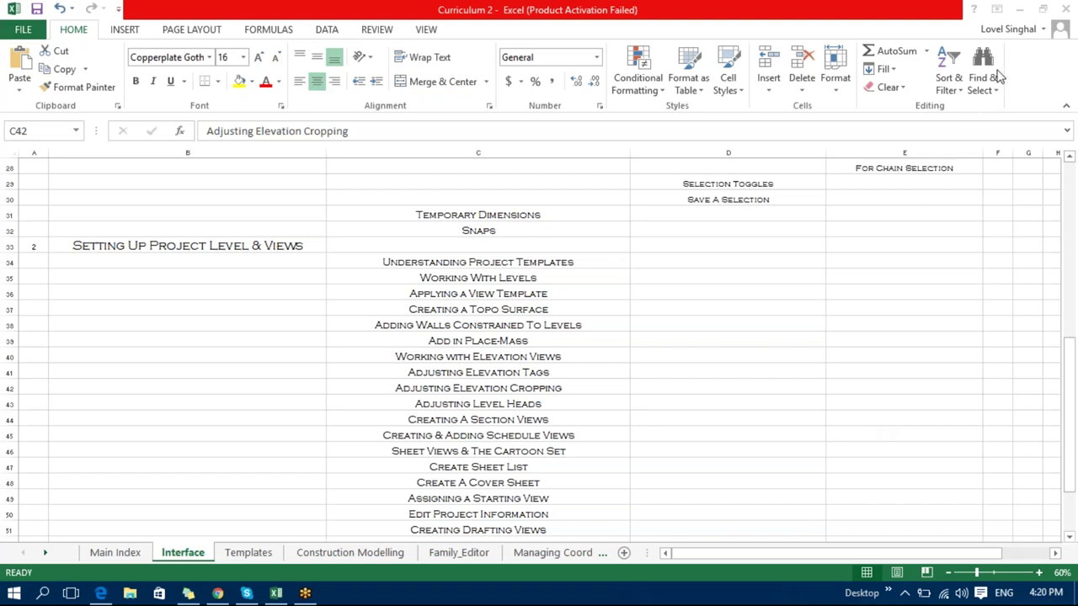
- Pick the Adding Walls Constrained To Levels topic in C38 and restore the Excel window smaller
{"action": "left_click", "coordinate": [580, 328]}
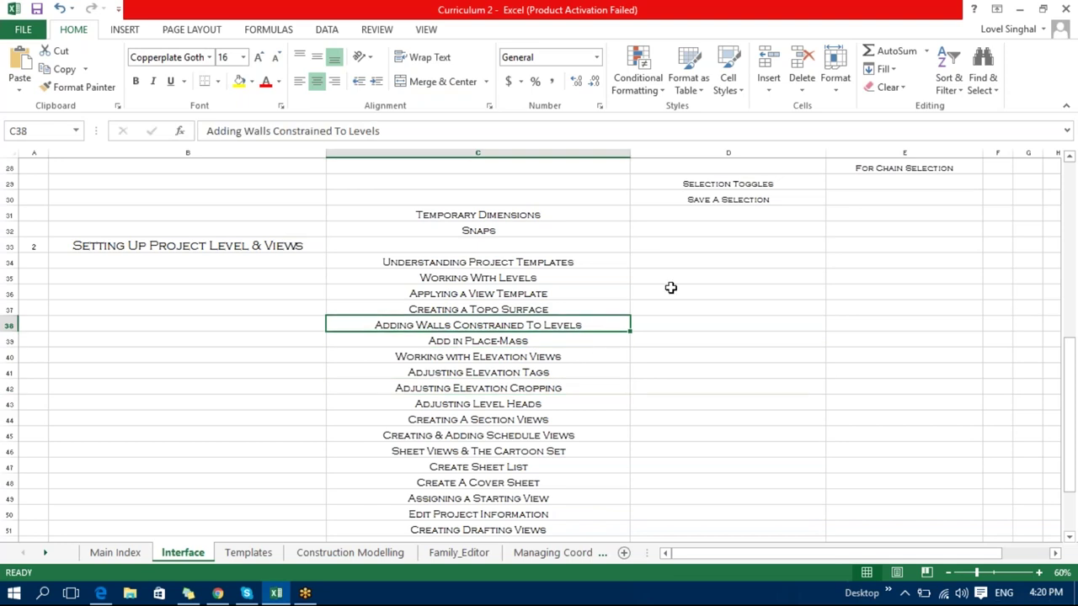
{"action": "double_click", "coordinate": [699, 17]}
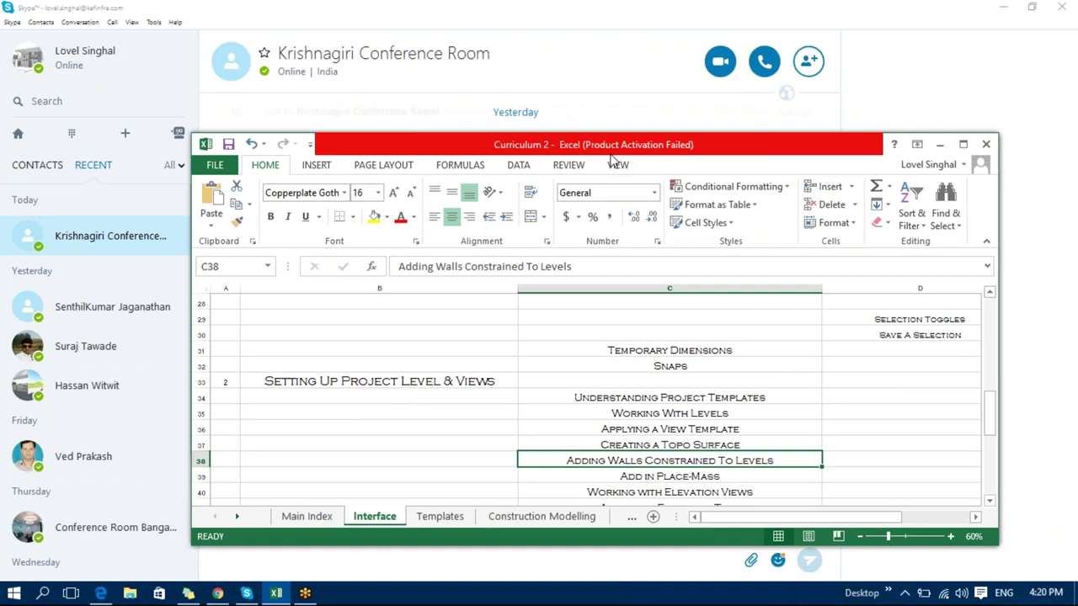
- Minimize Excel, show the Windows desktop and select the BIM_Sample project file
{"action": "left_click", "coordinate": [939, 145]}
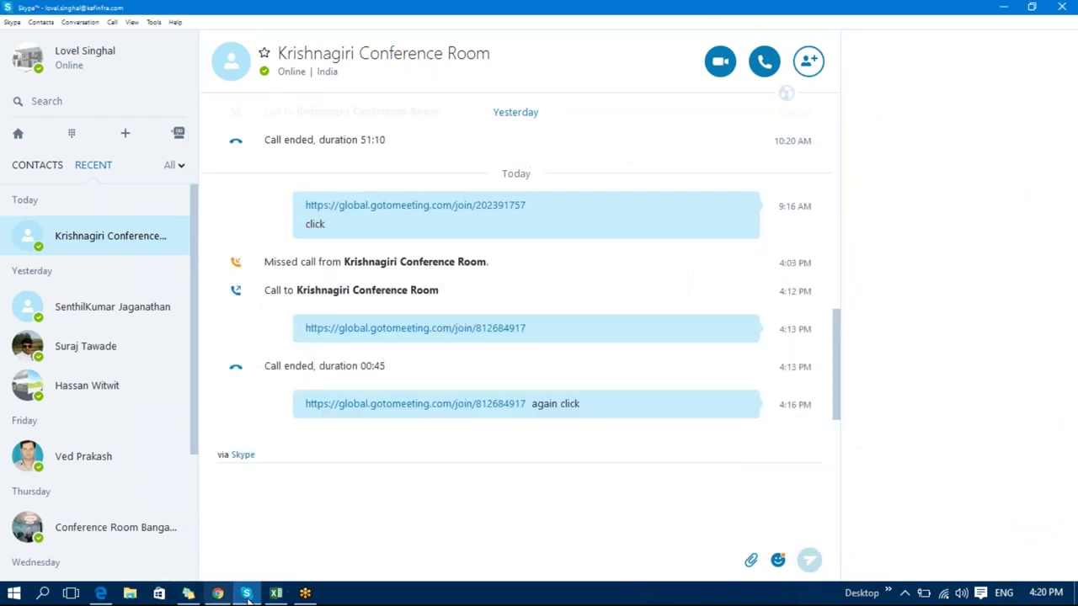
{"action": "right_click", "coordinate": [425, 596]}
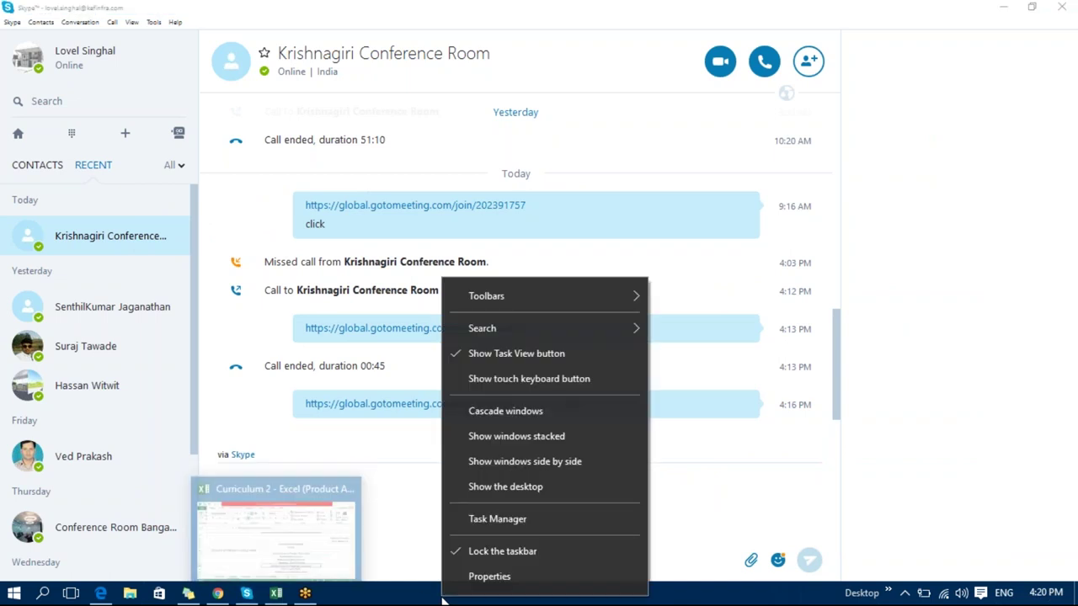
{"action": "left_click", "coordinate": [497, 487]}
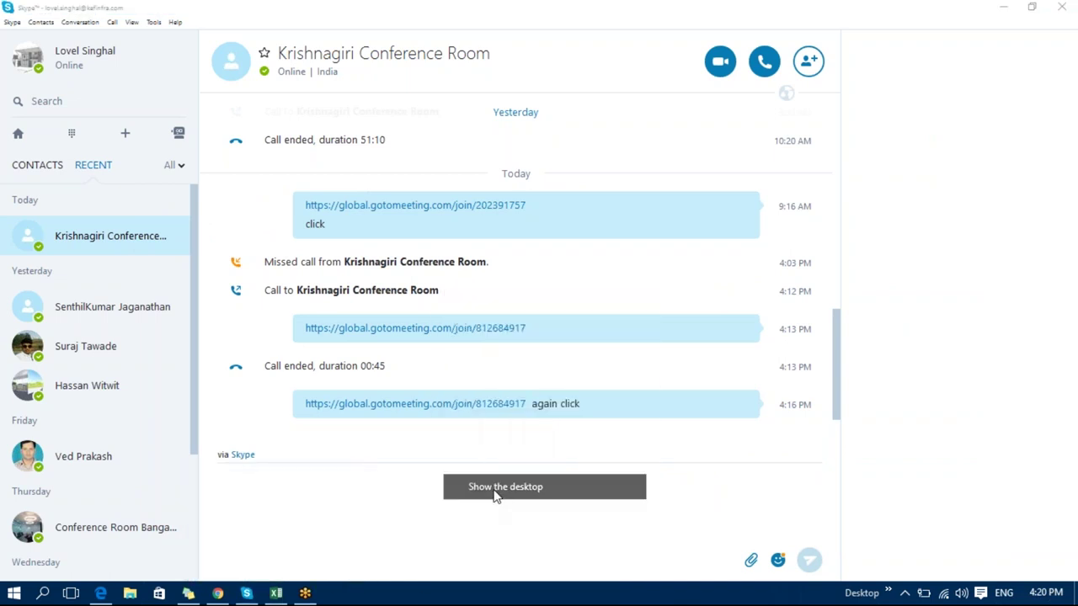
{"action": "left_click", "coordinate": [145, 244]}
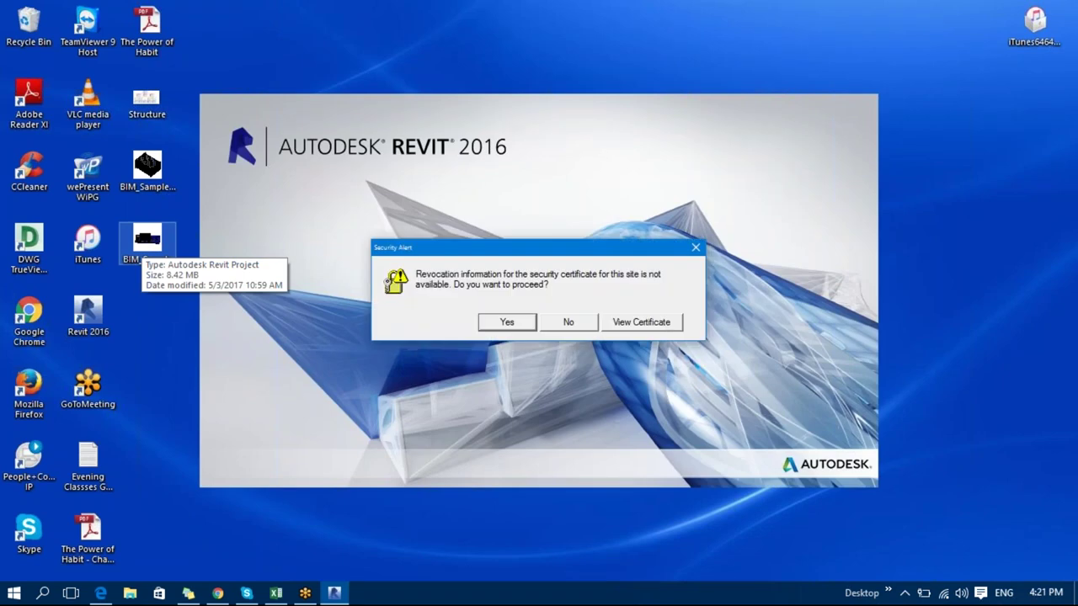
- Accept the Security Alert certificate and continue starting Revit as a trial to load BIM_Sample
{"action": "left_click", "coordinate": [513, 320]}
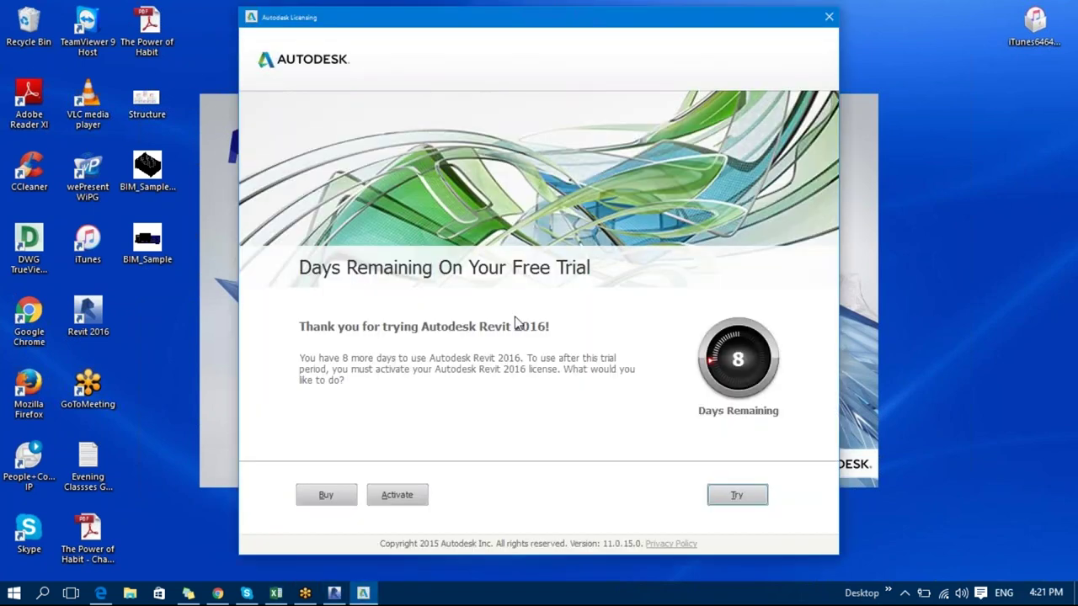
{"action": "left_click", "coordinate": [749, 502]}
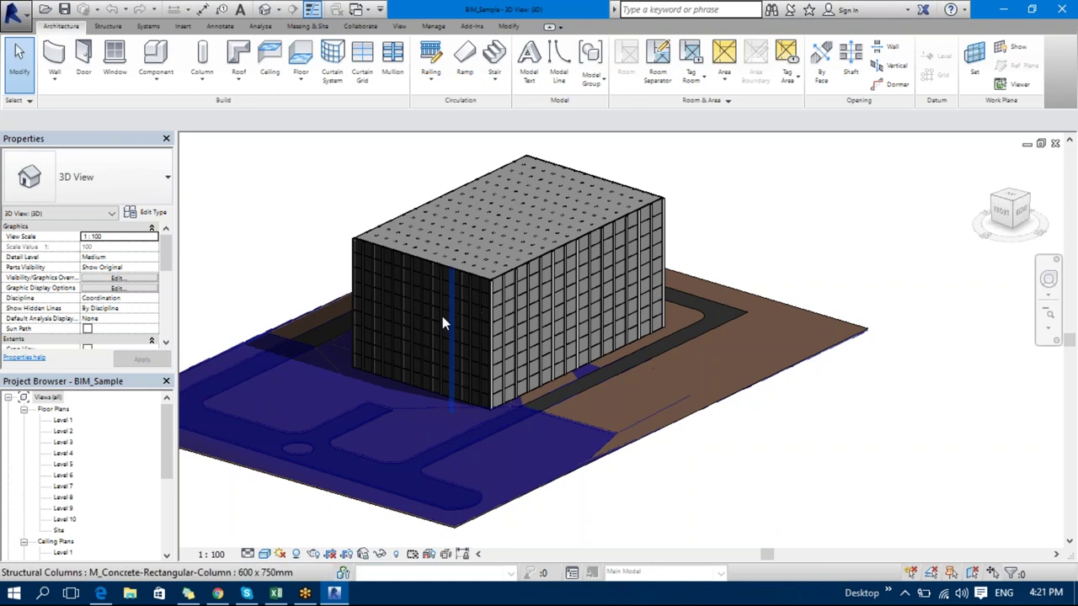
- Zoom into the building's right corner and Tab-cycle to select the Generic - 200mm exterior wall
{"action": "scroll", "coordinate": [571, 274], "scroll_direction": "up", "scroll_amount": 10}
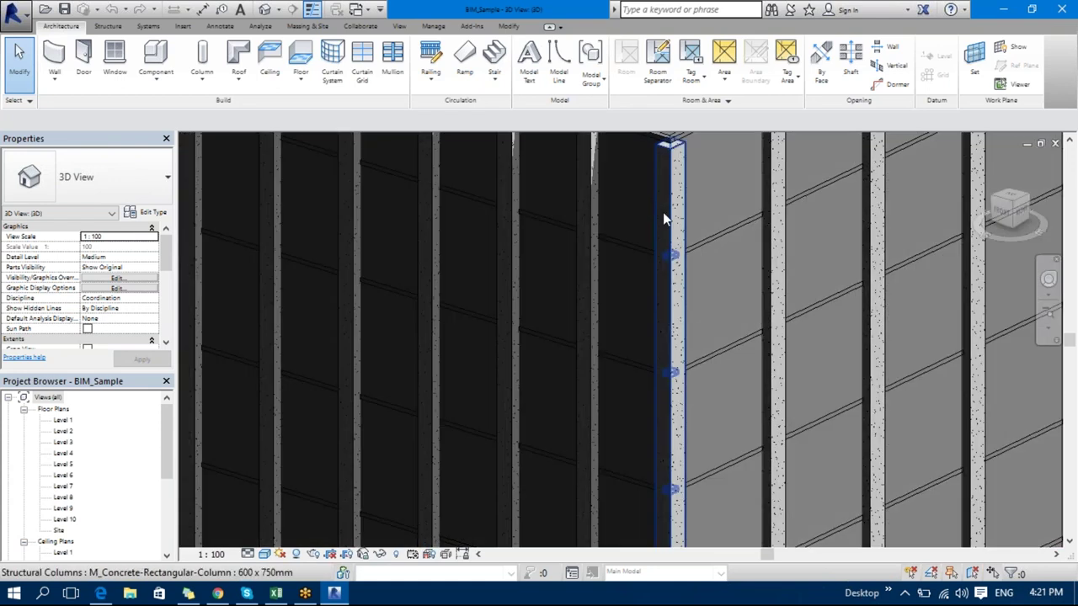
{"action": "middle_click_drag", "start_coordinate": [664, 217], "coordinate": [592, 326]}
{"action": "scroll", "coordinate": [592, 326], "scroll_direction": "down", "scroll_amount": 2}
{"action": "scroll", "coordinate": [569, 297], "scroll_direction": "up", "scroll_amount": 2}
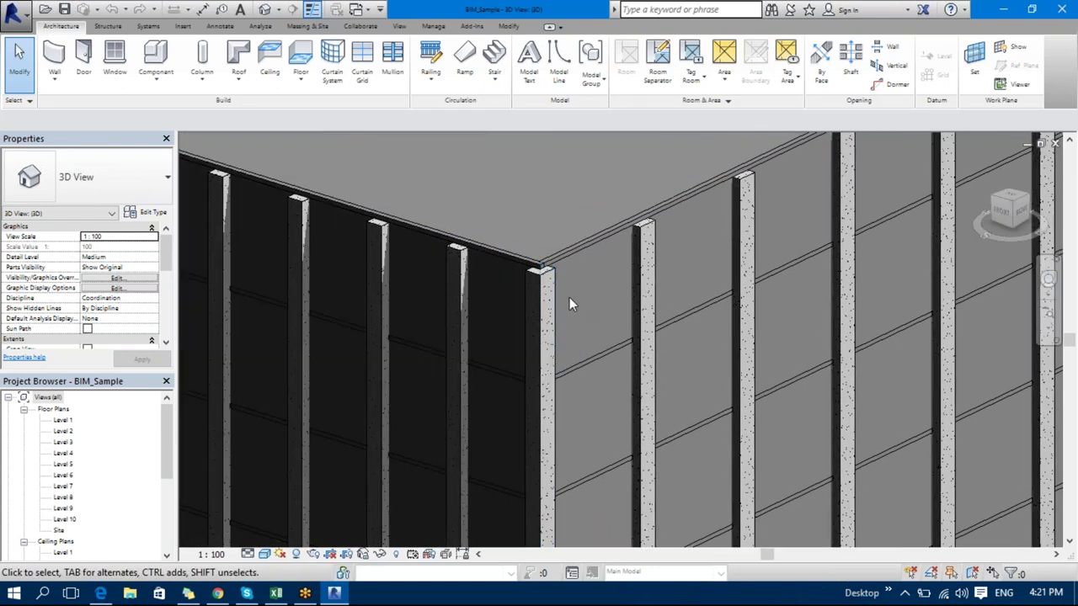
{"action": "key", "text": "Tab"}
{"action": "key", "text": "Tab"}
{"action": "key", "text": "Tab"}
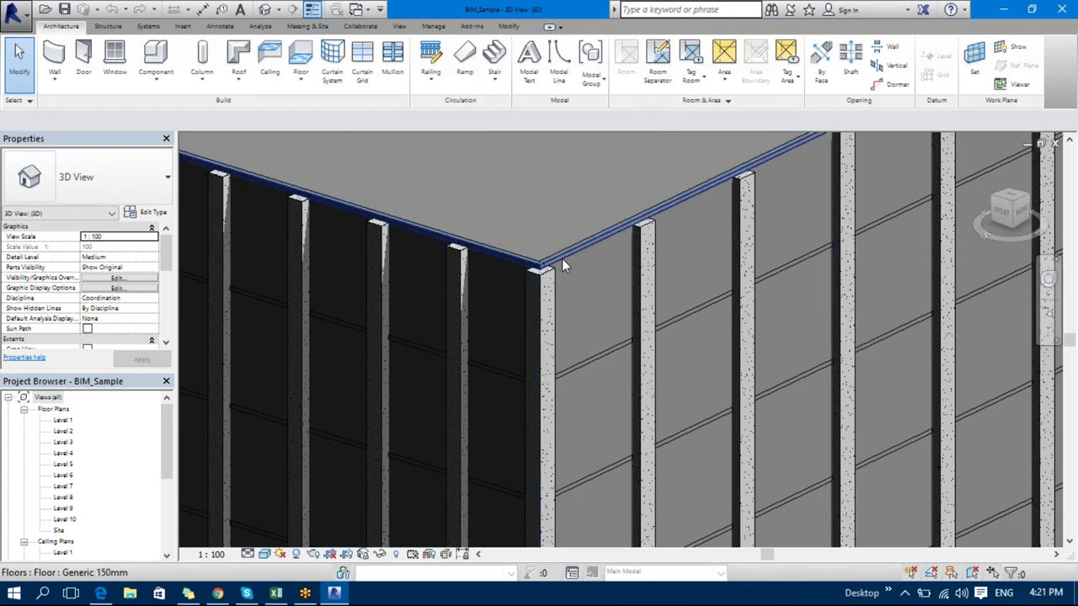
{"action": "key", "text": "Tab"}
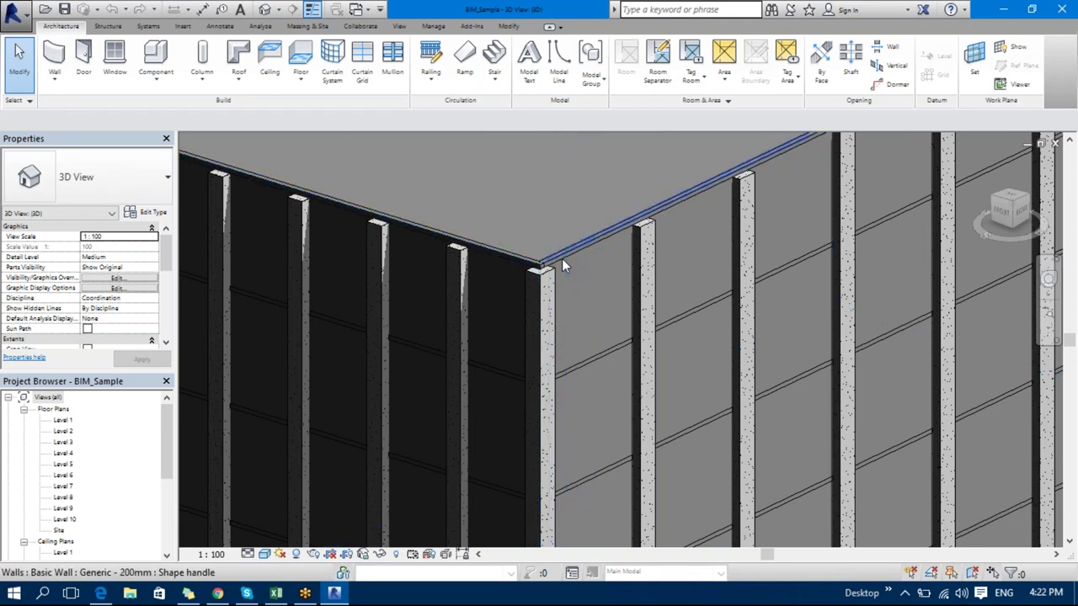
{"action": "scroll", "coordinate": [583, 257], "scroll_direction": "up", "scroll_amount": 4}
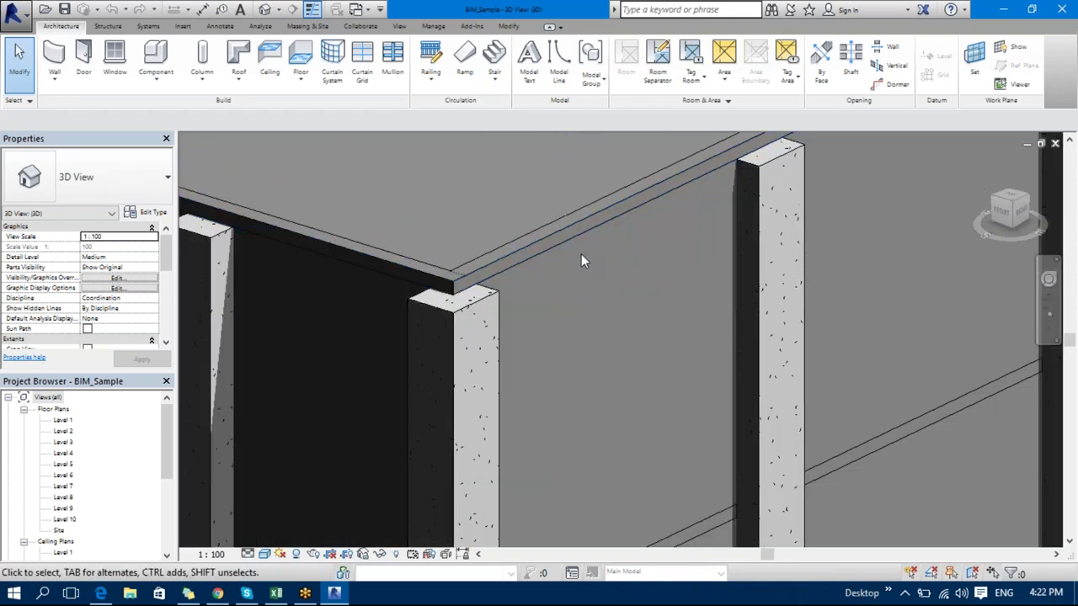
{"action": "left_click", "coordinate": [513, 255]}
{"action": "scroll", "coordinate": [564, 315], "scroll_direction": "down", "scroll_amount": 2}
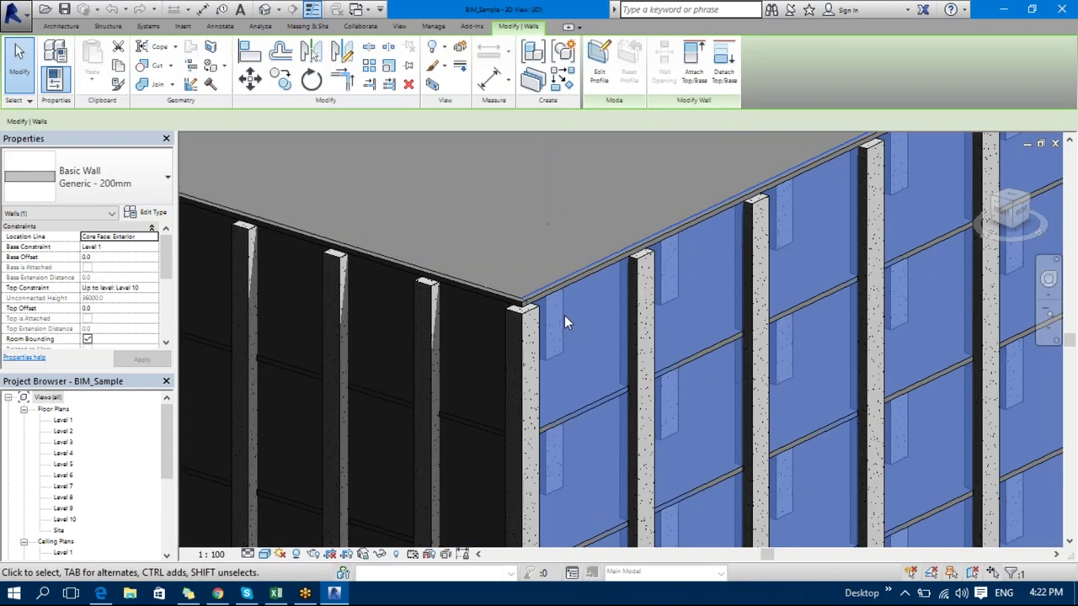
{"action": "scroll", "coordinate": [564, 315], "scroll_direction": "down", "scroll_amount": 3}
{"action": "middle_click_drag", "start_coordinate": [585, 334], "coordinate": [585, 280]}
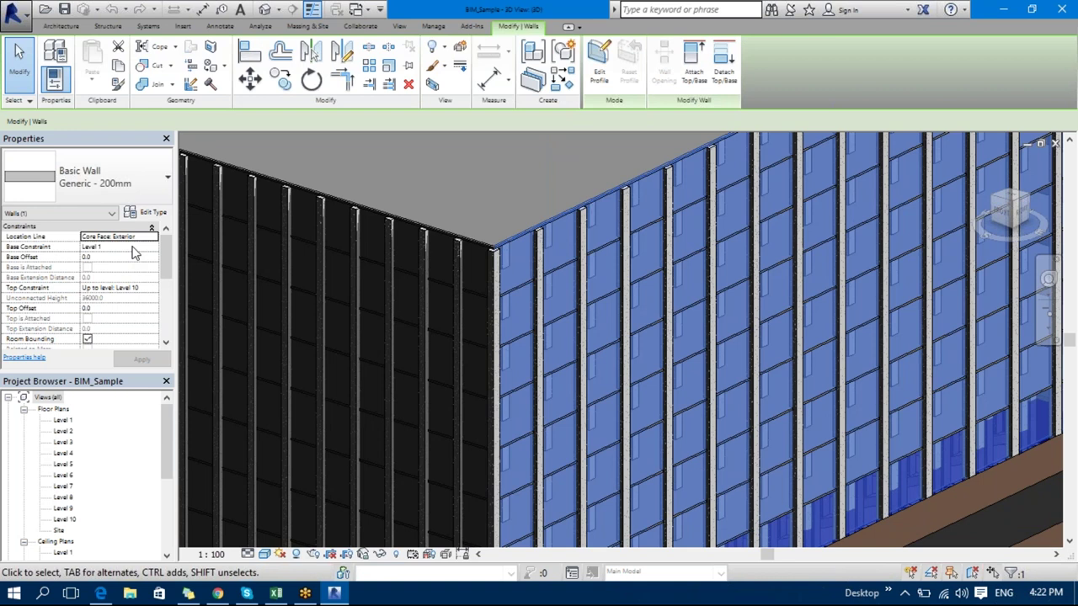
- Set the wall's Top Constraint to Up to level: Level 2, then orbit to view the shortened wall
{"action": "left_click", "coordinate": [151, 291]}
{"action": "left_click", "coordinate": [152, 288]}
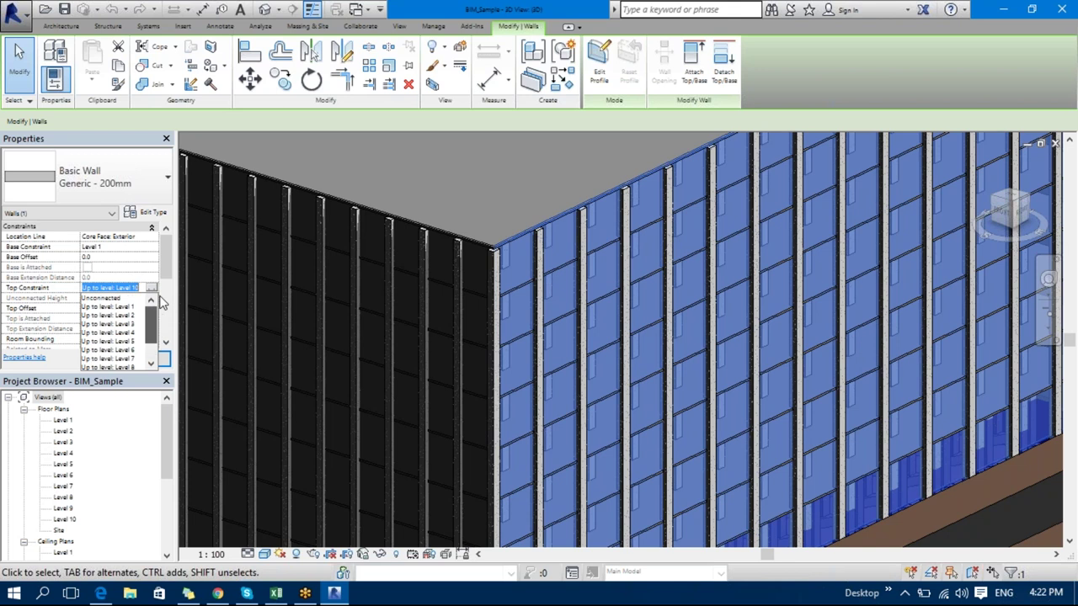
{"action": "left_click", "coordinate": [109, 314]}
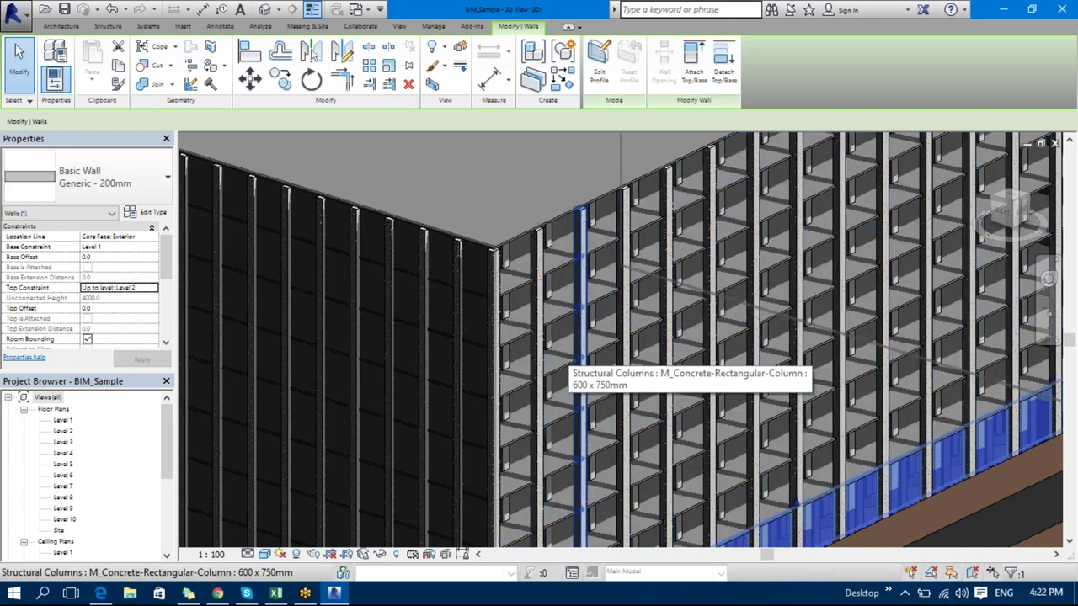
{"action": "middle_click_drag", "start_coordinate": [623, 396], "coordinate": [476, 239]}
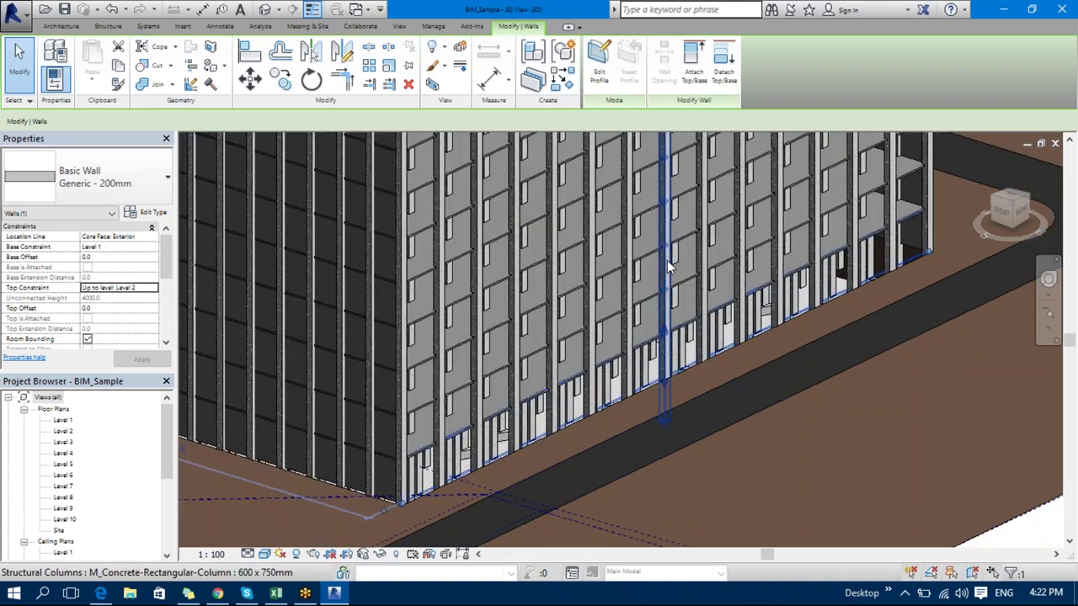
{"action": "middle_click_drag", "start_coordinate": [667, 268], "coordinate": [590, 253], "text": "shift"}
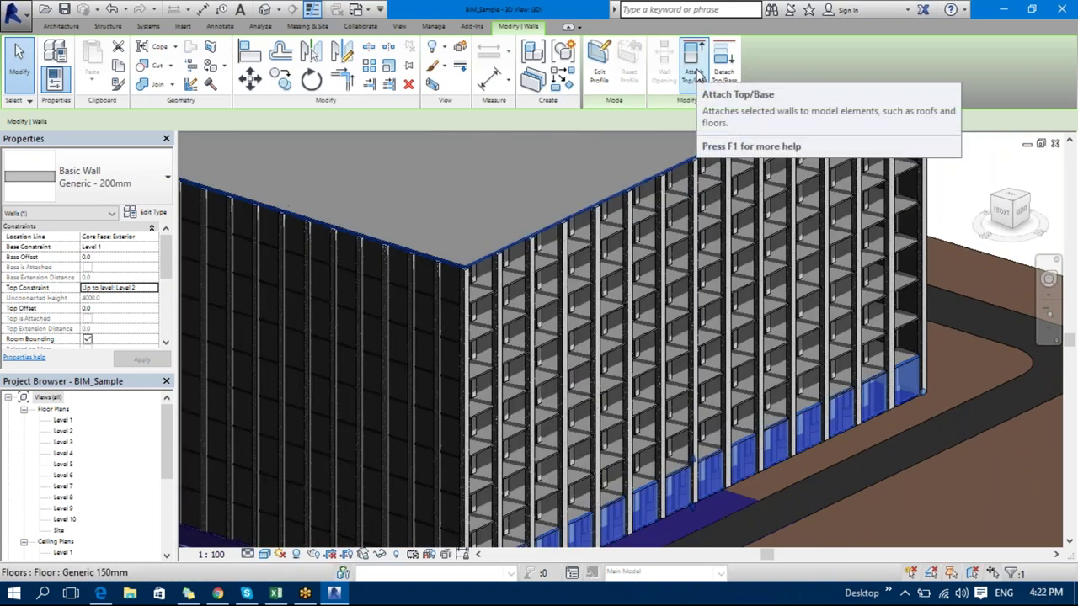
- Attach the wall's top to the Generic 150mm roof floor slab using Attach Top/Base
{"action": "left_click", "coordinate": [696, 74]}
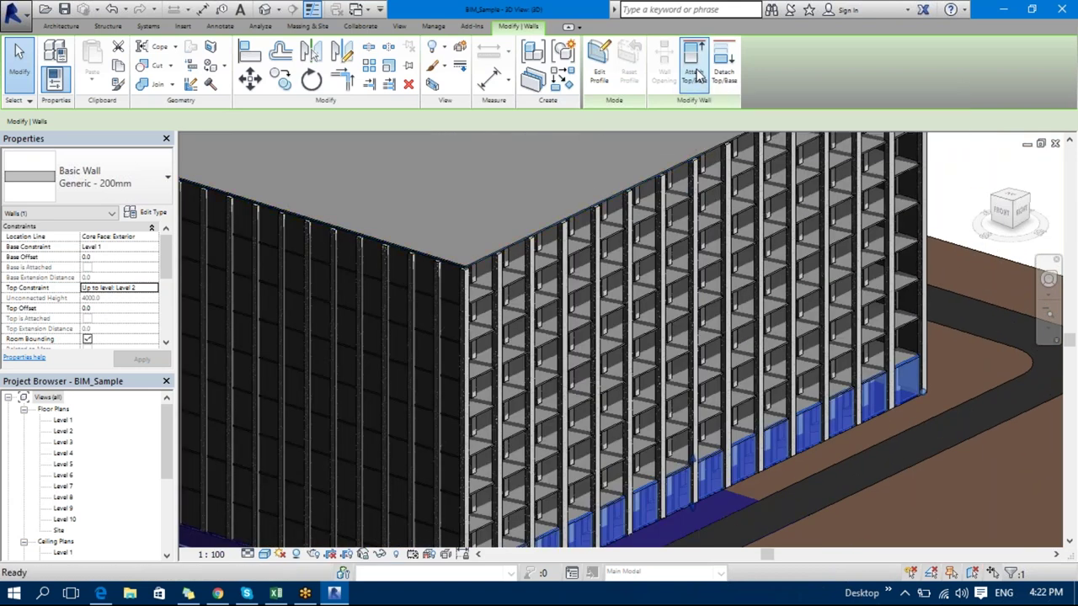
{"action": "left_click", "coordinate": [587, 218]}
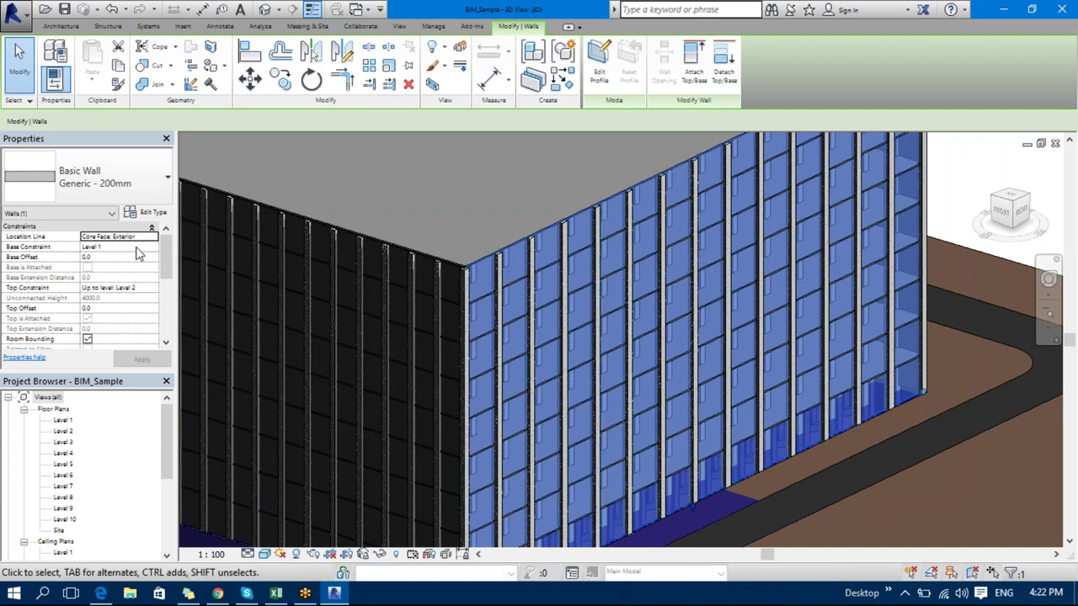
{"action": "left_click", "coordinate": [143, 289]}
- Set the wall's Top Constraint to Level 6, giving a 20000 unconnected height, and deselect
{"action": "left_click", "coordinate": [151, 288]}
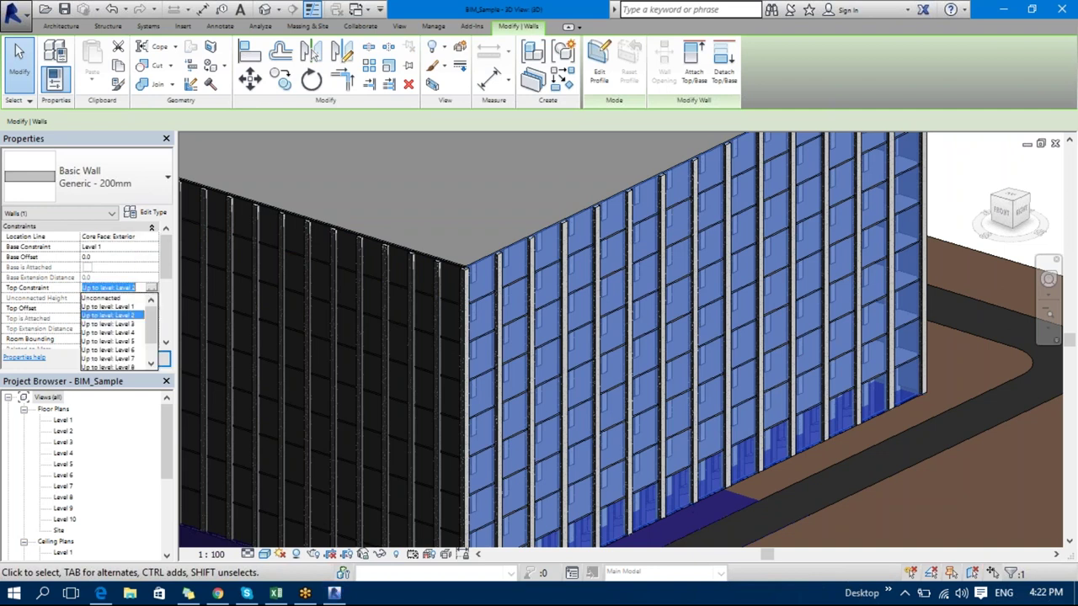
{"action": "left_click", "coordinate": [130, 316]}
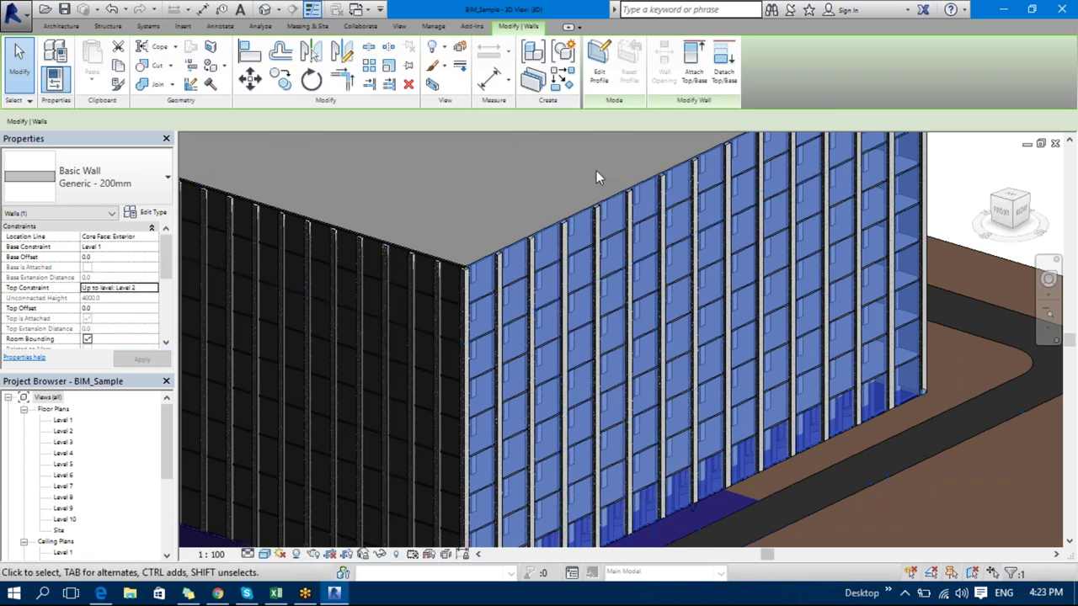
{"action": "left_click", "coordinate": [151, 288]}
{"action": "left_click", "coordinate": [117, 351]}
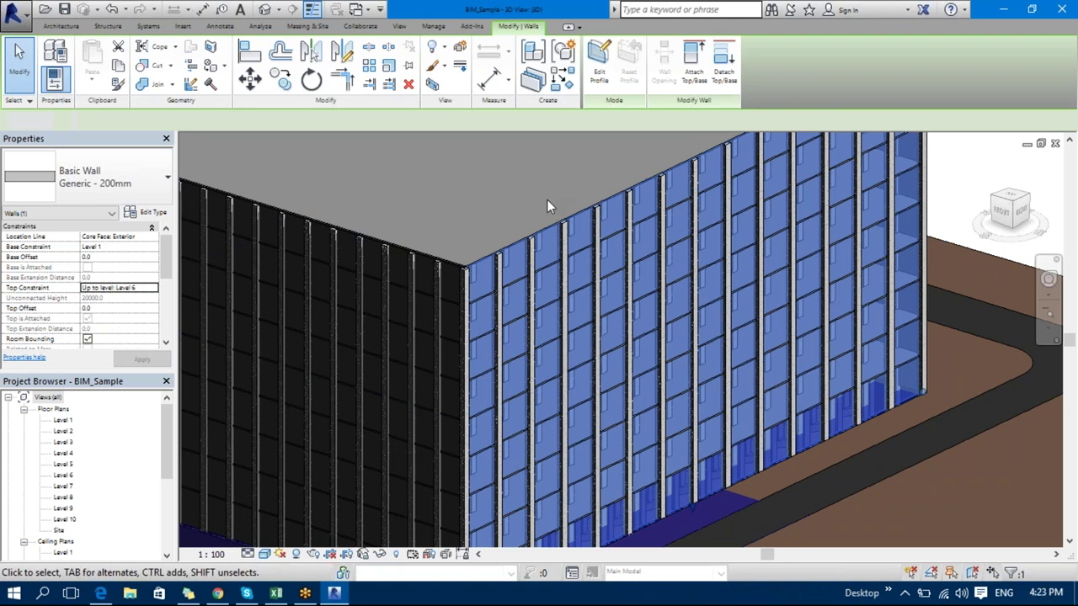
{"action": "key", "text": "Escape"}
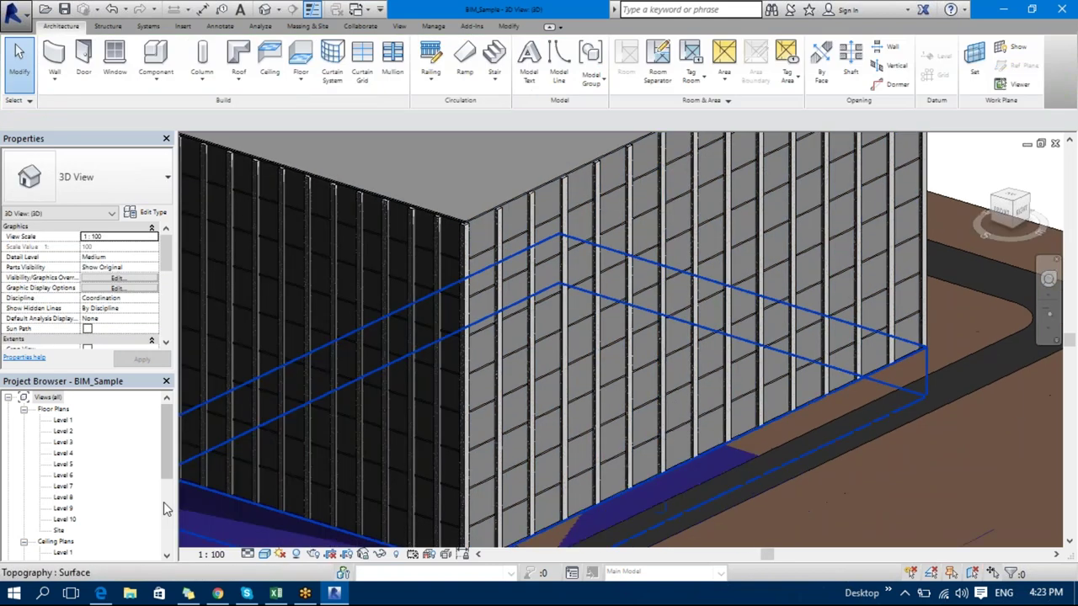
- Open the North building elevation and select the Level 2 level line
{"action": "left_click_drag", "start_coordinate": [167, 459], "coordinate": [166, 535]}
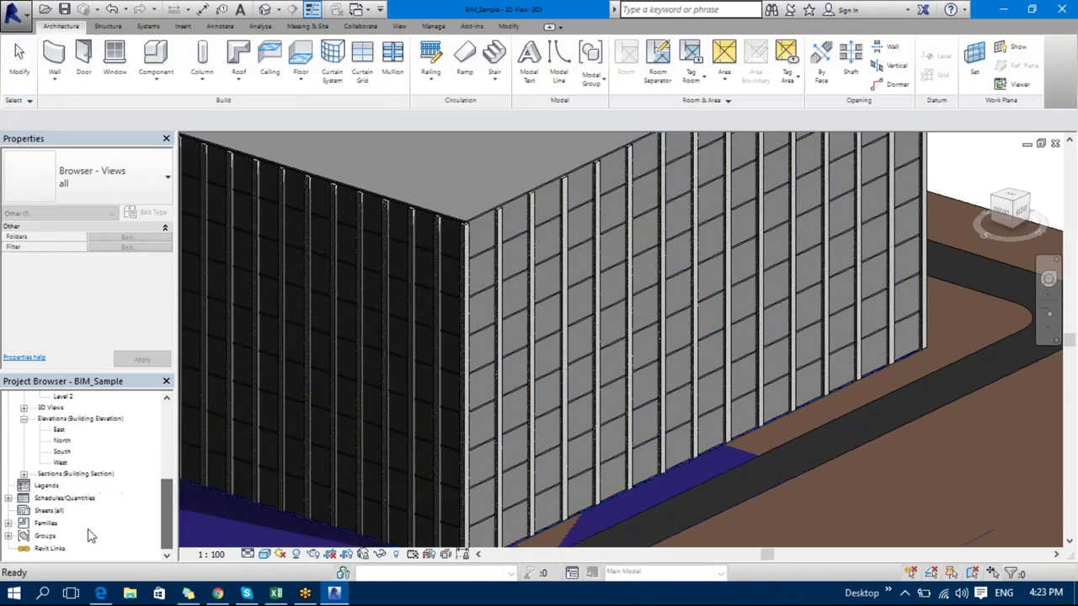
{"action": "double_click", "coordinate": [61, 440]}
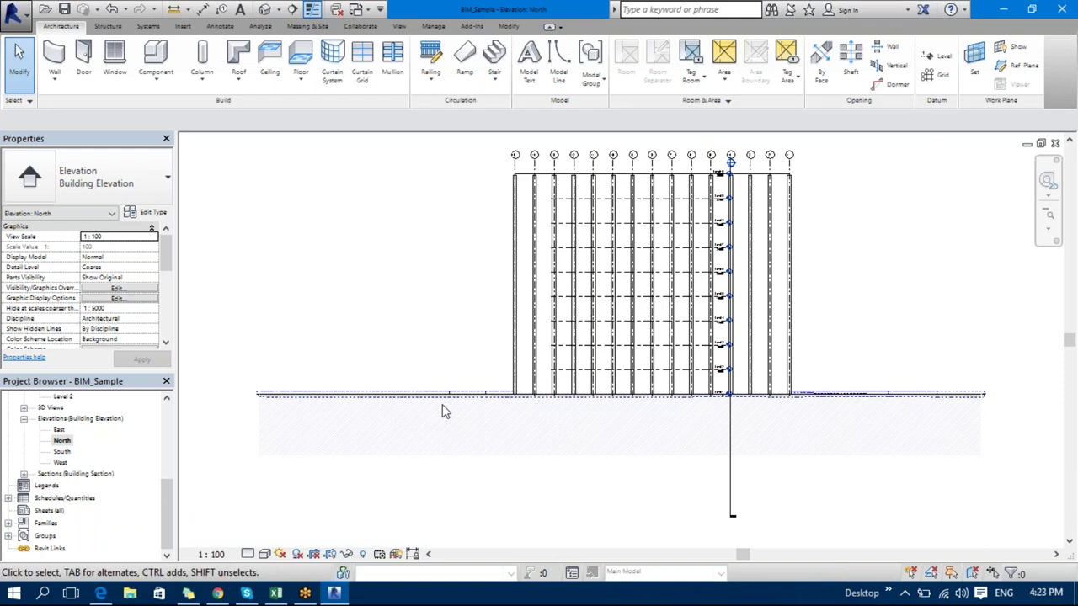
{"action": "scroll", "coordinate": [715, 400], "scroll_direction": "up", "scroll_amount": 3}
{"action": "middle_click_drag", "start_coordinate": [715, 400], "coordinate": [395, 375]}
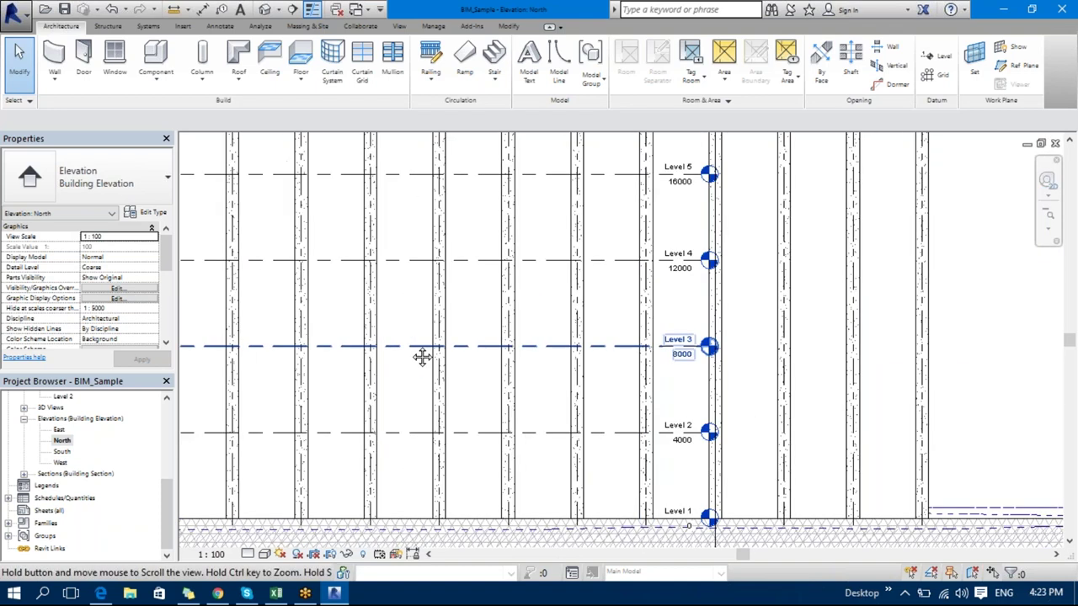
{"action": "left_click", "coordinate": [595, 445]}
- Extend the level lines to the right beyond the grid columns
{"action": "scroll", "coordinate": [706, 432], "scroll_direction": "up", "scroll_amount": 3}
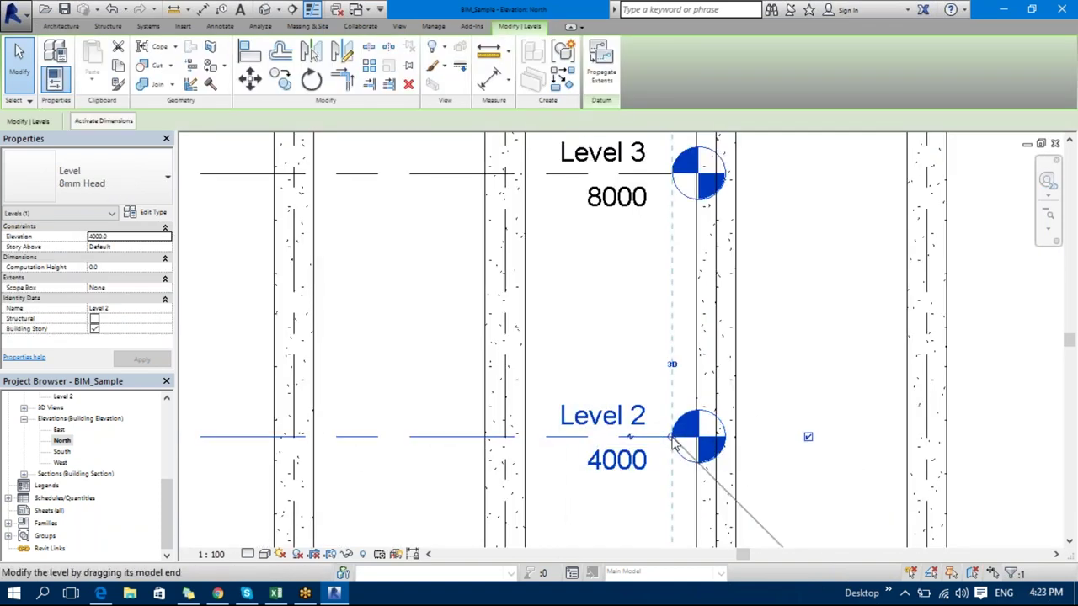
{"action": "left_click_drag", "start_coordinate": [671, 444], "coordinate": [872, 438]}
{"action": "scroll", "coordinate": [867, 436], "scroll_direction": "down", "scroll_amount": 3}
{"action": "scroll", "coordinate": [926, 442], "scroll_direction": "down", "scroll_amount": 2}
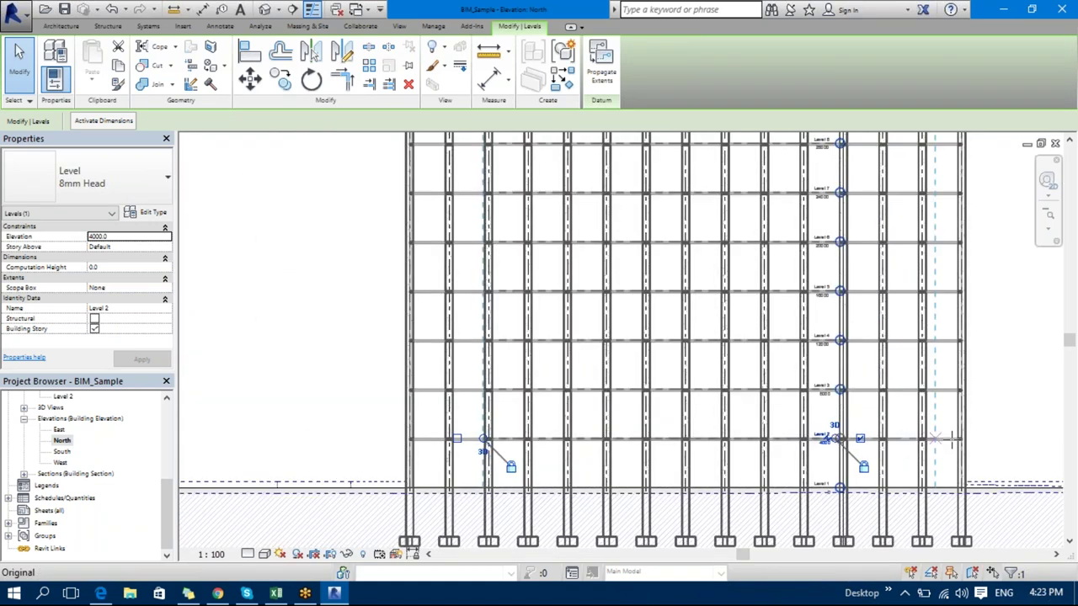
{"action": "mouse_move", "coordinate": [745, 462]}
{"action": "middle_mouse_down"}
{"action": "mouse_move", "coordinate": [662, 480]}
{"action": "mouse_move", "coordinate": [671, 476]}
{"action": "middle_mouse_up"}
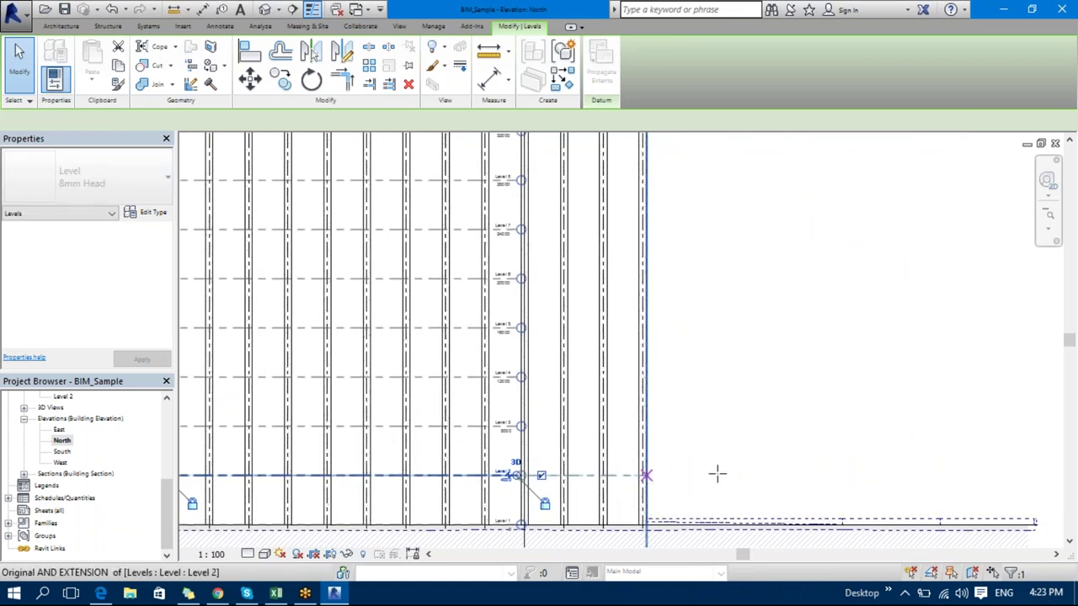
{"action": "left_click_drag", "start_coordinate": [717, 474], "coordinate": [718, 477]}
{"action": "key", "text": "ctrl+z"}
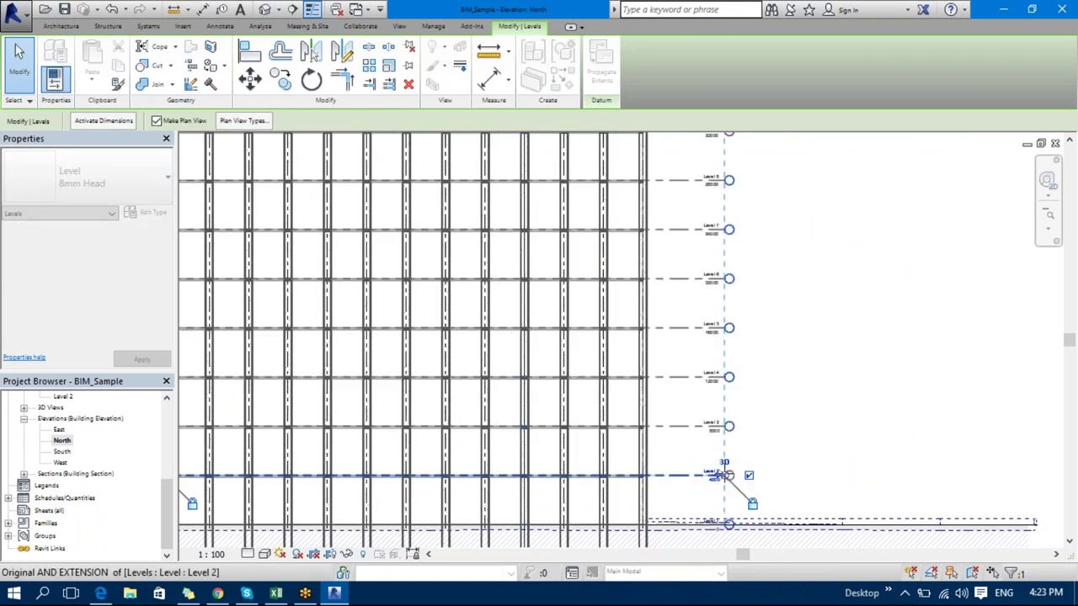
{"action": "left_click_drag", "start_coordinate": [729, 474], "coordinate": [722, 475]}
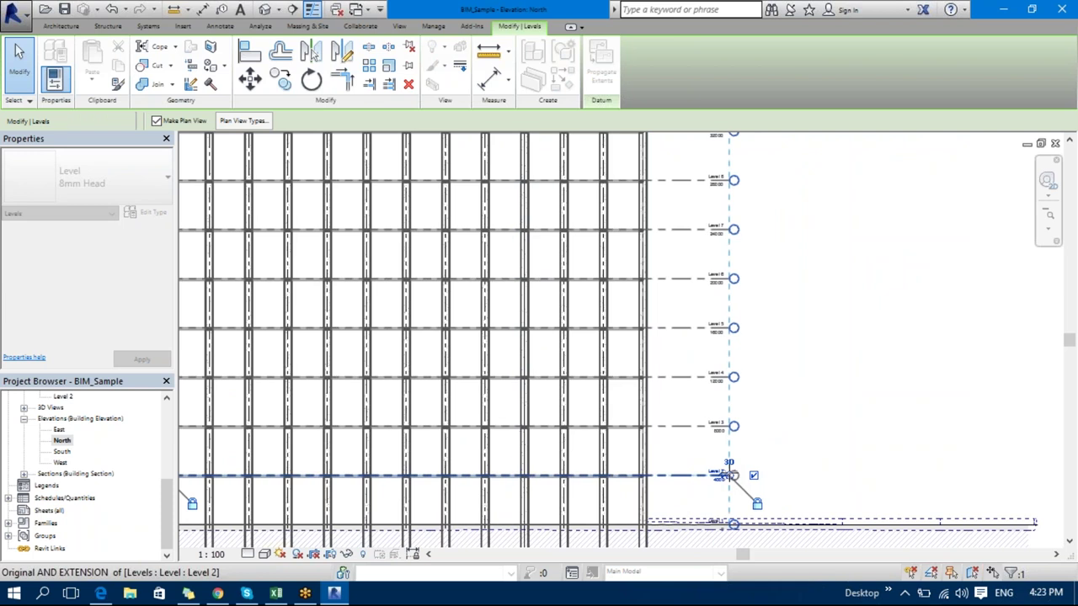
- Select Level 6 and drag the level lines' left ends past the grids
{"action": "scroll", "coordinate": [532, 523], "scroll_direction": "down", "scroll_amount": 1}
{"action": "scroll", "coordinate": [532, 524], "scroll_direction": "down", "scroll_amount": 2}
{"action": "middle_click_drag", "start_coordinate": [488, 471], "coordinate": [629, 471]}
{"action": "scroll", "coordinate": [530, 365], "scroll_direction": "up", "scroll_amount": 4}
{"action": "left_click", "coordinate": [589, 463]}
{"action": "left_click", "coordinate": [590, 449]}
{"action": "left_click_drag", "start_coordinate": [507, 446], "coordinate": [396, 461]}
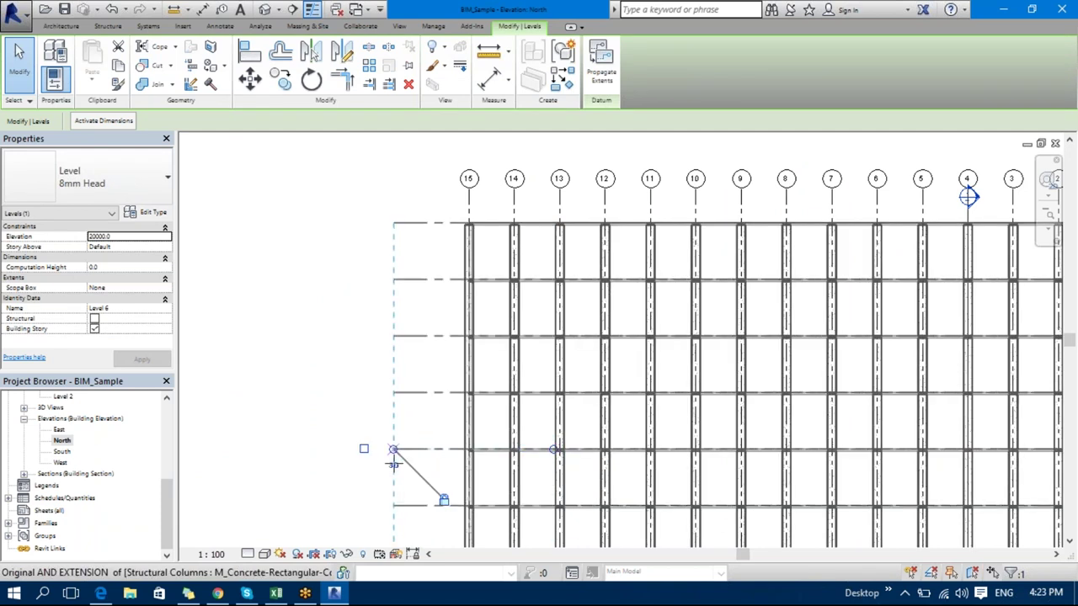
- Finish extending the levels leftward and center the view on grids 9–1
{"action": "left_click", "coordinate": [300, 297]}
{"action": "middle_click_drag", "start_coordinate": [741, 304], "coordinate": [125, 420]}
{"action": "middle_click_drag", "start_coordinate": [689, 318], "coordinate": [665, 286]}
{"action": "scroll", "coordinate": [678, 232], "scroll_direction": "up", "scroll_amount": 3}
{"action": "middle_click_drag", "start_coordinate": [194, 354], "coordinate": [665, 335]}
{"action": "scroll", "coordinate": [657, 310], "scroll_direction": "up", "scroll_amount": 2}
- Select grid 4 and pull its end upward clear of the section marker
{"action": "left_click", "coordinate": [653, 310]}
{"action": "scroll", "coordinate": [644, 310], "scroll_direction": "up", "scroll_amount": 4}
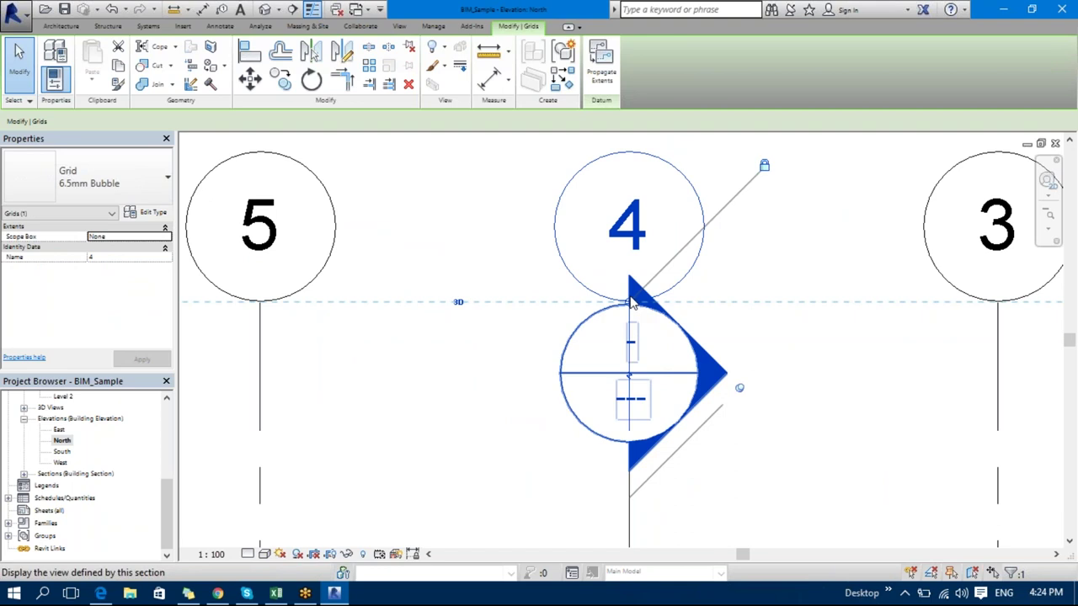
{"action": "left_click", "coordinate": [633, 301]}
{"action": "left_click", "coordinate": [617, 302]}
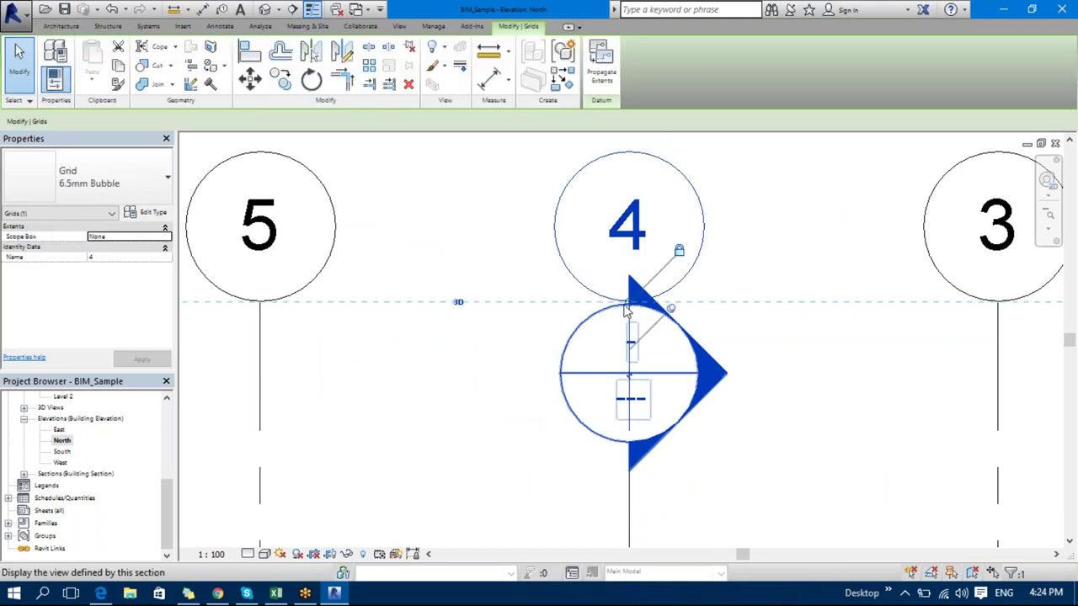
{"action": "key", "text": "Escape"}
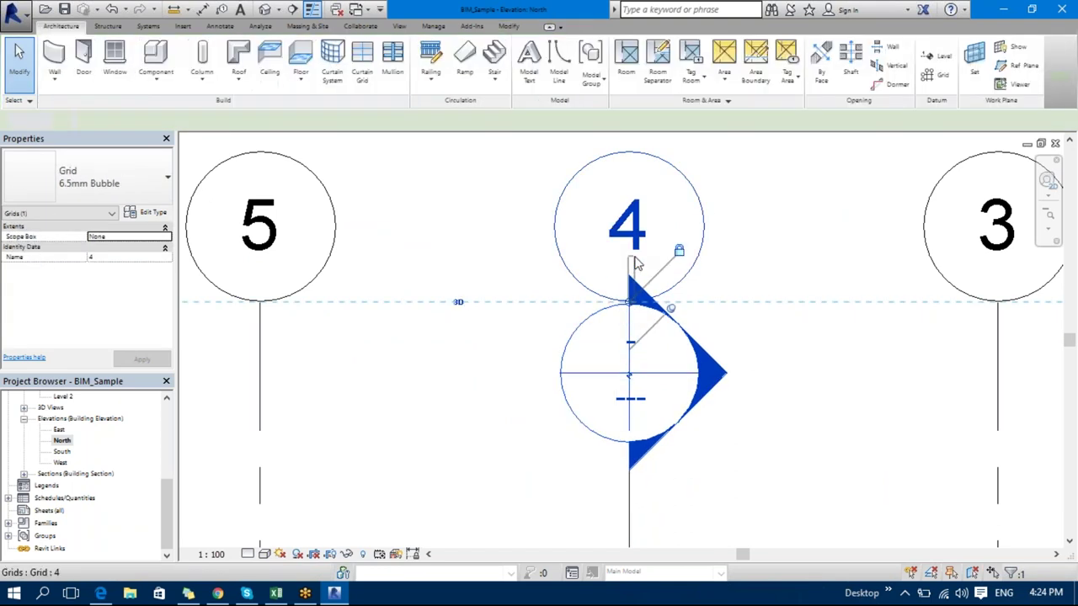
{"action": "scroll", "coordinate": [627, 341], "scroll_direction": "up", "scroll_amount": 4}
{"action": "left_click", "coordinate": [616, 257]}
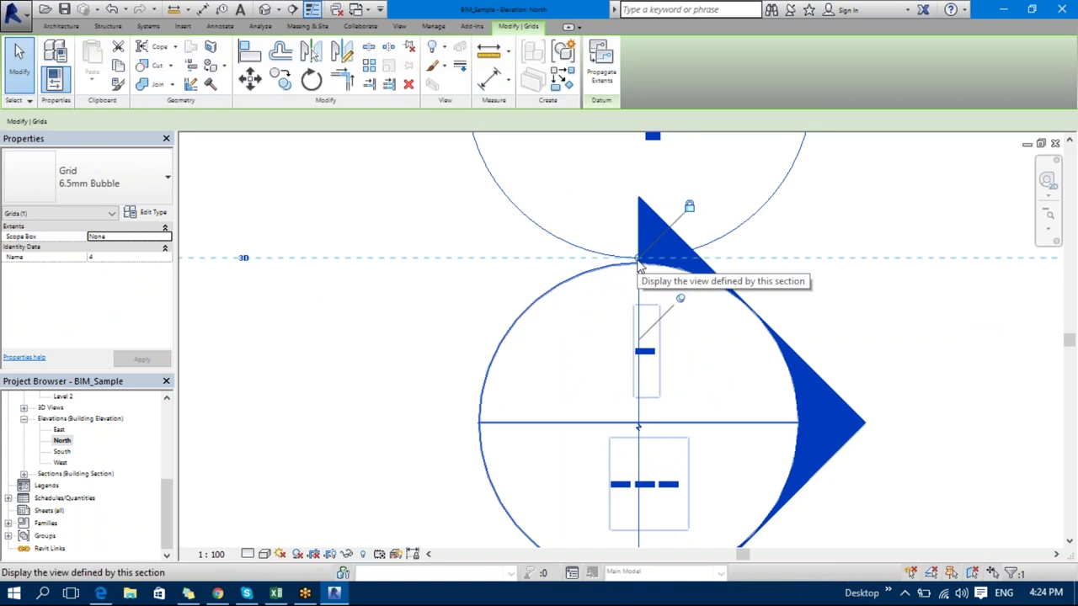
{"action": "left_click_drag", "start_coordinate": [638, 266], "coordinate": [640, 181]}
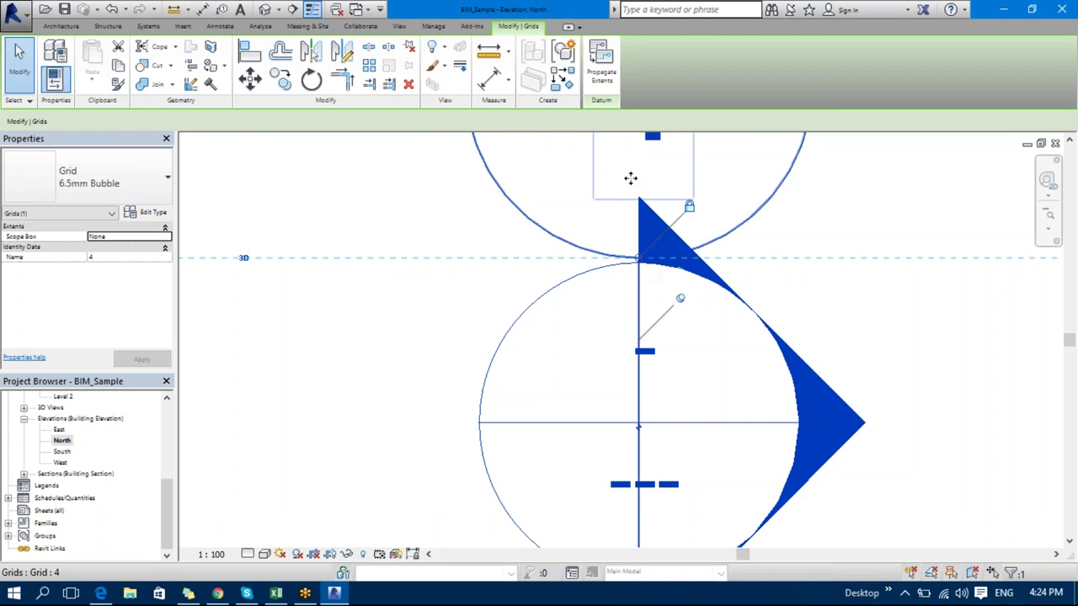
- Recheck grid 4, then select grid 3 and show grids 10–1 with the upper levels
{"action": "scroll", "coordinate": [570, 277], "scroll_direction": "down", "scroll_amount": 3}
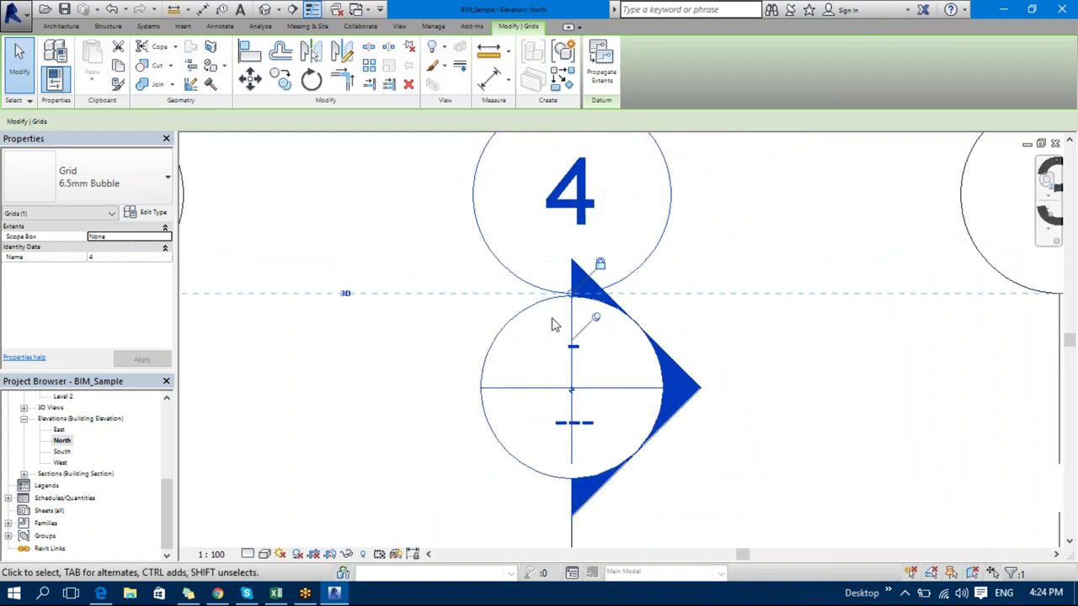
{"action": "key", "text": "Escape"}
{"action": "left_click", "coordinate": [546, 285]}
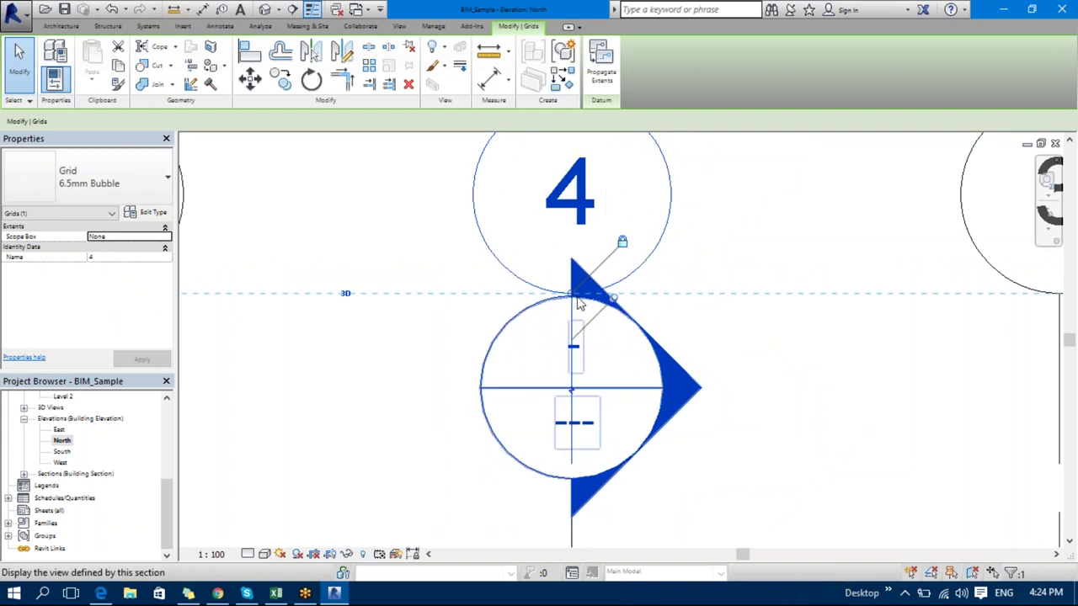
{"action": "double_click", "coordinate": [580, 269]}
{"action": "key", "text": "Escape"}
{"action": "scroll", "coordinate": [707, 310], "scroll_direction": "down", "scroll_amount": 4}
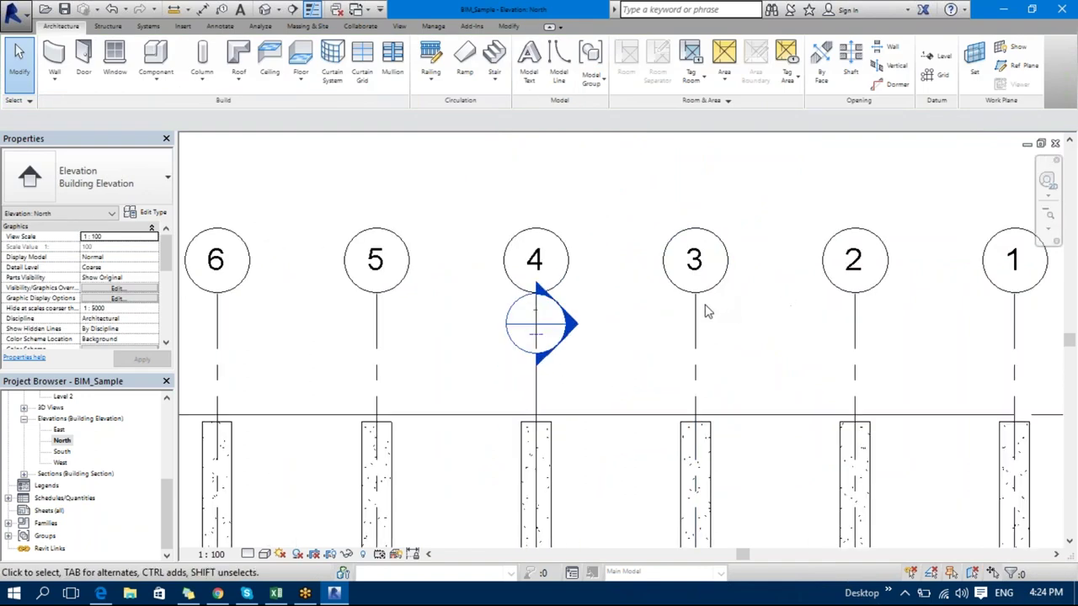
{"action": "left_click", "coordinate": [695, 316]}
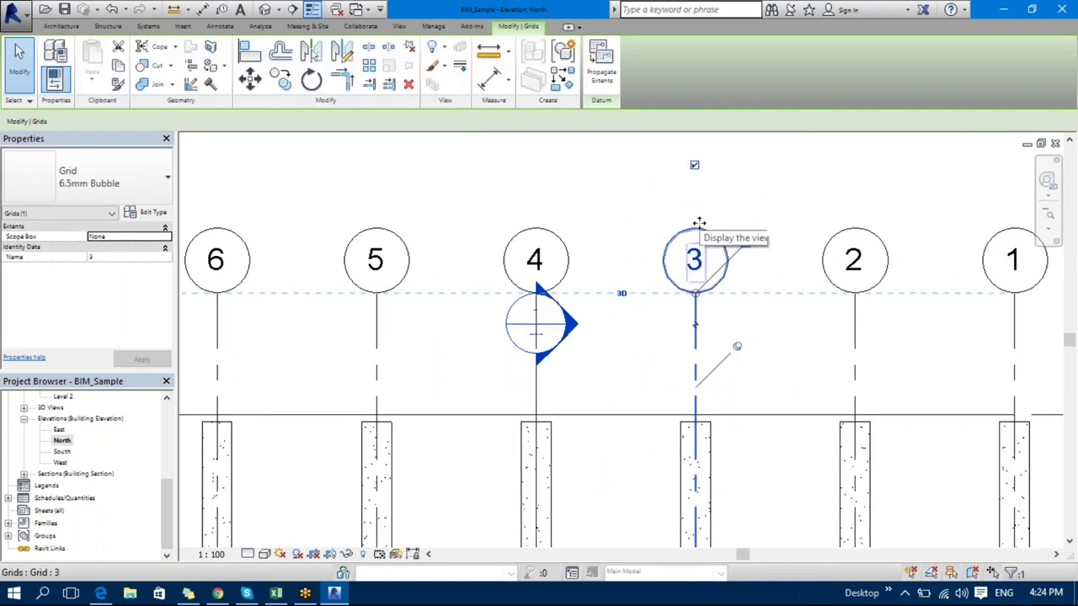
{"action": "scroll", "coordinate": [709, 307], "scroll_direction": "down", "scroll_amount": 3}
{"action": "middle_click_drag", "start_coordinate": [709, 307], "coordinate": [679, 305]}
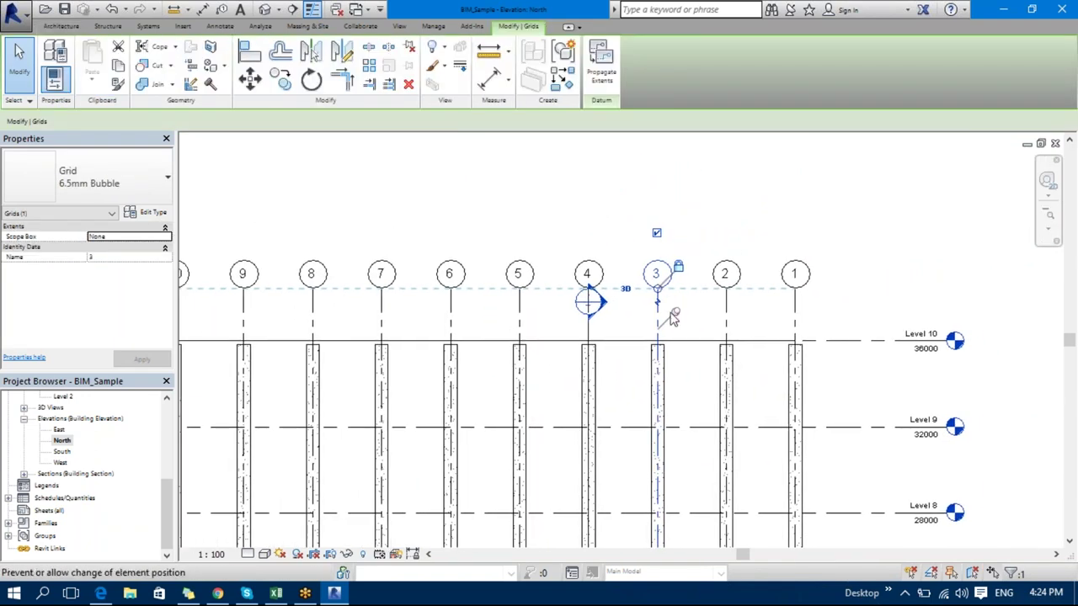
{"action": "right_click", "coordinate": [655, 313]}
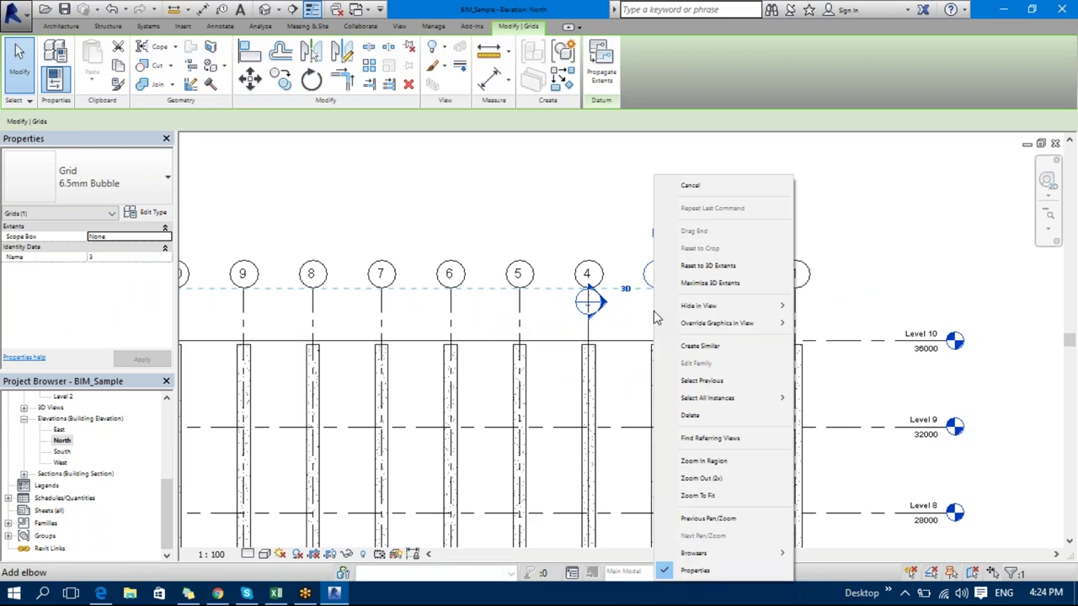
{"action": "mouse_move", "coordinate": [753, 399]}
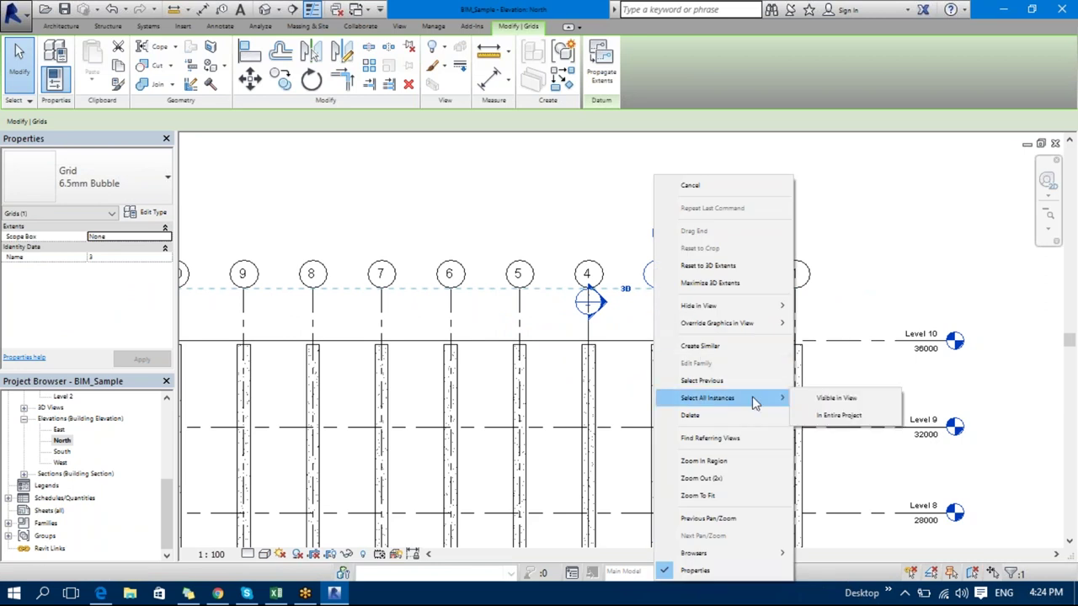
{"action": "left_click", "coordinate": [814, 399]}
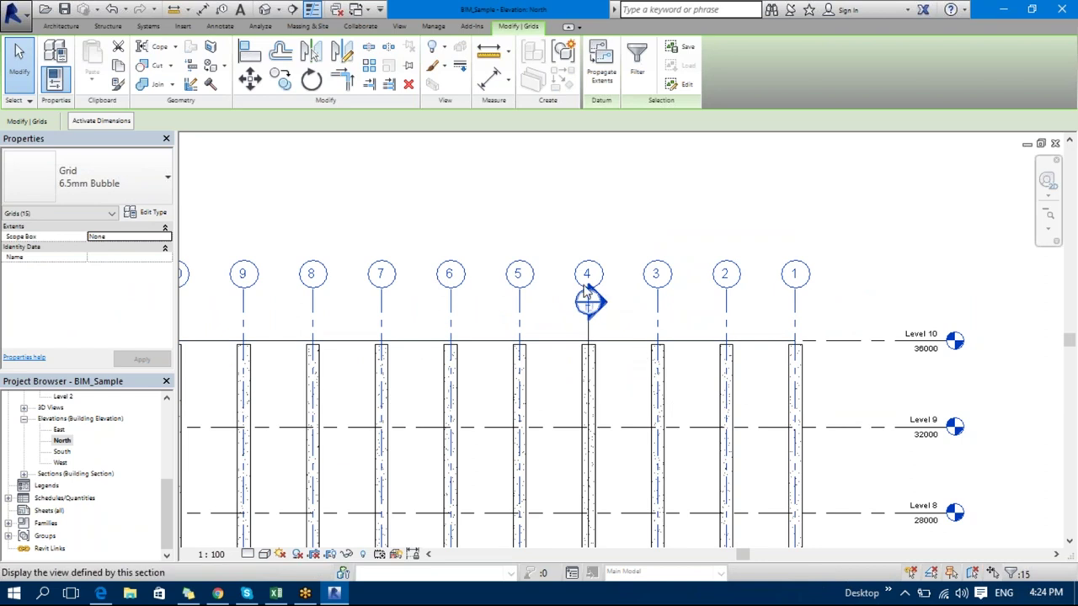
{"action": "scroll", "coordinate": [587, 290], "scroll_direction": "up", "scroll_amount": 5}
{"action": "left_click", "coordinate": [645, 414]}
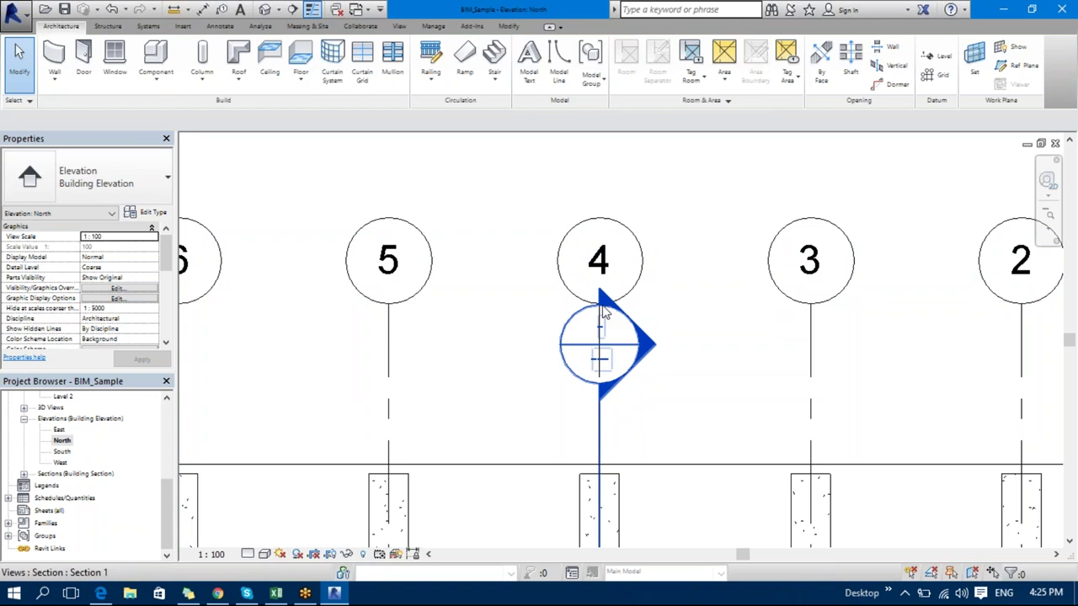
- Drag grid 3's end grip up so all aligned grid heads 15–1 rise above Section 1
{"action": "left_click", "coordinate": [601, 447]}
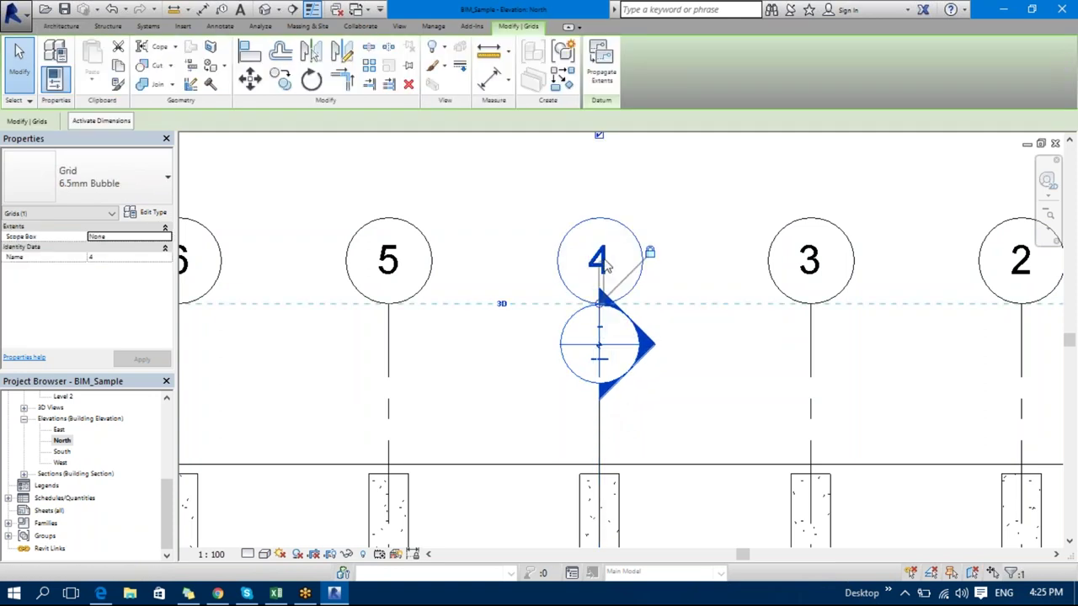
{"action": "left_click", "coordinate": [758, 327]}
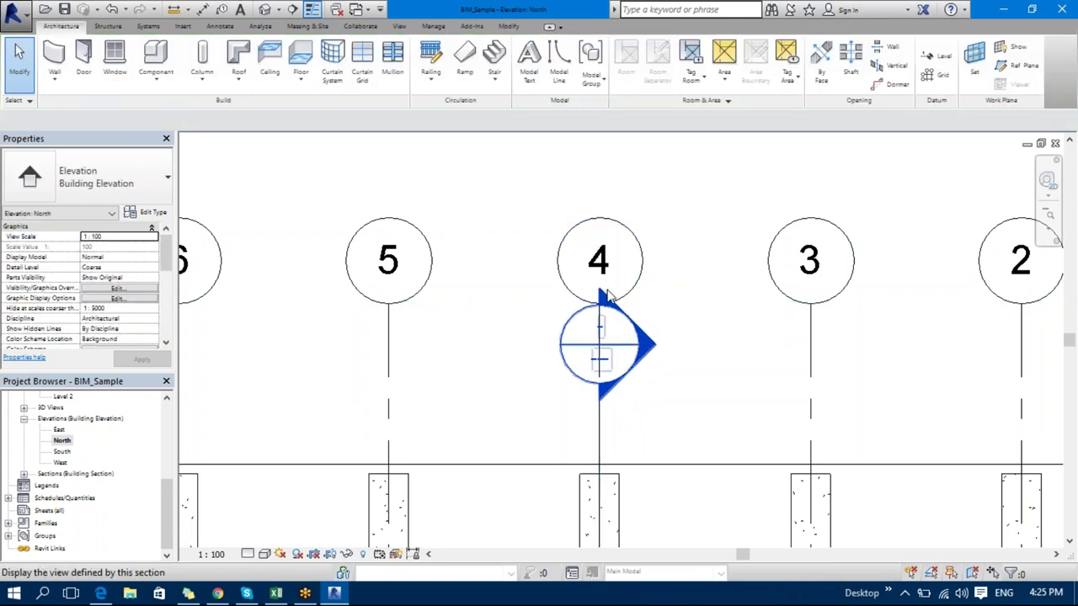
{"action": "left_click", "coordinate": [808, 345]}
{"action": "left_click_drag", "start_coordinate": [809, 305], "coordinate": [815, 229]}
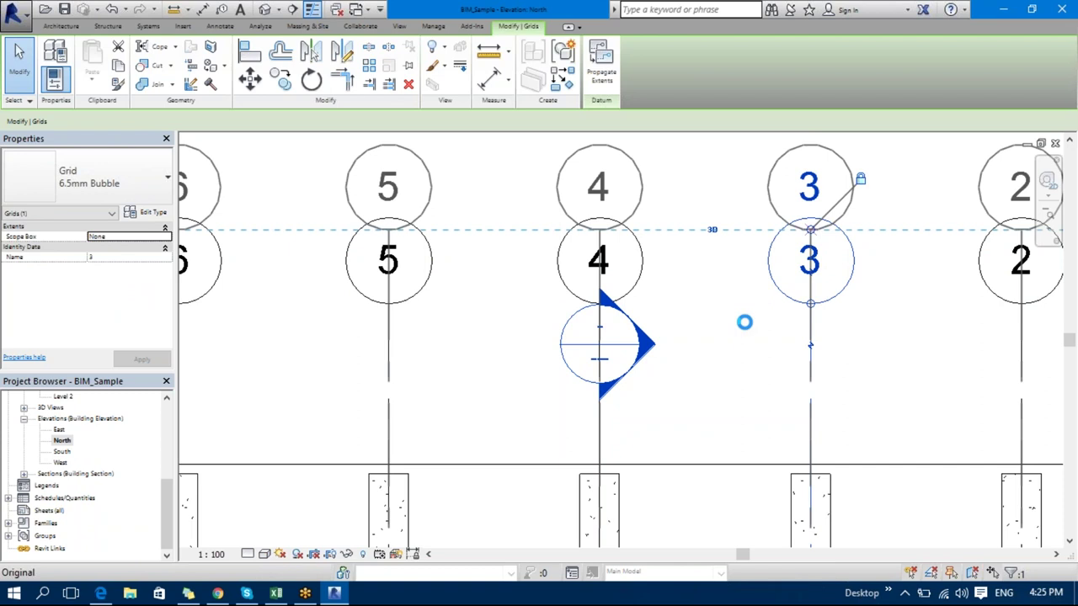
{"action": "scroll", "coordinate": [745, 332], "scroll_direction": "down", "scroll_amount": 6}
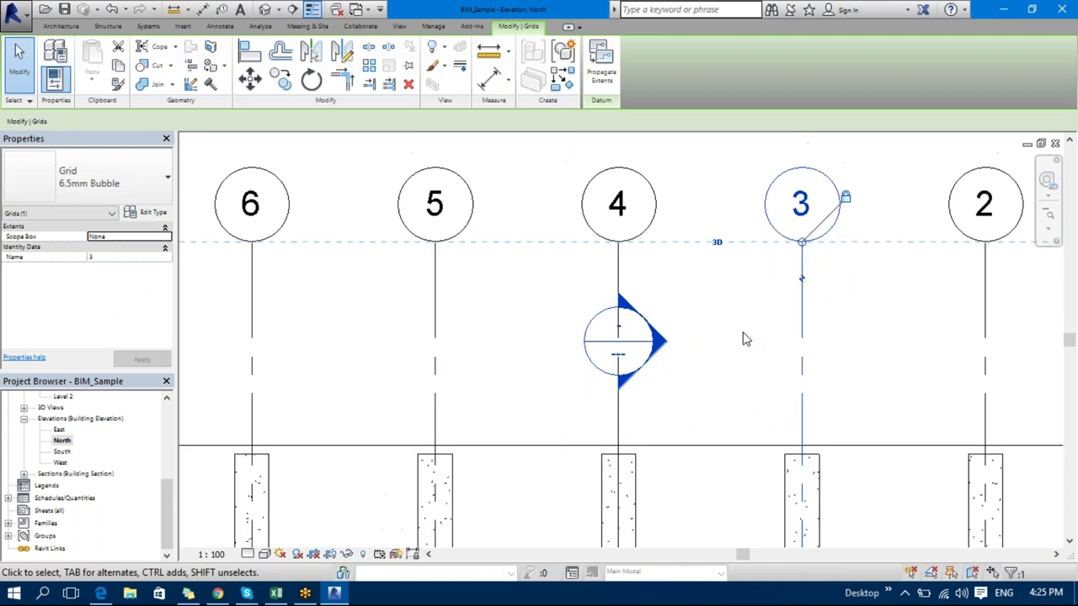
{"action": "middle_click_drag", "start_coordinate": [706, 275], "coordinate": [655, 255]}
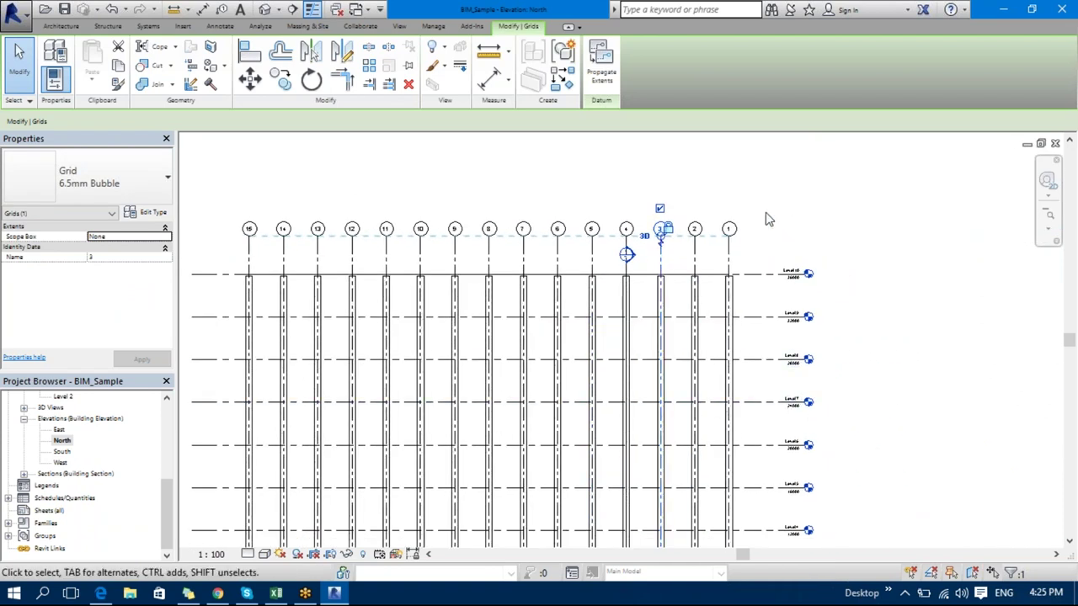
{"action": "left_click", "coordinate": [779, 216]}
{"action": "scroll", "coordinate": [638, 238], "scroll_direction": "up", "scroll_amount": 5}
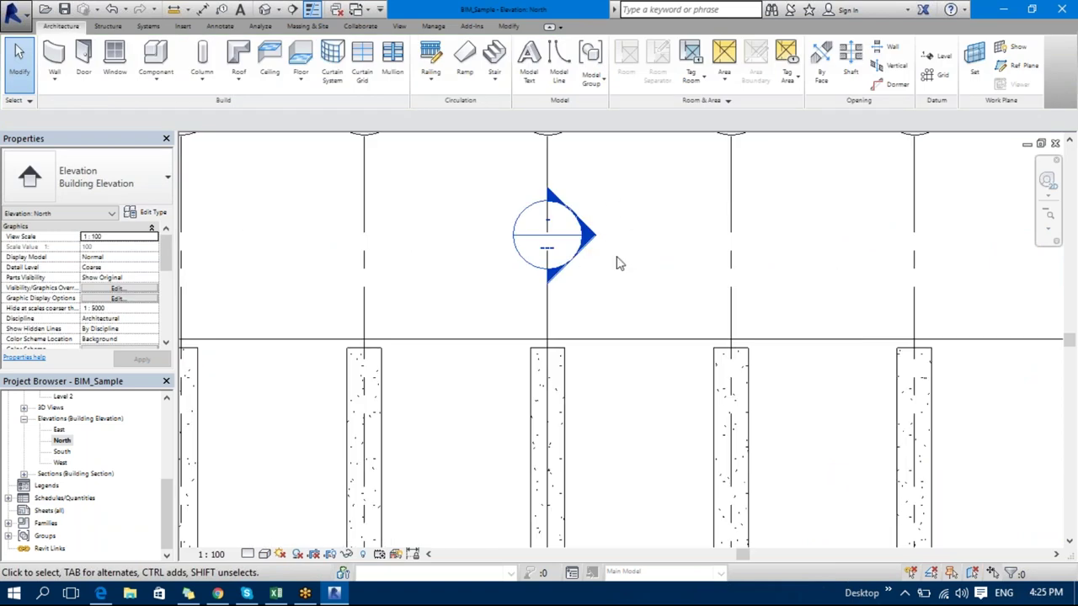
- Add an elbow to the Level 1 head and lift its label and 0 value above the ground hatch
{"action": "scroll", "coordinate": [620, 281], "scroll_direction": "down", "scroll_amount": 5}
{"action": "middle_click_drag", "start_coordinate": [534, 158], "coordinate": [800, 394]}
{"action": "scroll", "coordinate": [797, 373], "scroll_direction": "up", "scroll_amount": 4}
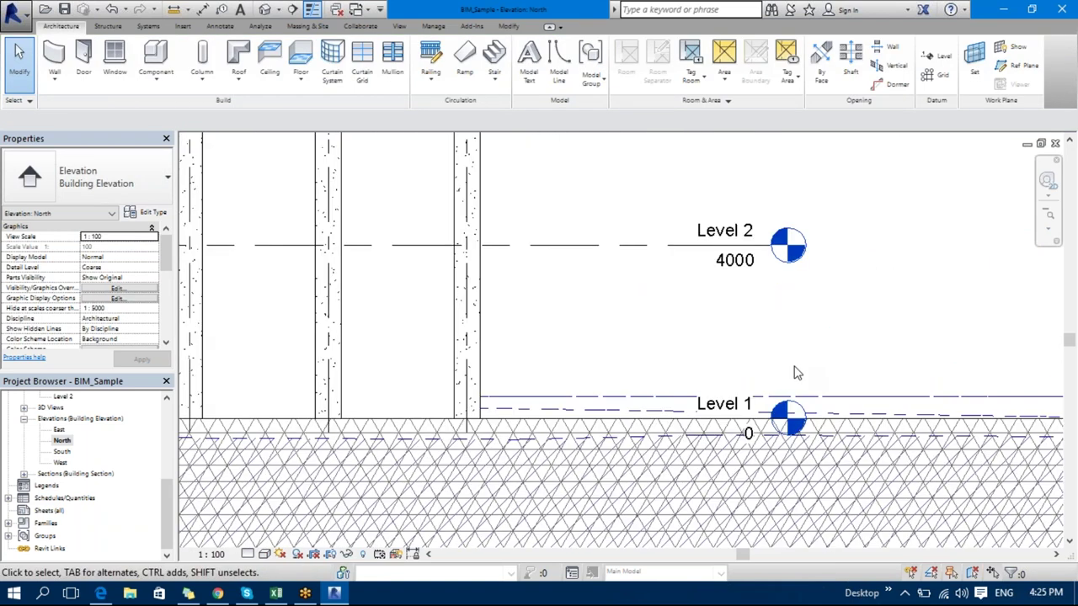
{"action": "left_click", "coordinate": [751, 428]}
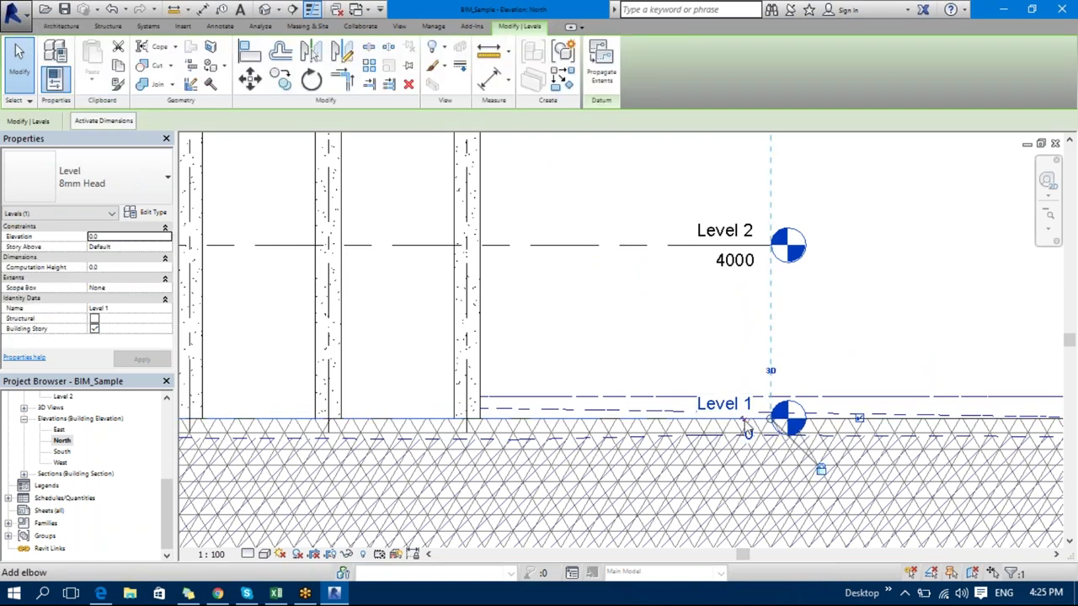
{"action": "left_click", "coordinate": [745, 425]}
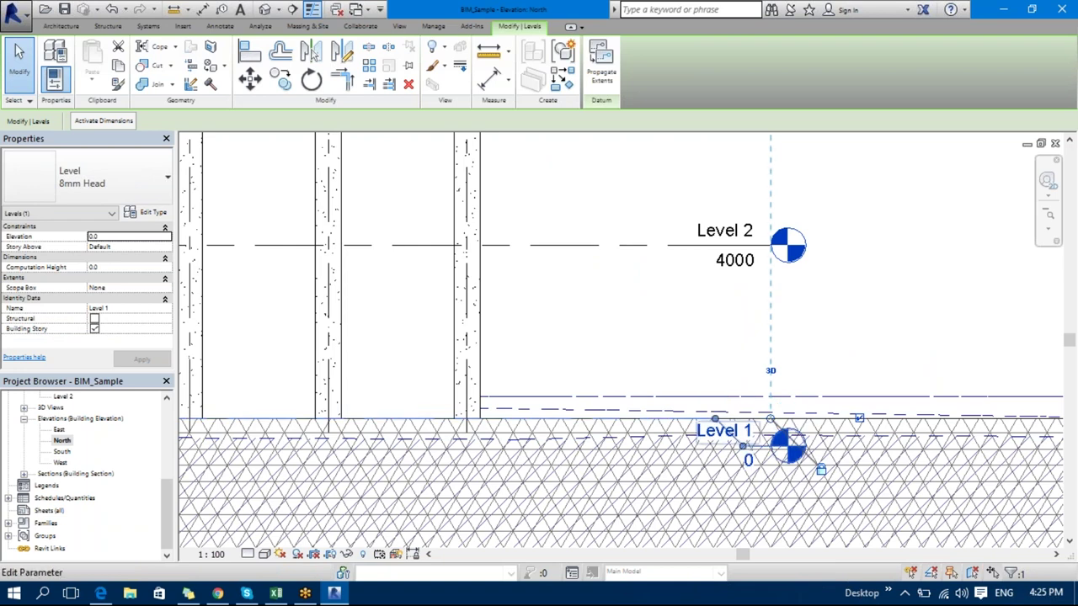
{"action": "left_click_drag", "start_coordinate": [744, 453], "coordinate": [746, 352]}
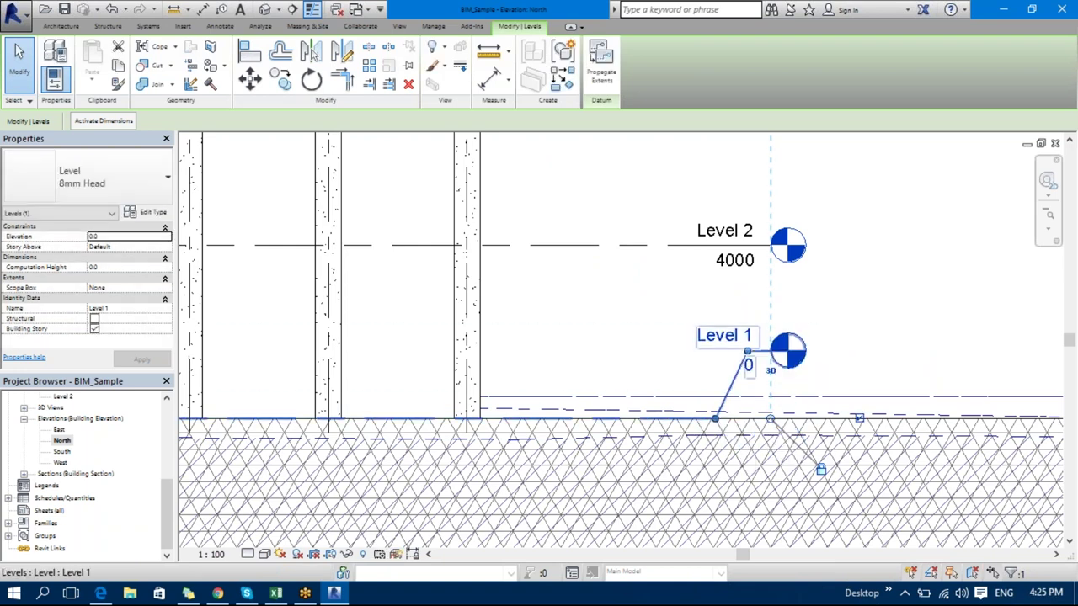
{"action": "left_click_drag", "start_coordinate": [714, 418], "coordinate": [649, 419]}
{"action": "left_click", "coordinate": [926, 307]}
{"action": "scroll", "coordinate": [911, 287], "scroll_direction": "down", "scroll_amount": 4}
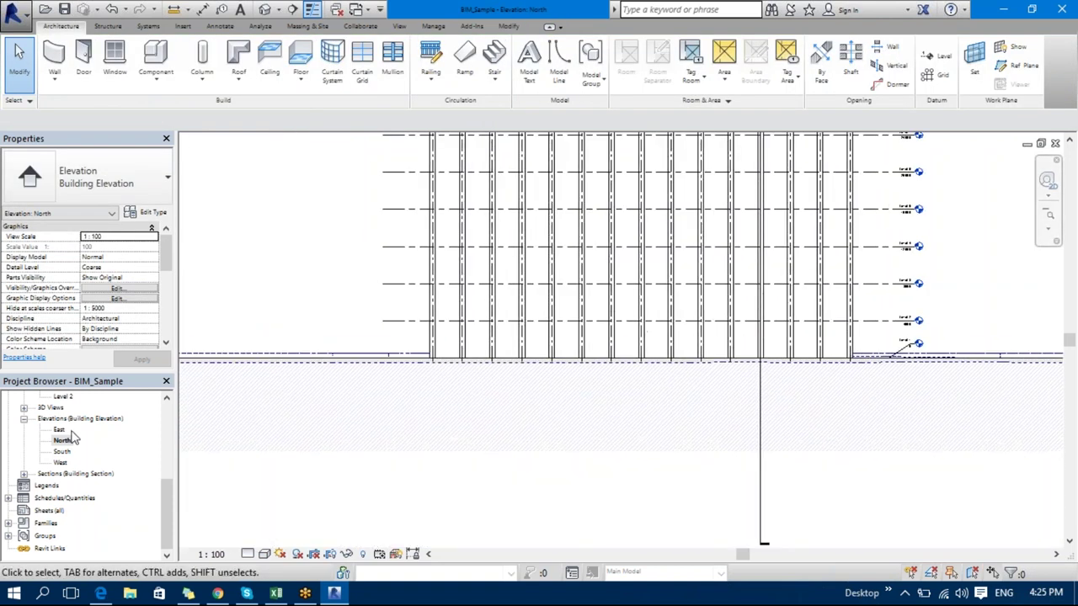
- Look over the South elevation, then return to the North elevation zoomed on Level 1
{"action": "double_click", "coordinate": [69, 452]}
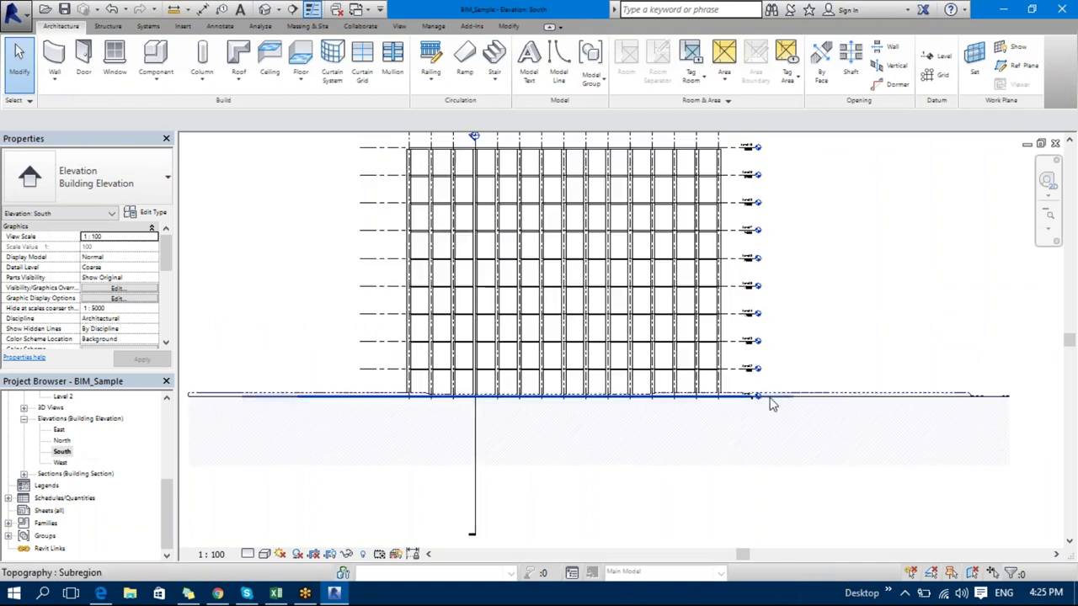
{"action": "scroll", "coordinate": [772, 402], "scroll_direction": "up", "scroll_amount": 5}
{"action": "scroll", "coordinate": [772, 402], "scroll_direction": "down", "scroll_amount": 6}
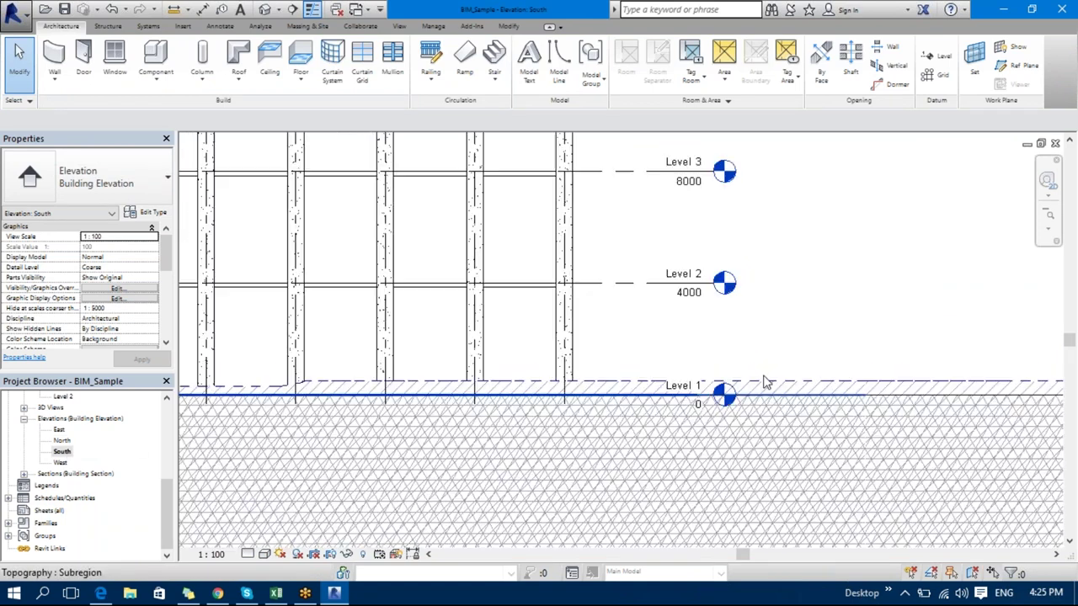
{"action": "scroll", "coordinate": [697, 429], "scroll_direction": "up", "scroll_amount": 3}
{"action": "scroll", "coordinate": [691, 427], "scroll_direction": "down", "scroll_amount": 6}
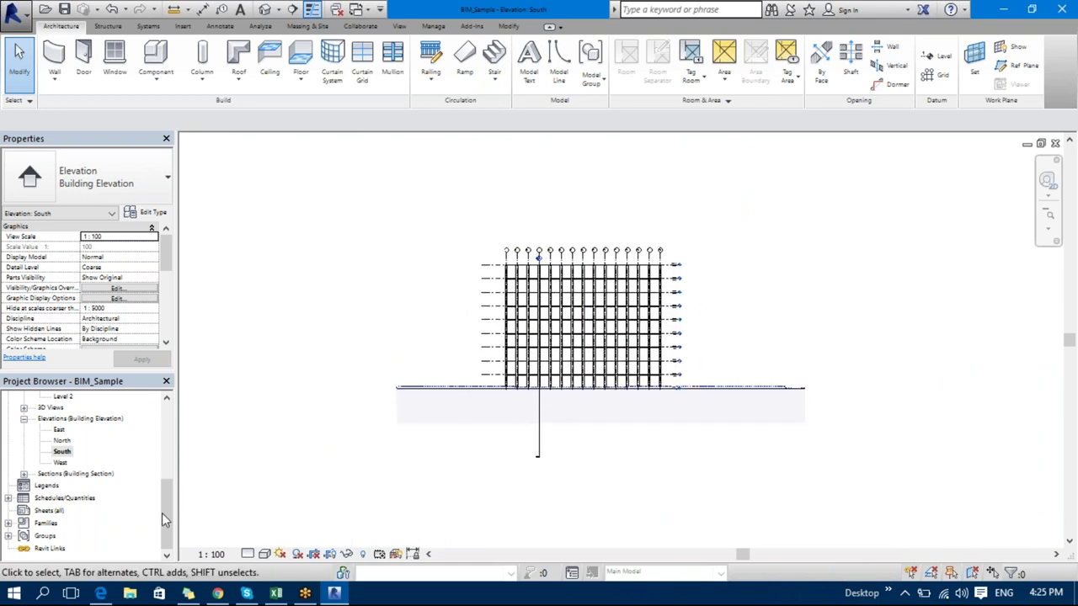
{"action": "double_click", "coordinate": [63, 442]}
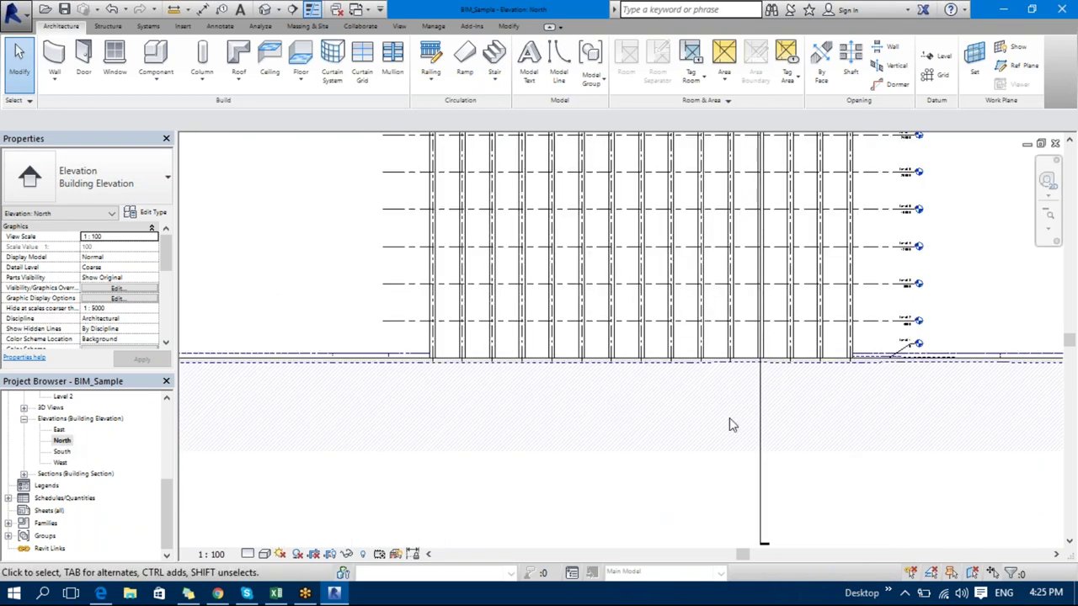
{"action": "scroll", "coordinate": [899, 357], "scroll_direction": "up", "scroll_amount": 1}
{"action": "scroll", "coordinate": [904, 352], "scroll_direction": "up", "scroll_amount": 2}
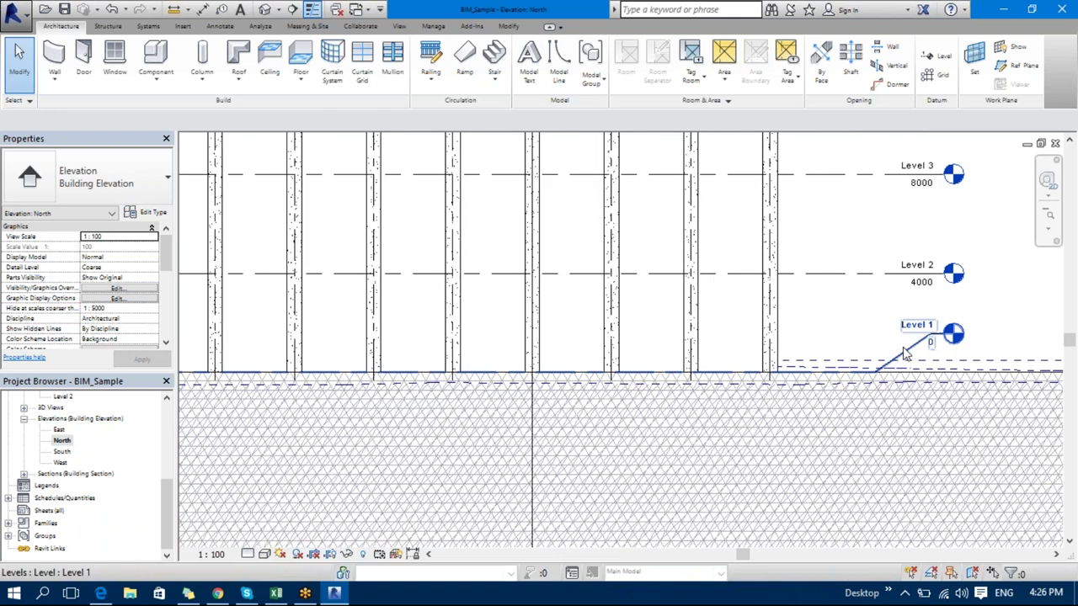
- Propagate Level 1's extents from North to Elevation: South
{"action": "left_click", "coordinate": [908, 355]}
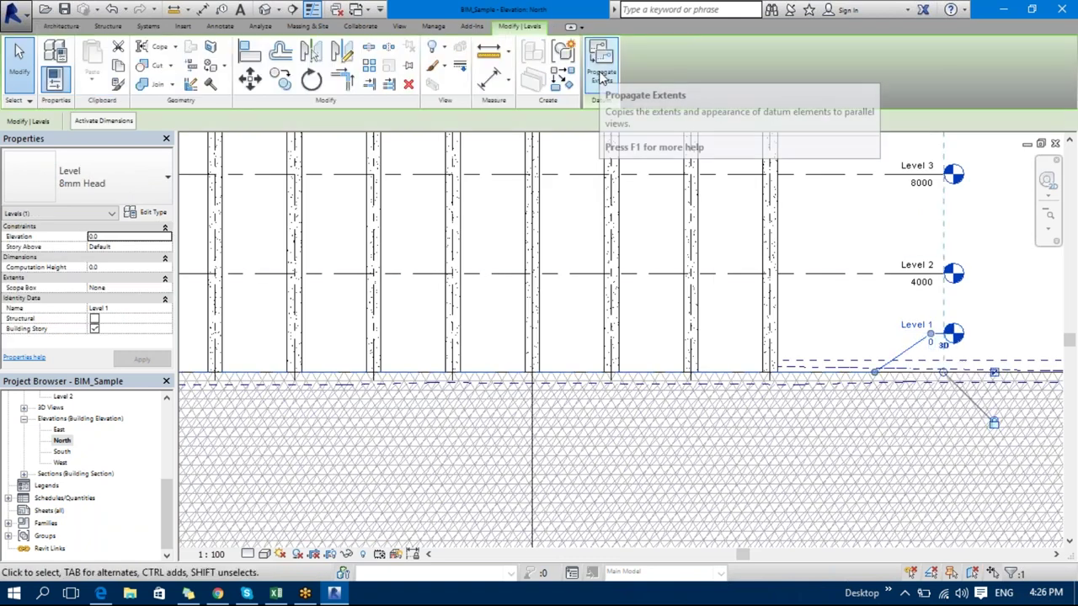
{"action": "left_click", "coordinate": [601, 76]}
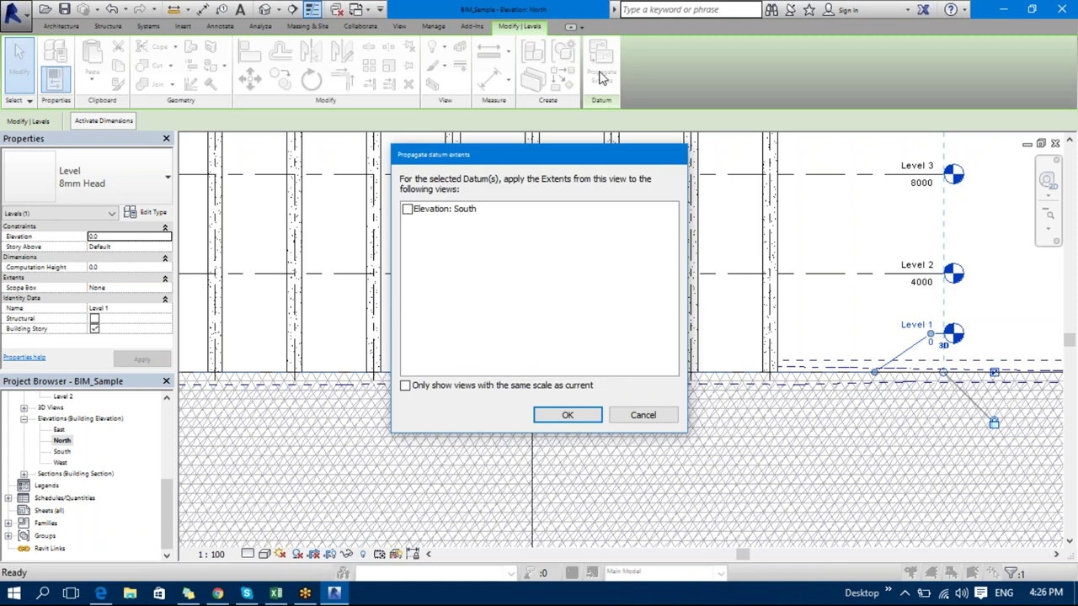
{"action": "left_click", "coordinate": [409, 210]}
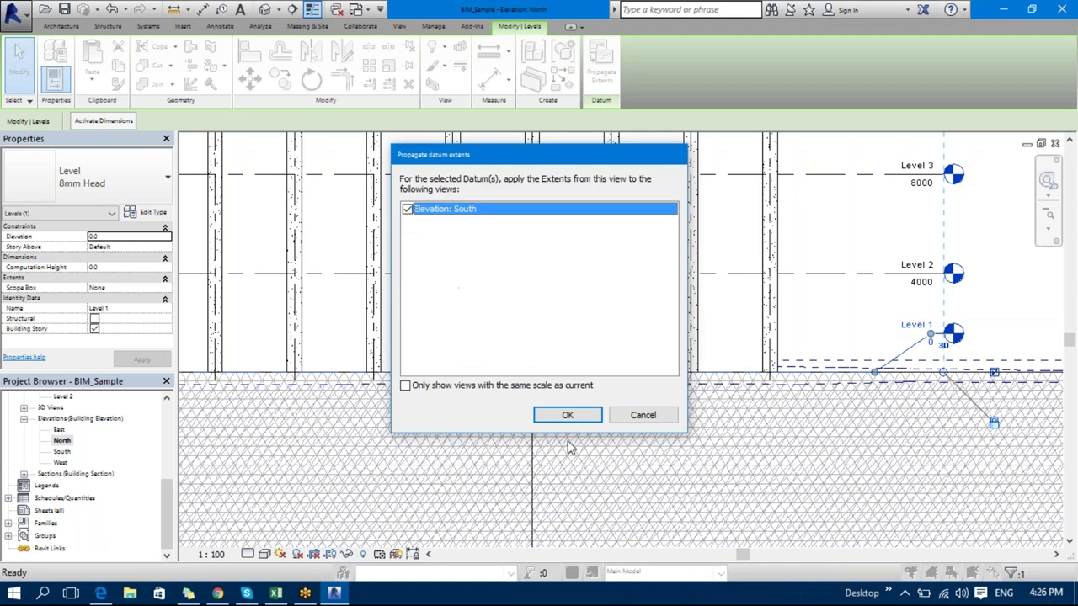
{"action": "left_click", "coordinate": [568, 414]}
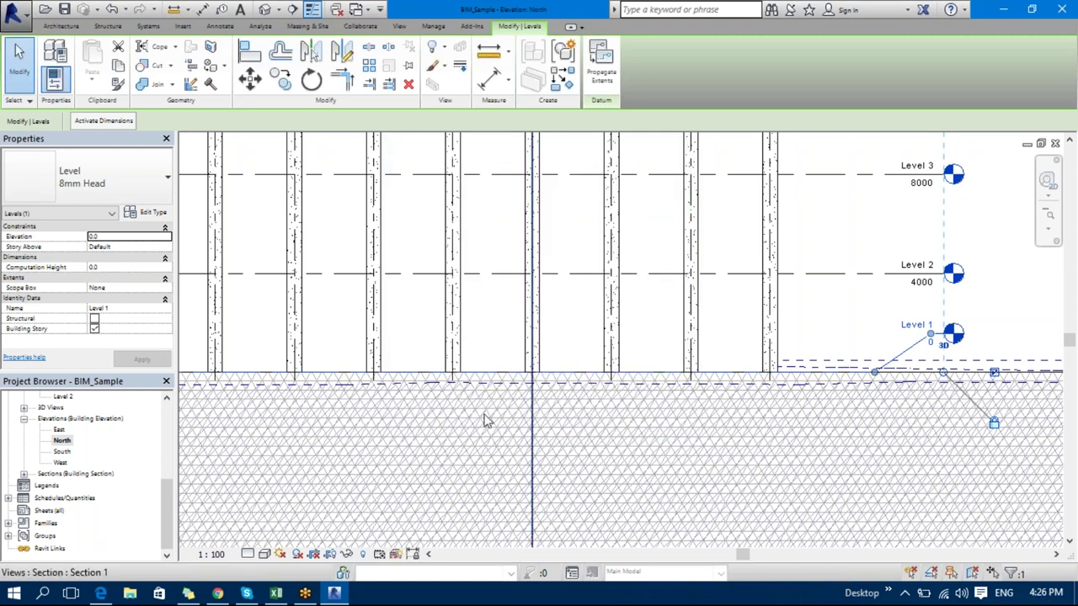
{"action": "left_click", "coordinate": [57, 452]}
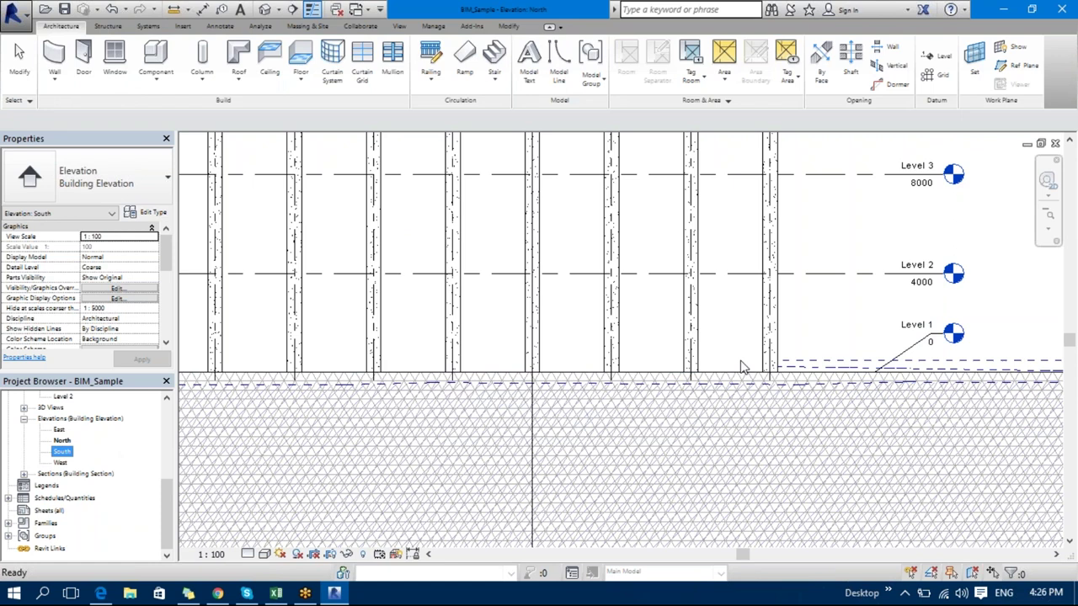
- Open the West, then South elevation and zoom in on Level 1's elbowed head
{"action": "double_click", "coordinate": [61, 462]}
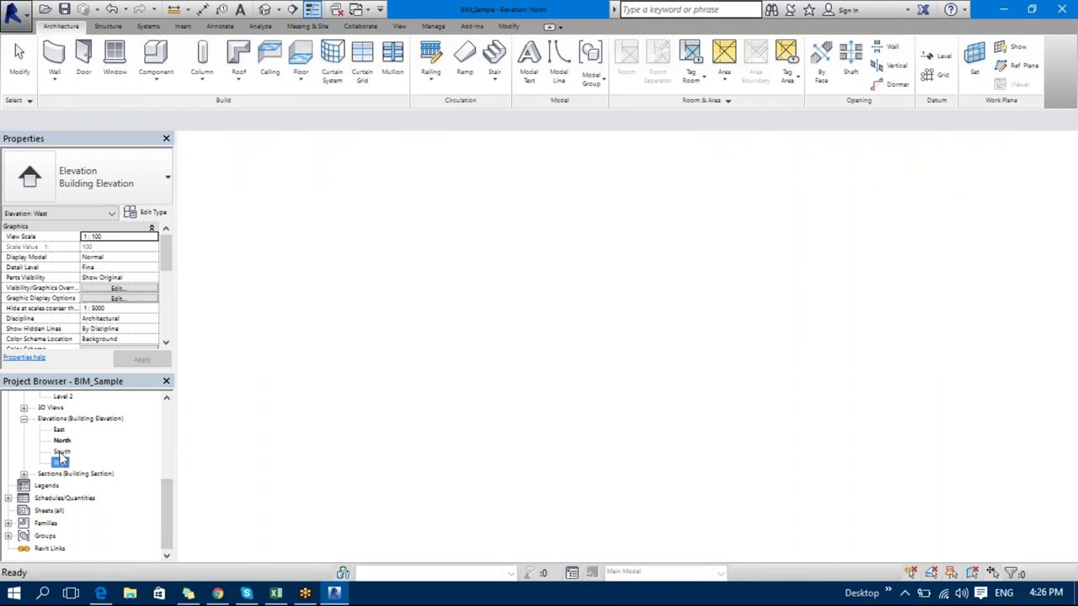
{"action": "double_click", "coordinate": [59, 453]}
{"action": "left_click", "coordinate": [688, 425]}
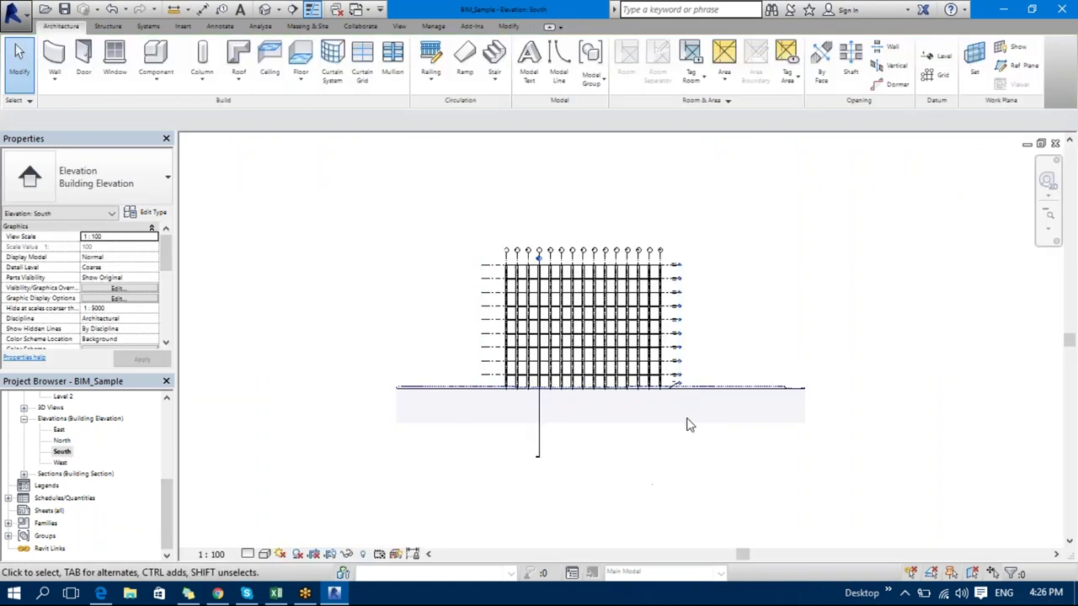
{"action": "scroll", "coordinate": [703, 376], "scroll_direction": "up", "scroll_amount": 1}
{"action": "scroll", "coordinate": [703, 376], "scroll_direction": "up", "scroll_amount": 5}
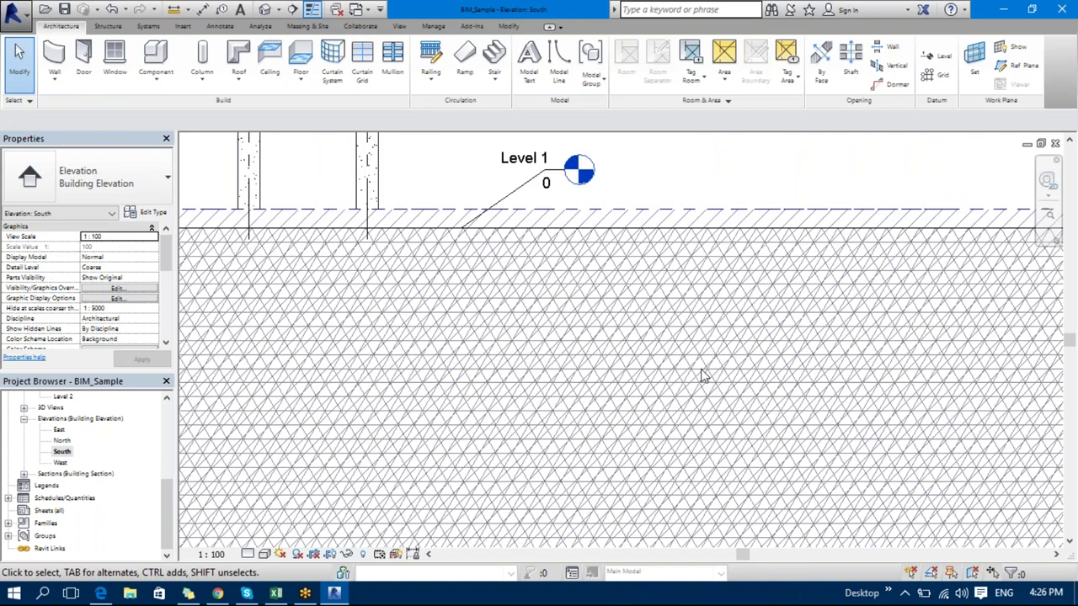
{"action": "scroll", "coordinate": [703, 377], "scroll_direction": "down", "scroll_amount": 5}
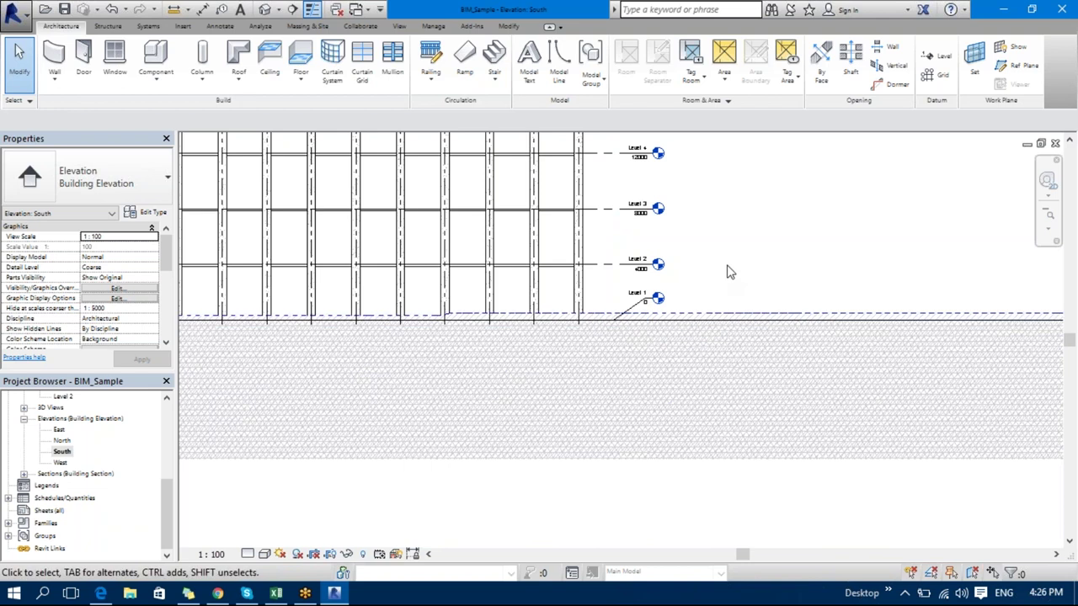
- Trial-raise Level 2 from 4000 to elevation 6707
{"action": "scroll", "coordinate": [654, 207], "scroll_direction": "down", "scroll_amount": 4}
{"action": "middle_click_drag", "start_coordinate": [741, 277], "coordinate": [750, 391]}
{"action": "scroll", "coordinate": [505, 417], "scroll_direction": "up", "scroll_amount": 2}
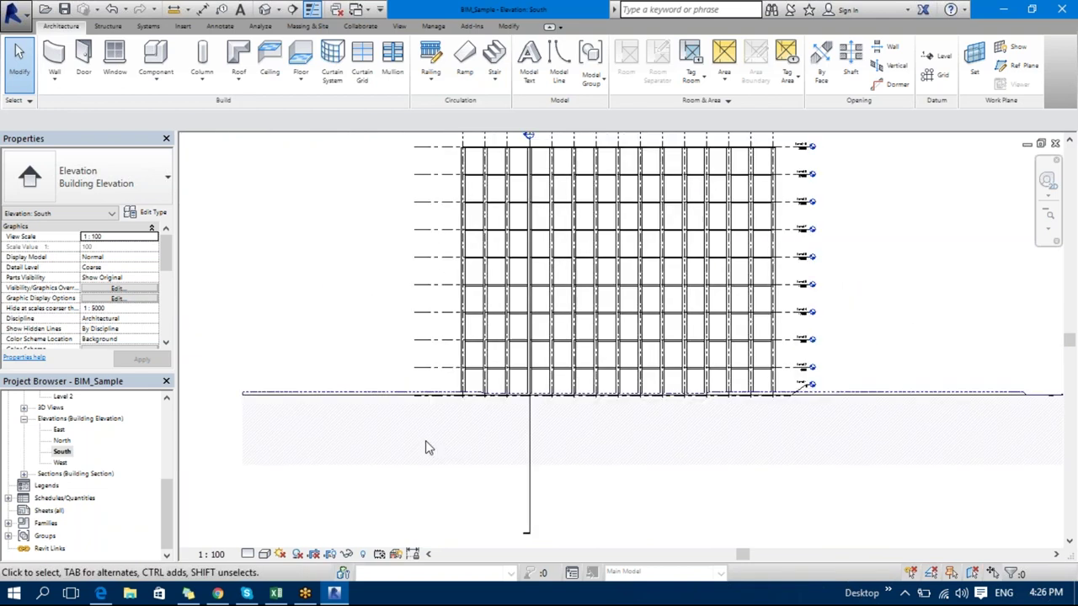
{"action": "scroll", "coordinate": [435, 421], "scroll_direction": "up", "scroll_amount": 3}
{"action": "middle_click_drag", "start_coordinate": [398, 376], "coordinate": [382, 427]}
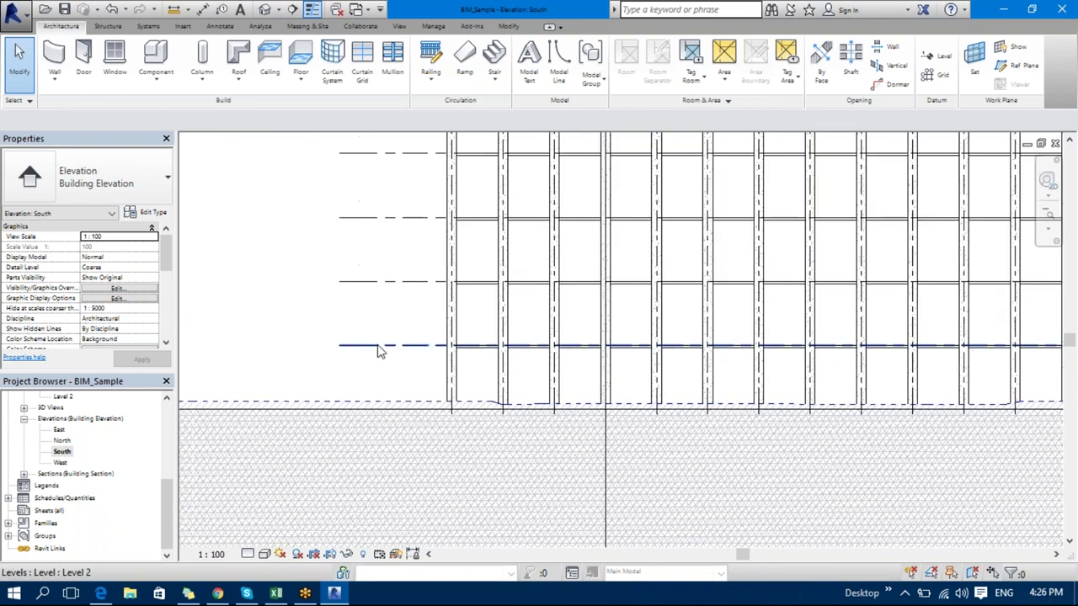
{"action": "left_click", "coordinate": [379, 349]}
{"action": "middle_click_drag", "start_coordinate": [732, 327], "coordinate": [289, 343]}
{"action": "scroll", "coordinate": [763, 362], "scroll_direction": "up", "scroll_amount": 2}
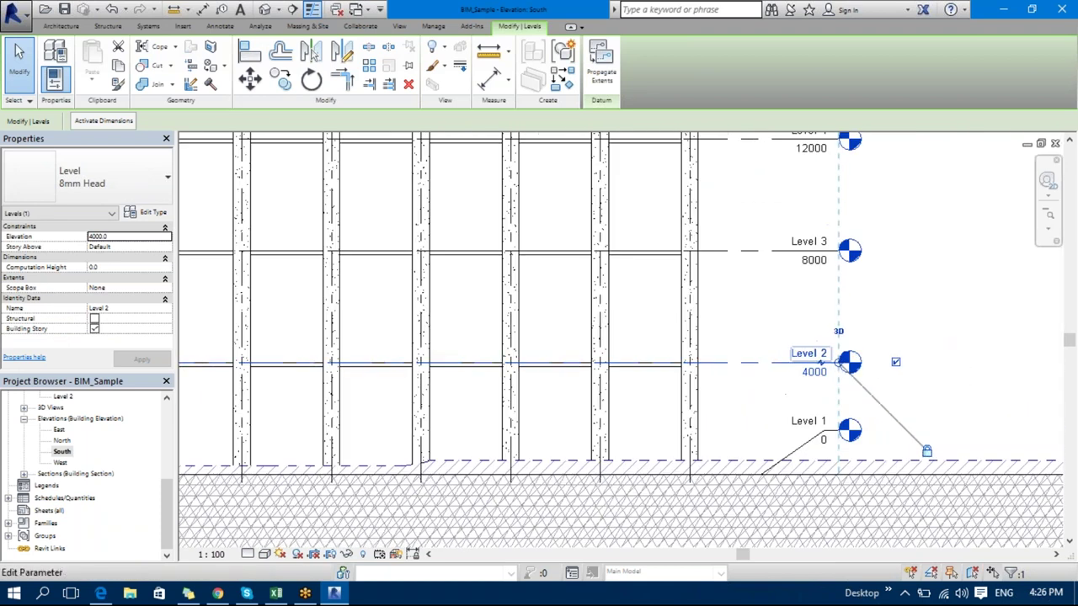
{"action": "left_click_drag", "start_coordinate": [759, 346], "coordinate": [761, 289]}
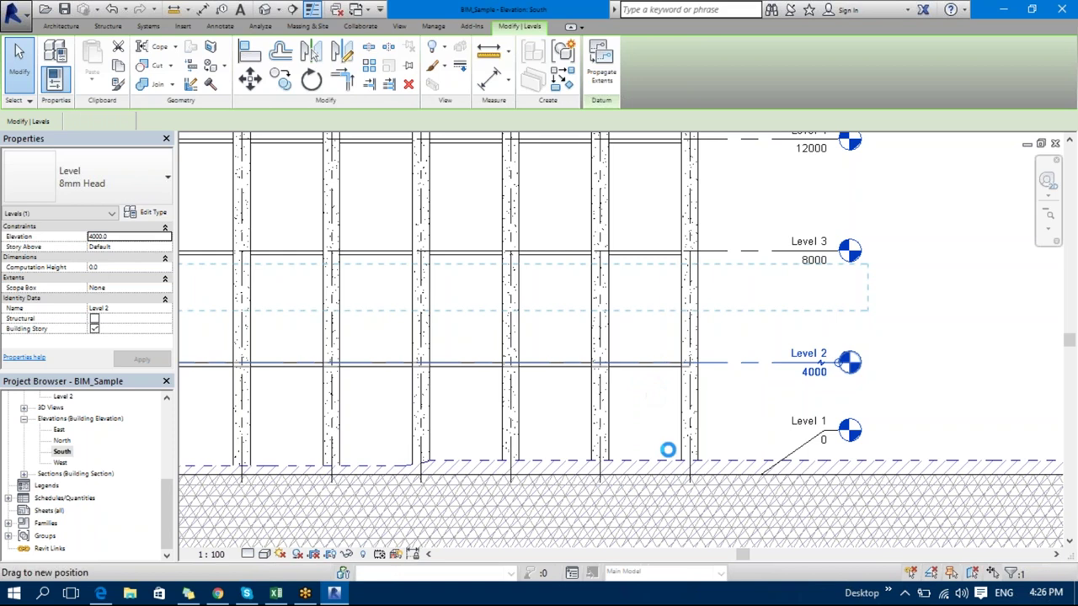
{"action": "left_click_drag", "start_coordinate": [672, 267], "coordinate": [672, 267]}
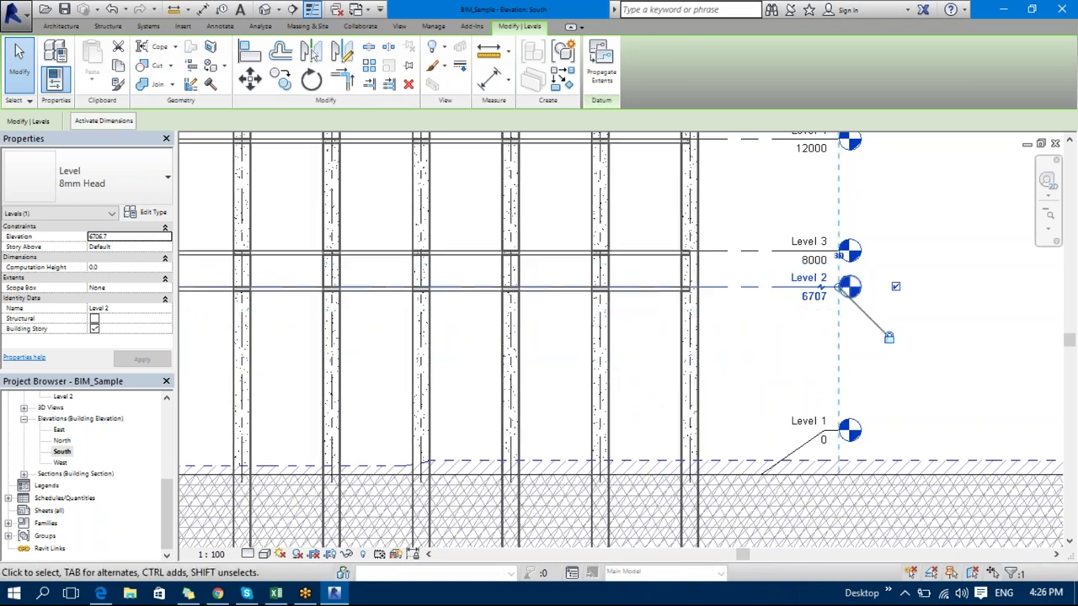
{"action": "scroll", "coordinate": [829, 357], "scroll_direction": "down", "scroll_amount": 3}
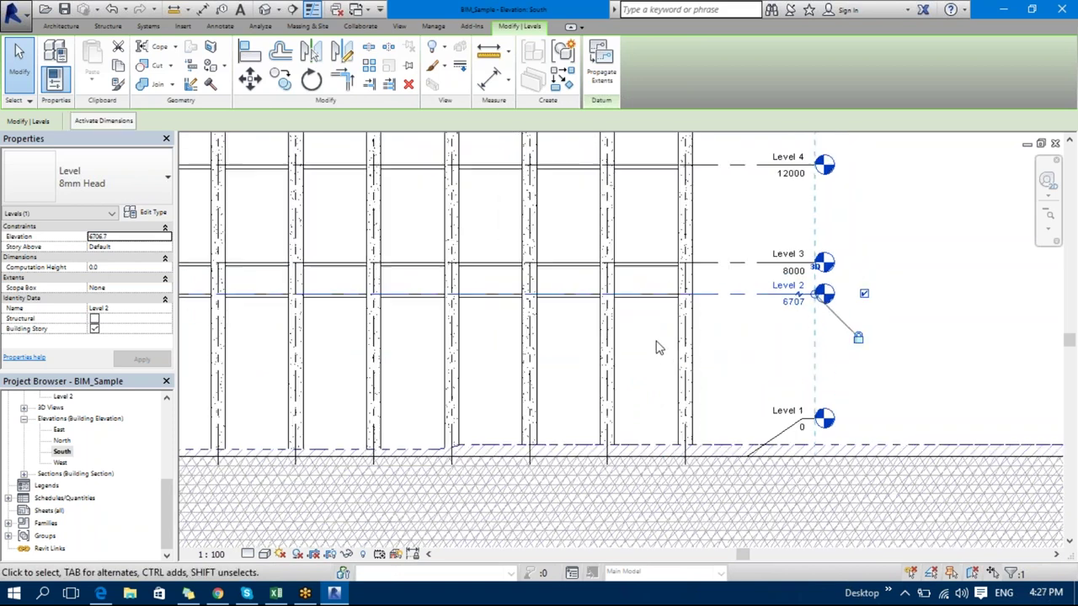
{"action": "middle_click_drag", "start_coordinate": [827, 362], "coordinate": [915, 367]}
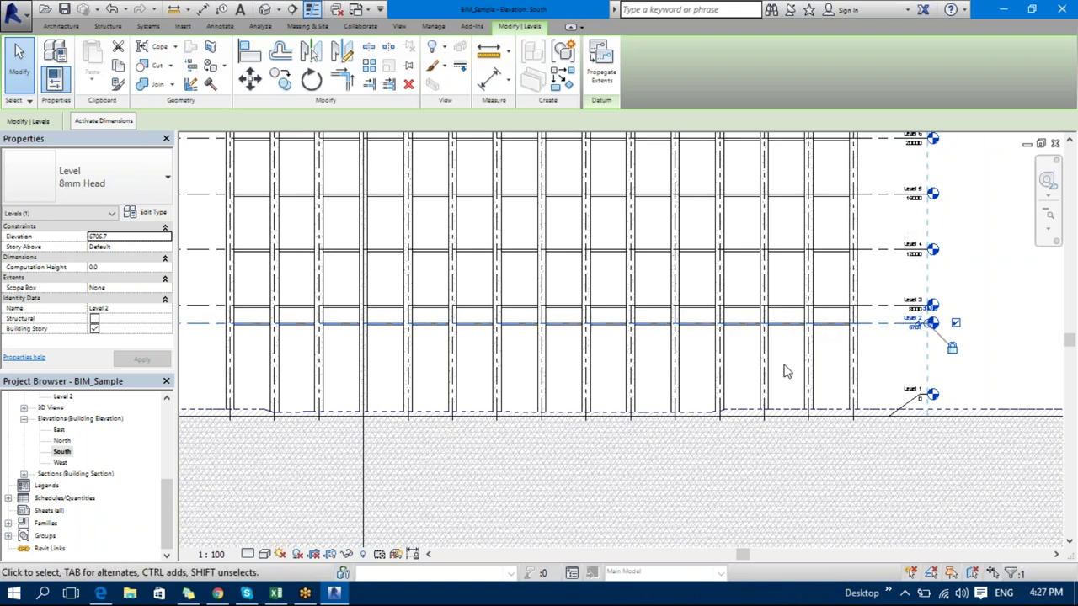
- Revert Level 2 to 4000 and bring the Curriculum 2 workbook to the front
{"action": "scroll", "coordinate": [784, 368], "scroll_direction": "up", "scroll_amount": 3}
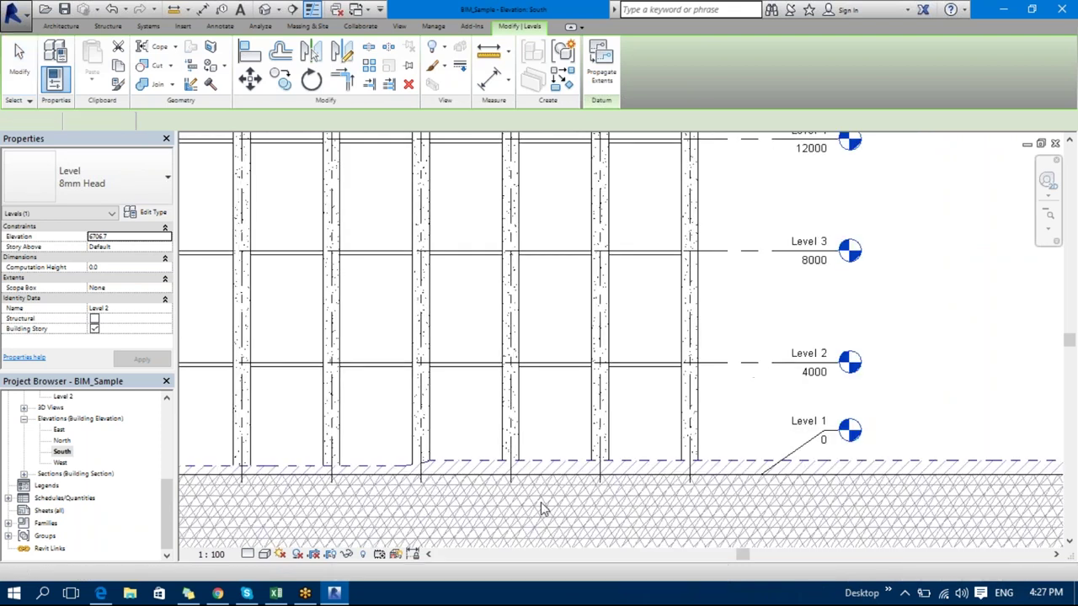
{"action": "key", "text": "Escape"}
{"action": "left_click", "coordinate": [275, 594]}
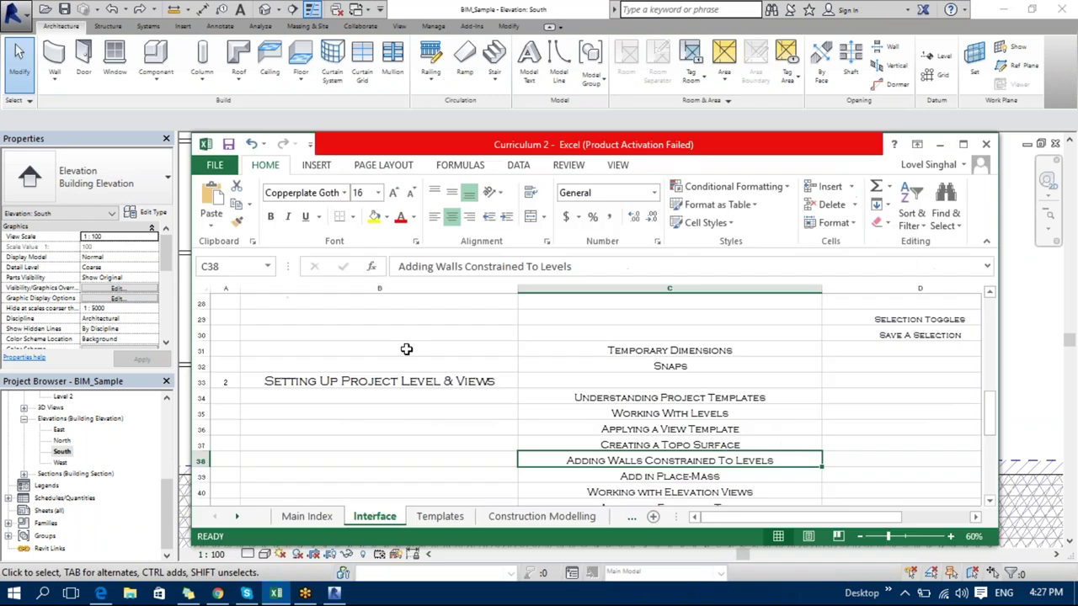
- Select the Working with Elevation Views entry in cell C40, then minimize Excel
{"action": "scroll", "coordinate": [594, 453], "scroll_direction": "down", "scroll_amount": 2}
{"action": "left_click", "coordinate": [613, 397]}
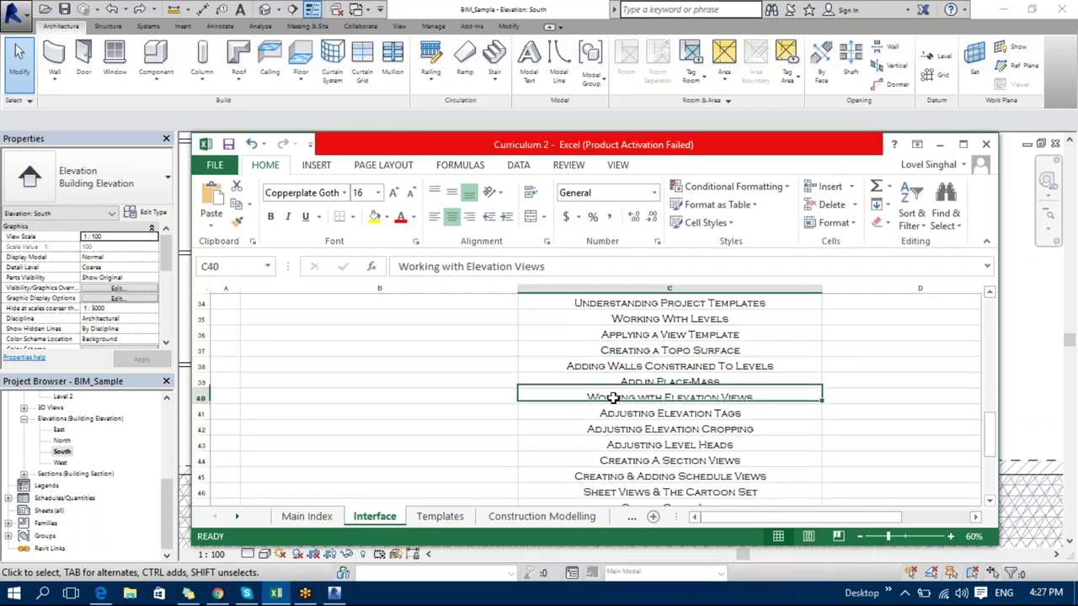
{"action": "scroll", "coordinate": [604, 408], "scroll_direction": "down", "scroll_amount": 2}
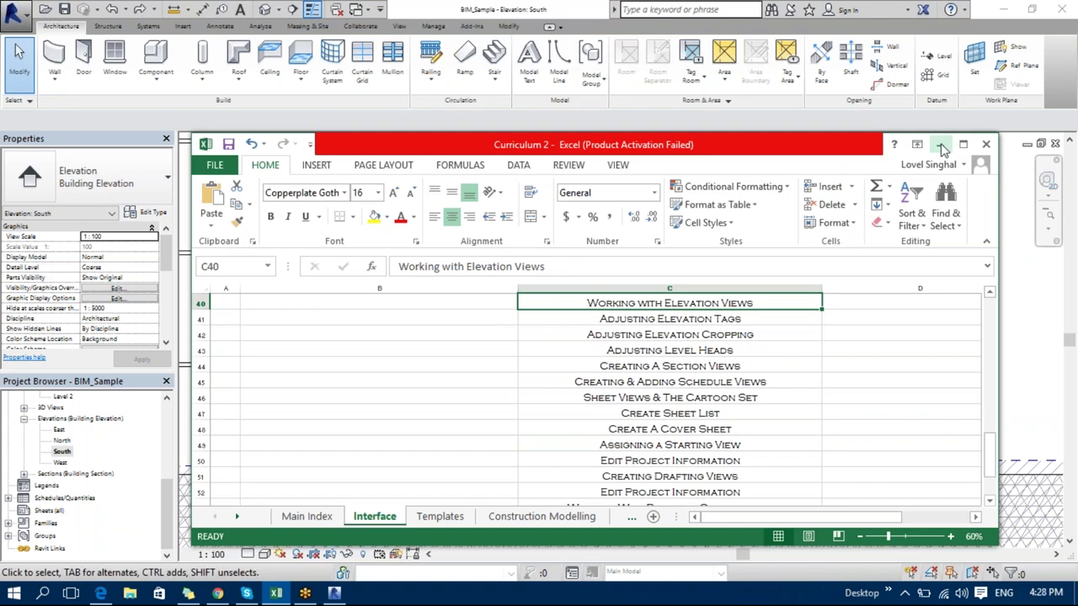
{"action": "left_click", "coordinate": [942, 148]}
{"action": "scroll", "coordinate": [900, 361], "scroll_direction": "down", "scroll_amount": 4}
{"action": "scroll", "coordinate": [900, 361], "scroll_direction": "down", "scroll_amount": 5}
- Turn on the South elevation's crop region and select its boundary
{"action": "middle_click_drag", "start_coordinate": [884, 252], "coordinate": [792, 370]}
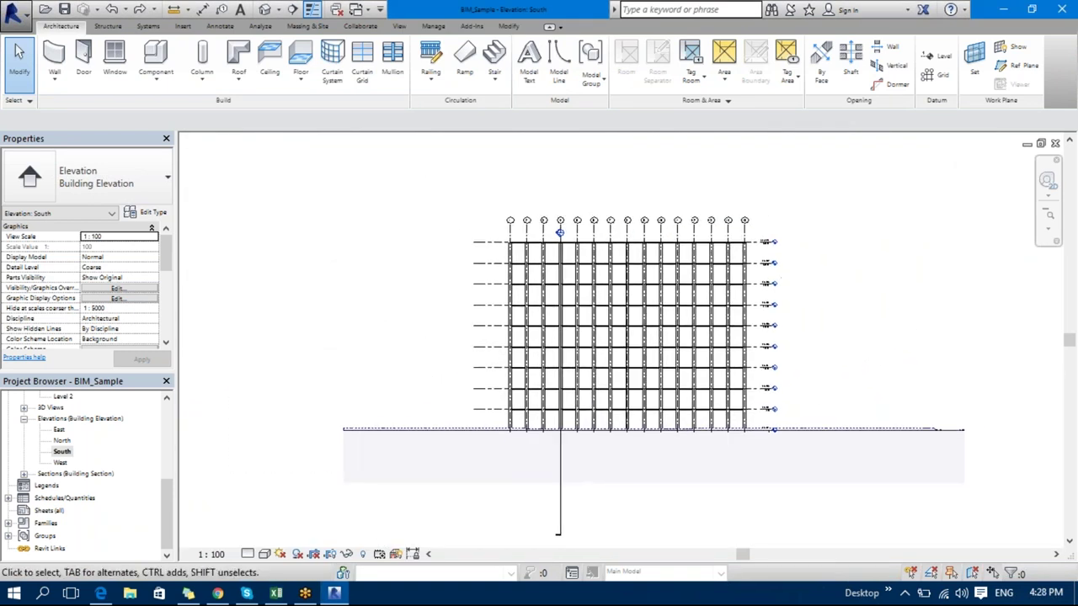
{"action": "middle_click_drag", "start_coordinate": [534, 446], "coordinate": [431, 380]}
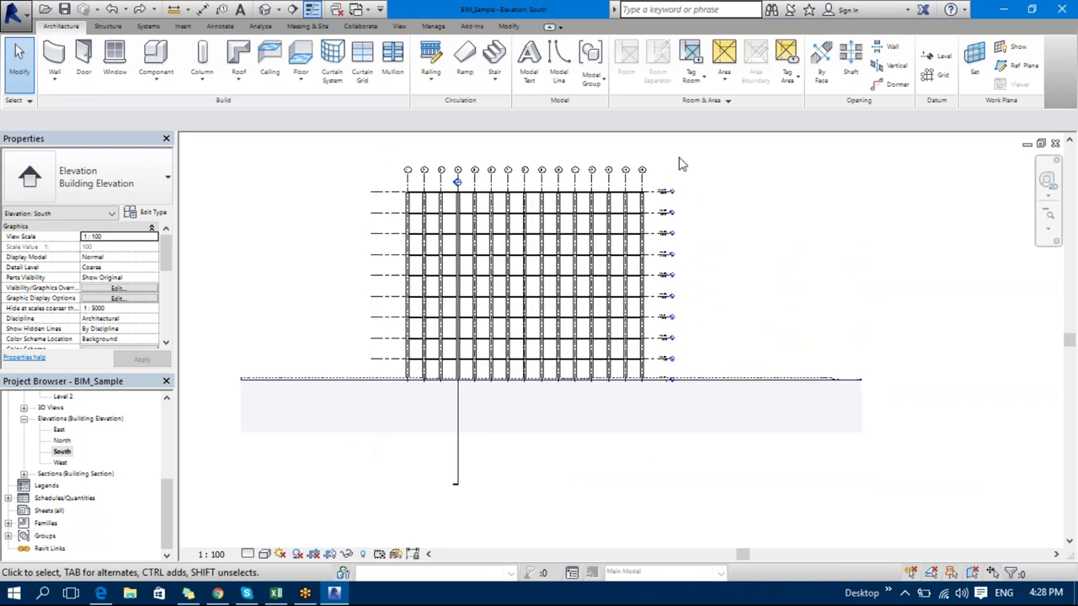
{"action": "left_click", "coordinate": [330, 554]}
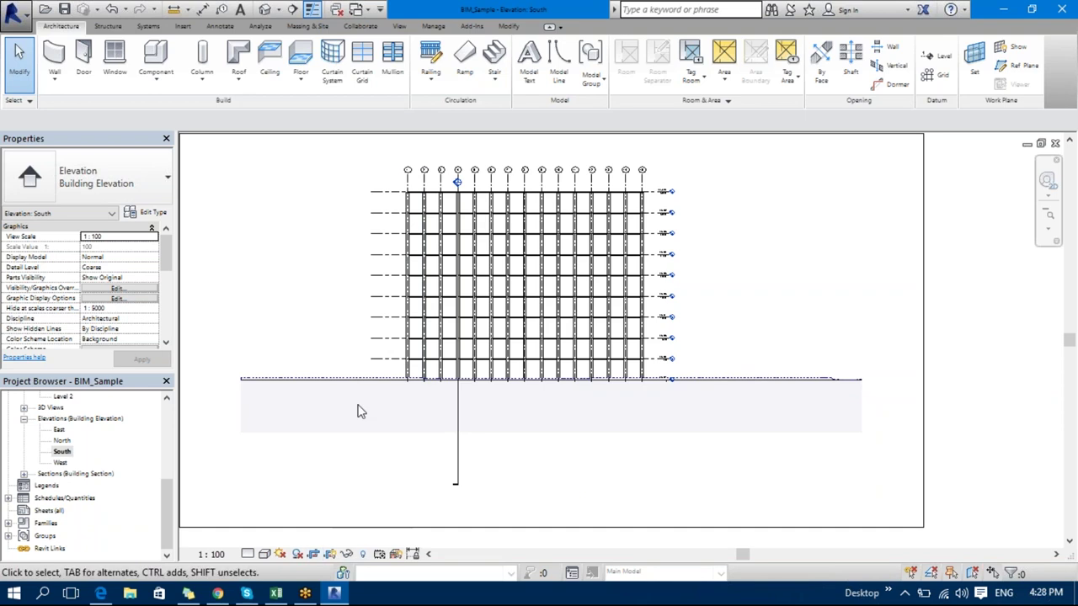
{"action": "scroll", "coordinate": [357, 410], "scroll_direction": "down", "scroll_amount": 3}
{"action": "left_click", "coordinate": [259, 308]}
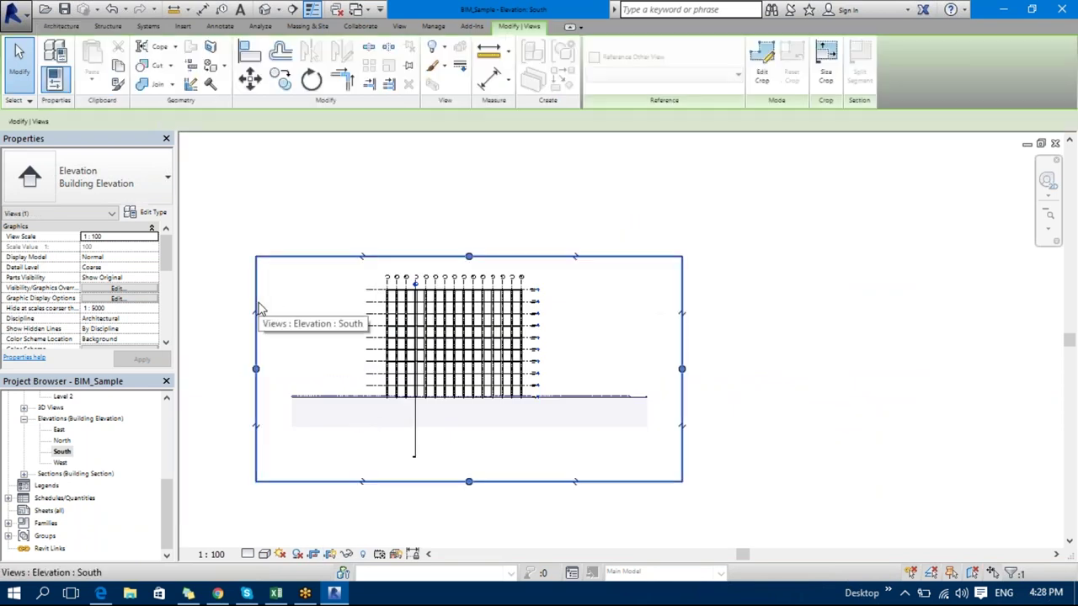
- Pull the crop region's left, right, bottom and top edges in around the grid
{"action": "left_click_drag", "start_coordinate": [330, 368], "coordinate": [359, 369]}
{"action": "left_click_drag", "start_coordinate": [684, 370], "coordinate": [545, 369]}
{"action": "left_click_drag", "start_coordinate": [452, 481], "coordinate": [452, 397]}
{"action": "left_click_drag", "start_coordinate": [452, 257], "coordinate": [453, 273]}
{"action": "key", "text": "Escape"}
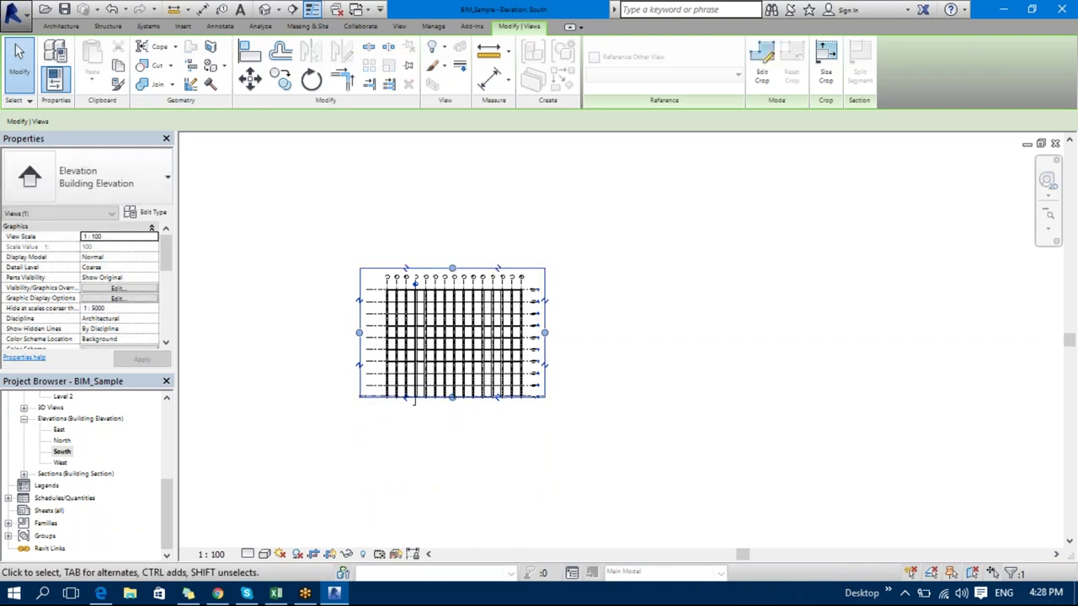
- Extend the crop's bottom edge below the grid and pan to reveal the grid bubbles
{"action": "scroll", "coordinate": [474, 379], "scroll_direction": "up", "scroll_amount": 3}
{"action": "scroll", "coordinate": [474, 378], "scroll_direction": "up", "scroll_amount": 1}
{"action": "middle_click_drag", "start_coordinate": [474, 379], "coordinate": [661, 380]}
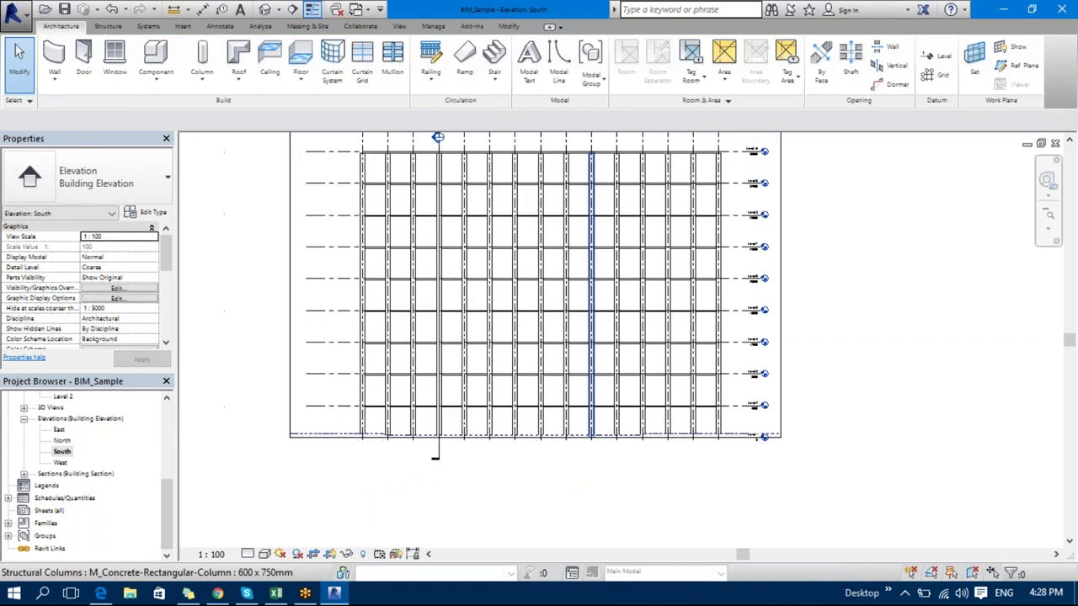
{"action": "scroll", "coordinate": [585, 362], "scroll_direction": "down", "scroll_amount": 2}
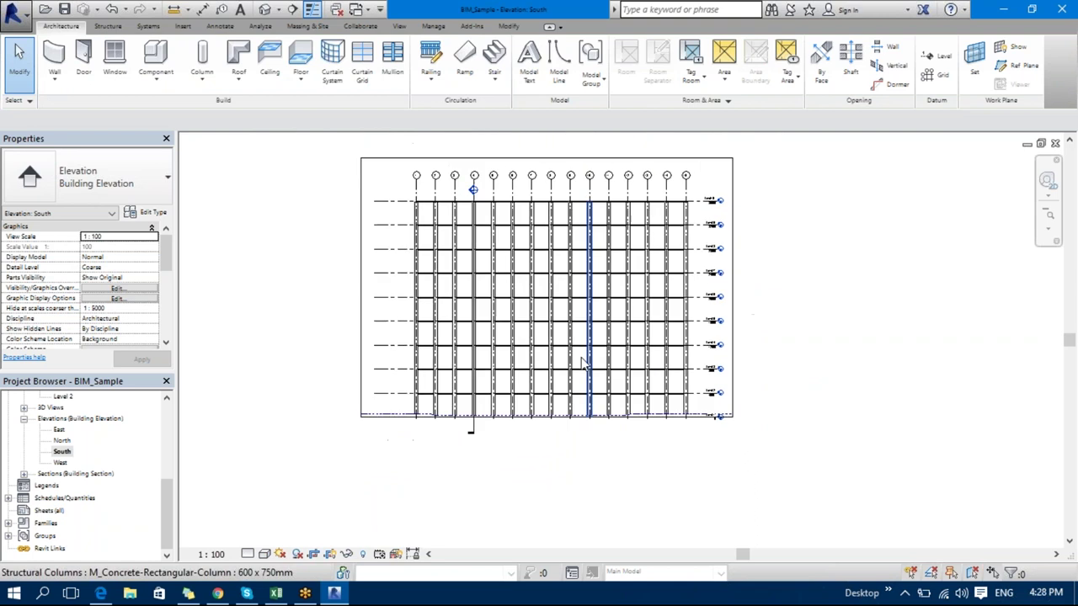
{"action": "middle_click_drag", "start_coordinate": [585, 379], "coordinate": [572, 420]}
{"action": "middle_click_drag", "start_coordinate": [750, 438], "coordinate": [539, 401]}
{"action": "left_click", "coordinate": [495, 365]}
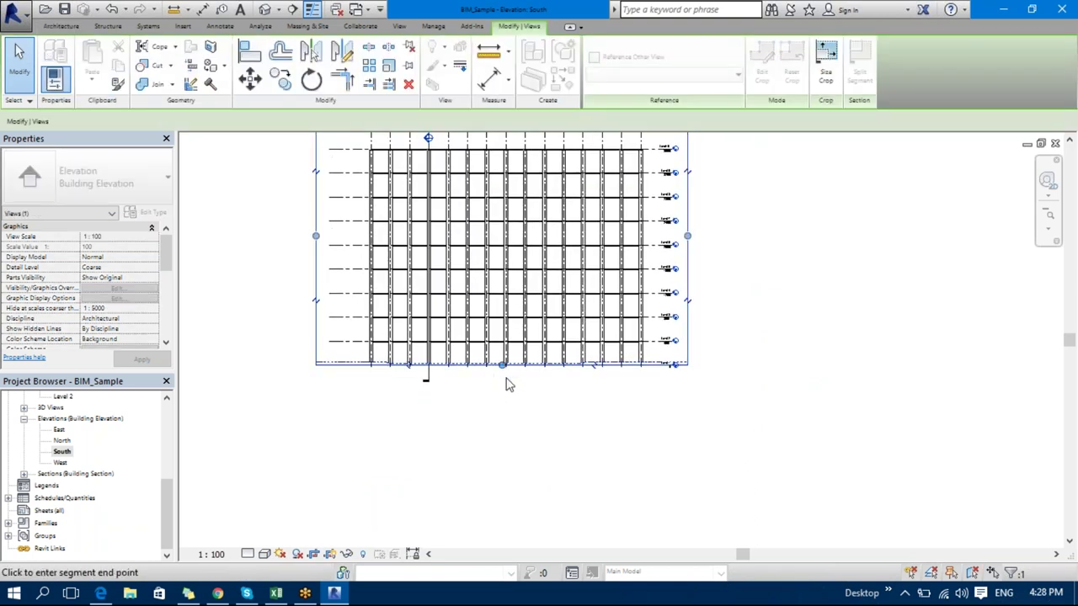
{"action": "left_click_drag", "start_coordinate": [508, 391], "coordinate": [505, 387]}
{"action": "left_click", "coordinate": [649, 464]}
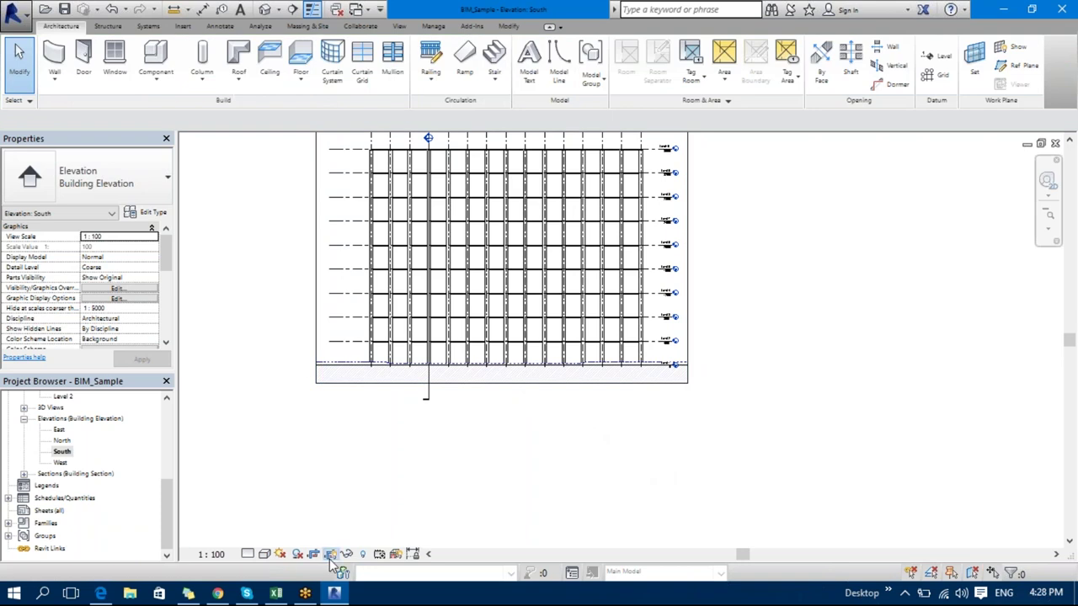
{"action": "middle_click_drag", "start_coordinate": [705, 284], "coordinate": [721, 361]}
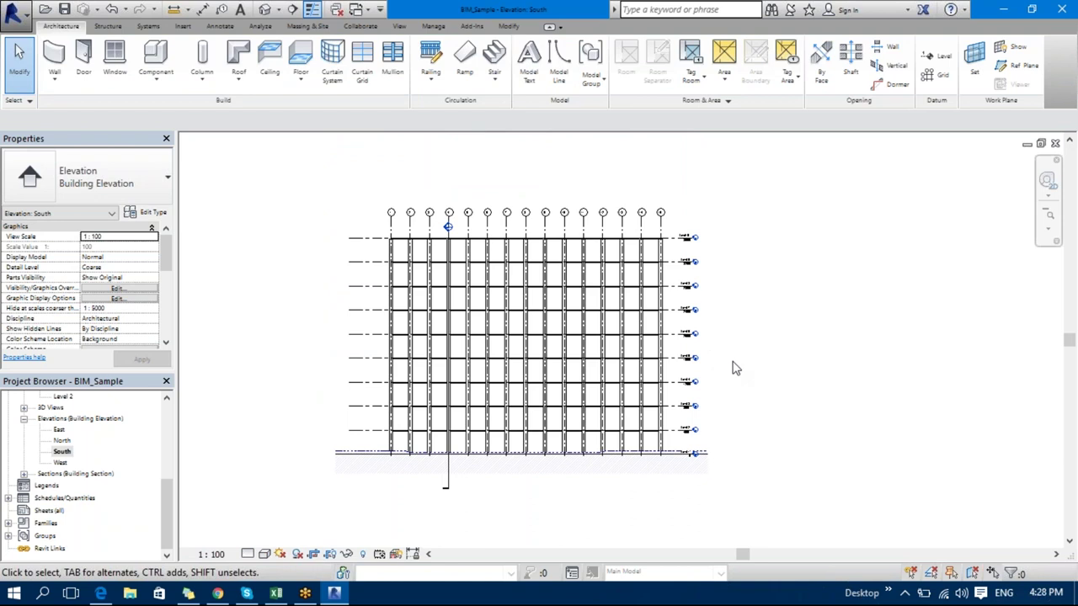
- Start a new sheet from the Sheets (all) category in the Project Browser
{"action": "left_click", "coordinate": [62, 452]}
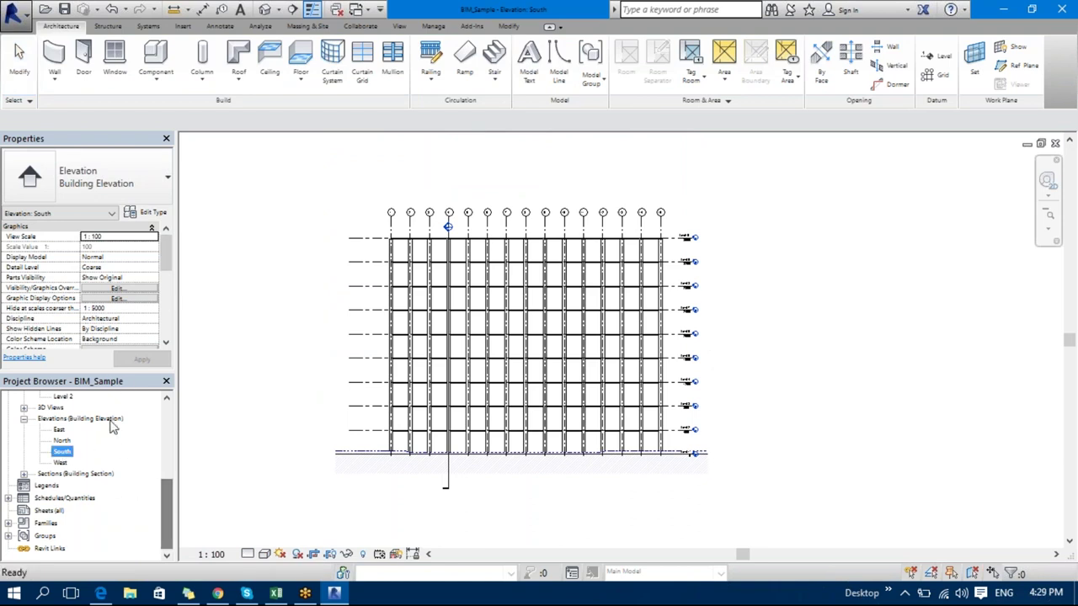
{"action": "left_click_drag", "start_coordinate": [167, 494], "coordinate": [162, 537]}
{"action": "left_click", "coordinate": [49, 511]}
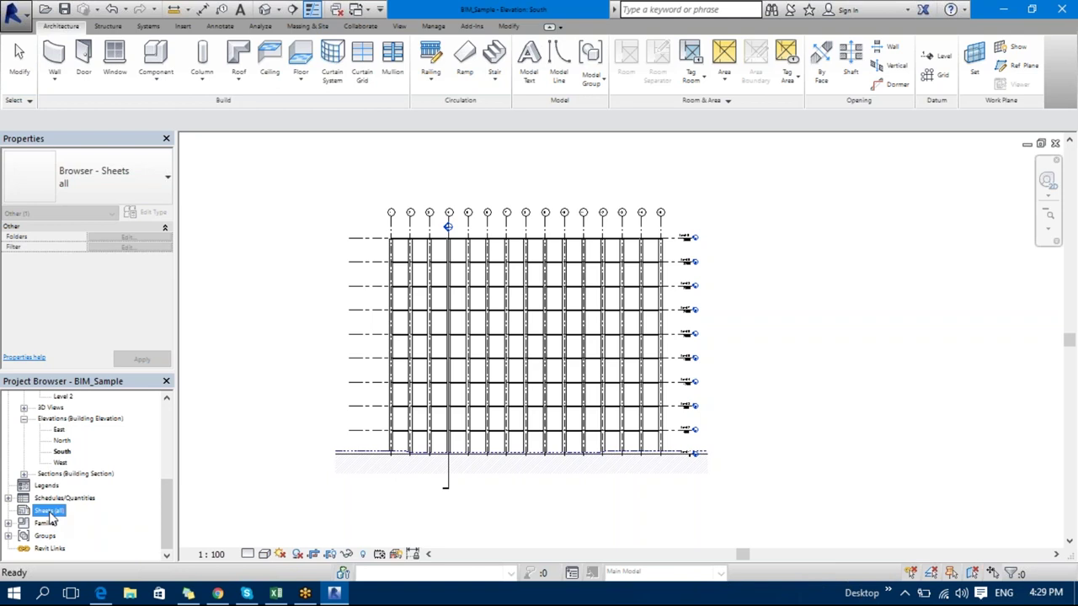
{"action": "right_click", "coordinate": [49, 513]}
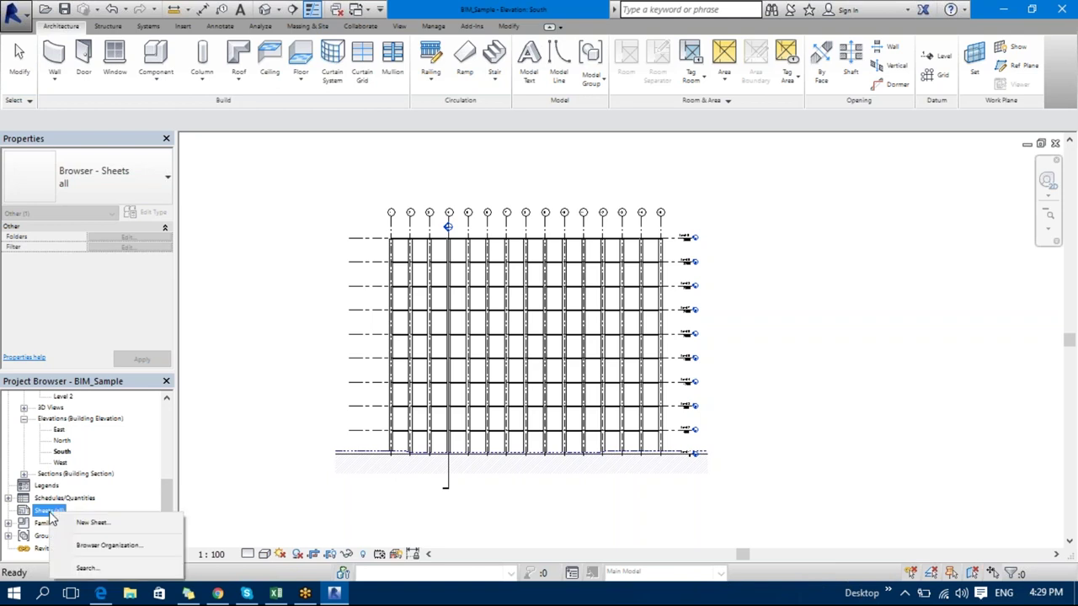
{"action": "left_click", "coordinate": [91, 525]}
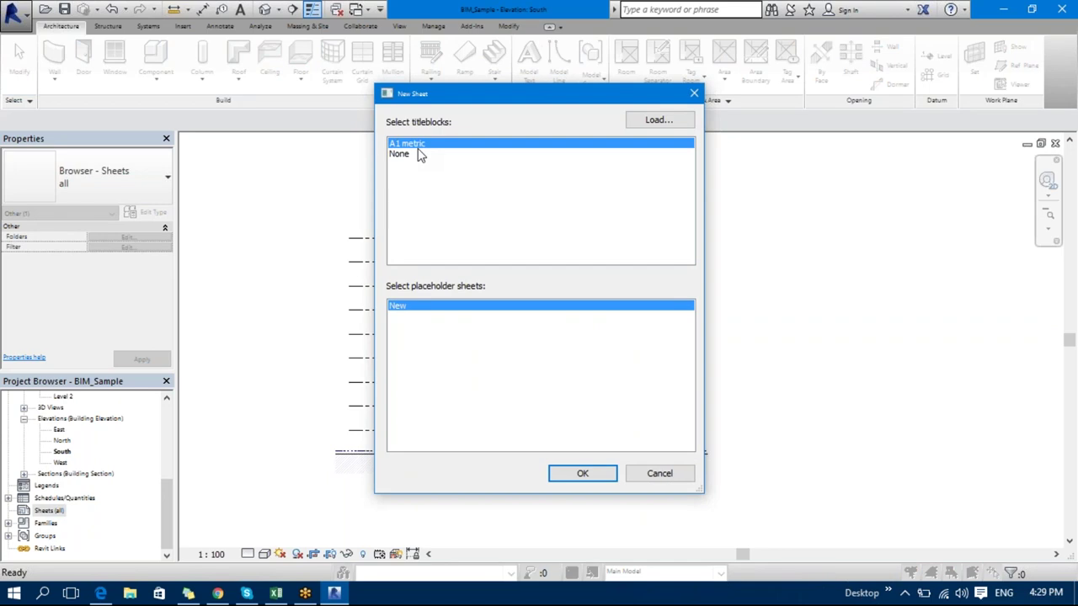
- Load the A0 metric title block from Titleblocks and create sheet A101 with it
{"action": "left_click", "coordinate": [655, 122]}
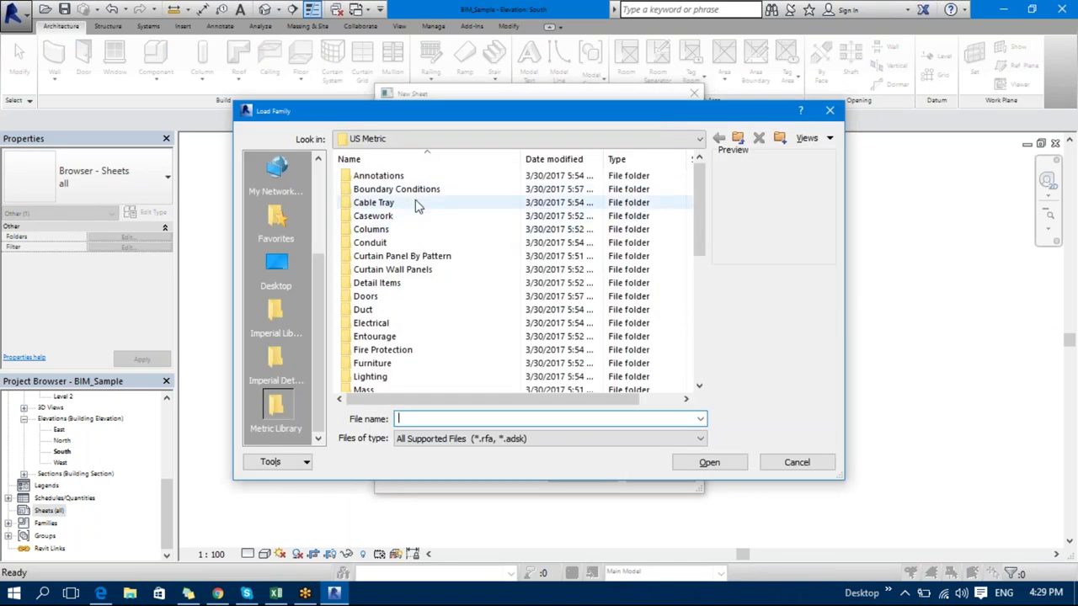
{"action": "scroll", "coordinate": [410, 324], "scroll_direction": "down", "scroll_amount": 7}
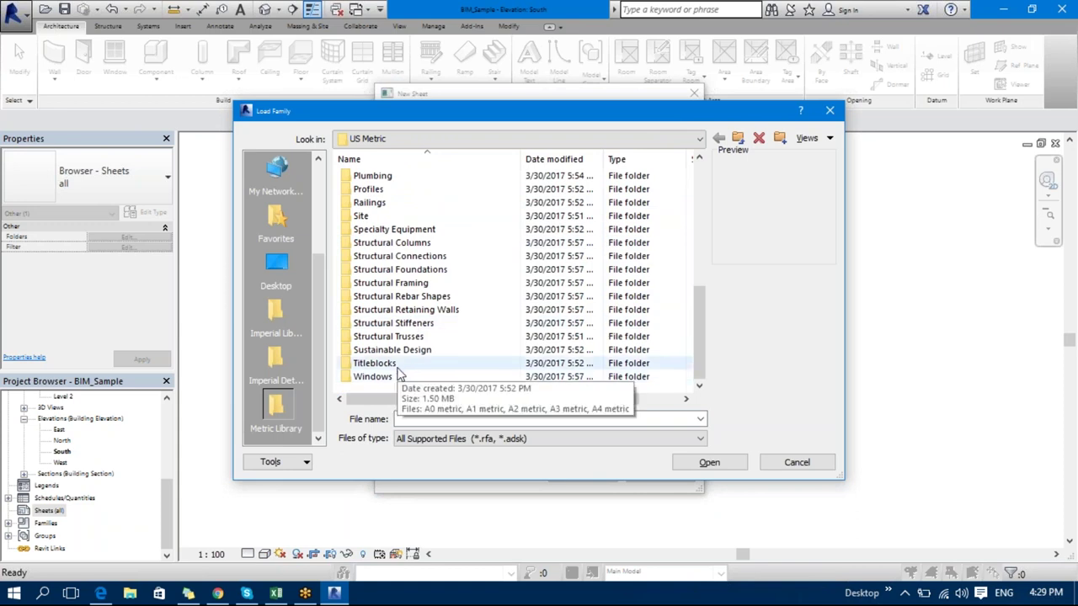
{"action": "double_click", "coordinate": [400, 375]}
{"action": "left_click", "coordinate": [399, 178]}
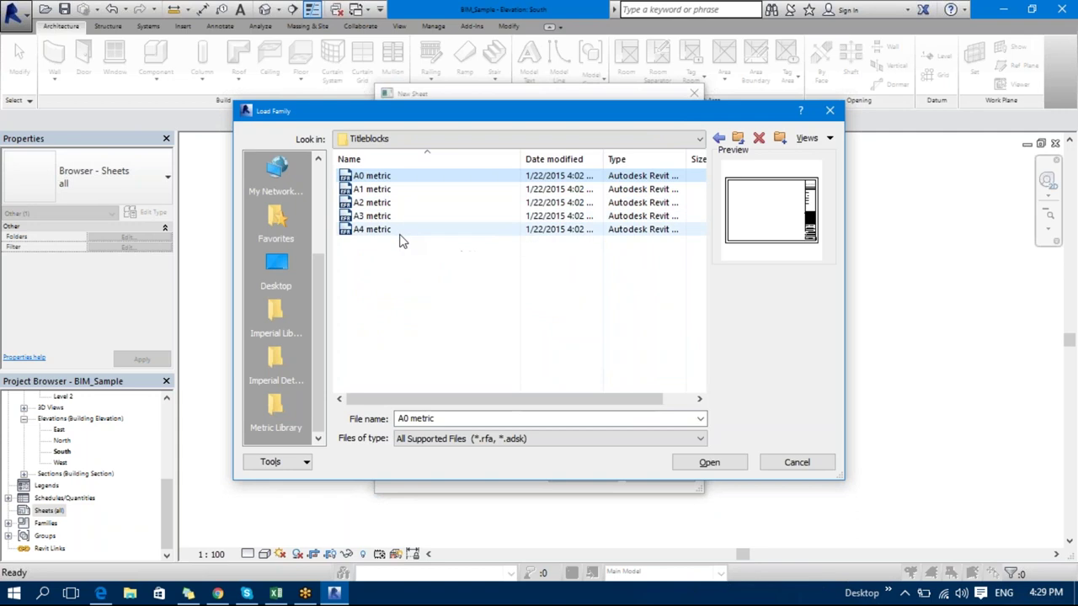
{"action": "left_click", "coordinate": [403, 298]}
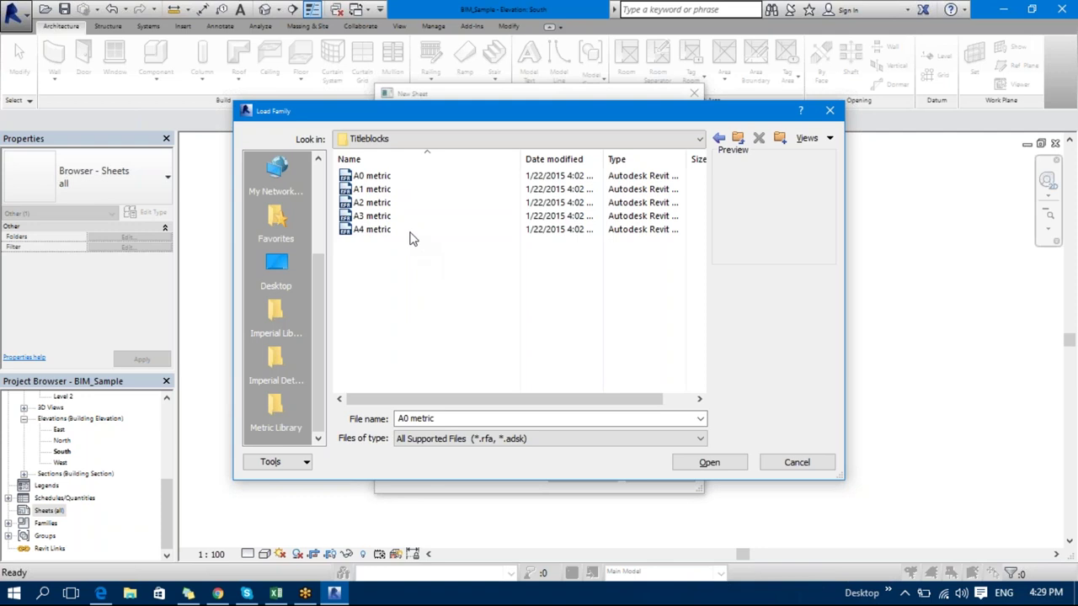
{"action": "left_click", "coordinate": [391, 180]}
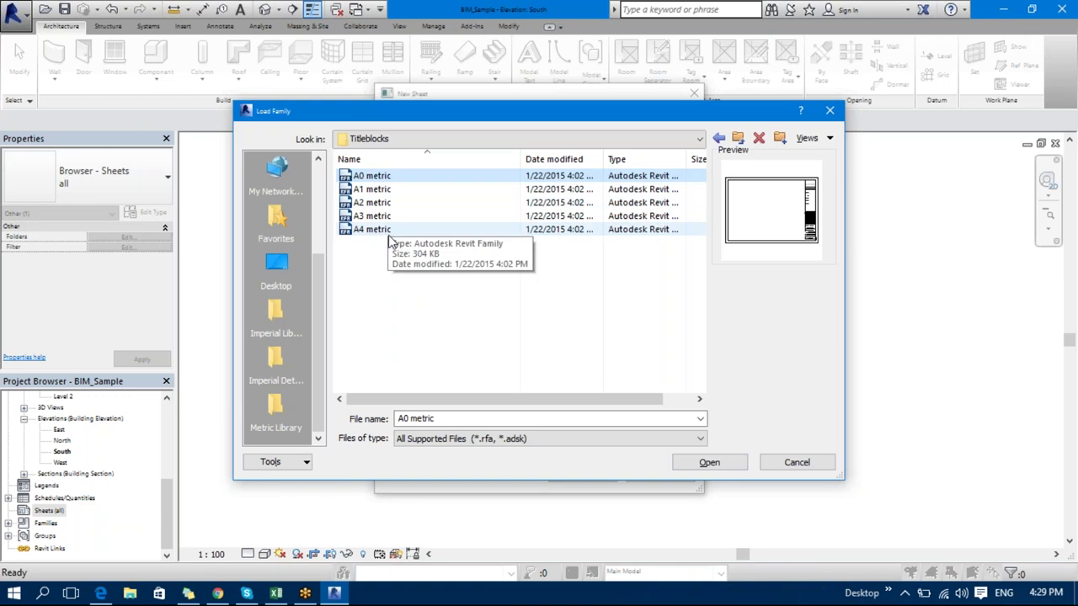
{"action": "left_click", "coordinate": [714, 467]}
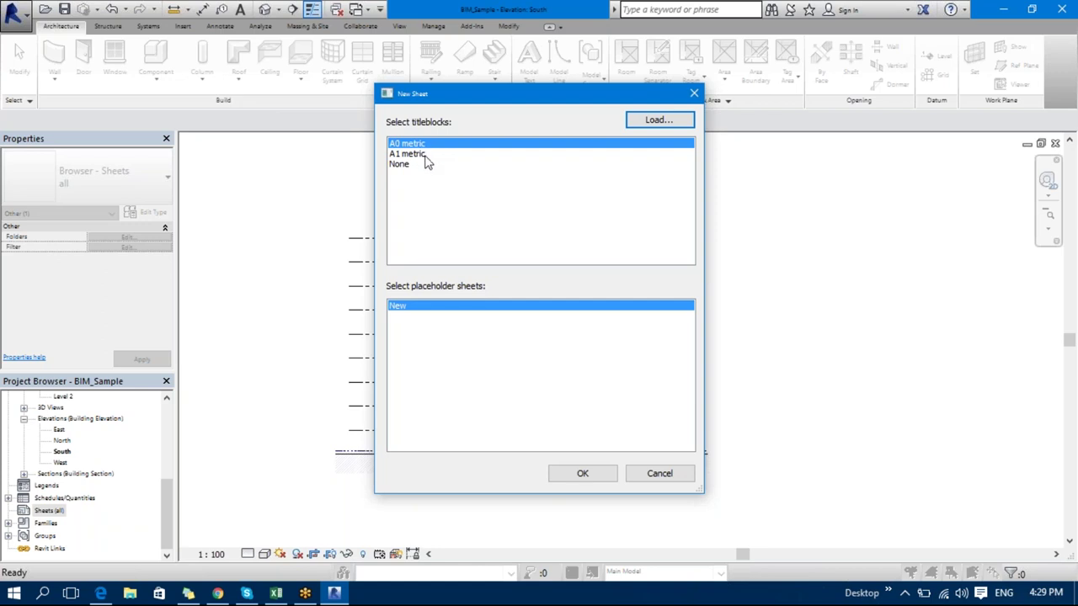
{"action": "left_click", "coordinate": [582, 476]}
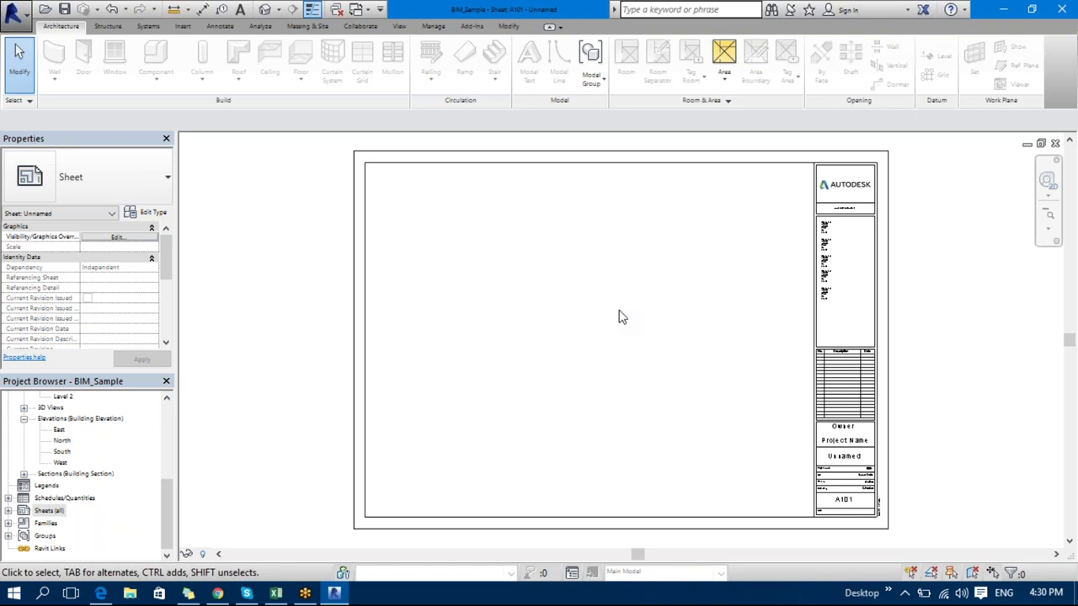
- Create sheet A102 with the A1 metric title block, then open A101 and A102
{"action": "left_click", "coordinate": [43, 511]}
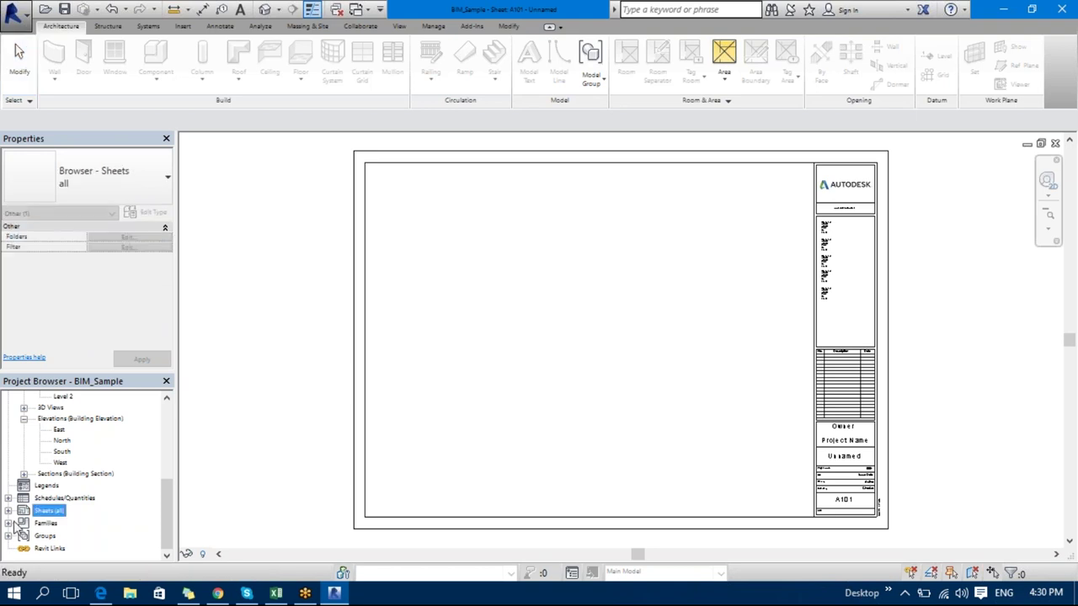
{"action": "left_click", "coordinate": [9, 511]}
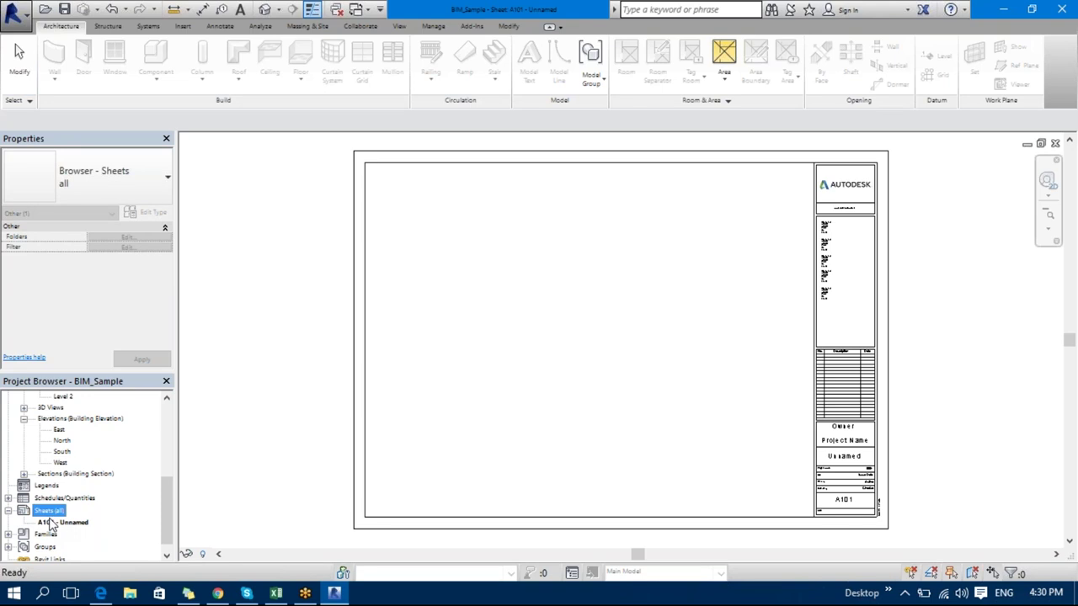
{"action": "right_click", "coordinate": [49, 513]}
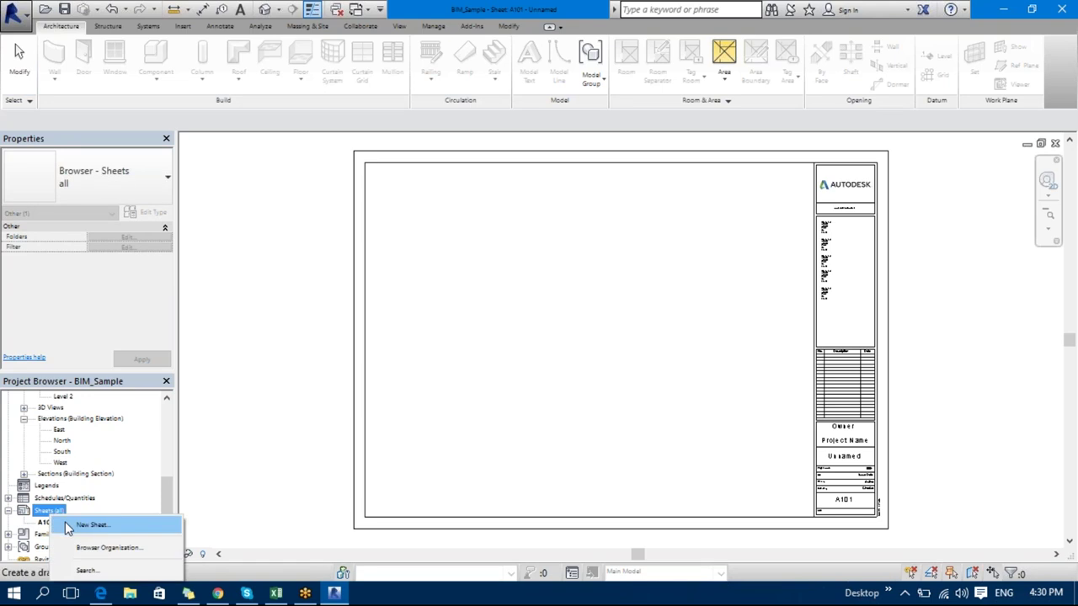
{"action": "left_click", "coordinate": [66, 523]}
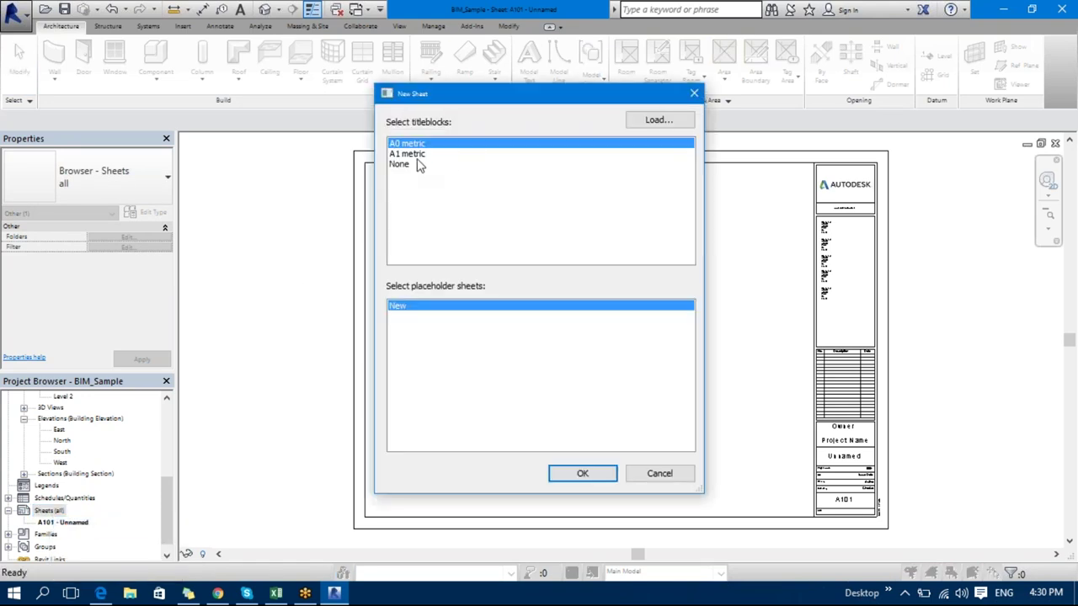
{"action": "left_click", "coordinate": [418, 164]}
{"action": "left_click", "coordinate": [416, 155]}
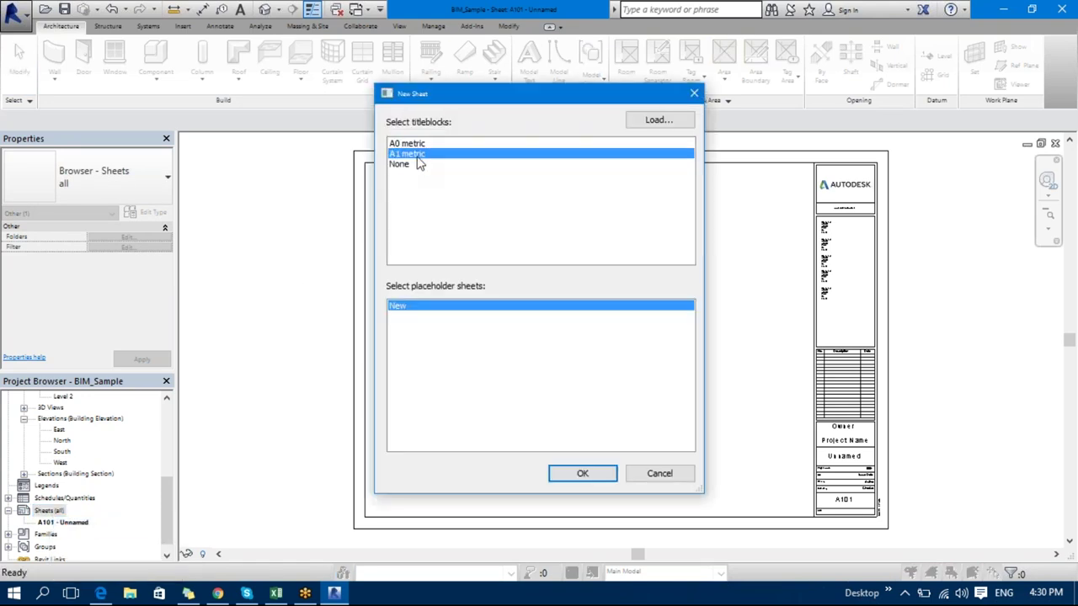
{"action": "left_click", "coordinate": [580, 473]}
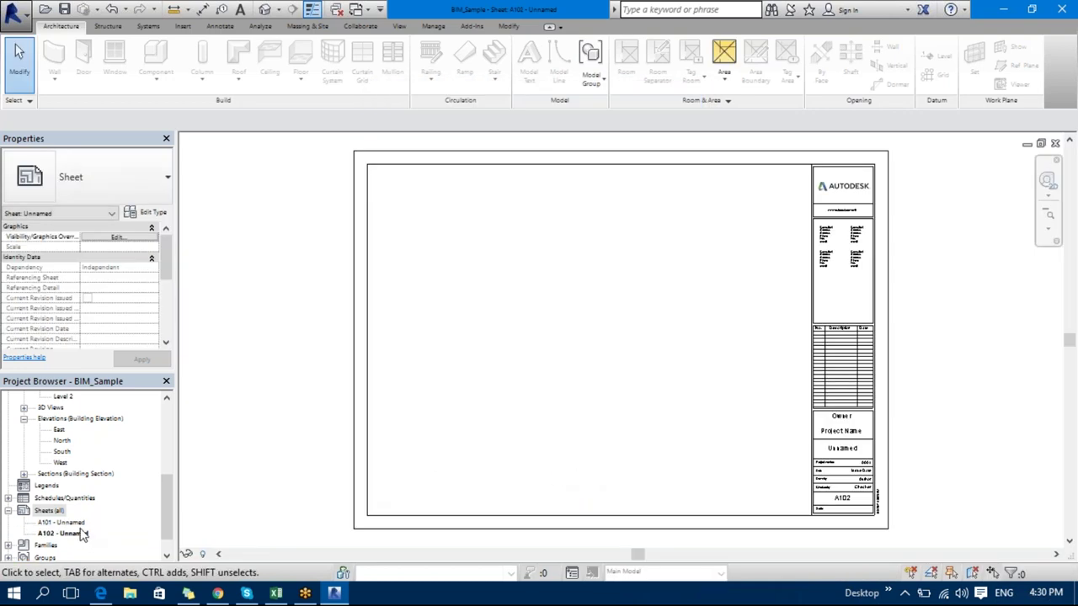
{"action": "double_click", "coordinate": [75, 523]}
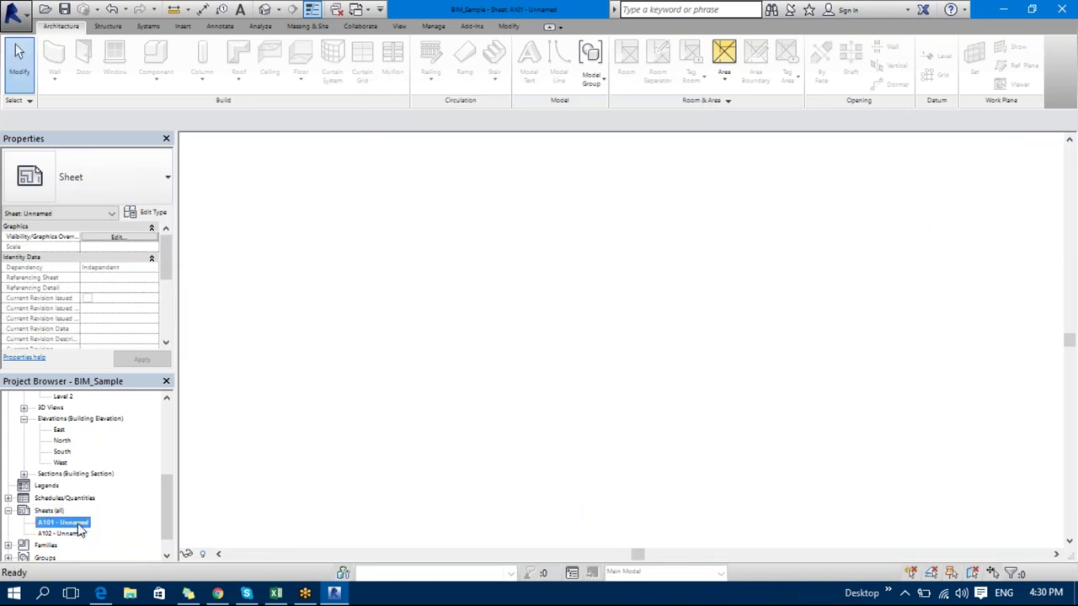
{"action": "double_click", "coordinate": [78, 534]}
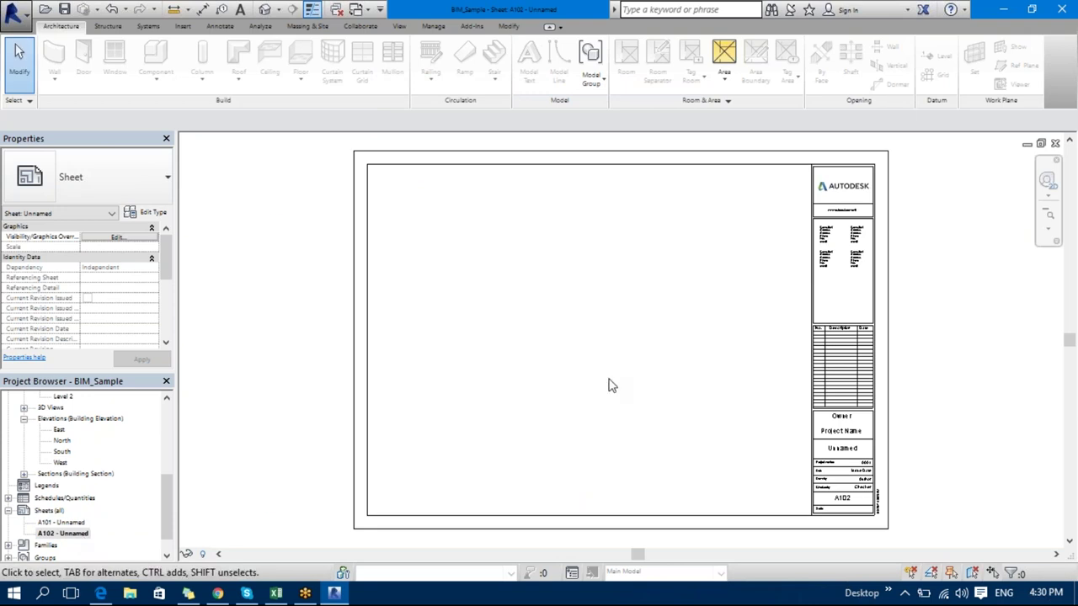
- Measure sheet A102's title-block height as 594 with an aligned dimension
{"action": "key", "text": "d"}
{"action": "key", "text": "i"}
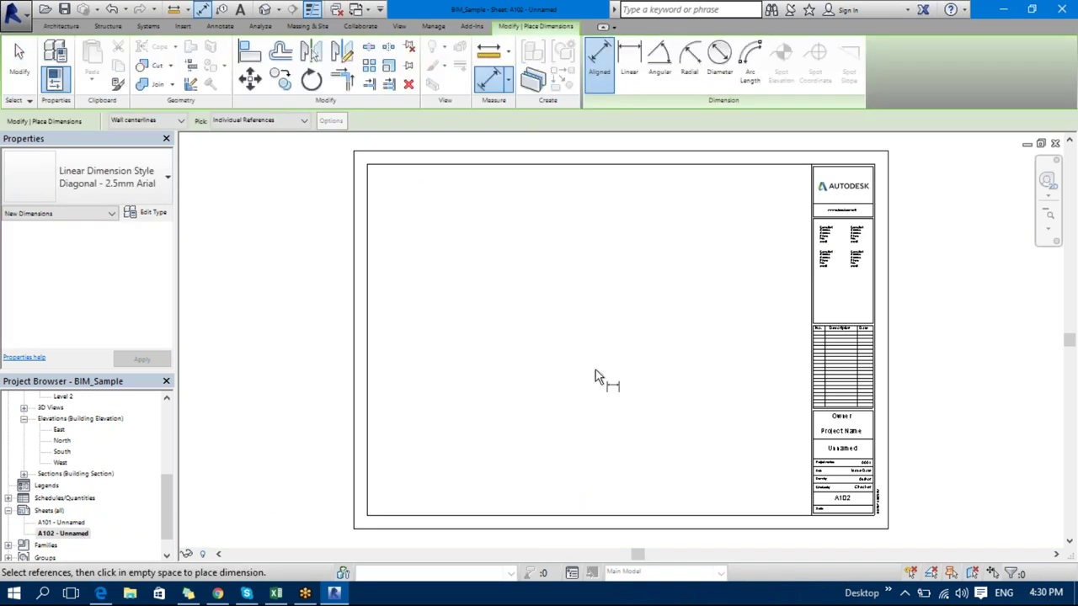
{"action": "left_click", "coordinate": [687, 162]}
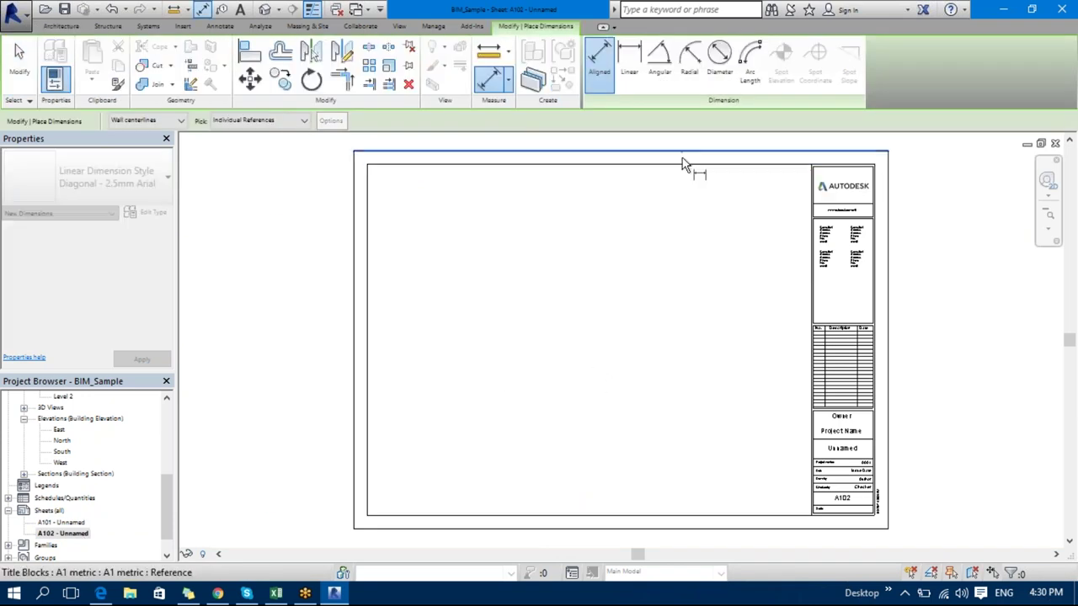
{"action": "left_click", "coordinate": [705, 527]}
{"action": "scroll", "coordinate": [693, 327], "scroll_direction": "up", "scroll_amount": 5}
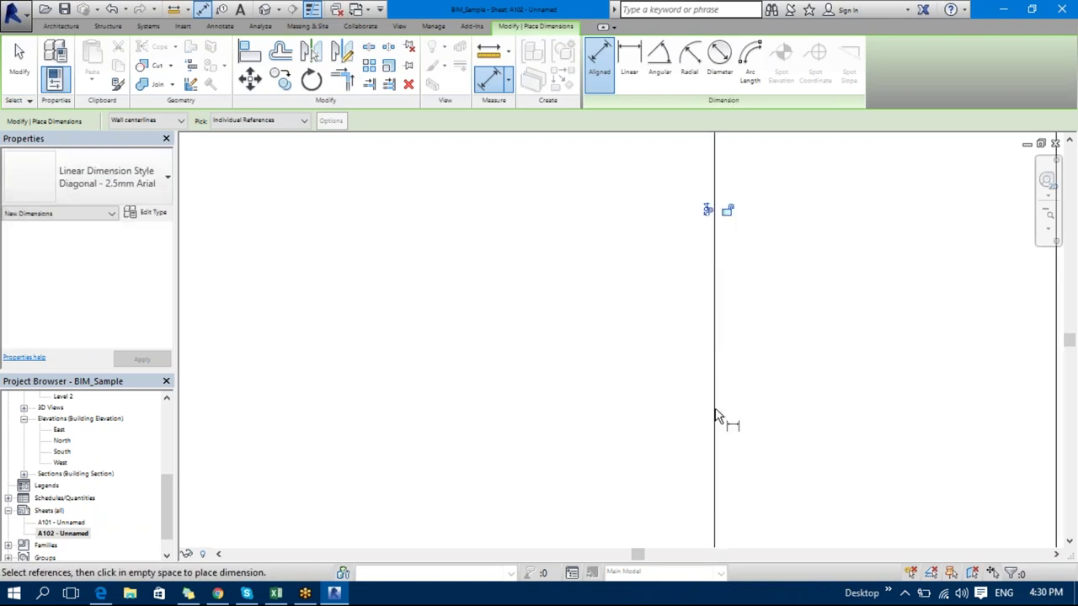
{"action": "scroll", "coordinate": [745, 174], "scroll_direction": "up", "scroll_amount": 3}
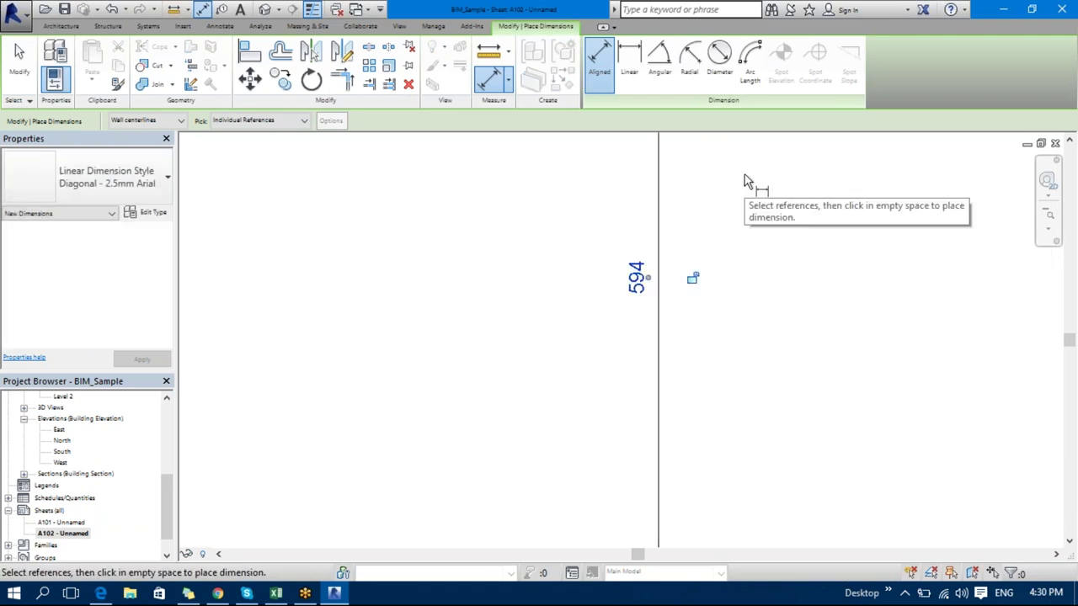
{"action": "left_click", "coordinate": [80, 533]}
- On sheet A101, measure the 840 title-block height, then bring up A101's actions
{"action": "double_click", "coordinate": [82, 523]}
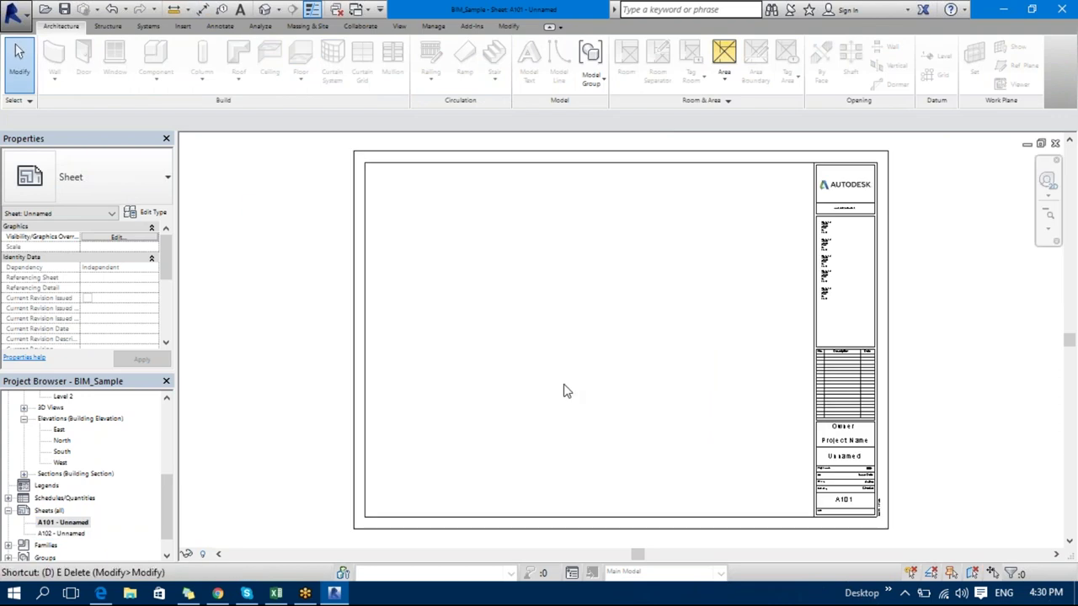
{"action": "key", "text": "i"}
{"action": "left_click", "coordinate": [654, 157]}
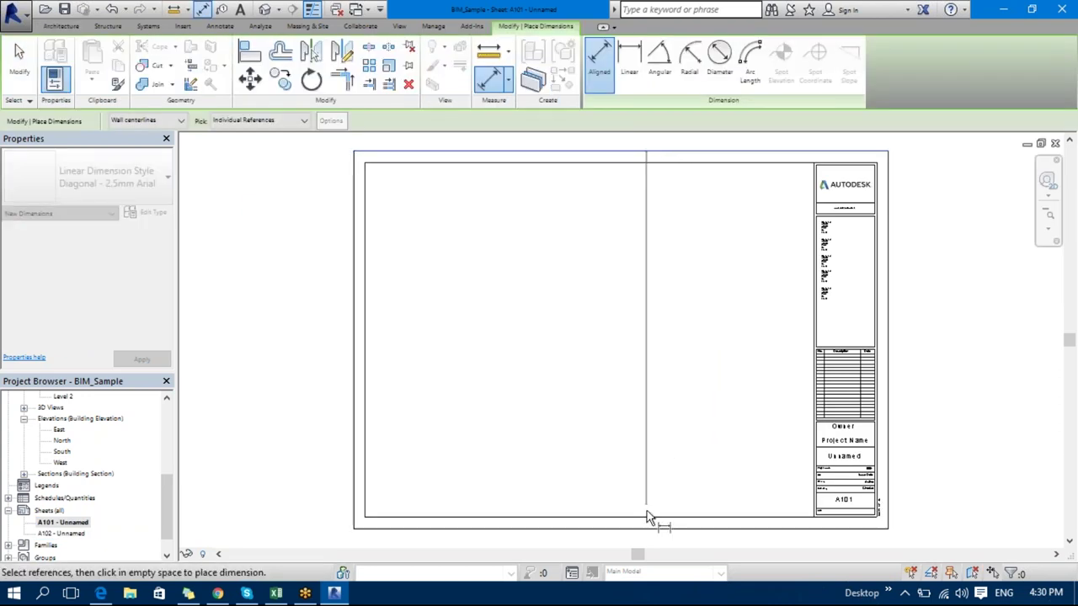
{"action": "scroll", "coordinate": [657, 347], "scroll_direction": "up", "scroll_amount": 3}
{"action": "left_click", "coordinate": [659, 348]}
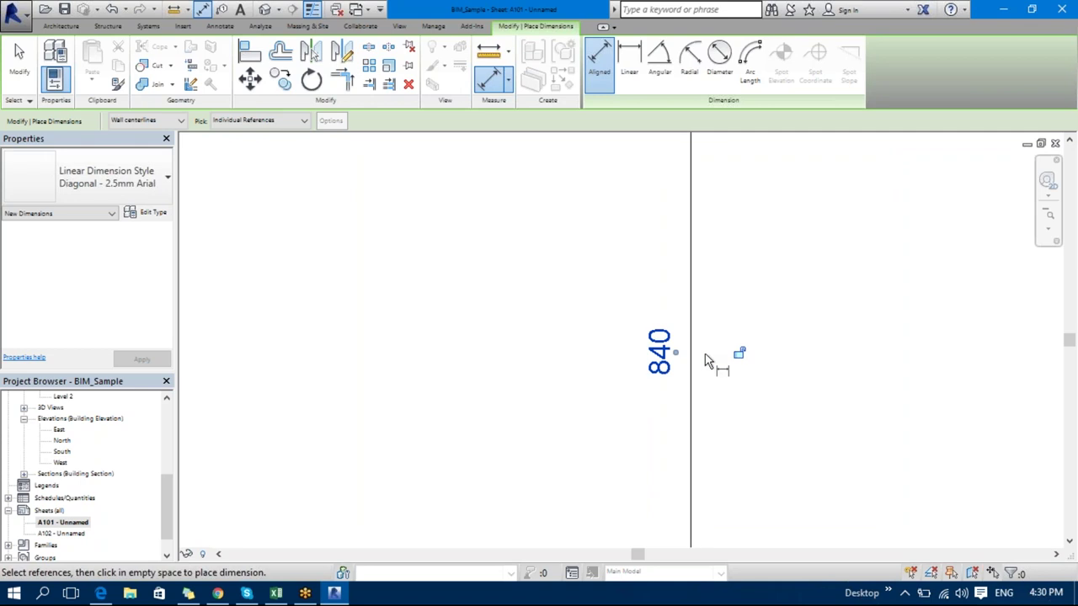
{"action": "scroll", "coordinate": [707, 358], "scroll_direction": "down", "scroll_amount": 1}
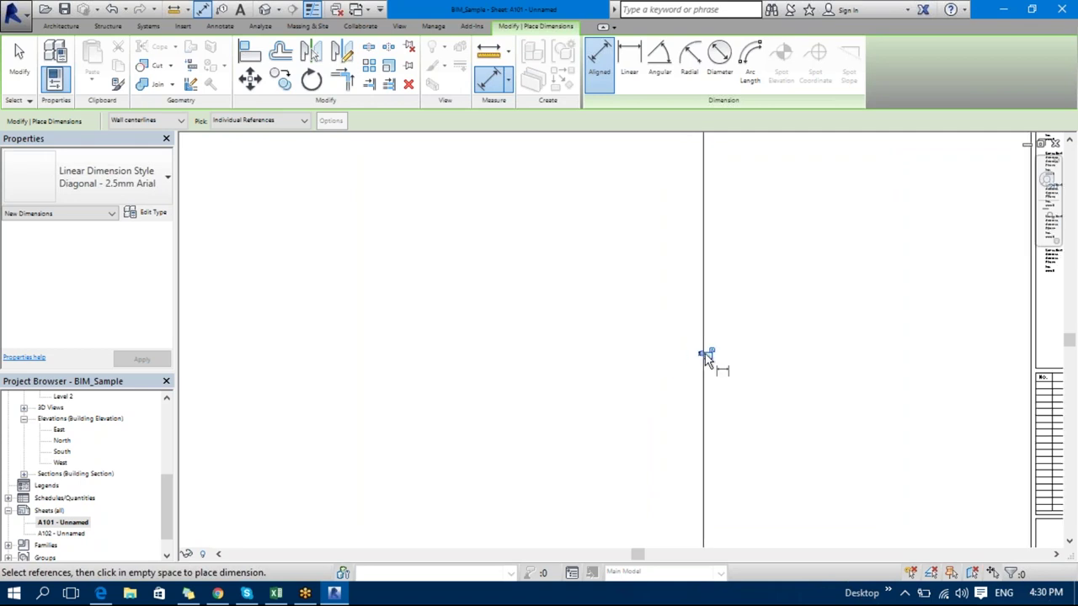
{"action": "key", "text": "Escape"}
{"action": "key", "text": "Escape"}
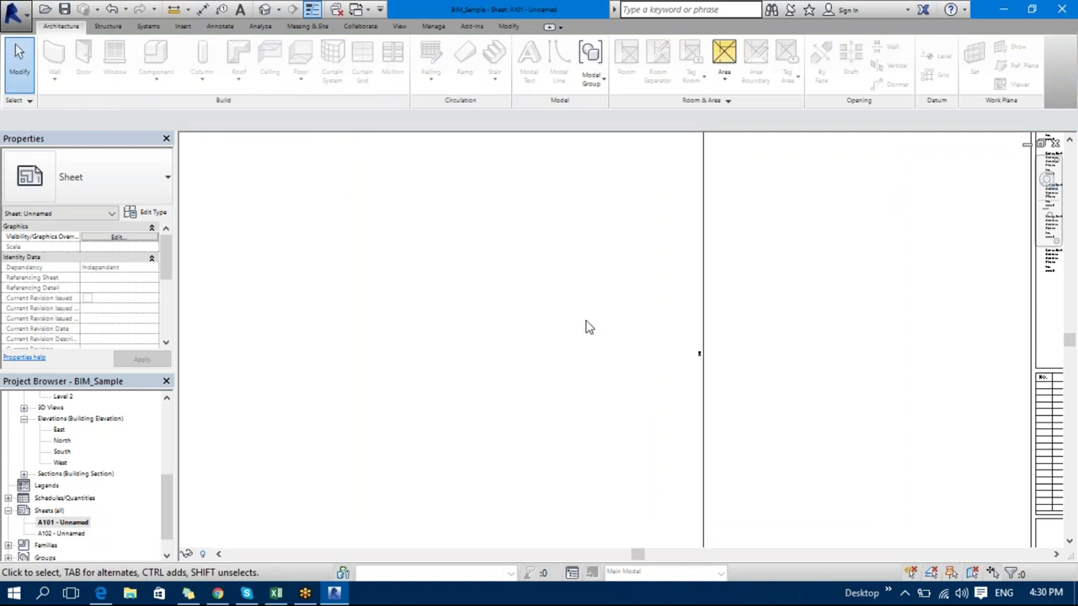
{"action": "right_click", "coordinate": [68, 523]}
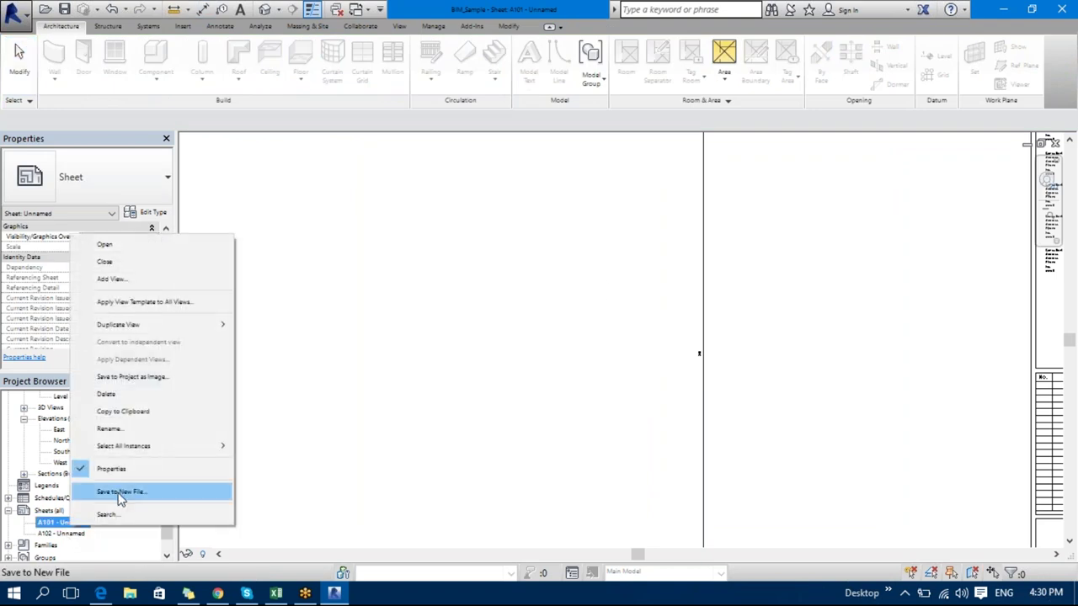
- Change sheet A101's number to A0 and its name to Plans in the Sheet Title dialog
{"action": "left_click", "coordinate": [126, 429]}
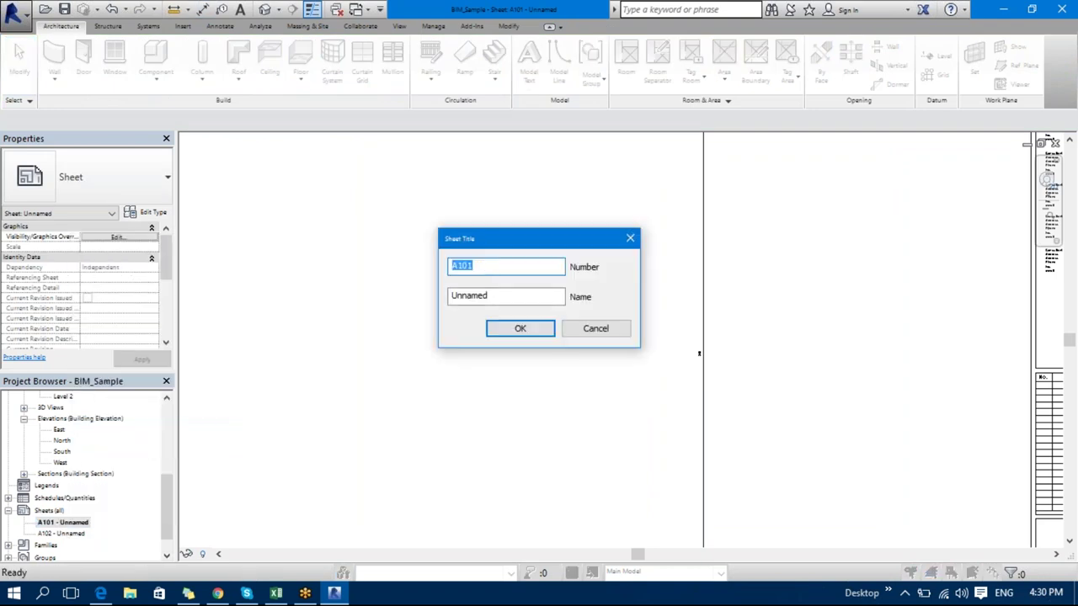
{"action": "left_click", "coordinate": [461, 265]}
{"action": "key", "text": "Tab"}
{"action": "type", "text": "pL"}
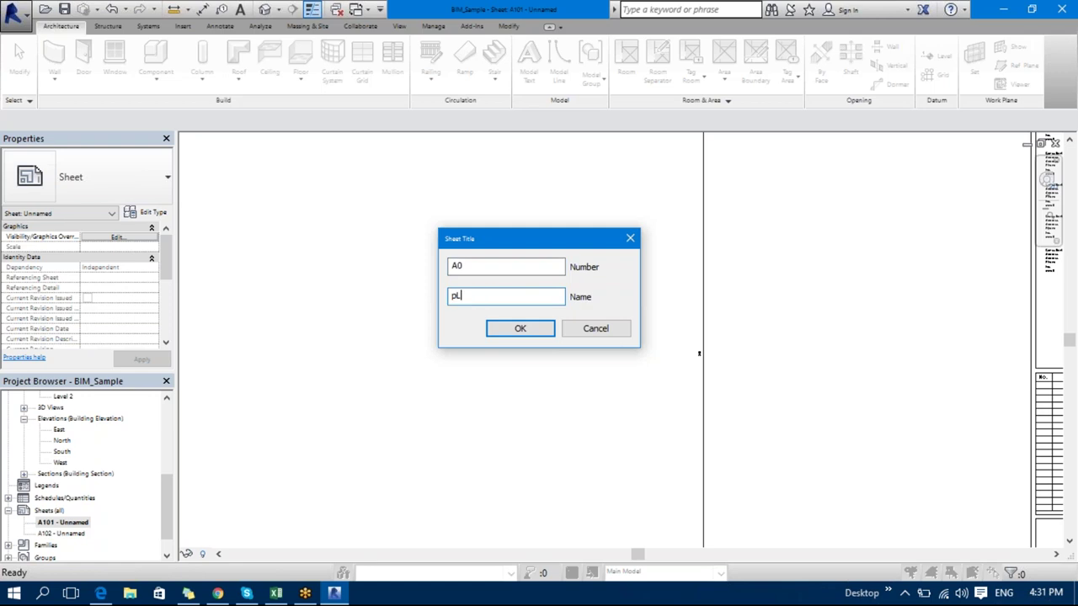
{"action": "type", "text": "ANS"}
{"action": "key", "text": "BackSpace"}
{"action": "key", "text": "BackSpace"}
{"action": "key", "text": "BackSpace"}
{"action": "left_click", "coordinate": [539, 329]}
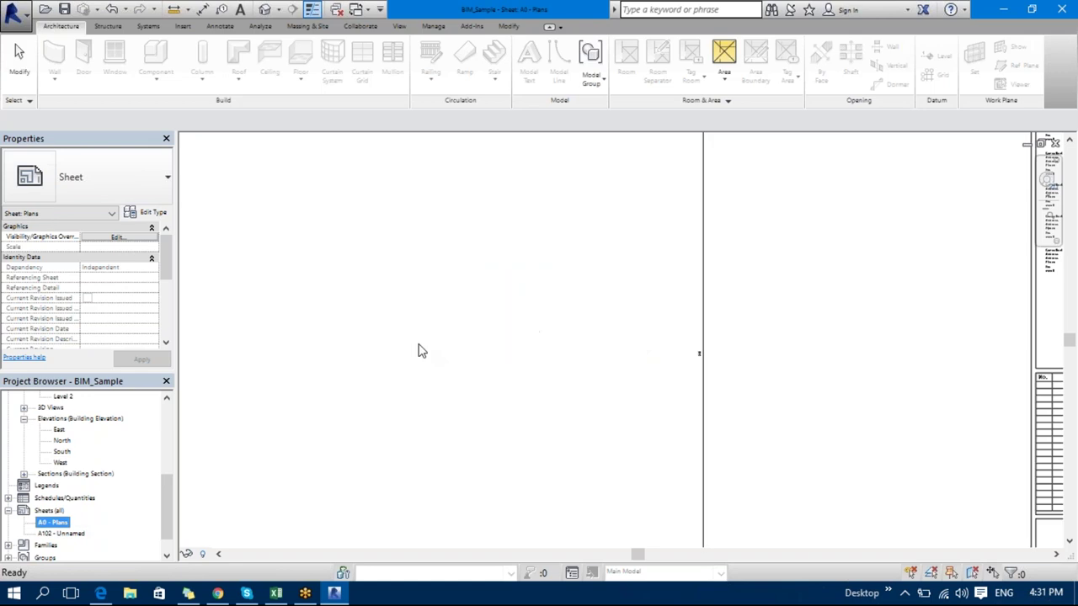
{"action": "right_click", "coordinate": [64, 534]}
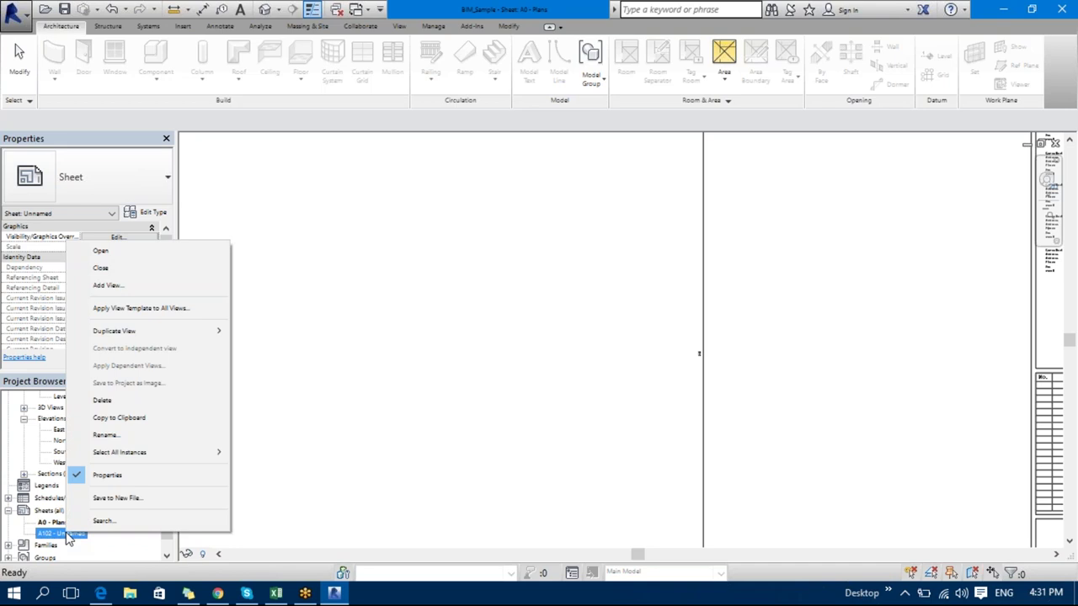
{"action": "left_click", "coordinate": [261, 545]}
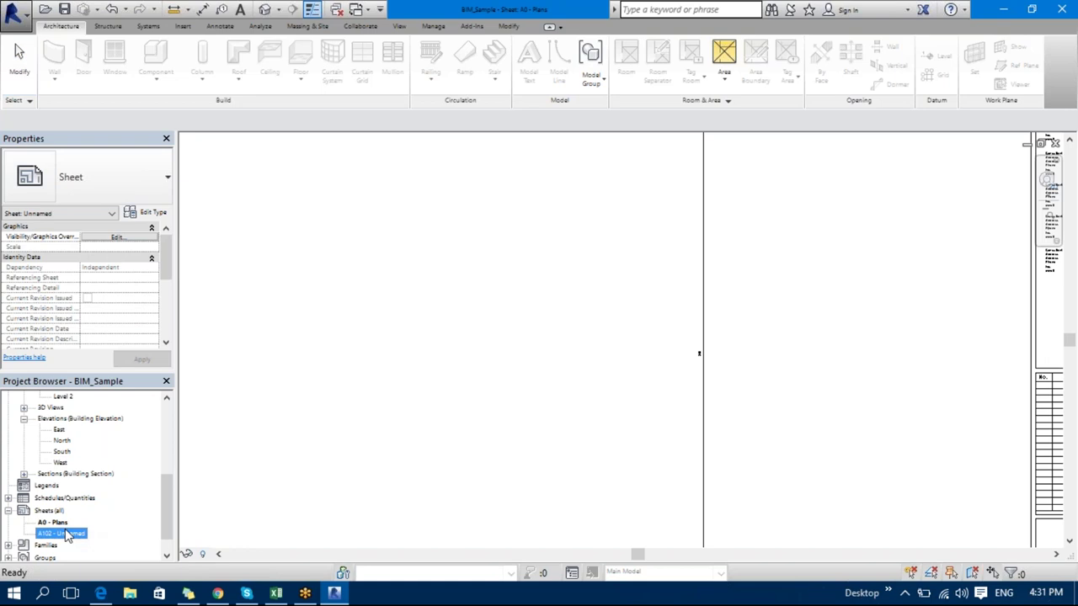
- Rename sheet A102 to number A1, name Elevations & Sections, then open sheet A0 - Plans
{"action": "right_click", "coordinate": [67, 537]}
{"action": "left_click", "coordinate": [130, 436]}
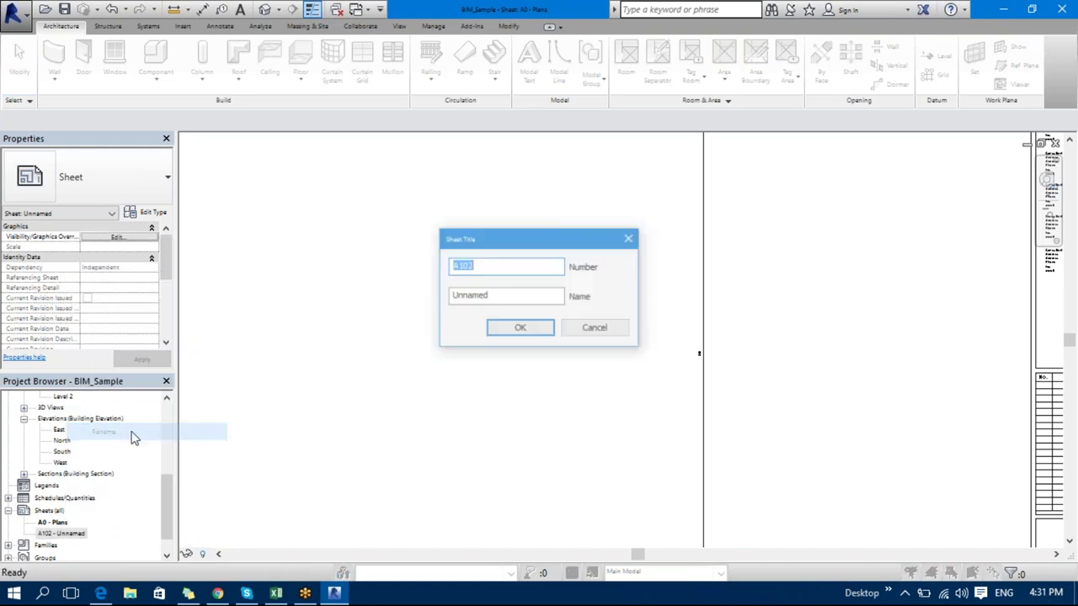
{"action": "left_click", "coordinate": [468, 266]}
{"action": "key", "text": "BackSpace"}
{"action": "key", "text": "BackSpace"}
{"action": "key", "text": "BackSpace"}
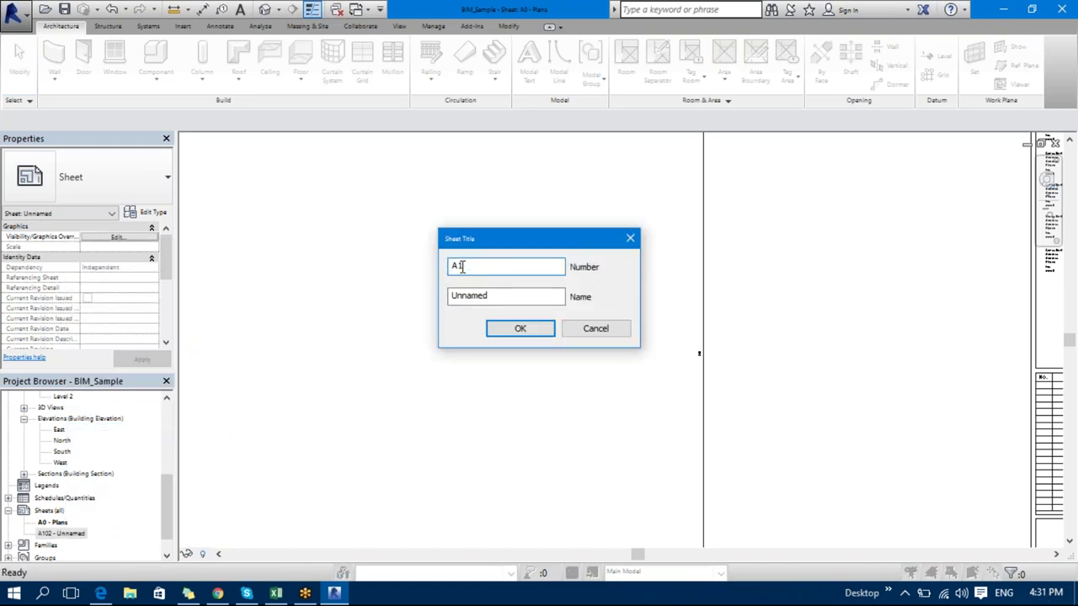
{"action": "key", "text": "Tab"}
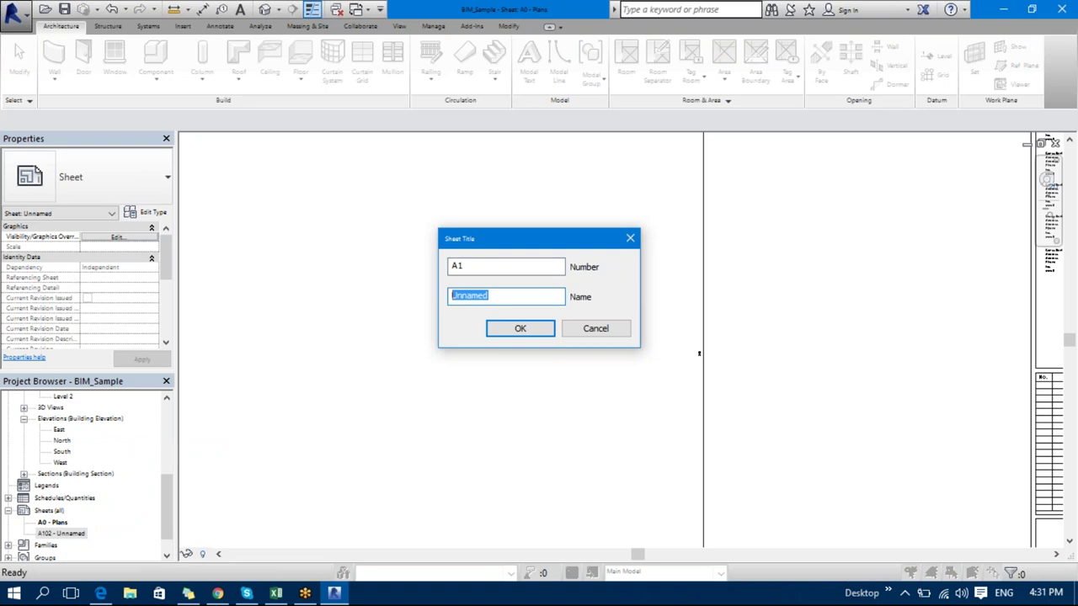
{"action": "type", "text": "Elevations & Sections"}
{"action": "left_click", "coordinate": [508, 328]}
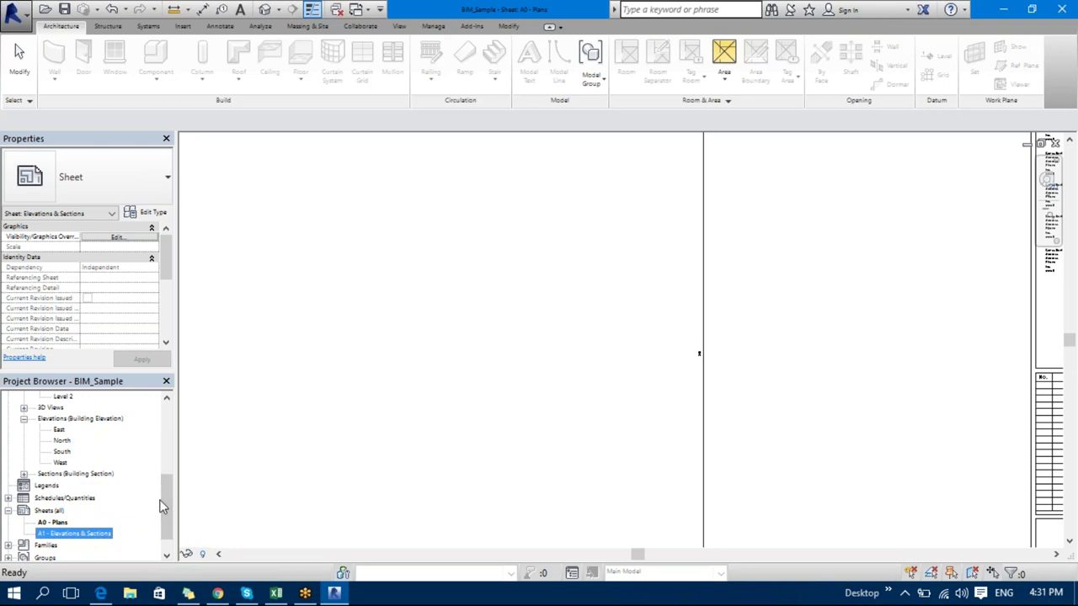
{"action": "double_click", "coordinate": [53, 522]}
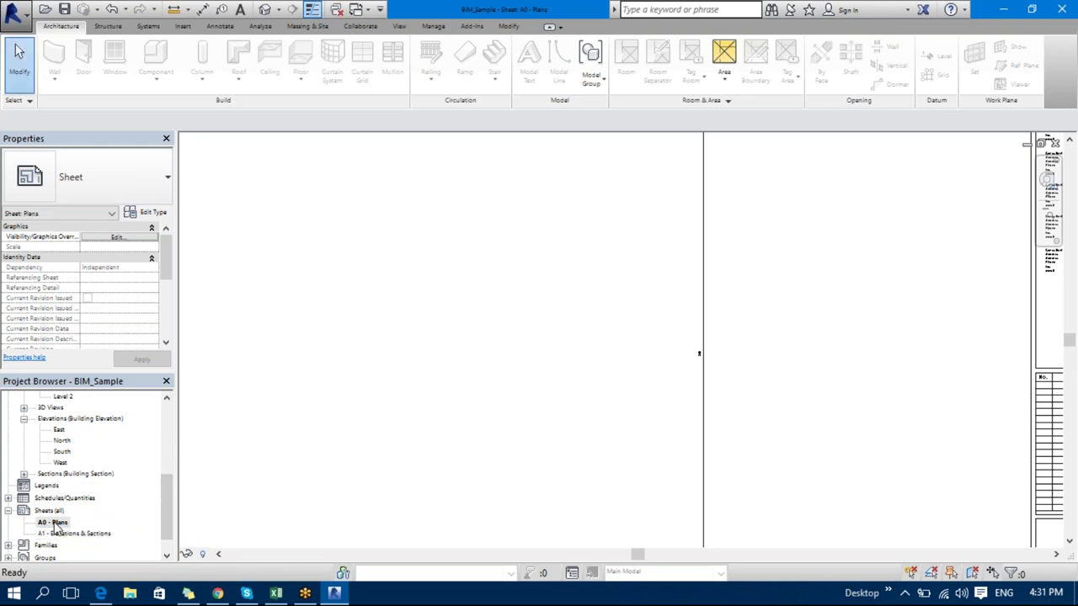
- Delete the stray vertical line from the A0 - Plans sheet
{"action": "scroll", "coordinate": [575, 342], "scroll_direction": "down", "scroll_amount": 6}
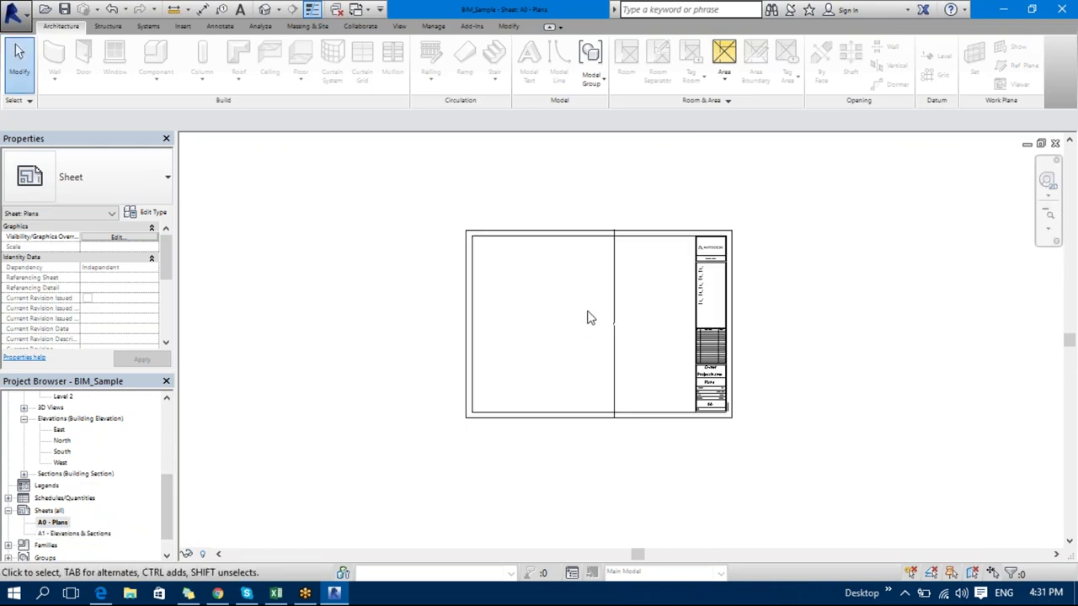
{"action": "left_click", "coordinate": [612, 278]}
{"action": "key", "text": "Delete"}
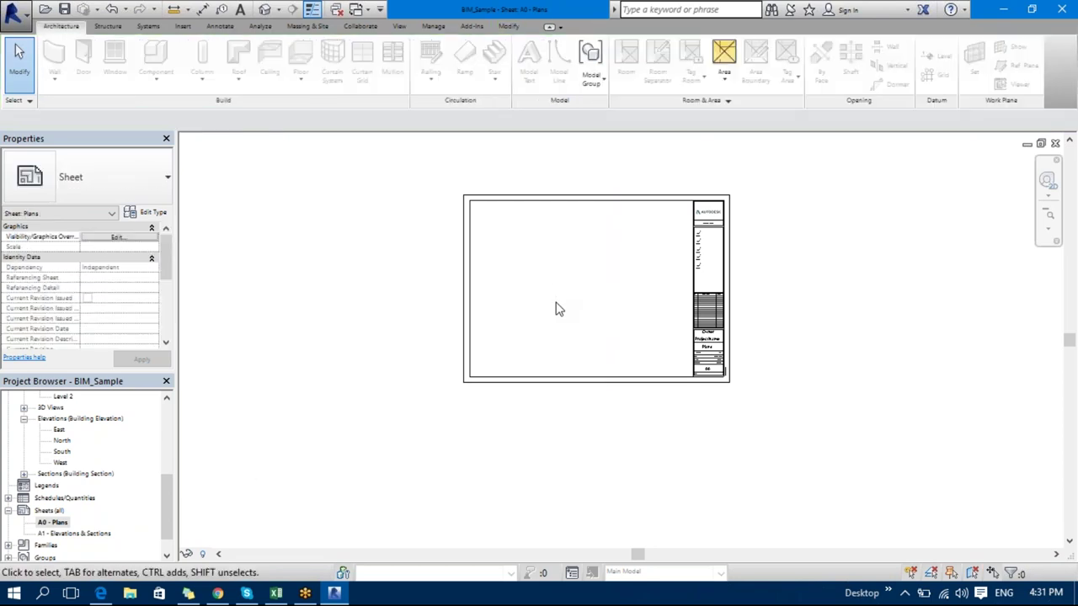
- Drag the Level 1 floor plan from the Project Browser onto the sheet and place its viewport
{"action": "left_click_drag", "start_coordinate": [166, 504], "coordinate": [96, 421]}
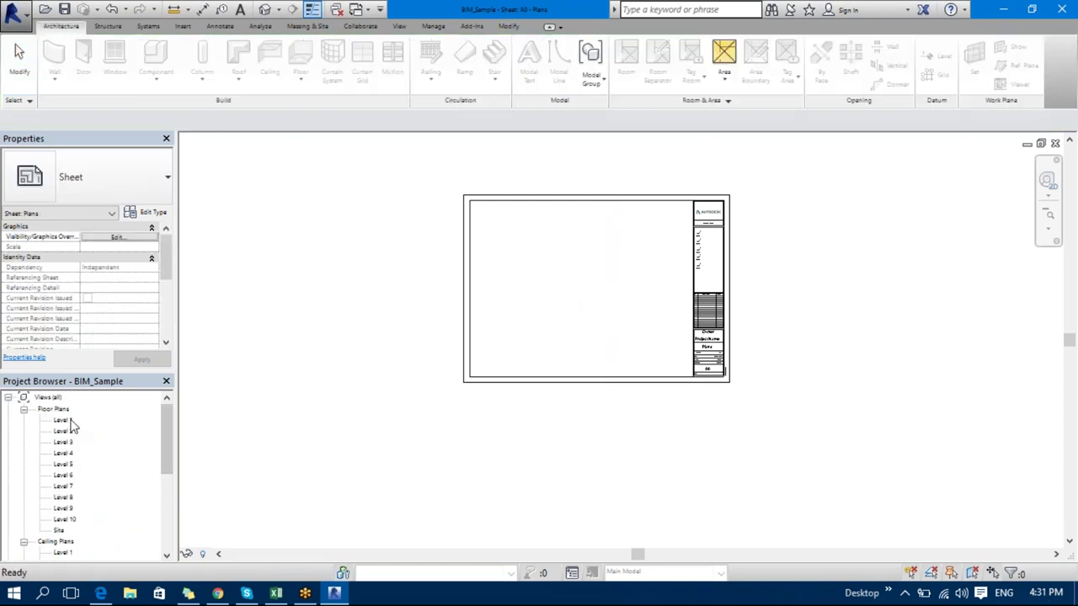
{"action": "left_click", "coordinate": [63, 419]}
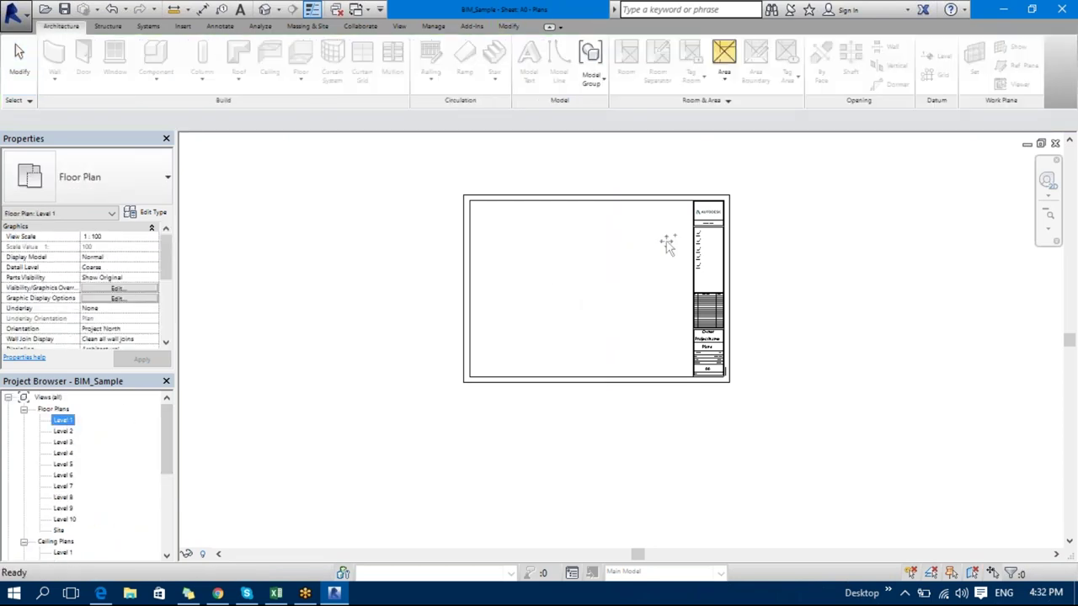
{"action": "left_click_drag", "start_coordinate": [63, 419], "coordinate": [583, 290]}
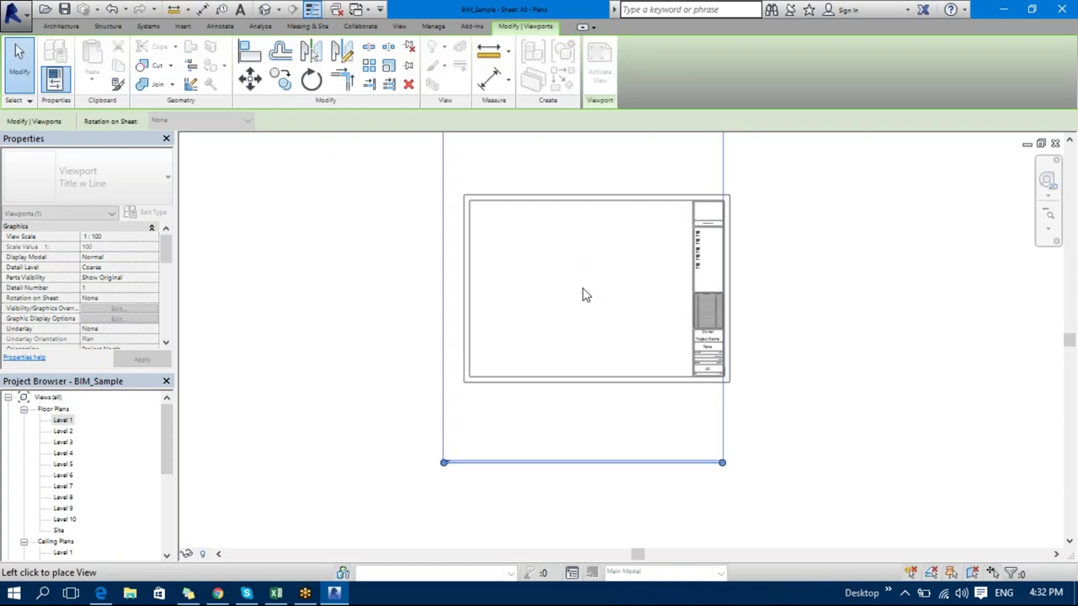
{"action": "scroll", "coordinate": [424, 310], "scroll_direction": "down", "scroll_amount": 1}
{"action": "left_click", "coordinate": [338, 294]}
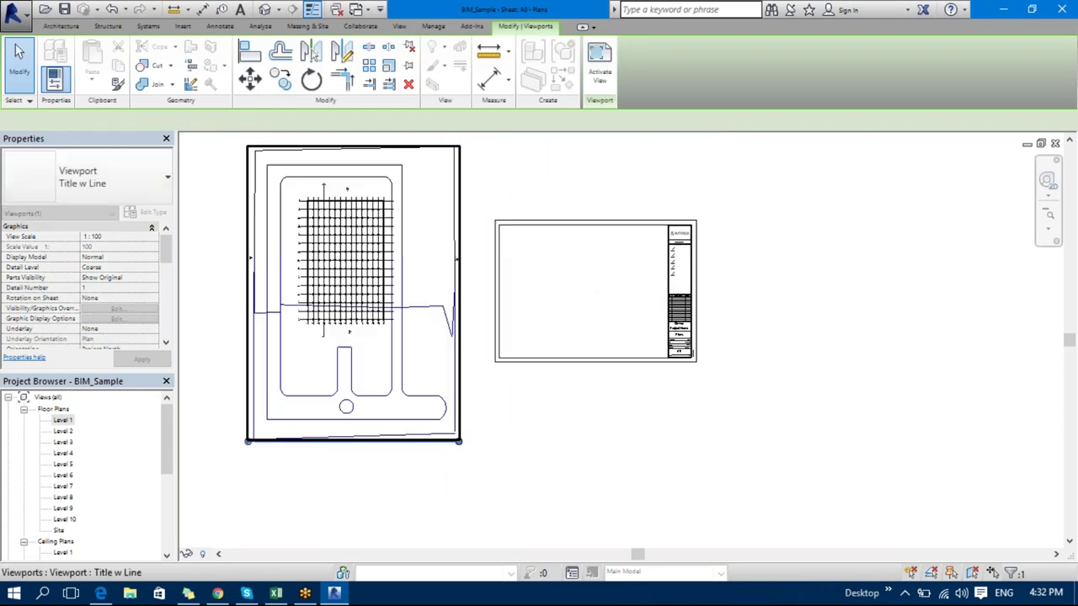
{"action": "left_click", "coordinate": [402, 447]}
{"action": "left_click", "coordinate": [63, 420]}
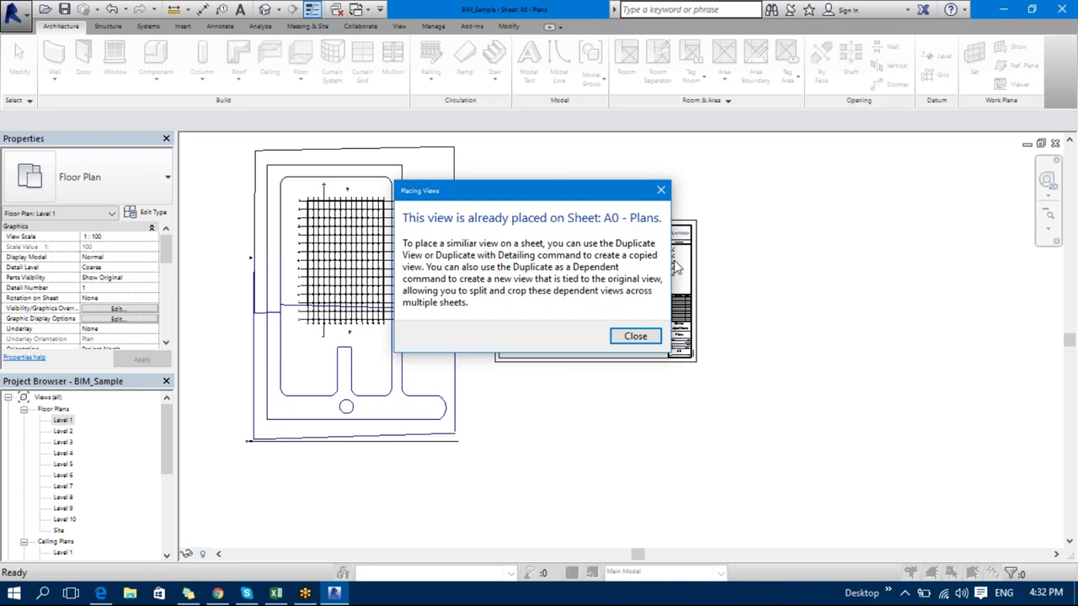
{"action": "left_click", "coordinate": [633, 337]}
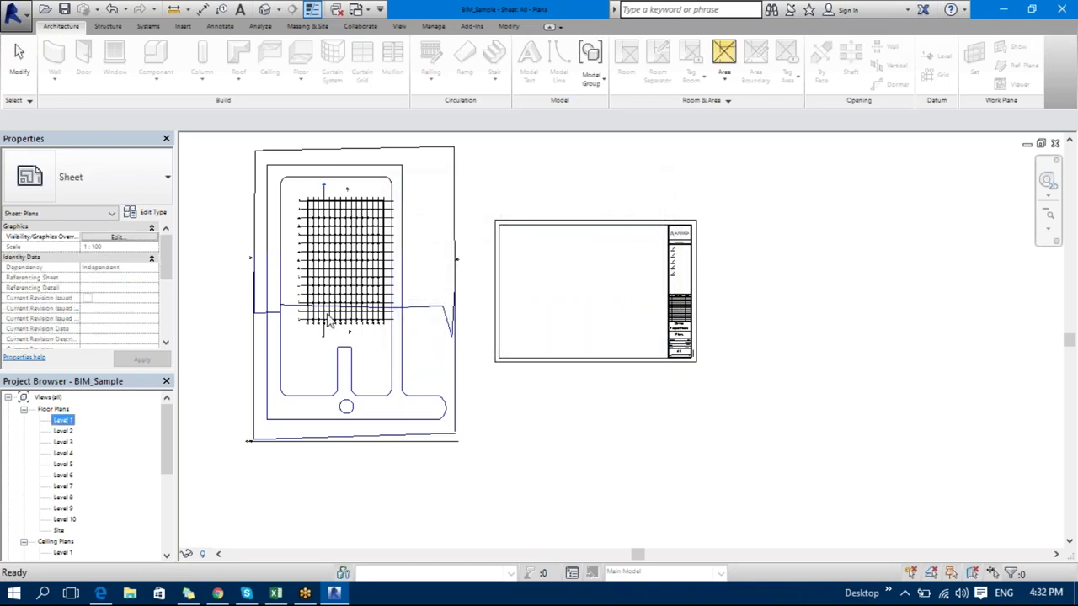
{"action": "left_click_drag", "start_coordinate": [165, 432], "coordinate": [165, 478]}
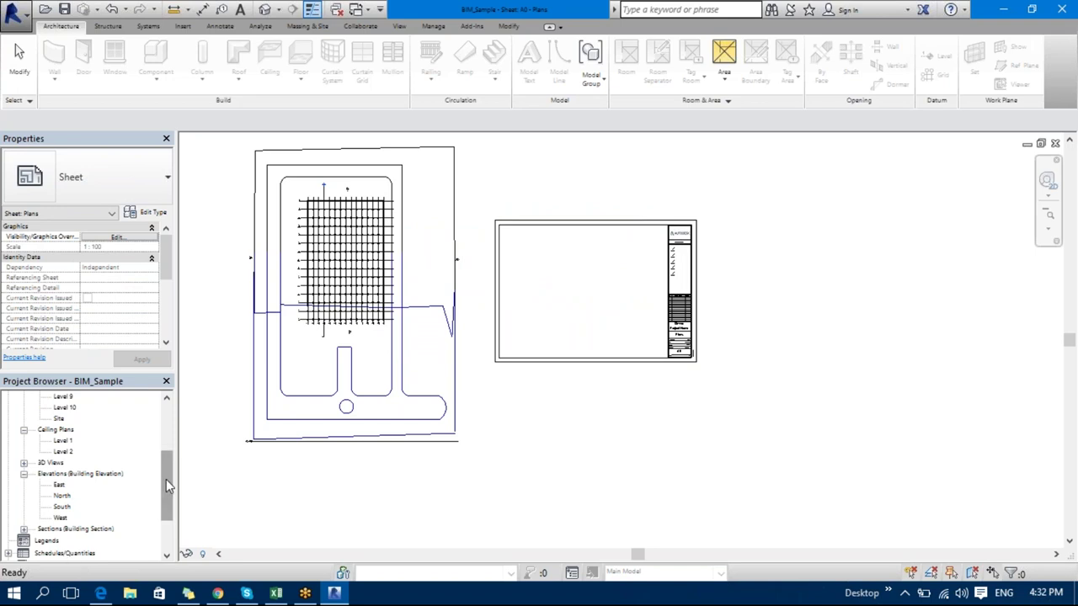
- Open sheet A1 - Elevations & Sections and try placing Level 1, dismissing the already-placed warning
{"action": "left_click_drag", "start_coordinate": [166, 479], "coordinate": [168, 515]}
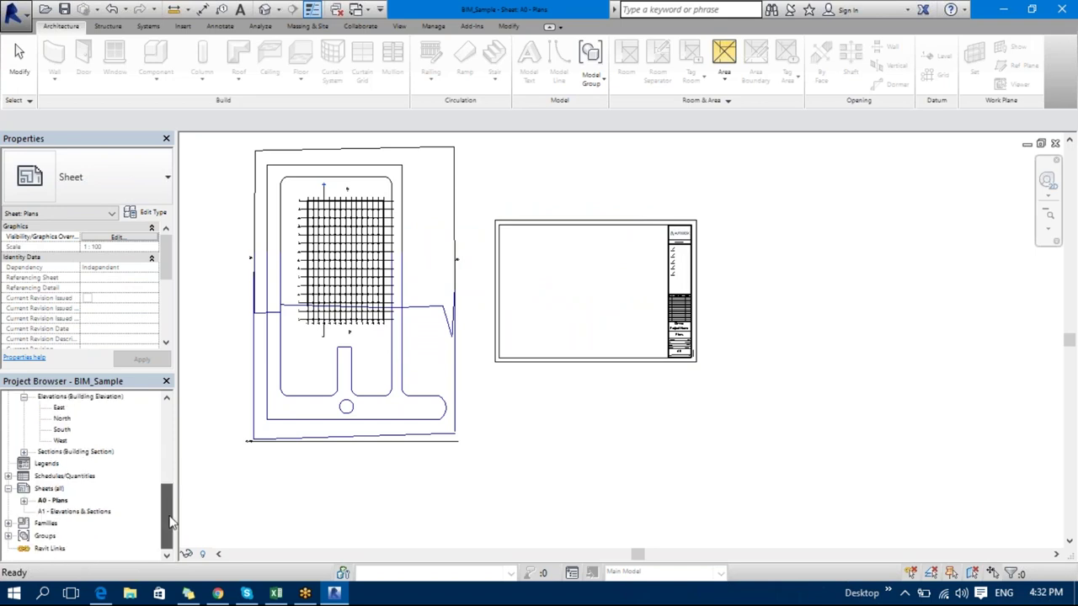
{"action": "double_click", "coordinate": [52, 512]}
{"action": "scroll", "coordinate": [76, 455], "scroll_direction": "up", "scroll_amount": 5}
{"action": "left_click", "coordinate": [68, 419]}
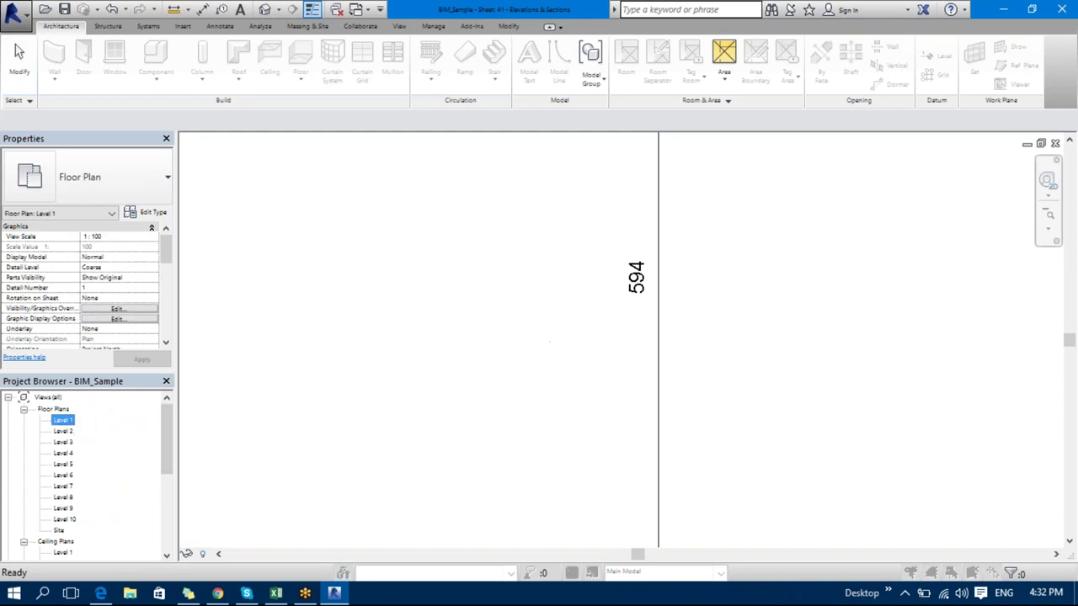
{"action": "left_click_drag", "start_coordinate": [549, 341], "coordinate": [549, 341]}
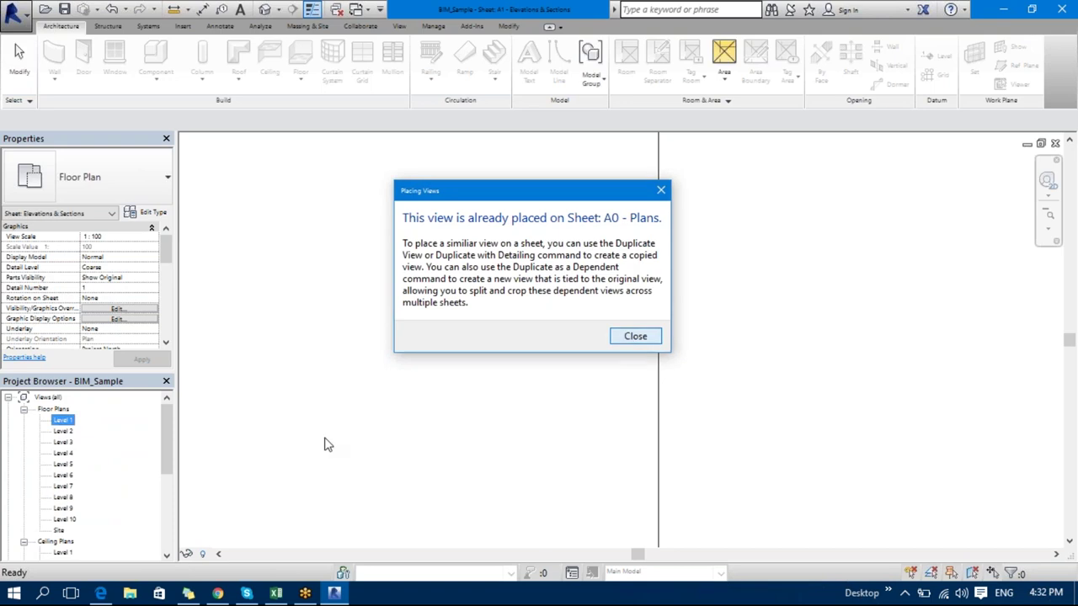
{"action": "left_click", "coordinate": [633, 337]}
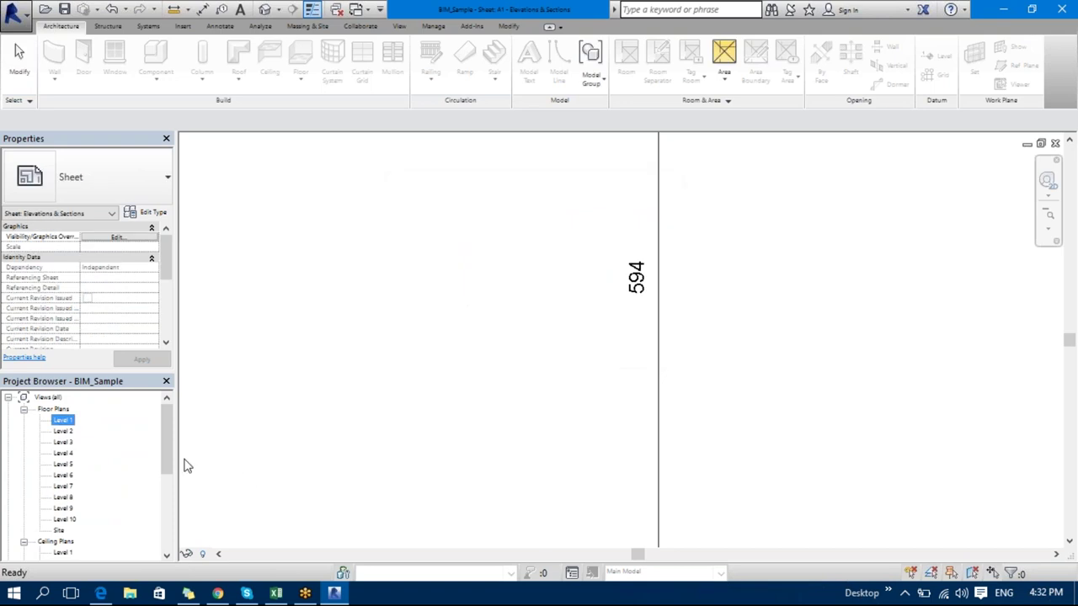
- Duplicate the Level 1 floor plan with detailing as Level 1 Copy 1
{"action": "right_click", "coordinate": [64, 421]}
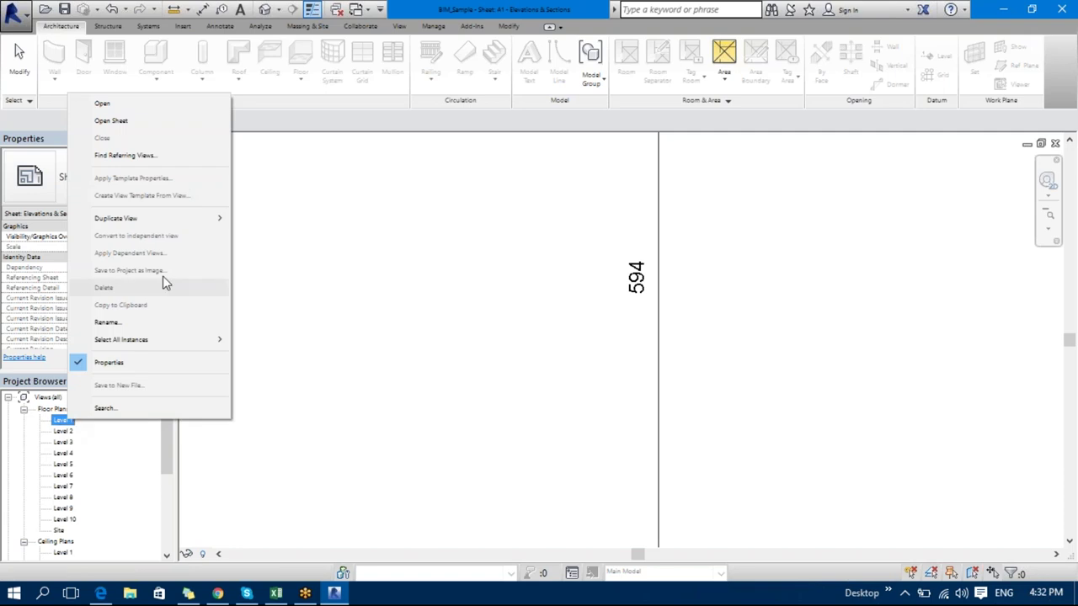
{"action": "mouse_move", "coordinate": [173, 220]}
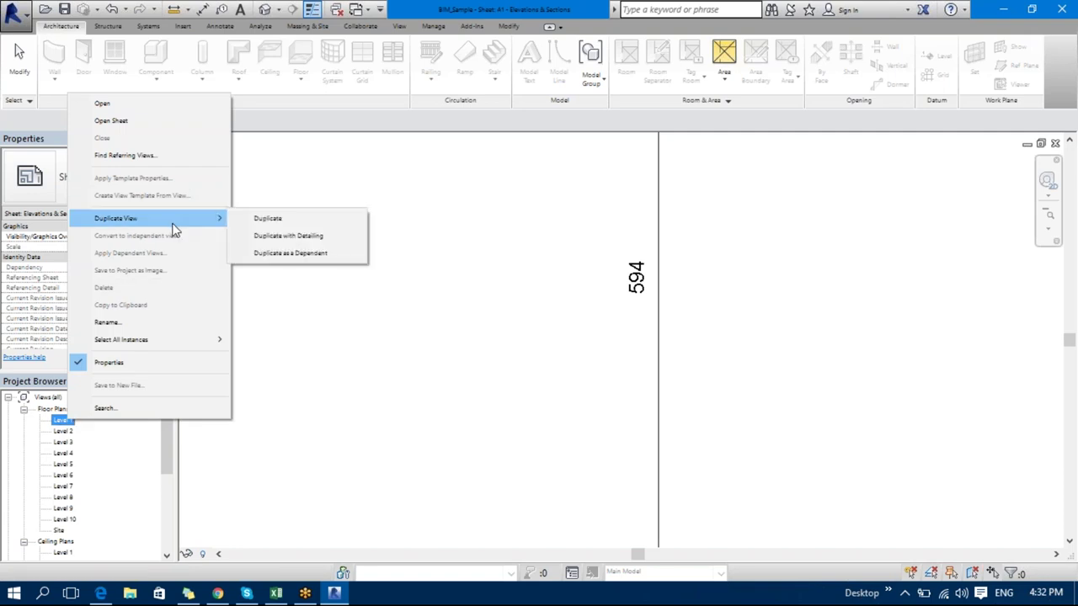
{"action": "left_click", "coordinate": [347, 243]}
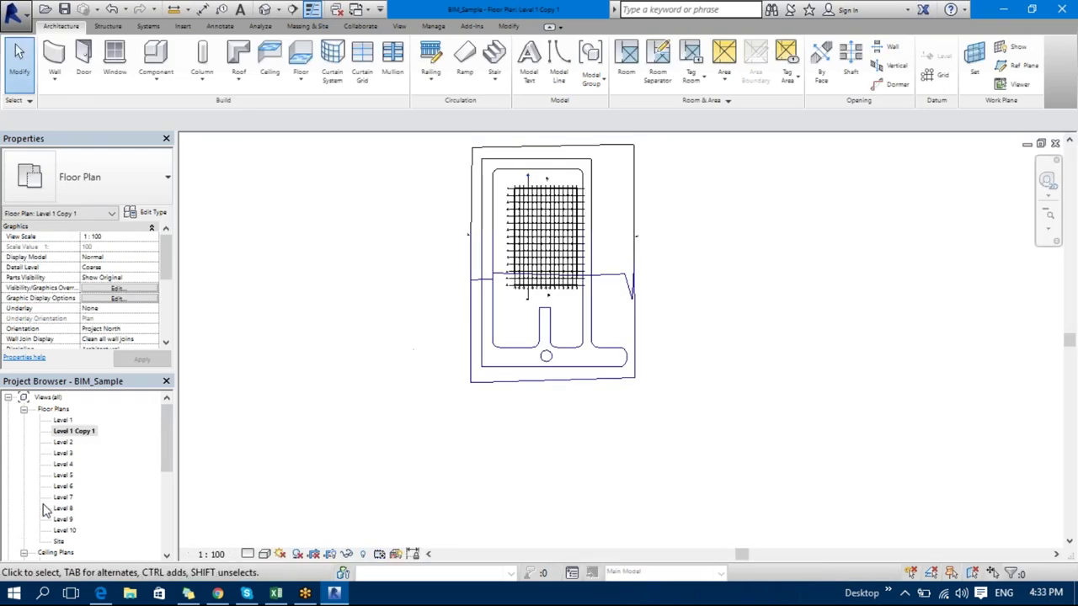
- Rename Level 1 Copy 1 to Level 1_Site, then reopen the original Level 1 floor plan
{"action": "right_click", "coordinate": [78, 431]}
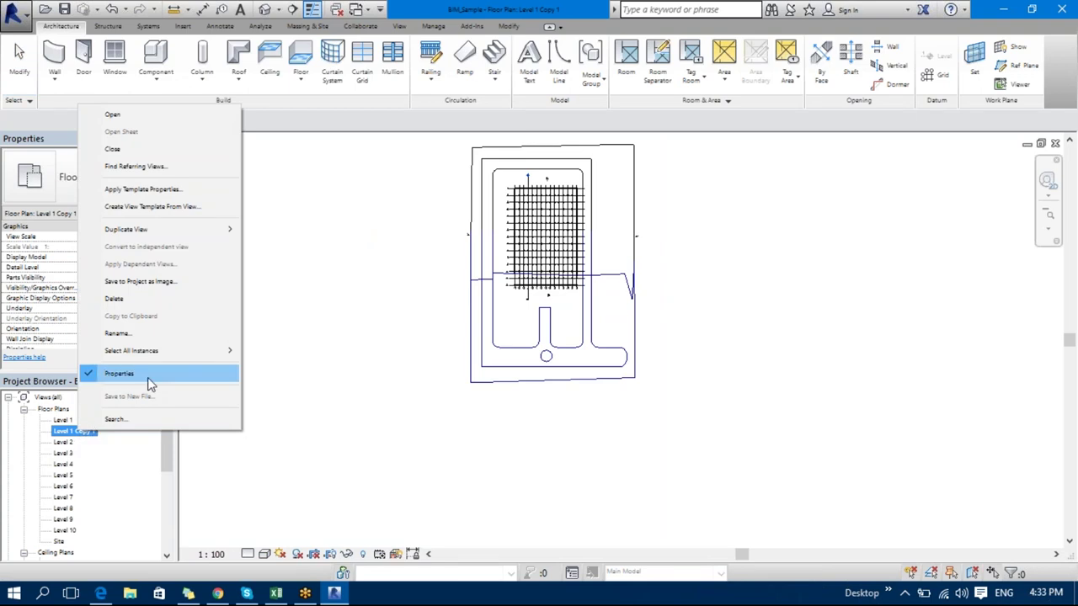
{"action": "left_click", "coordinate": [159, 333]}
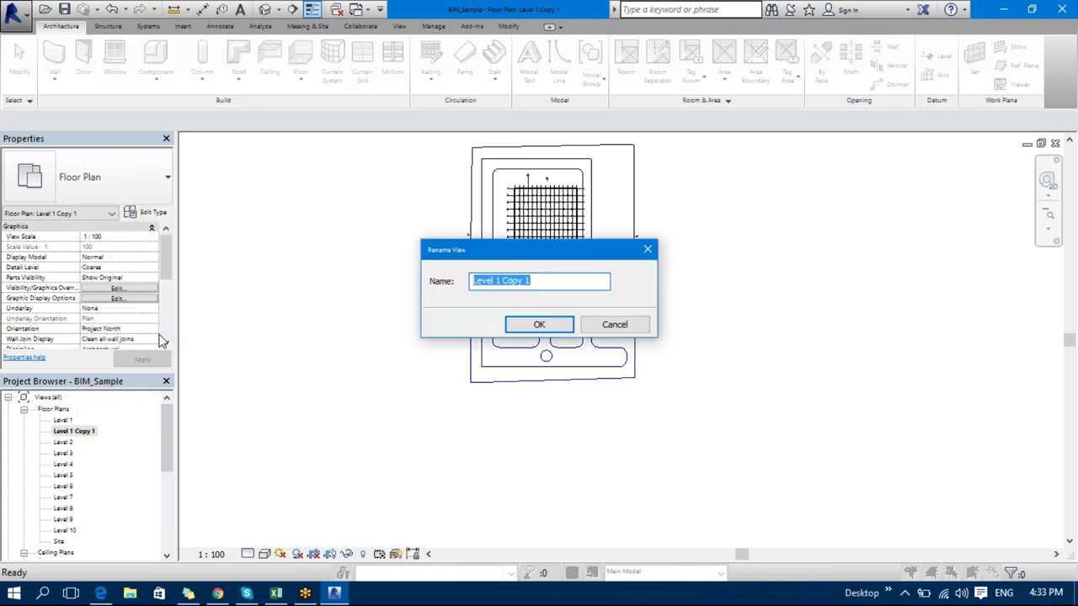
{"action": "key", "text": "End"}
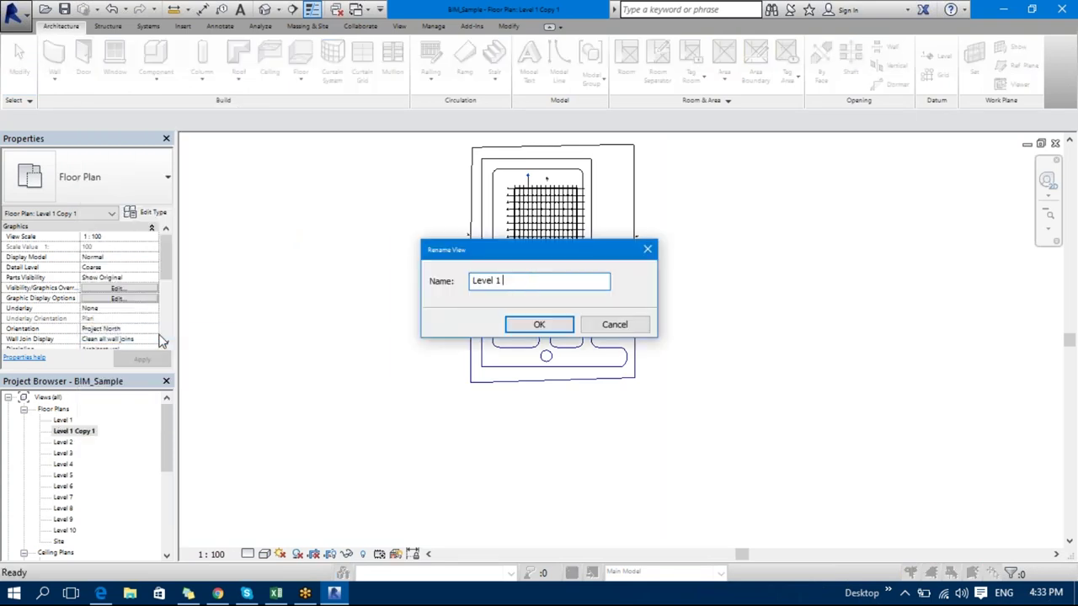
{"action": "type", "text": "_Site"}
{"action": "left_click", "coordinate": [539, 324]}
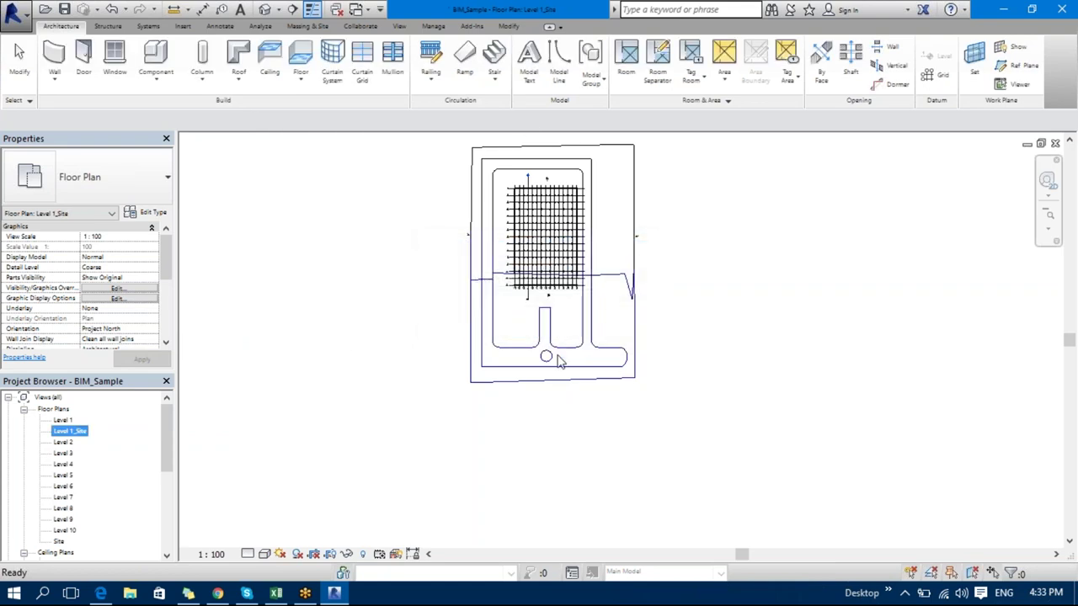
{"action": "left_click", "coordinate": [312, 338]}
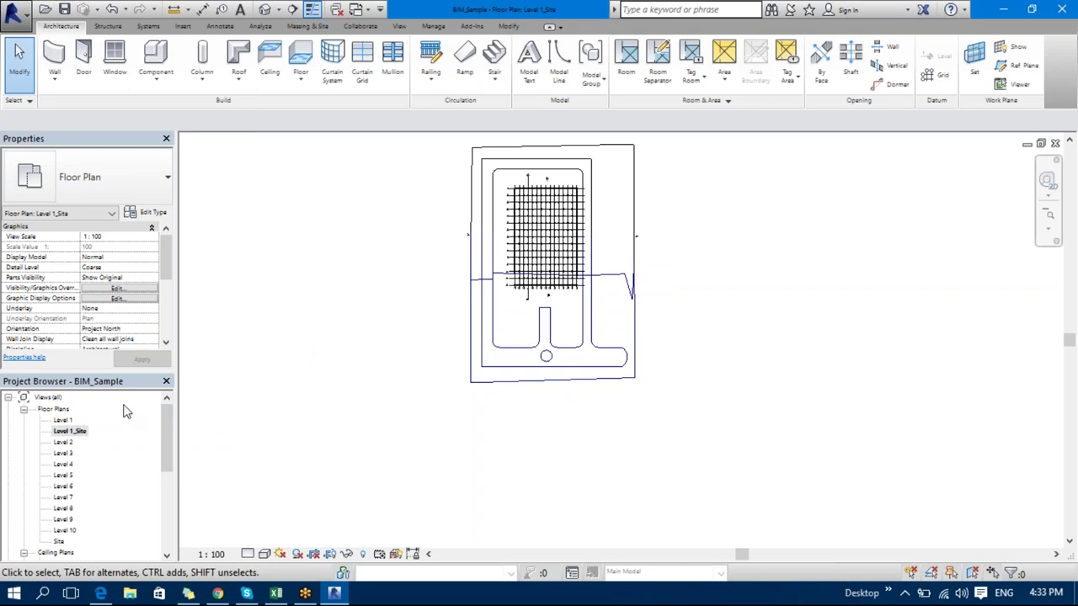
{"action": "double_click", "coordinate": [67, 420]}
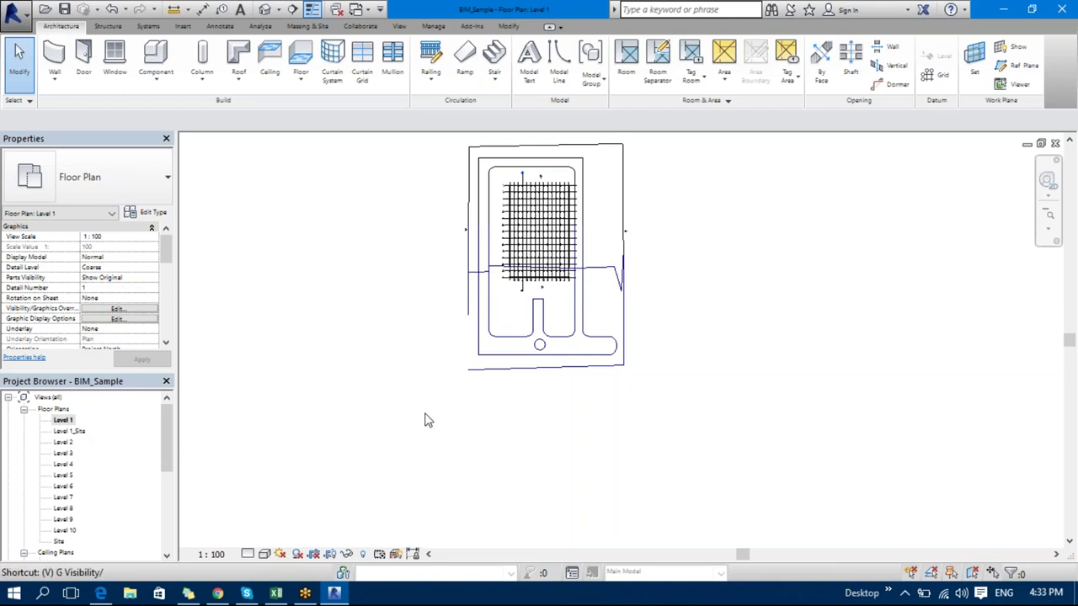
- Turn off Topography in Level 1's Visibility/Graphics and zoom the plan to fit
{"action": "key", "text": "v"}
{"action": "key", "text": "v"}
{"action": "scroll", "coordinate": [427, 331], "scroll_direction": "down", "scroll_amount": 5}
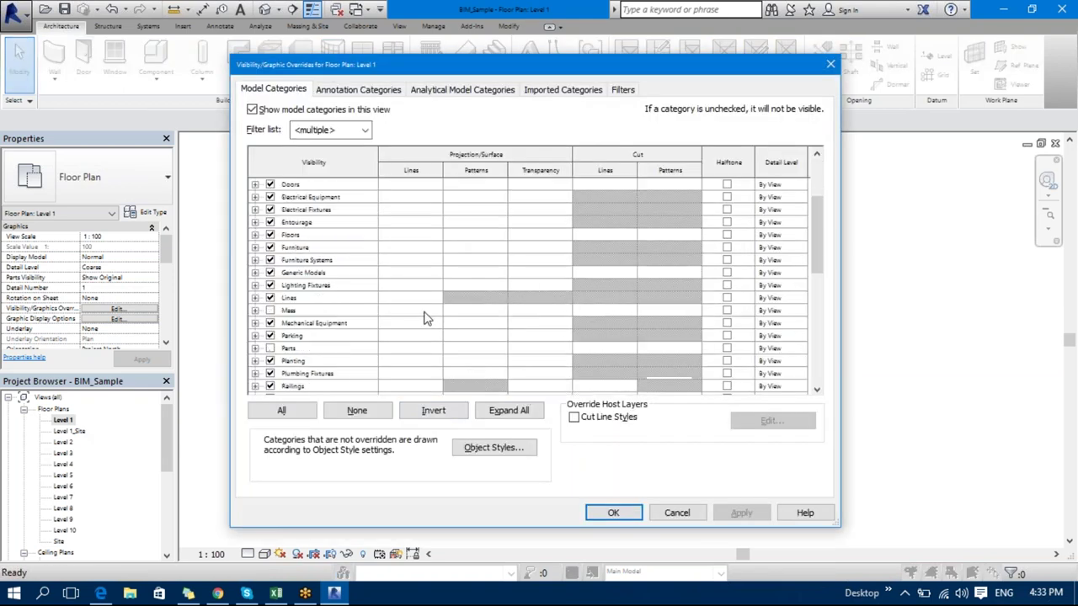
{"action": "scroll", "coordinate": [424, 312], "scroll_direction": "down", "scroll_amount": 6}
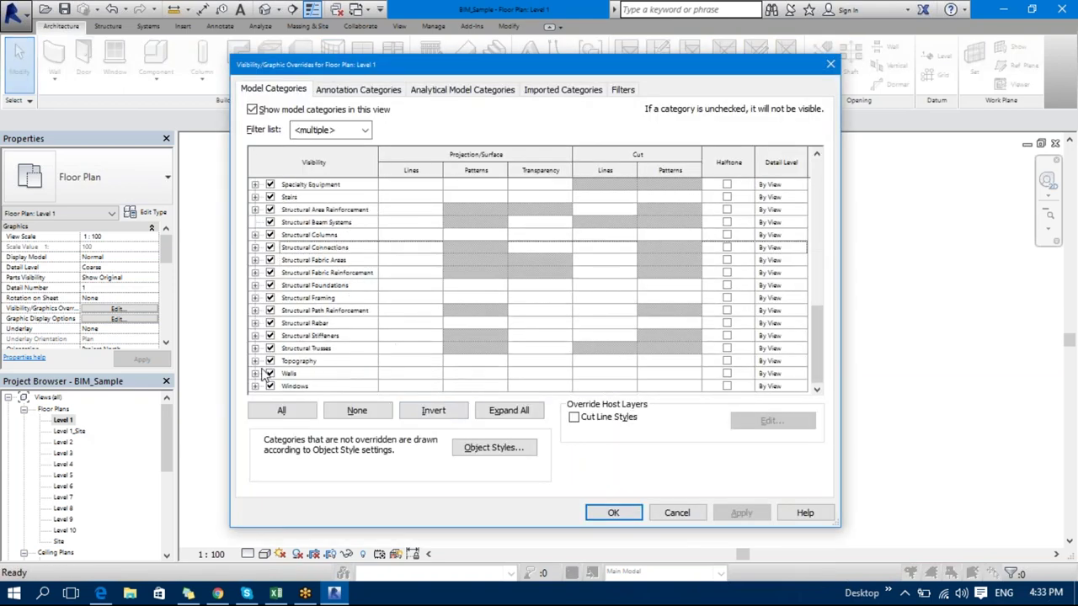
{"action": "left_click", "coordinate": [269, 361]}
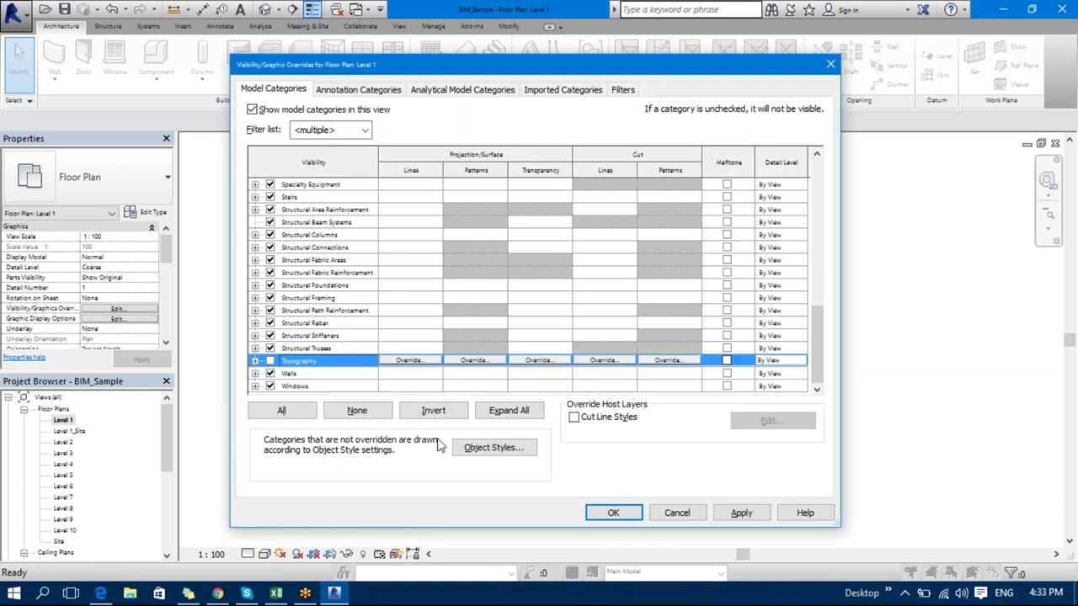
{"action": "left_click", "coordinate": [613, 513]}
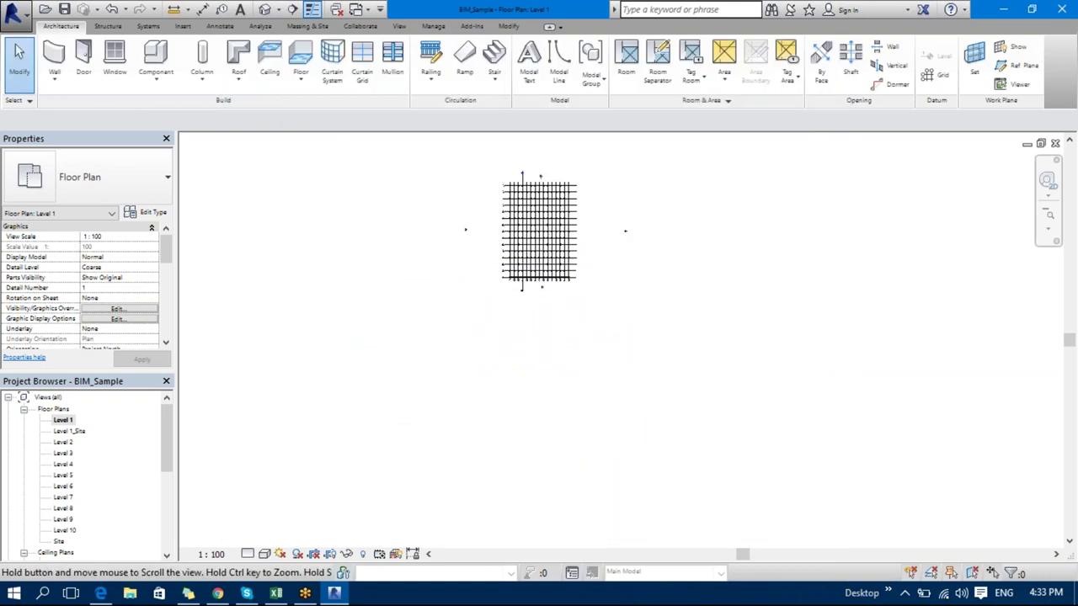
{"action": "key", "text": "z"}
{"action": "key", "text": "f"}
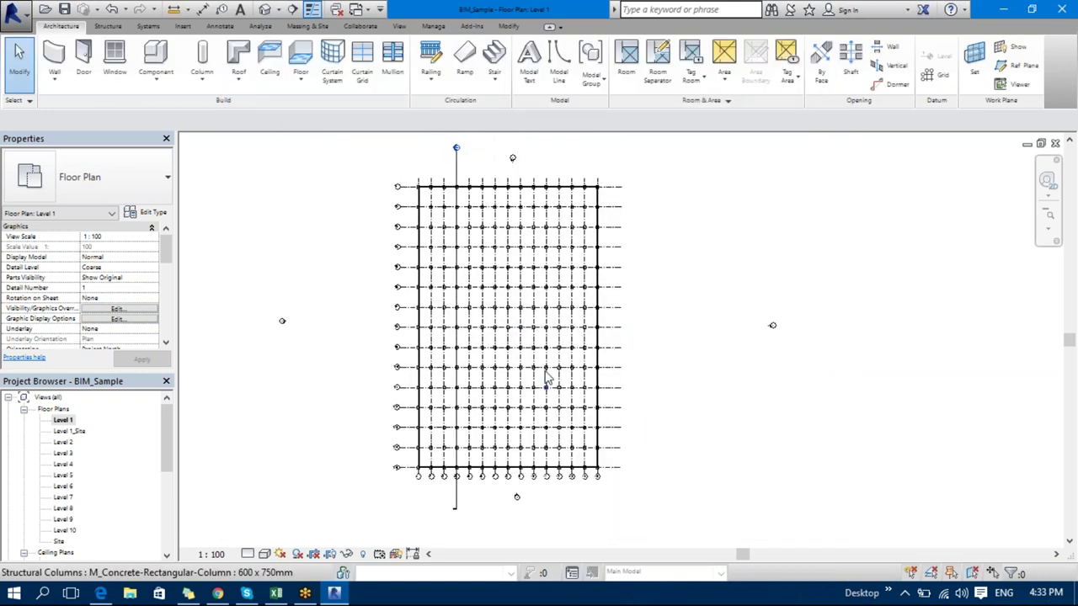
- View the Level 1_Site plan, then open the A0 - Plans sheet
{"action": "left_click", "coordinate": [76, 432]}
{"action": "double_click", "coordinate": [76, 433]}
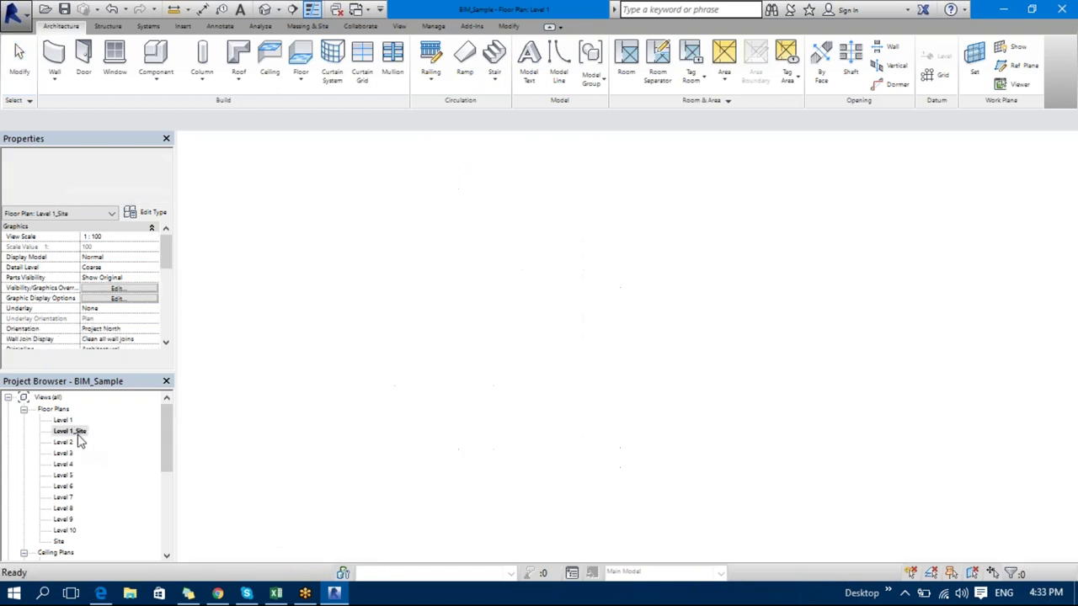
{"action": "middle_click_drag", "start_coordinate": [469, 416], "coordinate": [488, 466]}
{"action": "scroll", "coordinate": [488, 466], "scroll_direction": "up", "scroll_amount": 5}
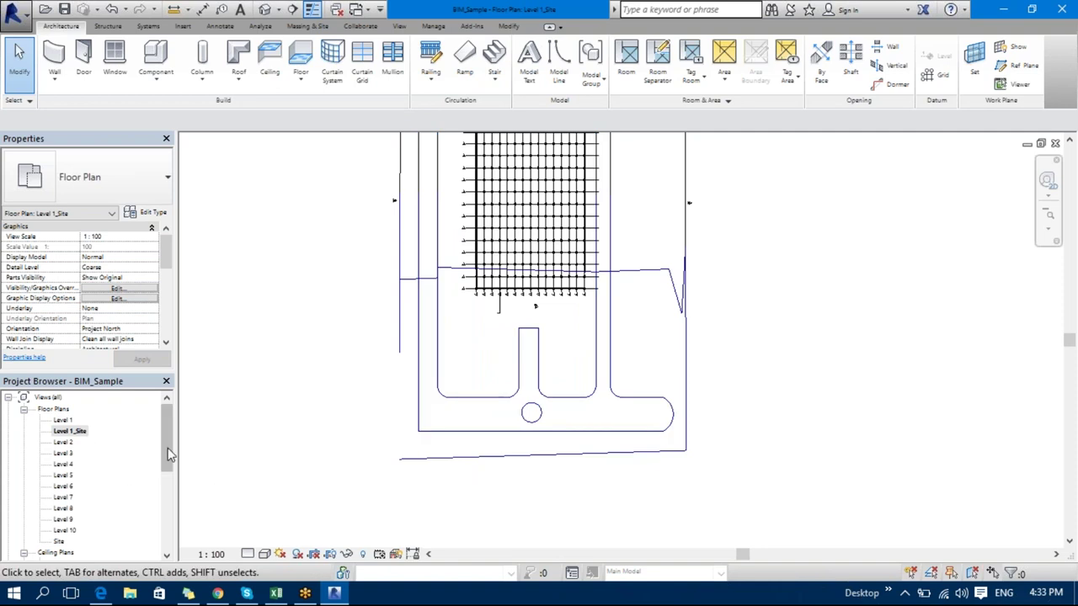
{"action": "left_click_drag", "start_coordinate": [164, 429], "coordinate": [165, 512]}
{"action": "double_click", "coordinate": [56, 502]}
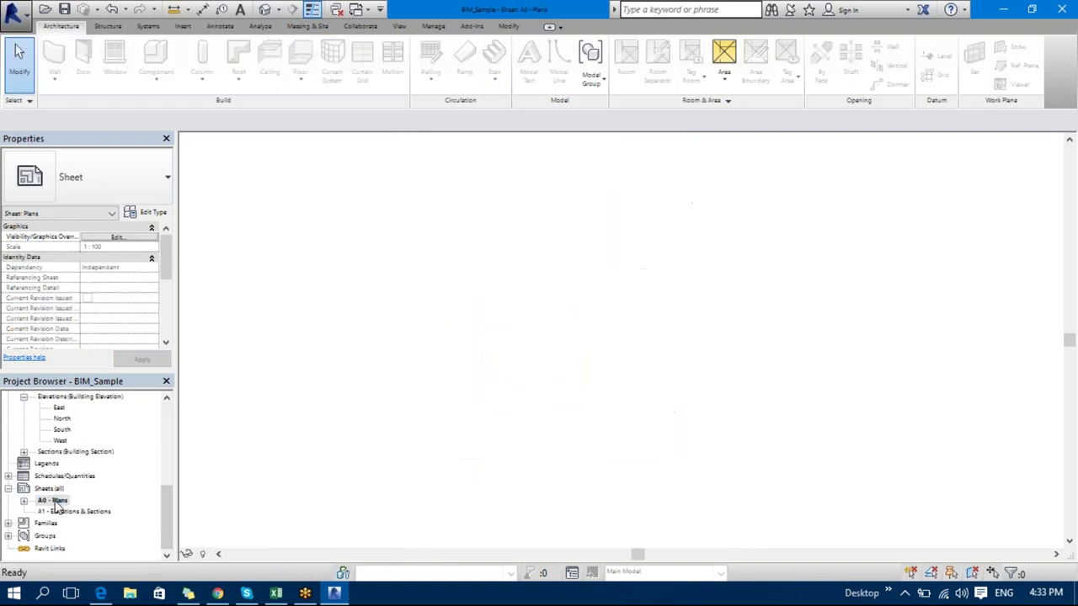
- Drag the Level 1 viewport's title line up beneath its plan
{"action": "middle_click_drag", "start_coordinate": [506, 370], "coordinate": [526, 419]}
{"action": "left_click", "coordinate": [482, 389]}
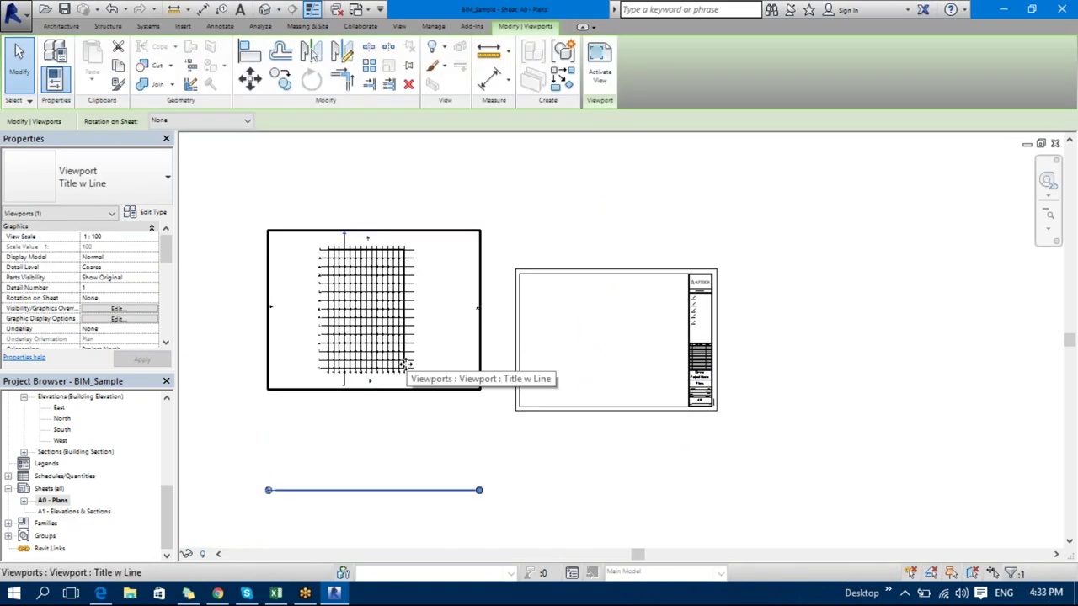
{"action": "left_click", "coordinate": [406, 461]}
{"action": "left_click", "coordinate": [384, 359]}
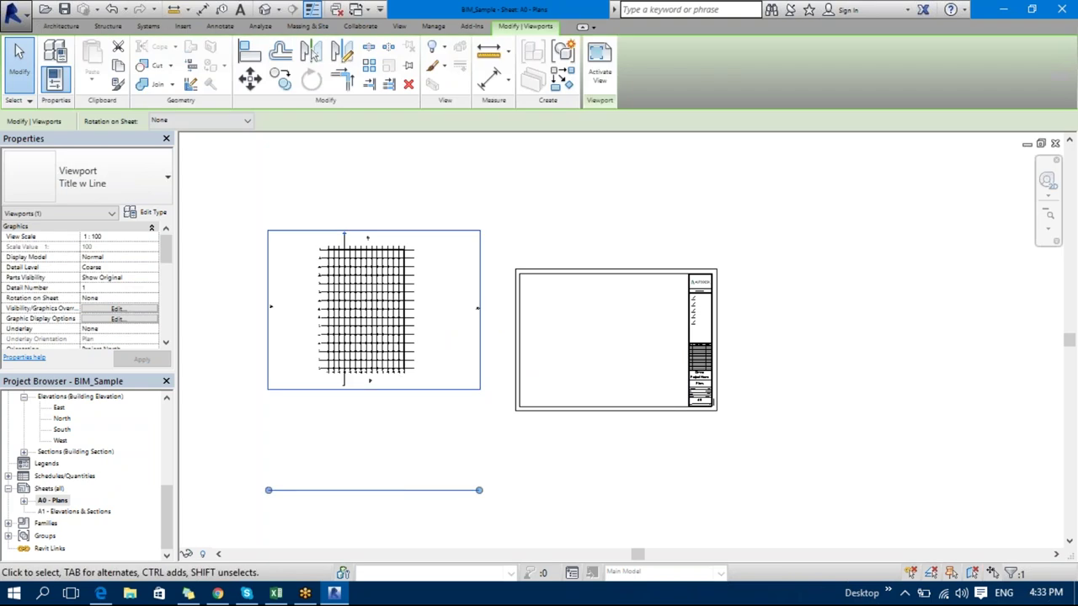
{"action": "left_click", "coordinate": [401, 505]}
{"action": "left_click", "coordinate": [394, 494]}
{"action": "left_click_drag", "start_coordinate": [390, 491], "coordinate": [387, 401]}
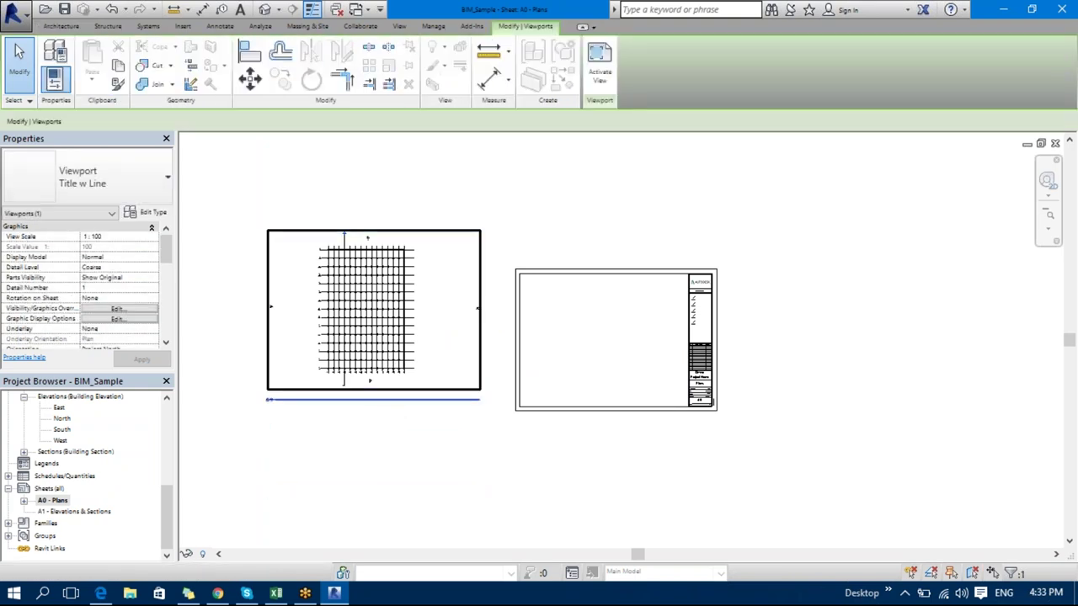
- Place the Level 1_Site plan as a second viewport on the A0 - Plans sheet
{"action": "left_click_drag", "start_coordinate": [167, 517], "coordinate": [172, 429]}
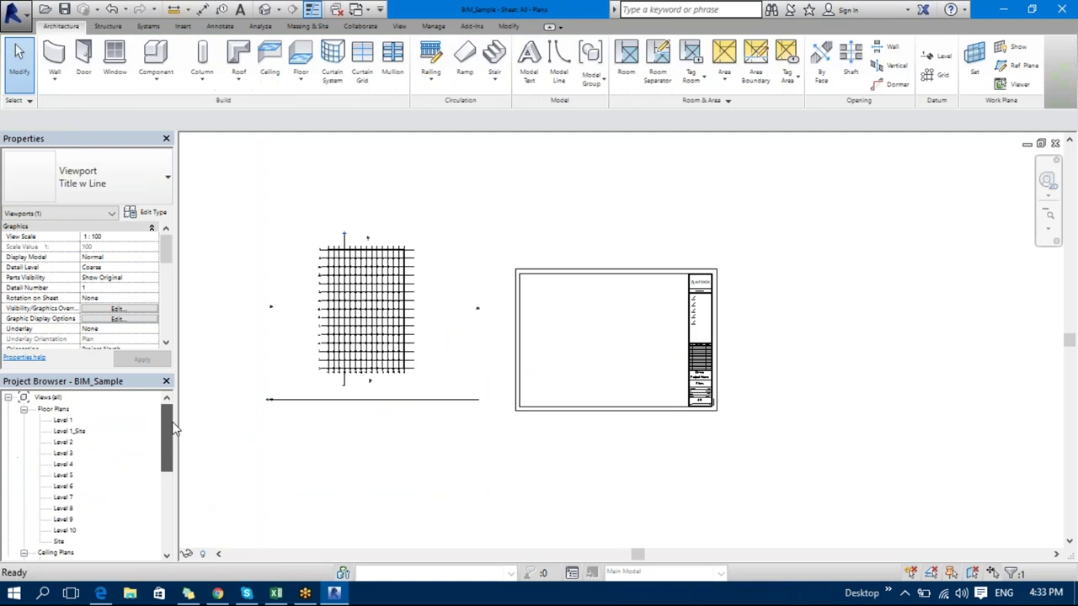
{"action": "left_click", "coordinate": [69, 431]}
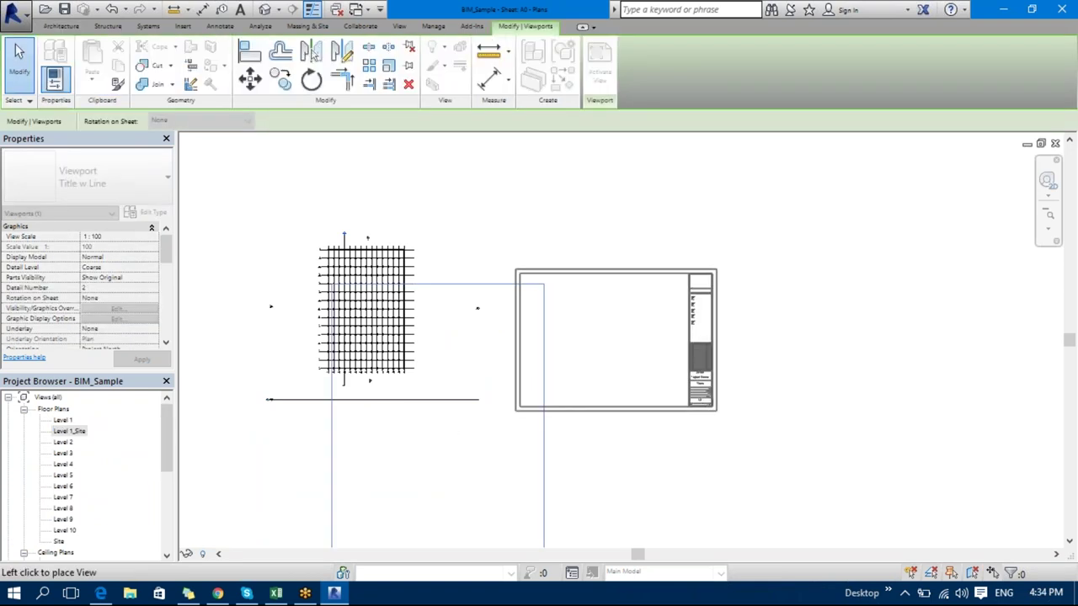
{"action": "left_click", "coordinate": [852, 308]}
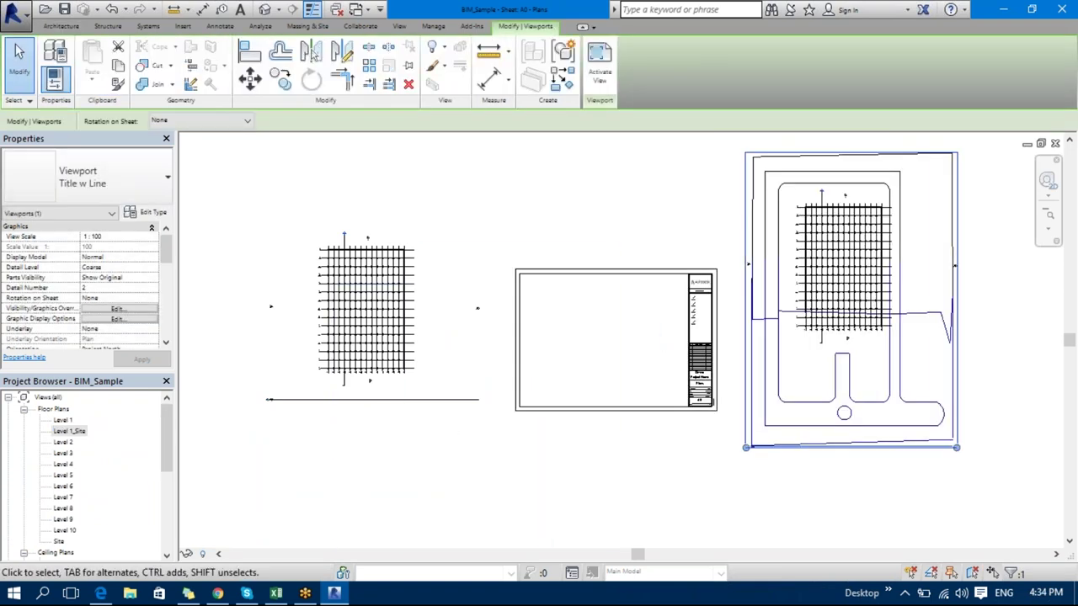
{"action": "left_click", "coordinate": [707, 473]}
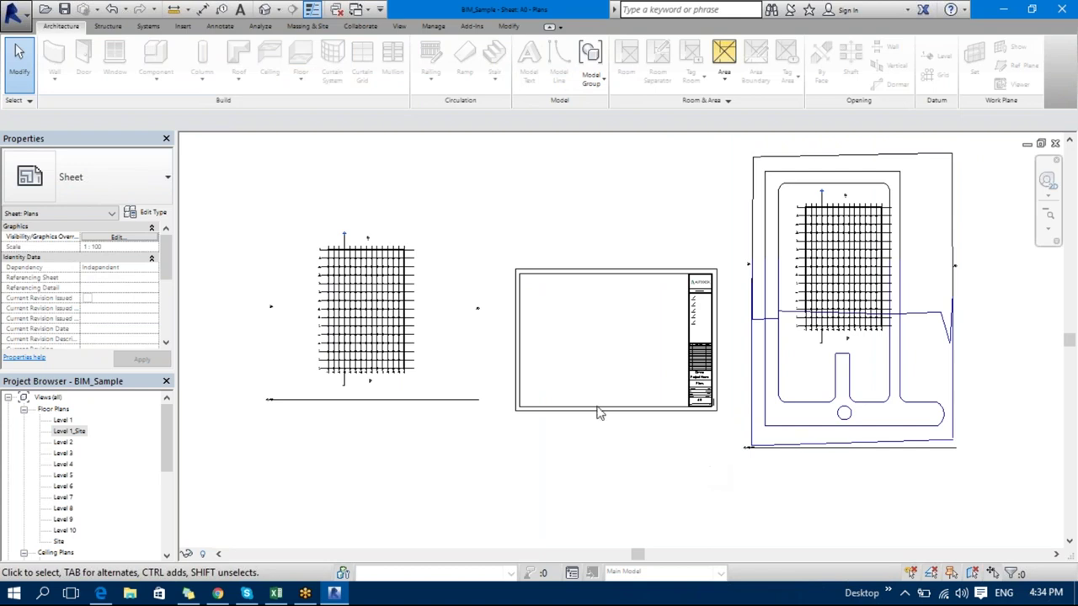
{"action": "left_click", "coordinate": [366, 399]}
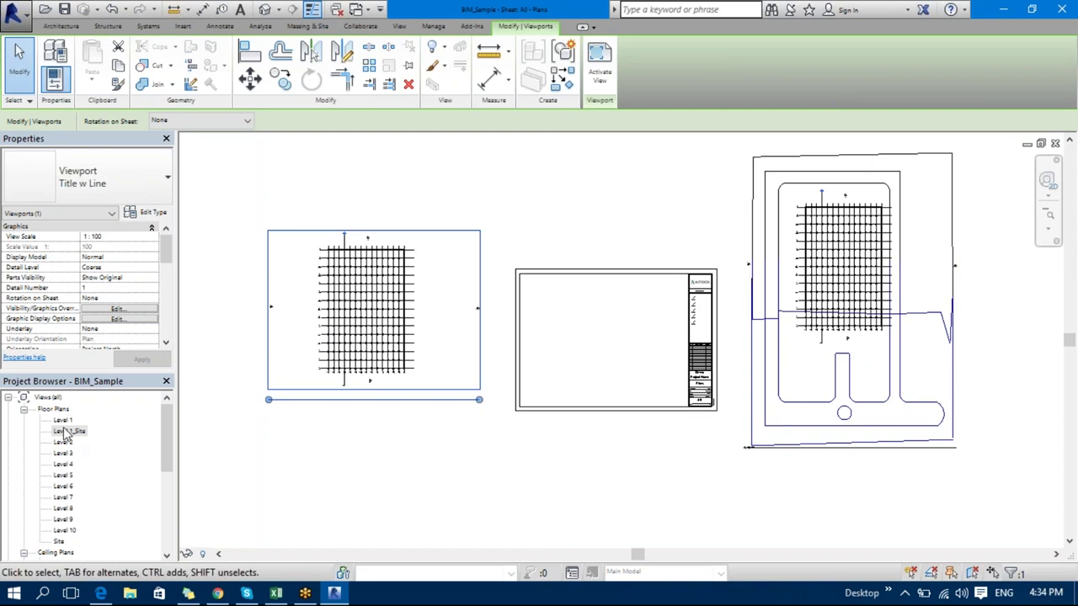
- Set the Level 1 viewport's scale to 1 : 200 and drag it inside the title block border
{"action": "double_click", "coordinate": [415, 327]}
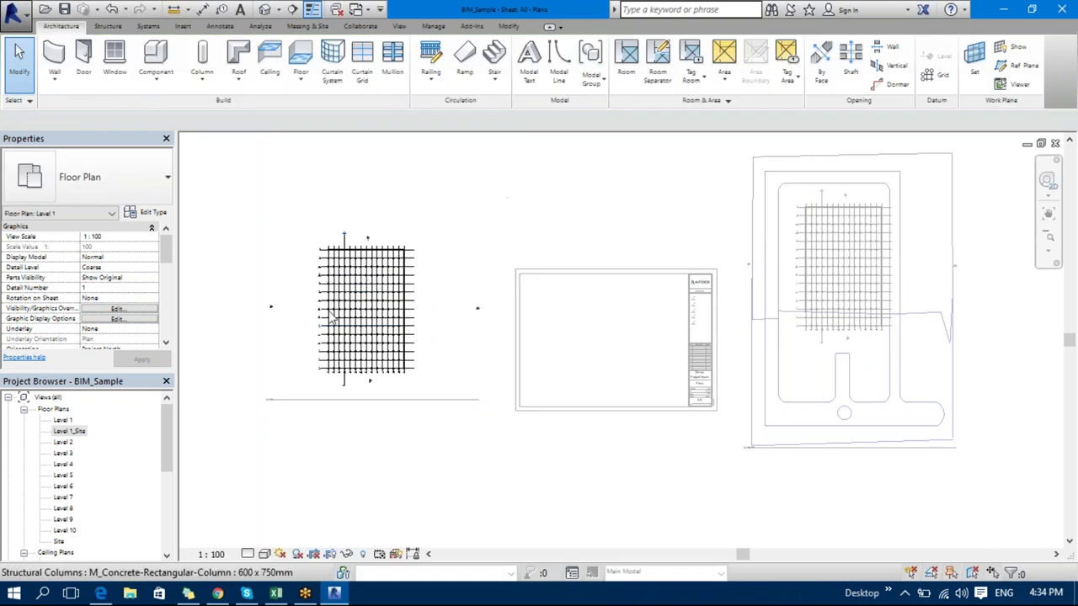
{"action": "scroll", "coordinate": [328, 360], "scroll_direction": "up", "scroll_amount": 4}
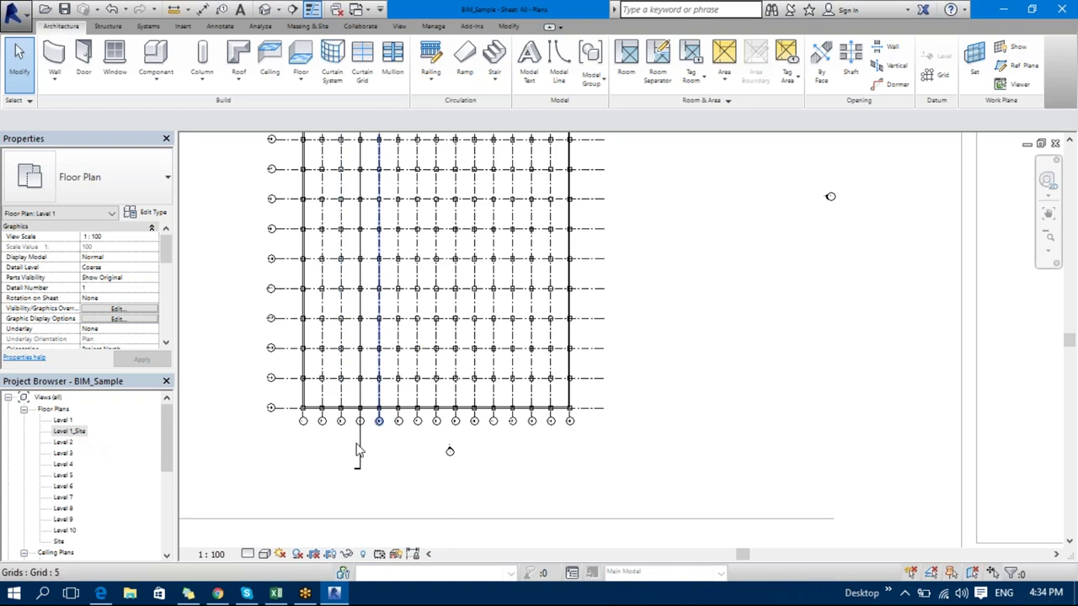
{"action": "left_click", "coordinate": [214, 555]}
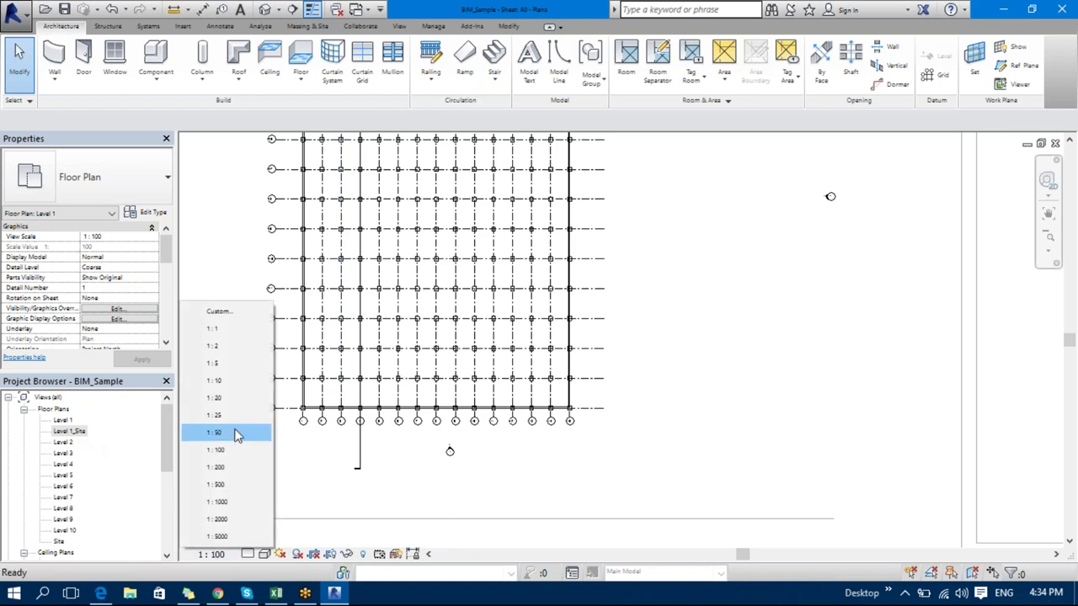
{"action": "left_click", "coordinate": [235, 468]}
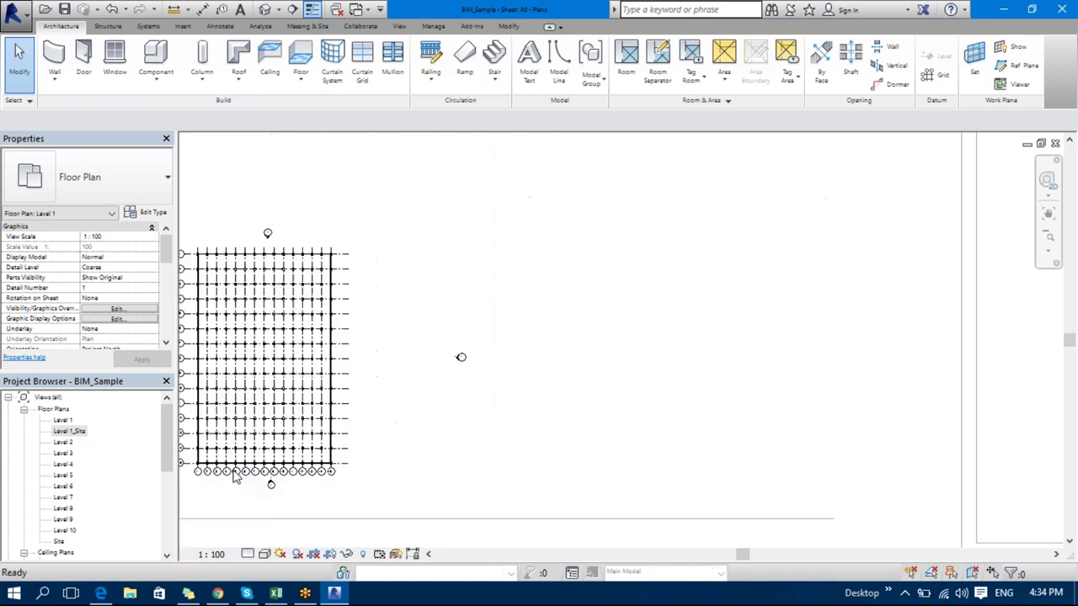
{"action": "right_click", "coordinate": [431, 442]}
{"action": "left_click", "coordinate": [507, 224]}
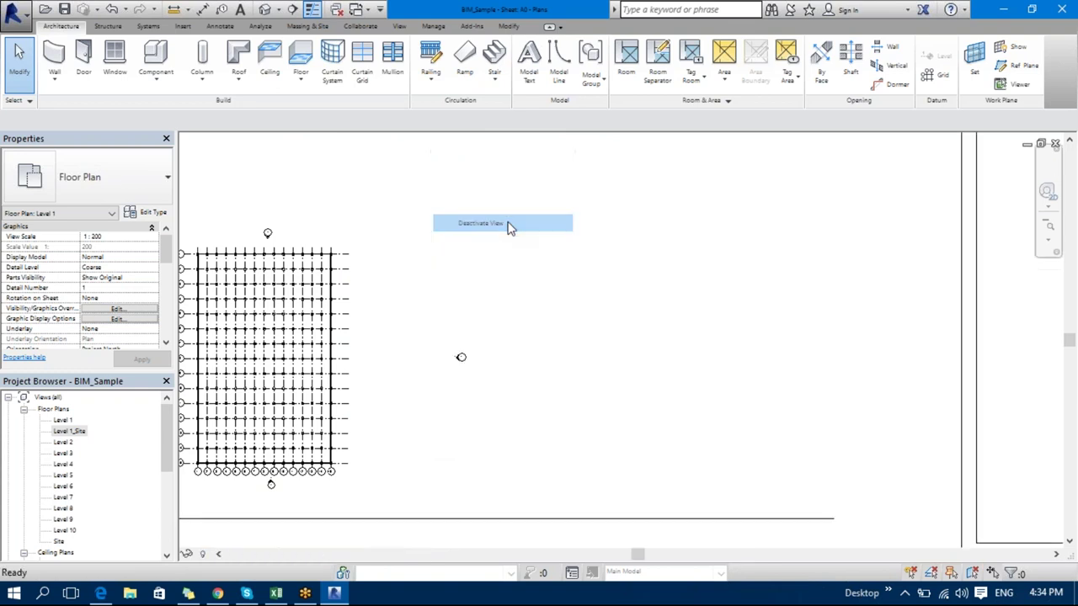
{"action": "left_click_drag", "start_coordinate": [385, 317], "coordinate": [551, 313]}
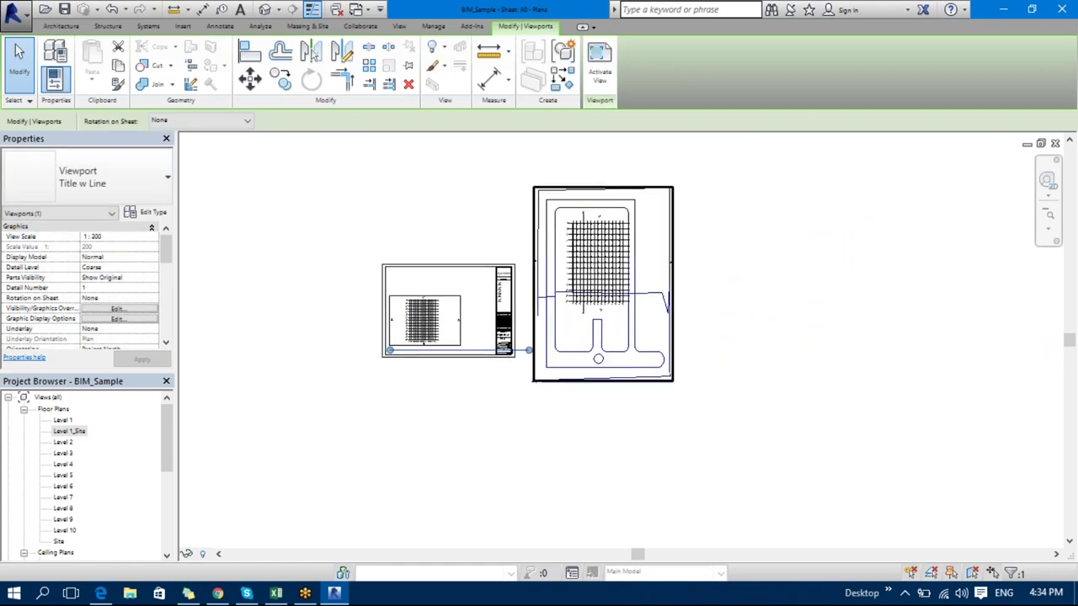
{"action": "left_click", "coordinate": [633, 259]}
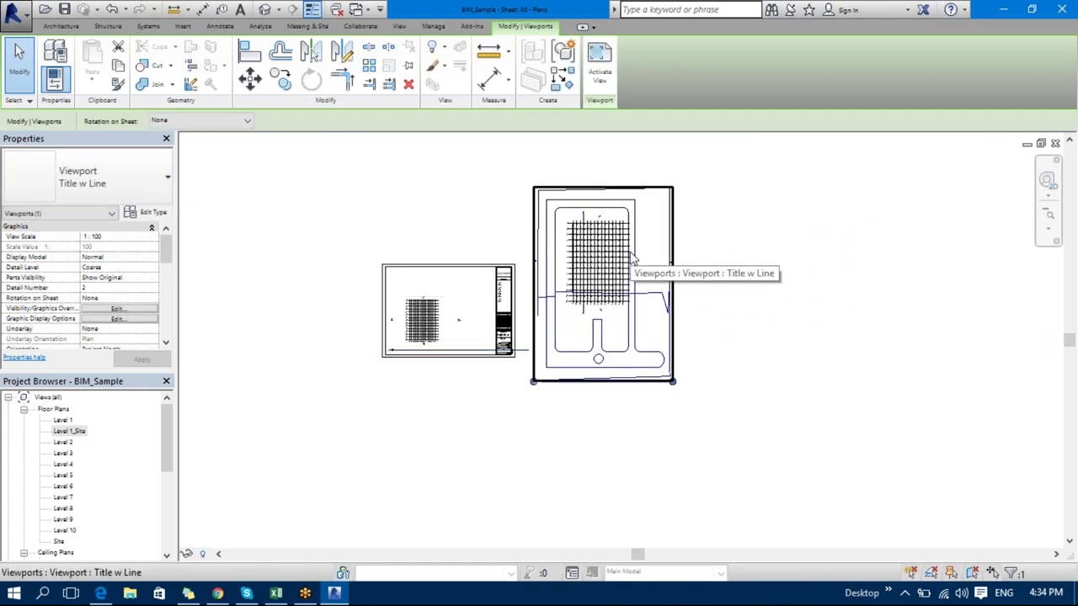
- Activate the Level 1_Site viewport, choose 1 : 500 view scale, then deactivate the view
{"action": "double_click", "coordinate": [623, 264]}
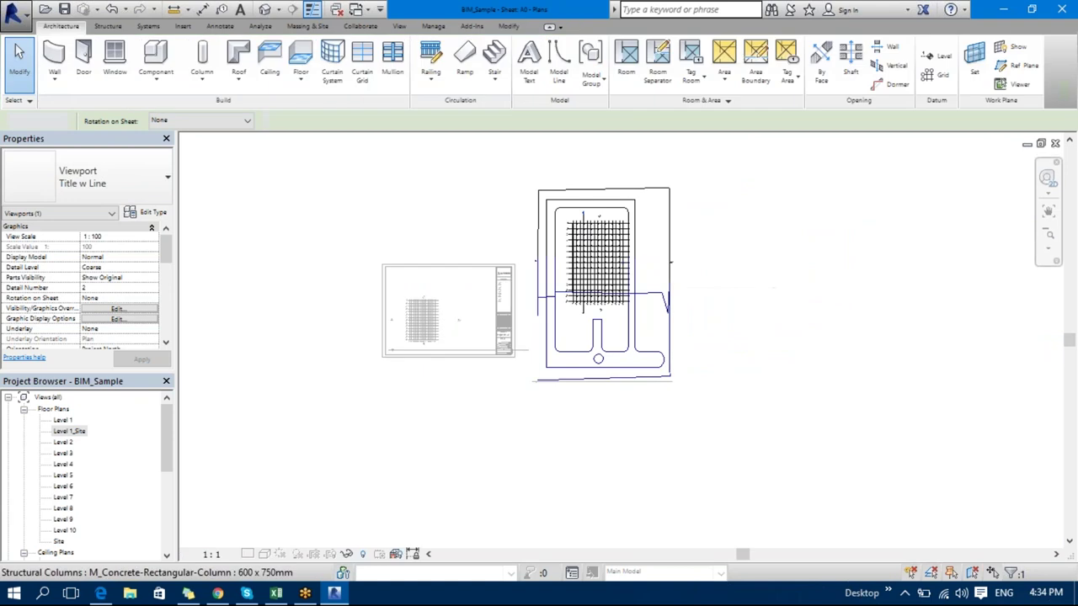
{"action": "right_click", "coordinate": [623, 263]}
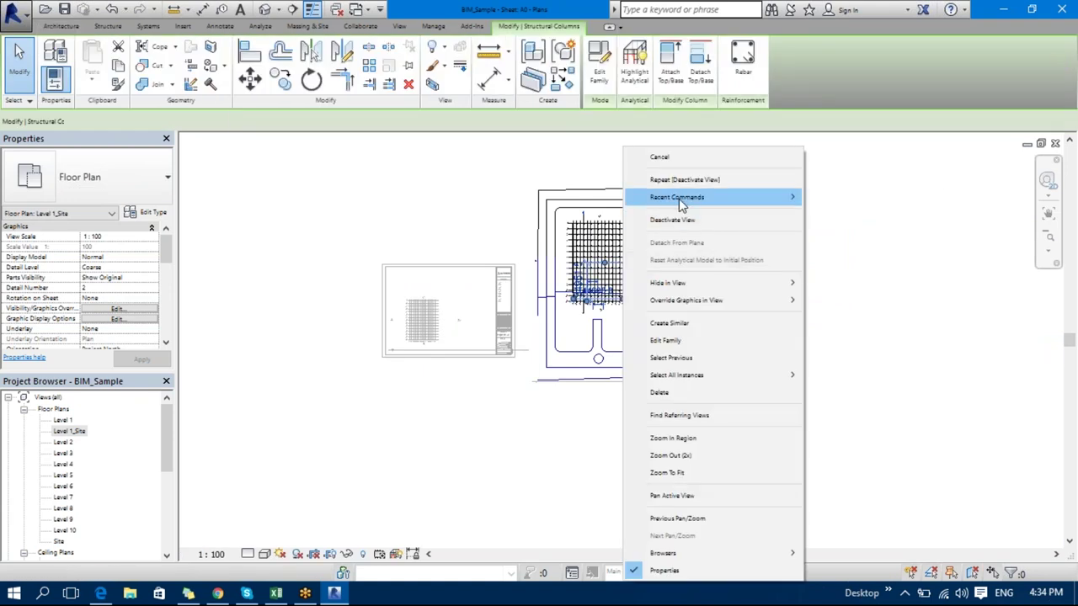
{"action": "key", "text": "Escape"}
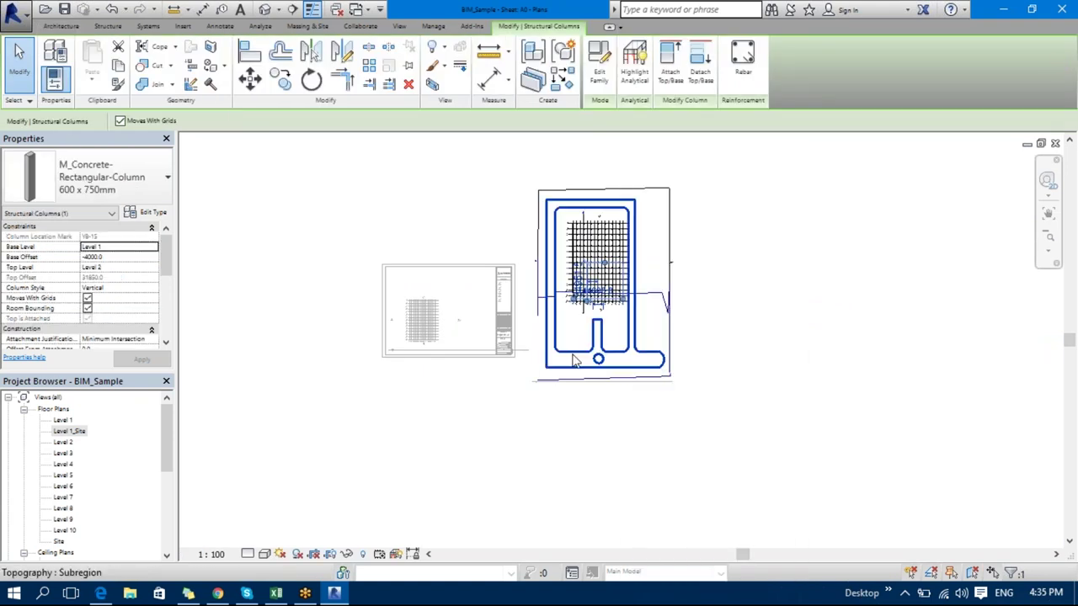
{"action": "left_click", "coordinate": [212, 554]}
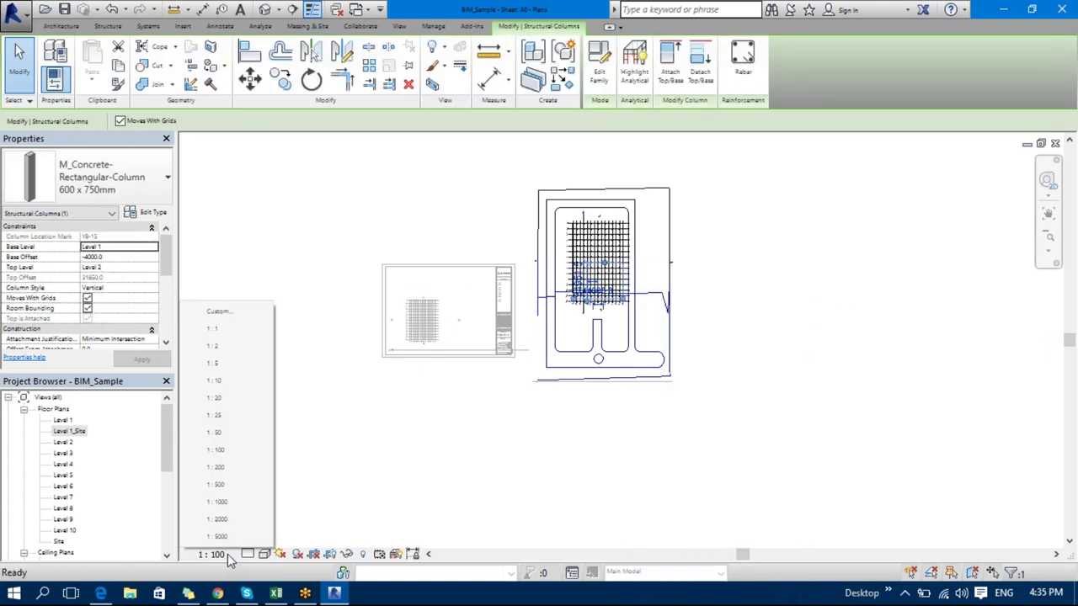
{"action": "left_click", "coordinate": [245, 487]}
{"action": "left_click", "coordinate": [539, 395]}
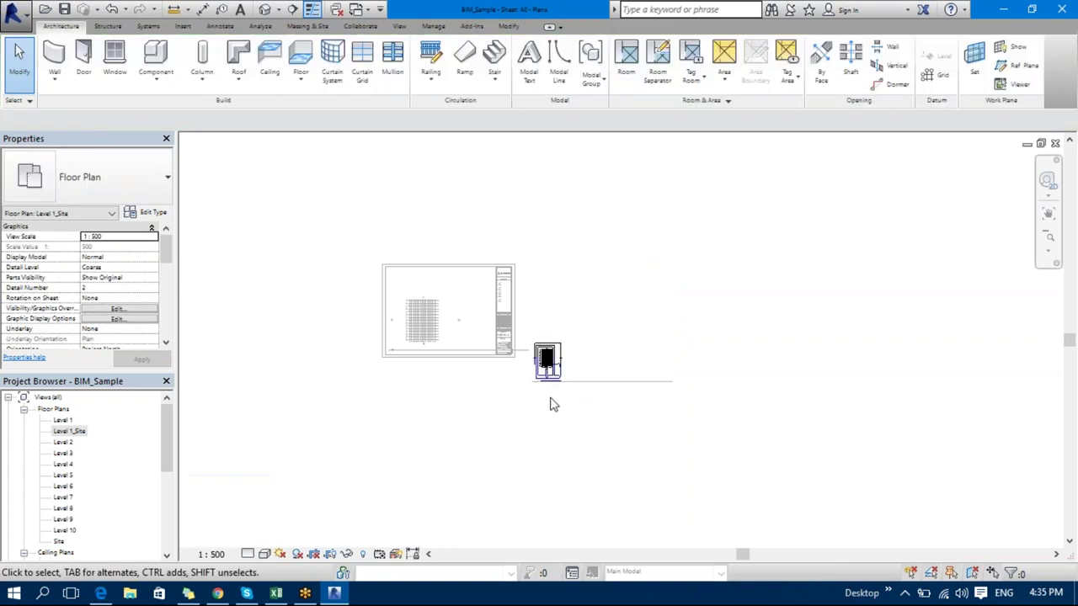
{"action": "scroll", "coordinate": [556, 385], "scroll_direction": "up", "scroll_amount": 4}
{"action": "middle_click_drag", "start_coordinate": [548, 333], "coordinate": [637, 389]}
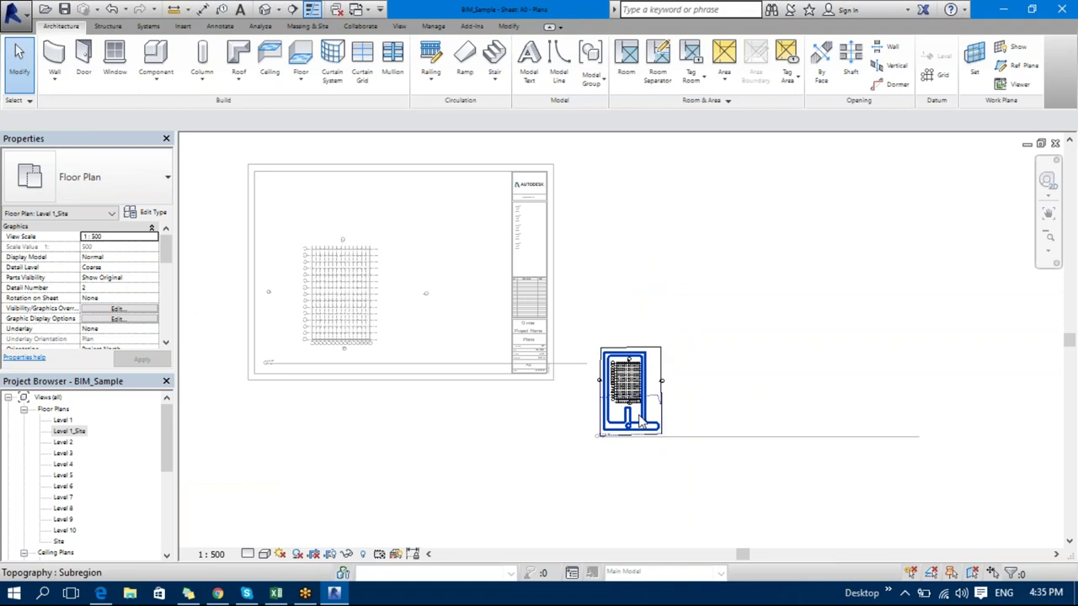
{"action": "right_click", "coordinate": [637, 389]}
{"action": "left_click", "coordinate": [720, 219]}
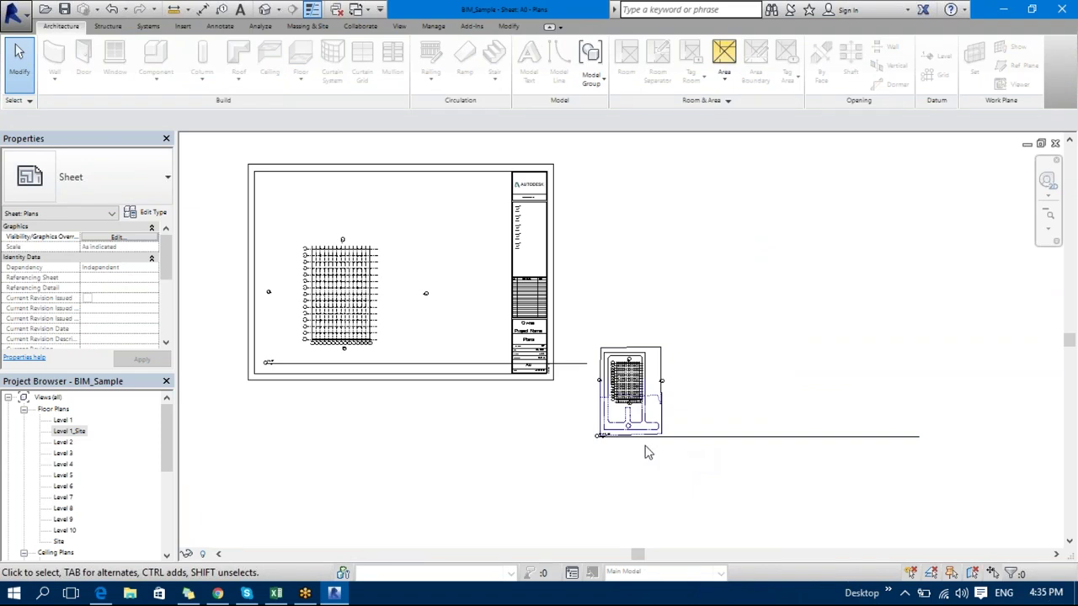
- Move the Level 1 viewport's title line down to sit just under the viewport
{"action": "scroll", "coordinate": [645, 449], "scroll_direction": "up", "scroll_amount": 5}
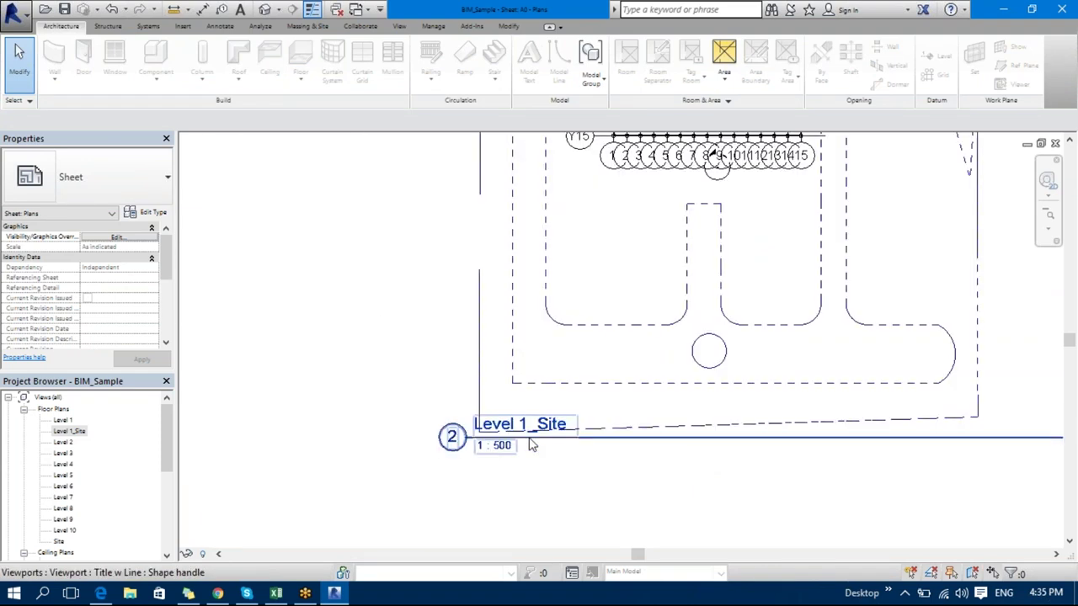
{"action": "scroll", "coordinate": [673, 468], "scroll_direction": "down", "scroll_amount": 3}
{"action": "scroll", "coordinate": [371, 438], "scroll_direction": "up", "scroll_amount": 6}
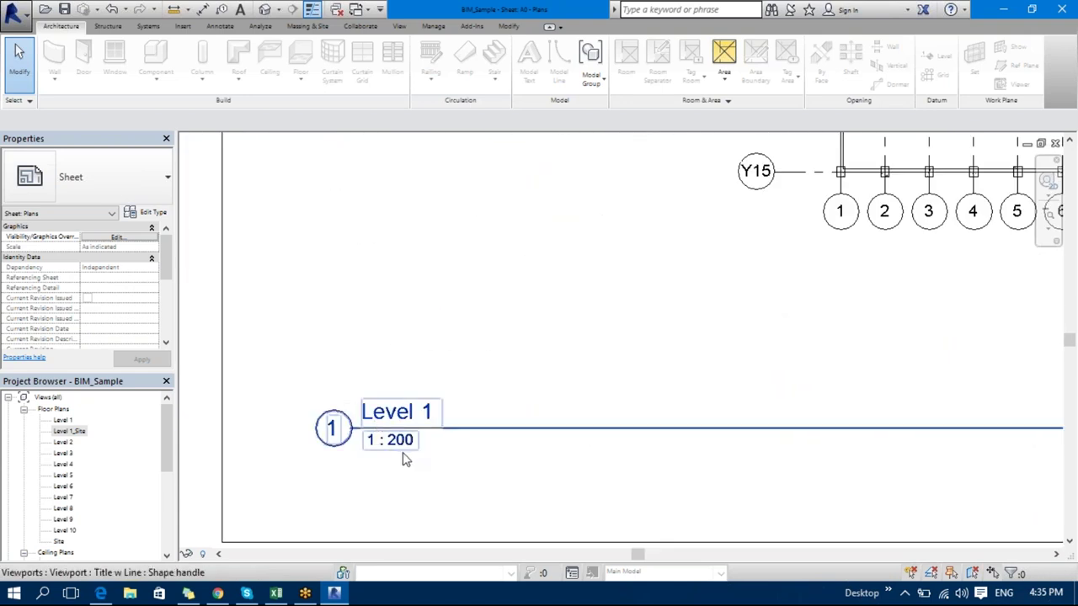
{"action": "scroll", "coordinate": [404, 452], "scroll_direction": "down", "scroll_amount": 5}
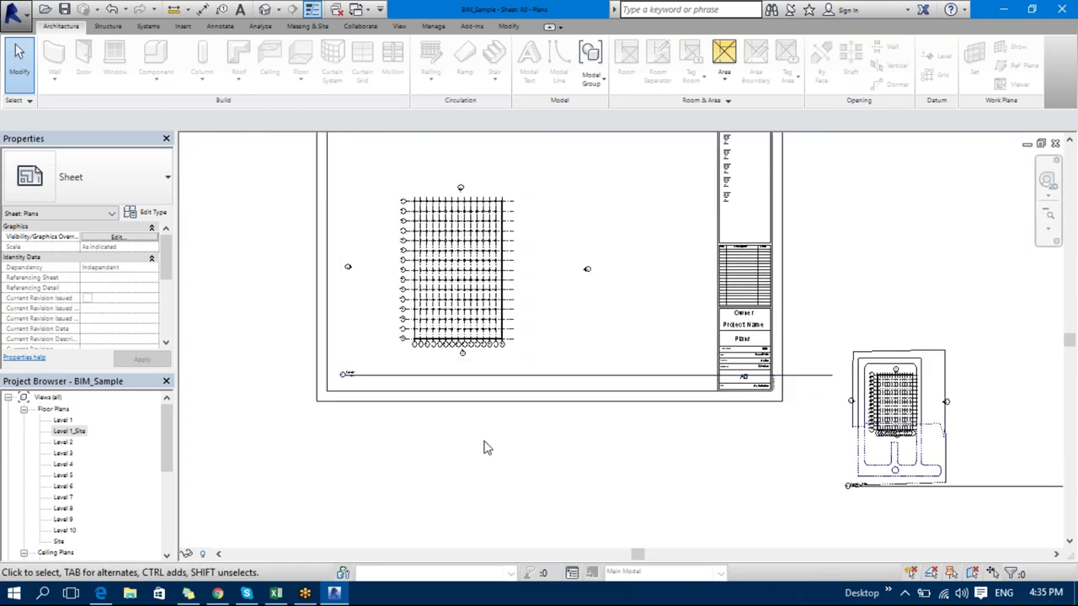
{"action": "left_click", "coordinate": [507, 311]}
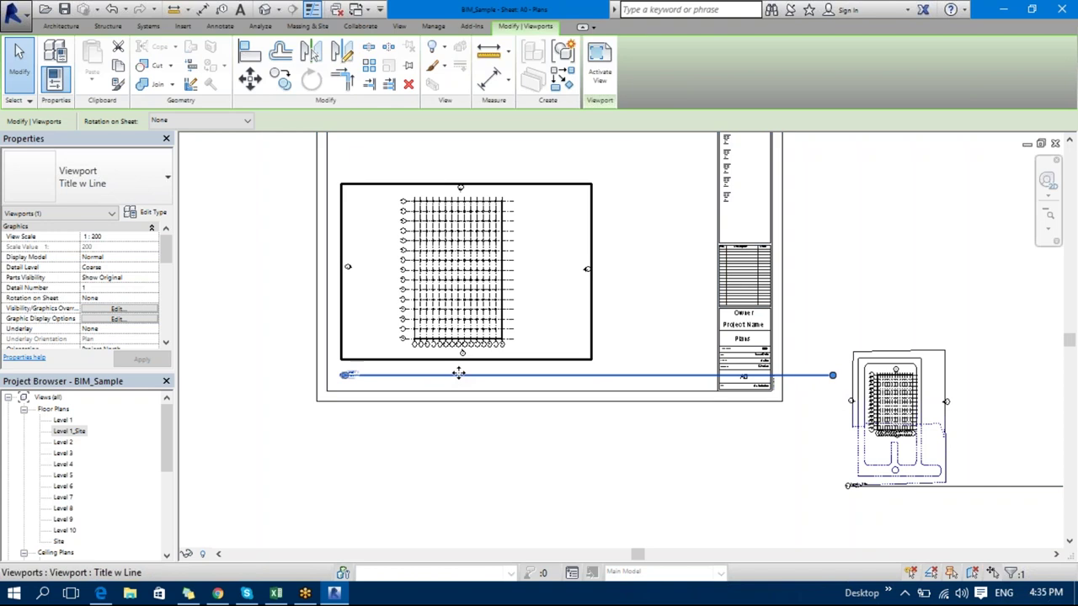
{"action": "mouse_move", "coordinate": [459, 370]}
{"action": "left_mouse_down"}
{"action": "mouse_move", "coordinate": [469, 355]}
{"action": "mouse_move", "coordinate": [464, 373]}
{"action": "left_mouse_up"}
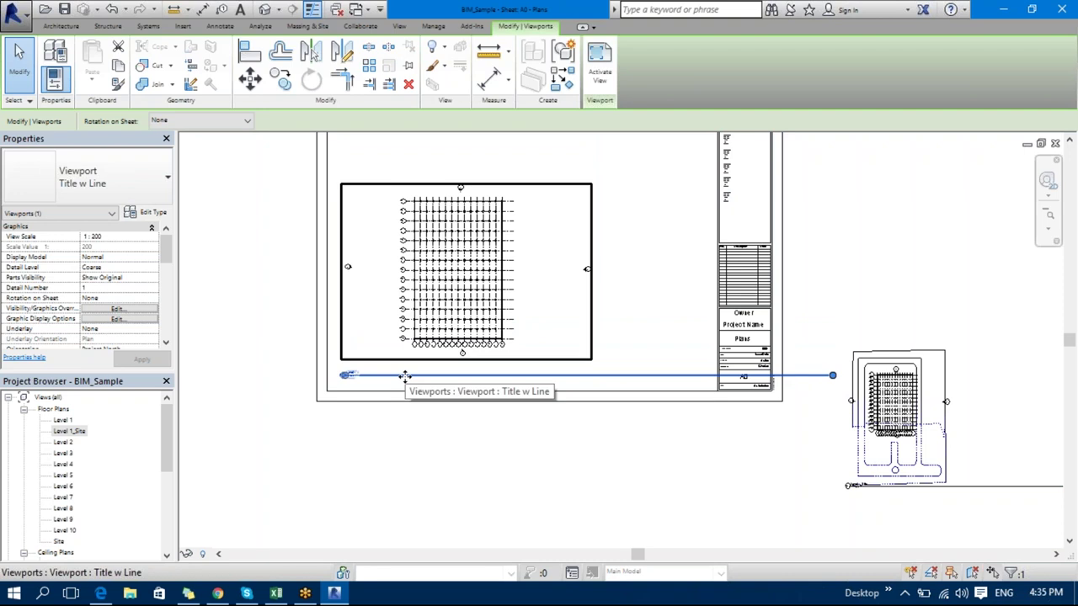
{"action": "left_click", "coordinate": [393, 474]}
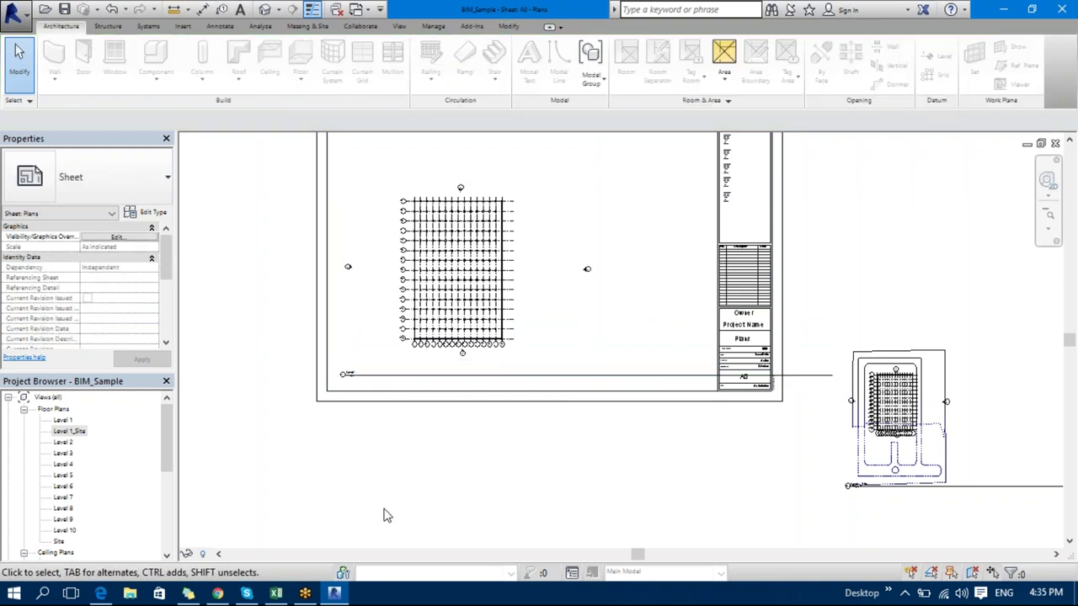
{"action": "left_click", "coordinate": [427, 378]}
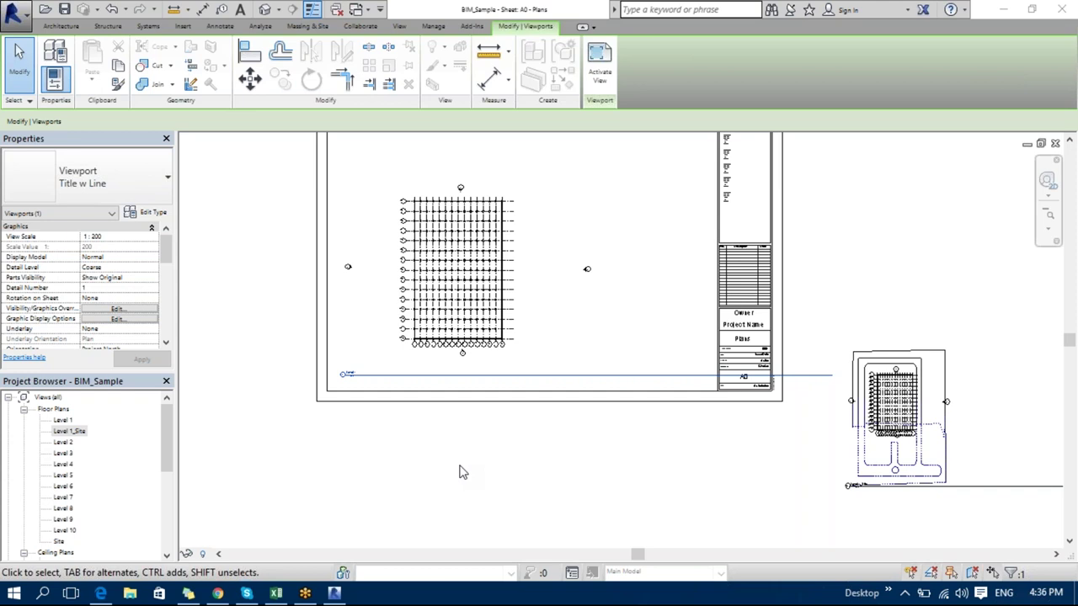
{"action": "left_click", "coordinate": [523, 375]}
{"action": "mouse_move", "coordinate": [523, 375]}
{"action": "left_mouse_down"}
{"action": "mouse_move", "coordinate": [449, 539]}
{"action": "mouse_move", "coordinate": [334, 481]}
{"action": "mouse_move", "coordinate": [508, 488]}
{"action": "mouse_move", "coordinate": [476, 555]}
{"action": "mouse_move", "coordinate": [380, 520]}
{"action": "mouse_move", "coordinate": [559, 414]}
{"action": "mouse_move", "coordinate": [479, 565]}
{"action": "mouse_move", "coordinate": [401, 438]}
{"action": "mouse_move", "coordinate": [410, 498]}
{"action": "mouse_move", "coordinate": [563, 363]}
{"action": "mouse_move", "coordinate": [577, 378]}
{"action": "mouse_move", "coordinate": [514, 373]}
{"action": "mouse_move", "coordinate": [526, 377]}
{"action": "left_mouse_up"}
{"action": "left_click", "coordinate": [500, 510]}
- Shorten the Level 1 title line to match the viewport's width
{"action": "left_click", "coordinate": [484, 315]}
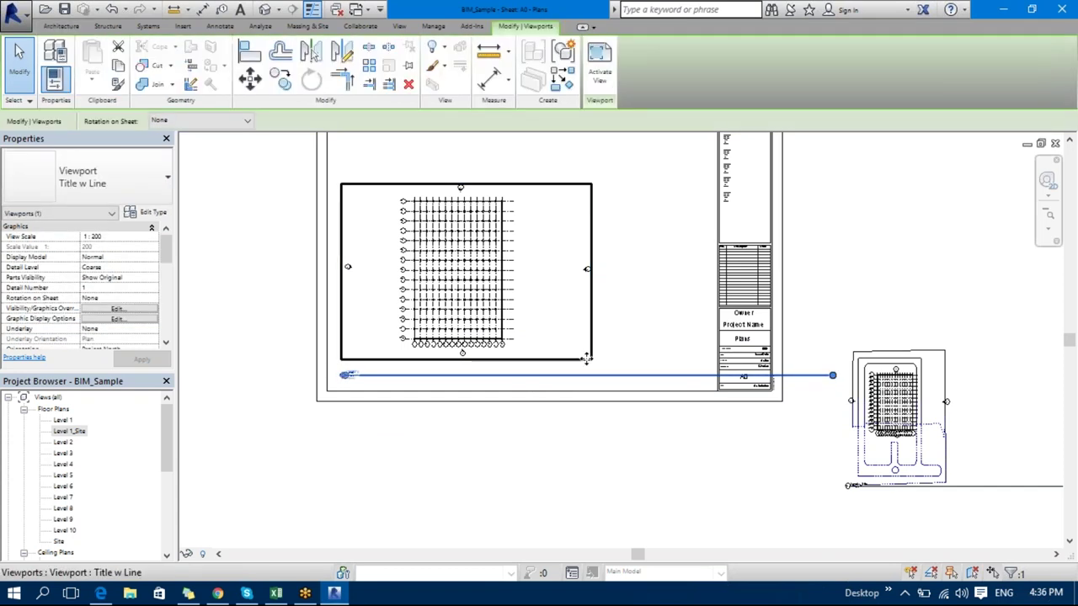
{"action": "scroll", "coordinate": [483, 314], "scroll_direction": "up", "scroll_amount": 3}
{"action": "middle_click_drag", "start_coordinate": [1053, 362], "coordinate": [799, 362]}
{"action": "left_click_drag", "start_coordinate": [895, 395], "coordinate": [337, 396]}
{"action": "scroll", "coordinate": [337, 397], "scroll_direction": "down", "scroll_amount": 4}
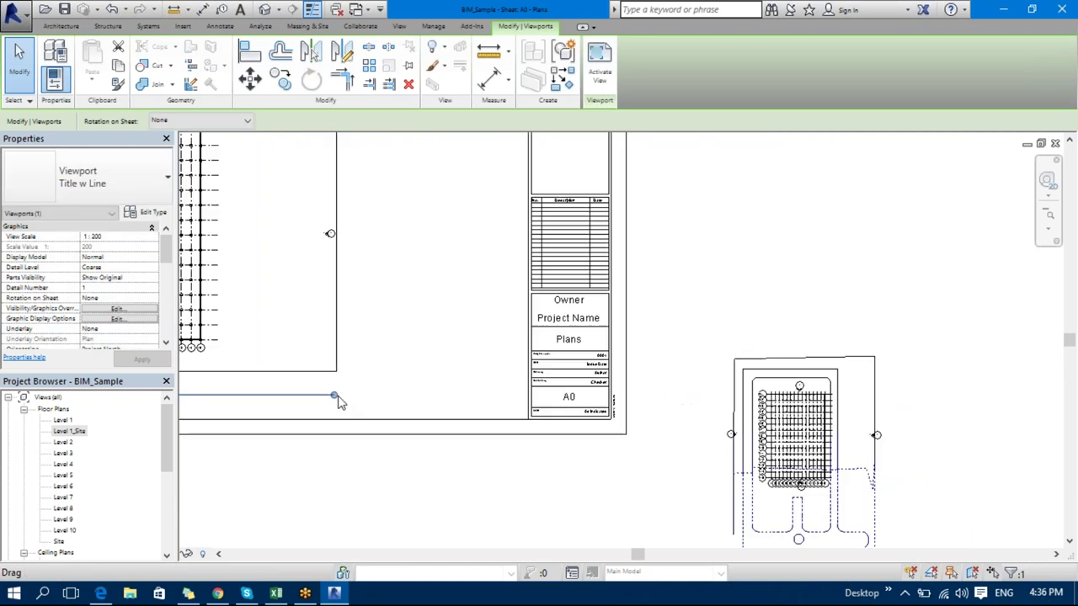
{"action": "middle_click_drag", "start_coordinate": [356, 373], "coordinate": [513, 375]}
{"action": "scroll", "coordinate": [387, 328], "scroll_direction": "up", "scroll_amount": 3}
{"action": "scroll", "coordinate": [387, 330], "scroll_direction": "up", "scroll_amount": 2}
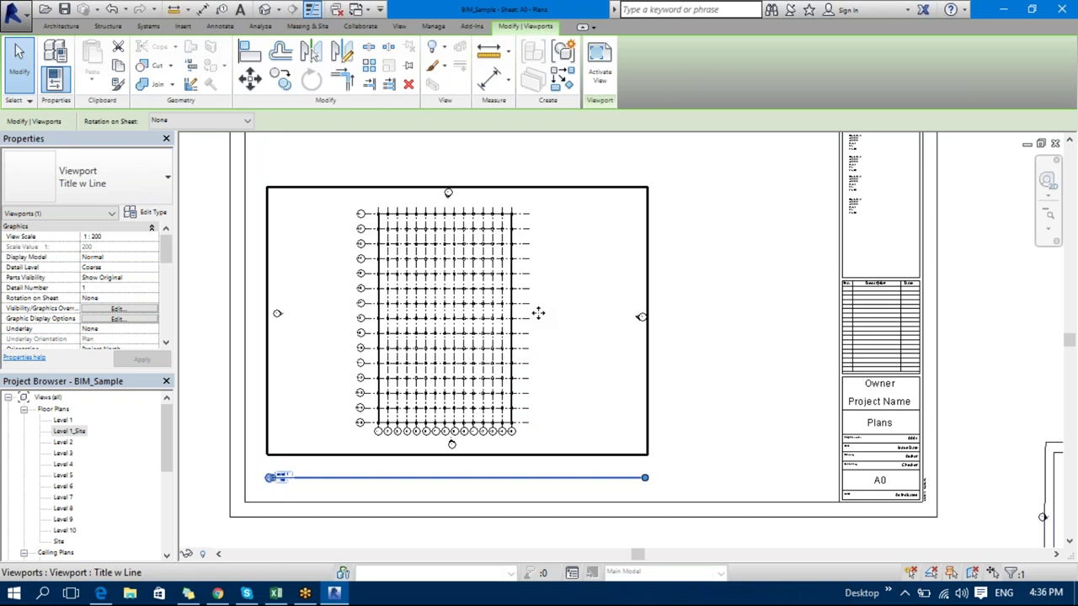
- Activate the Level 1 viewport and select every elevation marker visible in the view
{"action": "right_click", "coordinate": [538, 314]}
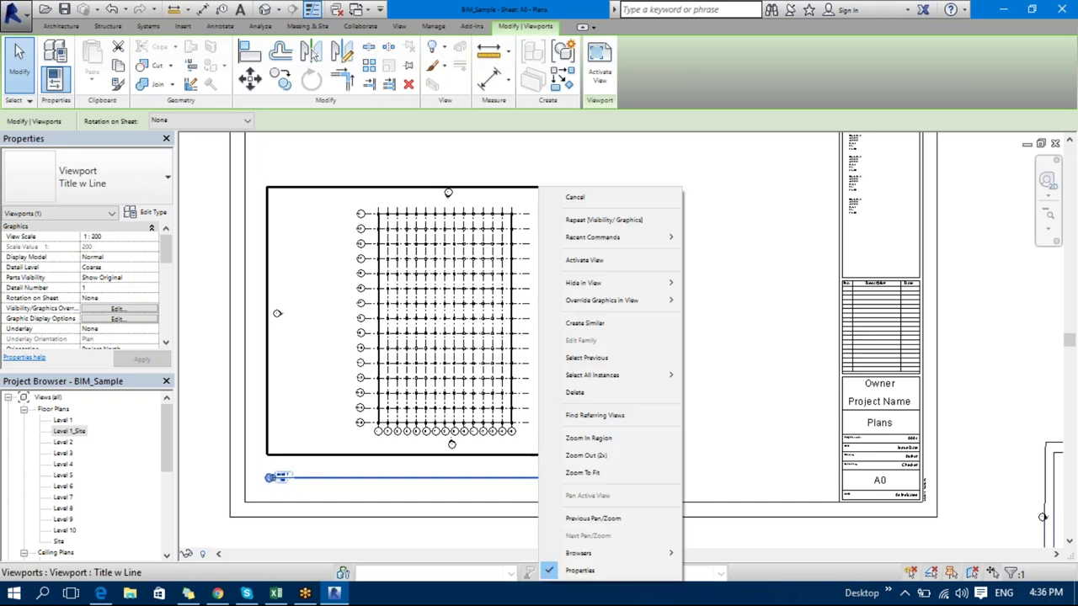
{"action": "left_click", "coordinate": [615, 264]}
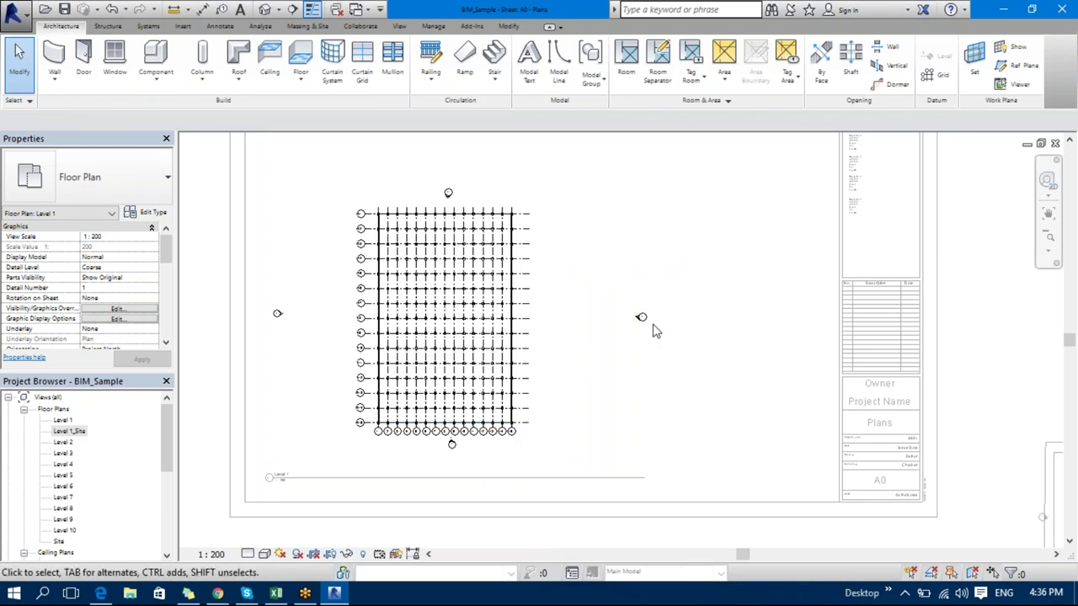
{"action": "left_click_drag", "start_coordinate": [653, 301], "coordinate": [608, 360]}
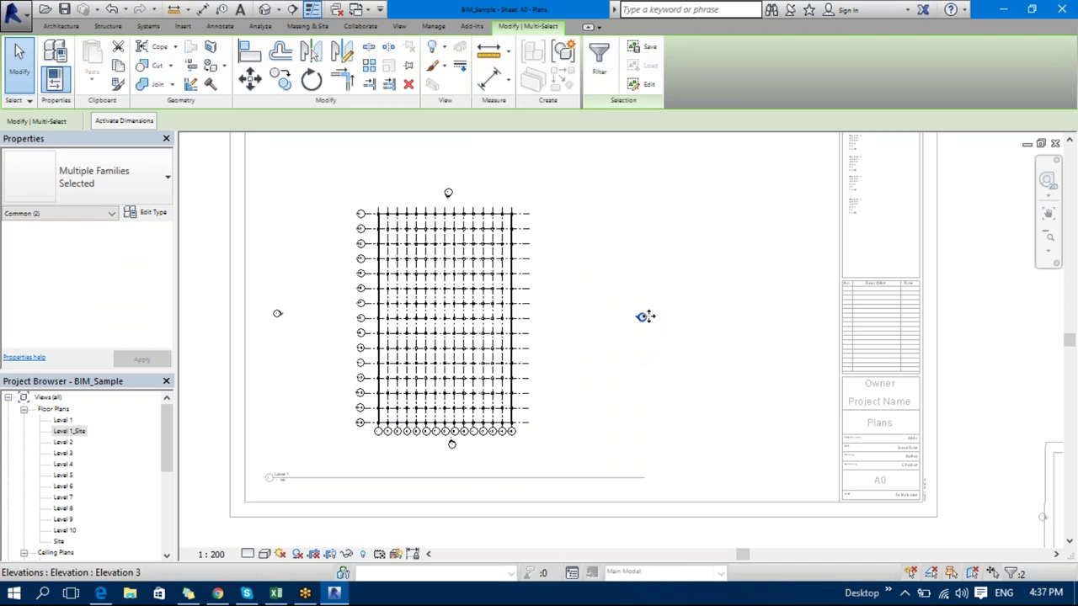
{"action": "right_click", "coordinate": [646, 315]}
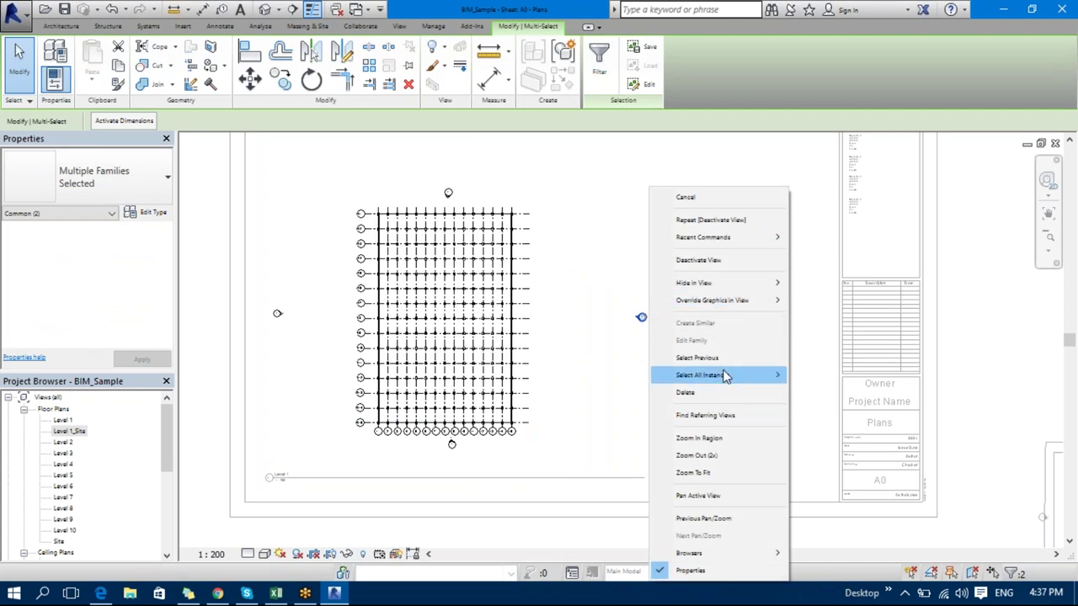
{"action": "mouse_move", "coordinate": [724, 376]}
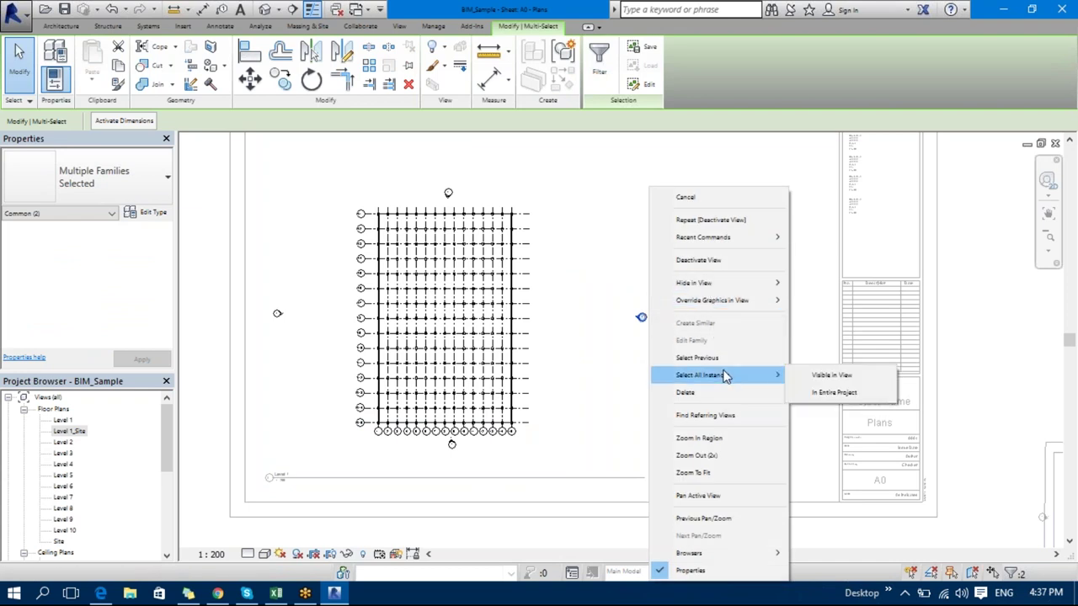
{"action": "left_click", "coordinate": [818, 376]}
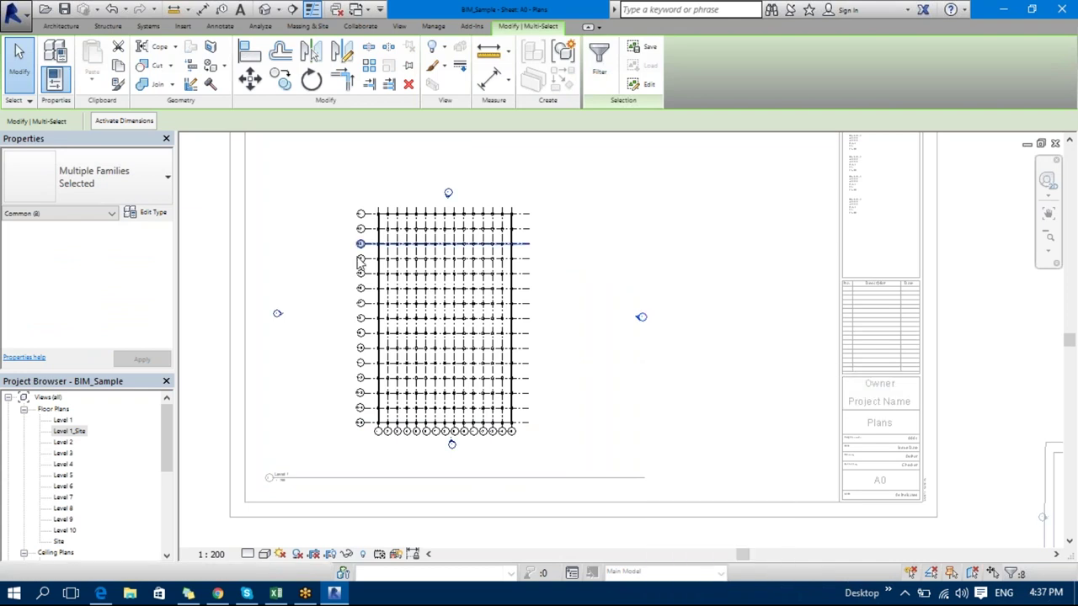
- Hide the selected elevation markers in the Level 1 view
{"action": "right_click", "coordinate": [634, 291]}
{"action": "mouse_move", "coordinate": [689, 283]}
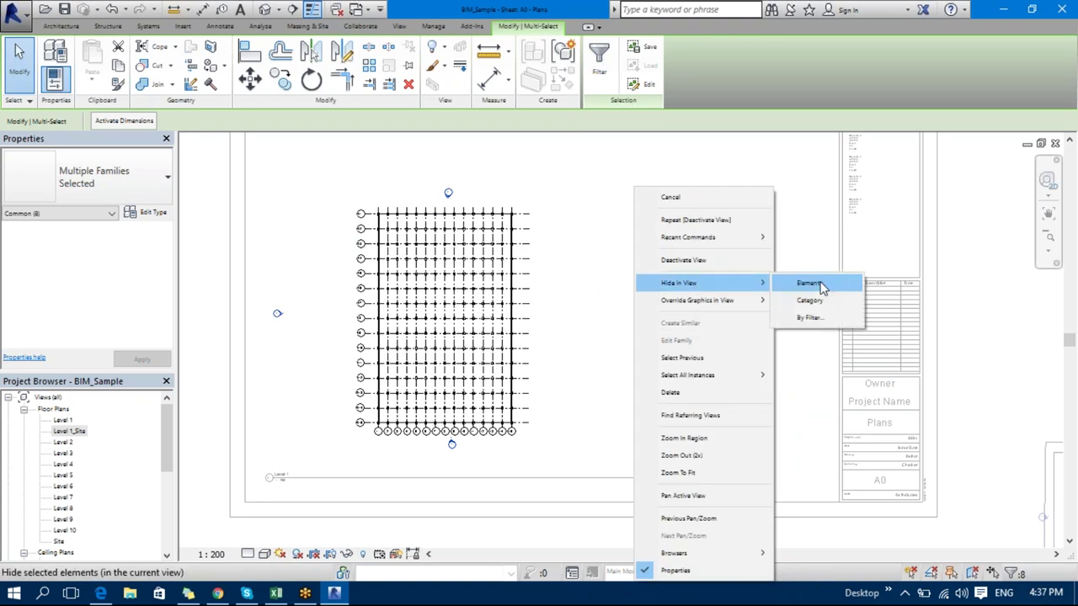
{"action": "left_click", "coordinate": [808, 284]}
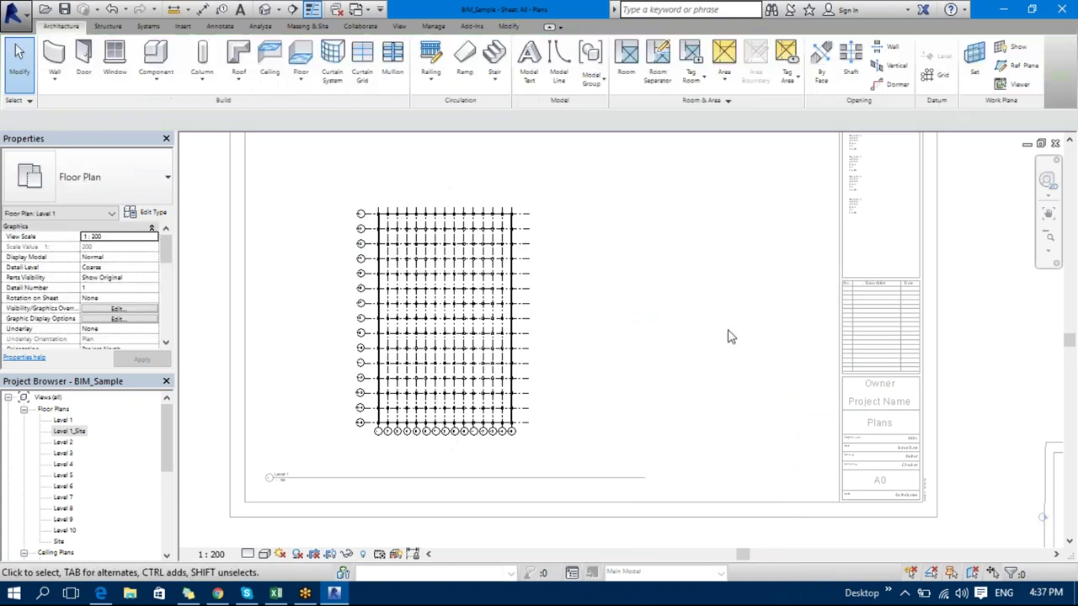
{"action": "middle_click_drag", "start_coordinate": [652, 347], "coordinate": [640, 367]}
{"action": "right_click", "coordinate": [562, 409]}
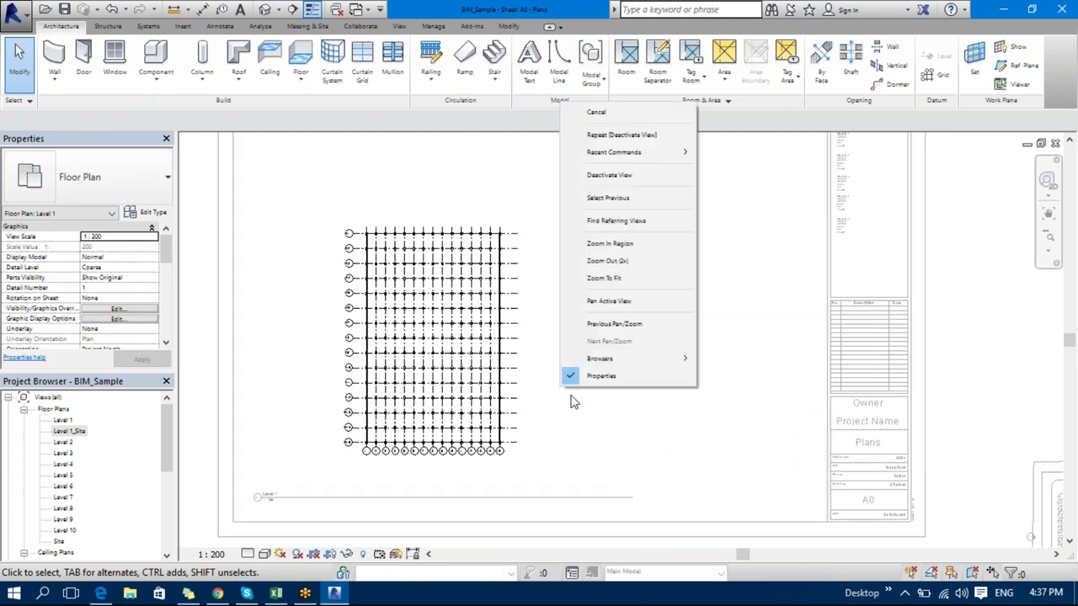
- Deactivate the Level 1 view and trim its title line to the viewport's width beneath the plan
{"action": "left_click", "coordinate": [645, 184]}
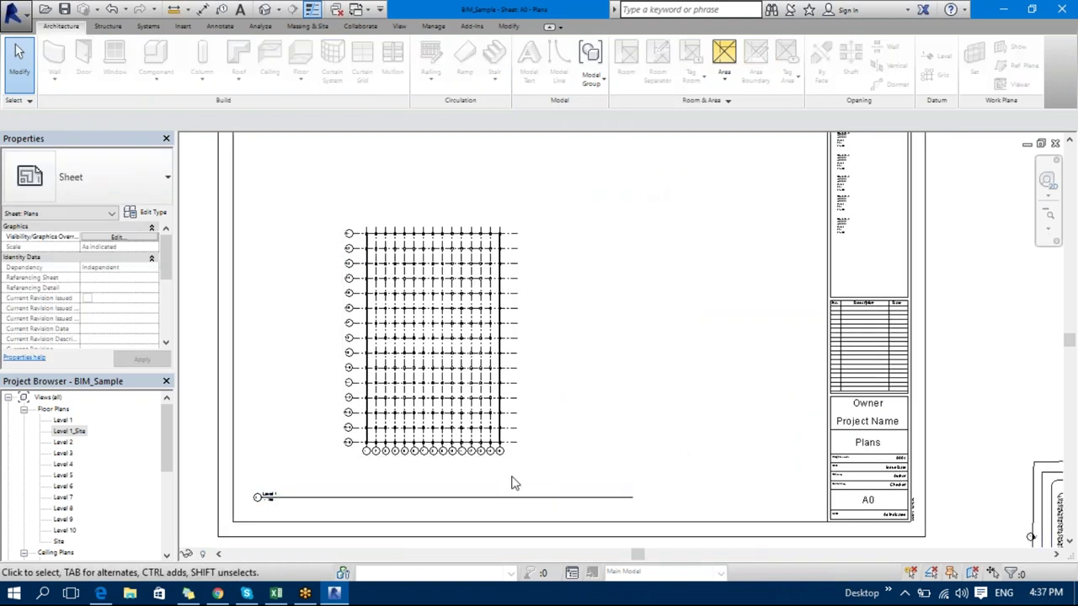
{"action": "left_click", "coordinate": [329, 499]}
{"action": "left_click_drag", "start_coordinate": [330, 499], "coordinate": [414, 469]}
{"action": "left_click_drag", "start_coordinate": [717, 470], "coordinate": [522, 470]}
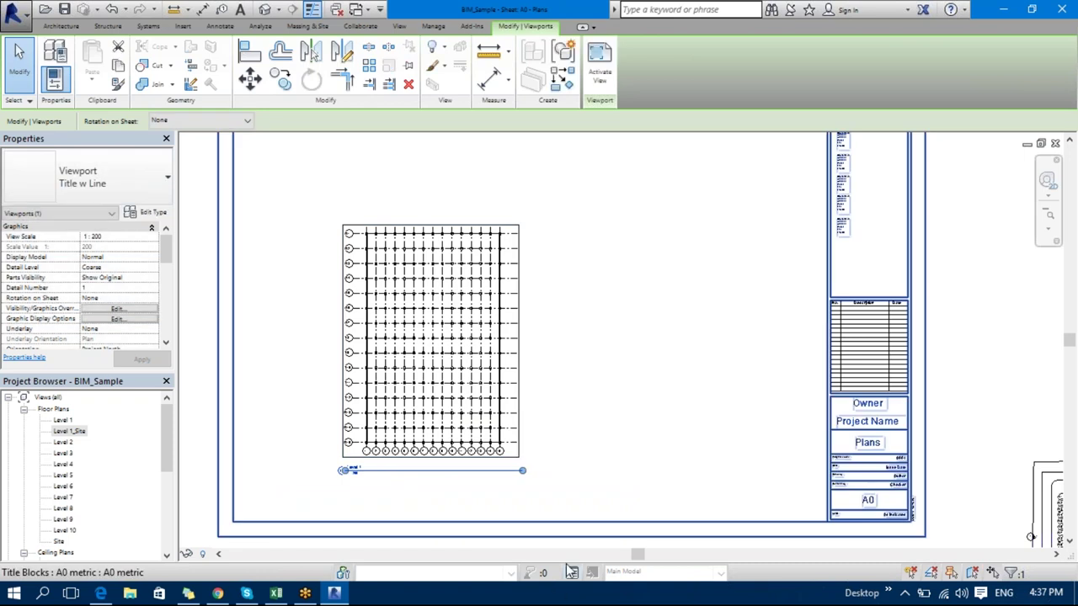
{"action": "scroll", "coordinate": [638, 361], "scroll_direction": "down", "scroll_amount": 3}
{"action": "left_click", "coordinate": [606, 530]}
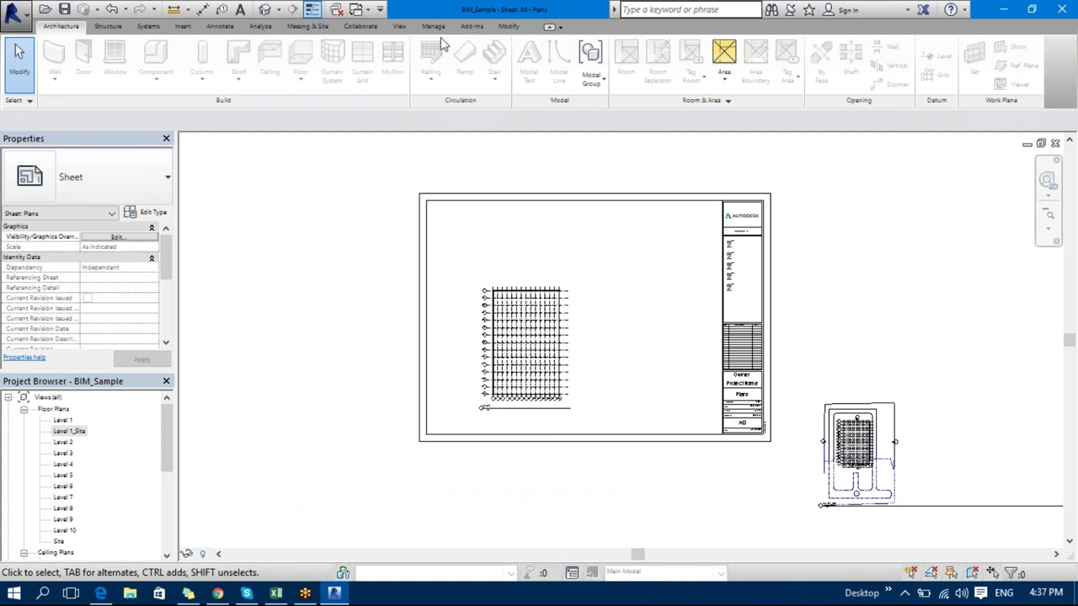
- Create a new guide grid named 100mm on the A0 sheet
{"action": "left_click", "coordinate": [400, 27]}
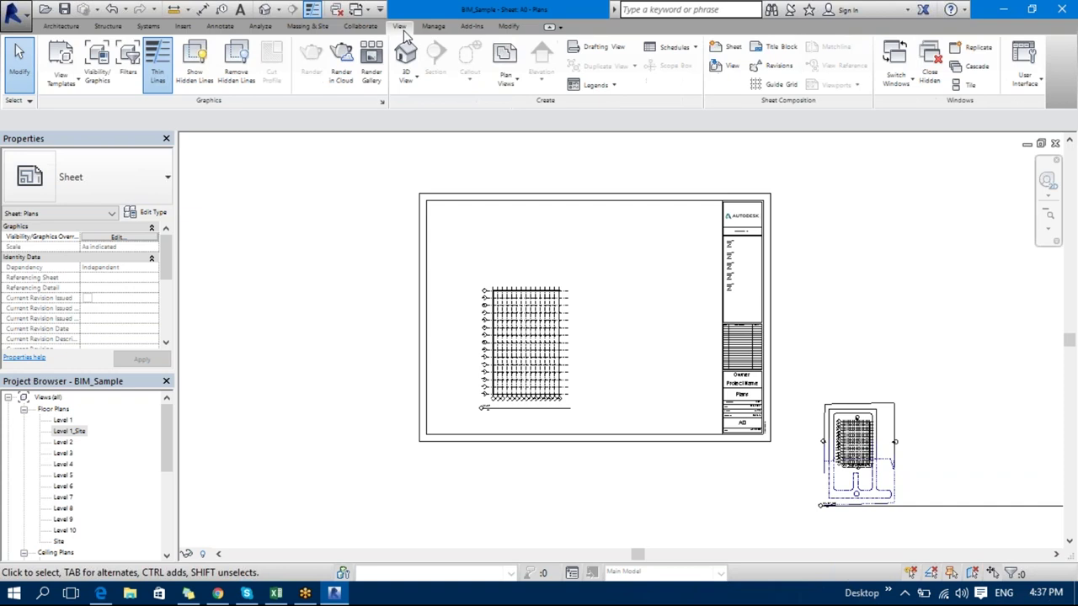
{"action": "left_click", "coordinate": [780, 87]}
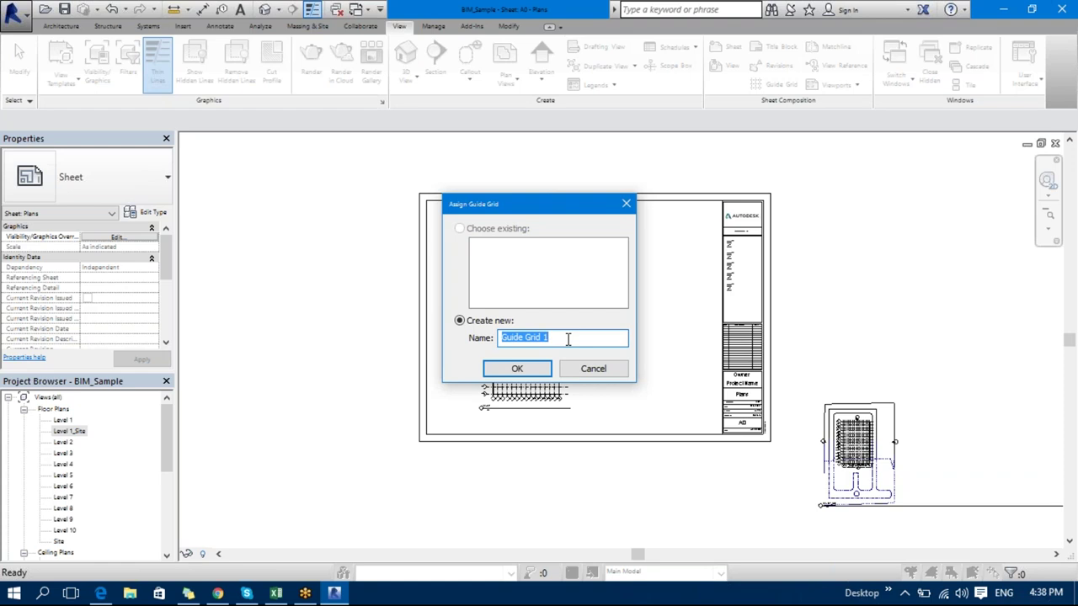
{"action": "type", "text": "10B"}
{"action": "type", "text": "mm"}
{"action": "left_click", "coordinate": [536, 371]}
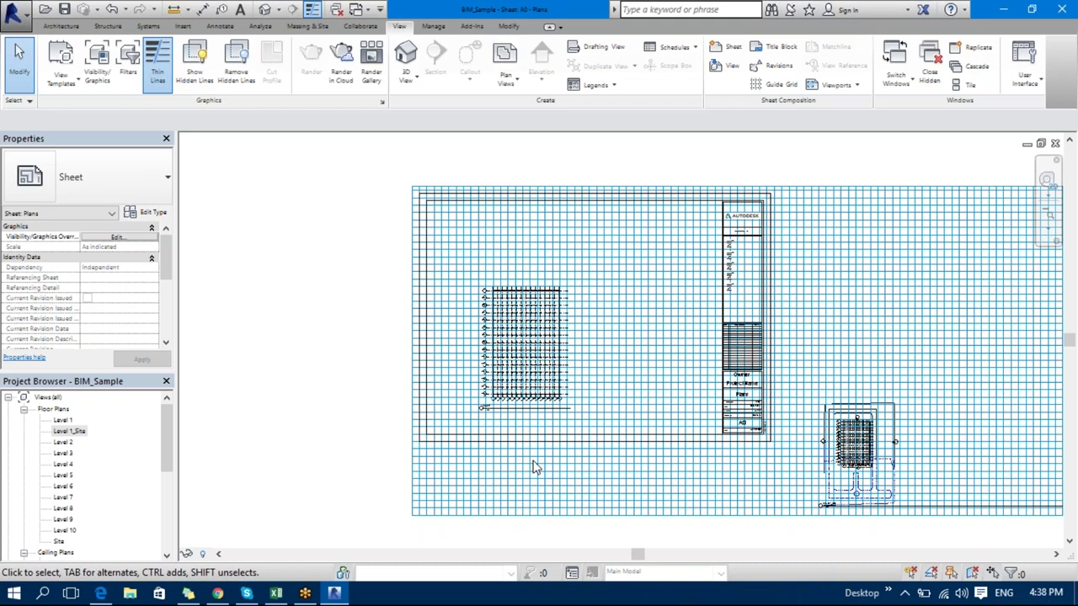
- Create a second guide grid named 500mm and assign it to the A0 sheet
{"action": "middle_click_drag", "start_coordinate": [656, 389], "coordinate": [551, 423]}
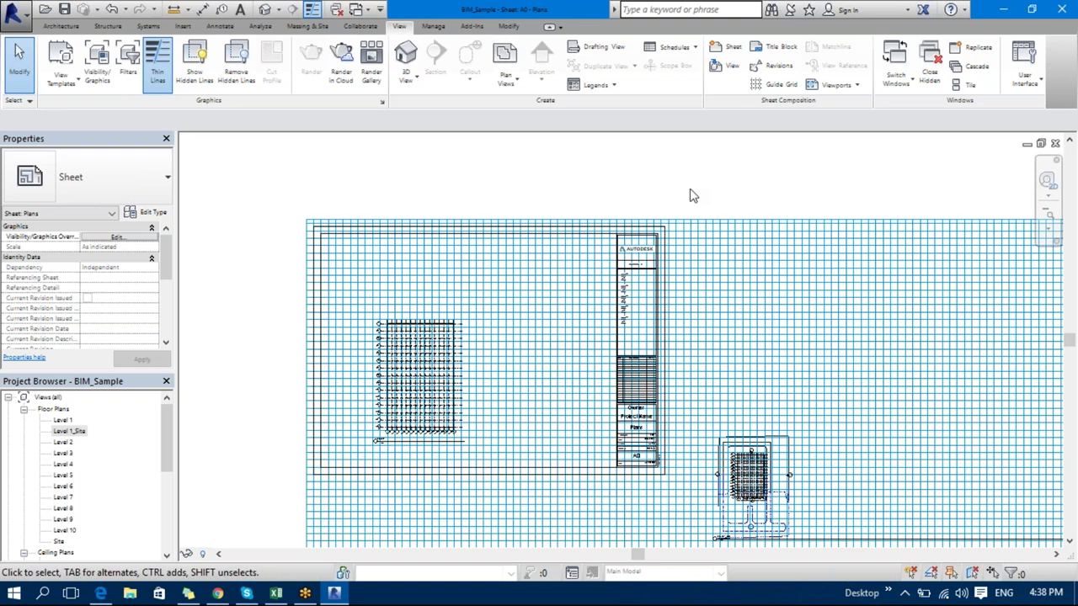
{"action": "left_click", "coordinate": [783, 85]}
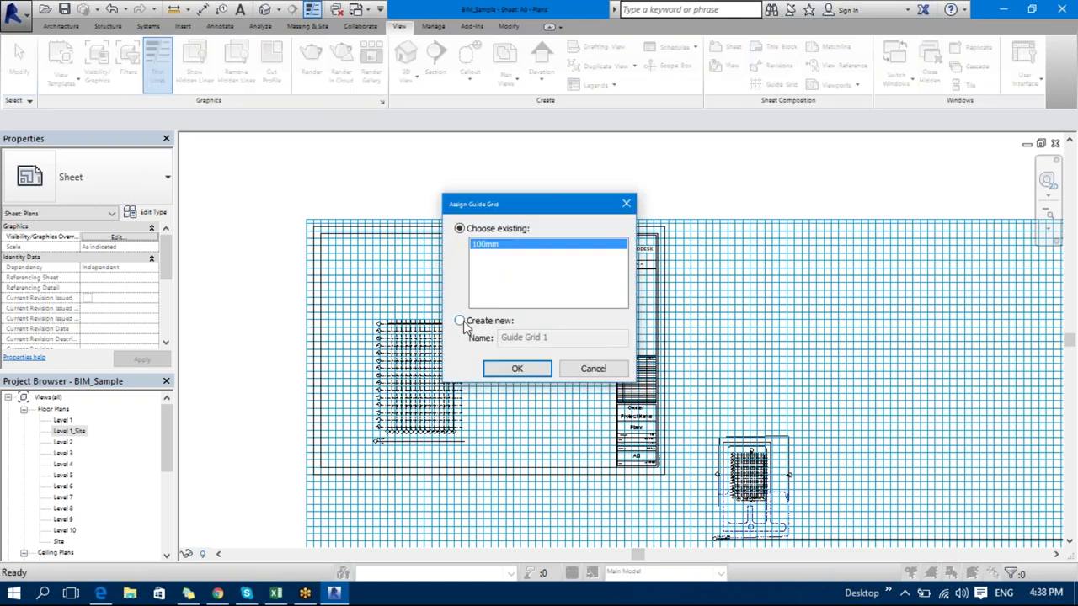
{"action": "left_click", "coordinate": [460, 321]}
{"action": "key", "text": "Tab"}
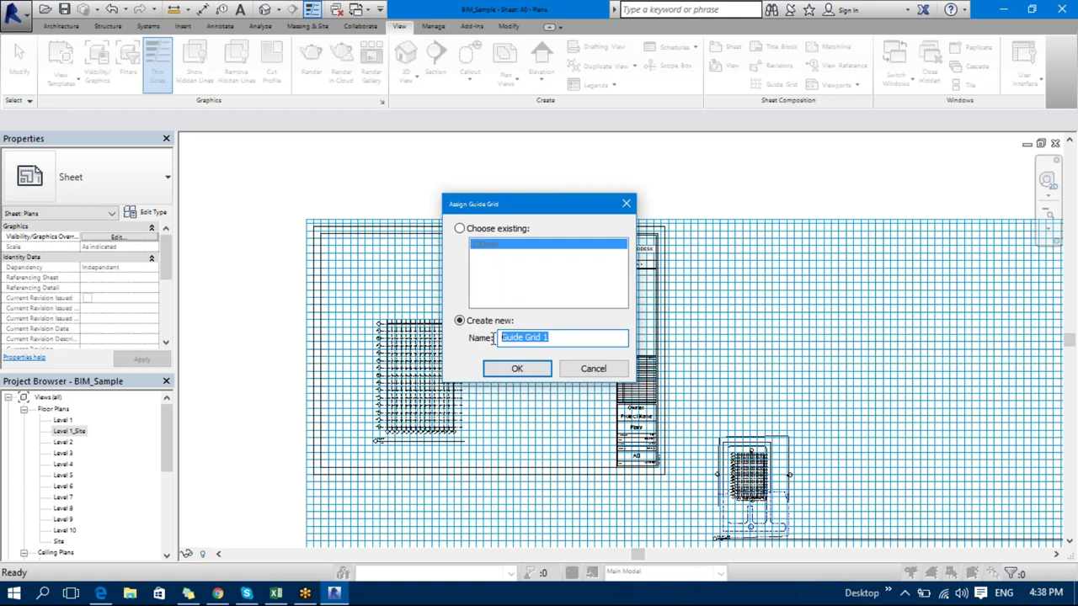
{"action": "type", "text": "500mm"}
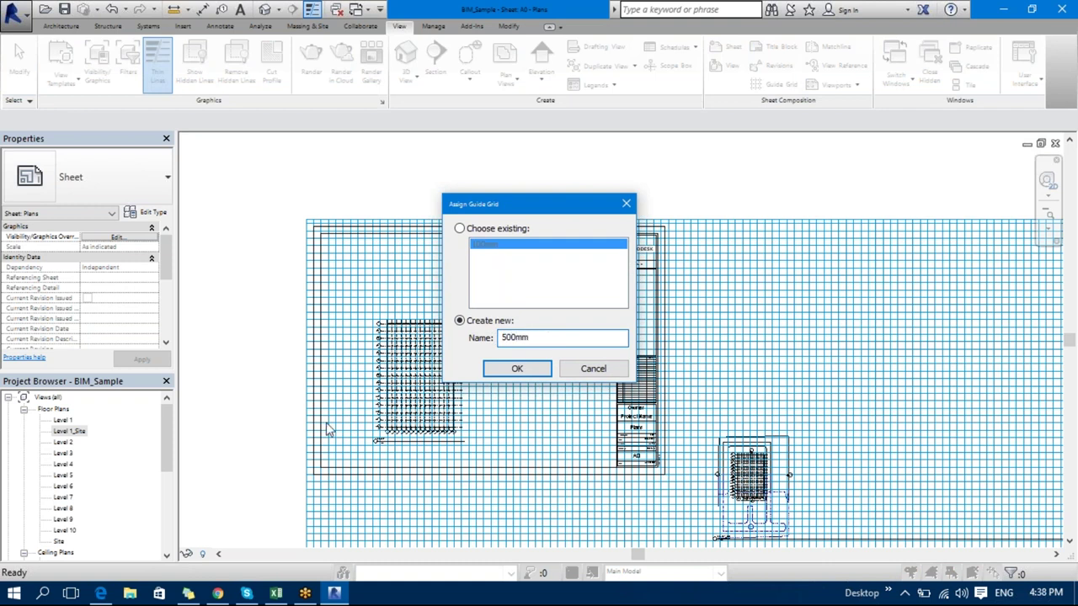
{"action": "left_click", "coordinate": [500, 371]}
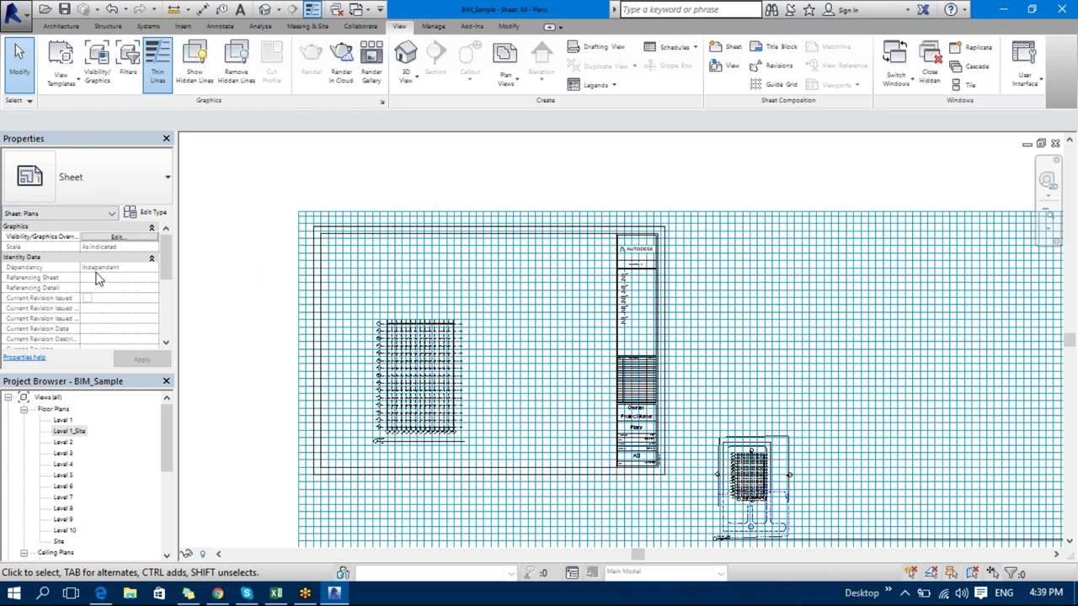
{"action": "left_click_drag", "start_coordinate": [165, 251], "coordinate": [162, 312]}
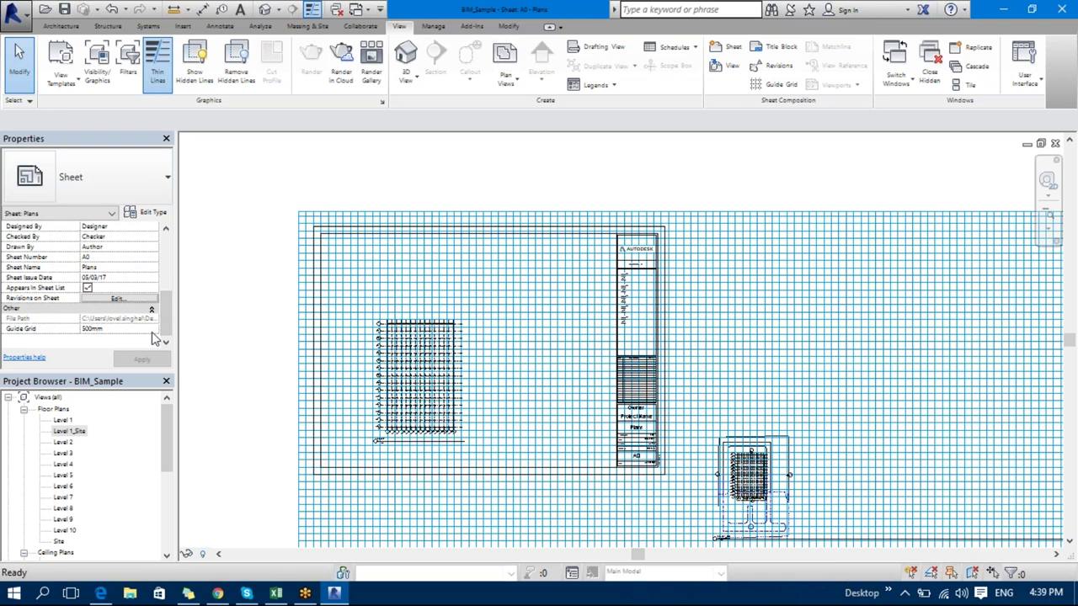
- Switch the sheet's Guide Grid property to 100mm, then back to 500mm
{"action": "left_click", "coordinate": [154, 333]}
{"action": "left_click", "coordinate": [153, 332]}
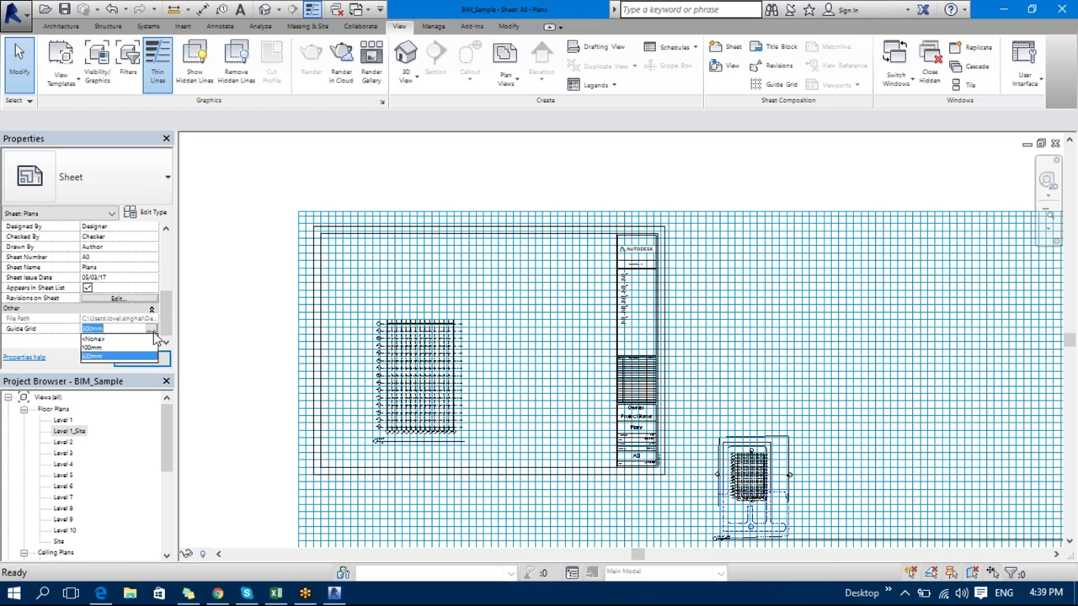
{"action": "left_click", "coordinate": [105, 348]}
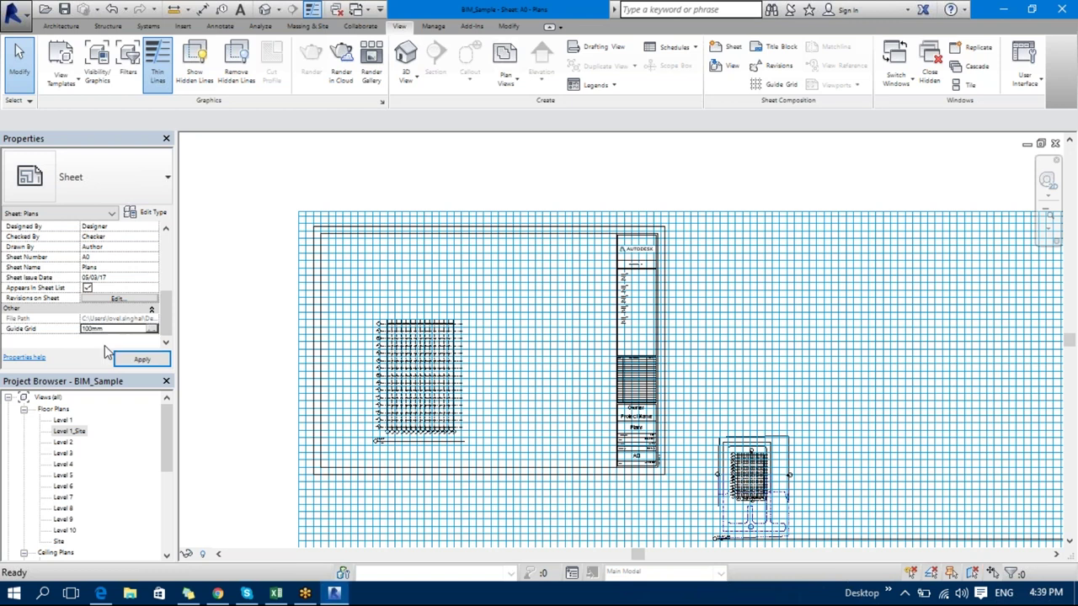
{"action": "left_click", "coordinate": [142, 359]}
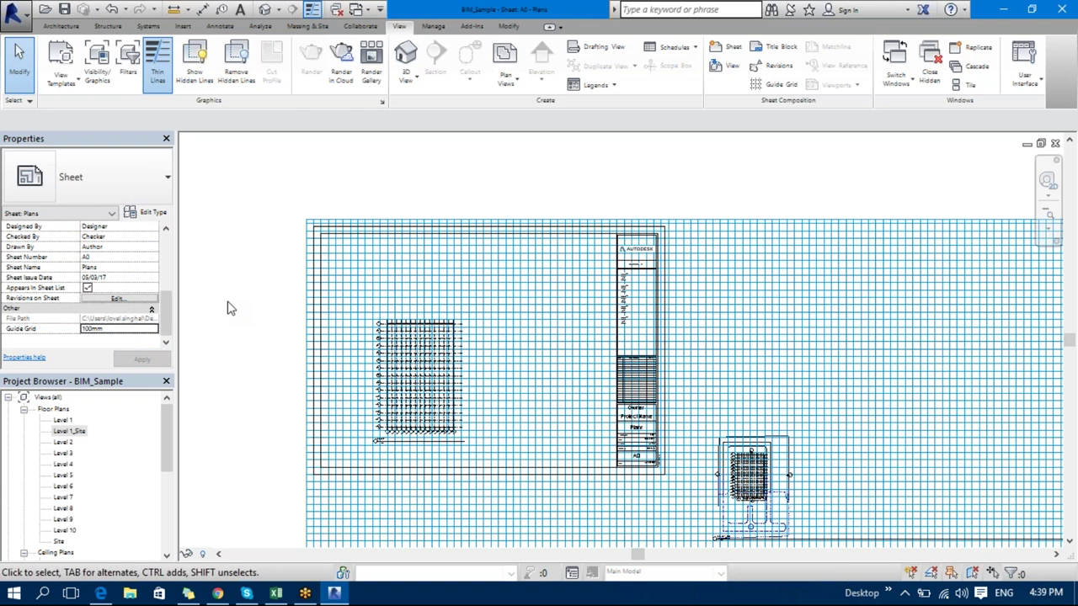
{"action": "scroll", "coordinate": [227, 308], "scroll_direction": "down", "scroll_amount": 3}
{"action": "scroll", "coordinate": [300, 378], "scroll_direction": "up", "scroll_amount": 7}
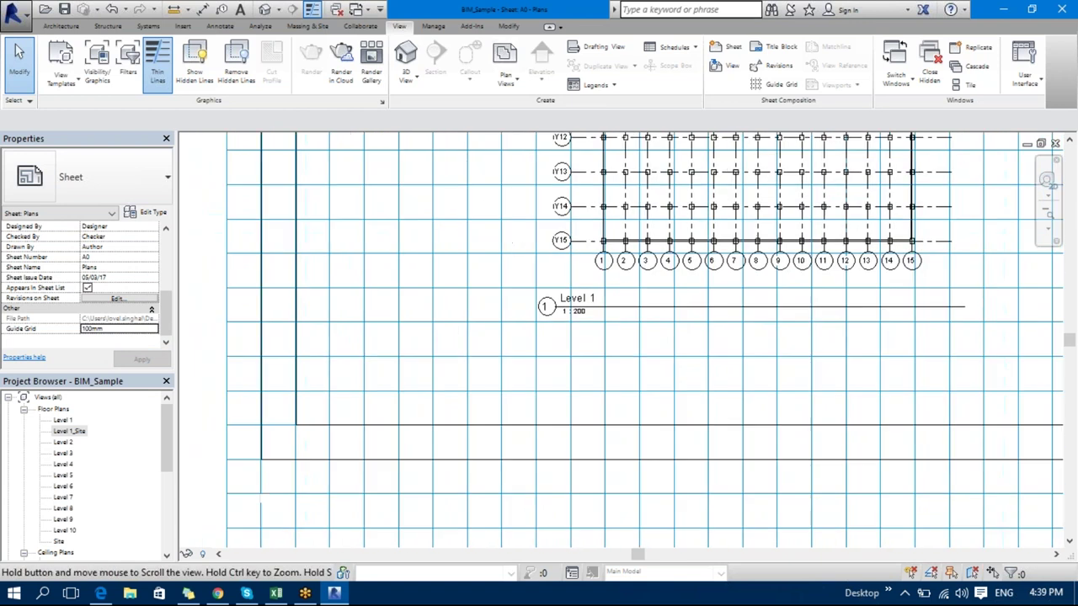
{"action": "left_click", "coordinate": [152, 328]}
{"action": "left_click", "coordinate": [111, 356]}
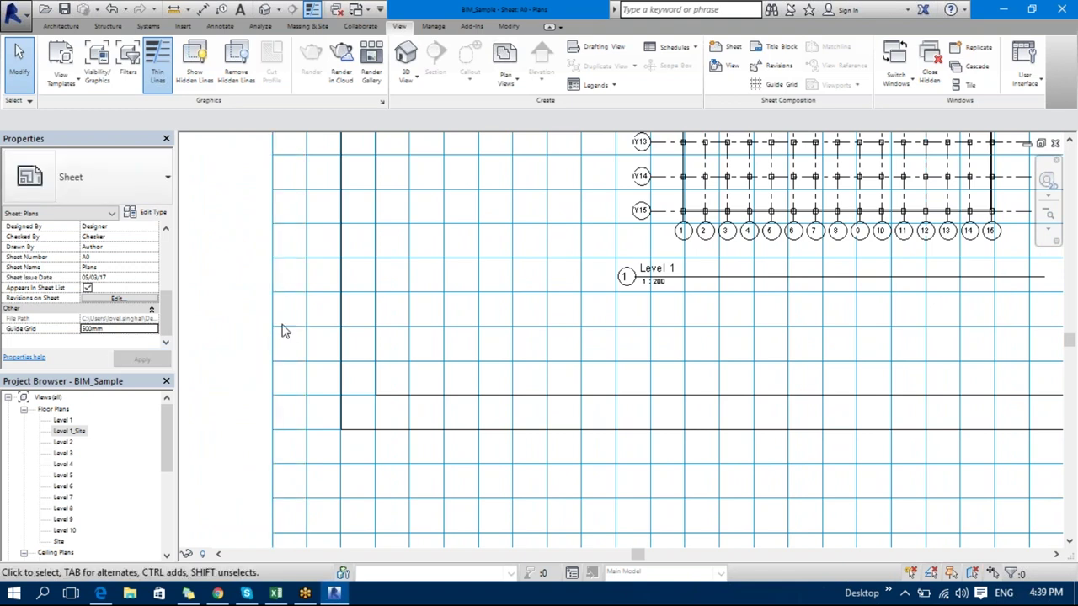
- Change the 500mm guide grid's Guide Spacing from 25 mm to 500 mm
{"action": "left_click", "coordinate": [276, 330]}
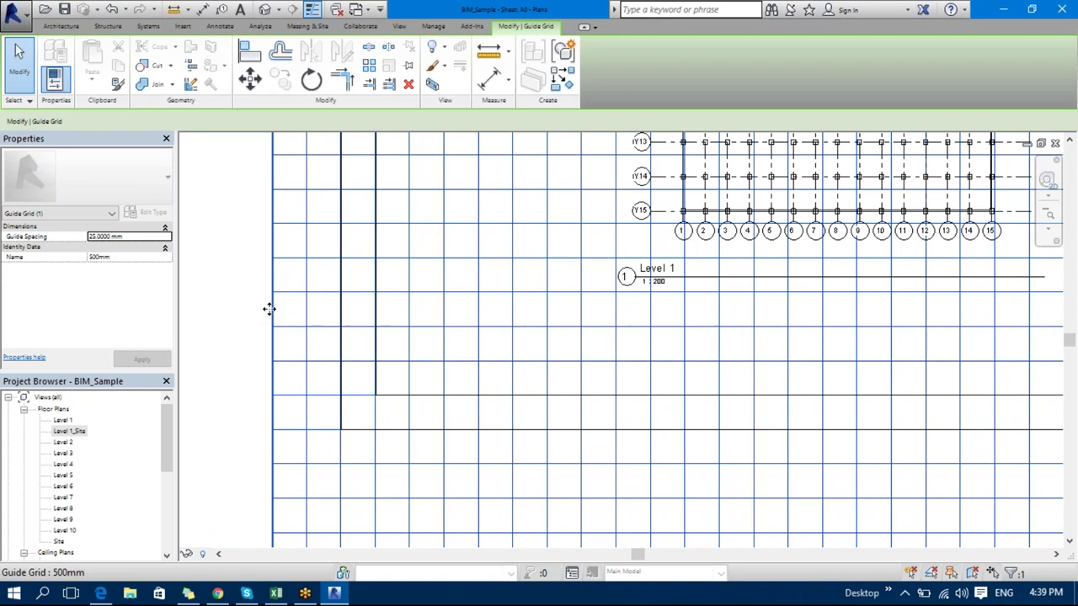
{"action": "left_click", "coordinate": [235, 319]}
{"action": "scroll", "coordinate": [172, 267], "scroll_direction": "down", "scroll_amount": 5}
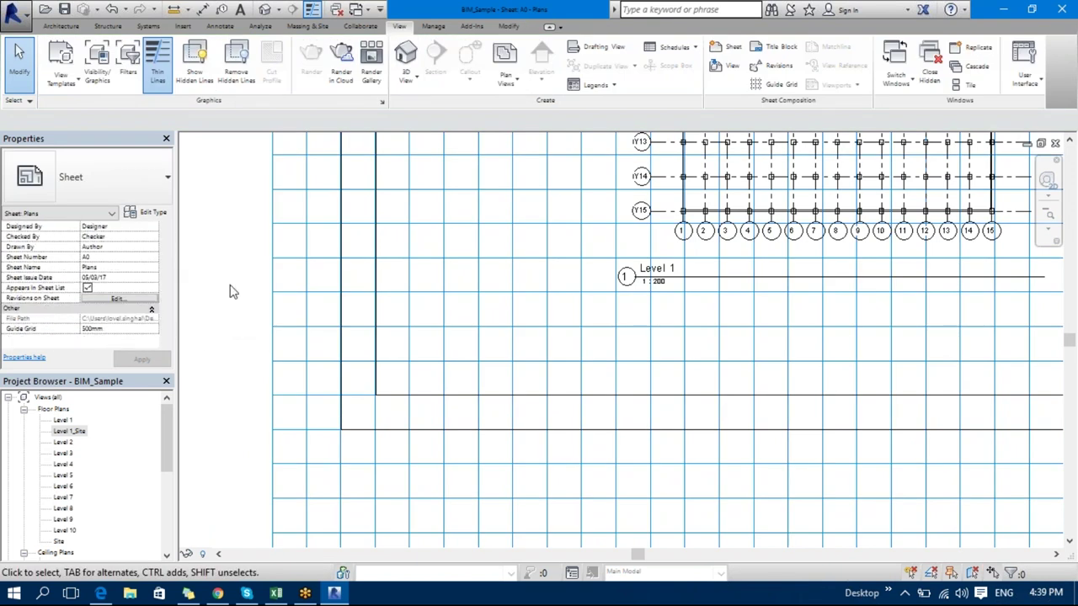
{"action": "left_click", "coordinate": [272, 271]}
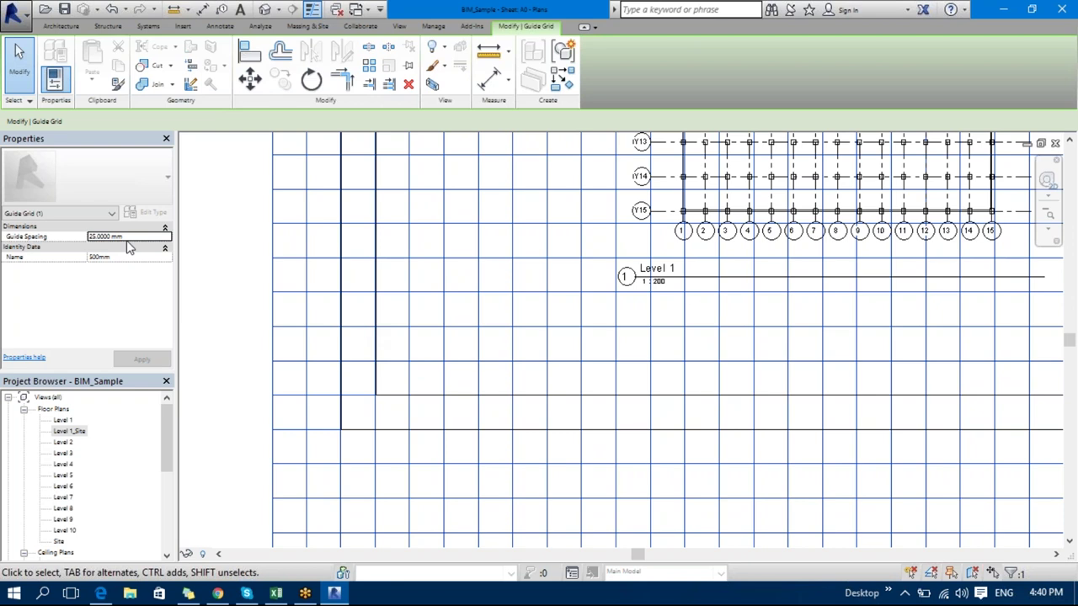
{"action": "left_click", "coordinate": [133, 238]}
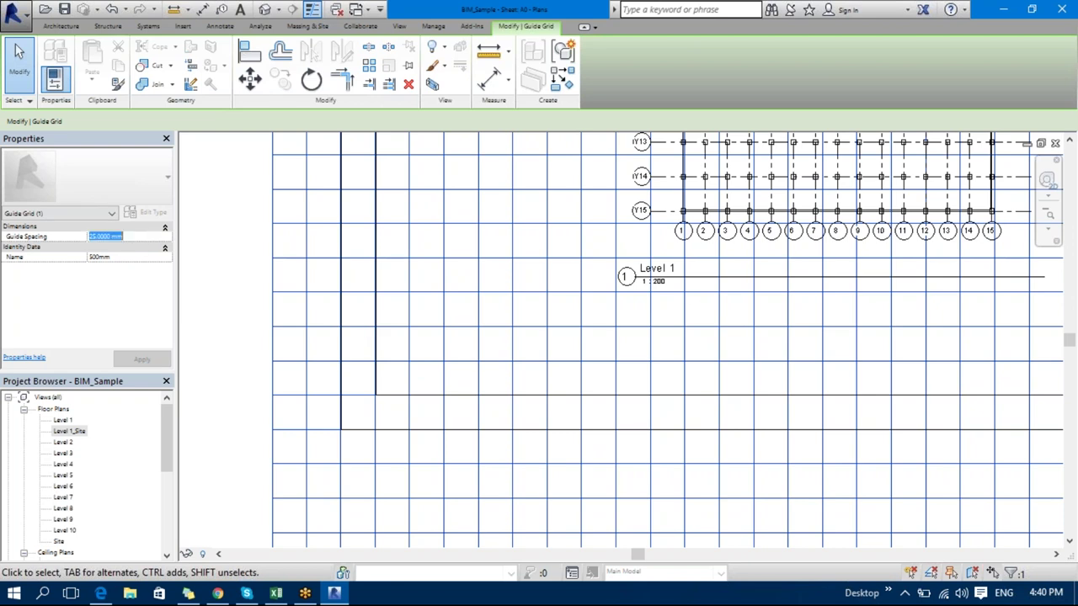
{"action": "type", "text": "500"}
{"action": "key", "text": "Return"}
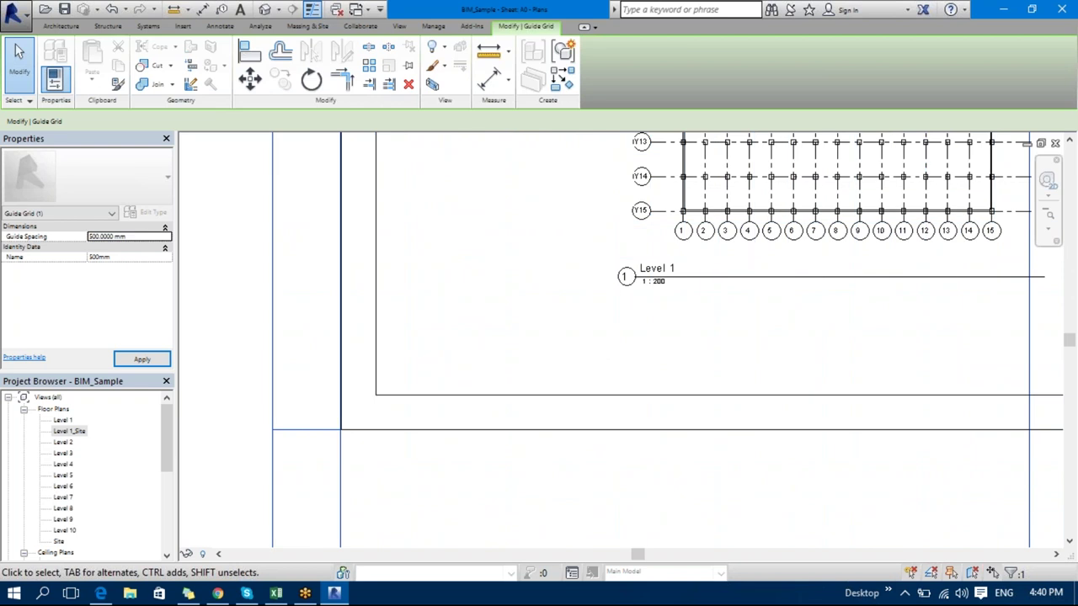
{"action": "left_click", "coordinate": [257, 320]}
{"action": "scroll", "coordinate": [258, 324], "scroll_direction": "down", "scroll_amount": 5}
{"action": "middle_click_drag", "start_coordinate": [258, 349], "coordinate": [345, 370]}
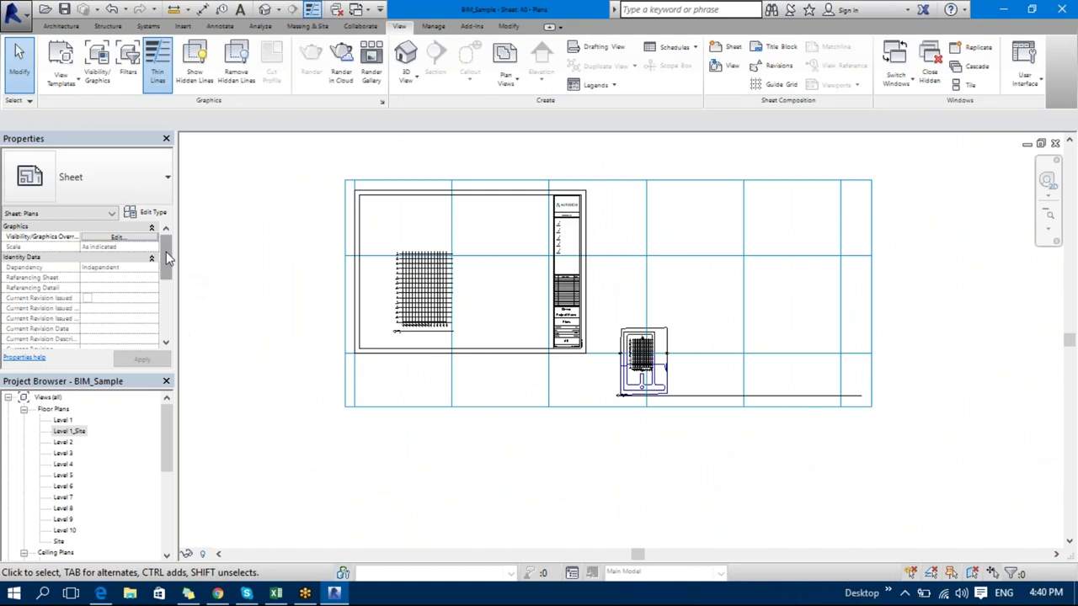
- Switch the A0 sheet's Guide Grid property to 100mm
{"action": "scroll", "coordinate": [153, 345], "scroll_direction": "down", "scroll_amount": 5}
{"action": "left_click", "coordinate": [151, 329]}
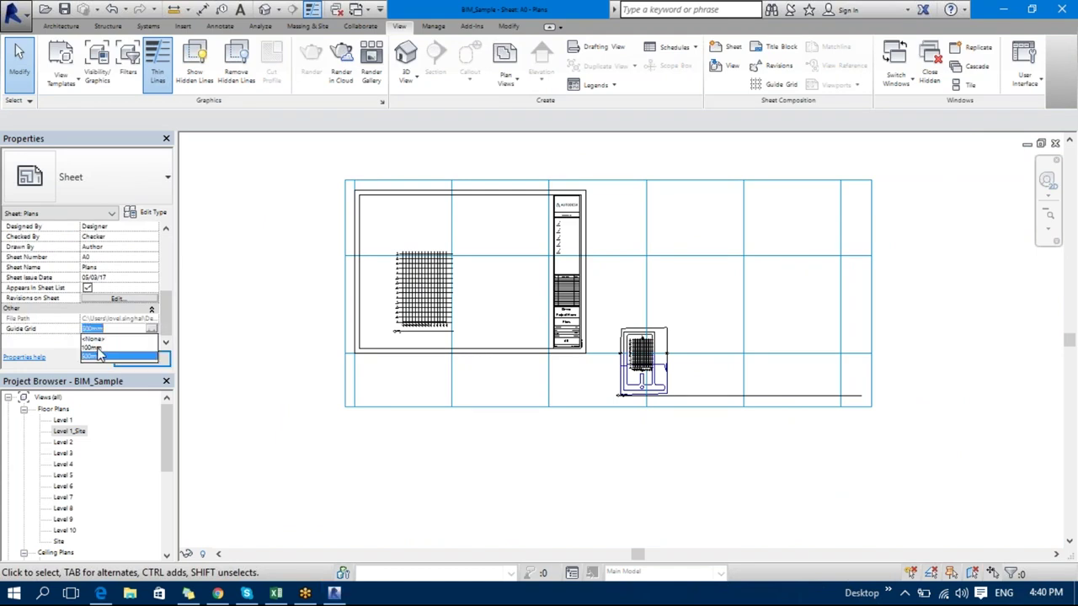
{"action": "left_click", "coordinate": [138, 358]}
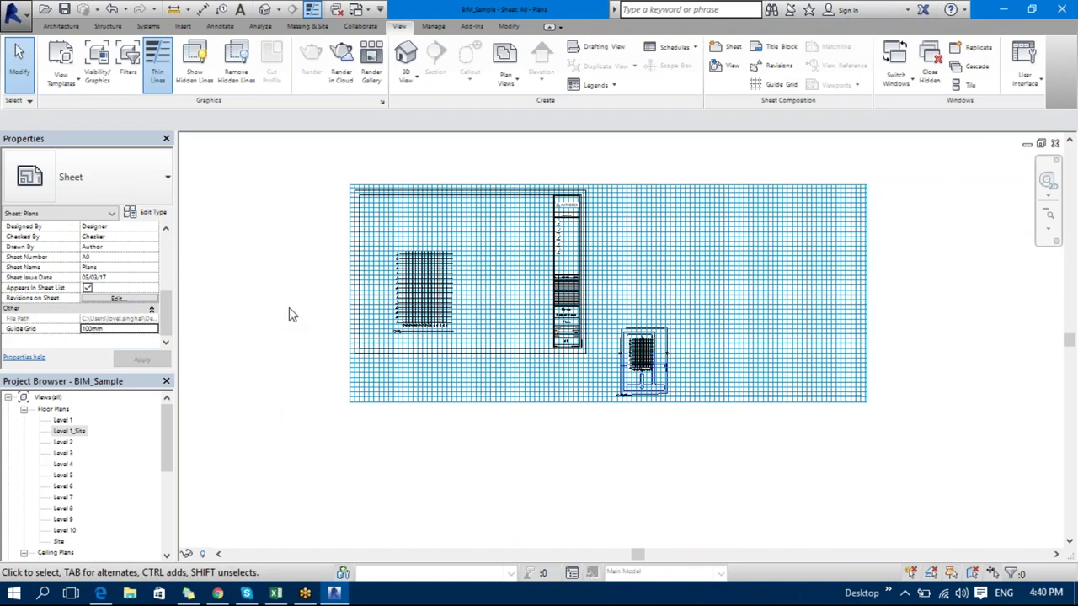
{"action": "left_click", "coordinate": [352, 273]}
{"action": "scroll", "coordinate": [352, 274], "scroll_direction": "up", "scroll_amount": 3}
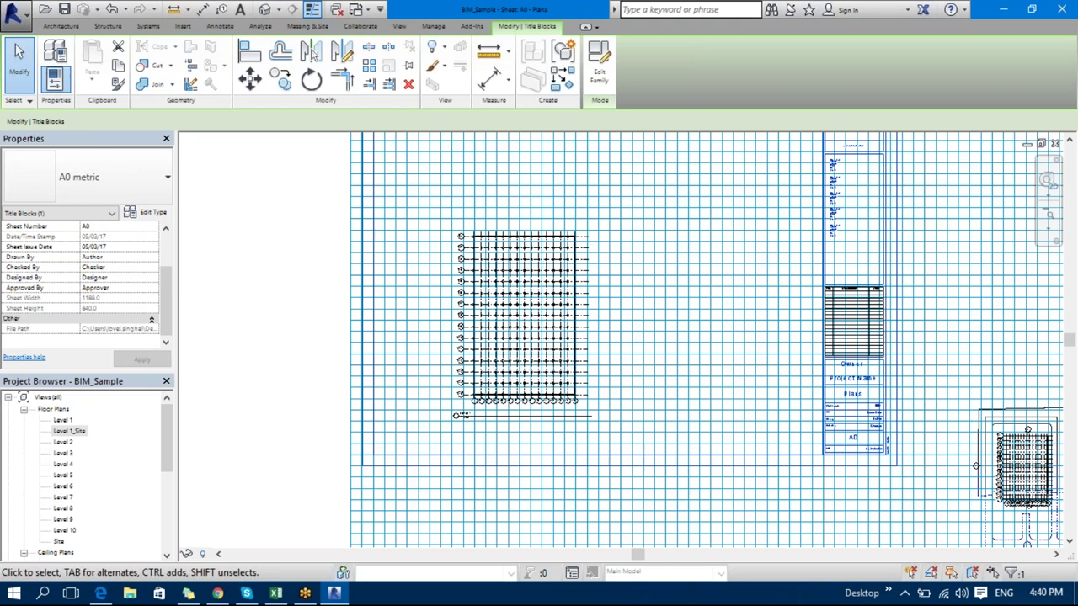
{"action": "left_click", "coordinate": [324, 397]}
- Set the 100mm guide grid's Guide Spacing to 100 mm
{"action": "left_click", "coordinate": [350, 370]}
{"action": "left_click", "coordinate": [130, 247]}
{"action": "left_click", "coordinate": [132, 236]}
{"action": "type", "text": "100"}
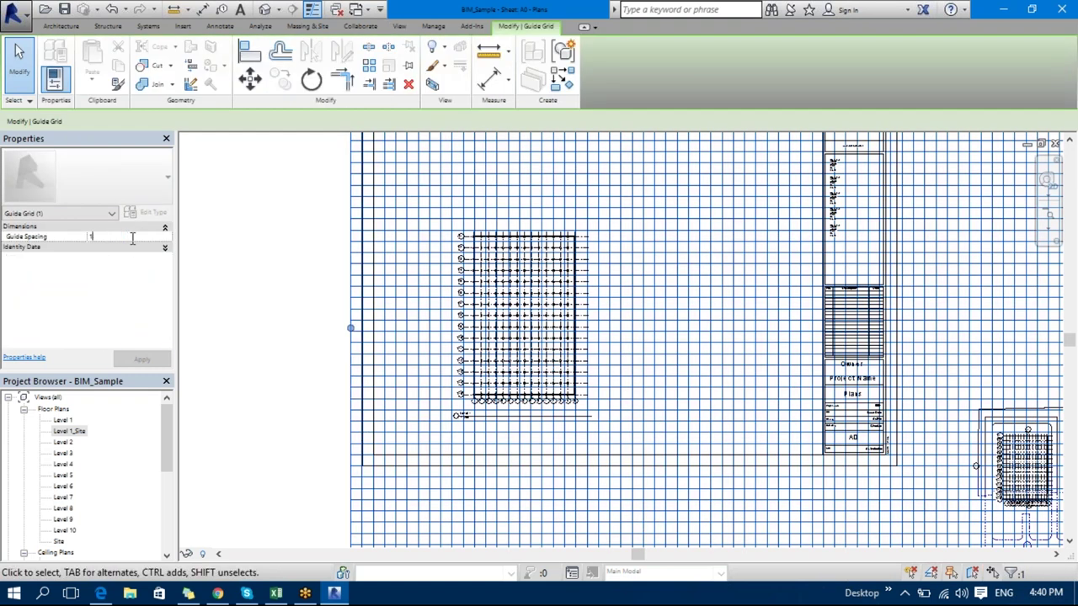
{"action": "key", "text": "Return"}
{"action": "key", "text": "Escape"}
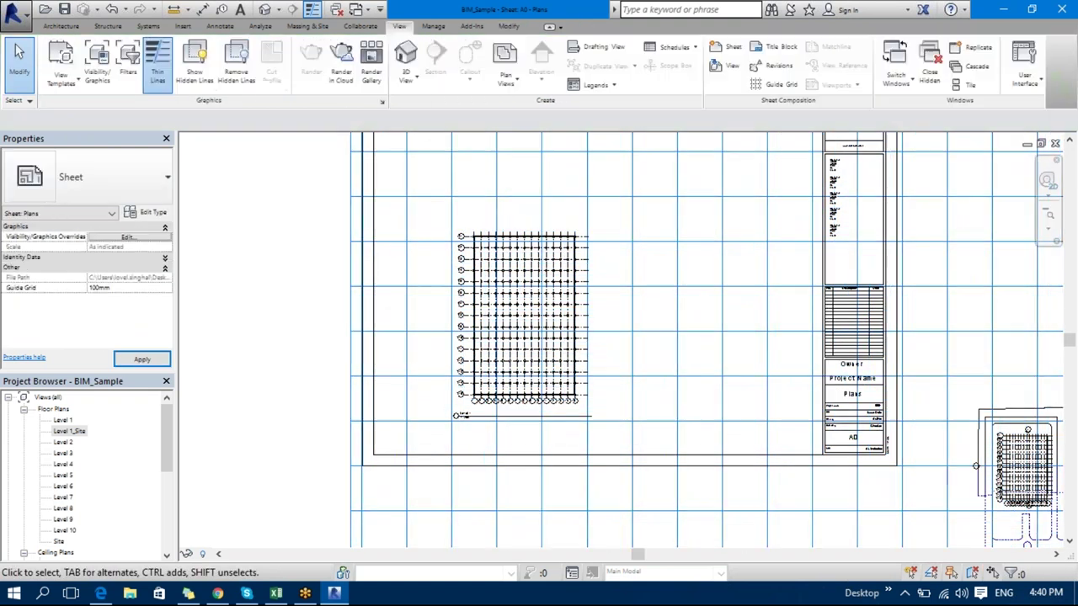
- Lower the 100mm guide grid's top edge slightly
{"action": "scroll", "coordinate": [282, 284], "scroll_direction": "down", "scroll_amount": 4}
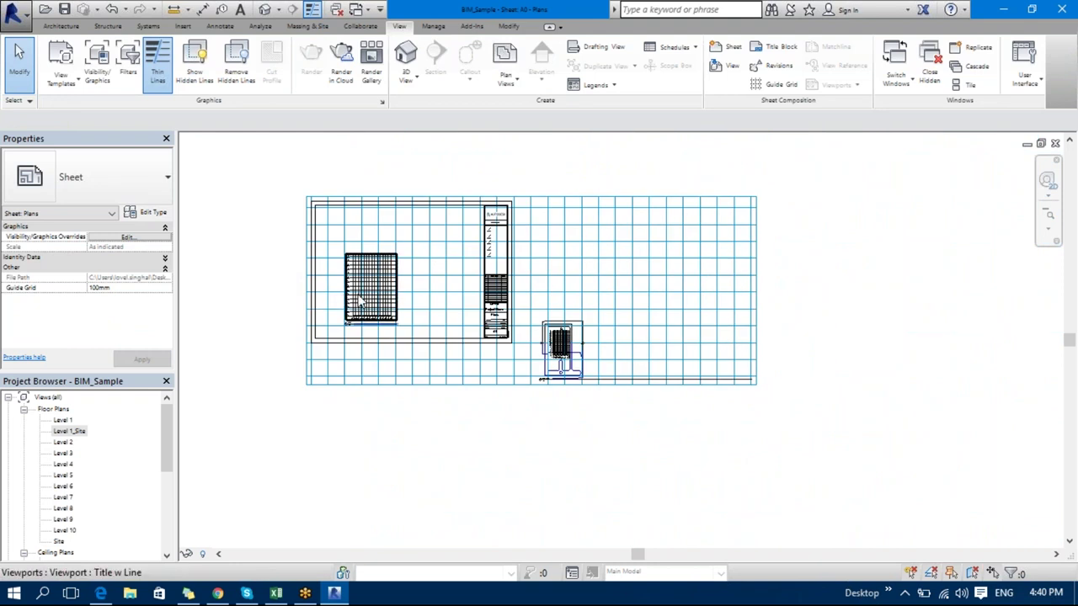
{"action": "left_click", "coordinate": [648, 209]}
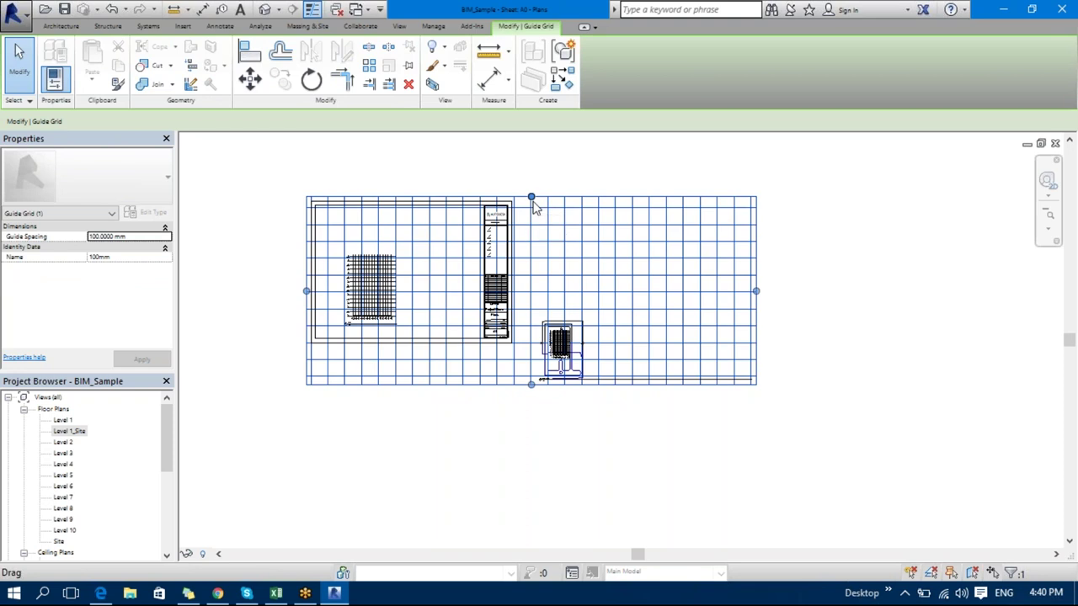
{"action": "left_click_drag", "start_coordinate": [531, 199], "coordinate": [532, 204]}
- Pull the guide grid's right, bottom and left edges inward to the sheet border
{"action": "left_click_drag", "start_coordinate": [755, 296], "coordinate": [483, 295]}
{"action": "left_click_drag", "start_coordinate": [394, 386], "coordinate": [396, 339]}
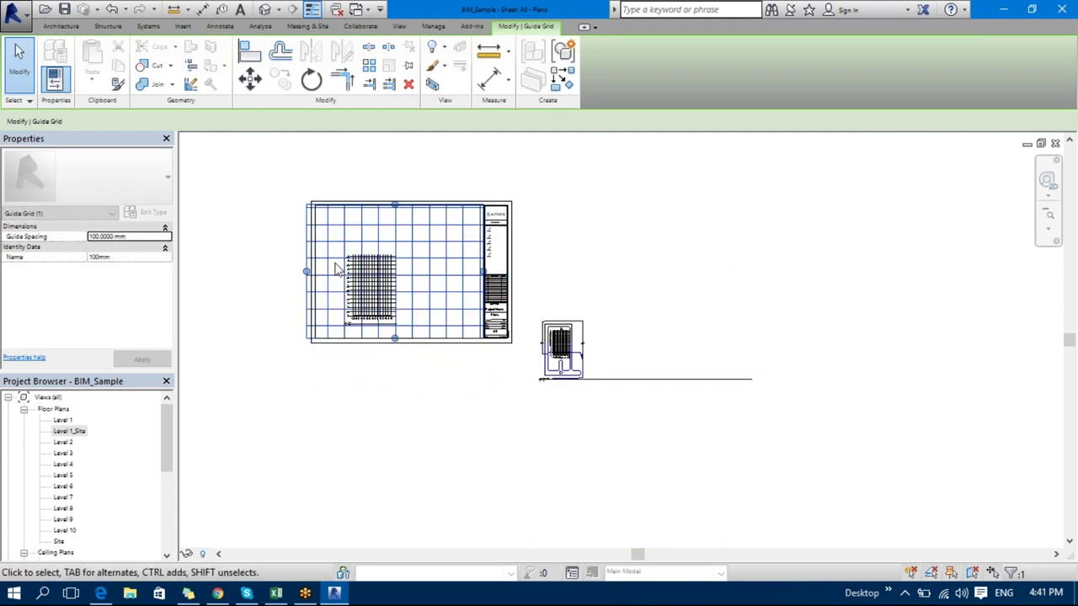
{"action": "left_click_drag", "start_coordinate": [307, 272], "coordinate": [314, 272]}
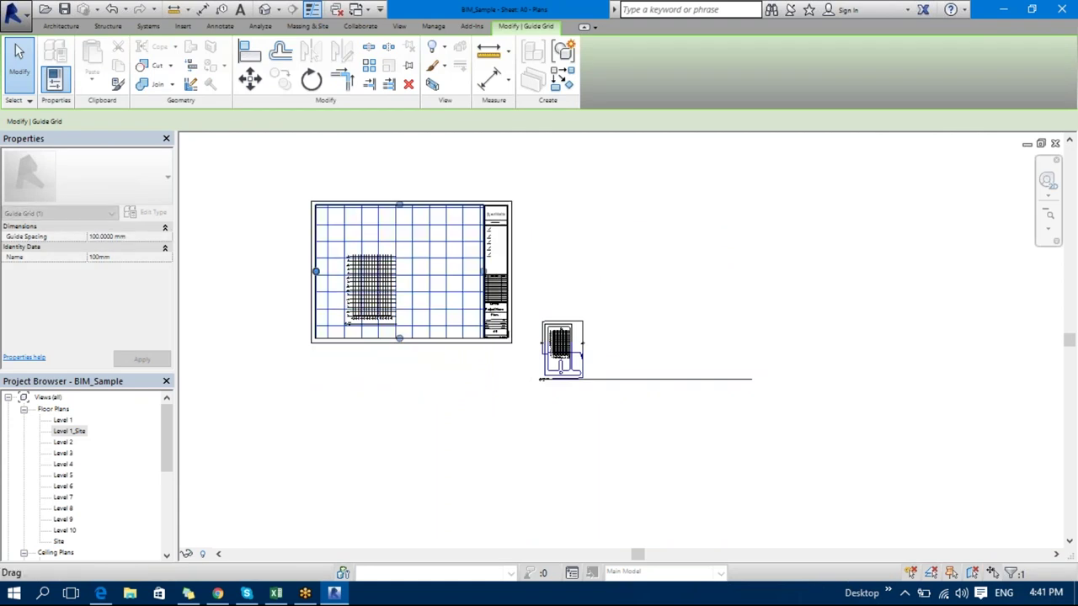
{"action": "left_click", "coordinate": [336, 423]}
{"action": "scroll", "coordinate": [308, 318], "scroll_direction": "up", "scroll_amount": 4}
{"action": "middle_click_drag", "start_coordinate": [403, 326], "coordinate": [442, 316]}
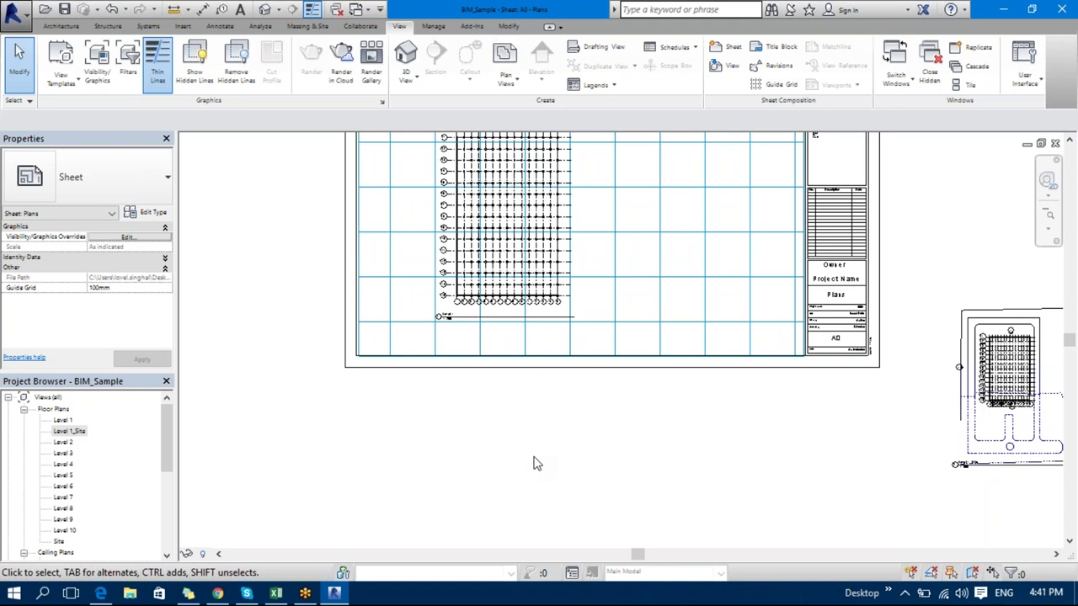
- Snap the Level 1 viewport to the grid and place the site viewport beside it
{"action": "middle_click_drag", "start_coordinate": [471, 464], "coordinate": [482, 538]}
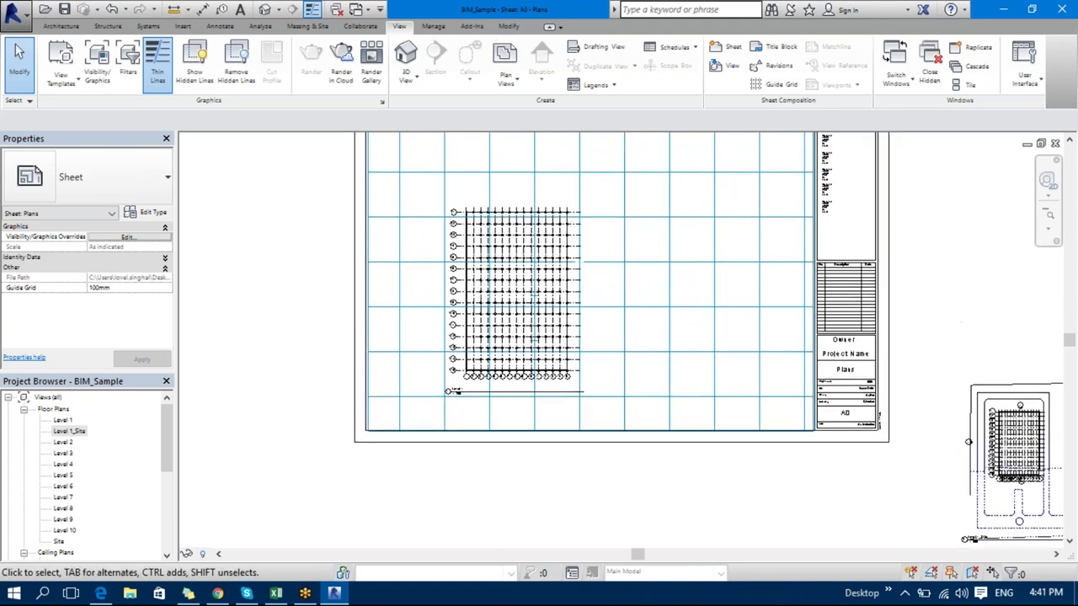
{"action": "left_click", "coordinate": [498, 361]}
{"action": "left_click_drag", "start_coordinate": [502, 330], "coordinate": [455, 355]}
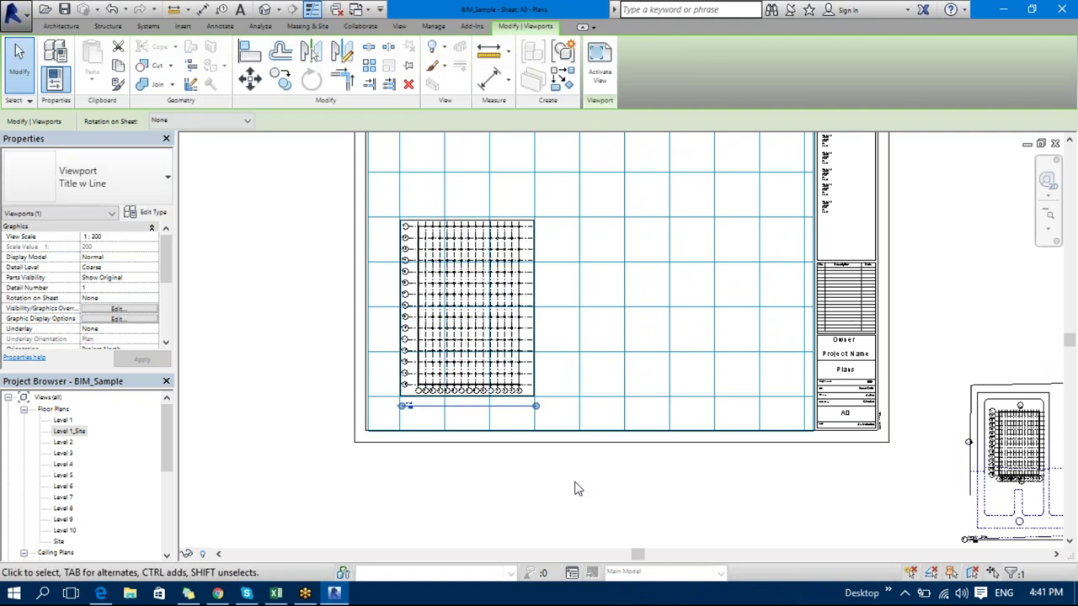
{"action": "scroll", "coordinate": [791, 488], "scroll_direction": "right", "scroll_amount": 3, "text": "shift"}
{"action": "left_click", "coordinate": [833, 486]}
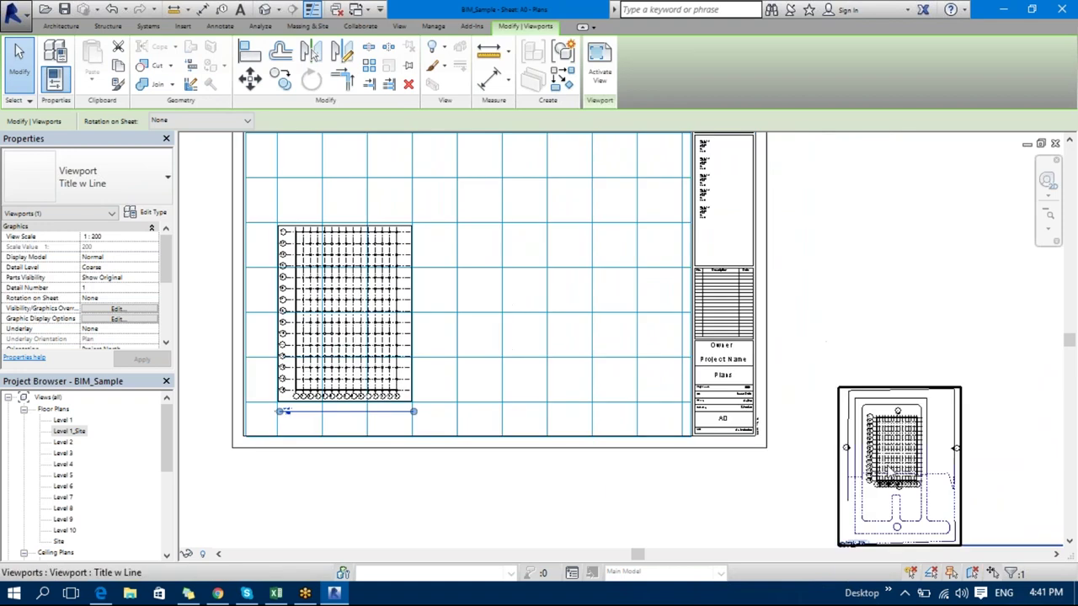
{"action": "left_click_drag", "start_coordinate": [890, 466], "coordinate": [481, 329]}
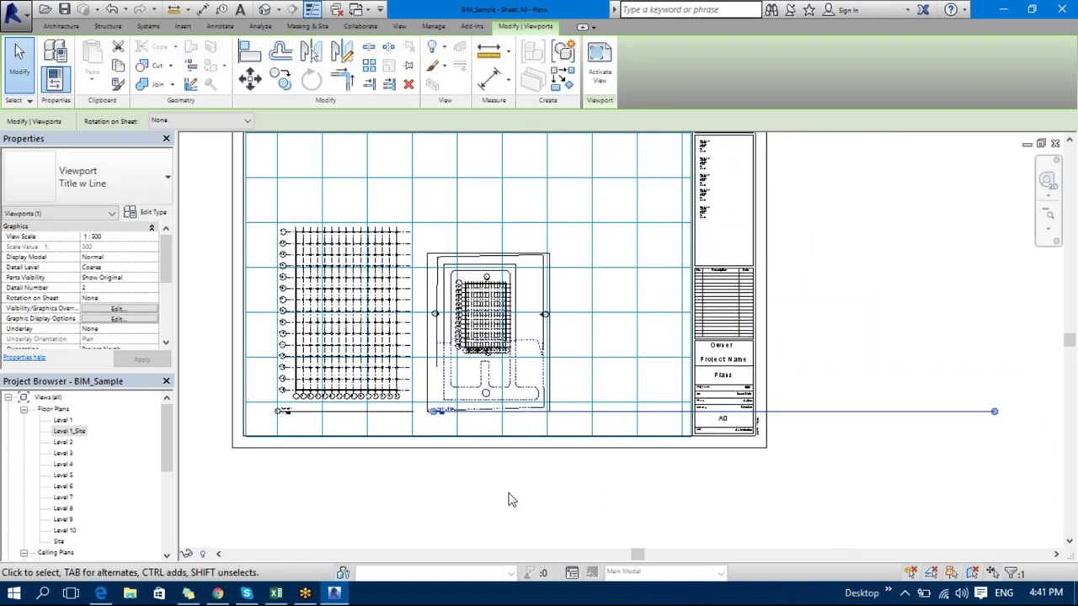
- Shorten the site viewport's title line to fit beneath the site plan
{"action": "left_click", "coordinate": [518, 537]}
{"action": "middle_click_drag", "start_coordinate": [614, 516], "coordinate": [645, 524]}
{"action": "left_click", "coordinate": [480, 364]}
{"action": "left_click_drag", "start_coordinate": [1026, 421], "coordinate": [585, 436]}
{"action": "left_click", "coordinate": [551, 514]}
- Open a print preview of the A0 - Plans sheet with Ctrl+P
{"action": "scroll", "coordinate": [463, 423], "scroll_direction": "up", "scroll_amount": 3}
{"action": "scroll", "coordinate": [577, 471], "scroll_direction": "down", "scroll_amount": 5}
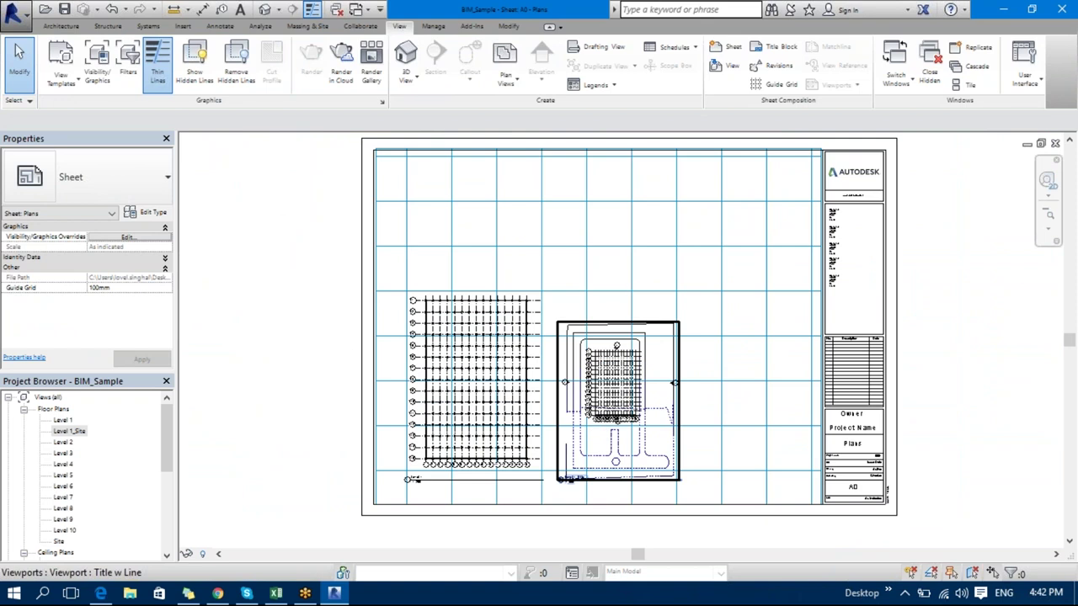
{"action": "key", "text": "ctrl+p"}
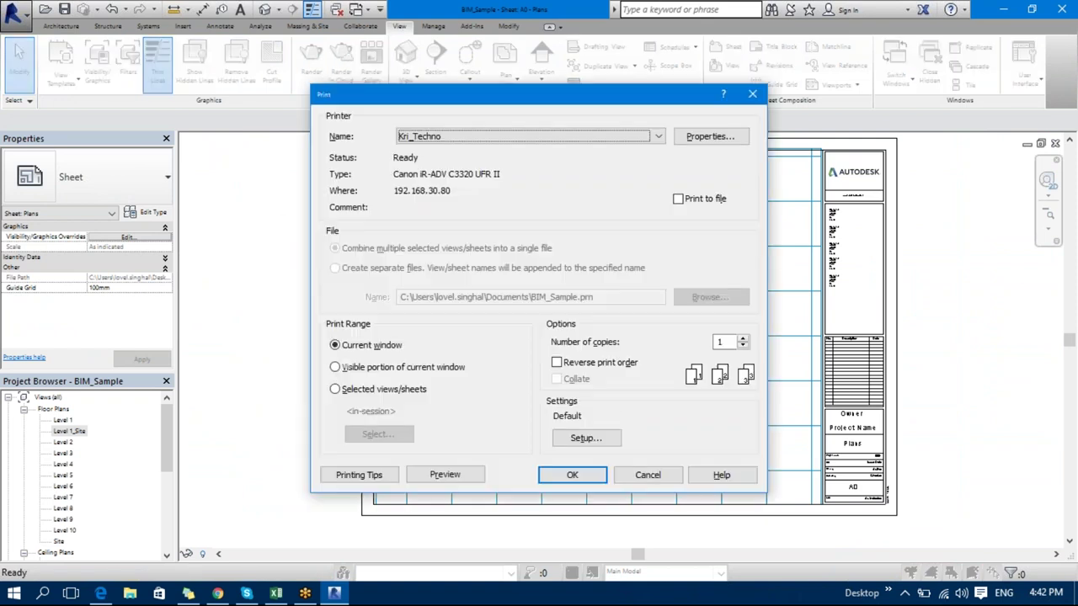
{"action": "left_click", "coordinate": [444, 474]}
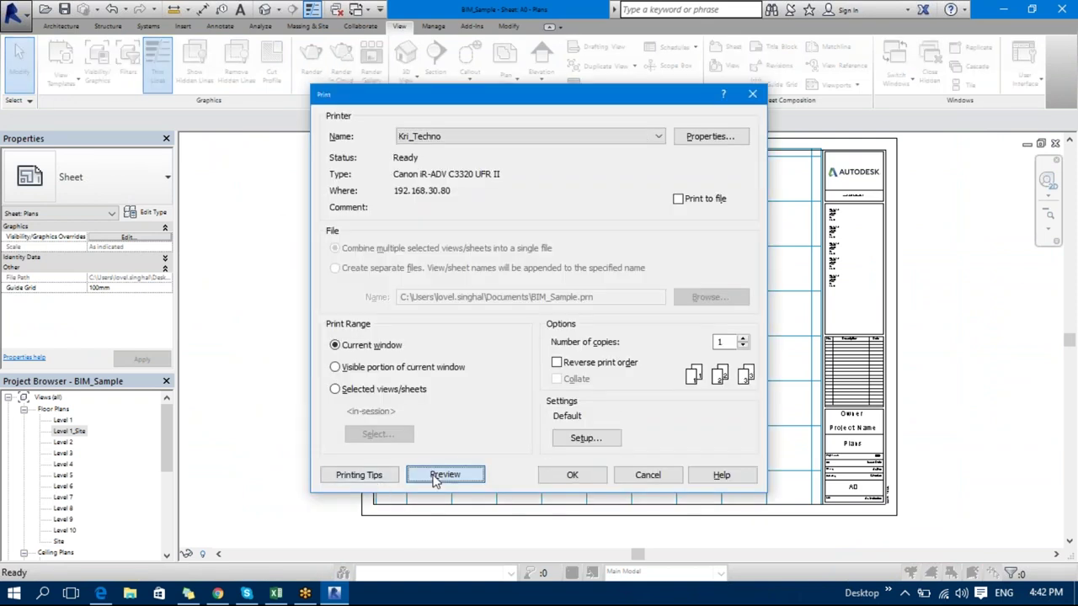
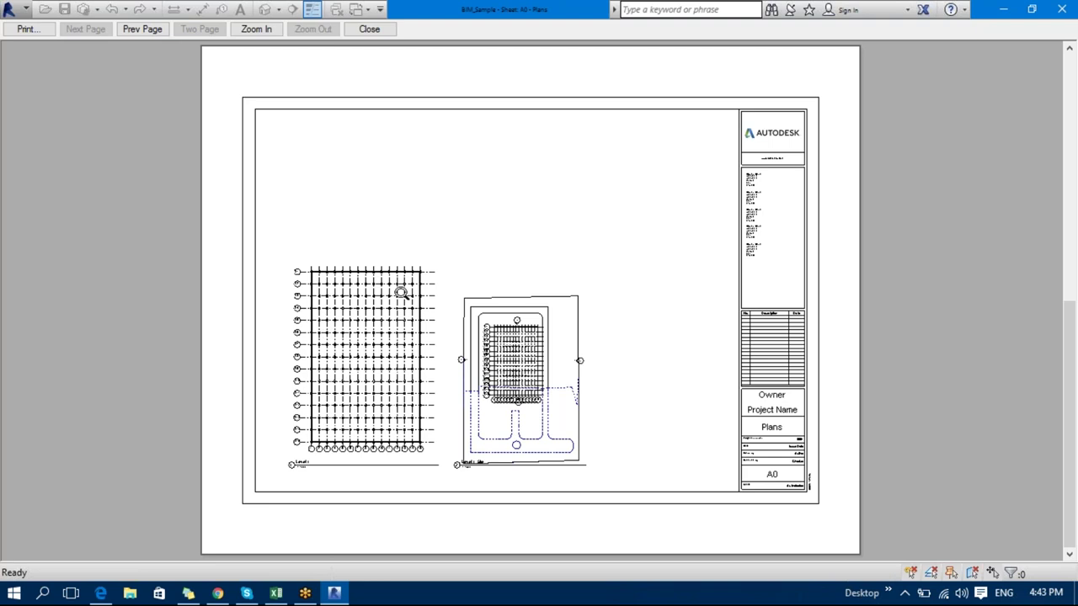
- Review the Adjusting Elevation Tags topic in the curriculum spreadsheet, then return to Revit
{"action": "left_click", "coordinate": [275, 593]}
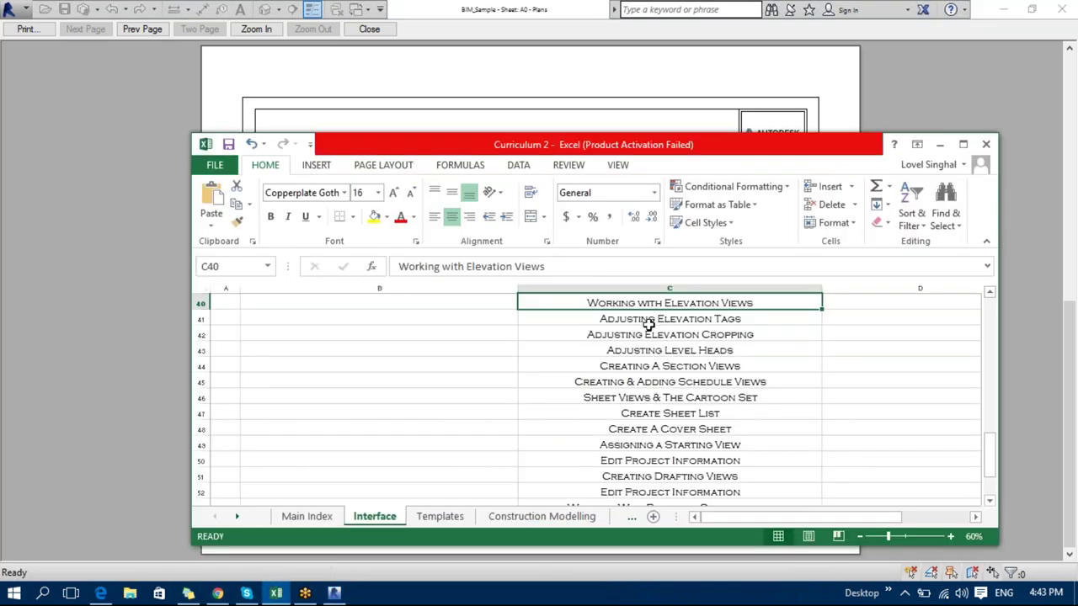
{"action": "left_click", "coordinate": [782, 317]}
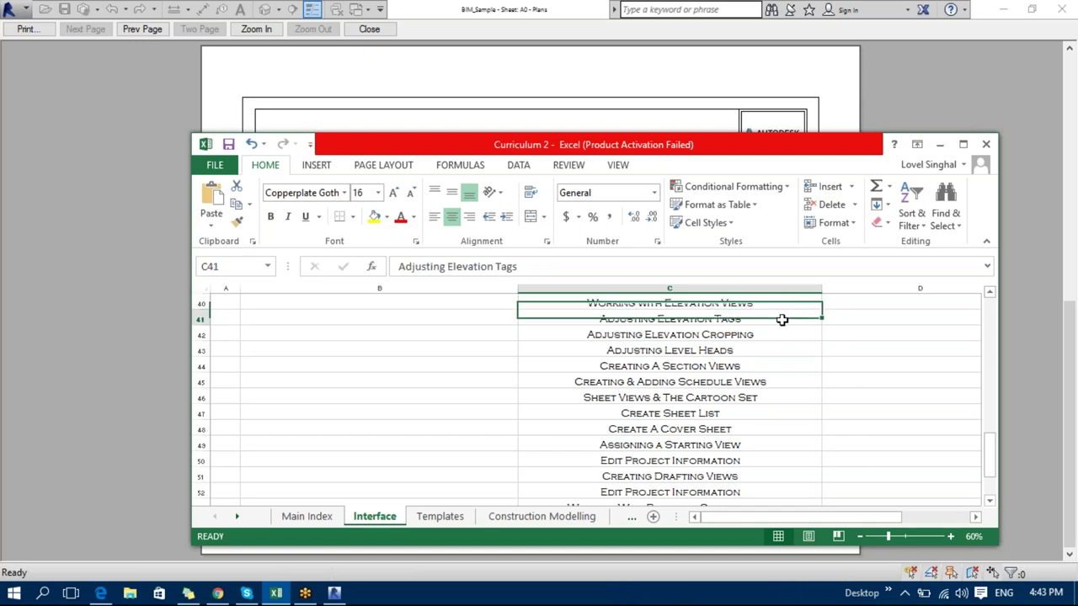
{"action": "key", "text": "Up"}
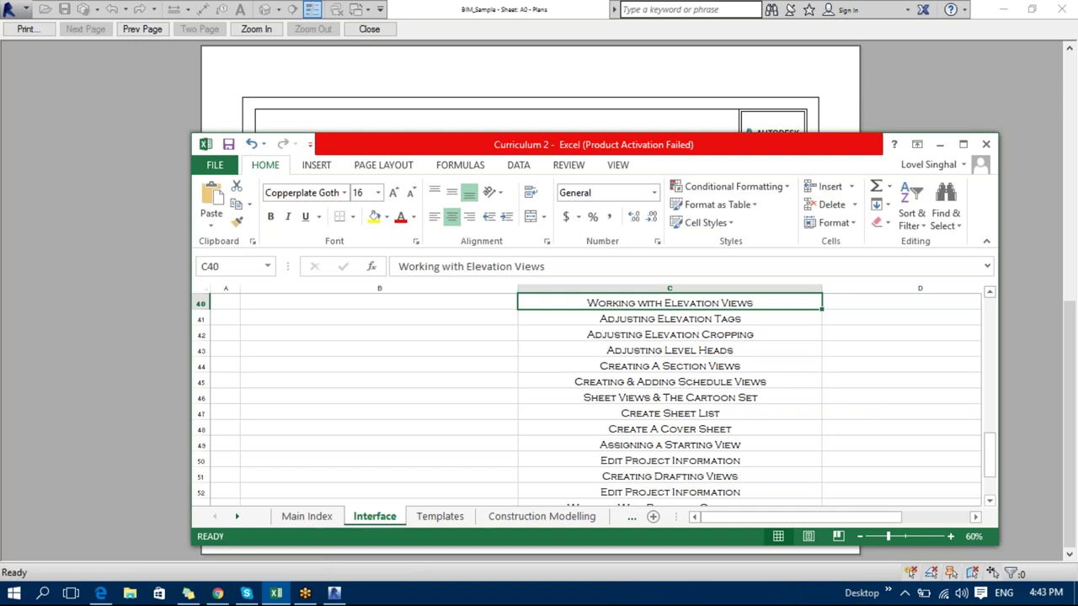
{"action": "left_click", "coordinate": [762, 320]}
{"action": "left_click", "coordinate": [939, 144]}
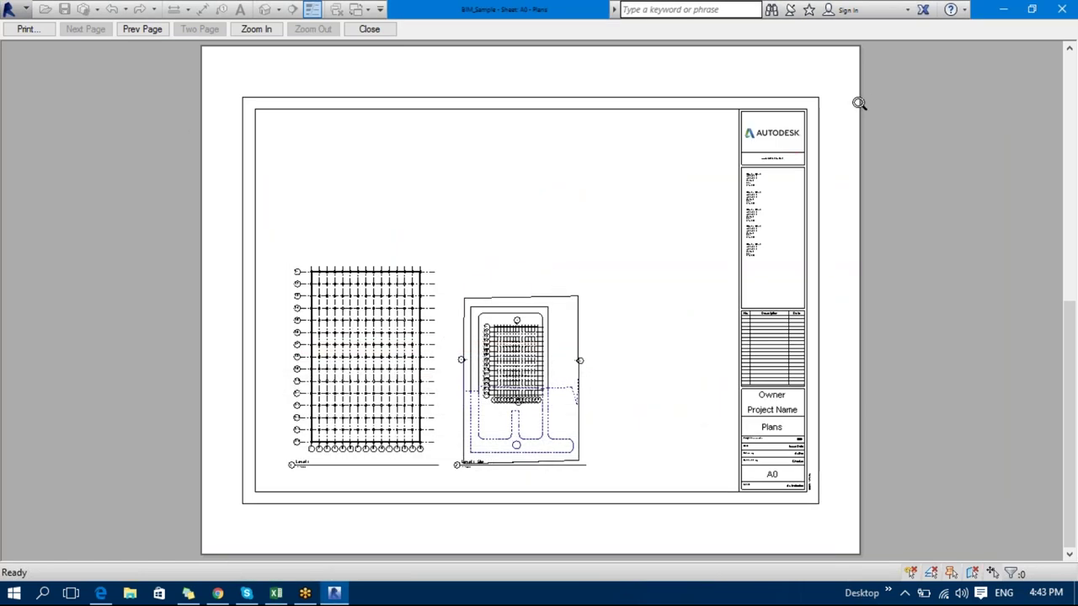
- Exit the A0 sheet print preview and open Floor Plans > Level 1 from the Project Browser
{"action": "key", "text": "Escape"}
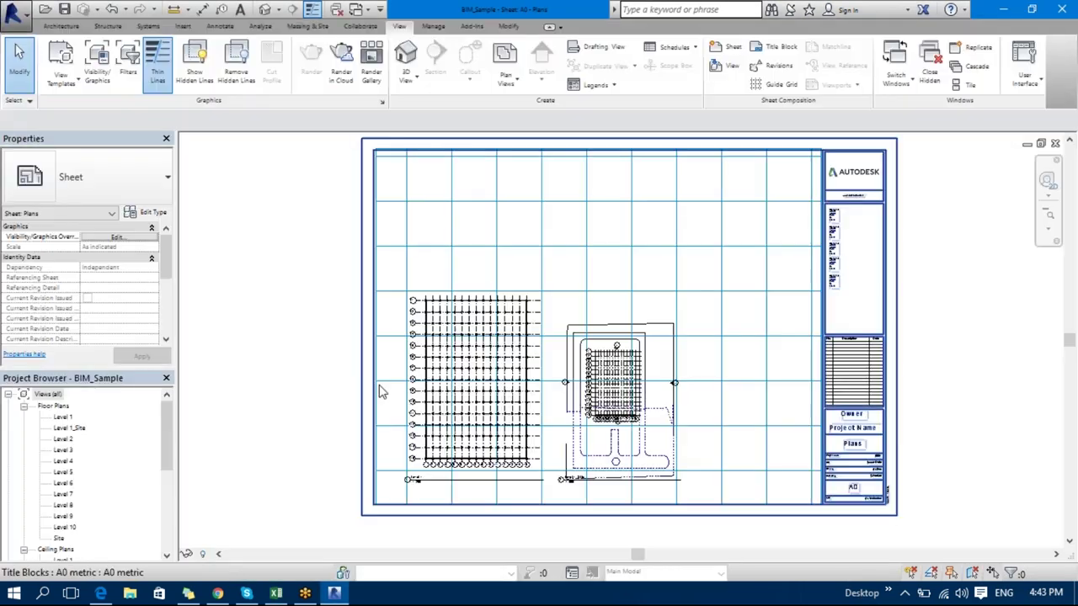
{"action": "left_click_drag", "start_coordinate": [171, 439], "coordinate": [170, 529]}
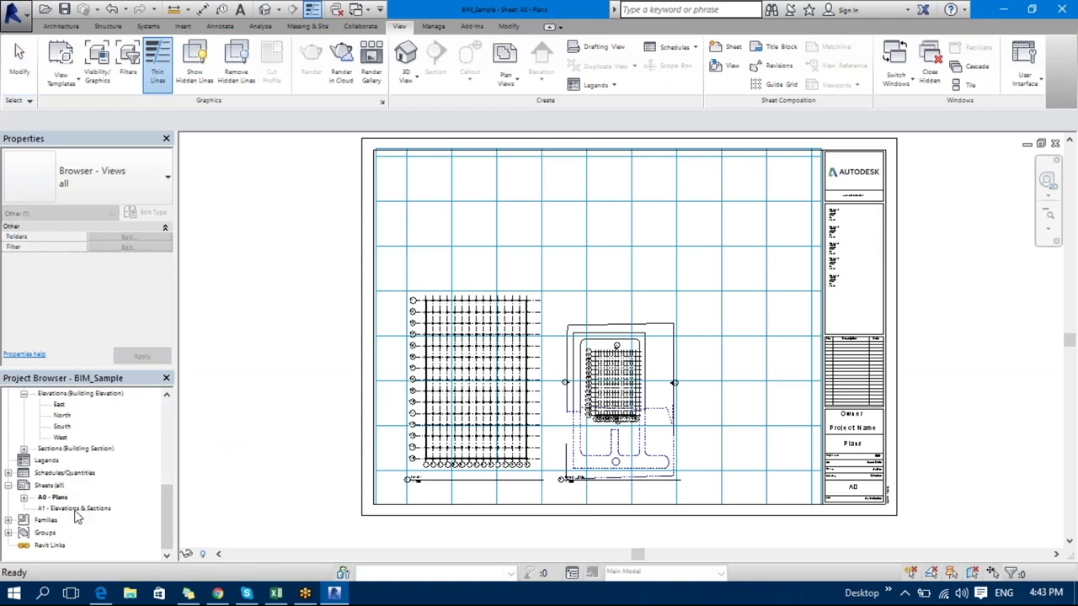
{"action": "left_click_drag", "start_coordinate": [162, 501], "coordinate": [165, 409]}
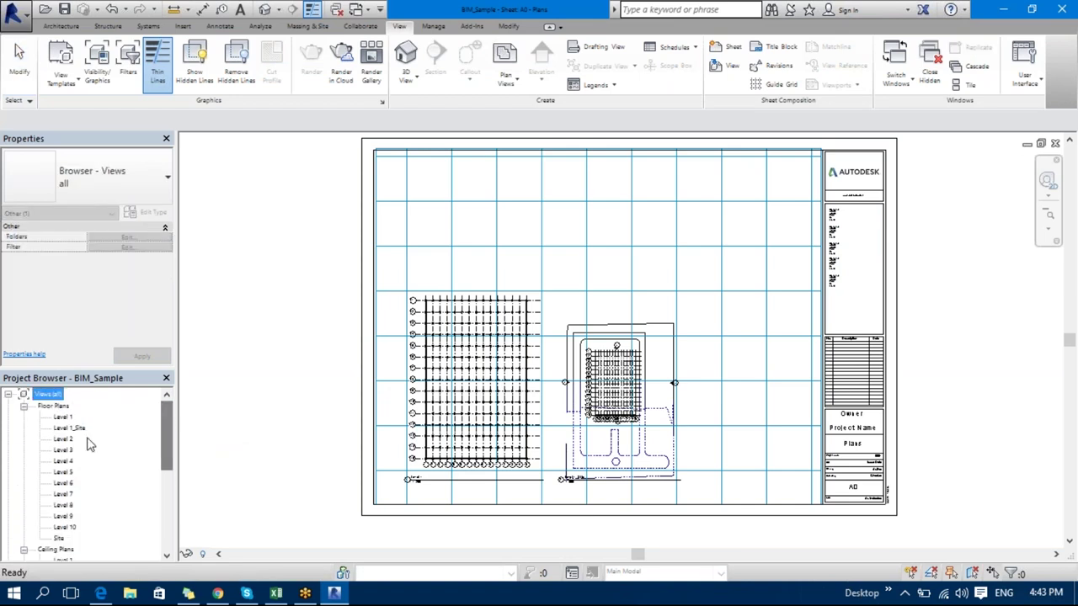
{"action": "double_click", "coordinate": [65, 419]}
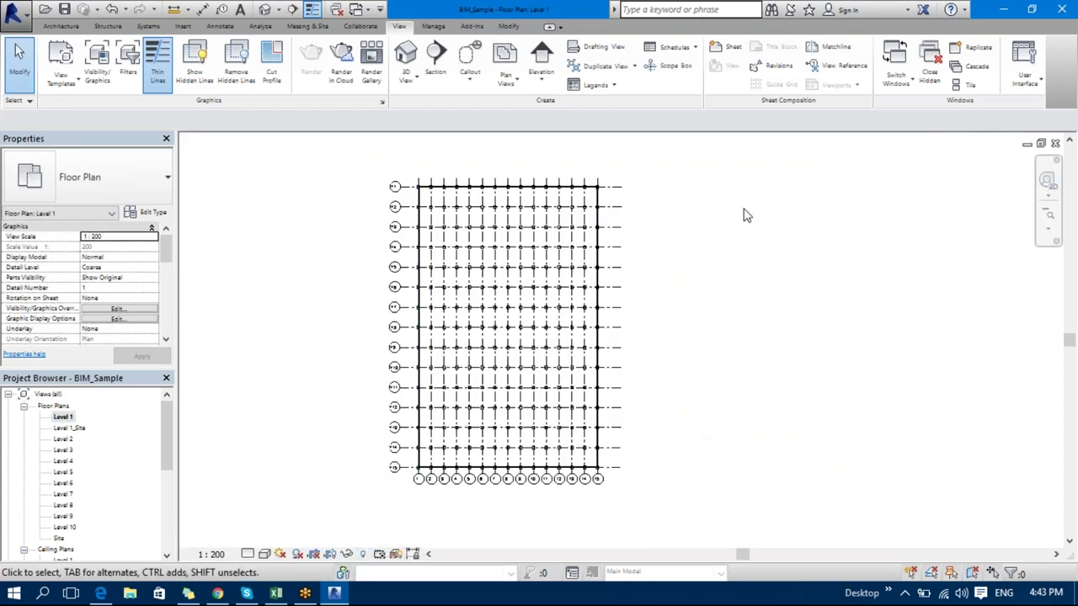
- Turn on Reveal Hidden Elements in the Level 1 plan
{"action": "left_click_drag", "start_coordinate": [736, 200], "coordinate": [724, 404]}
{"action": "scroll", "coordinate": [734, 206], "scroll_direction": "down", "scroll_amount": 1}
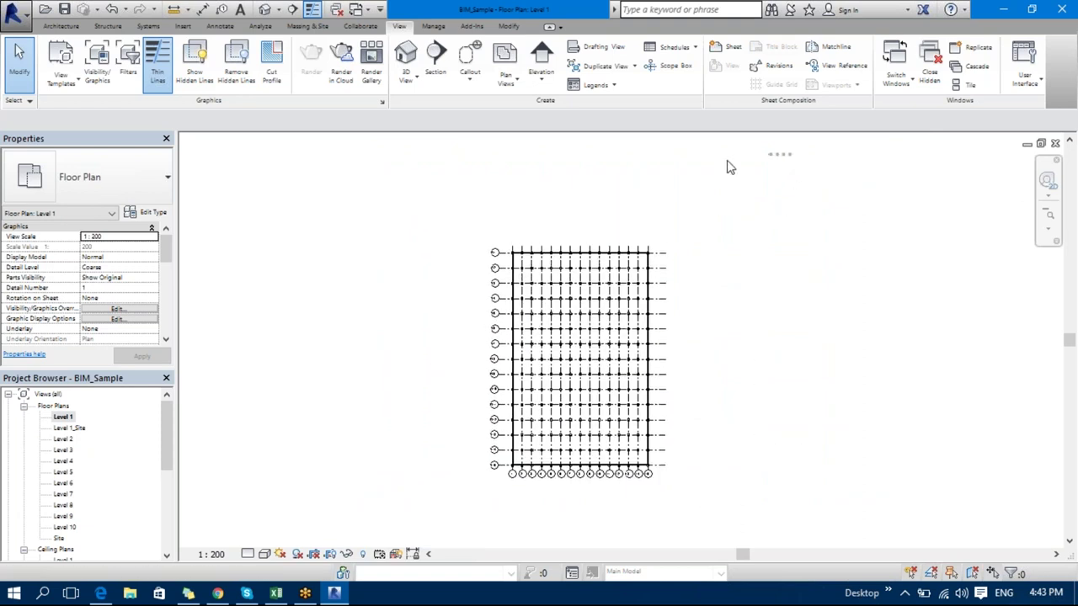
{"action": "left_click", "coordinate": [365, 556]}
- Crossing-select the hidden elements around the right-hand elevation marker
{"action": "middle_click_drag", "start_coordinate": [874, 395], "coordinate": [802, 306]}
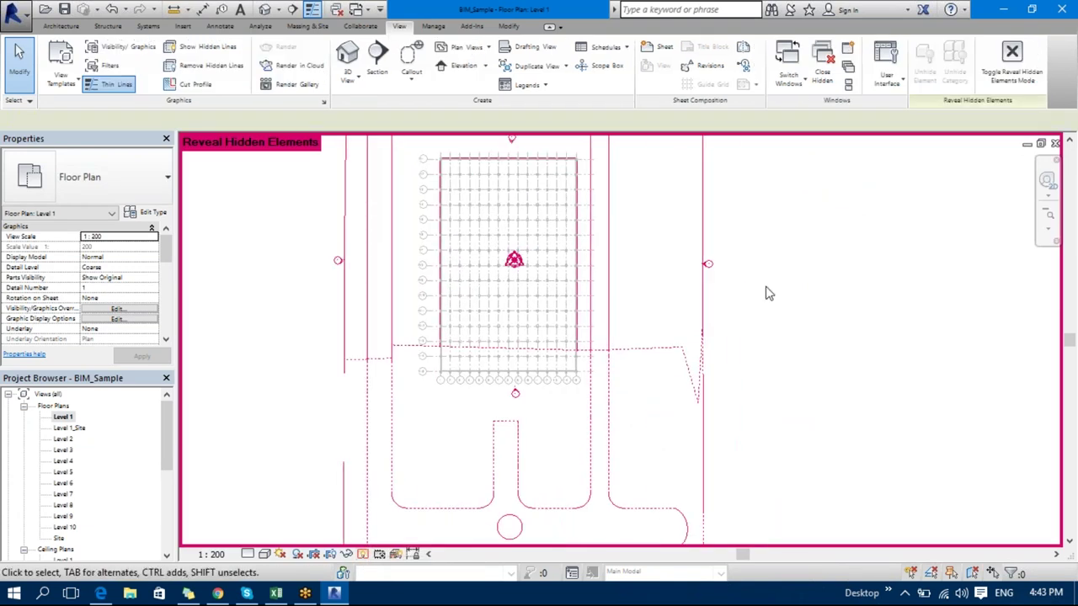
{"action": "scroll", "coordinate": [765, 291], "scroll_direction": "up", "scroll_amount": 3}
{"action": "left_click_drag", "start_coordinate": [719, 177], "coordinate": [569, 308]}
{"action": "left_click_drag", "start_coordinate": [740, 313], "coordinate": [438, 432]}
- Unhide the selected elements in view, then select the Elevation 3 marker
{"action": "right_click", "coordinate": [612, 240]}
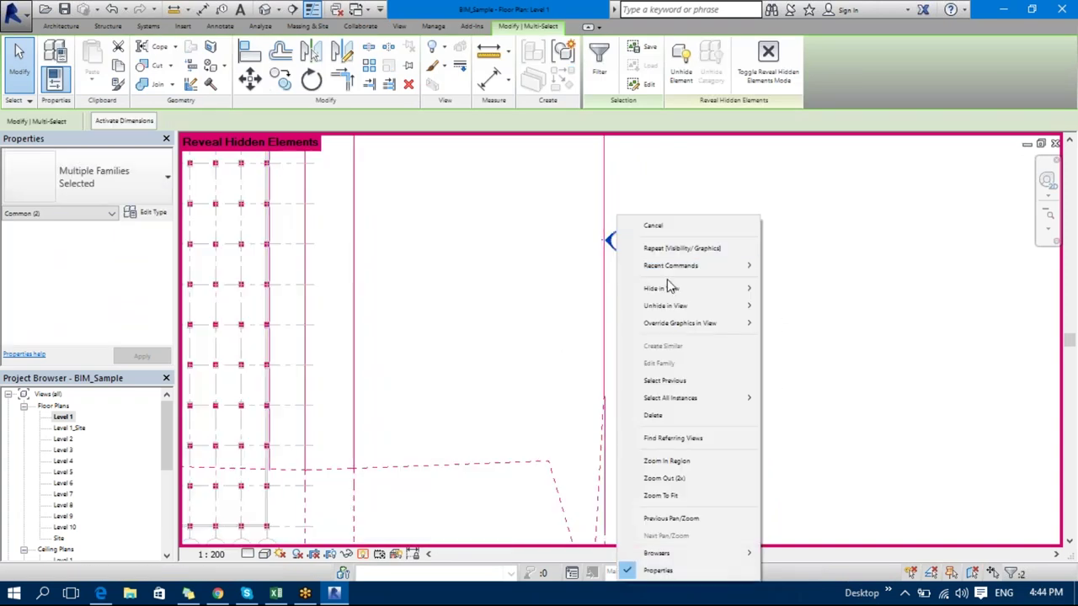
{"action": "mouse_move", "coordinate": [680, 308]}
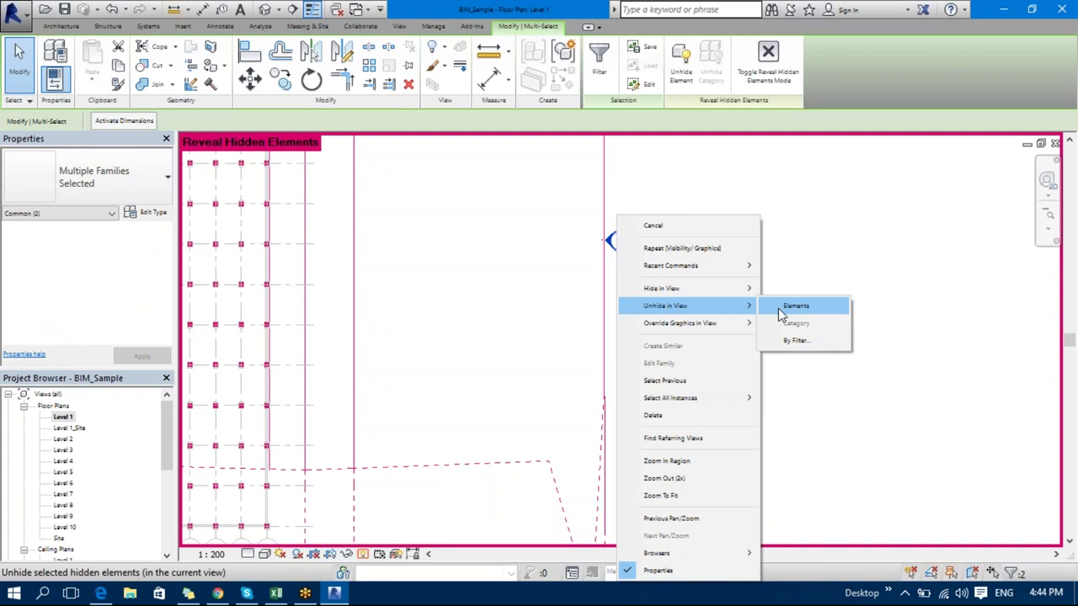
{"action": "left_click", "coordinate": [794, 307]}
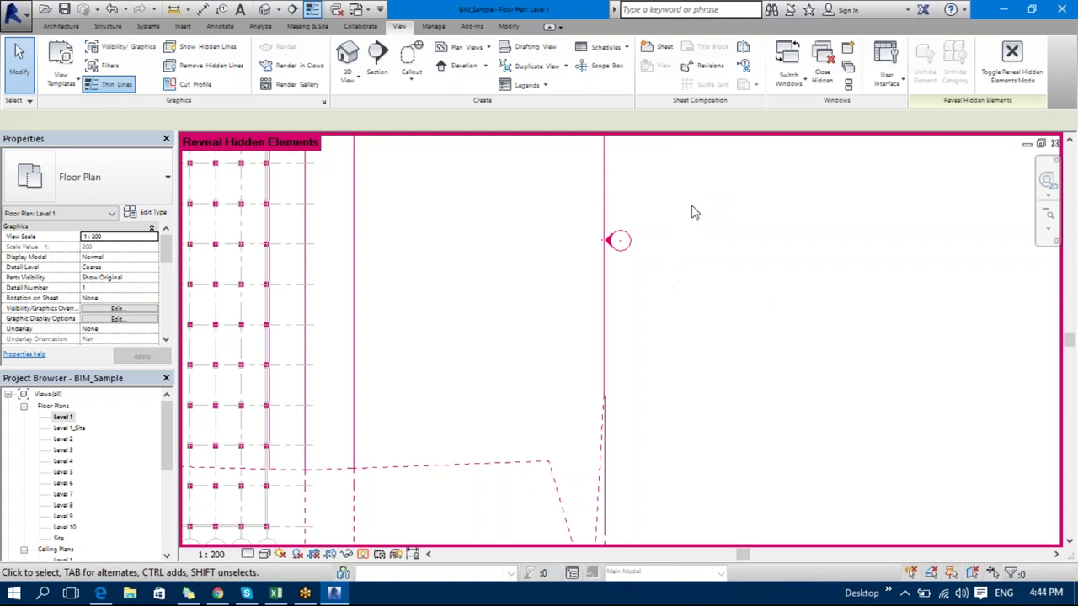
{"action": "scroll", "coordinate": [693, 212], "scroll_direction": "down", "scroll_amount": 1}
{"action": "left_click_drag", "start_coordinate": [671, 229], "coordinate": [623, 279]}
- Select all elevation marker instances across the entire project
{"action": "right_click", "coordinate": [633, 240]}
{"action": "mouse_move", "coordinate": [695, 402]}
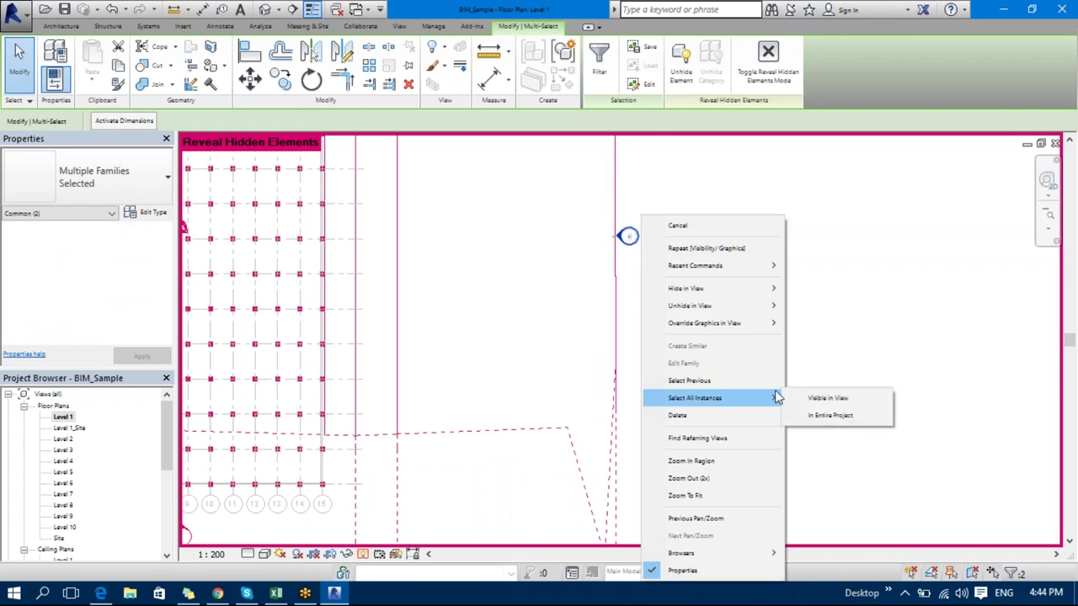
{"action": "left_click", "coordinate": [810, 418]}
{"action": "scroll", "coordinate": [799, 290], "scroll_direction": "down", "scroll_amount": 5}
{"action": "middle_click_drag", "start_coordinate": [796, 270], "coordinate": [839, 412]}
{"action": "scroll", "coordinate": [556, 264], "scroll_direction": "up", "scroll_amount": 5}
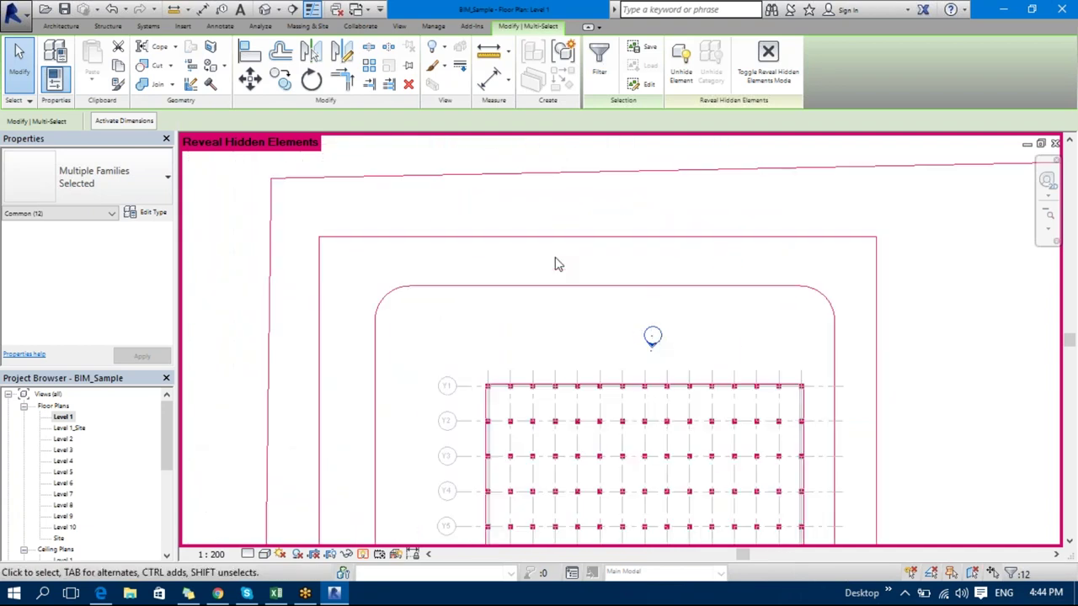
- Unhide all selected elevation markers in view and turn off Reveal Hidden Elements
{"action": "right_click", "coordinate": [654, 337]}
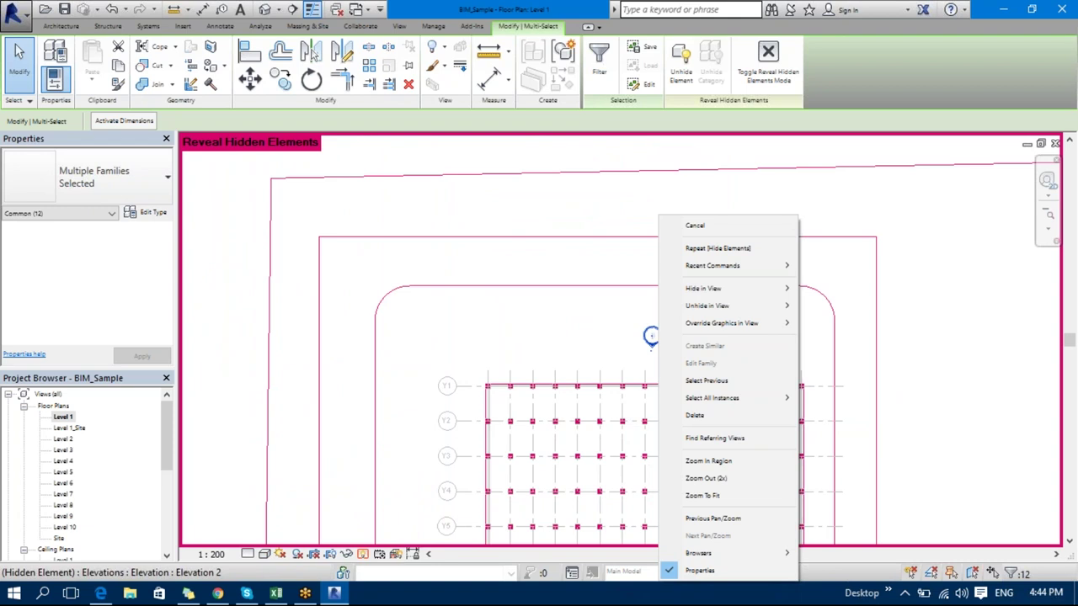
{"action": "mouse_move", "coordinate": [730, 305]}
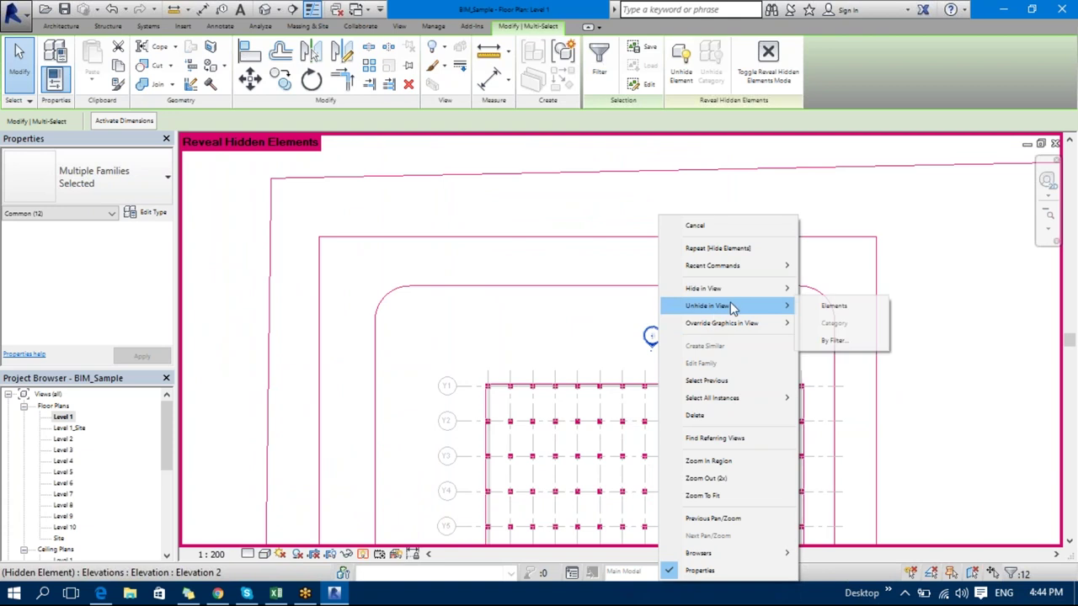
{"action": "left_click", "coordinate": [851, 307]}
{"action": "scroll", "coordinate": [806, 365], "scroll_direction": "down", "scroll_amount": 5}
{"action": "middle_click_drag", "start_coordinate": [544, 360], "coordinate": [555, 228]}
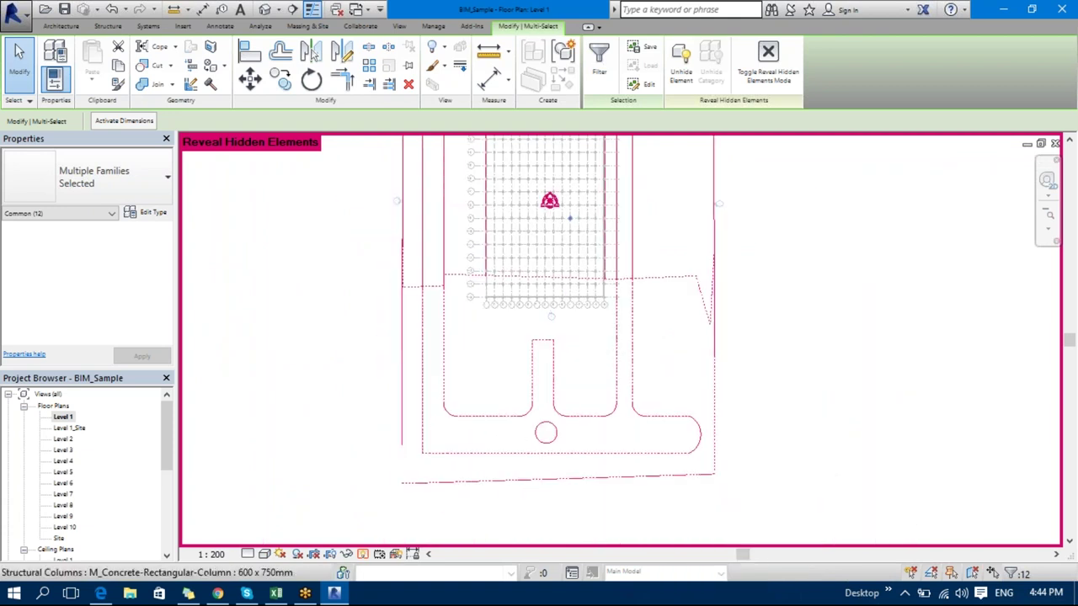
{"action": "scroll", "coordinate": [620, 224], "scroll_direction": "up", "scroll_amount": 3}
{"action": "scroll", "coordinate": [620, 225], "scroll_direction": "up", "scroll_amount": 1}
{"action": "middle_click_drag", "start_coordinate": [620, 225], "coordinate": [644, 285]}
{"action": "scroll", "coordinate": [661, 296], "scroll_direction": "down", "scroll_amount": 2}
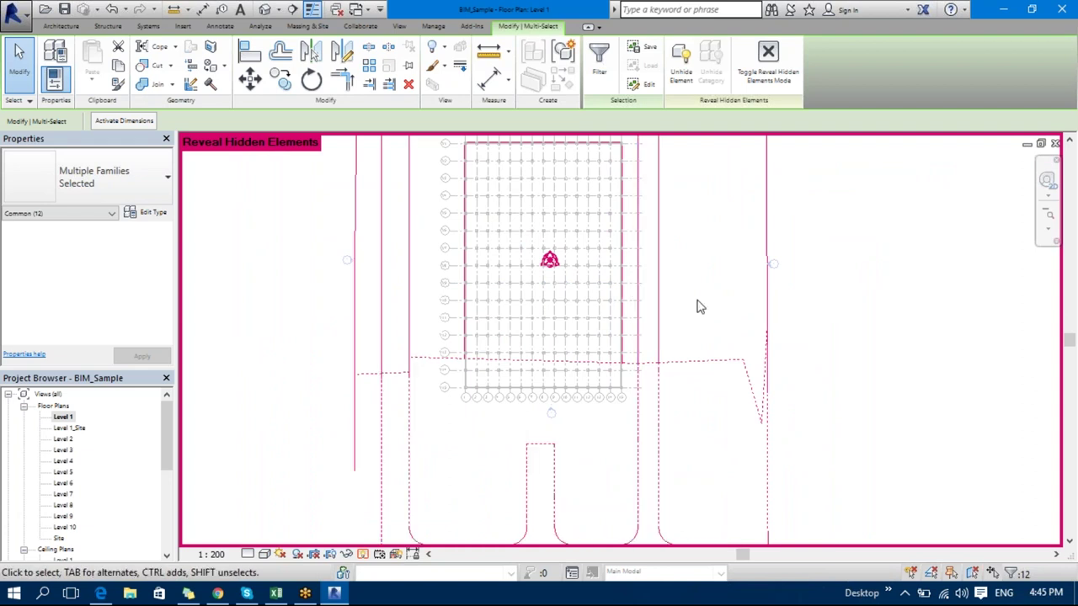
{"action": "scroll", "coordinate": [697, 306], "scroll_direction": "down", "scroll_amount": 1}
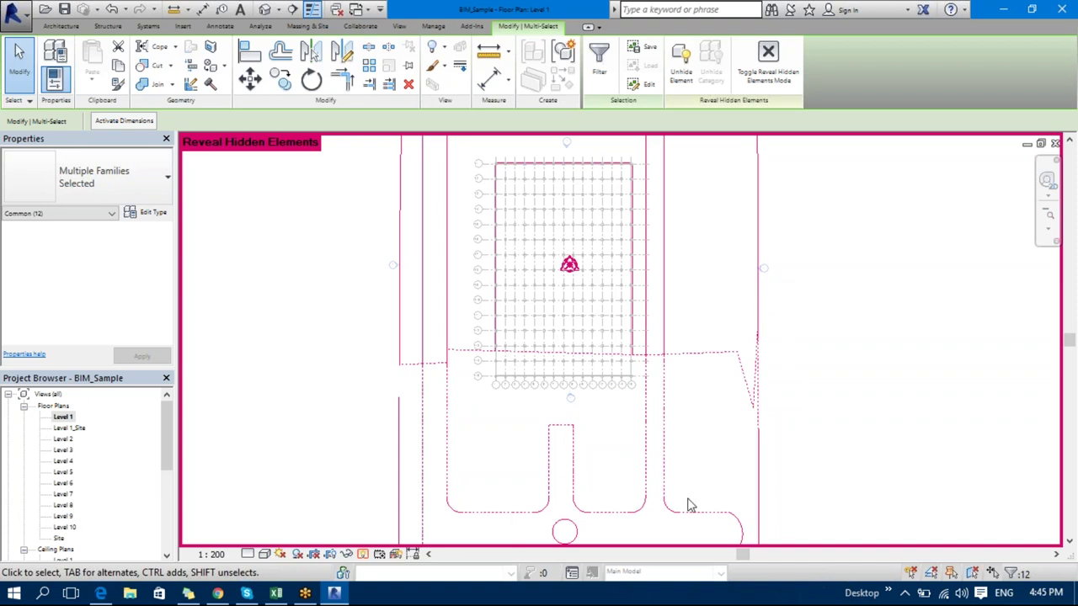
{"action": "left_click", "coordinate": [362, 554]}
{"action": "scroll", "coordinate": [673, 428], "scroll_direction": "up", "scroll_amount": 2}
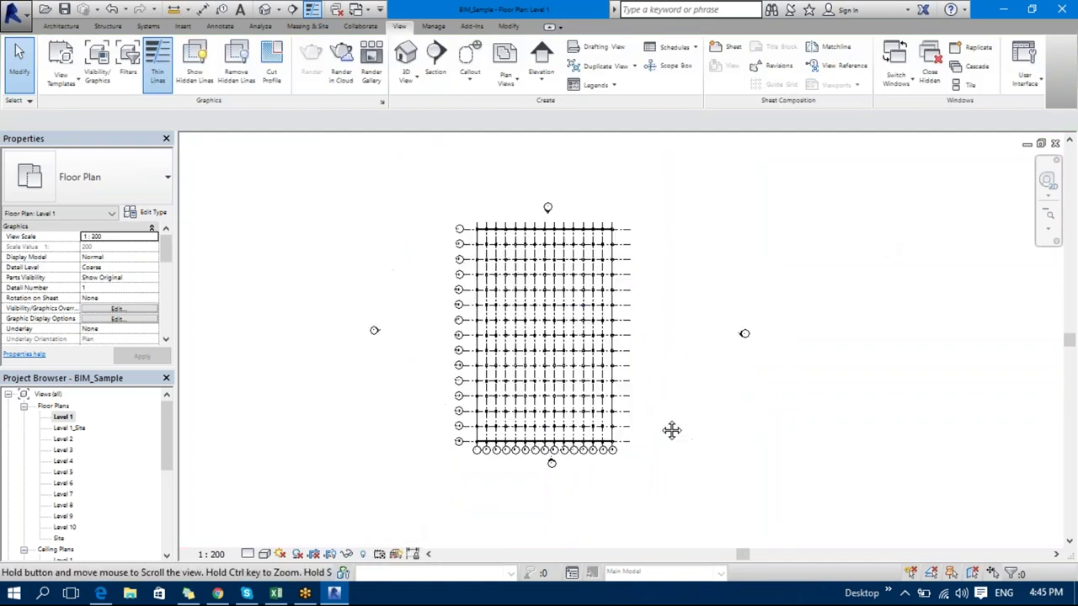
{"action": "scroll", "coordinate": [769, 349], "scroll_direction": "up", "scroll_amount": 5}
{"action": "scroll", "coordinate": [640, 404], "scroll_direction": "up", "scroll_amount": 1}
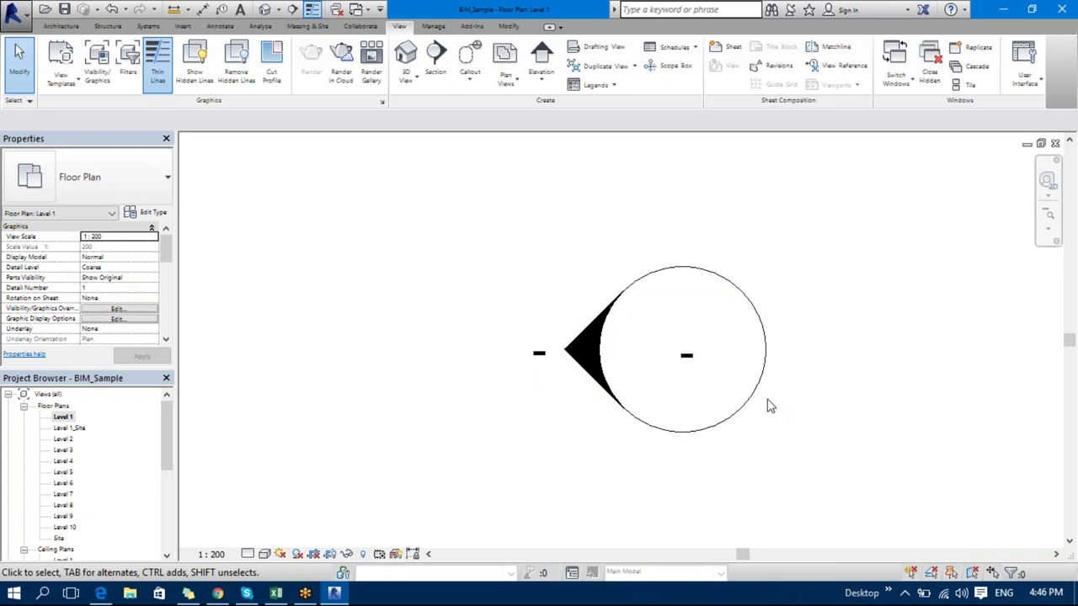
{"action": "scroll", "coordinate": [766, 404], "scroll_direction": "down", "scroll_amount": 8}
{"action": "left_click", "coordinate": [471, 242]}
- Draw a section line diagonally from above-left to below-right of the grid
{"action": "left_click", "coordinate": [291, 12]}
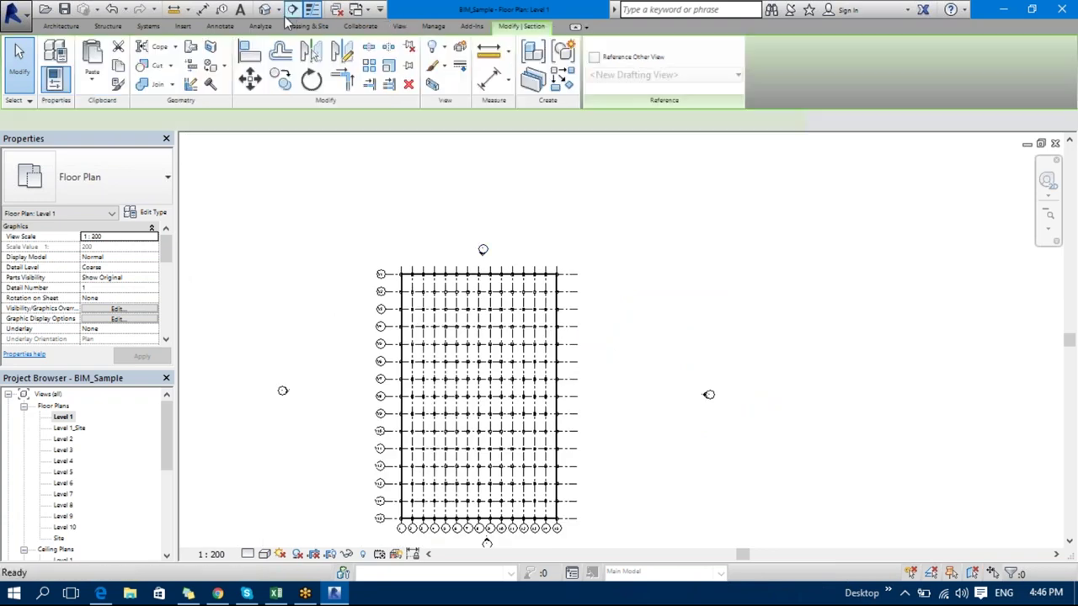
{"action": "left_click", "coordinate": [360, 232]}
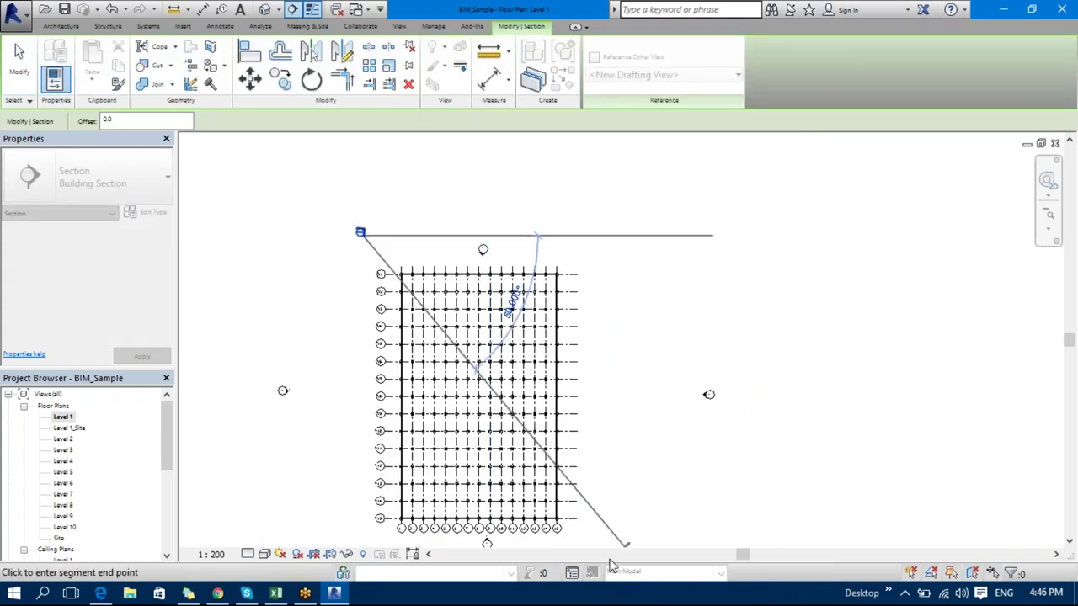
{"action": "middle_click_drag", "start_coordinate": [612, 566], "coordinate": [605, 463]}
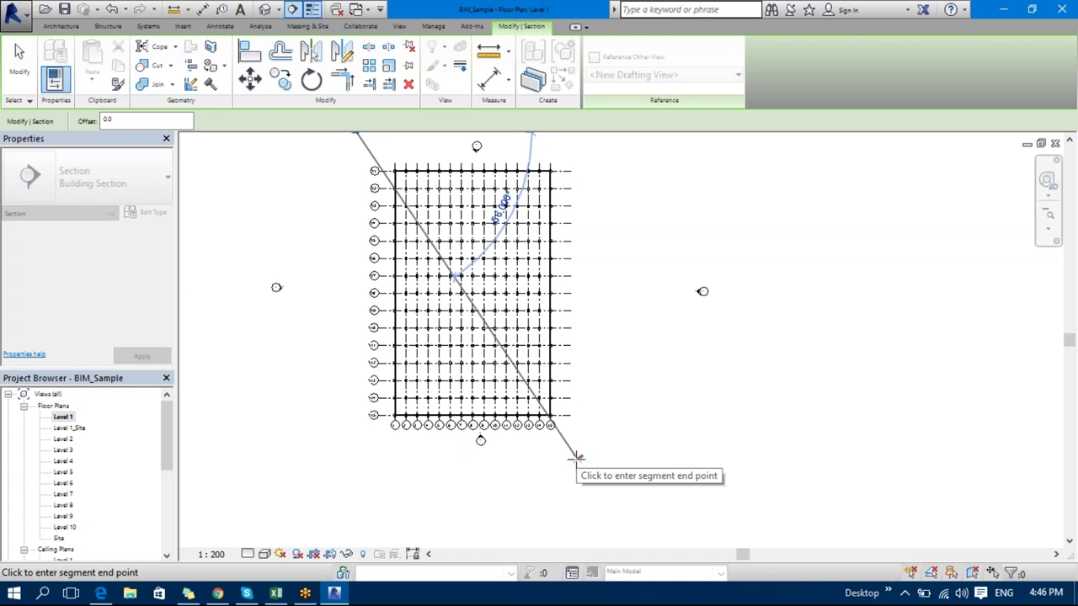
{"action": "left_click", "coordinate": [577, 458]}
{"action": "middle_click_drag", "start_coordinate": [352, 141], "coordinate": [352, 221]}
{"action": "scroll", "coordinate": [354, 215], "scroll_direction": "up", "scroll_amount": 6}
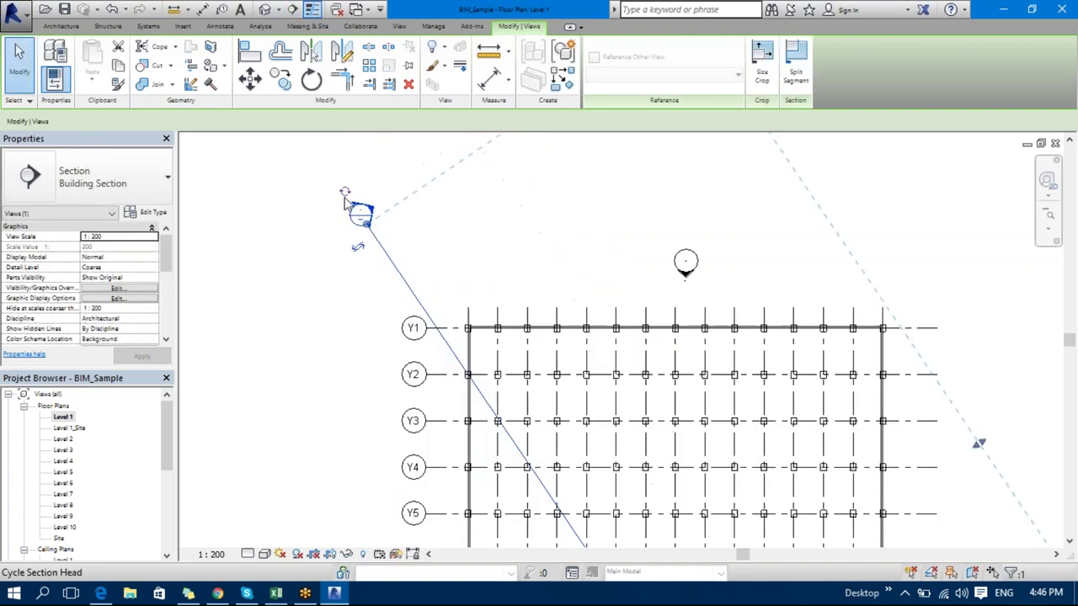
{"action": "key", "text": "Escape"}
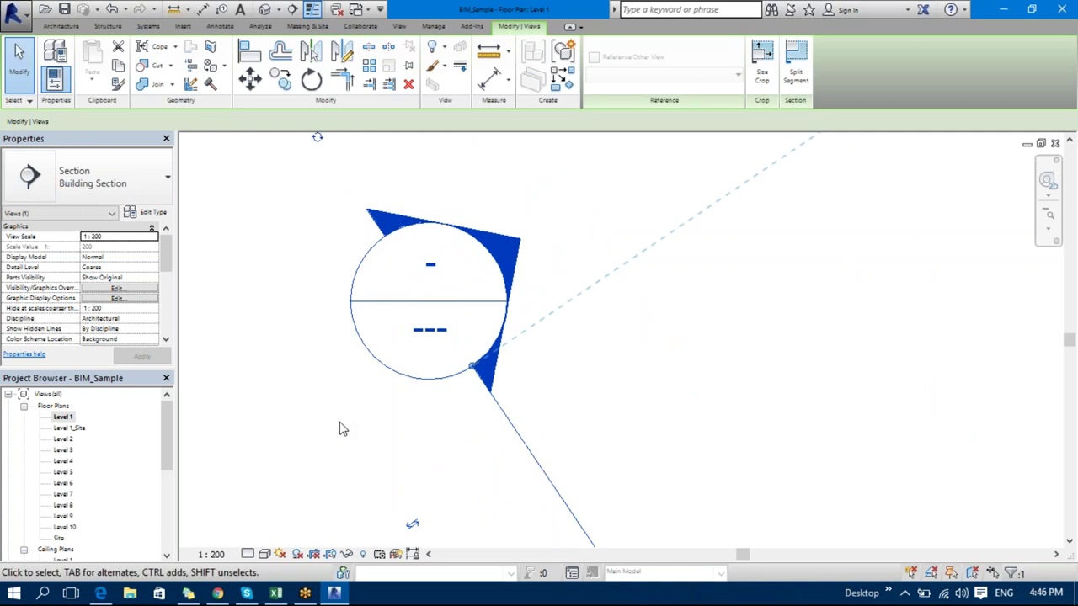
- Check the Section 2 line and bring up its section head's context menu
{"action": "left_click", "coordinate": [425, 328]}
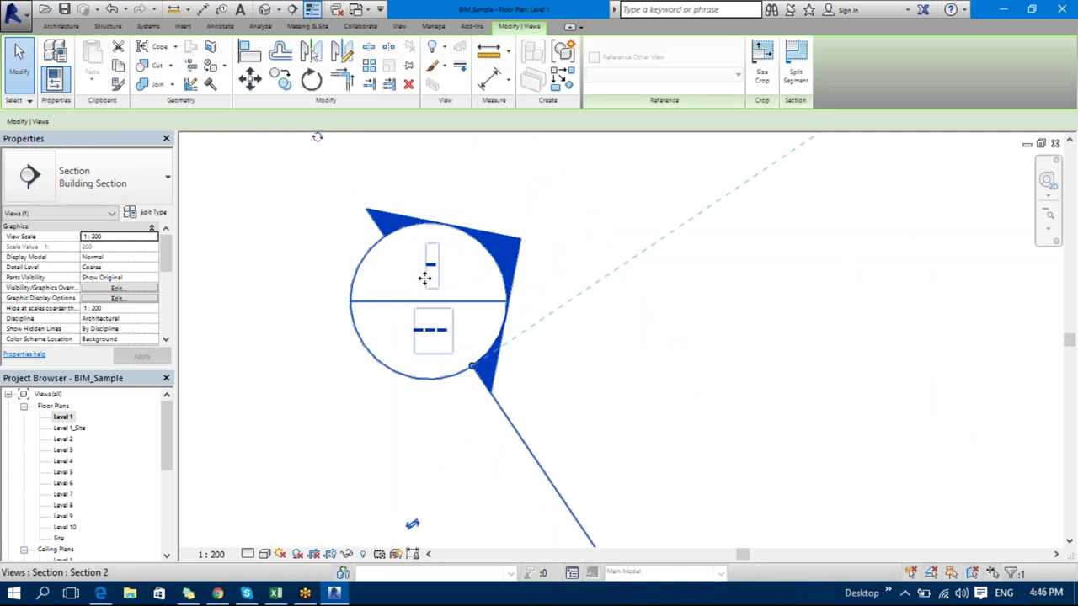
{"action": "left_click", "coordinate": [375, 403]}
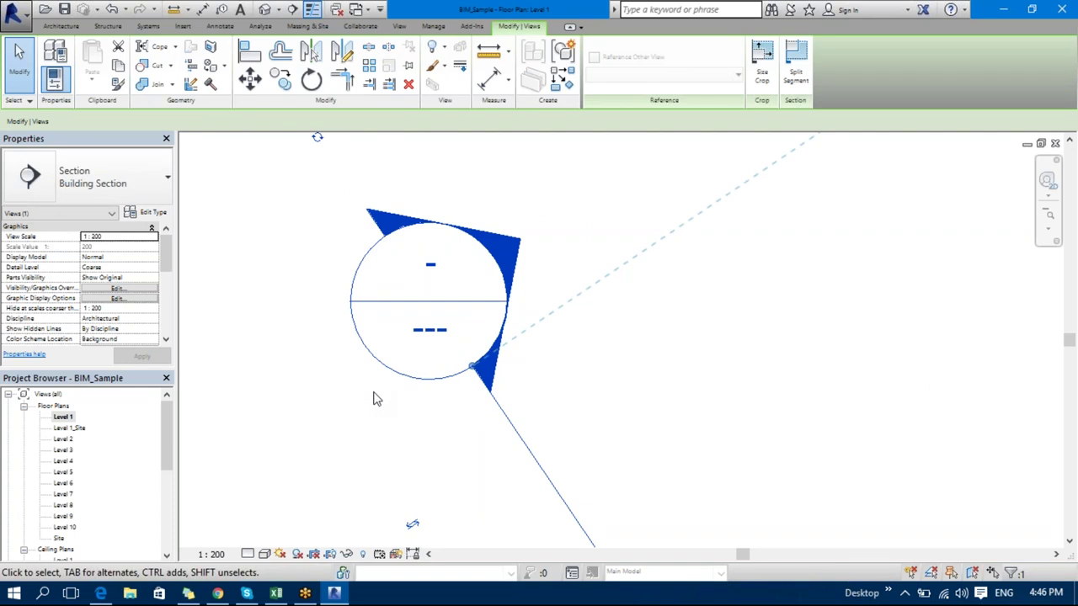
{"action": "scroll", "coordinate": [404, 400], "scroll_direction": "down", "scroll_amount": 3}
{"action": "right_click", "coordinate": [437, 396]}
- Inspect the Section 2 view, then close it and return to the Level 1 plan
{"action": "left_click", "coordinate": [489, 266]}
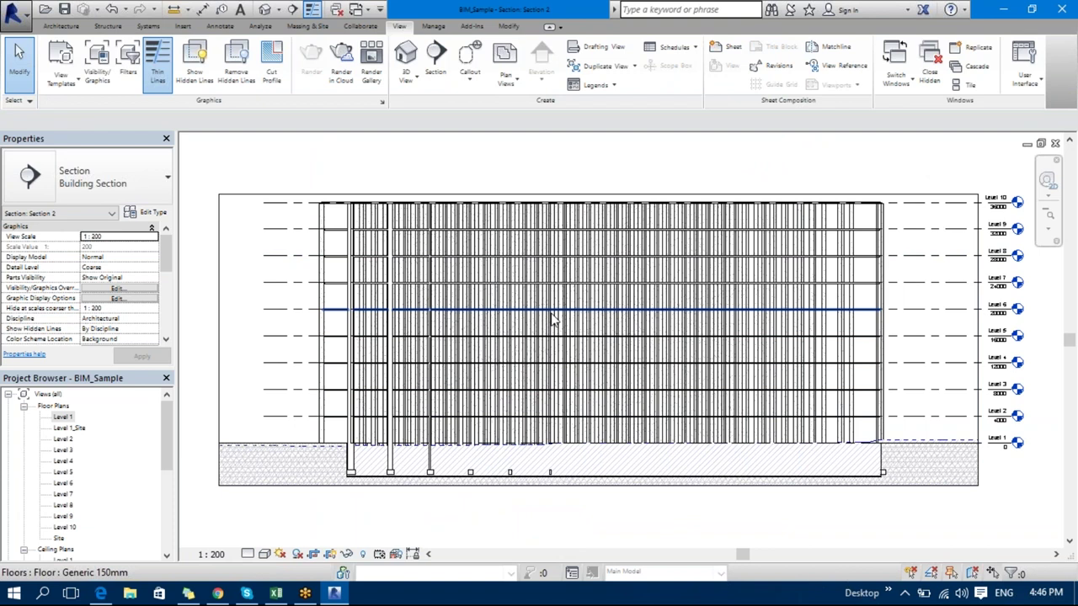
{"action": "left_click", "coordinate": [1055, 143]}
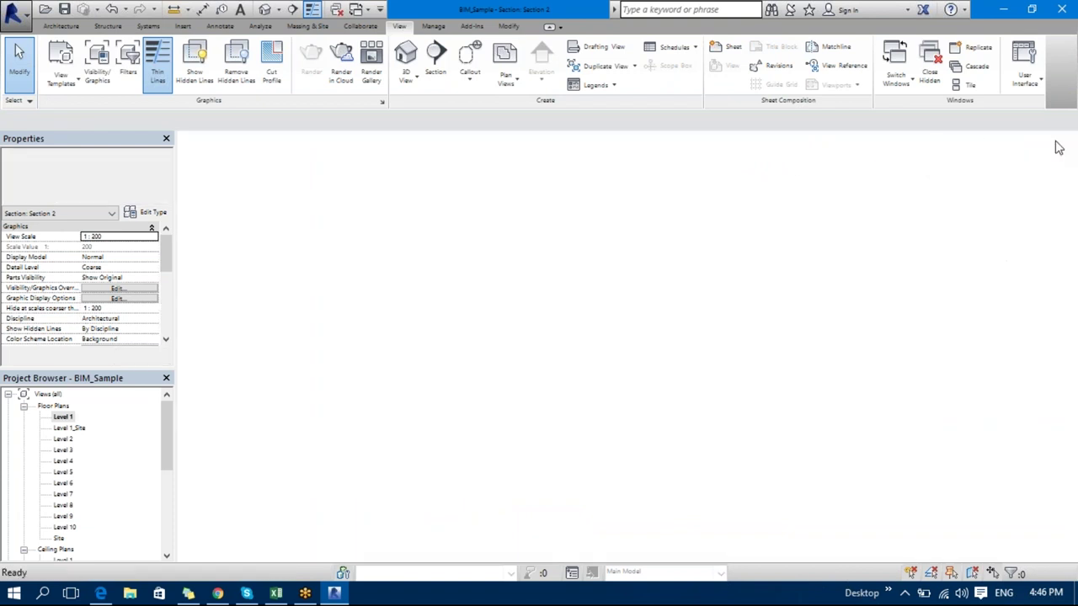
{"action": "scroll", "coordinate": [631, 375], "scroll_direction": "down", "scroll_amount": 5}
{"action": "middle_click_drag", "start_coordinate": [638, 345], "coordinate": [590, 239]}
- Expand Sections and open the 'A1 - Elevations & Sections' sheet
{"action": "left_click_drag", "start_coordinate": [168, 436], "coordinate": [176, 499]}
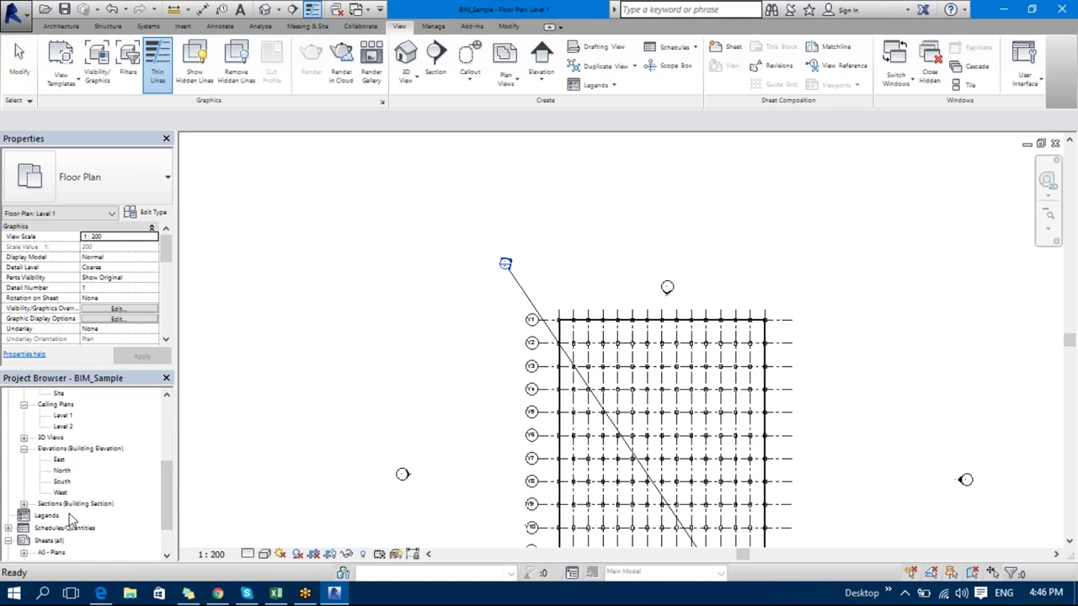
{"action": "left_click", "coordinate": [23, 504]}
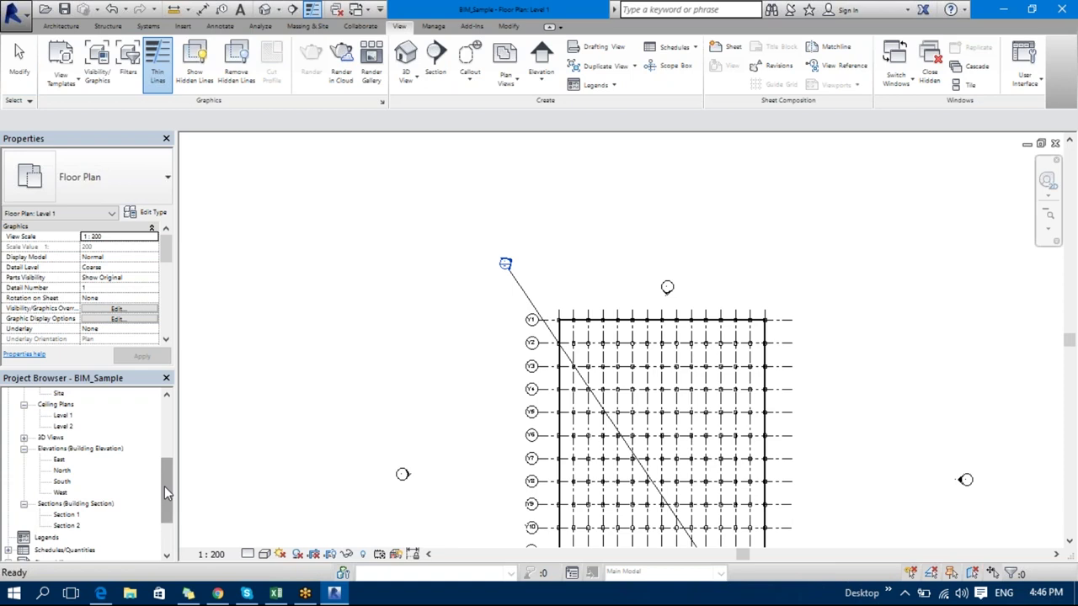
{"action": "left_click_drag", "start_coordinate": [164, 486], "coordinate": [166, 503]}
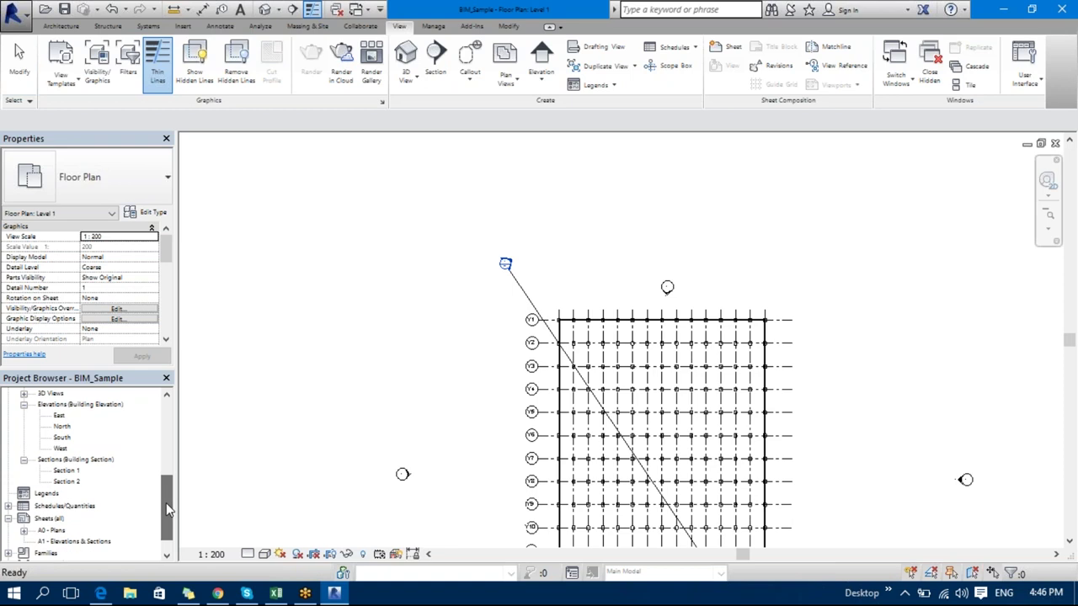
{"action": "double_click", "coordinate": [67, 543]}
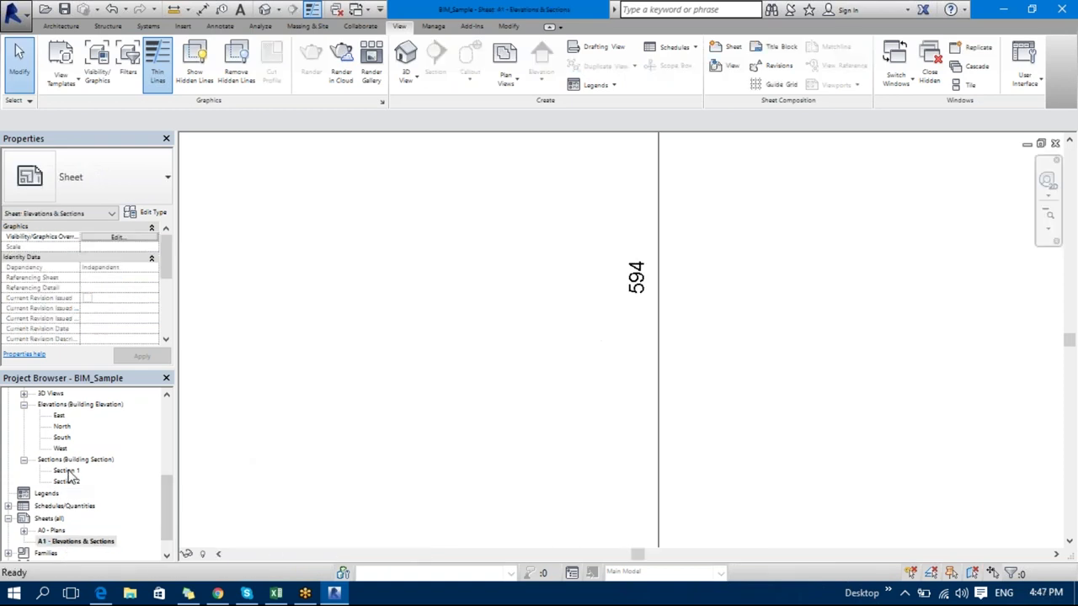
- Drop the East elevation near the top of the A1 sheet and activate its viewport
{"action": "left_click_drag", "start_coordinate": [60, 419], "coordinate": [724, 377]}
{"action": "scroll", "coordinate": [721, 378], "scroll_direction": "down", "scroll_amount": 5}
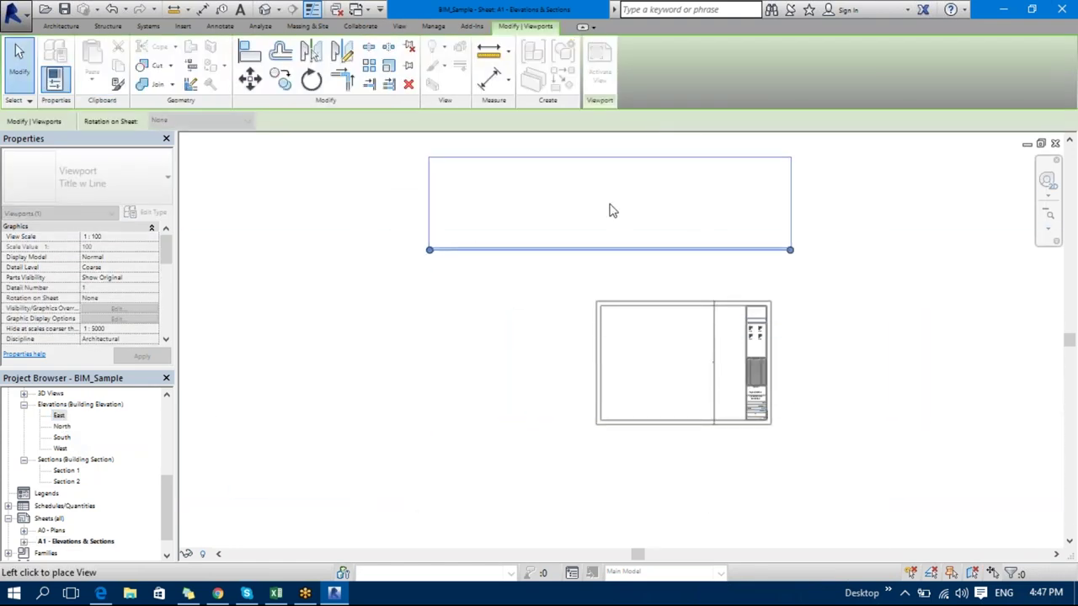
{"action": "left_click", "coordinate": [612, 211]}
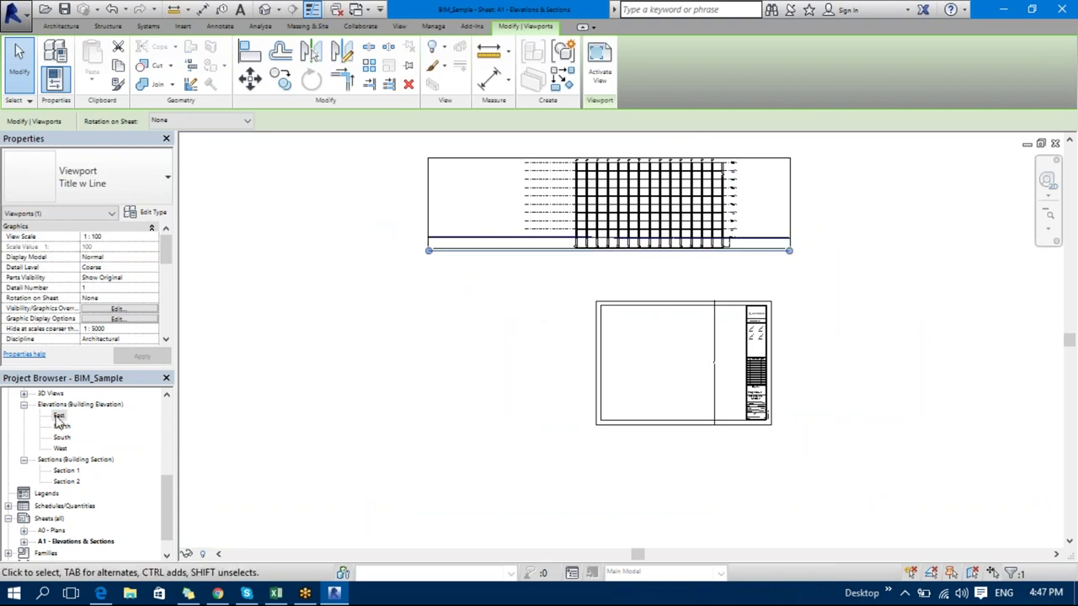
{"action": "right_click", "coordinate": [753, 209]}
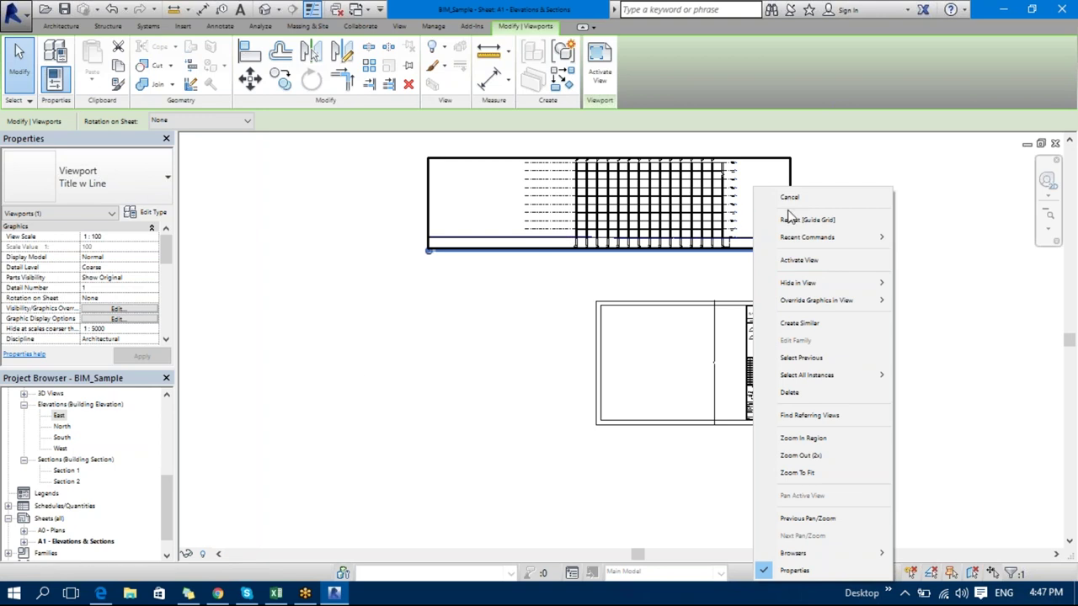
{"action": "left_click", "coordinate": [812, 262]}
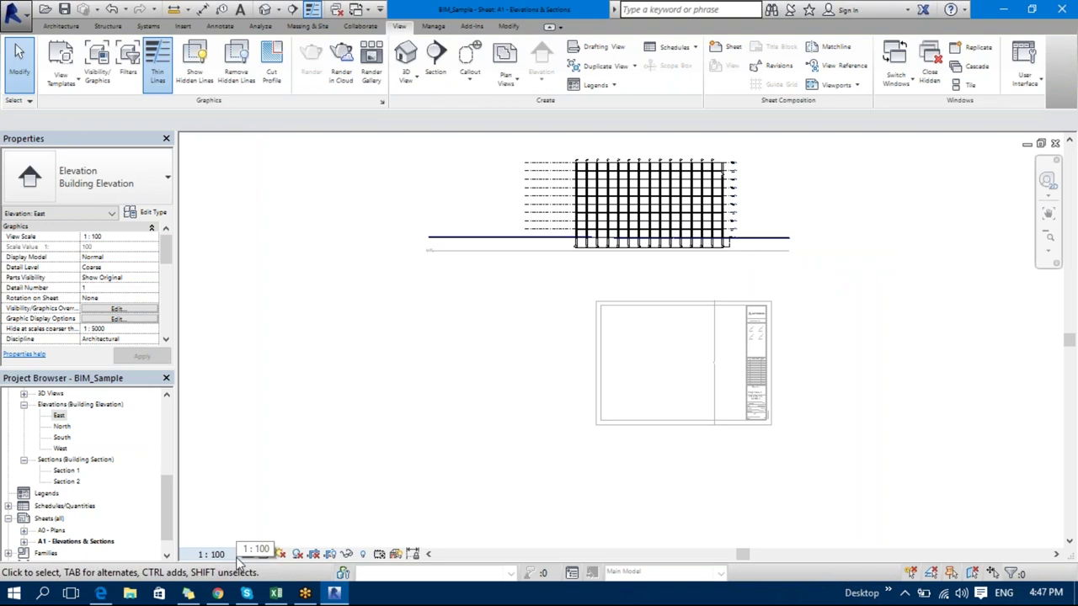
- Deactivate the viewport and set the East elevation's scale to 1:500
{"action": "right_click", "coordinate": [399, 333]}
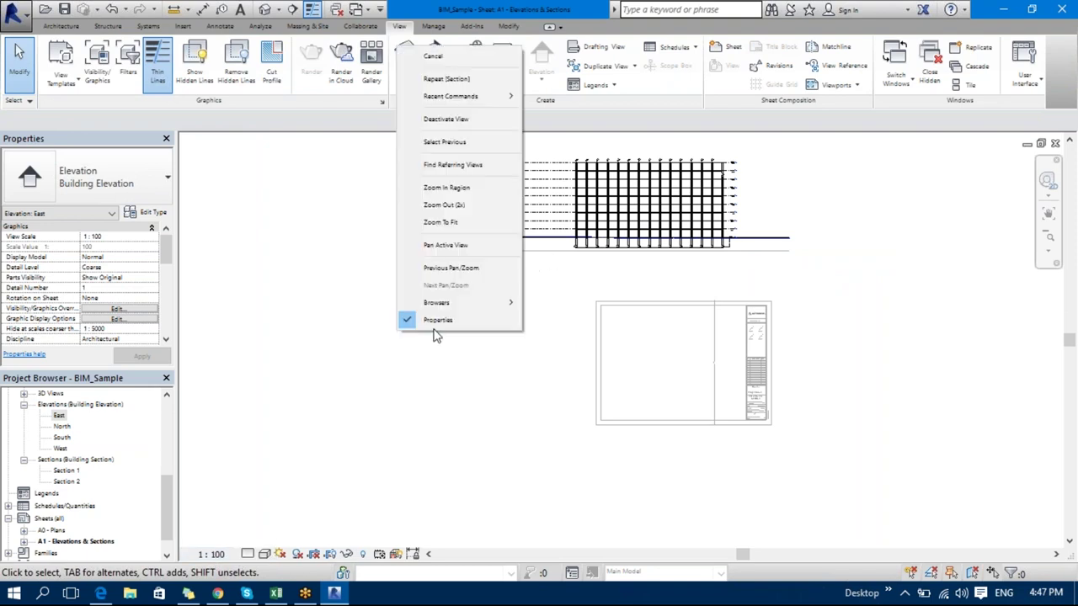
{"action": "left_click", "coordinate": [444, 119]}
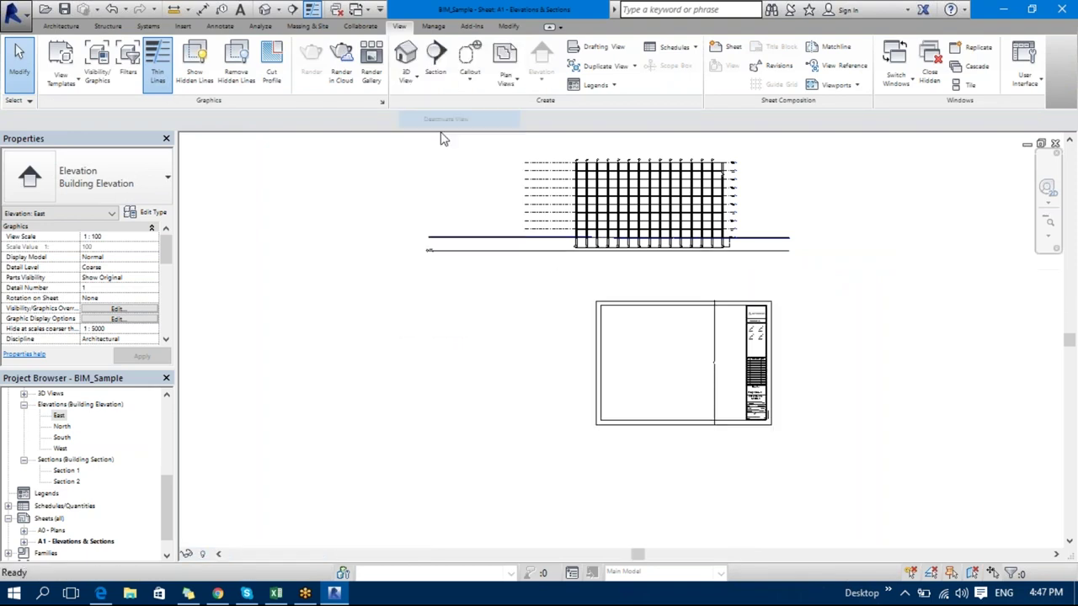
{"action": "left_click", "coordinate": [61, 417]}
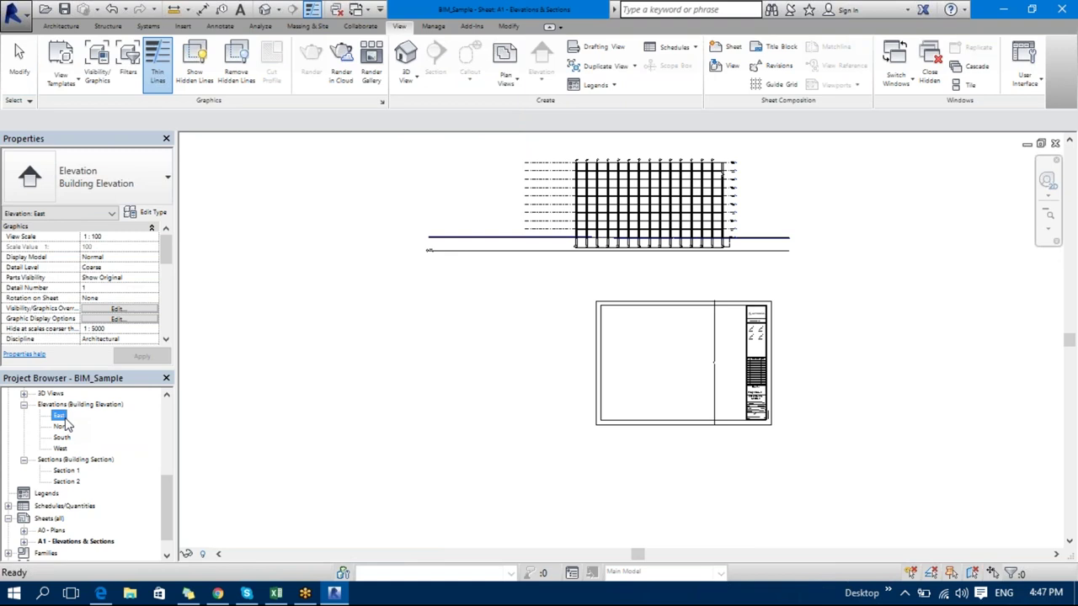
{"action": "double_click", "coordinate": [59, 415]}
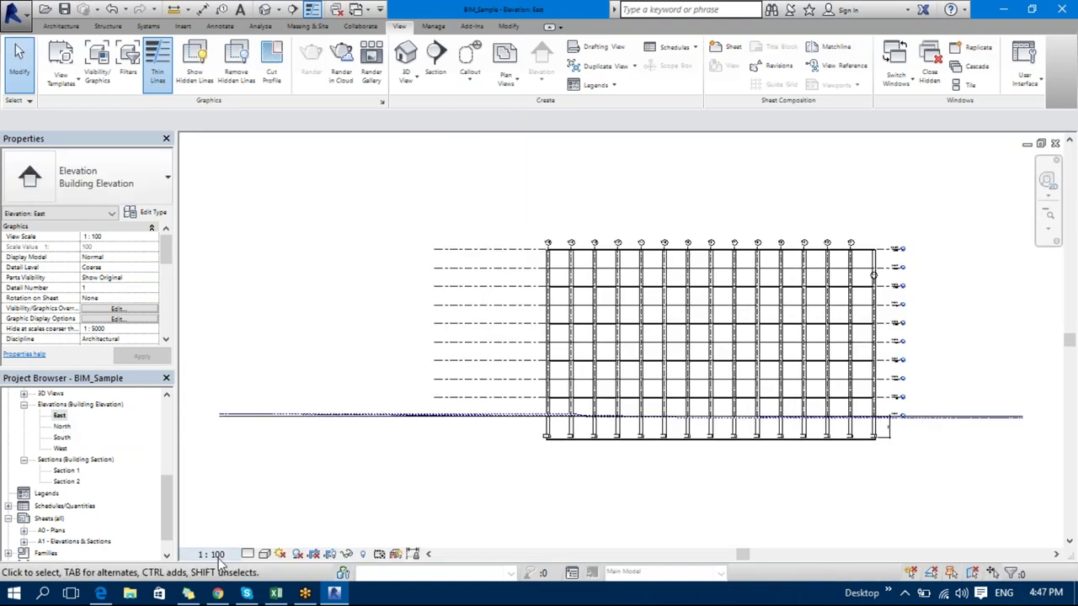
{"action": "left_click", "coordinate": [214, 557]}
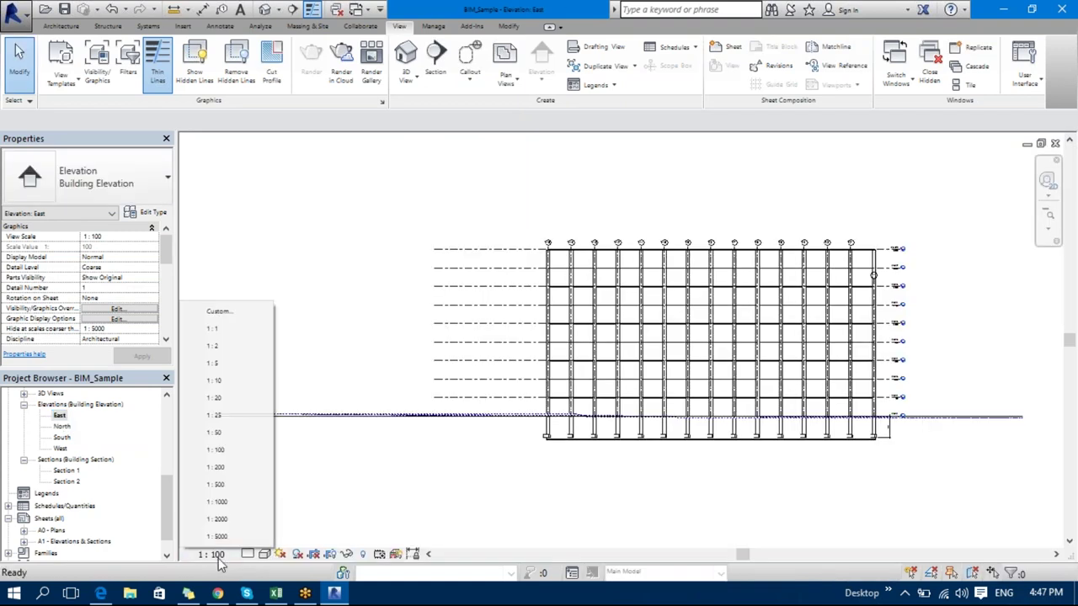
{"action": "left_click", "coordinate": [242, 492]}
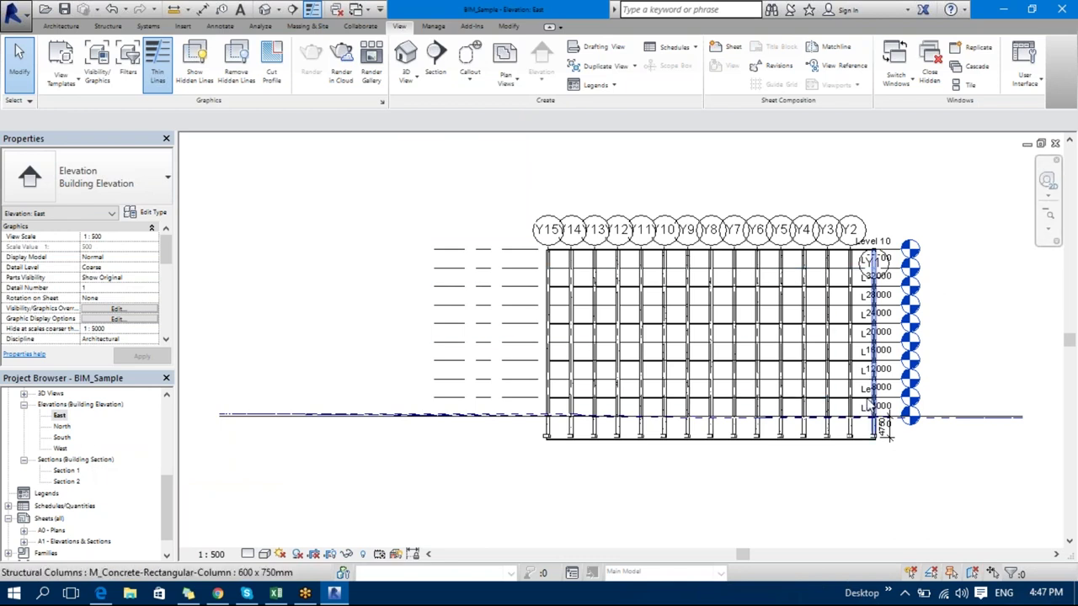
- Set the North and West elevations to 1:500 and change the South elevation's scale
{"action": "double_click", "coordinate": [61, 426]}
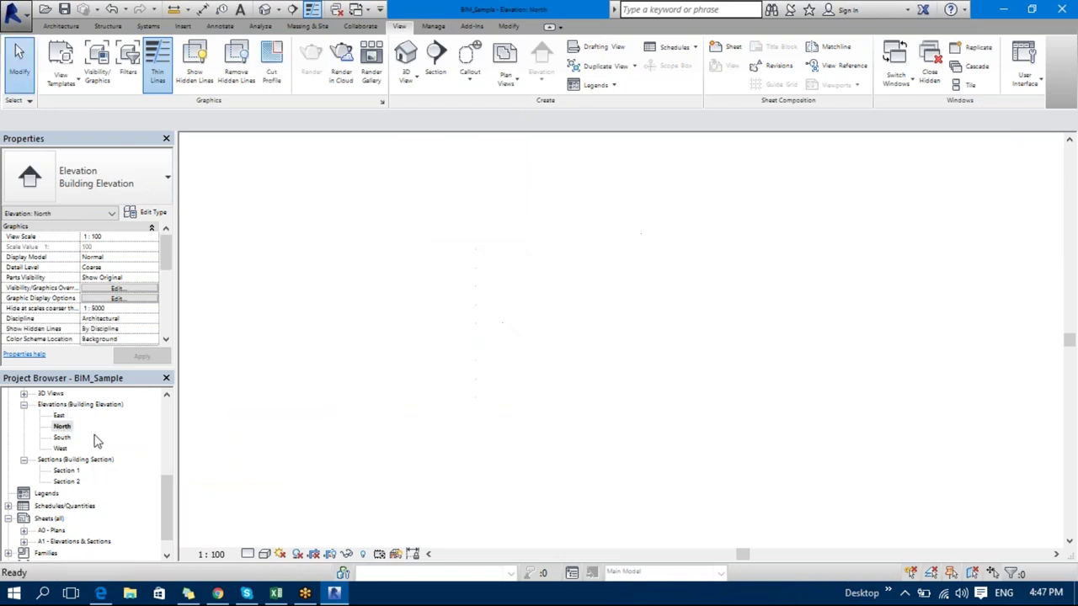
{"action": "left_click", "coordinate": [216, 555]}
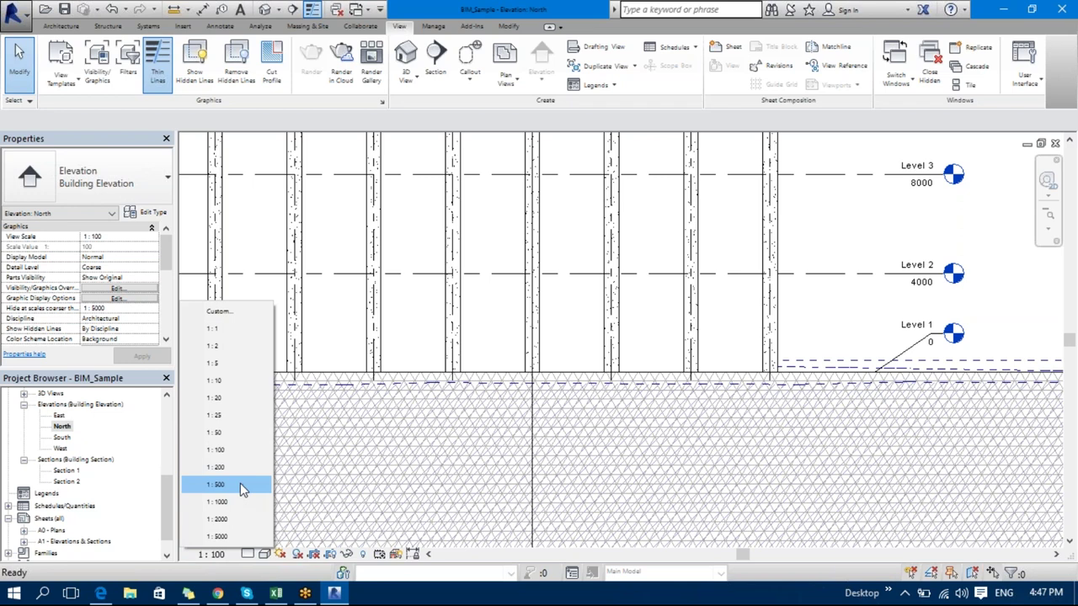
{"action": "left_click", "coordinate": [216, 485]}
{"action": "double_click", "coordinate": [61, 437]}
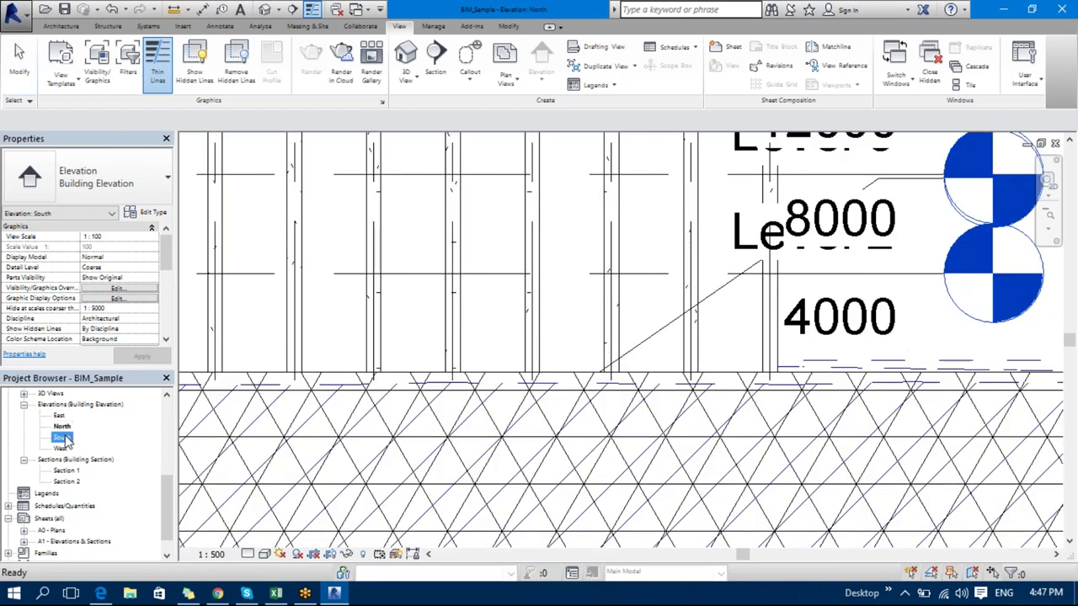
{"action": "left_click", "coordinate": [215, 554]}
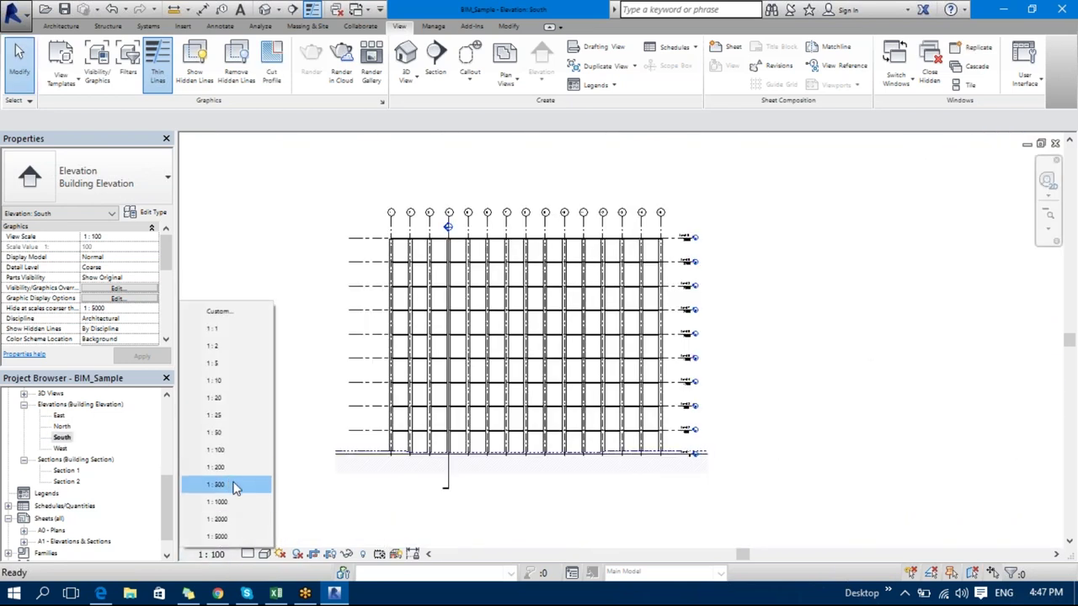
{"action": "left_click", "coordinate": [232, 488]}
{"action": "double_click", "coordinate": [61, 448]}
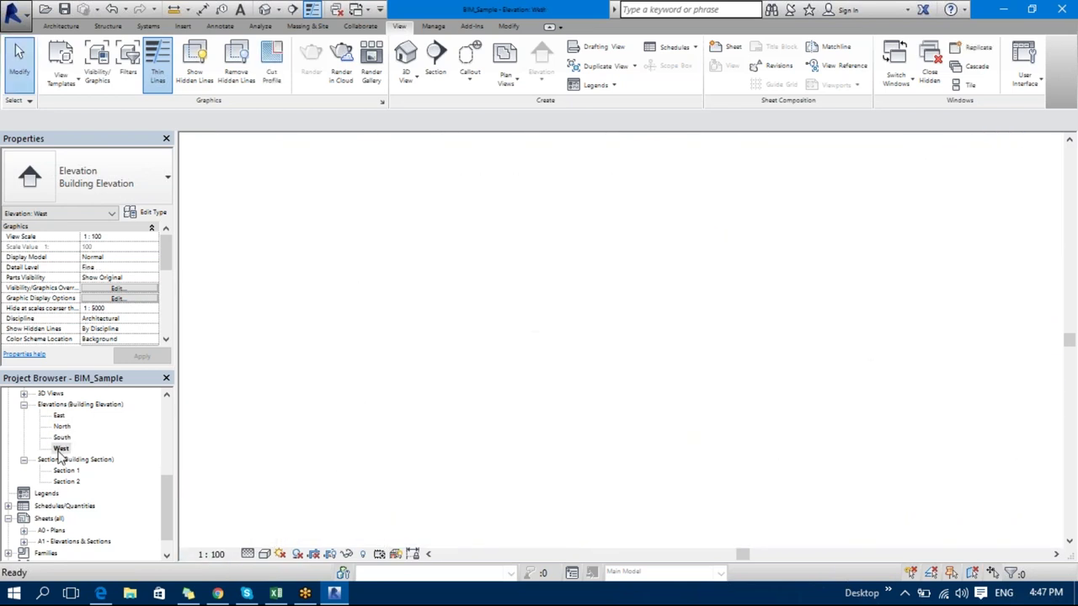
{"action": "left_click", "coordinate": [216, 555]}
{"action": "left_click", "coordinate": [223, 486]}
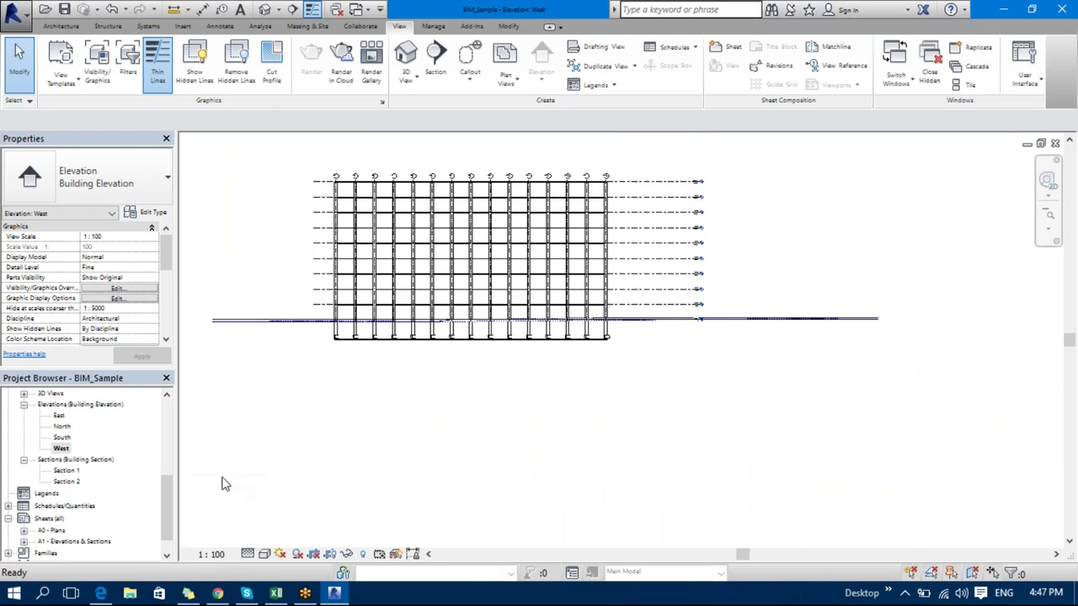
- Set Section 1 and Section 2 to 1:500, then reopen the A1 sheet
{"action": "double_click", "coordinate": [64, 471]}
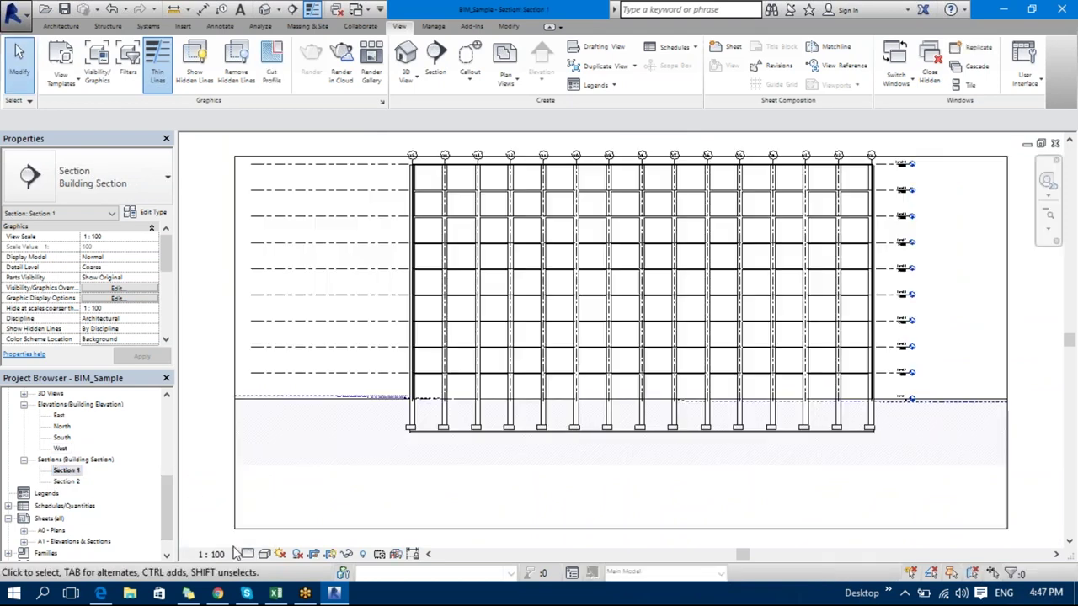
{"action": "left_click", "coordinate": [212, 556]}
{"action": "left_click", "coordinate": [221, 485]}
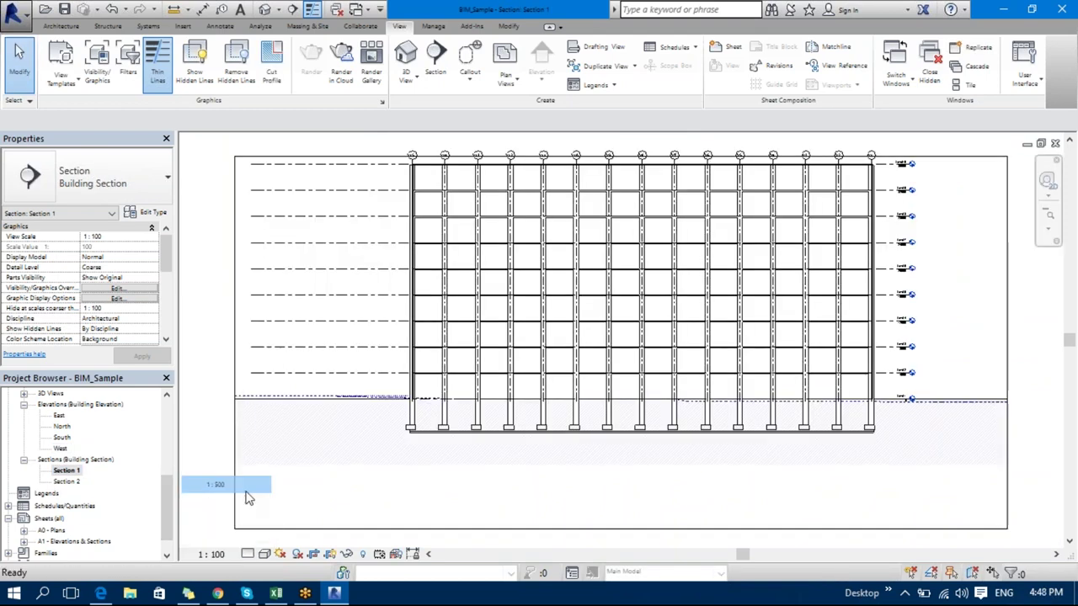
{"action": "double_click", "coordinate": [66, 481]}
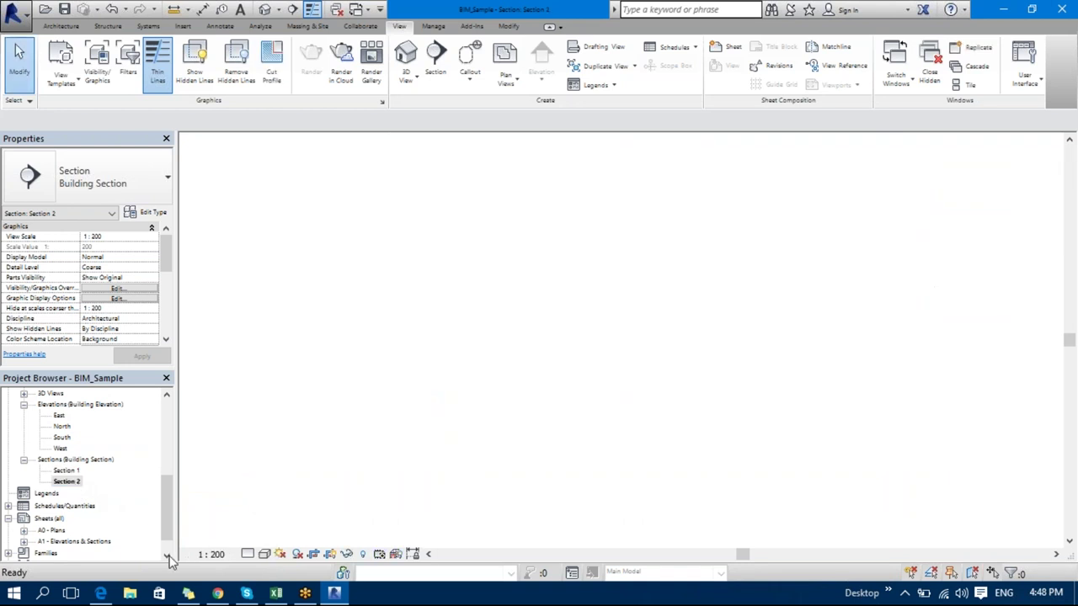
{"action": "left_click", "coordinate": [210, 555]}
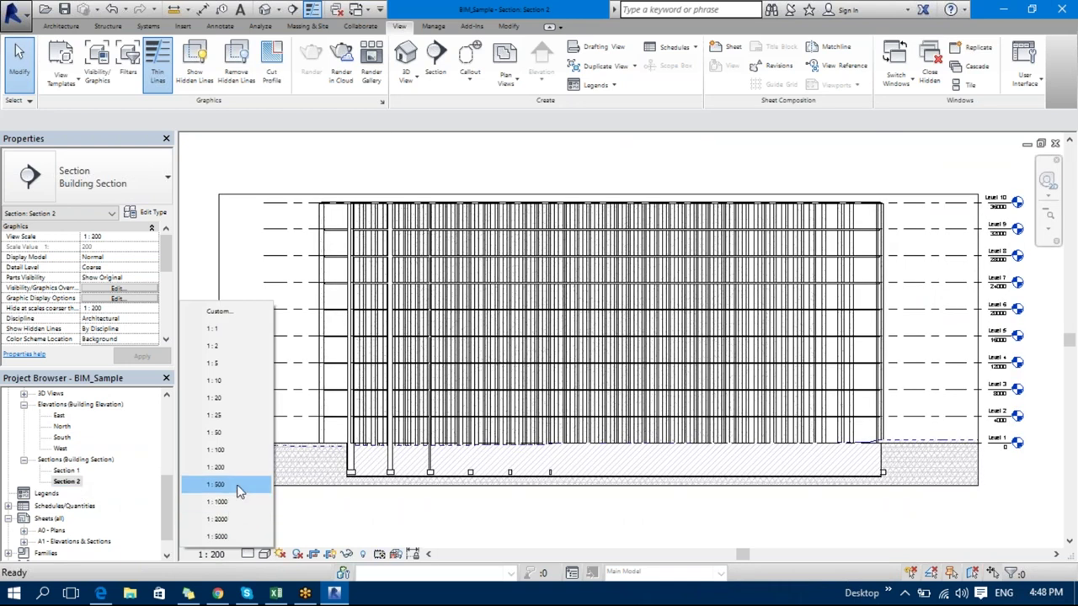
{"action": "left_click", "coordinate": [231, 485]}
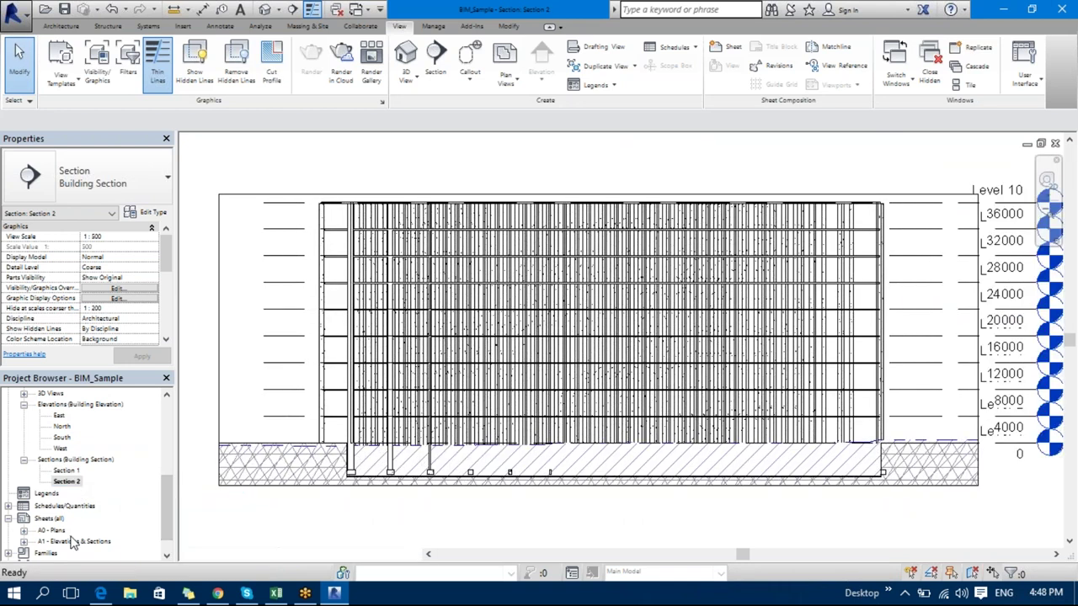
{"action": "double_click", "coordinate": [74, 542]}
{"action": "scroll", "coordinate": [493, 362], "scroll_direction": "up", "scroll_amount": 5}
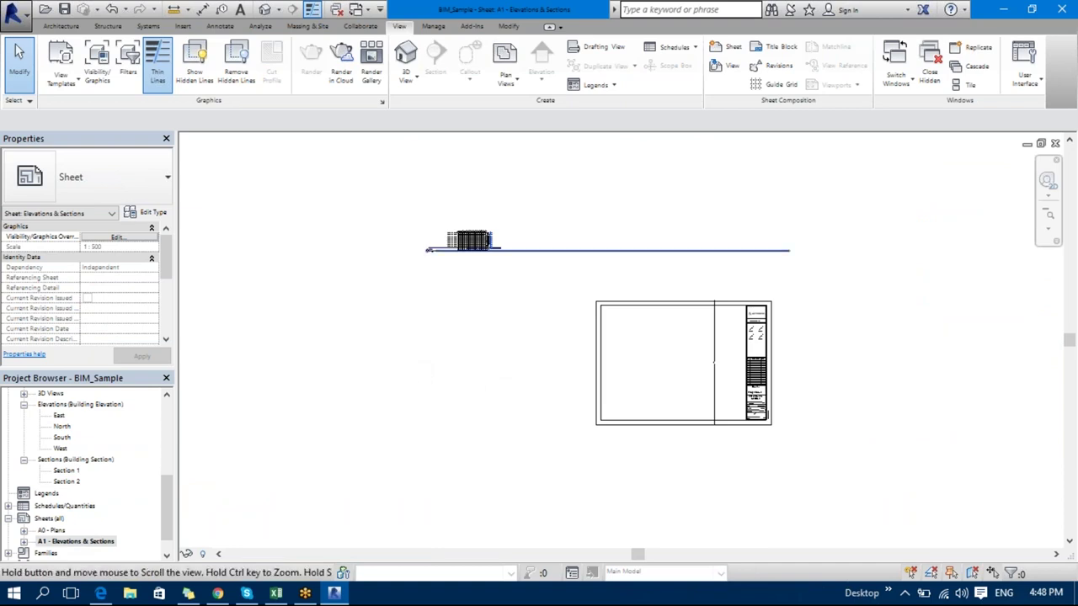
- Shorten the first elevation viewport's title line to fit the view
{"action": "left_click", "coordinate": [383, 308]}
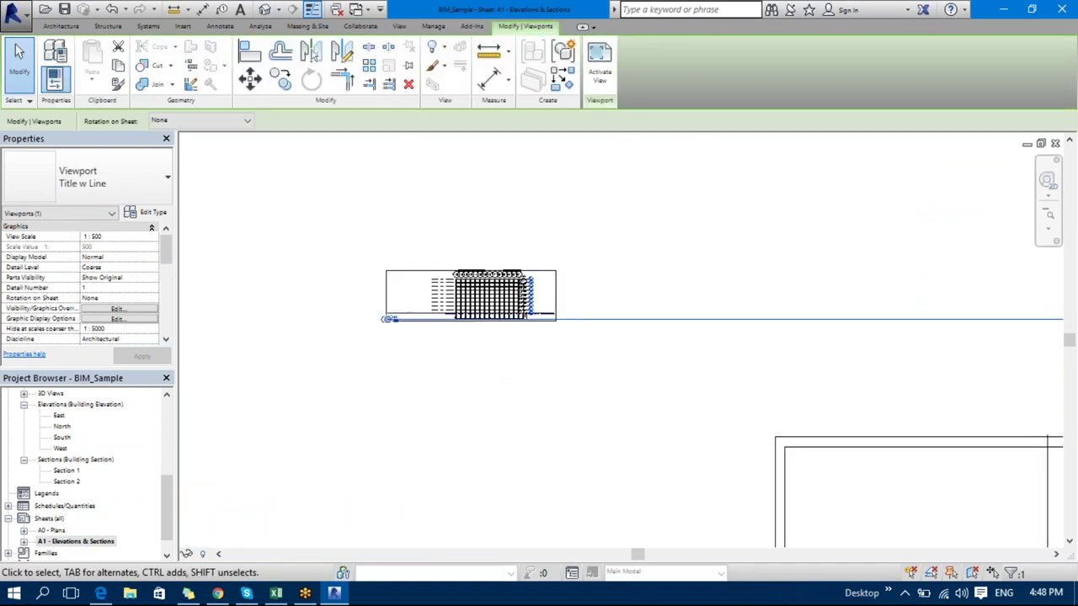
{"action": "scroll", "coordinate": [710, 284], "scroll_direction": "down", "scroll_amount": 2}
{"action": "left_click_drag", "start_coordinate": [943, 334], "coordinate": [503, 343]}
{"action": "middle_click_drag", "start_coordinate": [579, 529], "coordinate": [518, 344]}
{"action": "left_click", "coordinate": [549, 343]}
{"action": "middle_click_drag", "start_coordinate": [632, 343], "coordinate": [770, 473]}
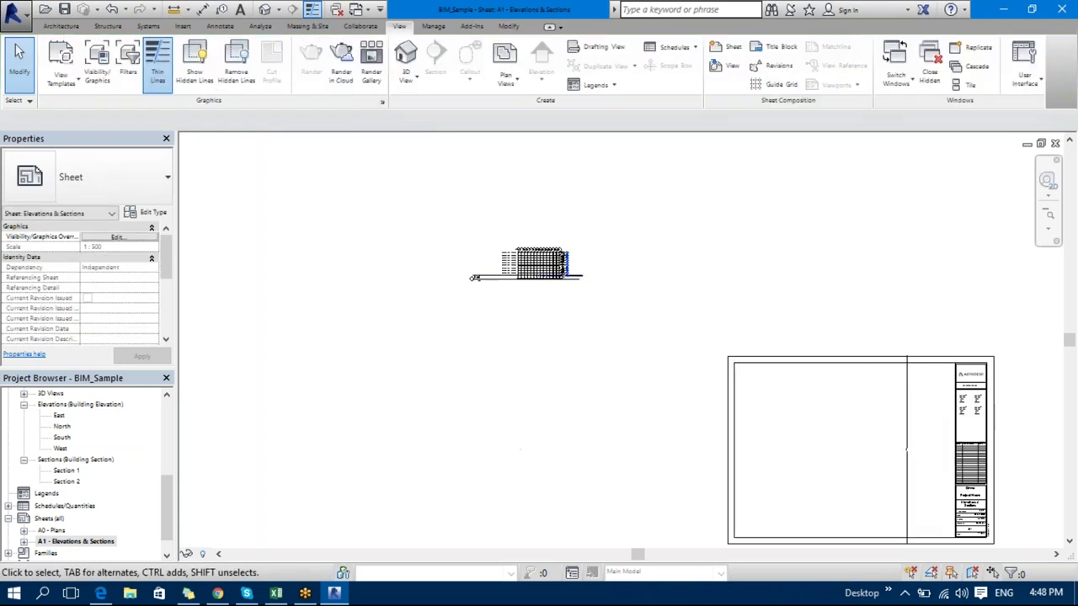
- Place the North, South and West elevations stacked on the sheet
{"action": "left_click_drag", "start_coordinate": [61, 428], "coordinate": [514, 359]}
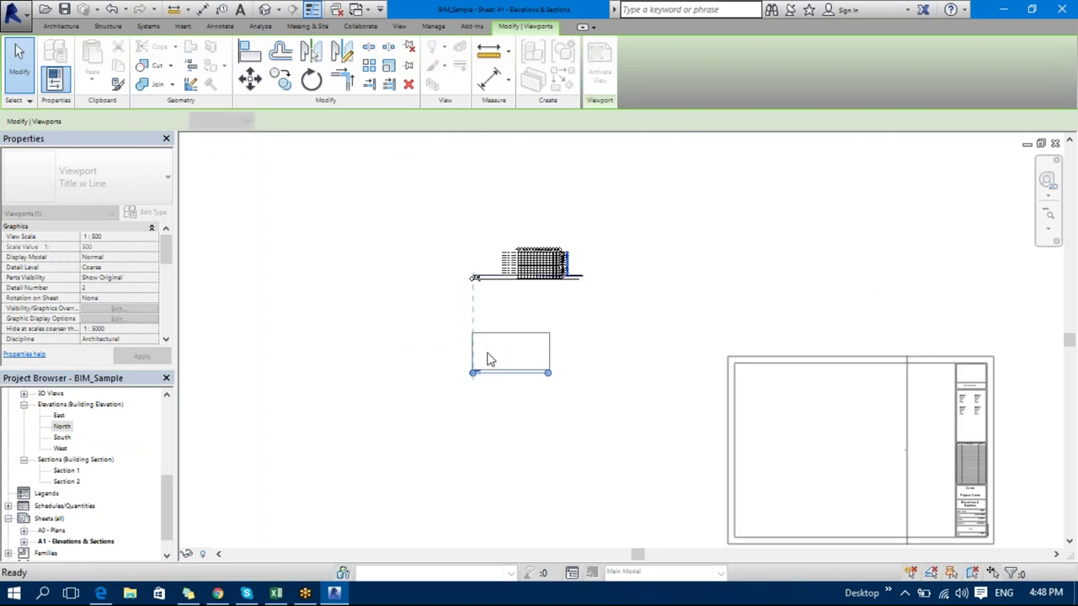
{"action": "left_click", "coordinate": [486, 360]}
{"action": "left_click_drag", "start_coordinate": [61, 437], "coordinate": [529, 454]}
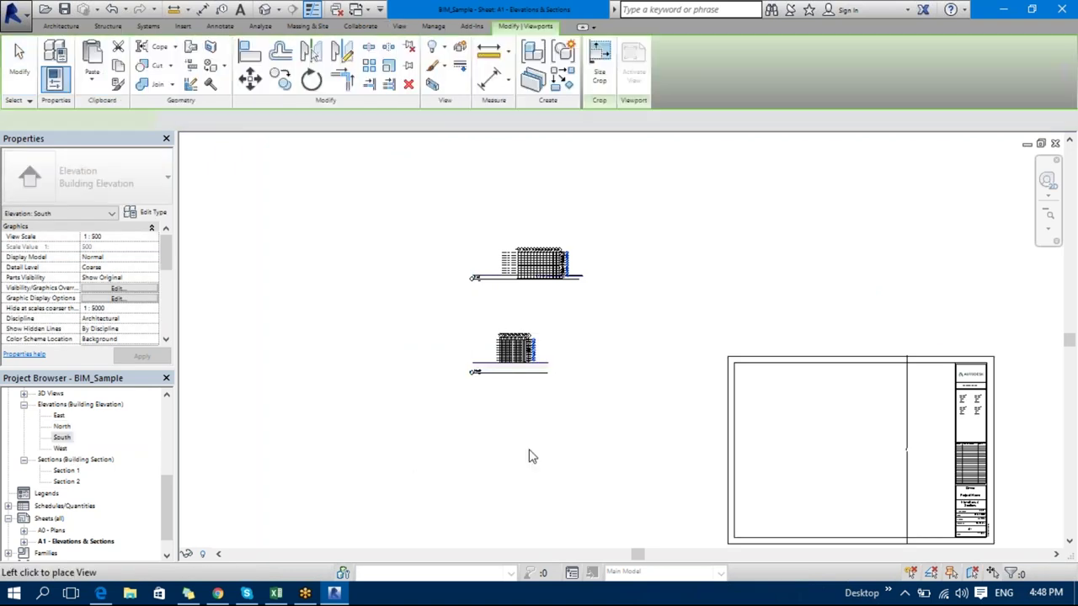
{"action": "left_click", "coordinate": [528, 452]}
{"action": "left_click", "coordinate": [61, 447]}
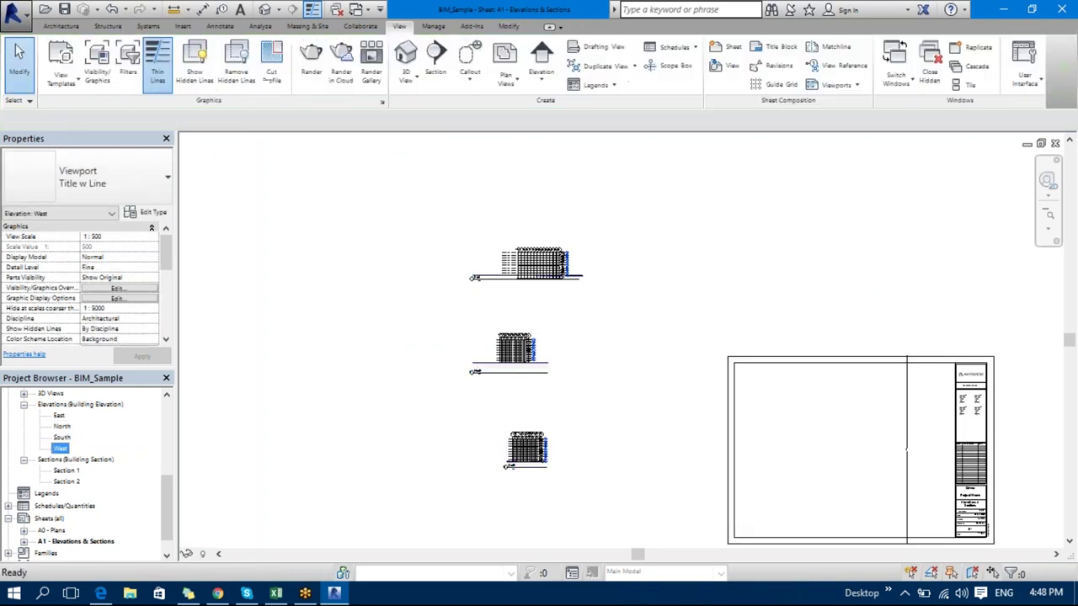
{"action": "left_click_drag", "start_coordinate": [61, 448], "coordinate": [488, 508]}
{"action": "left_click", "coordinate": [490, 511]}
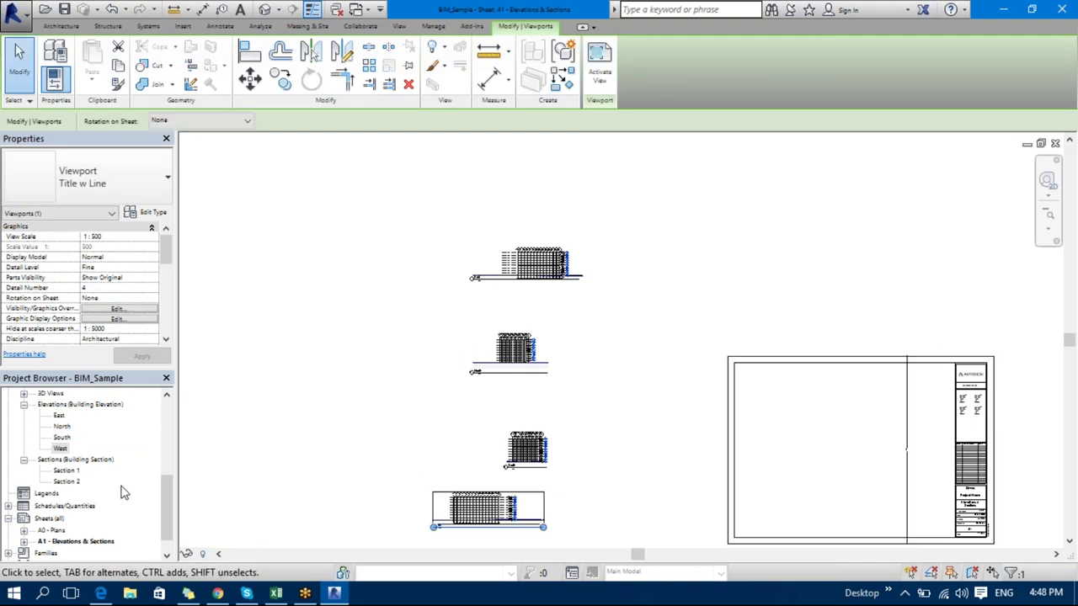
- Place Section 1 and Section 2 on the sheet, one below the other
{"action": "left_click", "coordinate": [66, 470]}
{"action": "left_click_drag", "start_coordinate": [65, 470], "coordinate": [383, 403]}
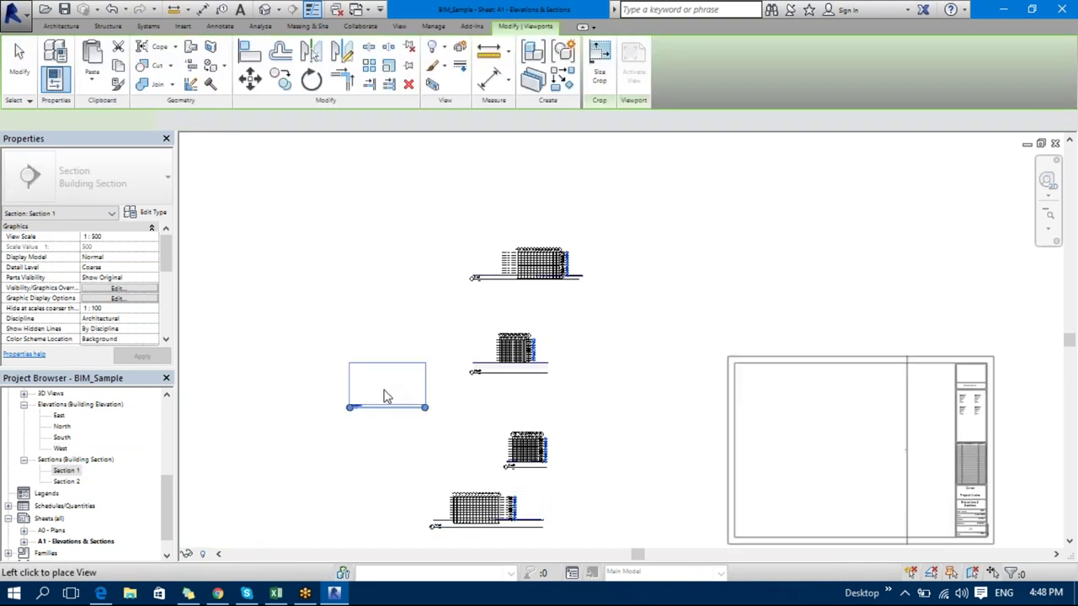
{"action": "left_click", "coordinate": [375, 408]}
{"action": "left_click", "coordinate": [66, 481]}
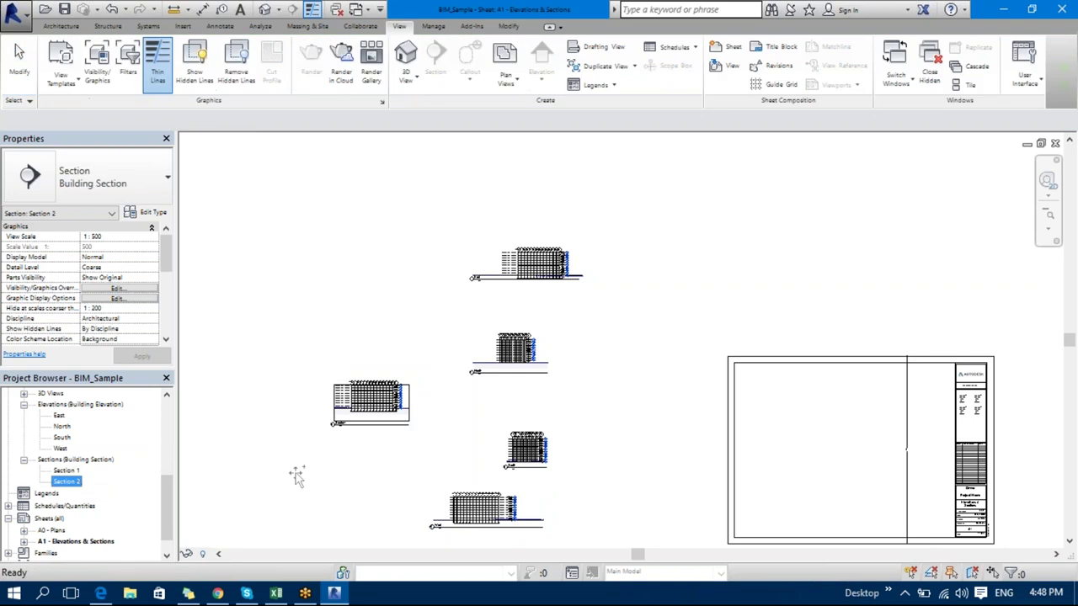
{"action": "left_click_drag", "start_coordinate": [380, 462], "coordinate": [380, 464]}
{"action": "left_click", "coordinate": [379, 464]}
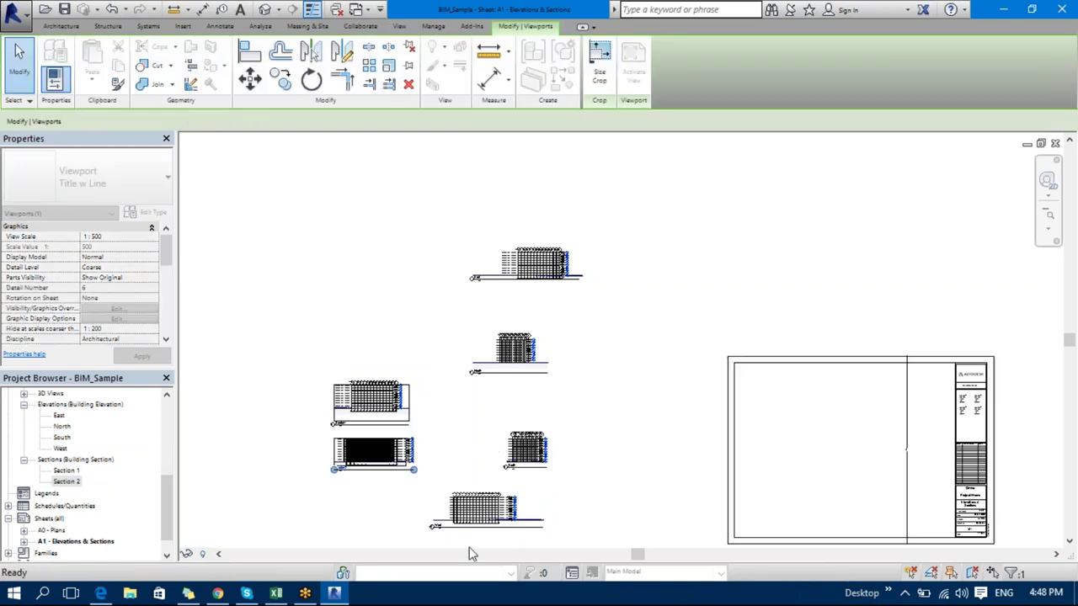
{"action": "middle_click_drag", "start_coordinate": [681, 472], "coordinate": [588, 491]}
- Move the first elevation viewport into the title block's top-left area
{"action": "left_click", "coordinate": [381, 183]}
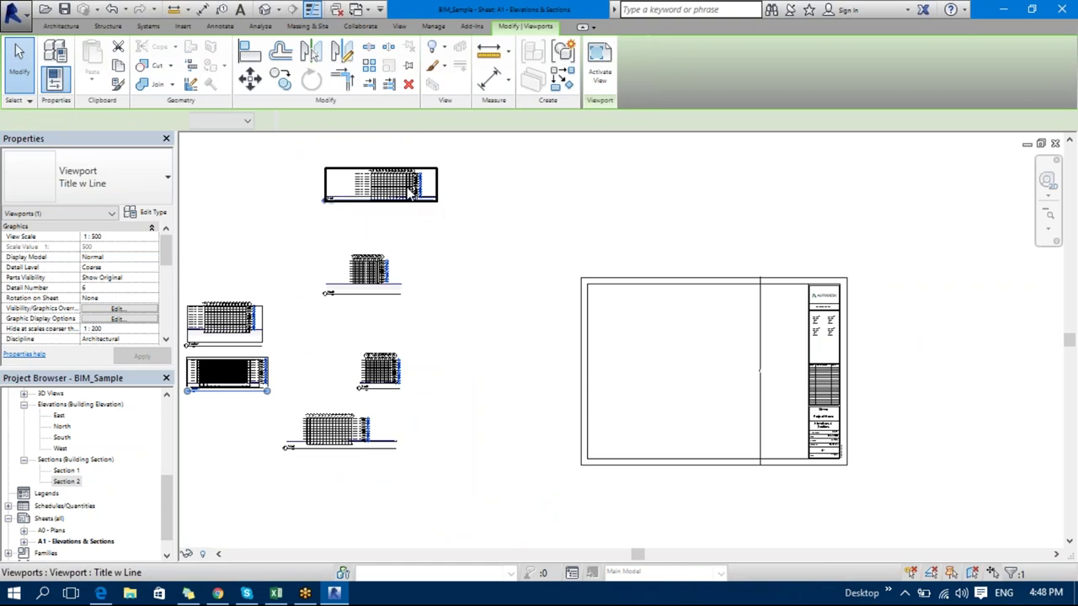
{"action": "left_click_drag", "start_coordinate": [381, 183], "coordinate": [653, 306]}
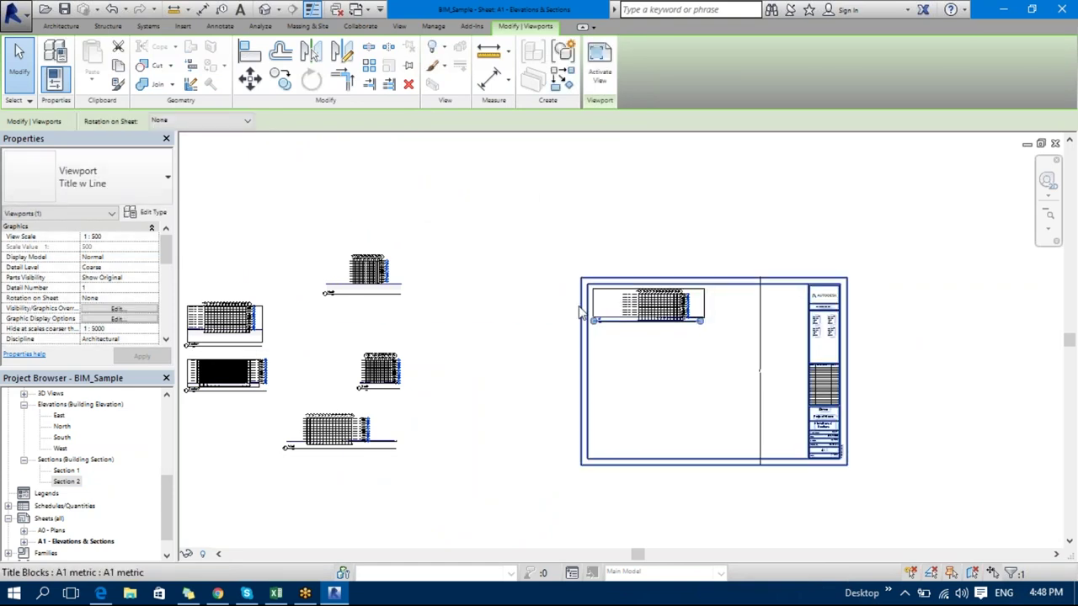
{"action": "middle_click_drag", "start_coordinate": [536, 384], "coordinate": [398, 397]}
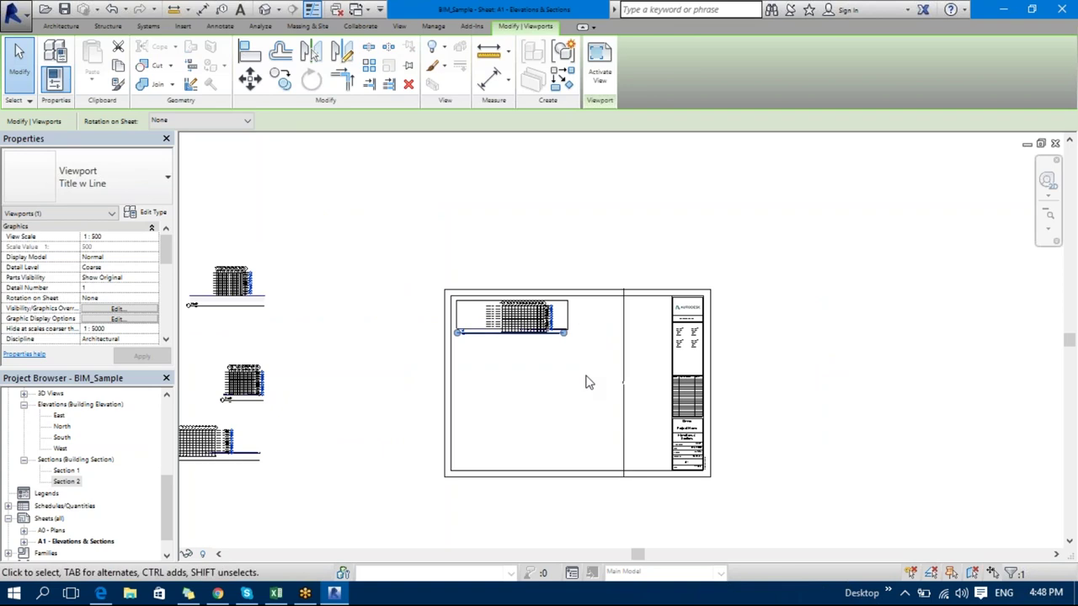
{"action": "left_click", "coordinate": [425, 373]}
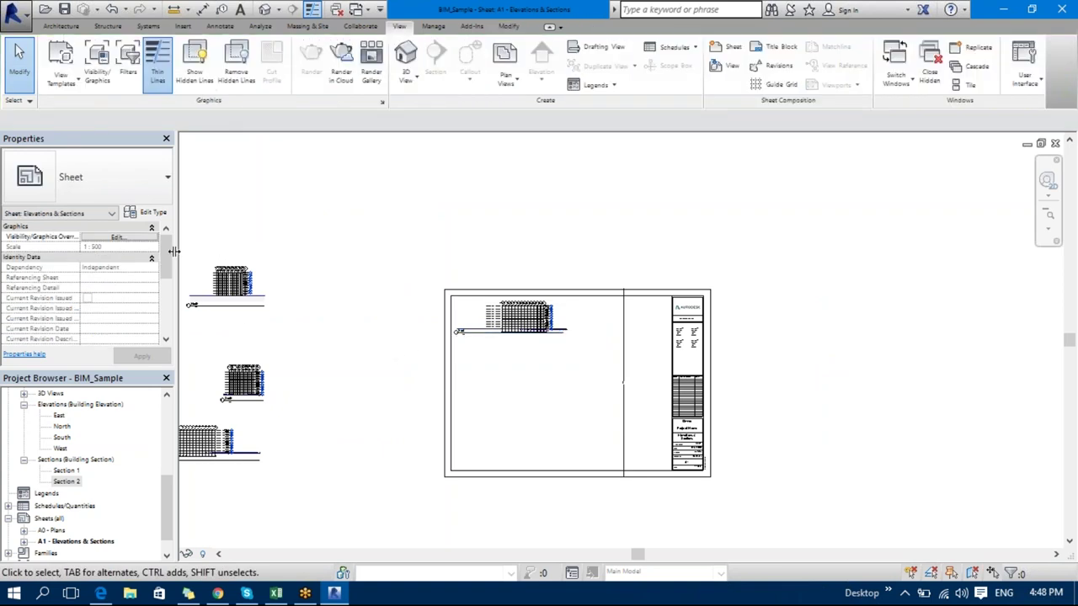
- Set the sheet's Guide Grid property to 500mm, then to 100mm
{"action": "scroll", "coordinate": [126, 270], "scroll_direction": "down", "scroll_amount": 5}
{"action": "left_click", "coordinate": [95, 328]}
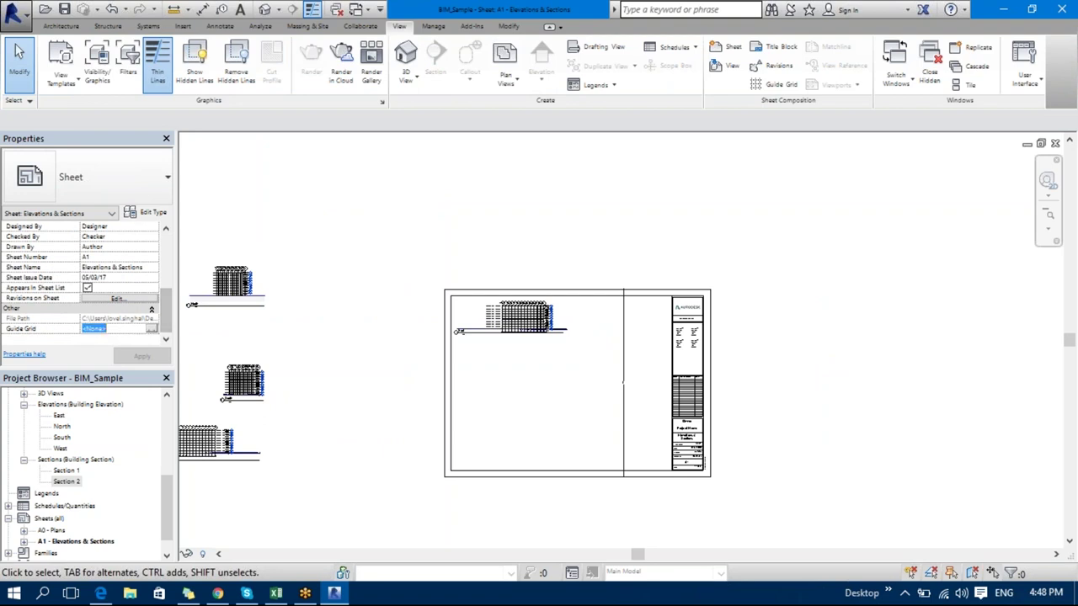
{"action": "left_click", "coordinate": [151, 329]}
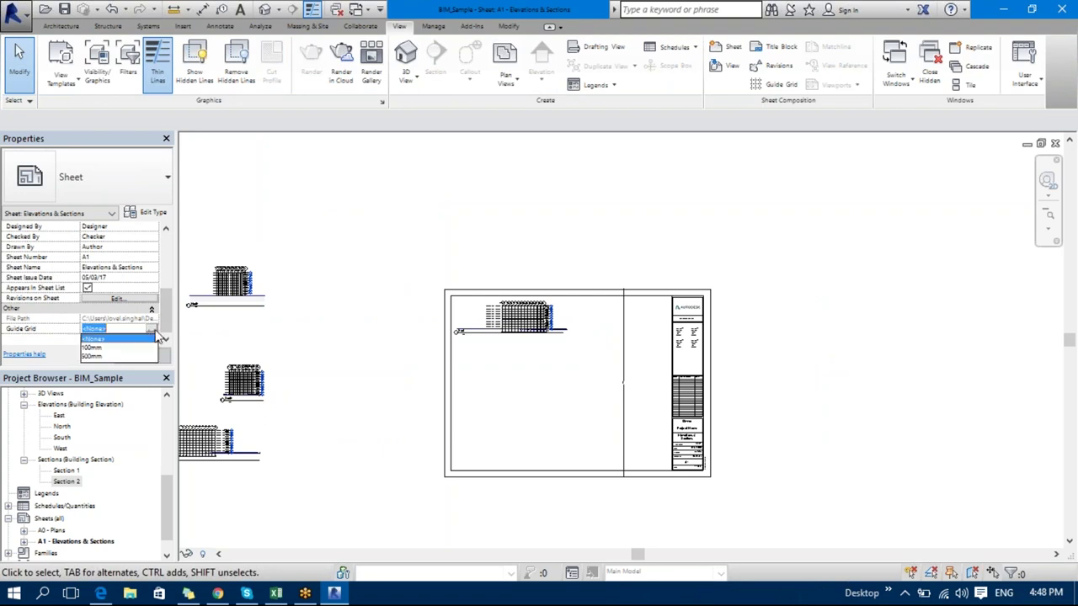
{"action": "left_click", "coordinate": [95, 356]}
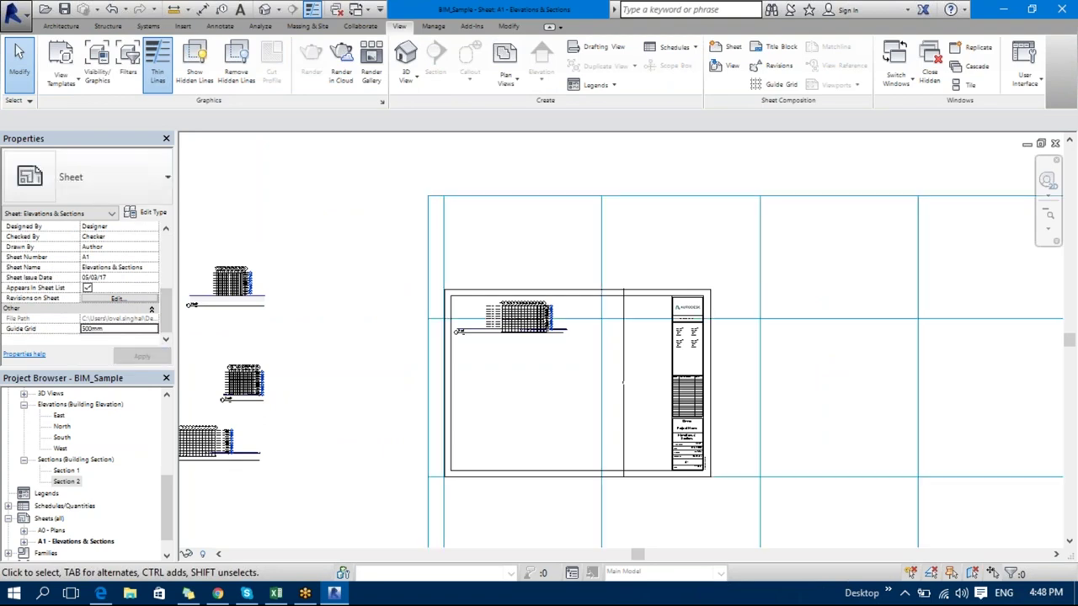
{"action": "scroll", "coordinate": [385, 397], "scroll_direction": "down", "scroll_amount": 3}
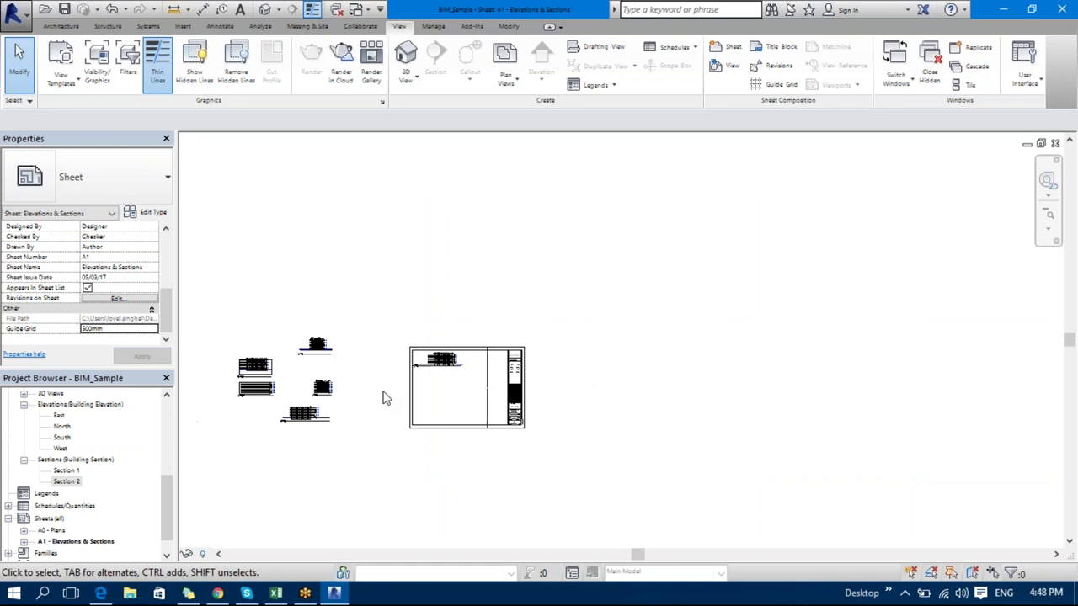
{"action": "left_click", "coordinate": [152, 329]}
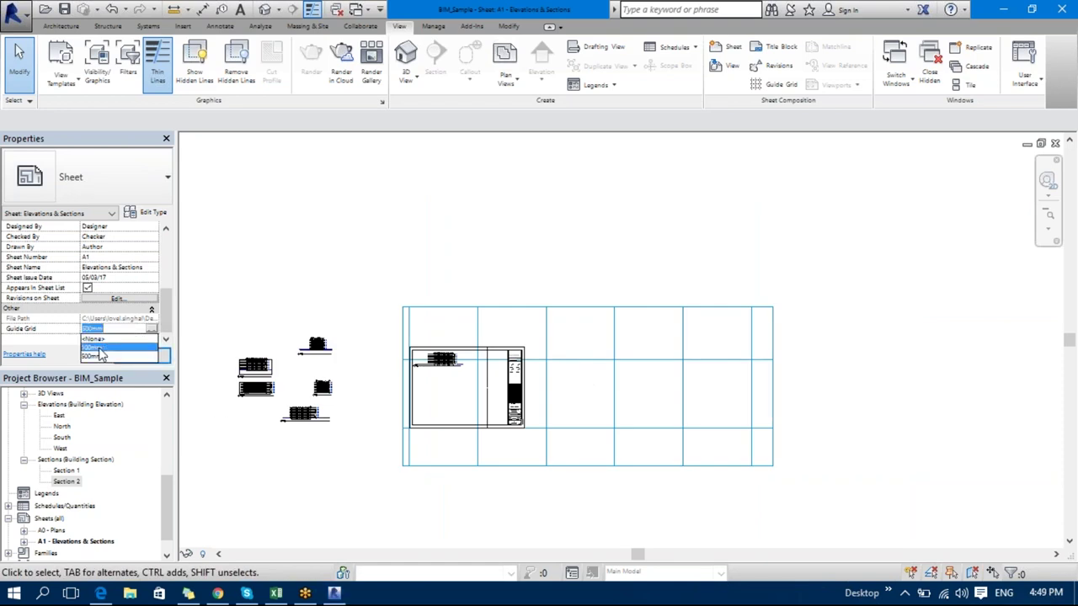
{"action": "left_click", "coordinate": [97, 343]}
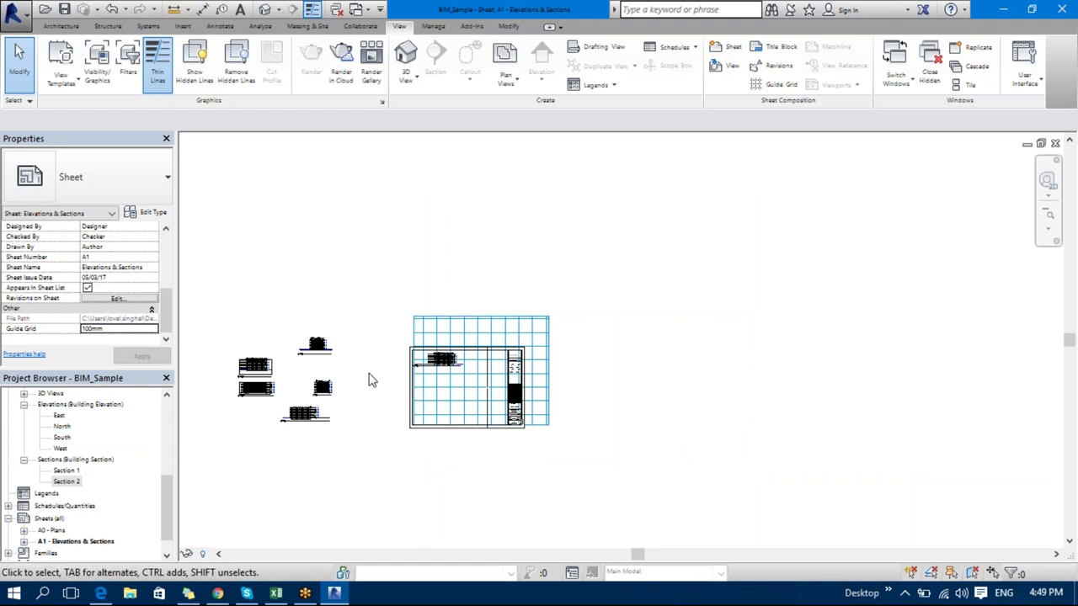
- Create and assign a new guide grid named 50mm
{"action": "left_click", "coordinate": [779, 85]}
{"action": "left_click", "coordinate": [559, 255]}
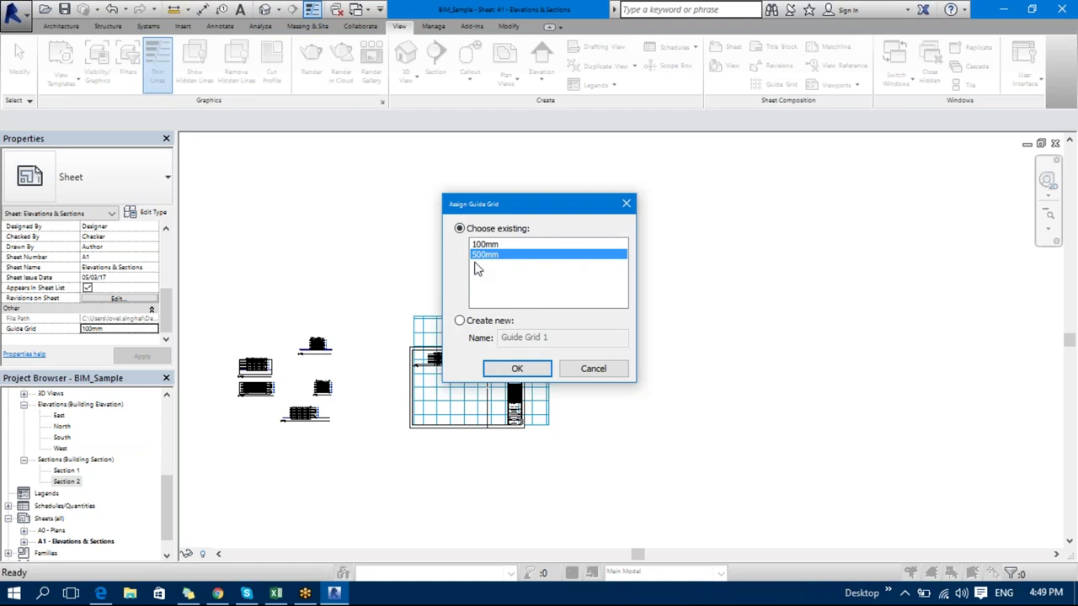
{"action": "left_click", "coordinate": [459, 321]}
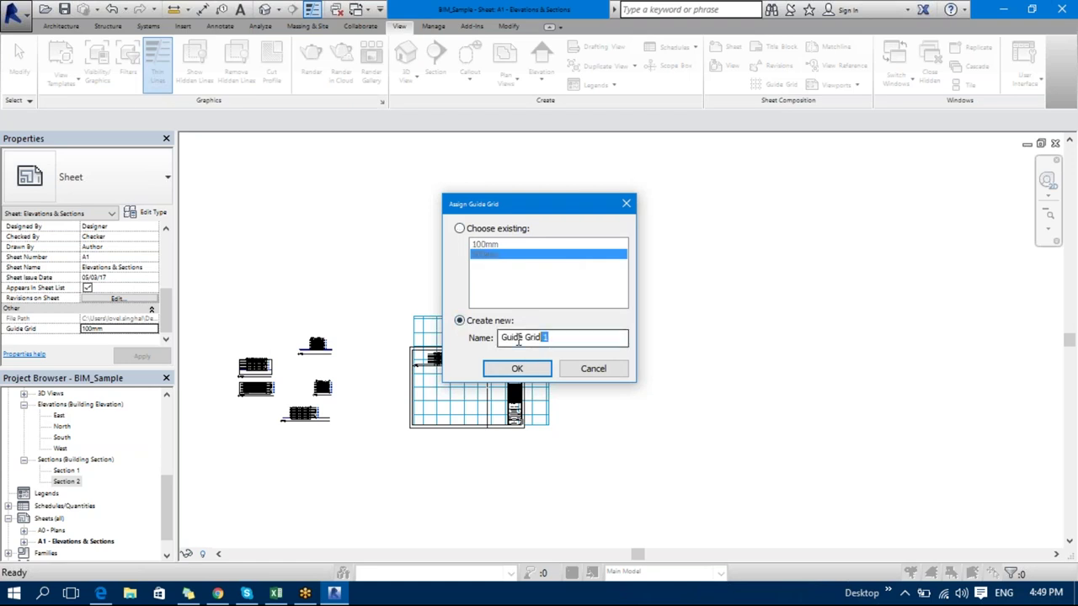
{"action": "type", "text": "50mm"}
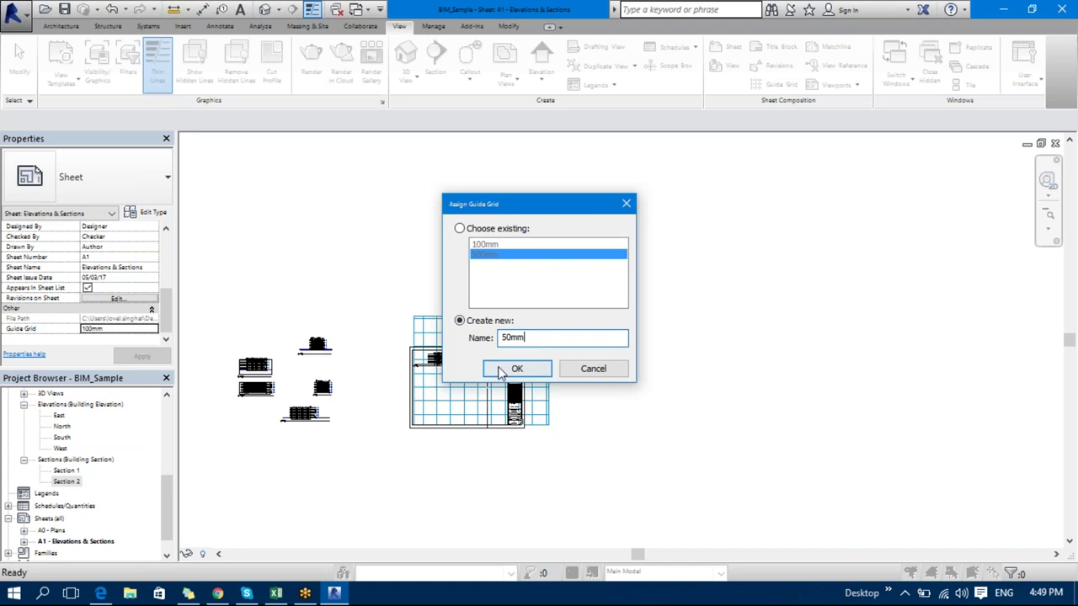
{"action": "left_click", "coordinate": [517, 369]}
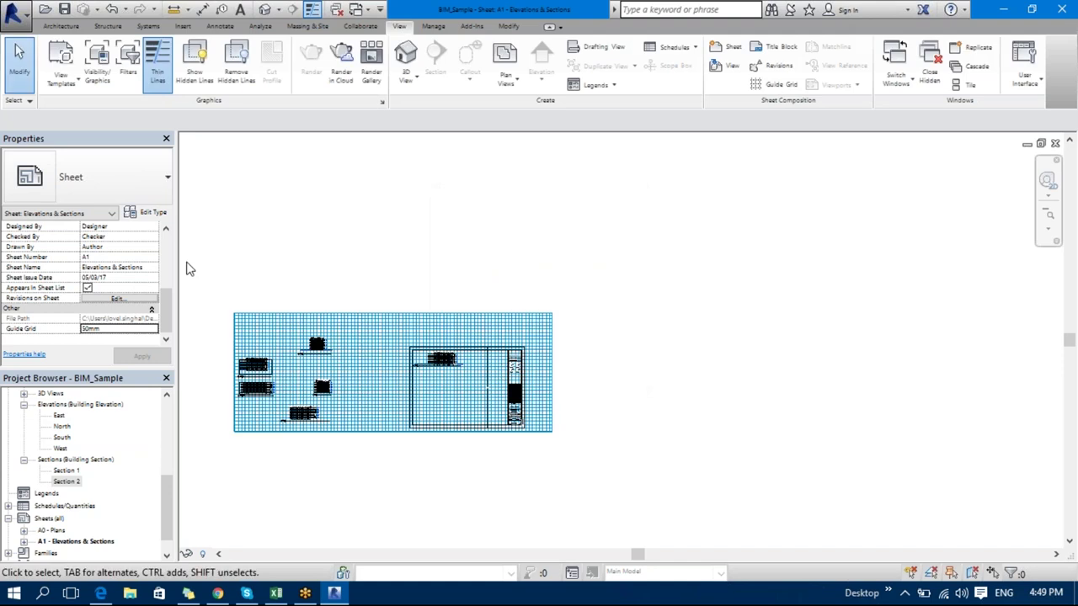
{"action": "scroll", "coordinate": [224, 371], "scroll_direction": "up", "scroll_amount": 3}
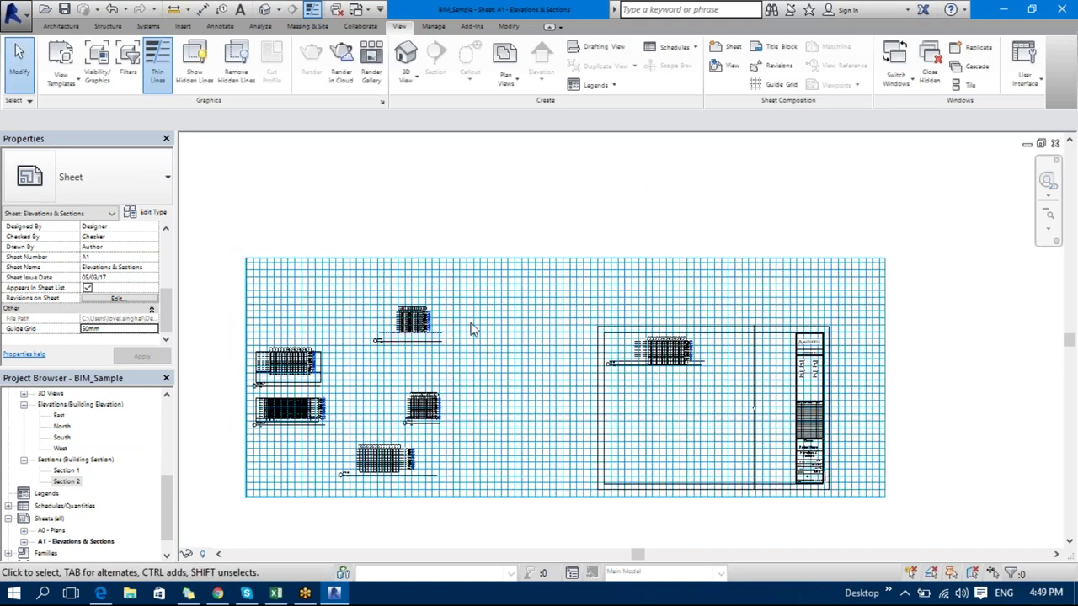
- Set the guide grid spacing to 50 mm
{"action": "left_click", "coordinate": [308, 261]}
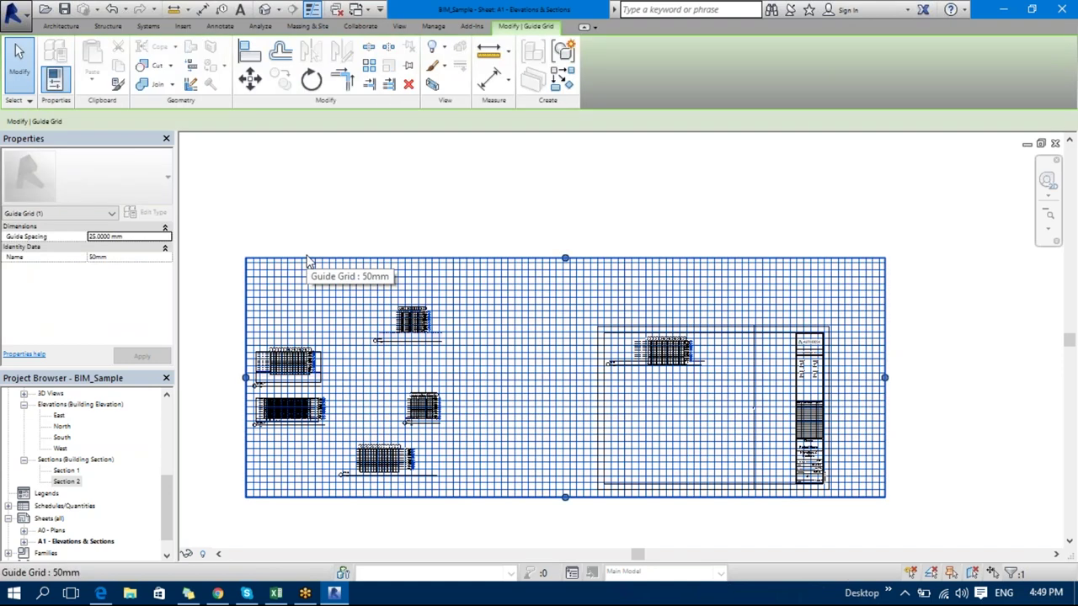
{"action": "left_click", "coordinate": [126, 237]}
{"action": "key", "text": "ctrl+a"}
{"action": "type", "text": "50"}
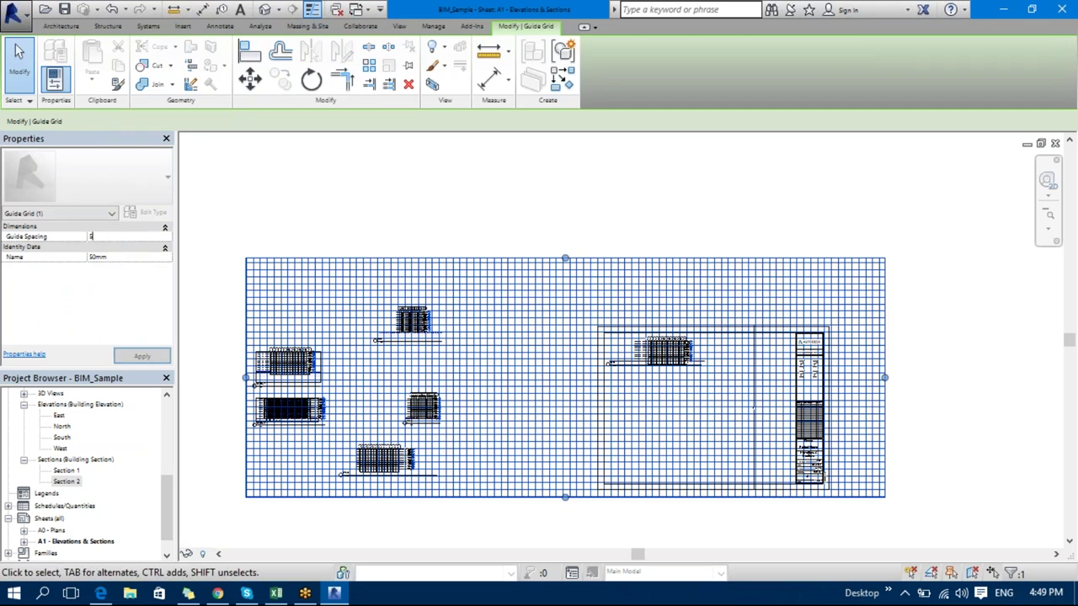
{"action": "left_click", "coordinate": [507, 195]}
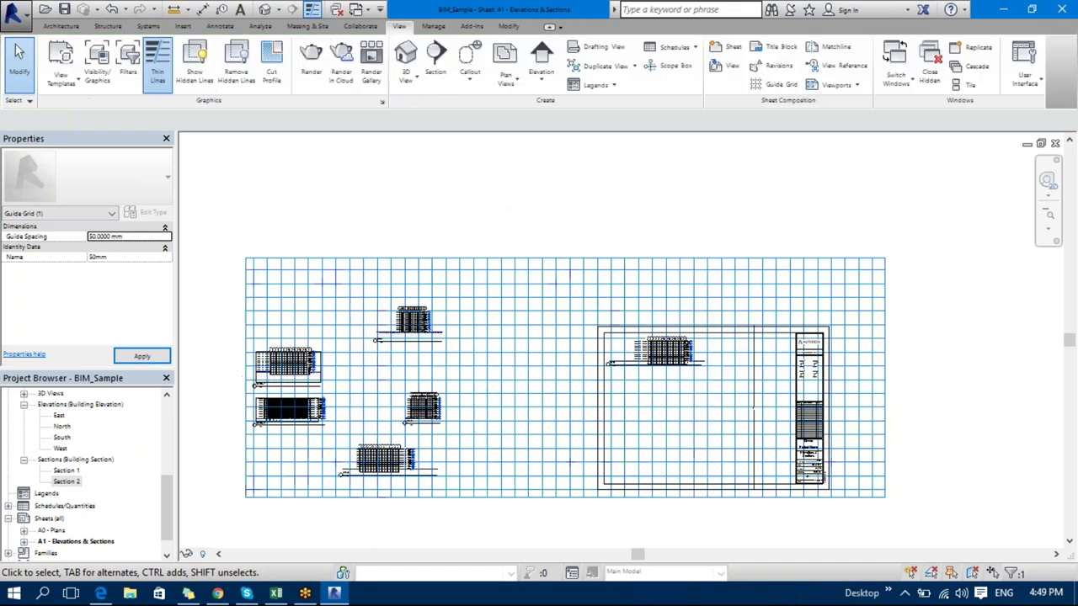
- Drag the guide grid's top, right, left and bottom edges to the sheet border
{"action": "left_click", "coordinate": [537, 259]}
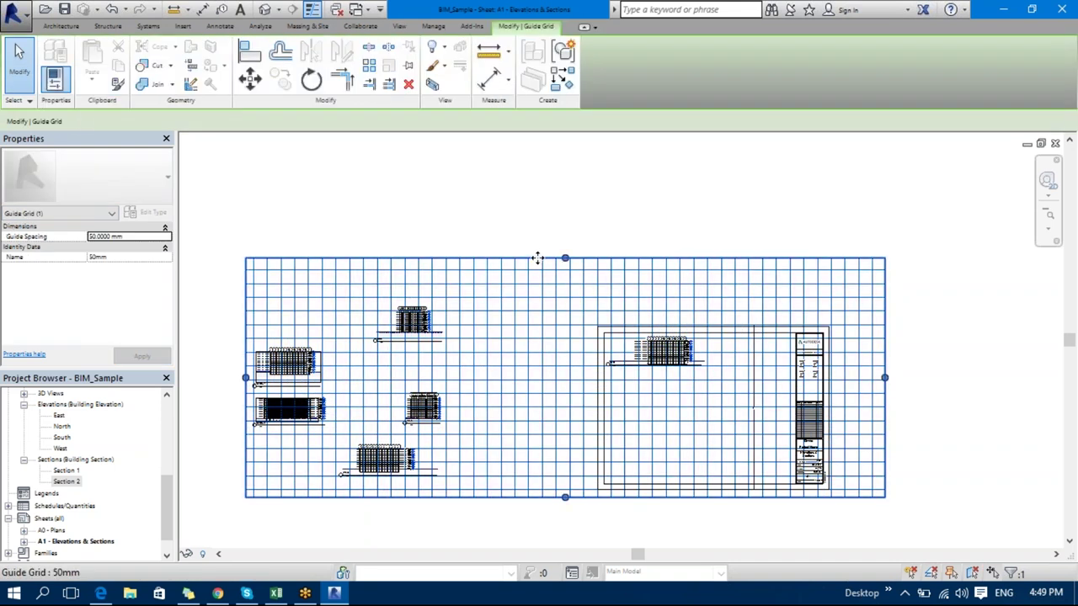
{"action": "left_click_drag", "start_coordinate": [565, 262], "coordinate": [569, 322]}
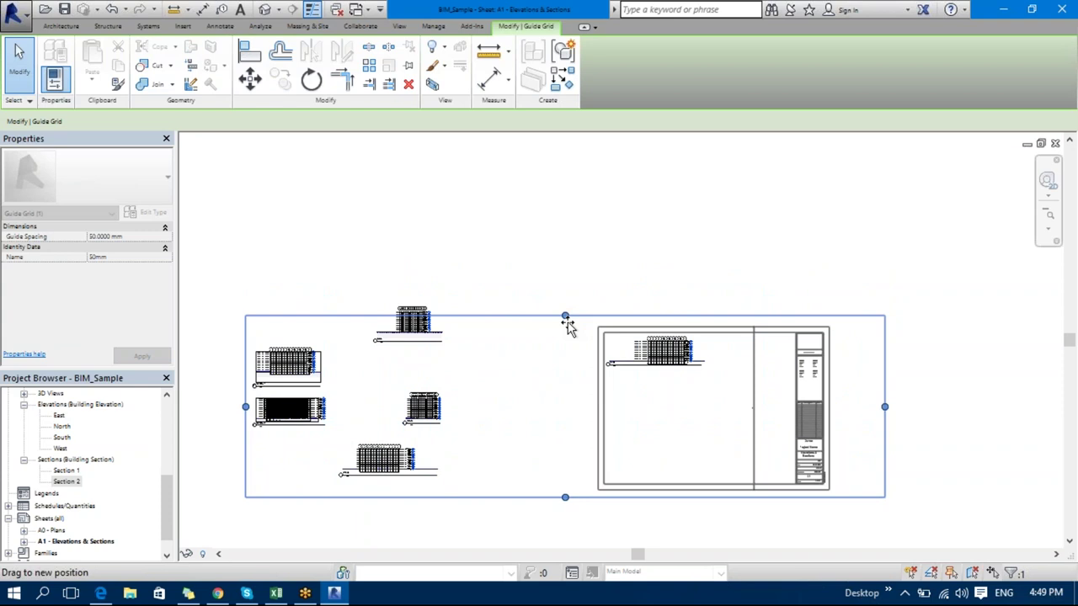
{"action": "left_click_drag", "start_coordinate": [884, 411], "coordinate": [791, 410]}
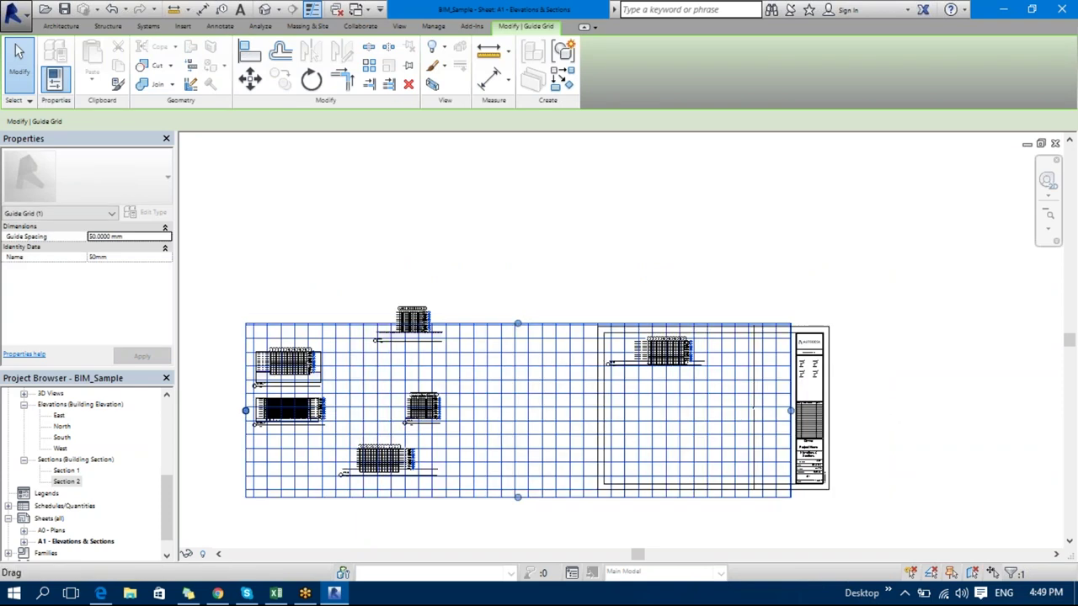
{"action": "left_click_drag", "start_coordinate": [245, 411], "coordinate": [603, 421]}
{"action": "scroll", "coordinate": [629, 515], "scroll_direction": "up", "scroll_amount": 5}
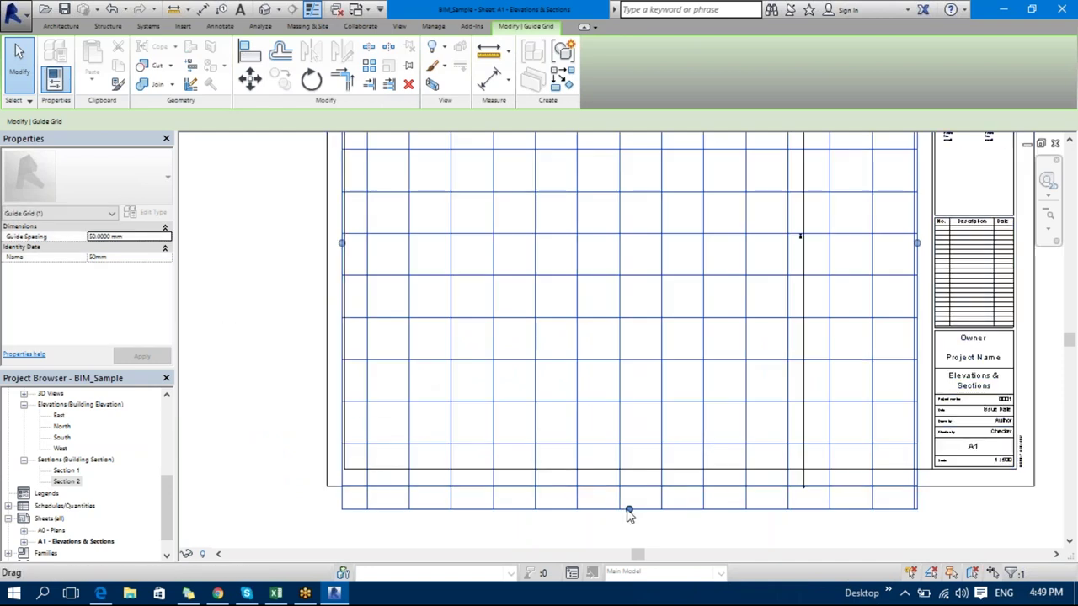
{"action": "left_click_drag", "start_coordinate": [627, 511], "coordinate": [632, 469]}
{"action": "scroll", "coordinate": [616, 481], "scroll_direction": "up", "scroll_amount": 4}
{"action": "left_click_drag", "start_coordinate": [809, 321], "coordinate": [842, 325]}
{"action": "scroll", "coordinate": [732, 276], "scroll_direction": "down", "scroll_amount": 3}
{"action": "scroll", "coordinate": [632, 241], "scroll_direction": "up", "scroll_amount": 2}
{"action": "left_click_drag", "start_coordinate": [615, 251], "coordinate": [621, 274]}
{"action": "left_click", "coordinate": [780, 394]}
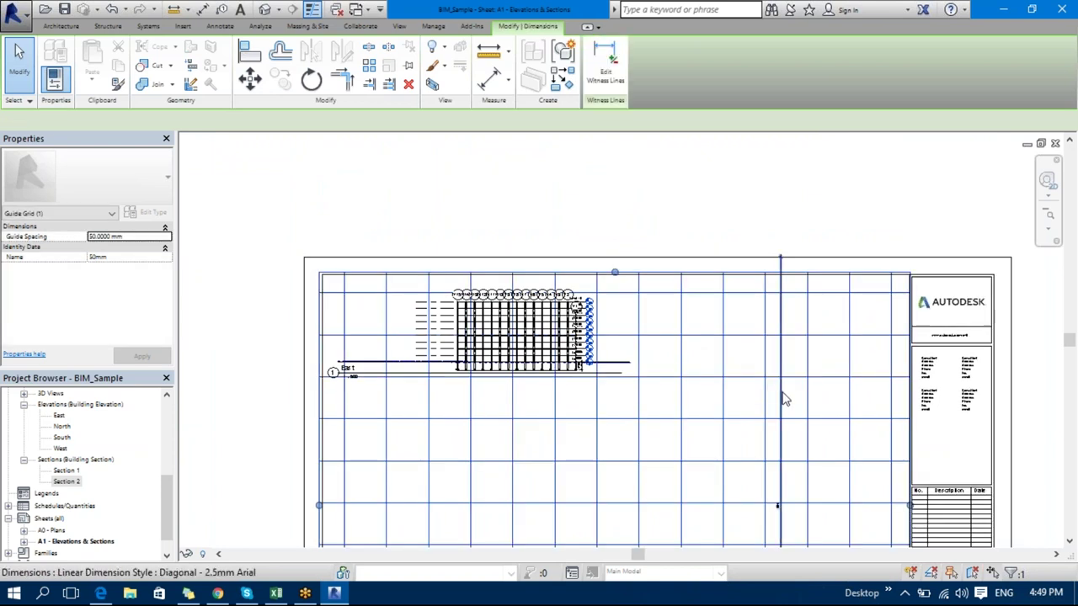
- Move the East elevation viewport to the sheet's top-left corner, snapped to the 50mm guide grid
{"action": "key", "text": "Escape"}
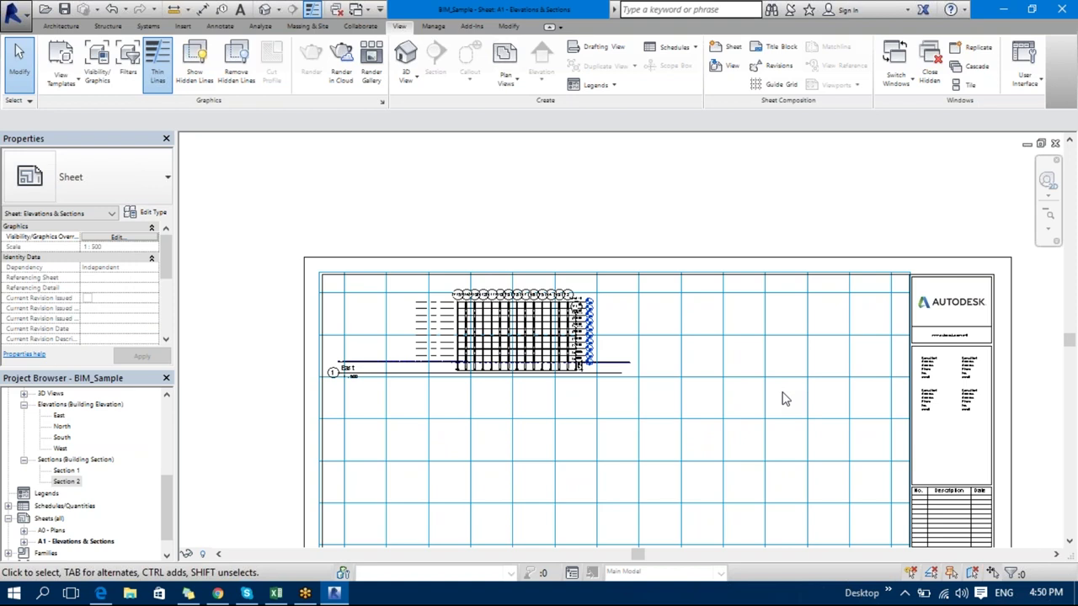
{"action": "scroll", "coordinate": [494, 395], "scroll_direction": "up", "scroll_amount": 3}
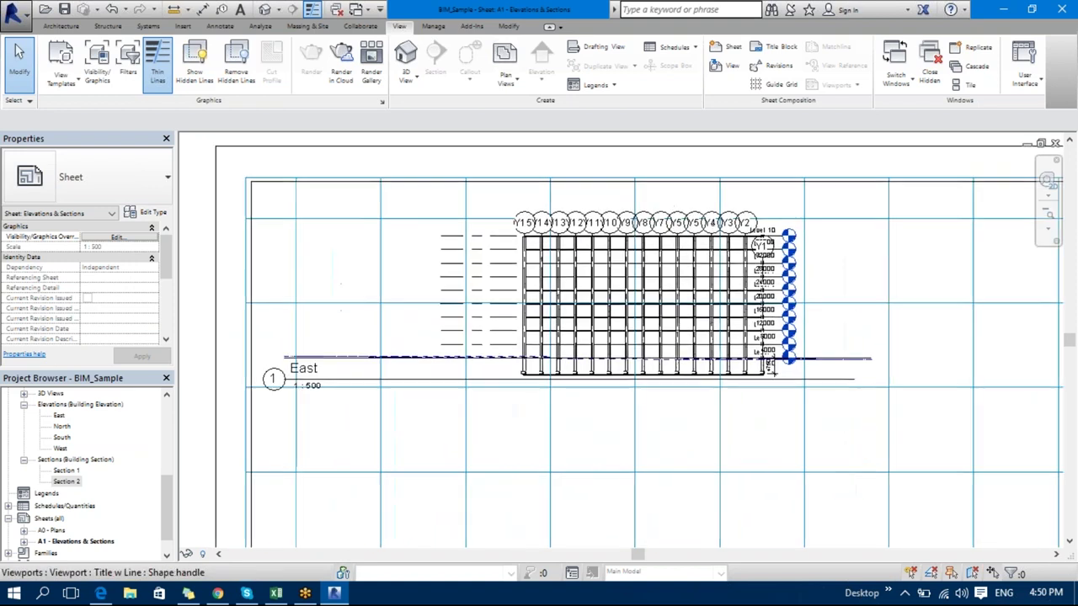
{"action": "left_click", "coordinate": [610, 303]}
{"action": "left_click_drag", "start_coordinate": [630, 296], "coordinate": [649, 309]}
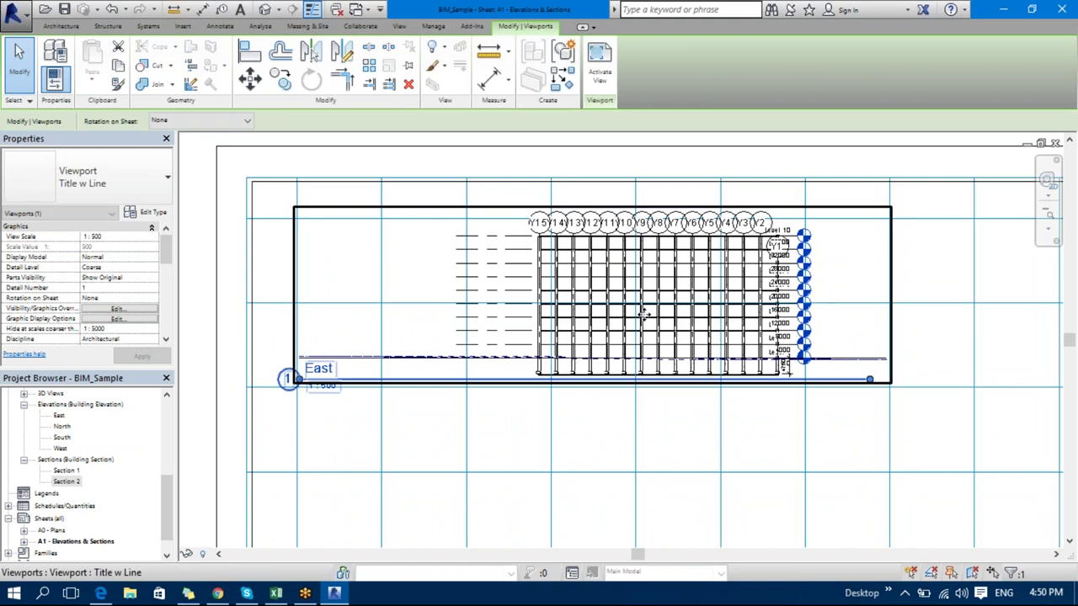
{"action": "scroll", "coordinate": [641, 310], "scroll_direction": "down", "scroll_amount": 5}
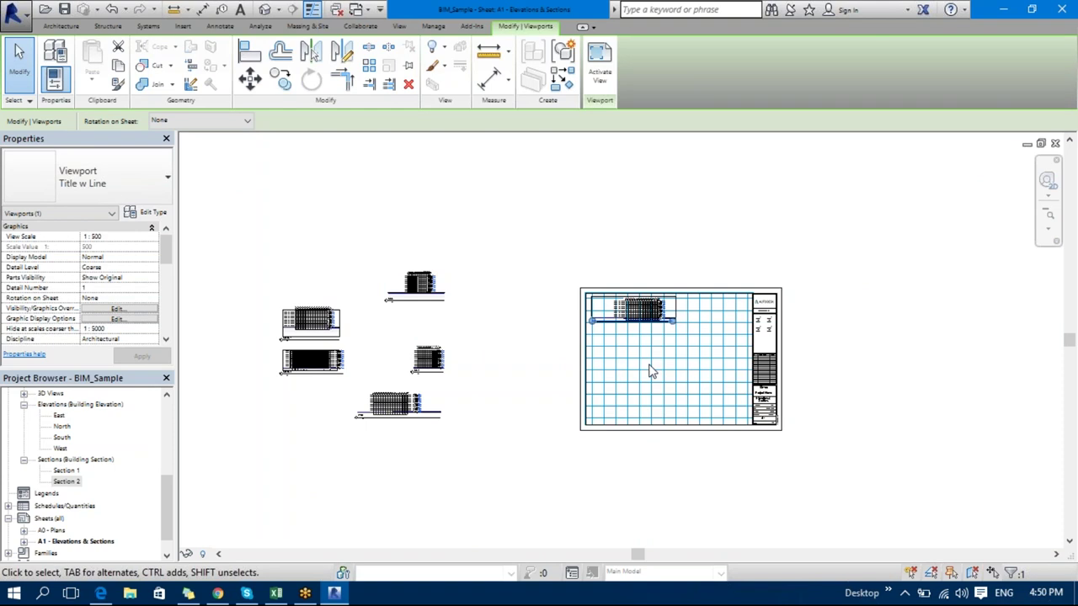
- Drag three off-sheet views onto the sheet's top-right and bottom-left areas
{"action": "left_click", "coordinate": [310, 319]}
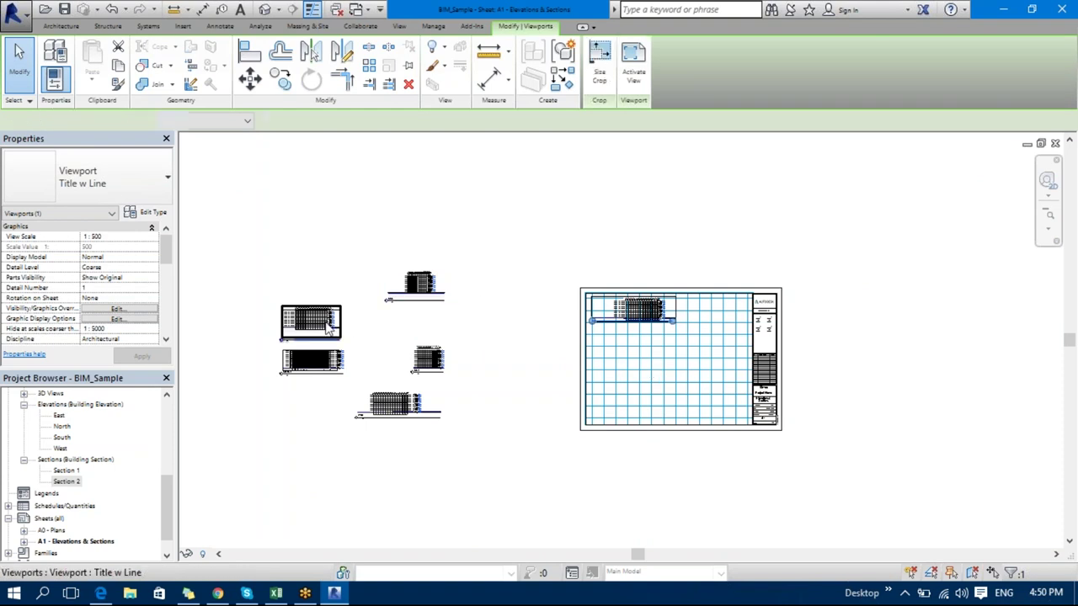
{"action": "left_click_drag", "start_coordinate": [310, 320], "coordinate": [709, 312]}
{"action": "left_click_drag", "start_coordinate": [311, 360], "coordinate": [718, 352]}
{"action": "left_click", "coordinate": [396, 404]}
{"action": "left_click_drag", "start_coordinate": [395, 404], "coordinate": [627, 393]}
{"action": "left_click_drag", "start_coordinate": [640, 404], "coordinate": [640, 405]}
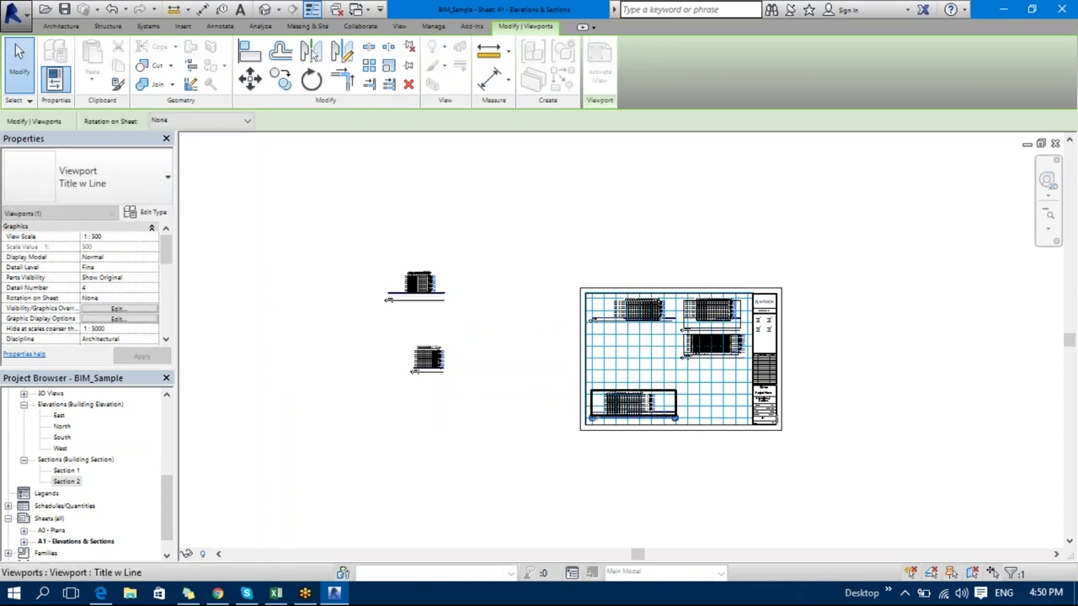
- Place the last two off-sheet views, including one in the left-middle slot
{"action": "scroll", "coordinate": [637, 392], "scroll_direction": "up", "scroll_amount": 5}
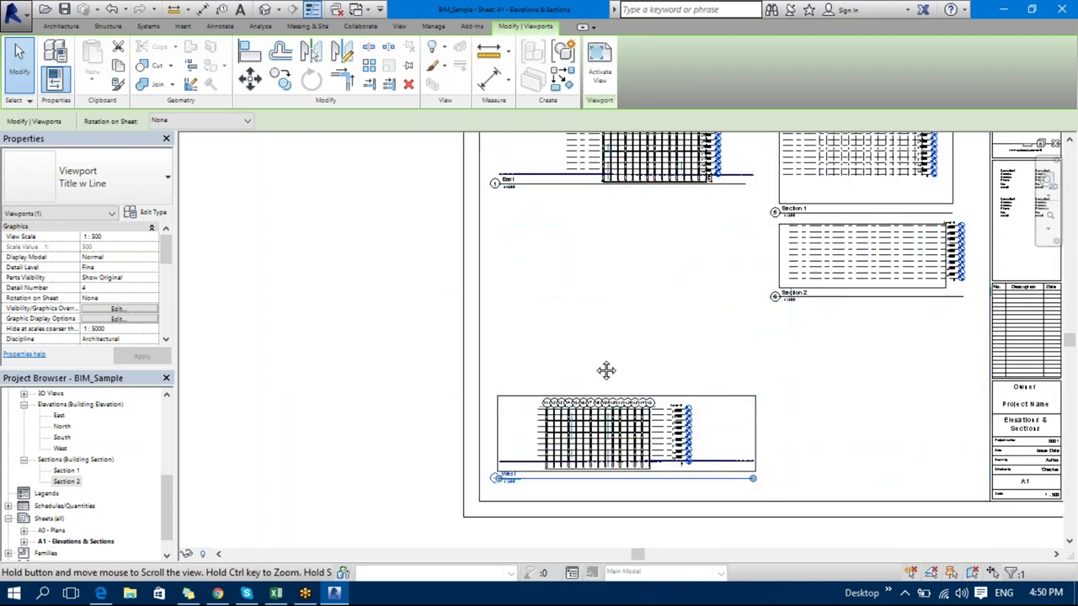
{"action": "scroll", "coordinate": [600, 372], "scroll_direction": "up", "scroll_amount": 2}
{"action": "scroll", "coordinate": [361, 366], "scroll_direction": "up", "scroll_amount": 3}
{"action": "scroll", "coordinate": [339, 362], "scroll_direction": "down", "scroll_amount": 5}
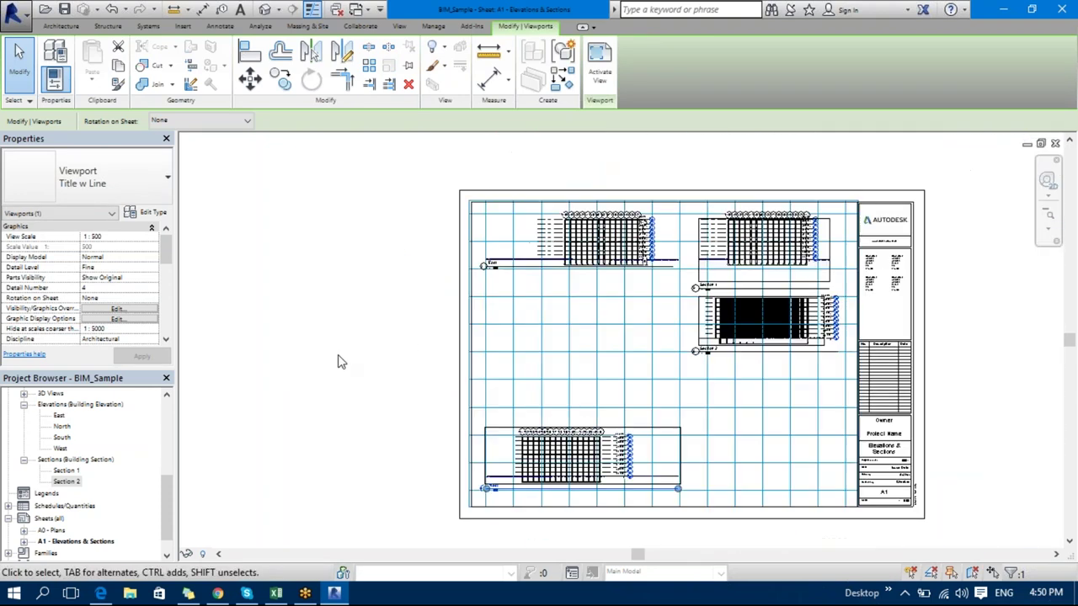
{"action": "middle_click_drag", "start_coordinate": [477, 366], "coordinate": [605, 366]}
{"action": "left_click_drag", "start_coordinate": [324, 358], "coordinate": [772, 429]}
{"action": "left_click_drag", "start_coordinate": [286, 230], "coordinate": [642, 351]}
- Move Section 2 down into the middle row and align North with it
{"action": "scroll", "coordinate": [642, 349], "scroll_direction": "up", "scroll_amount": 1}
{"action": "scroll", "coordinate": [643, 349], "scroll_direction": "up", "scroll_amount": 3}
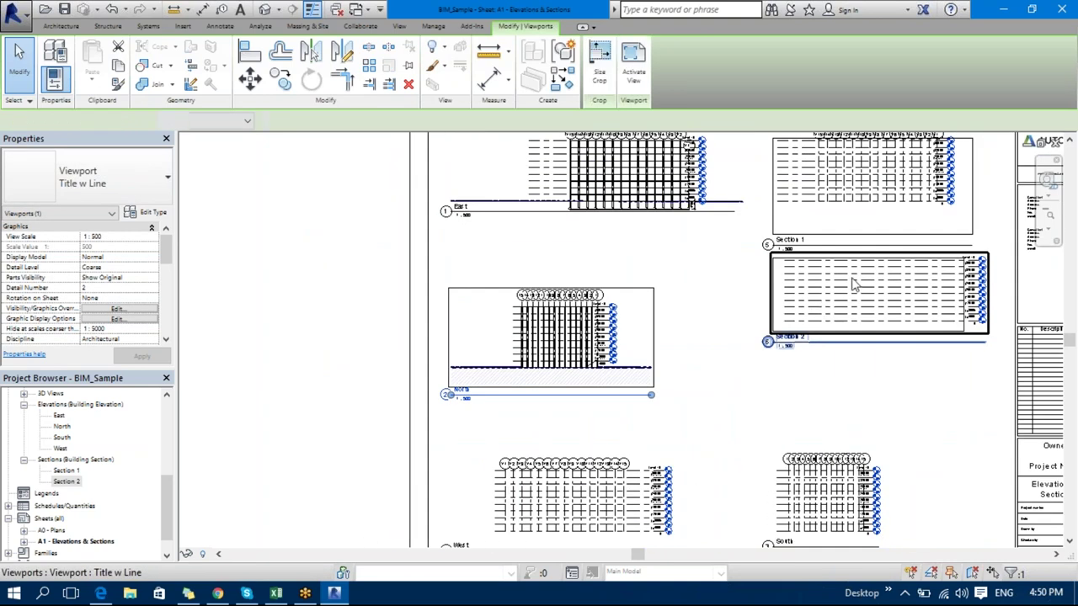
{"action": "left_click", "coordinate": [804, 304]}
{"action": "scroll", "coordinate": [804, 307], "scroll_direction": "down", "scroll_amount": 1}
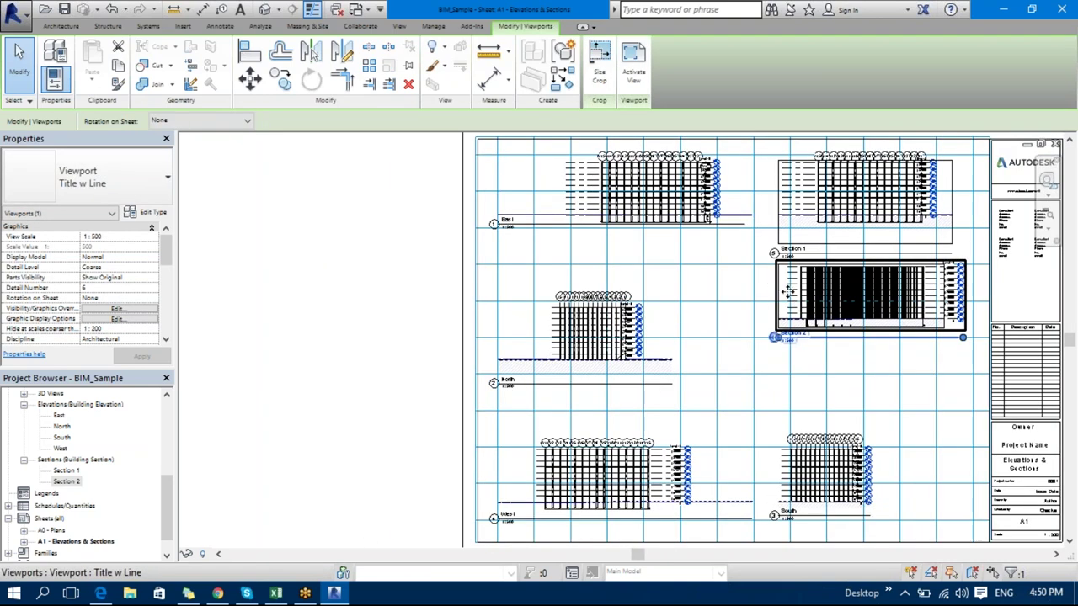
{"action": "left_click_drag", "start_coordinate": [880, 331], "coordinate": [879, 381]}
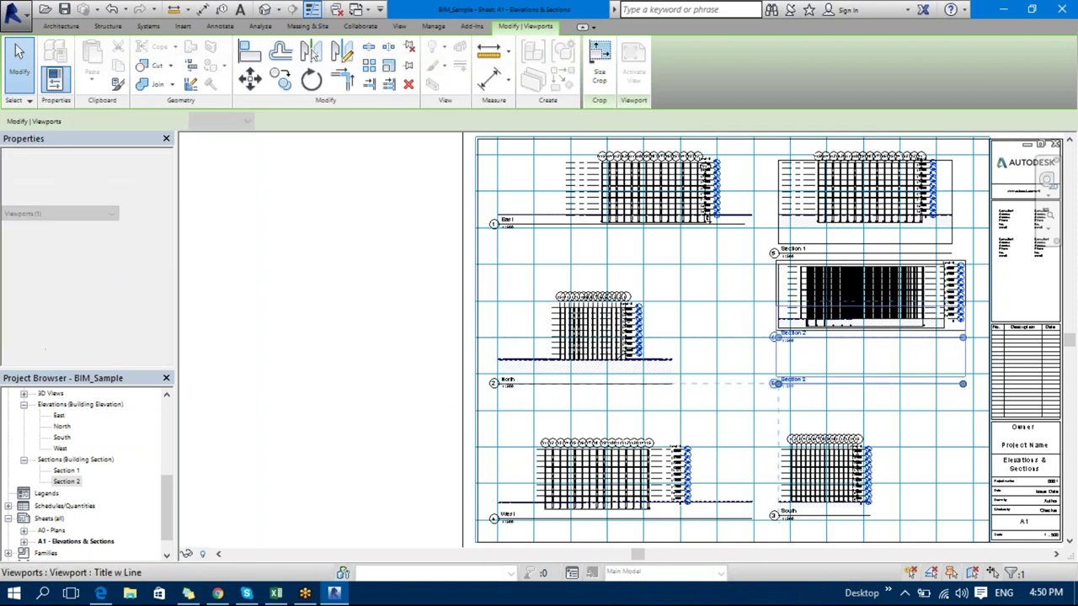
{"action": "left_click", "coordinate": [627, 353]}
{"action": "mouse_move", "coordinate": [627, 353]}
{"action": "left_mouse_down"}
{"action": "mouse_move", "coordinate": [638, 357]}
{"action": "mouse_move", "coordinate": [627, 357]}
{"action": "left_mouse_up"}
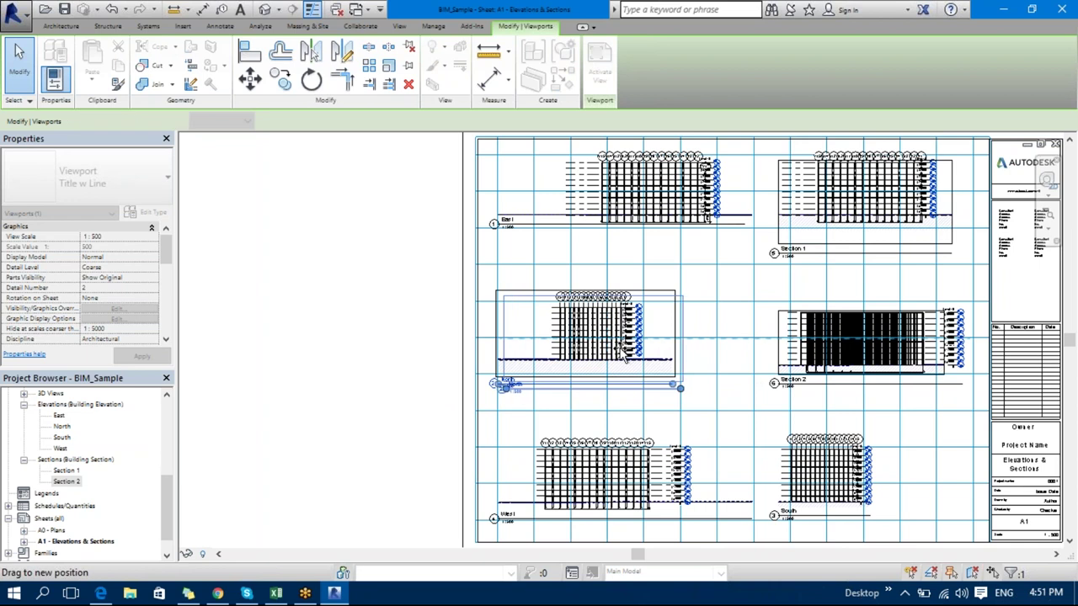
- Review the two-column, three-row layout and open the Print dialog with Ctrl+P
{"action": "middle_click_drag", "start_coordinate": [700, 468], "coordinate": [671, 444]}
{"action": "middle_click_drag", "start_coordinate": [378, 443], "coordinate": [352, 451]}
{"action": "key", "text": "Escape"}
{"action": "scroll", "coordinate": [370, 407], "scroll_direction": "down", "scroll_amount": 4}
{"action": "scroll", "coordinate": [430, 353], "scroll_direction": "up", "scroll_amount": 4}
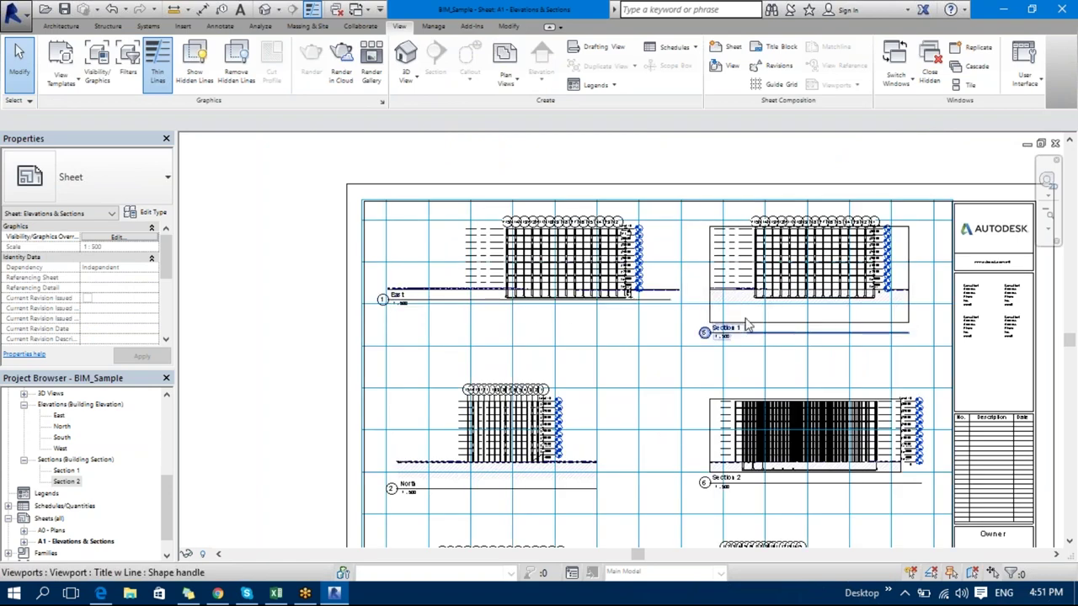
{"action": "scroll", "coordinate": [843, 371], "scroll_direction": "down", "scroll_amount": 1}
{"action": "middle_click_drag", "start_coordinate": [842, 337], "coordinate": [856, 273]}
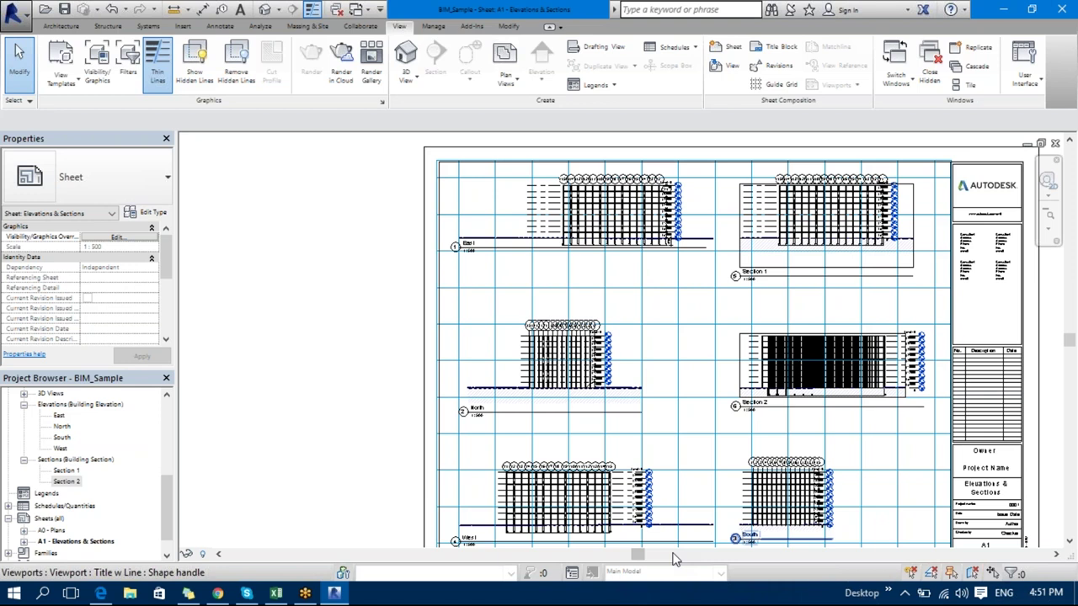
{"action": "scroll", "coordinate": [311, 394], "scroll_direction": "down", "scroll_amount": 3}
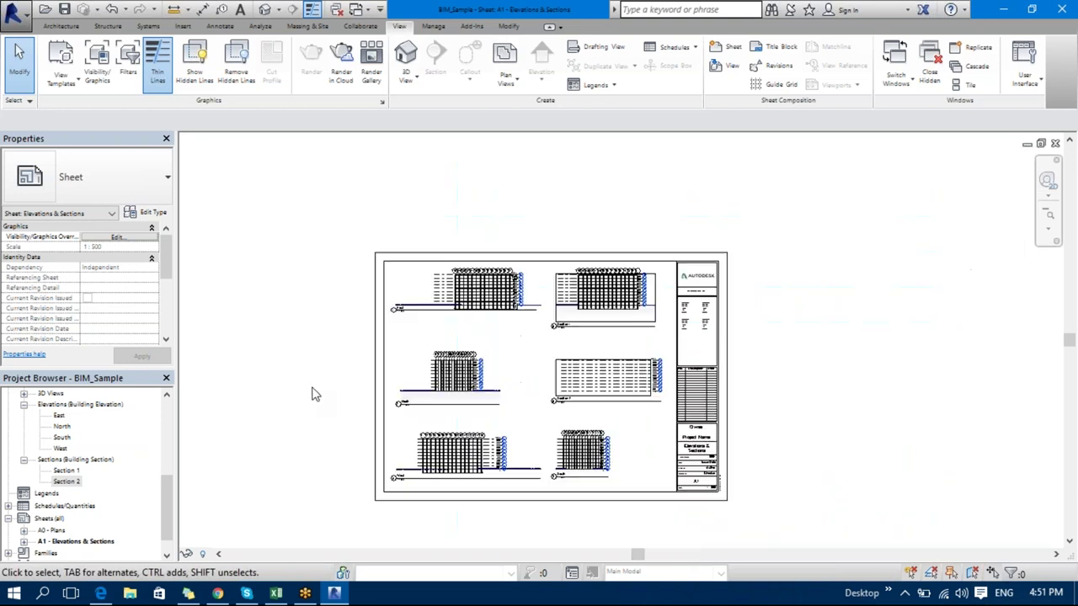
{"action": "scroll", "coordinate": [299, 379], "scroll_direction": "down", "scroll_amount": 1}
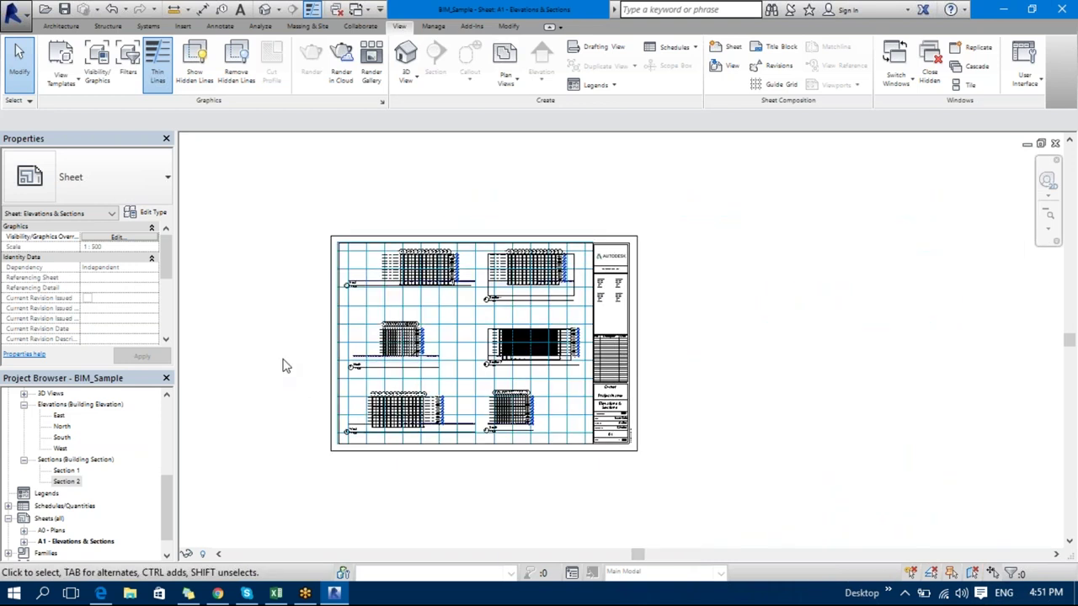
{"action": "key", "text": "ctrl+p"}
- Preview the A1 Elevations & Sections sheet as printed, then close the preview
{"action": "left_click", "coordinate": [432, 475]}
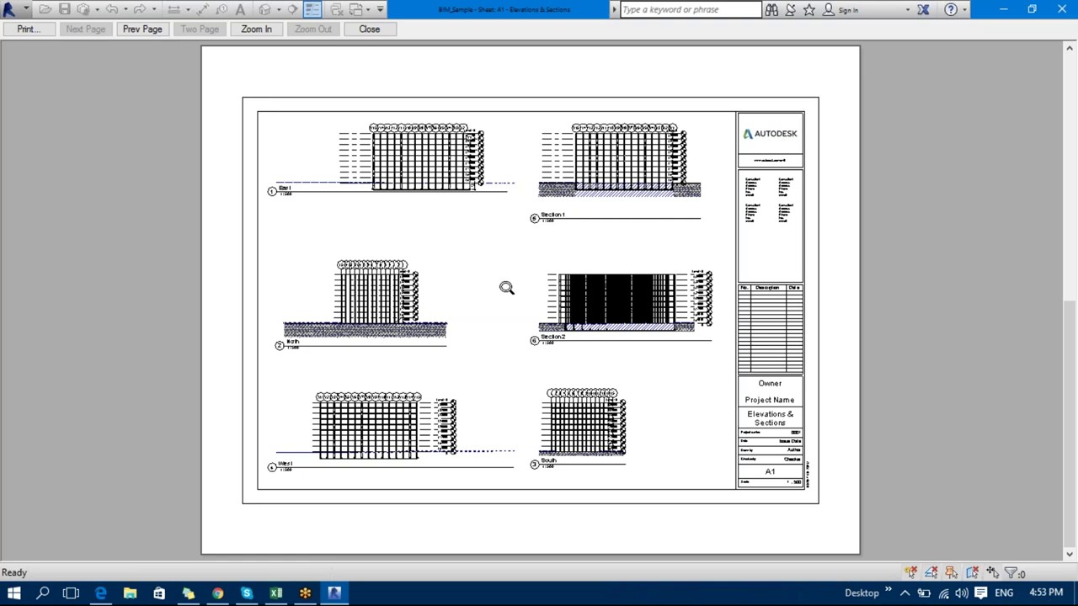
{"action": "key", "text": "Escape"}
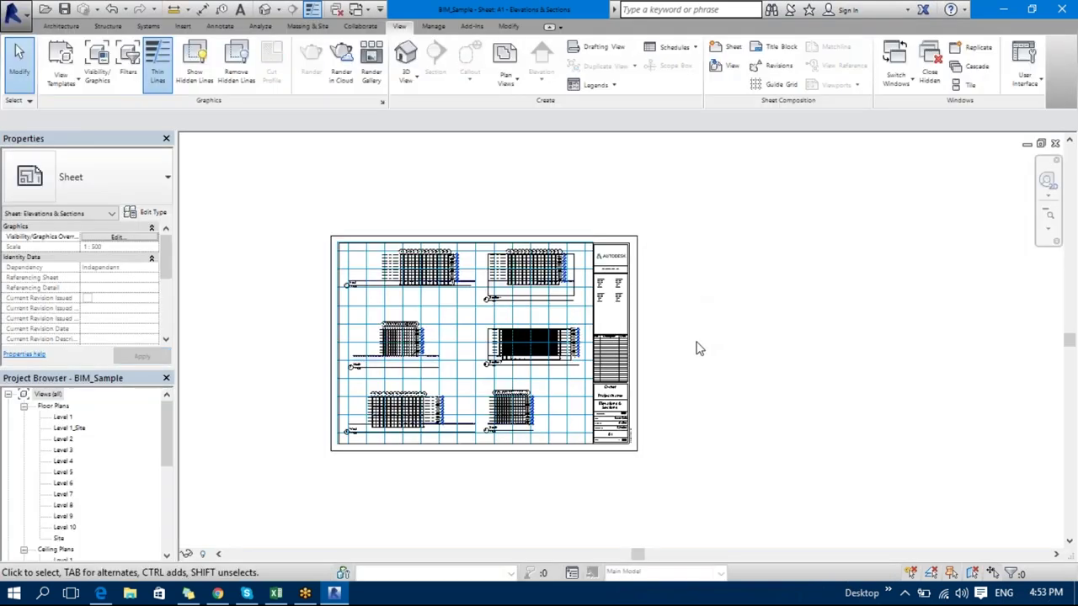
- Move Section 2 with MV from its wall-slab corner to the middle row's centre
{"action": "scroll", "coordinate": [471, 364], "scroll_direction": "up", "scroll_amount": 5}
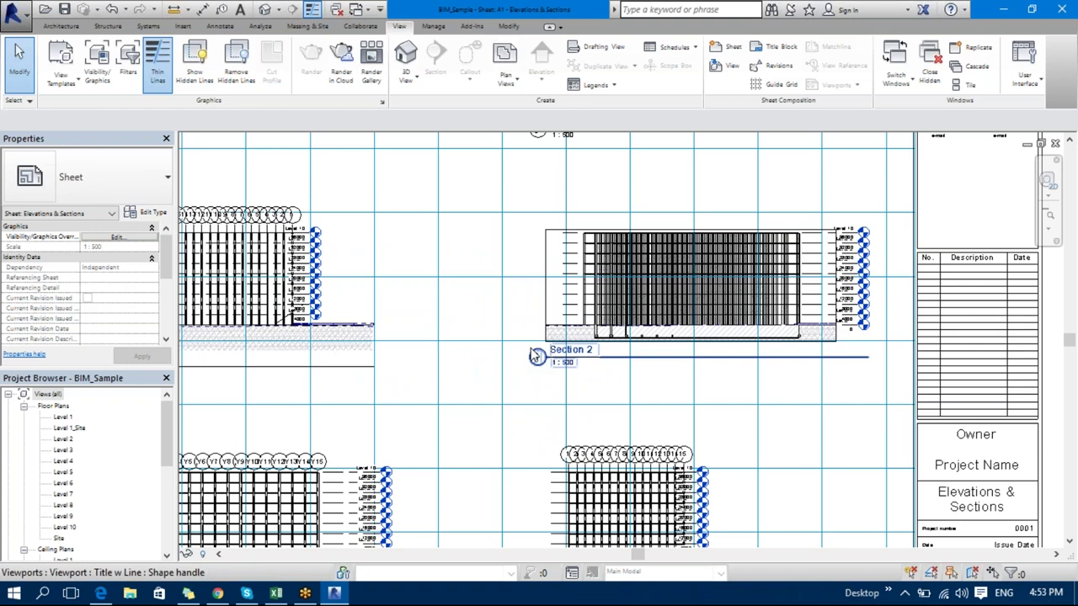
{"action": "left_click", "coordinate": [643, 324]}
{"action": "scroll", "coordinate": [577, 318], "scroll_direction": "up", "scroll_amount": 5}
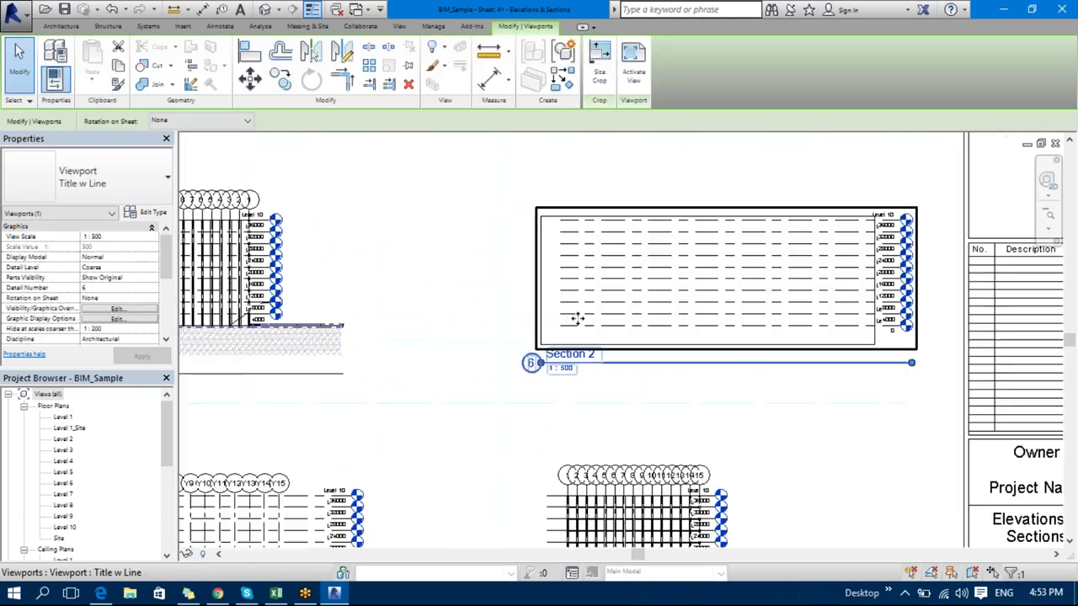
{"action": "key", "text": "m"}
{"action": "key", "text": "v"}
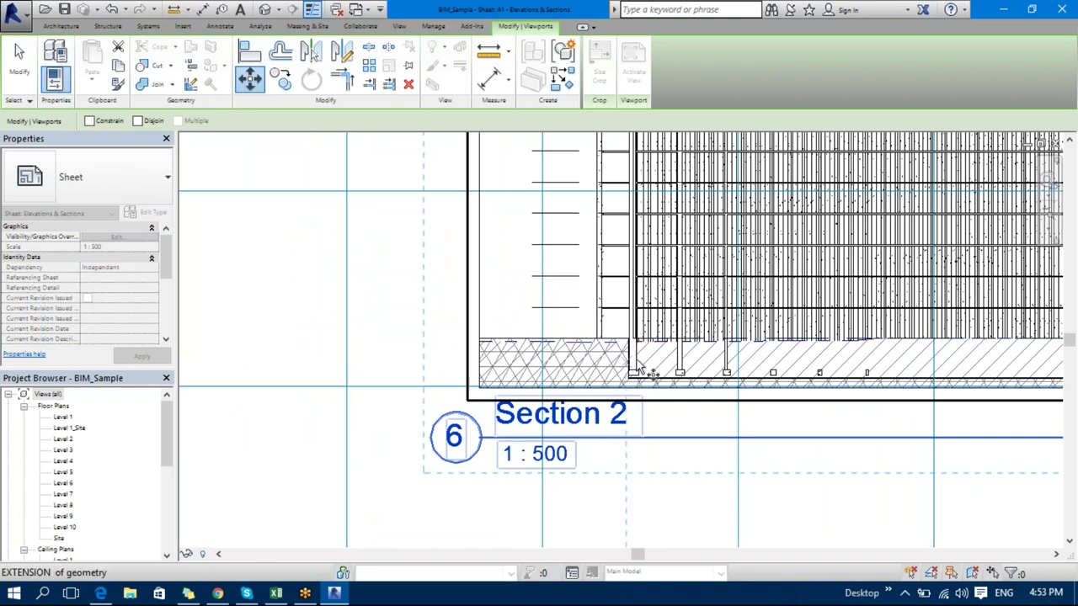
{"action": "scroll", "coordinate": [640, 362], "scroll_direction": "up", "scroll_amount": 4}
{"action": "scroll", "coordinate": [633, 332], "scroll_direction": "up", "scroll_amount": 3}
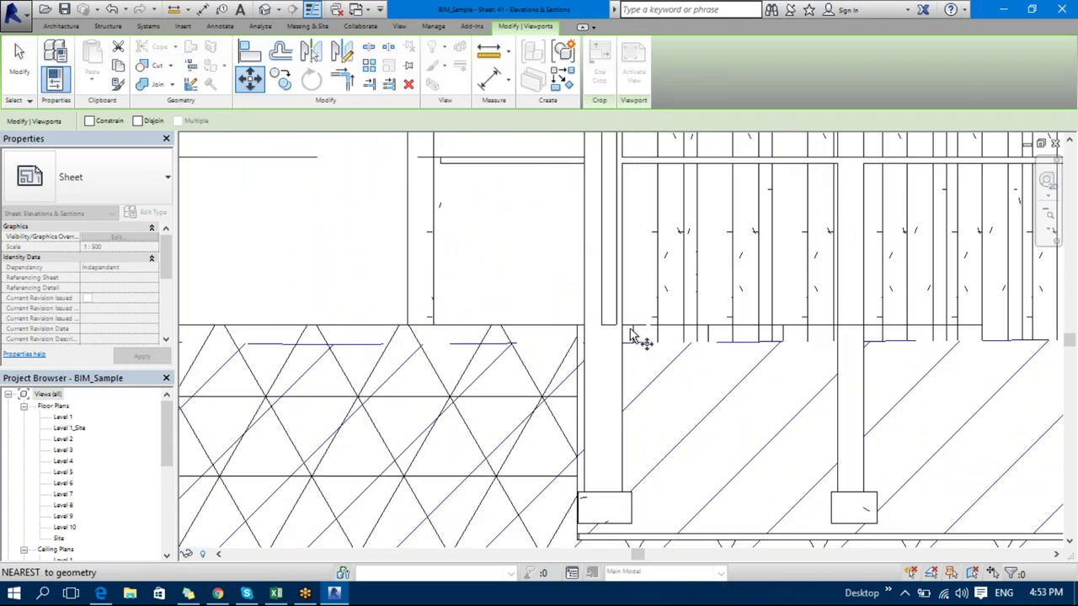
{"action": "left_click", "coordinate": [621, 324]}
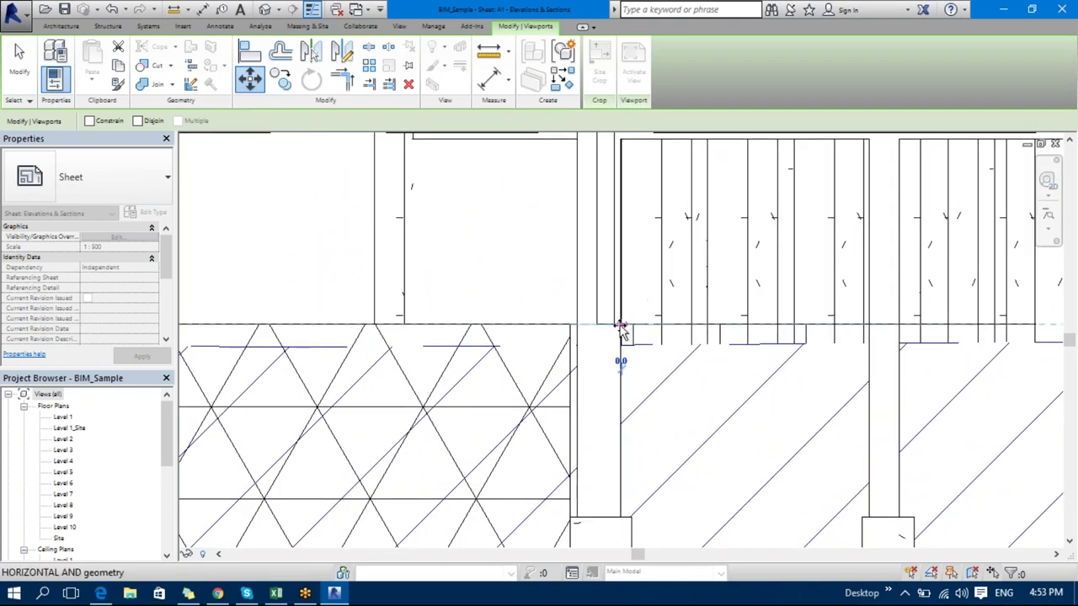
{"action": "scroll", "coordinate": [620, 330], "scroll_direction": "down", "scroll_amount": 6}
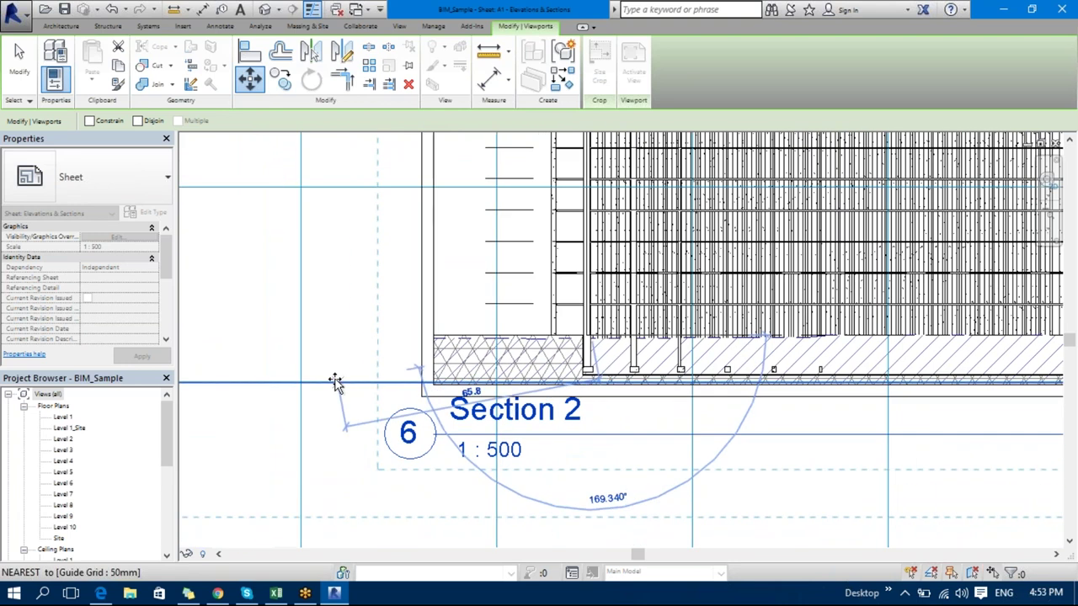
{"action": "left_click", "coordinate": [299, 380]}
{"action": "scroll", "coordinate": [295, 425], "scroll_direction": "up", "scroll_amount": 3}
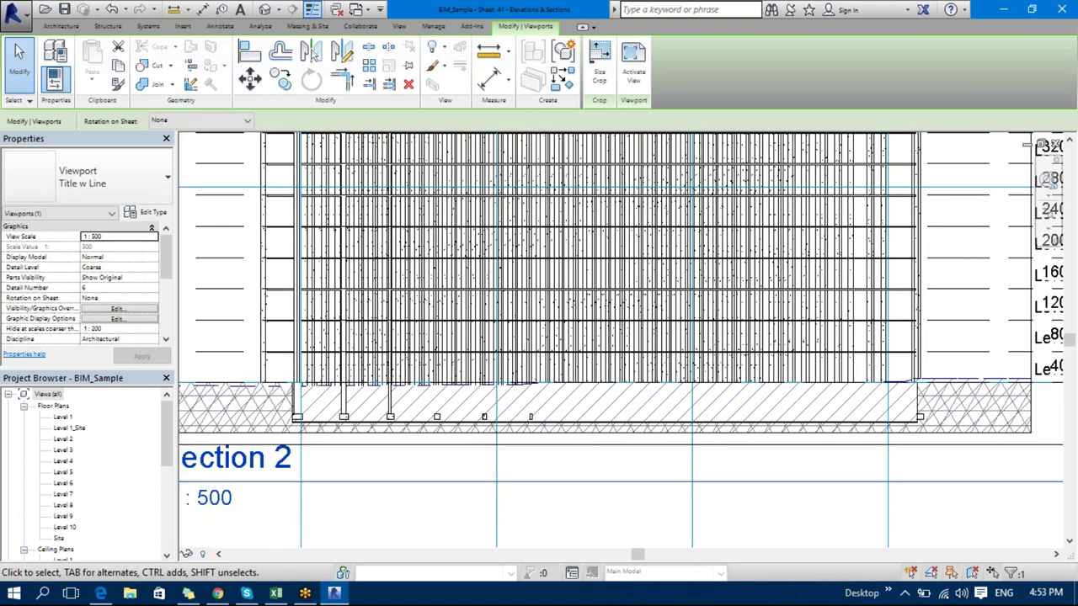
{"action": "scroll", "coordinate": [336, 392], "scroll_direction": "down", "scroll_amount": 3}
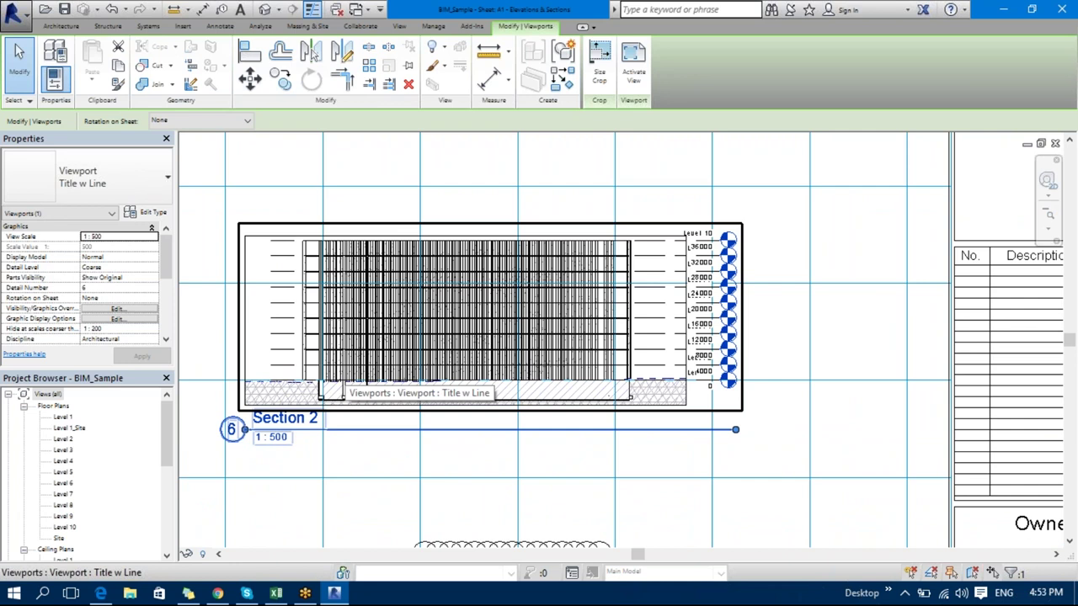
{"action": "scroll", "coordinate": [337, 389], "scroll_direction": "down", "scroll_amount": 5}
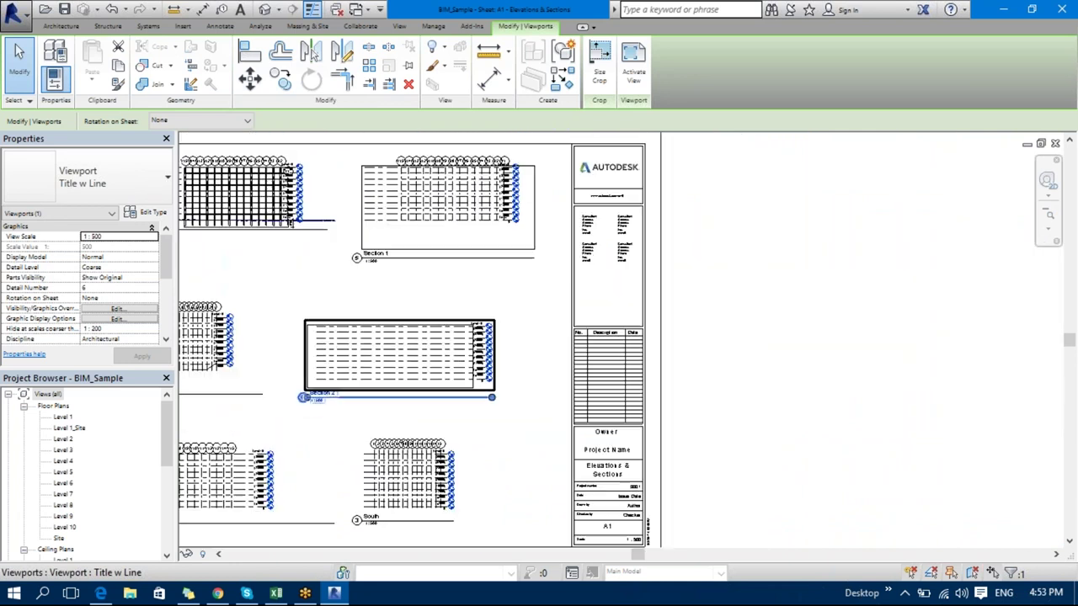
{"action": "key", "text": "Escape"}
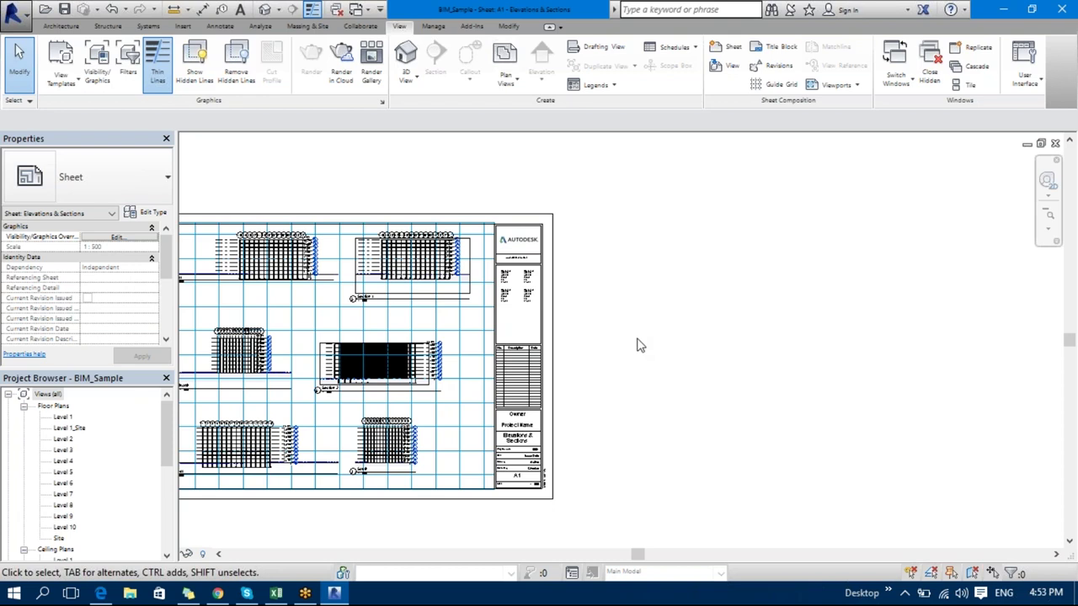
{"action": "middle_click_drag", "start_coordinate": [637, 345], "coordinate": [724, 335]}
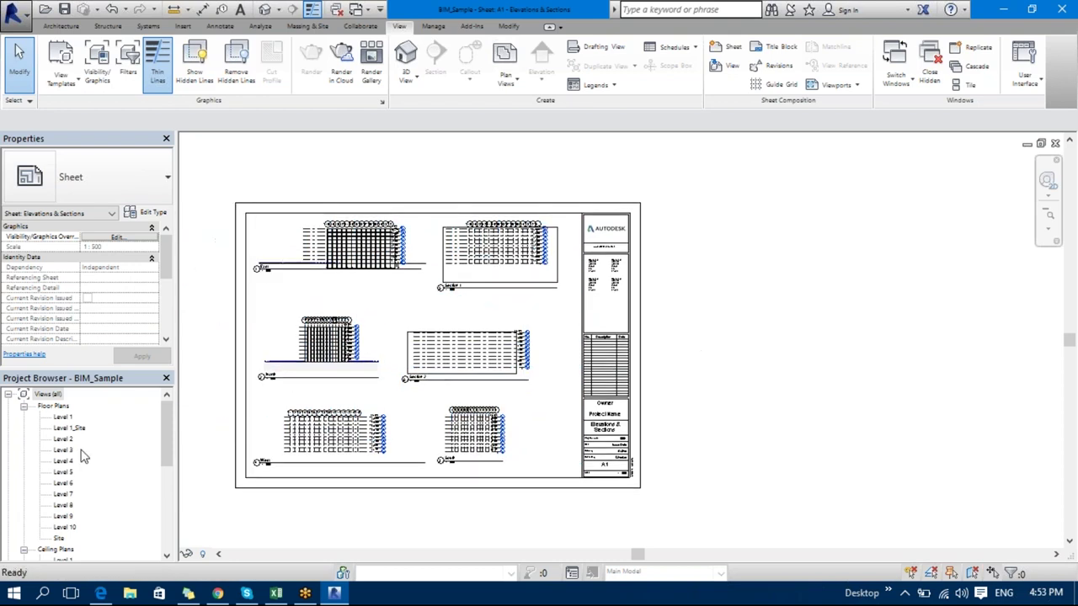
{"action": "double_click", "coordinate": [62, 417]}
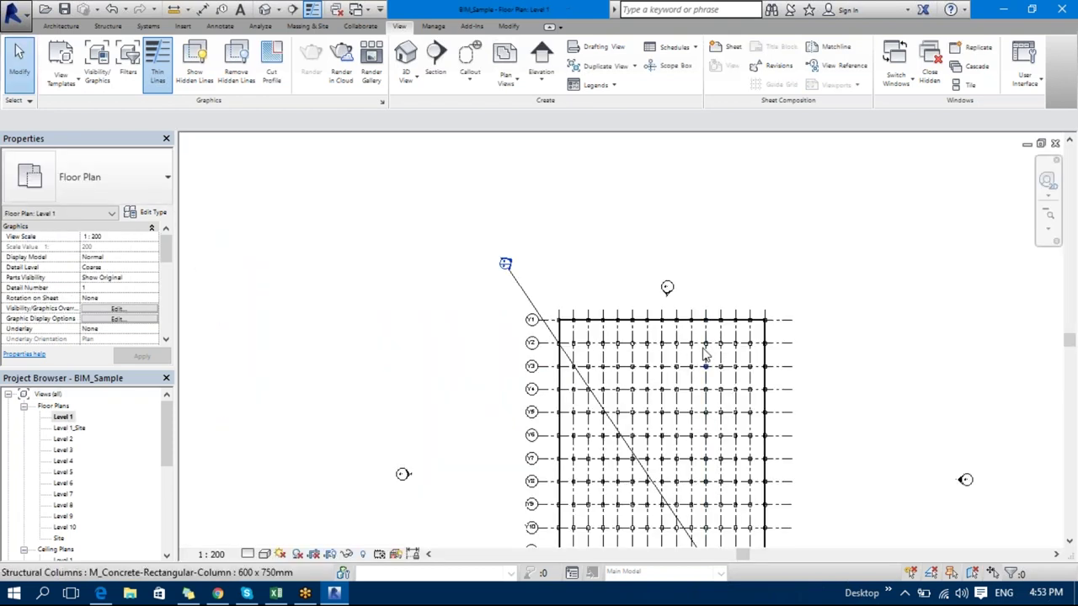
{"action": "middle_click_drag", "start_coordinate": [837, 412], "coordinate": [814, 105]}
{"action": "scroll", "coordinate": [782, 264], "scroll_direction": "up", "scroll_amount": 6}
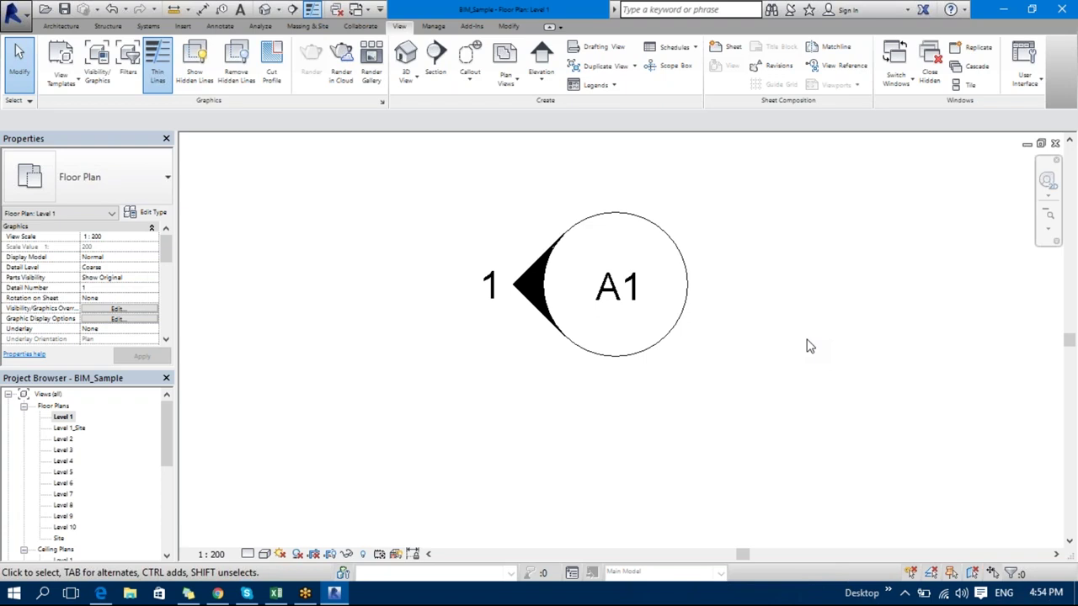
{"action": "scroll", "coordinate": [806, 345], "scroll_direction": "down", "scroll_amount": 5}
{"action": "mouse_move", "coordinate": [781, 336]}
{"action": "middle_mouse_down"}
{"action": "mouse_move", "coordinate": [708, 318]}
{"action": "mouse_move", "coordinate": [842, 434]}
{"action": "middle_mouse_up"}
{"action": "scroll", "coordinate": [707, 318], "scroll_direction": "down", "scroll_amount": 3}
{"action": "scroll", "coordinate": [794, 373], "scroll_direction": "up", "scroll_amount": 5}
{"action": "scroll", "coordinate": [672, 403], "scroll_direction": "up", "scroll_amount": 2}
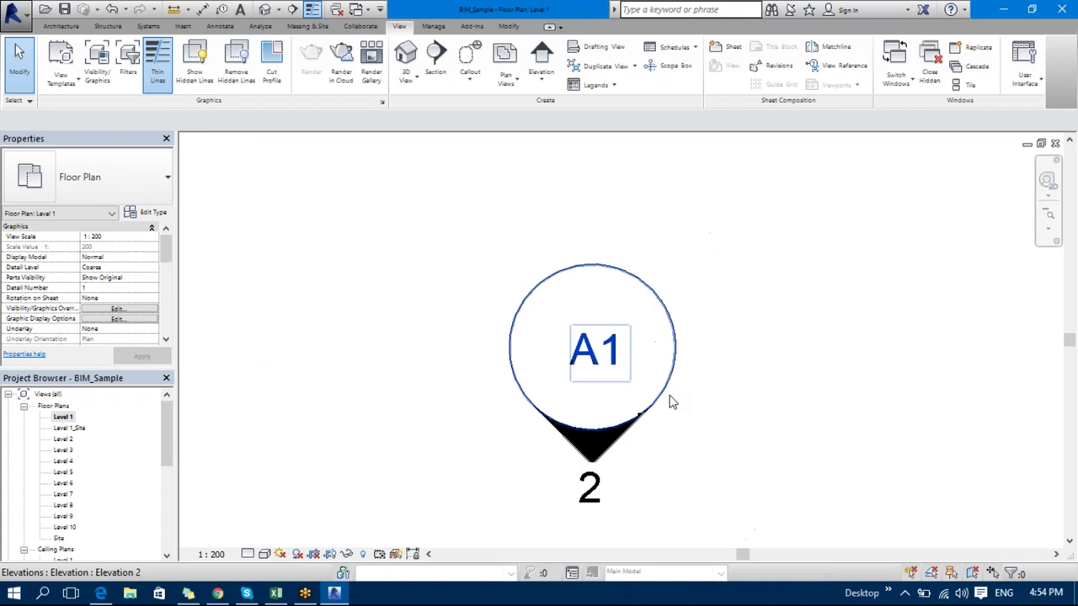
{"action": "middle_click_drag", "start_coordinate": [672, 402], "coordinate": [686, 343]}
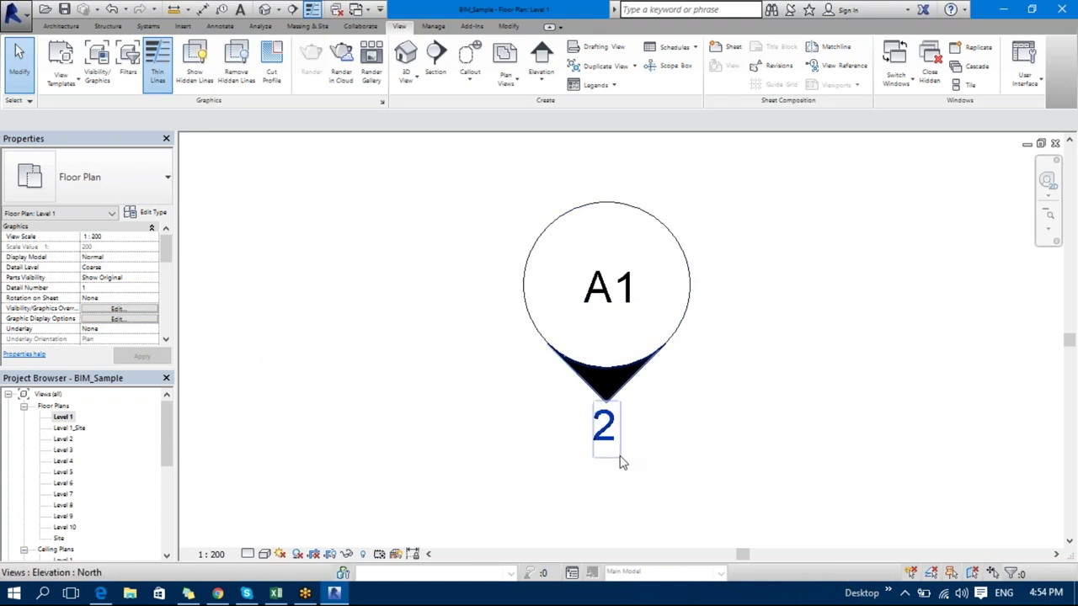
{"action": "scroll", "coordinate": [621, 306], "scroll_direction": "down", "scroll_amount": 3}
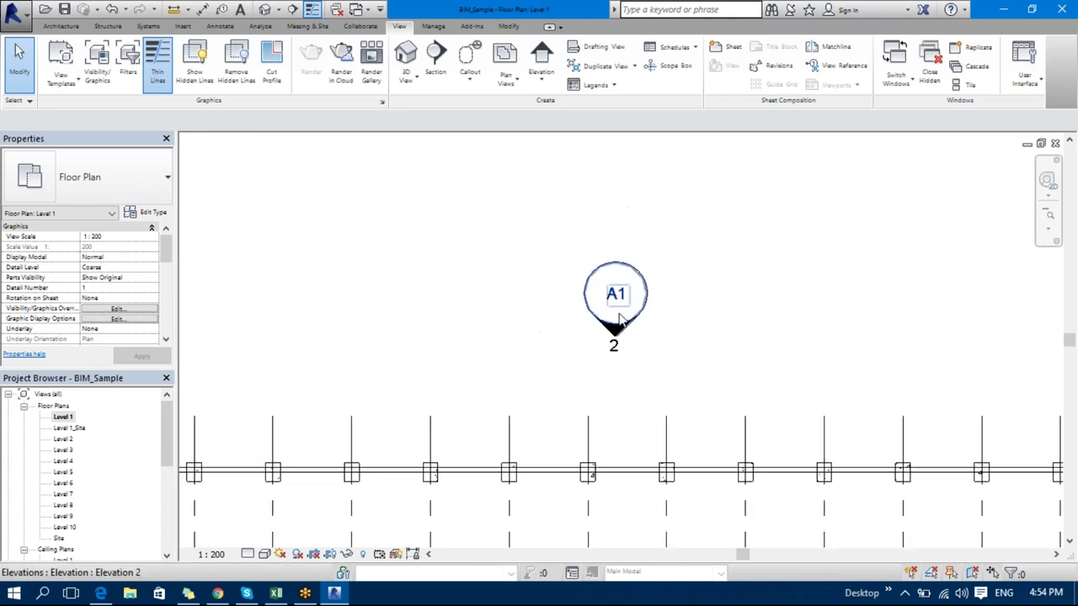
{"action": "scroll", "coordinate": [622, 307], "scroll_direction": "down", "scroll_amount": 4}
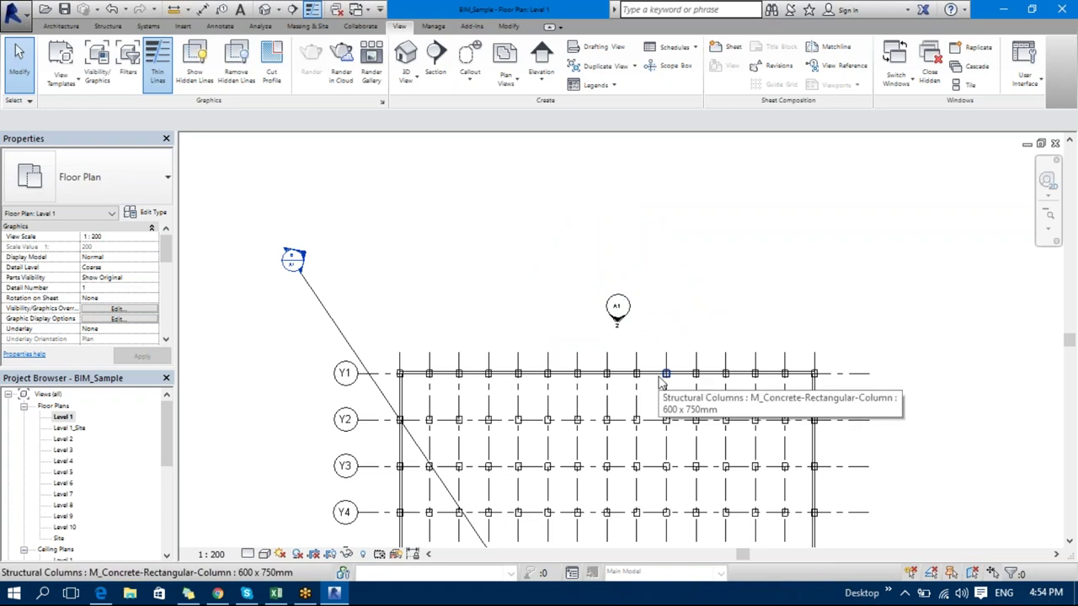
{"action": "left_click_drag", "start_coordinate": [166, 444], "coordinate": [166, 538]}
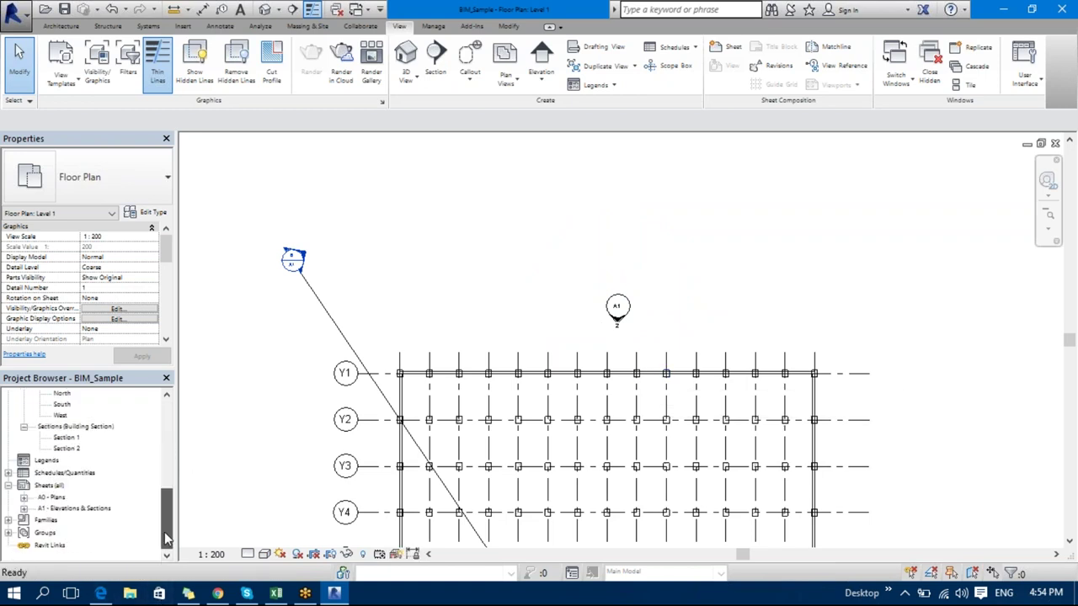
{"action": "double_click", "coordinate": [69, 508]}
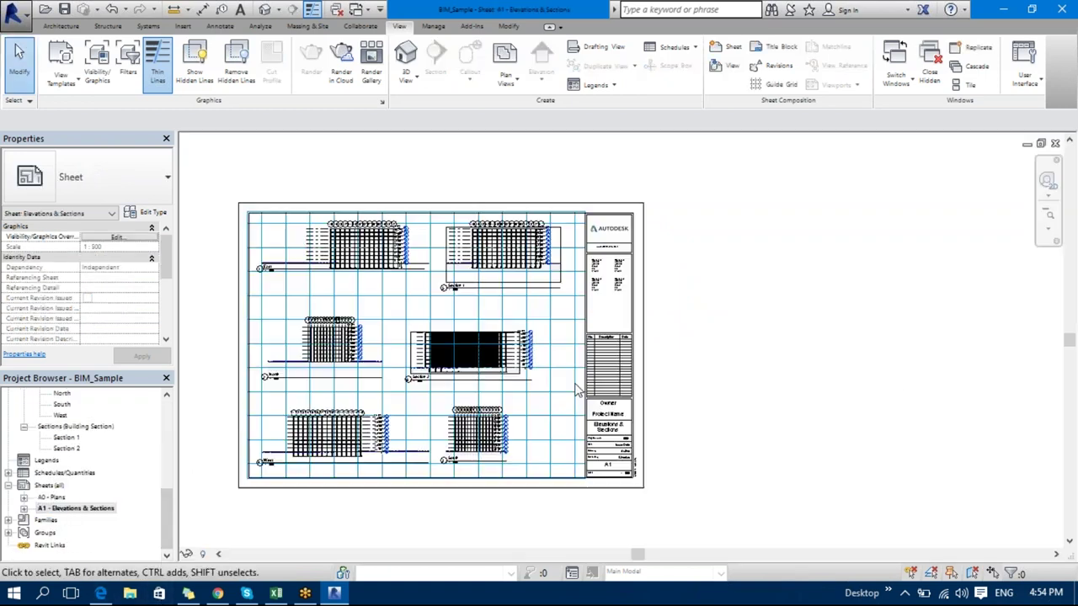
- Zoom and pan across the sheet to check the North, Section 2, West and South views
{"action": "scroll", "coordinate": [289, 344], "scroll_direction": "up", "scroll_amount": 3}
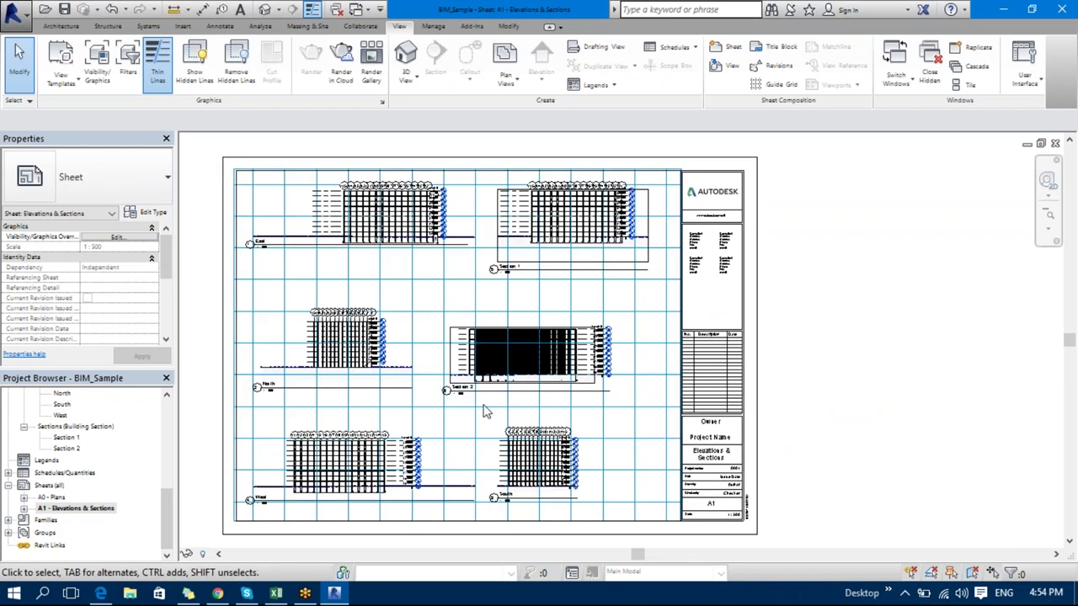
{"action": "scroll", "coordinate": [638, 477], "scroll_direction": "up", "scroll_amount": 5}
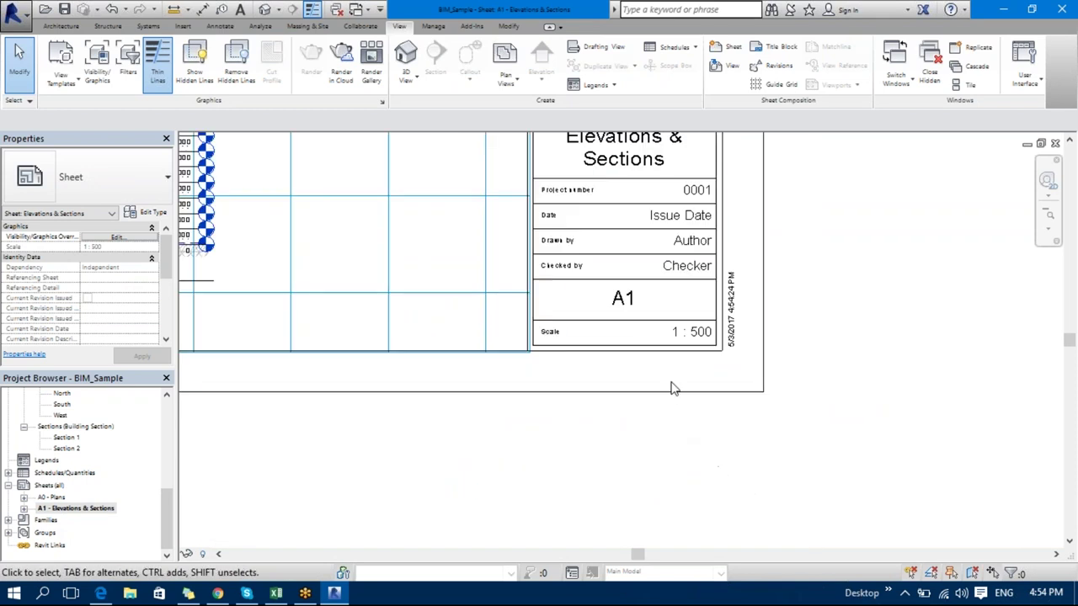
{"action": "scroll", "coordinate": [474, 332], "scroll_direction": "down", "scroll_amount": 5}
{"action": "middle_click_drag", "start_coordinate": [350, 261], "coordinate": [560, 279]}
{"action": "scroll", "coordinate": [599, 245], "scroll_direction": "up", "scroll_amount": 1}
{"action": "middle_click_drag", "start_coordinate": [598, 244], "coordinate": [577, 191]}
{"action": "scroll", "coordinate": [541, 450], "scroll_direction": "up", "scroll_amount": 4}
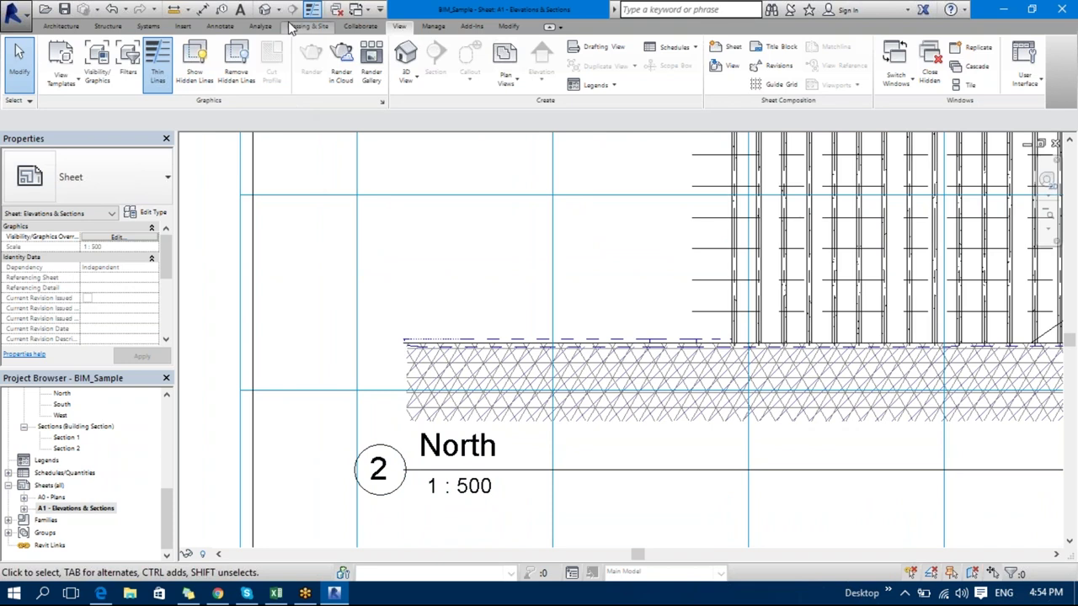
- Close the hidden background windows and reopen the Level 1 floor plan
{"action": "left_click", "coordinate": [334, 10]}
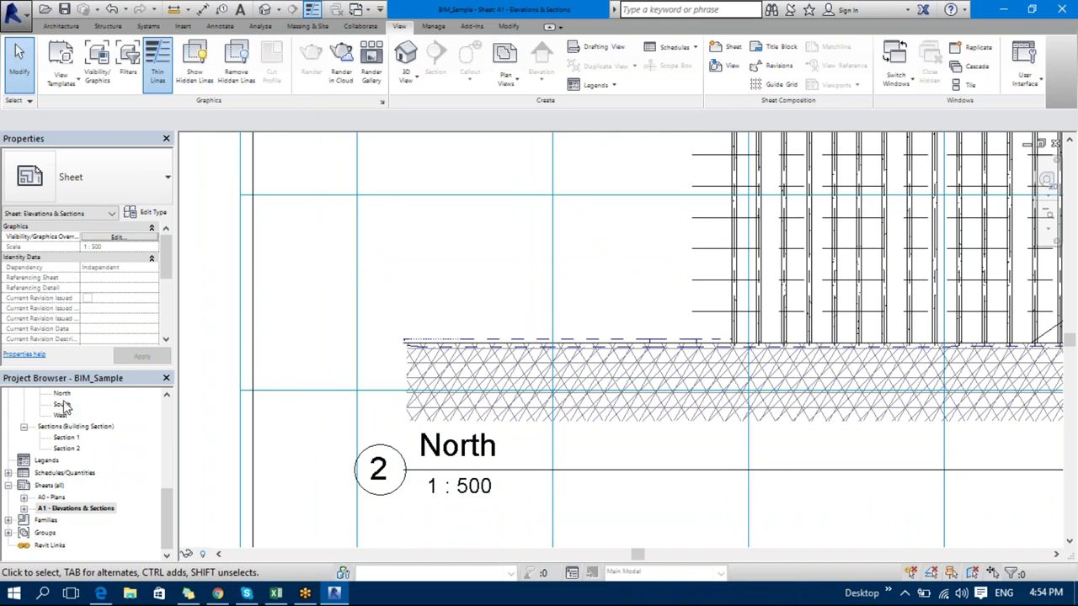
{"action": "left_click_drag", "start_coordinate": [167, 515], "coordinate": [167, 417]}
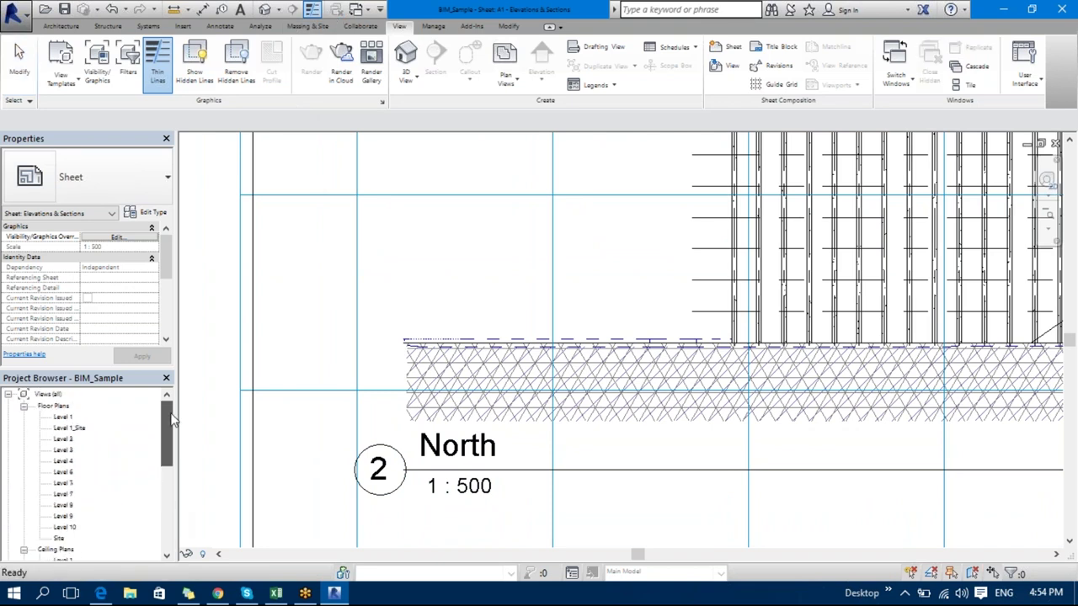
{"action": "double_click", "coordinate": [64, 417]}
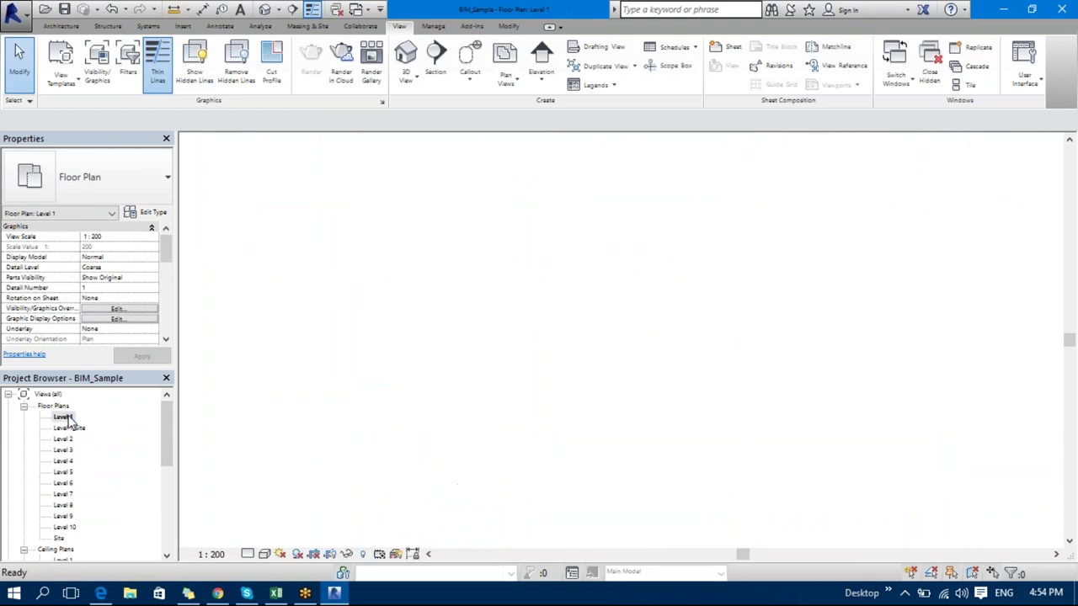
- Tile the Level 1 plan and A1 sheet side by side with WT
{"action": "key", "text": "w"}
{"action": "key", "text": "t"}
{"action": "middle_click_drag", "start_coordinate": [433, 435], "coordinate": [233, 438]}
{"action": "left_click", "coordinate": [737, 331]}
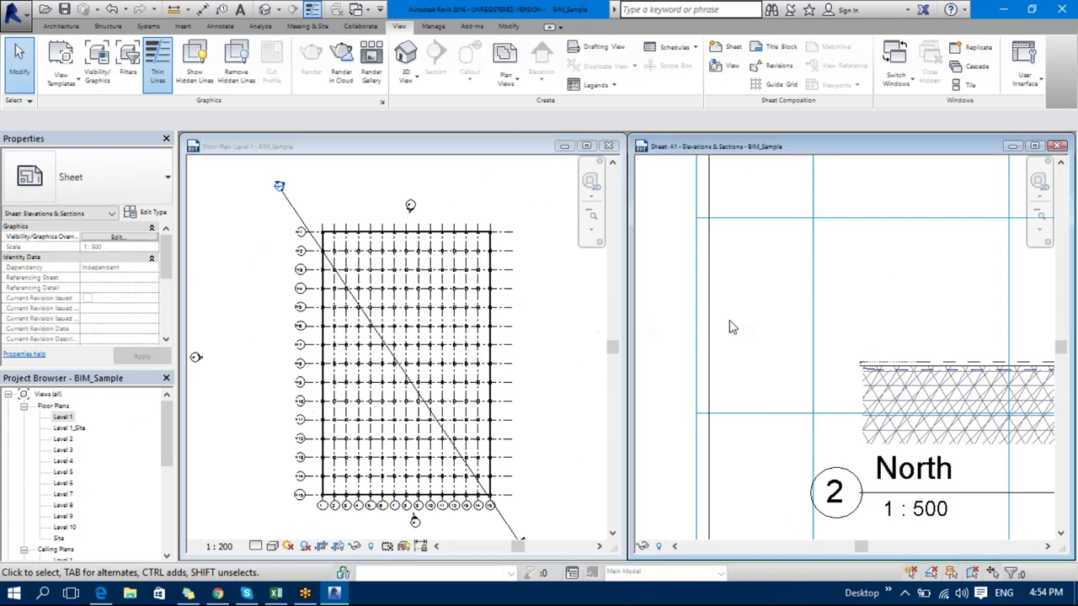
{"action": "scroll", "coordinate": [737, 332], "scroll_direction": "down", "scroll_amount": 2}
{"action": "scroll", "coordinate": [815, 310], "scroll_direction": "down", "scroll_amount": 2}
{"action": "middle_click_drag", "start_coordinate": [815, 310], "coordinate": [832, 292]}
{"action": "scroll", "coordinate": [817, 304], "scroll_direction": "down", "scroll_amount": 3}
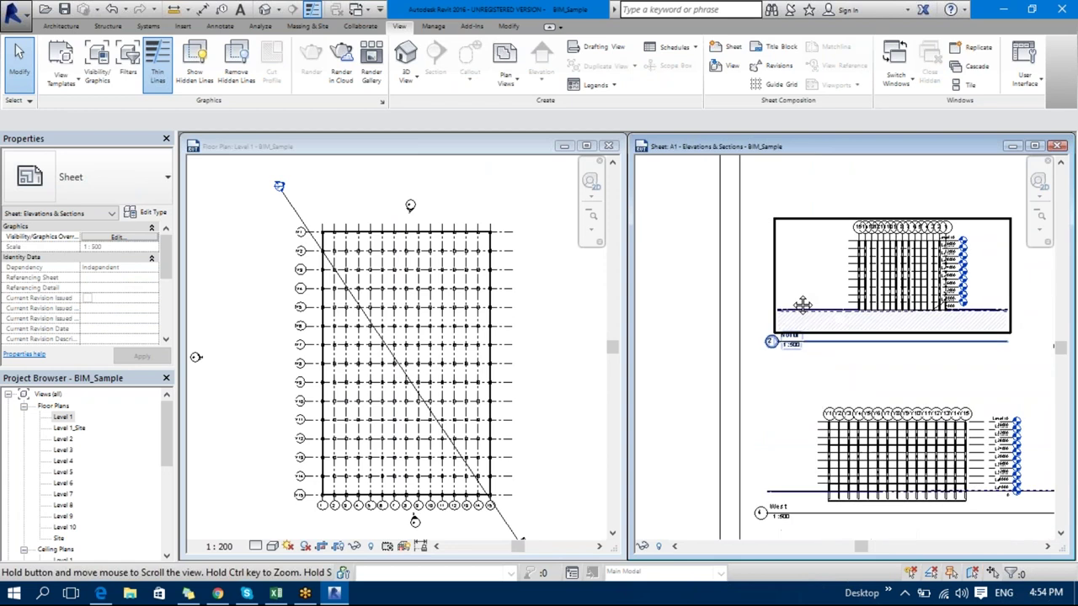
- Follow the plan's section marker 6/A1 to the Section 2 viewport on the sheet
{"action": "left_click", "coordinate": [326, 259]}
{"action": "middle_click_drag", "start_coordinate": [326, 259], "coordinate": [360, 265]}
{"action": "scroll", "coordinate": [360, 264], "scroll_direction": "up", "scroll_amount": 2}
{"action": "mouse_move", "coordinate": [241, 341]}
{"action": "middle_mouse_down"}
{"action": "mouse_move", "coordinate": [257, 464]}
{"action": "mouse_move", "coordinate": [354, 370]}
{"action": "middle_mouse_up"}
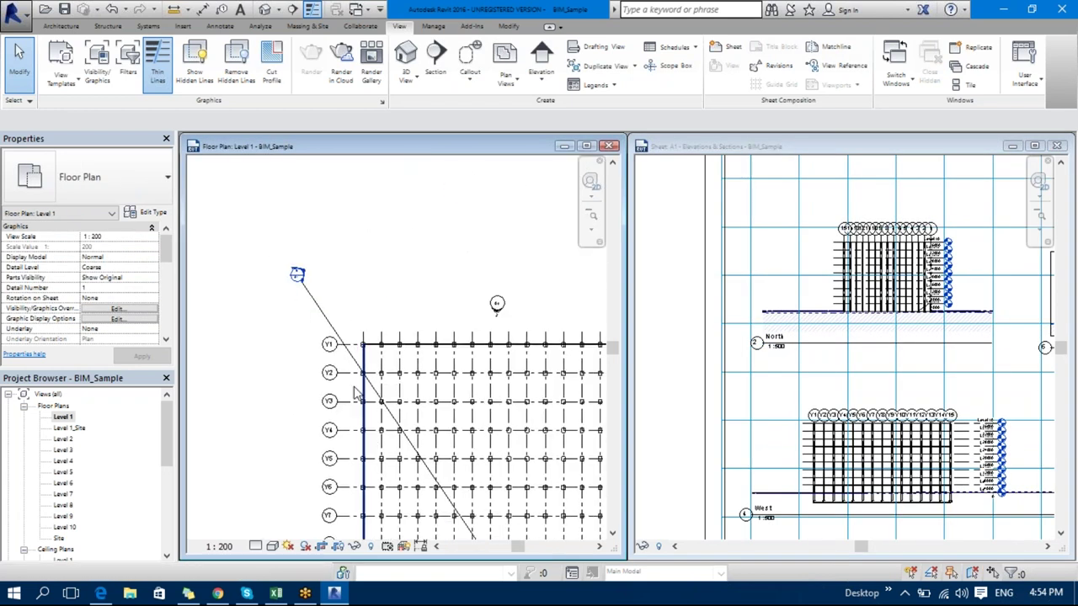
{"action": "scroll", "coordinate": [297, 267], "scroll_direction": "up", "scroll_amount": 3}
{"action": "scroll", "coordinate": [247, 252], "scroll_direction": "up", "scroll_amount": 2}
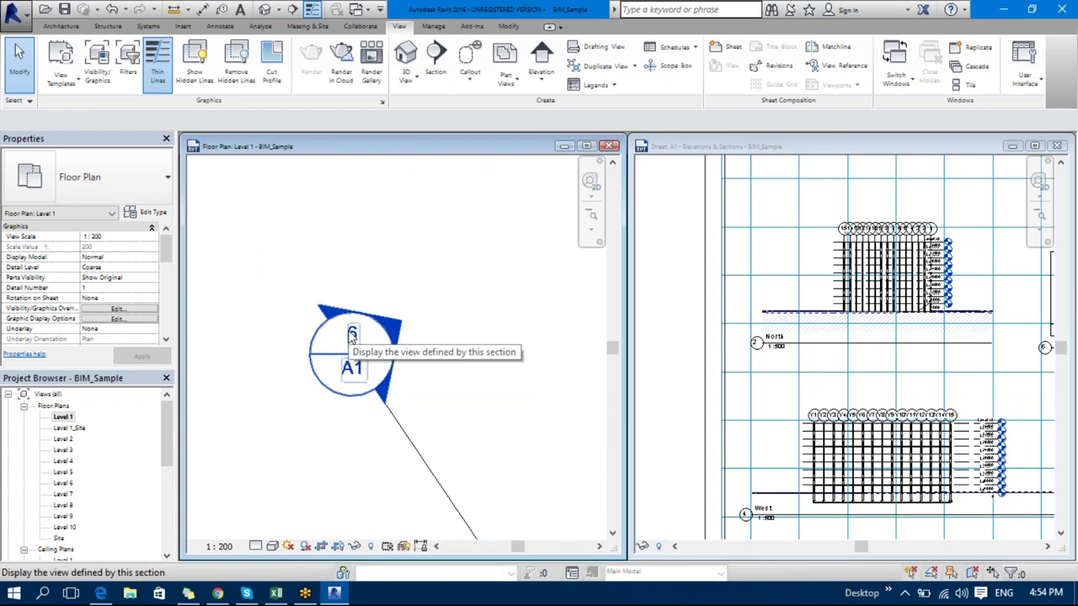
{"action": "double_click", "coordinate": [352, 334]}
{"action": "scroll", "coordinate": [739, 374], "scroll_direction": "down", "scroll_amount": 4}
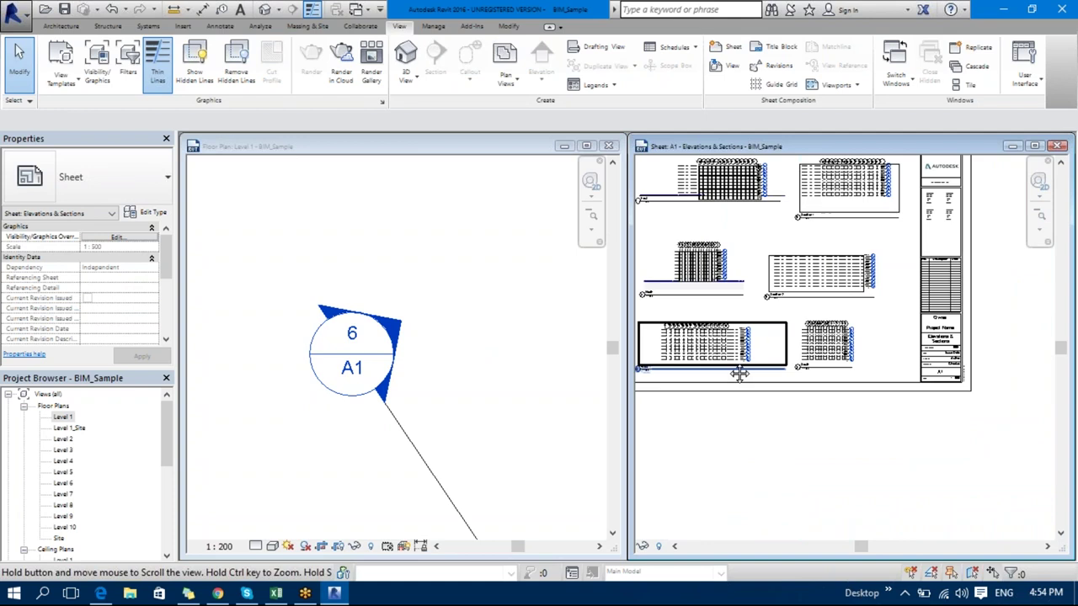
{"action": "scroll", "coordinate": [810, 378], "scroll_direction": "up", "scroll_amount": 5}
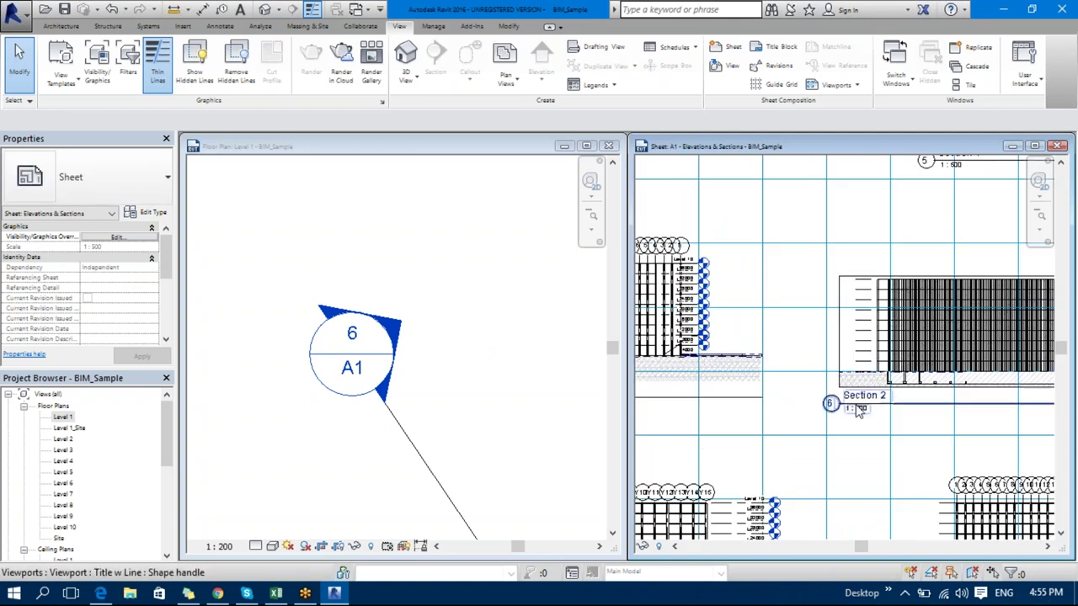
{"action": "scroll", "coordinate": [859, 419], "scroll_direction": "up", "scroll_amount": 5}
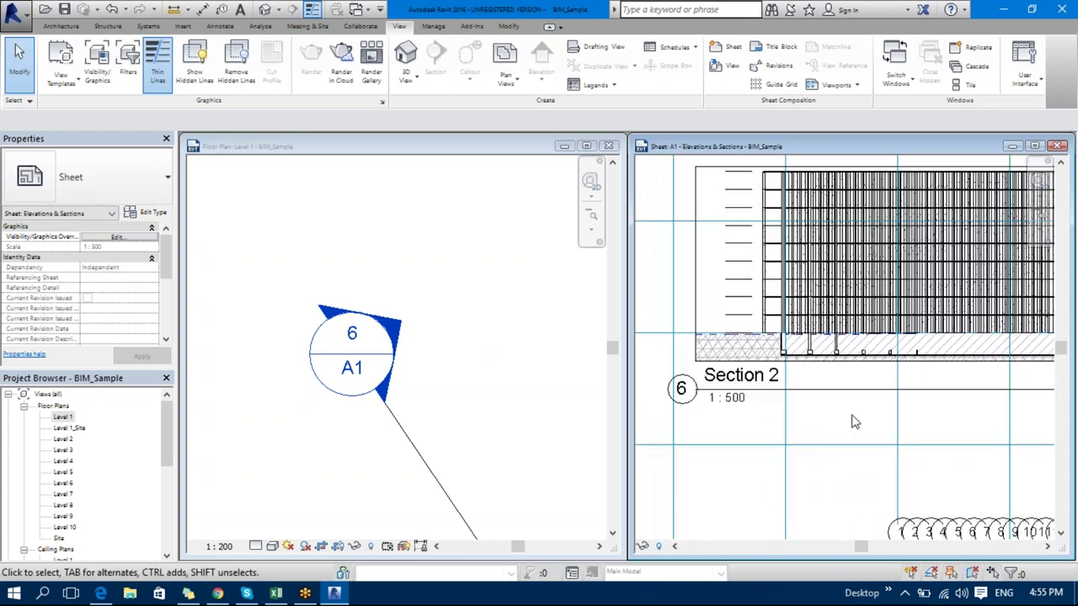
{"action": "scroll", "coordinate": [854, 421], "scroll_direction": "down", "scroll_amount": 6}
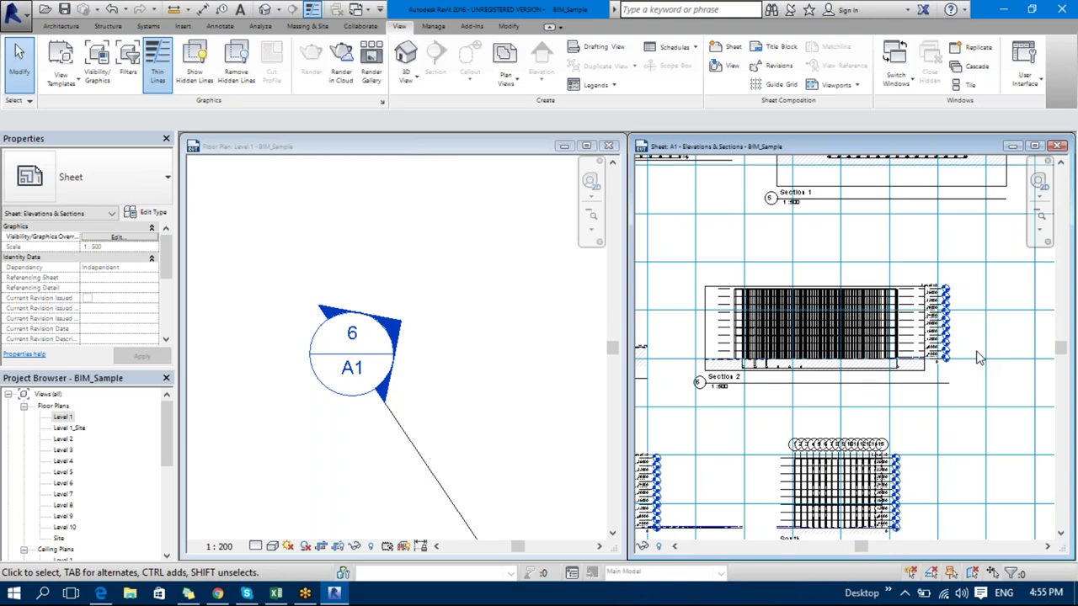
{"action": "scroll", "coordinate": [482, 404], "scroll_direction": "down", "scroll_amount": 5}
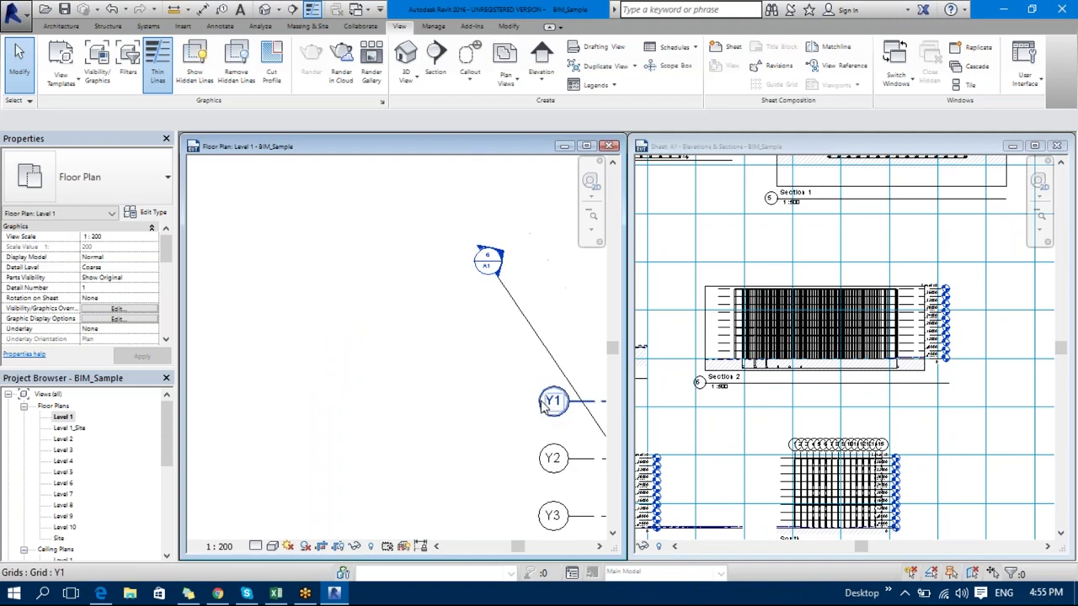
{"action": "scroll", "coordinate": [481, 404], "scroll_direction": "down", "scroll_amount": 3}
{"action": "middle_click_drag", "start_coordinate": [450, 380], "coordinate": [365, 283]}
{"action": "scroll", "coordinate": [493, 447], "scroll_direction": "up", "scroll_amount": 3}
{"action": "scroll", "coordinate": [472, 407], "scroll_direction": "up", "scroll_amount": 4}
{"action": "scroll", "coordinate": [473, 407], "scroll_direction": "down", "scroll_amount": 5}
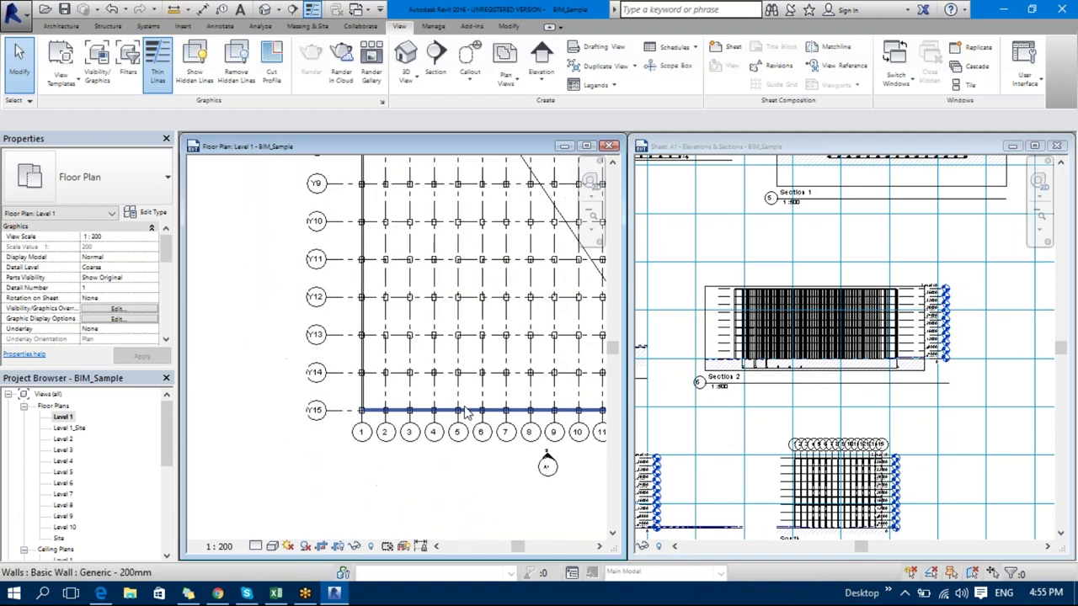
{"action": "scroll", "coordinate": [476, 363], "scroll_direction": "down", "scroll_amount": 2}
{"action": "middle_click_drag", "start_coordinate": [476, 363], "coordinate": [383, 406]}
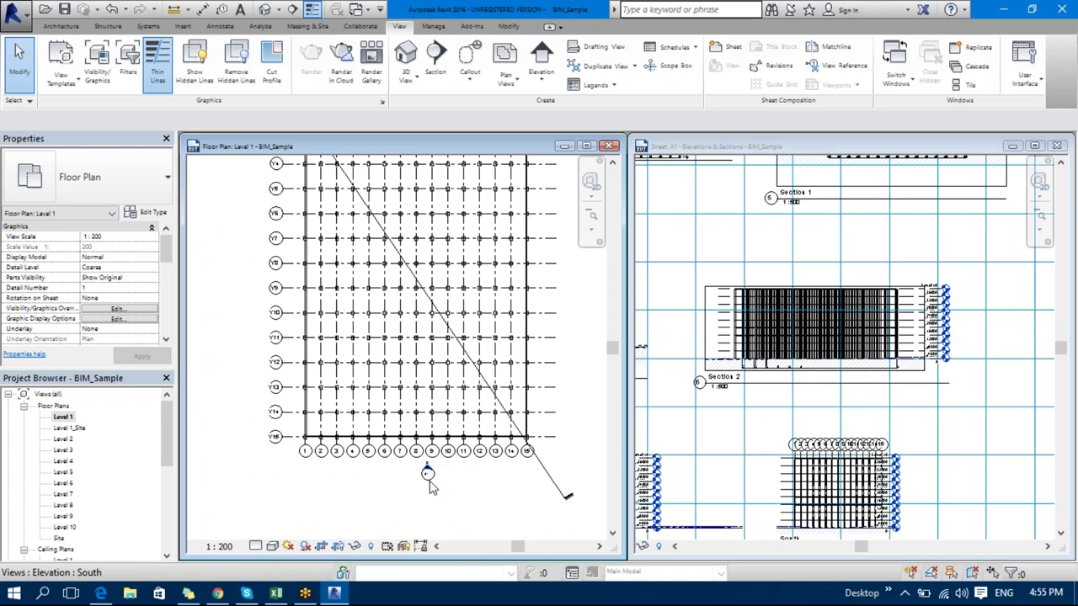
{"action": "left_click", "coordinate": [427, 473]}
{"action": "left_click", "coordinate": [455, 502]}
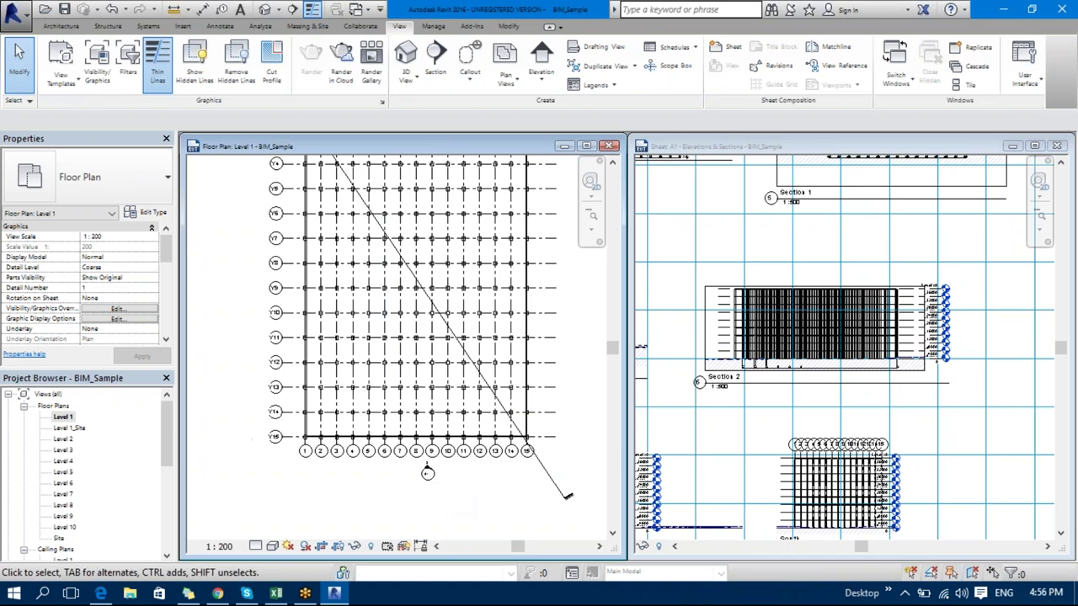
{"action": "left_click", "coordinate": [276, 593]}
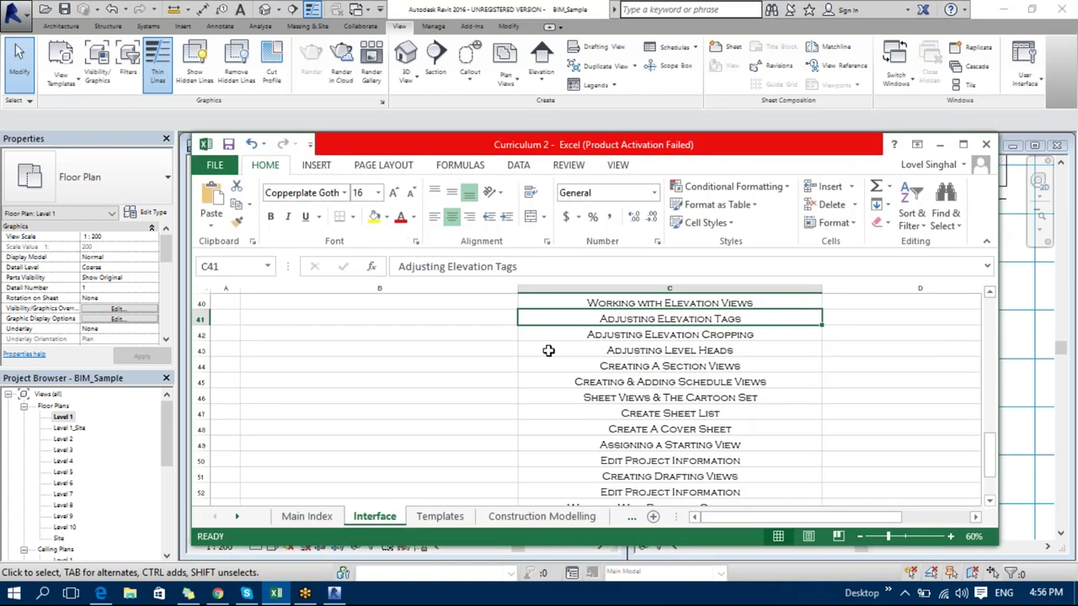
- Check cell C41 'Adjusting Elevation Tags' in the Excel curriculum, then minimize Excel
{"action": "left_click", "coordinate": [548, 334]}
{"action": "left_click", "coordinate": [563, 320]}
{"action": "left_click", "coordinate": [940, 144]}
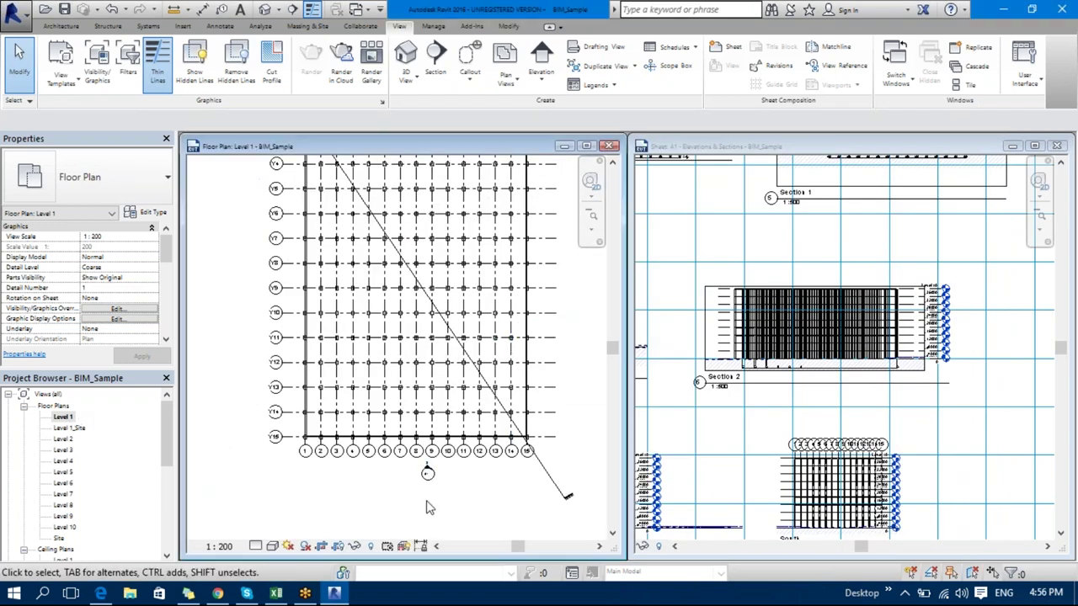
- Load M_Elevation Mark Body_Custom from the Annotations folder via Insert > Load Family
{"action": "scroll", "coordinate": [426, 476], "scroll_direction": "up", "scroll_amount": 8}
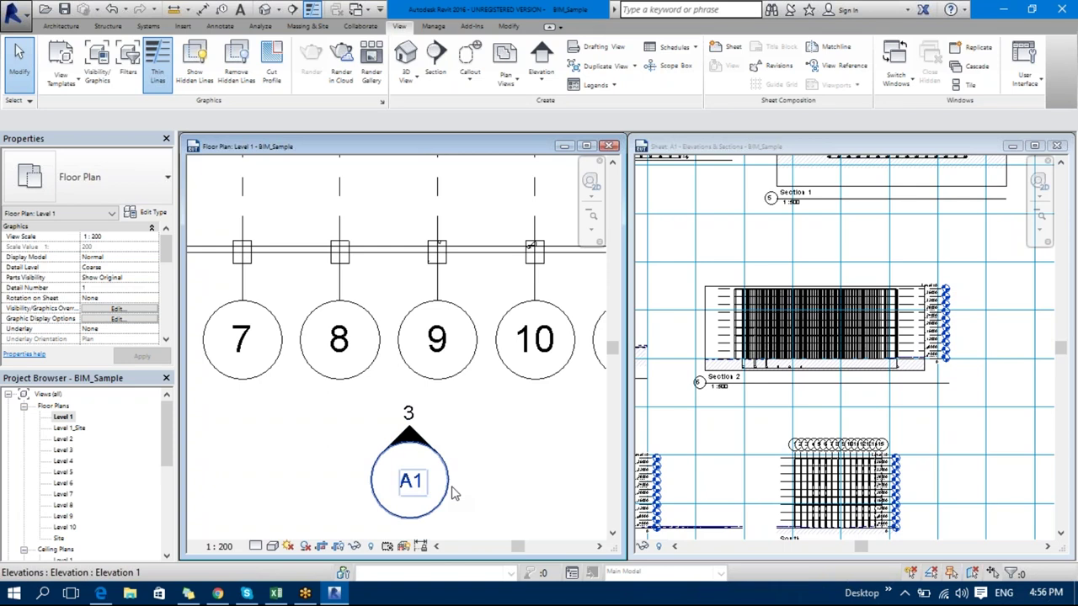
{"action": "left_click", "coordinate": [183, 26]}
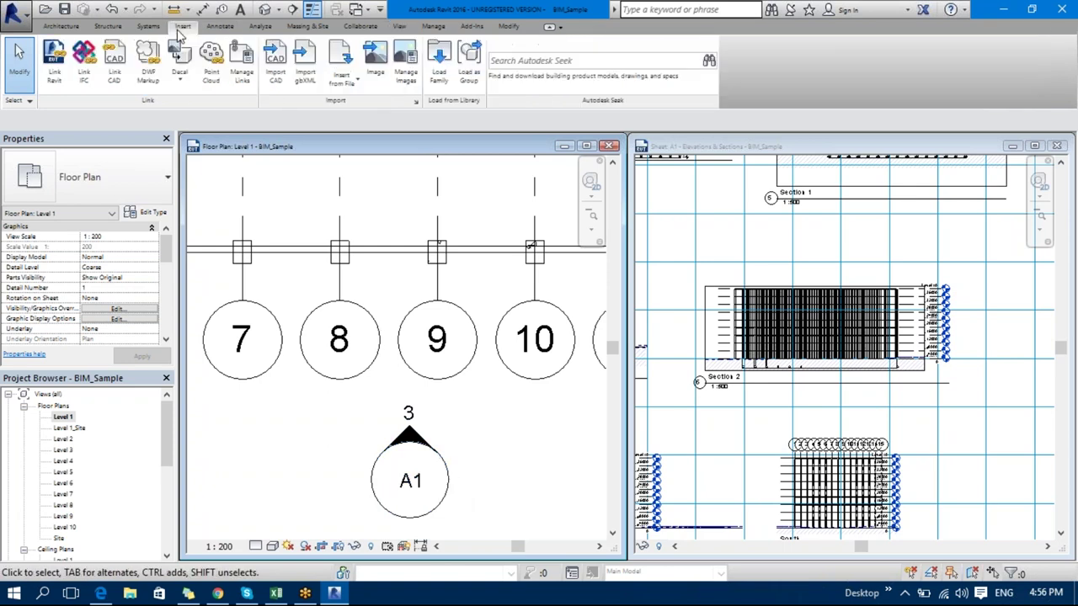
{"action": "left_click", "coordinate": [441, 74]}
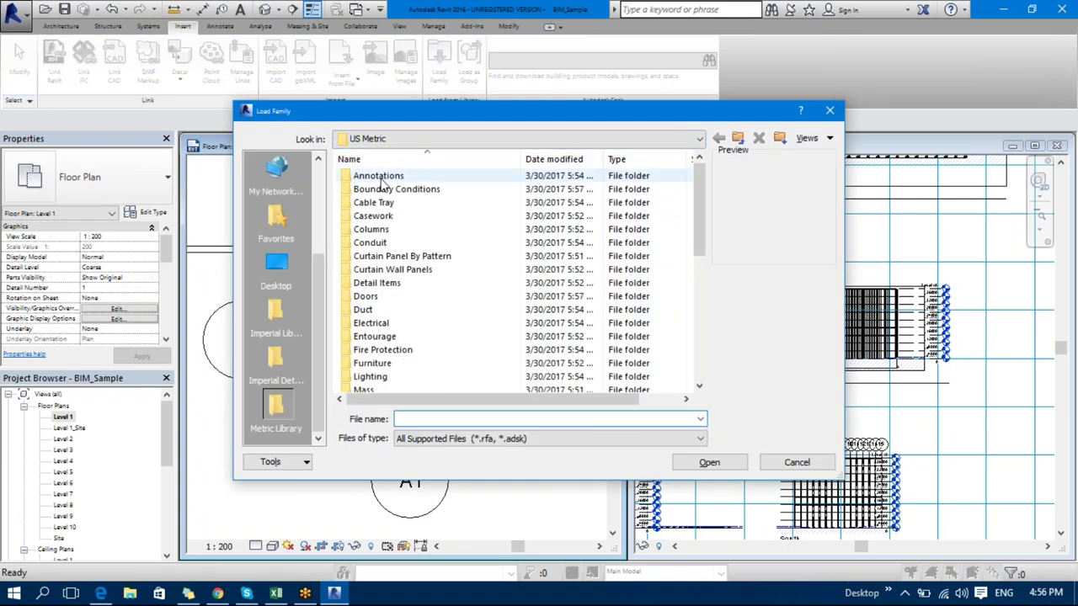
{"action": "double_click", "coordinate": [381, 177]}
{"action": "left_click", "coordinate": [383, 297]}
{"action": "scroll", "coordinate": [383, 299], "scroll_direction": "down", "scroll_amount": 5}
{"action": "left_click", "coordinate": [379, 188]}
{"action": "scroll", "coordinate": [381, 196], "scroll_direction": "up", "scroll_amount": 2}
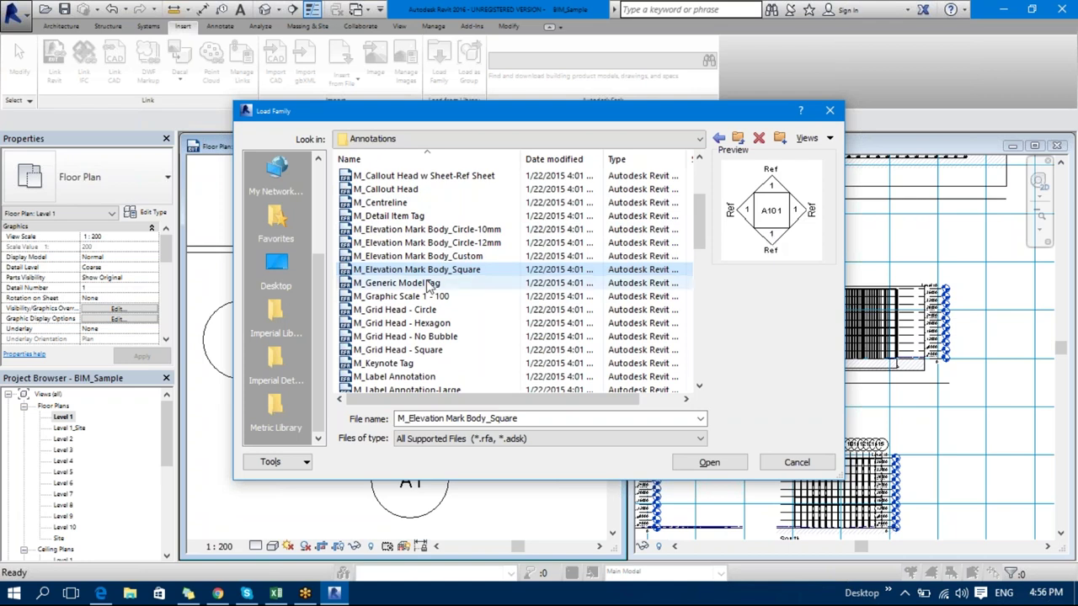
{"action": "key", "text": "Up"}
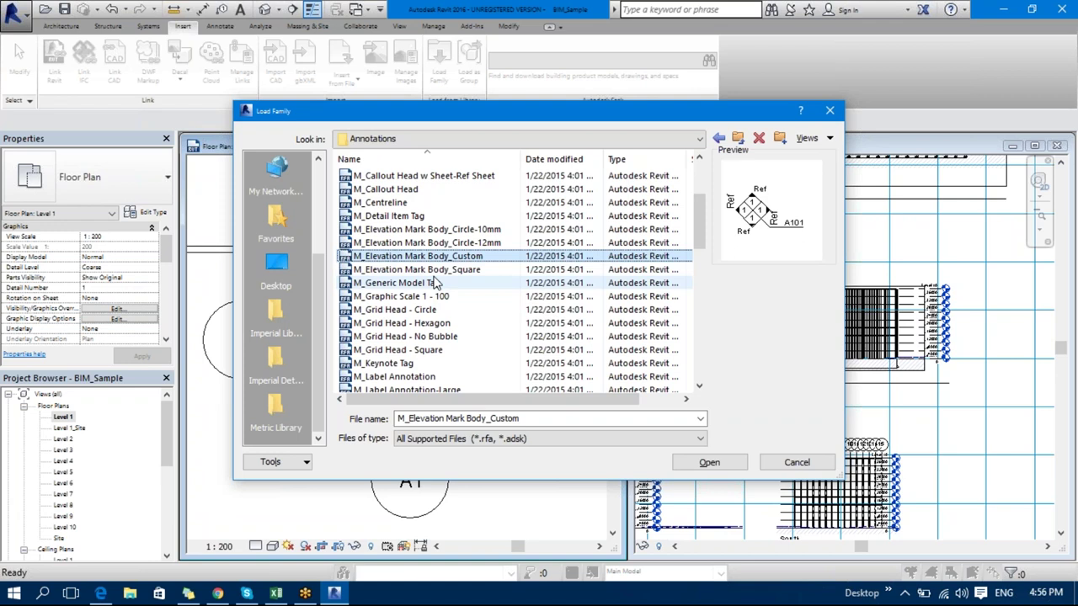
{"action": "key", "text": "Up"}
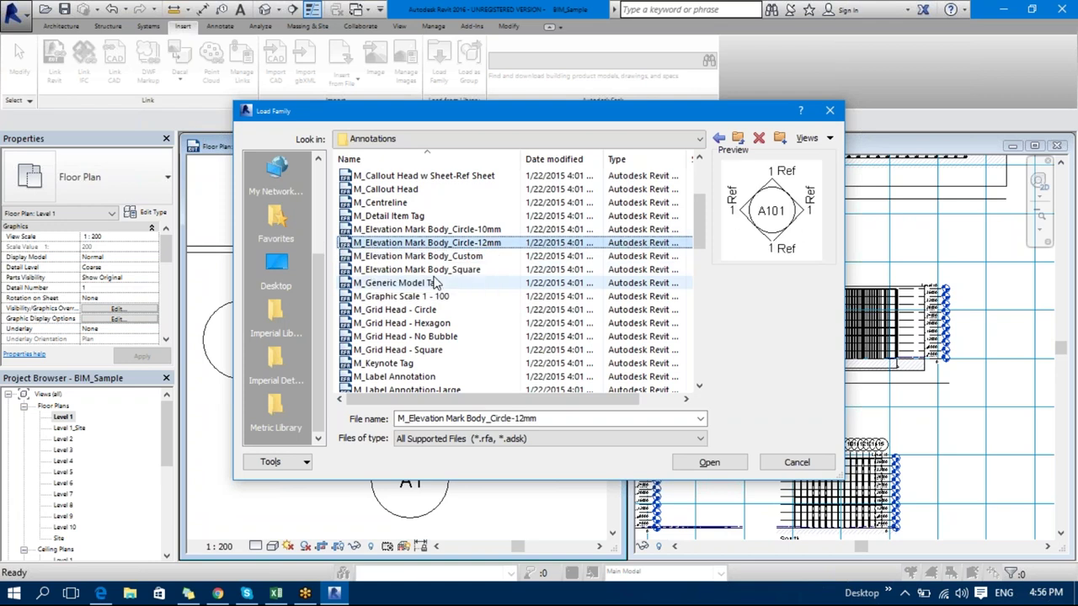
{"action": "key", "text": "Up"}
{"action": "key", "text": "Up"}
{"action": "key", "text": "Down"}
{"action": "key", "text": "Down"}
{"action": "key", "text": "Down"}
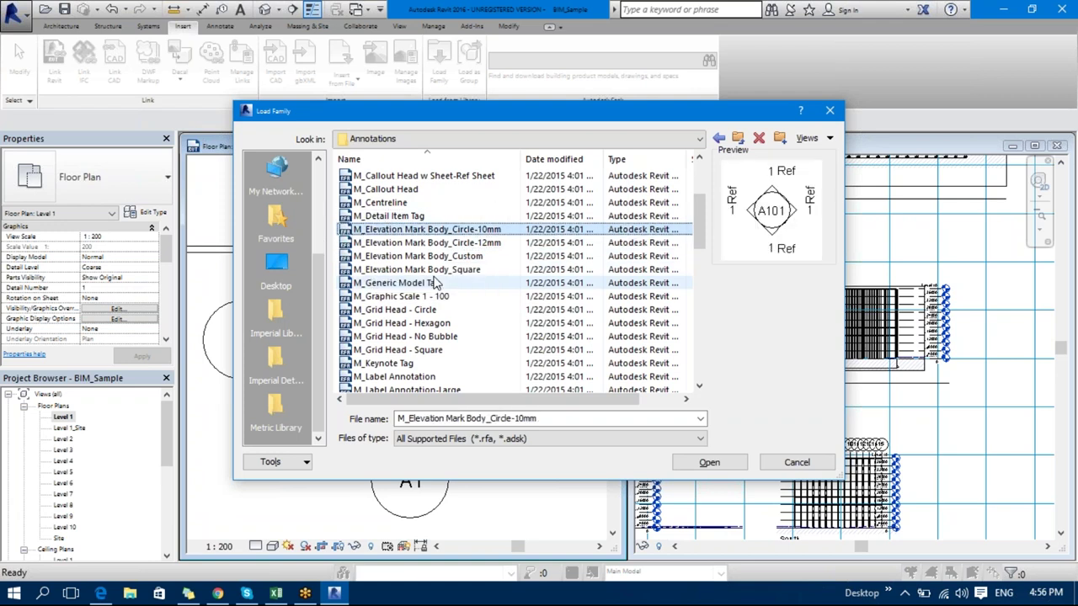
{"action": "left_click", "coordinate": [732, 463]}
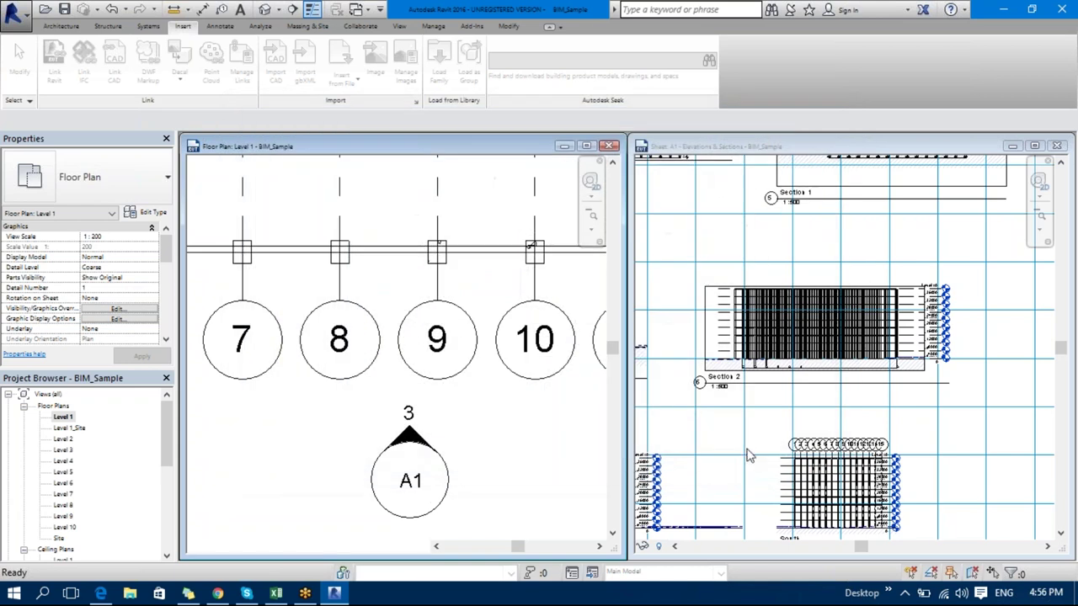
- Set the 12mm Circle elevation tag's mark to M_Elevation Mark Body_Custom : Detail Number
{"action": "left_click", "coordinate": [436, 457]}
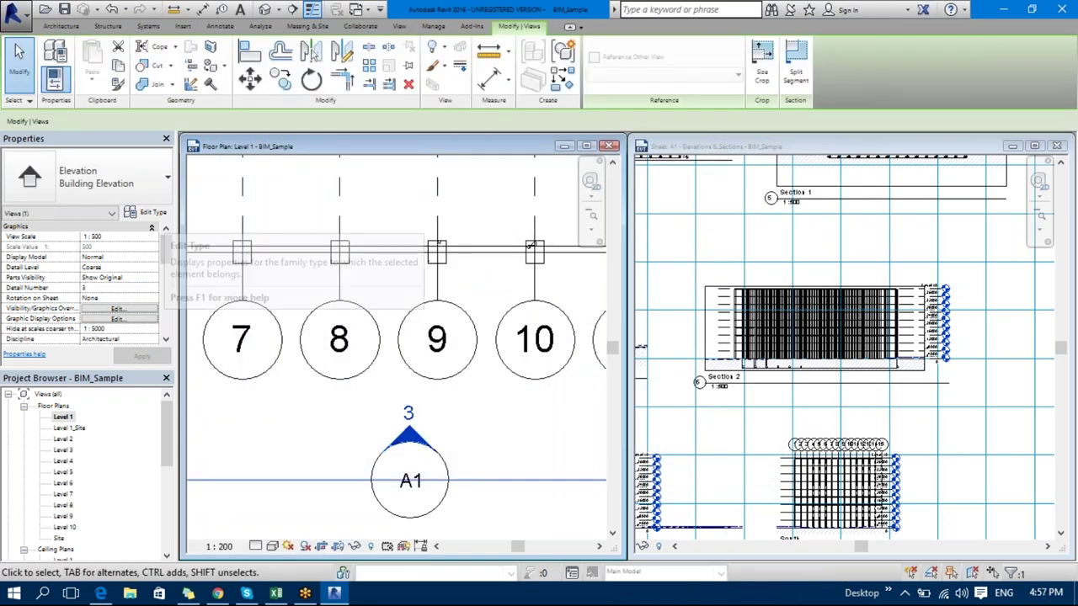
{"action": "left_click", "coordinate": [162, 218]}
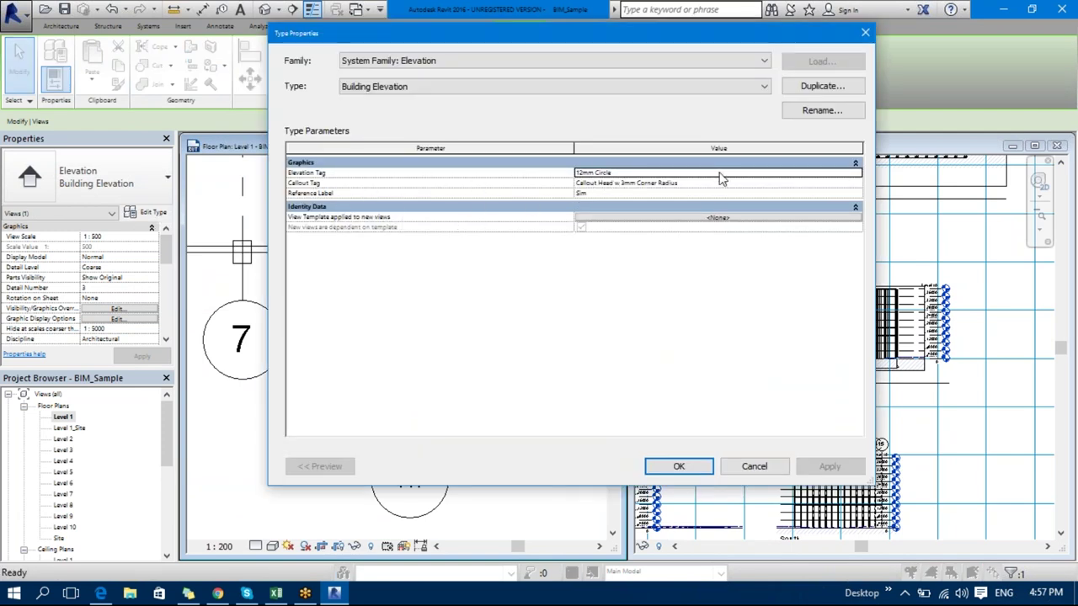
{"action": "left_click", "coordinate": [857, 173]}
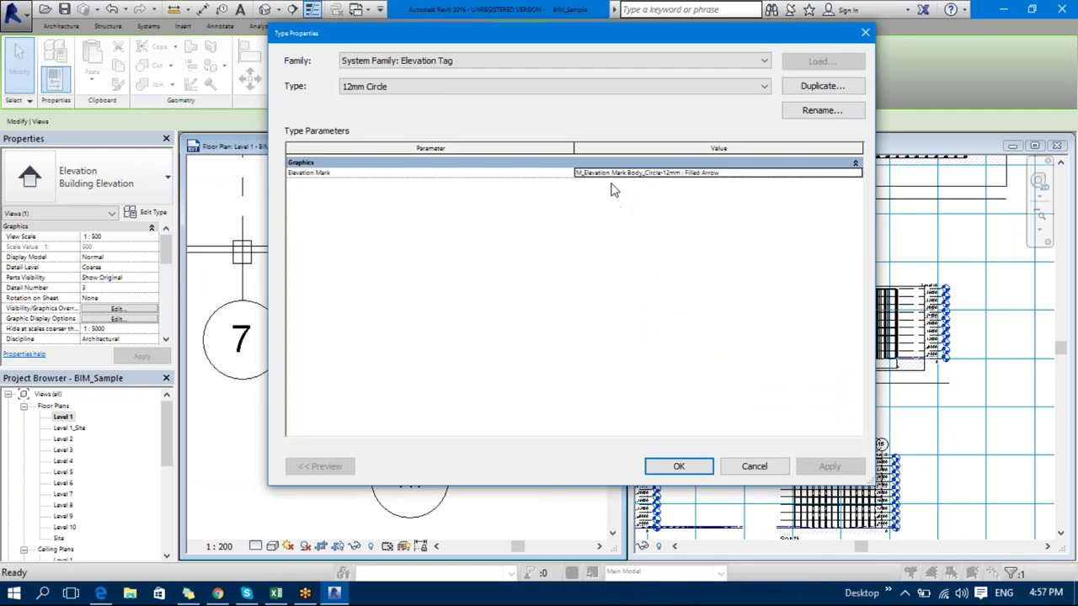
{"action": "left_click", "coordinate": [855, 174]}
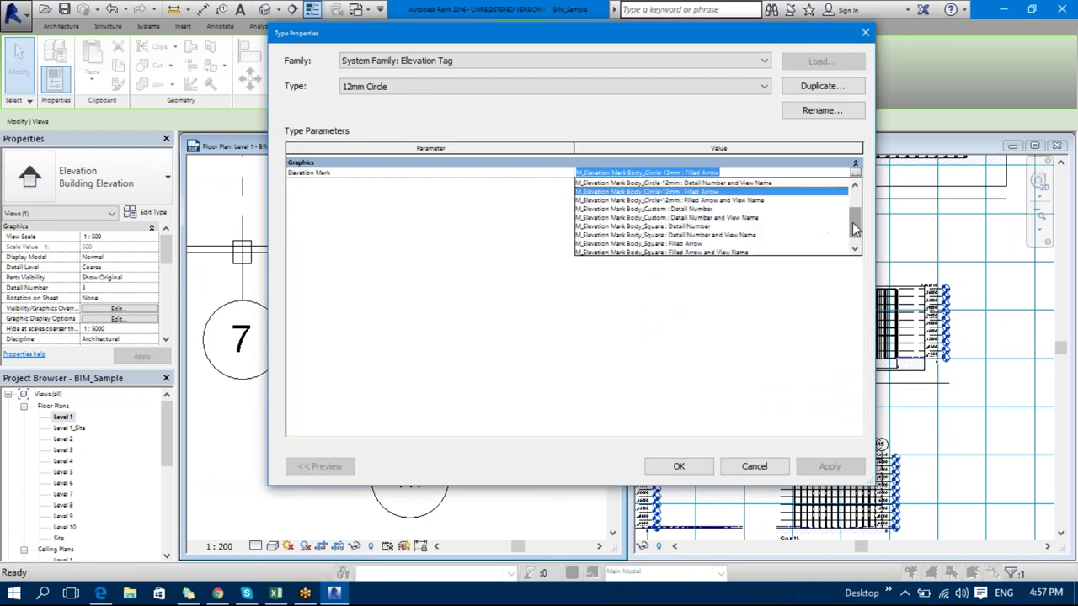
{"action": "left_click_drag", "start_coordinate": [855, 227], "coordinate": [855, 231]}
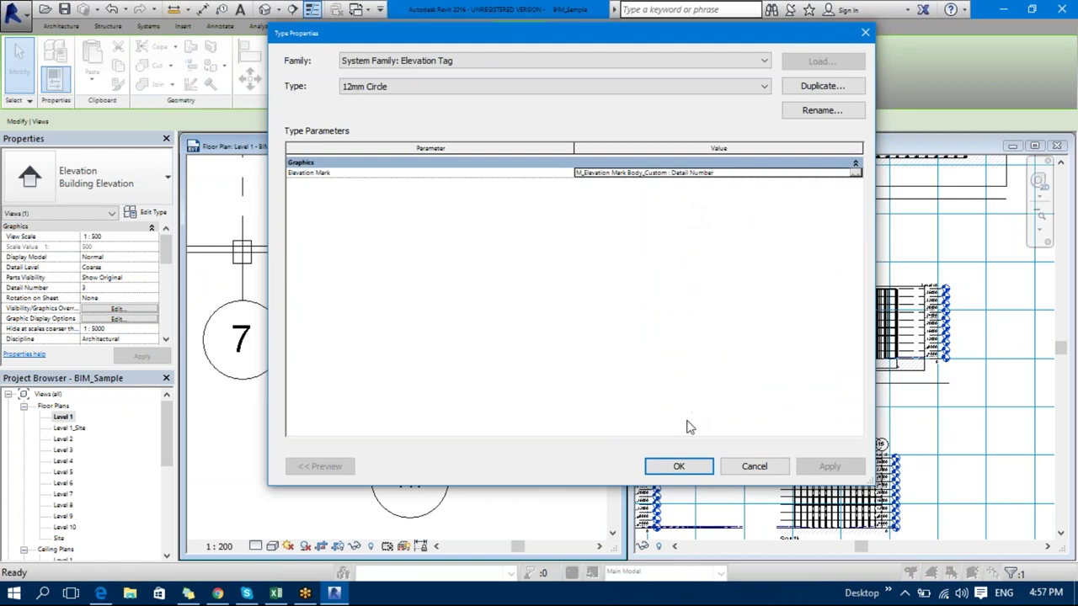
{"action": "left_click", "coordinate": [692, 465]}
{"action": "left_click", "coordinate": [679, 467]}
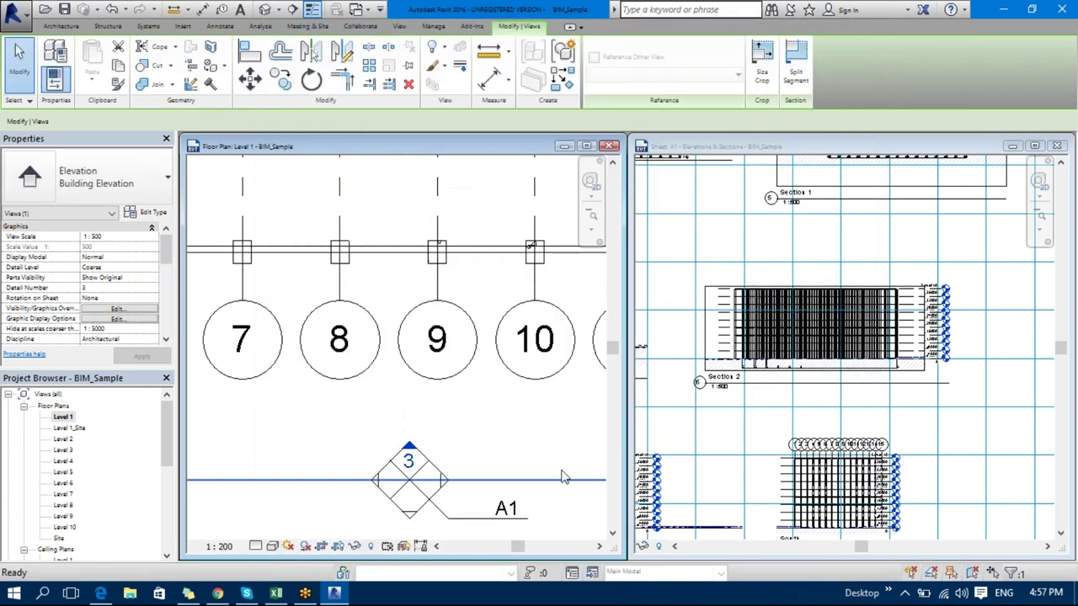
- Pan around the Level 1 plan and inspect the South elevation line
{"action": "key", "text": "Escape"}
{"action": "scroll", "coordinate": [555, 396], "scroll_direction": "down", "scroll_amount": 6}
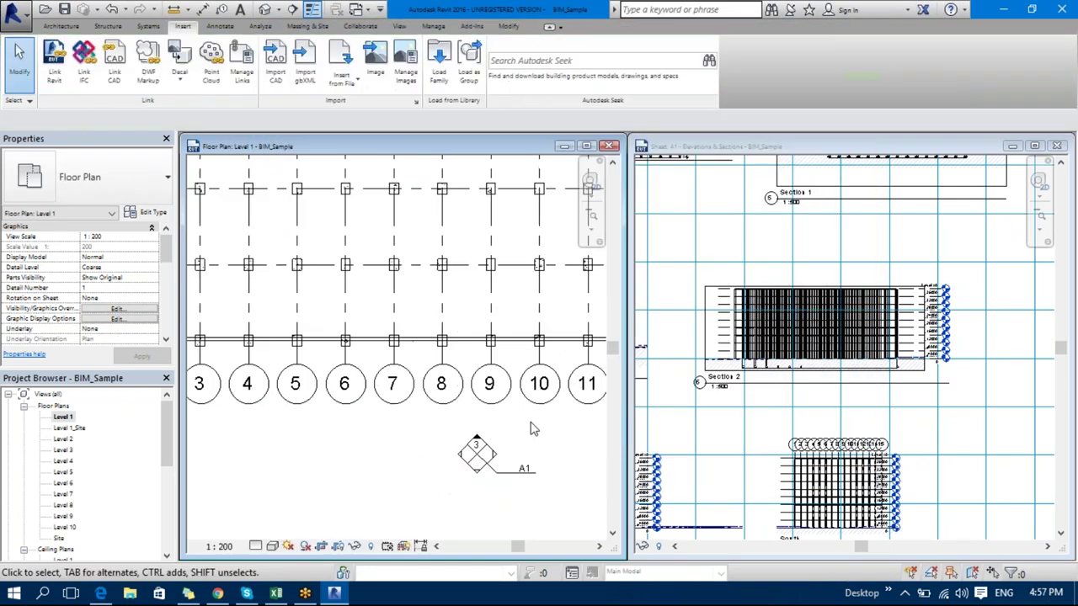
{"action": "middle_click_drag", "start_coordinate": [558, 399], "coordinate": [409, 478]}
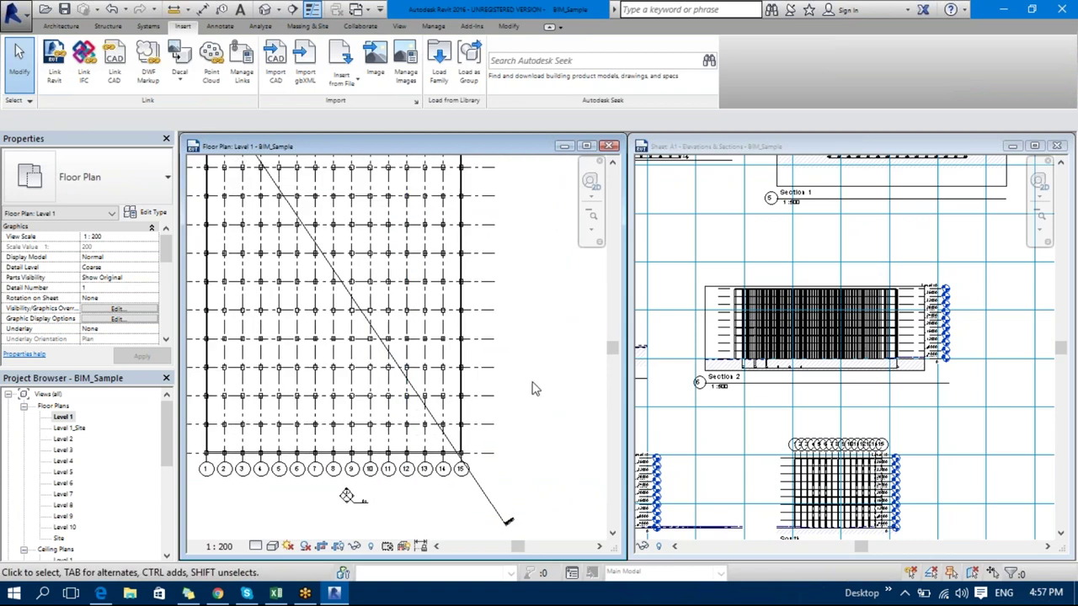
{"action": "scroll", "coordinate": [538, 345], "scroll_direction": "down", "scroll_amount": 3}
{"action": "middle_click_drag", "start_coordinate": [539, 346], "coordinate": [417, 313]}
{"action": "scroll", "coordinate": [363, 231], "scroll_direction": "up", "scroll_amount": 5}
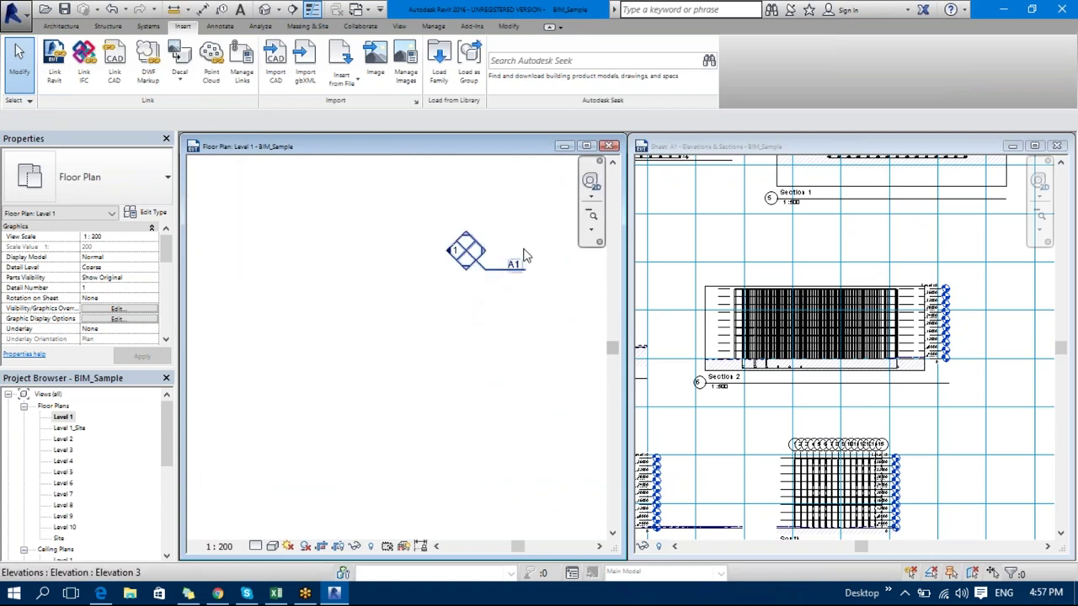
{"action": "scroll", "coordinate": [459, 257], "scroll_direction": "down", "scroll_amount": 3}
{"action": "middle_click_drag", "start_coordinate": [440, 312], "coordinate": [373, 173]}
{"action": "scroll", "coordinate": [500, 258], "scroll_direction": "up", "scroll_amount": 2}
{"action": "scroll", "coordinate": [522, 271], "scroll_direction": "up", "scroll_amount": 1}
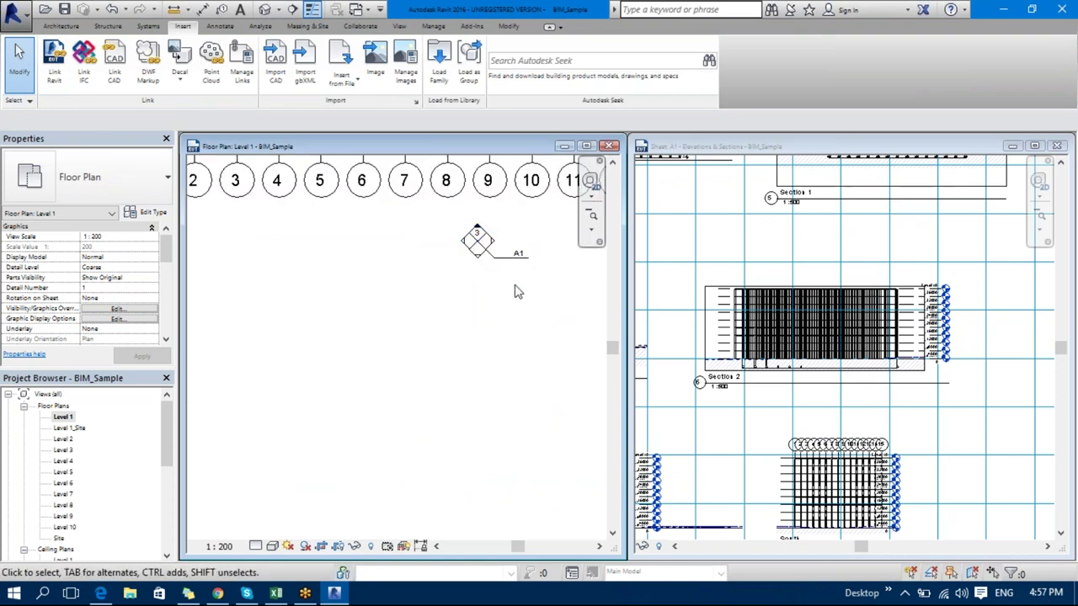
{"action": "scroll", "coordinate": [515, 291], "scroll_direction": "down", "scroll_amount": 4}
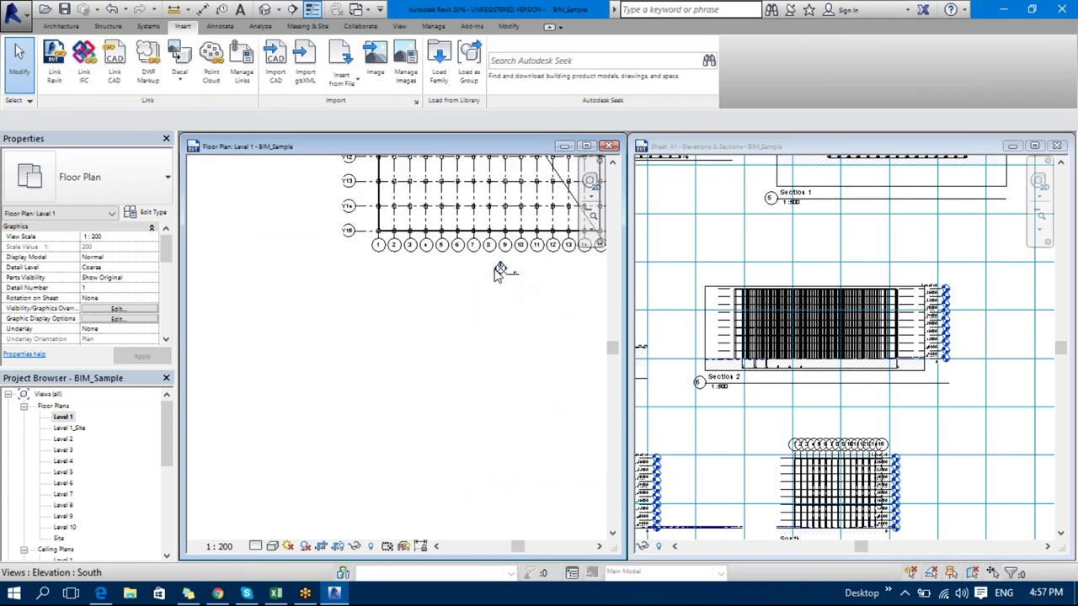
{"action": "left_click", "coordinate": [498, 267]}
{"action": "scroll", "coordinate": [481, 325], "scroll_direction": "down", "scroll_amount": 2}
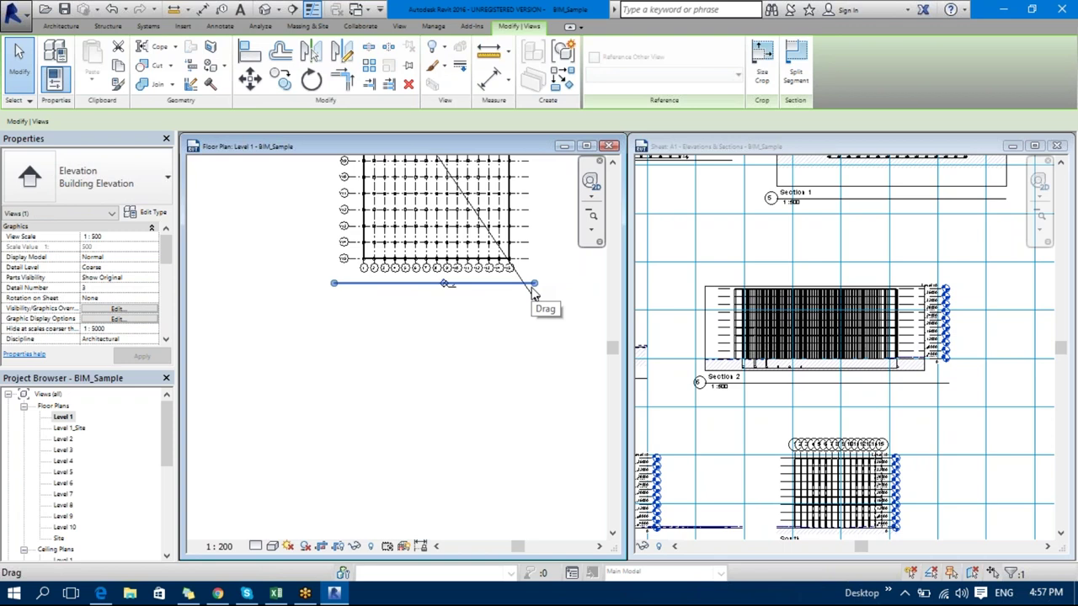
{"action": "middle_click_drag", "start_coordinate": [462, 314], "coordinate": [469, 359]}
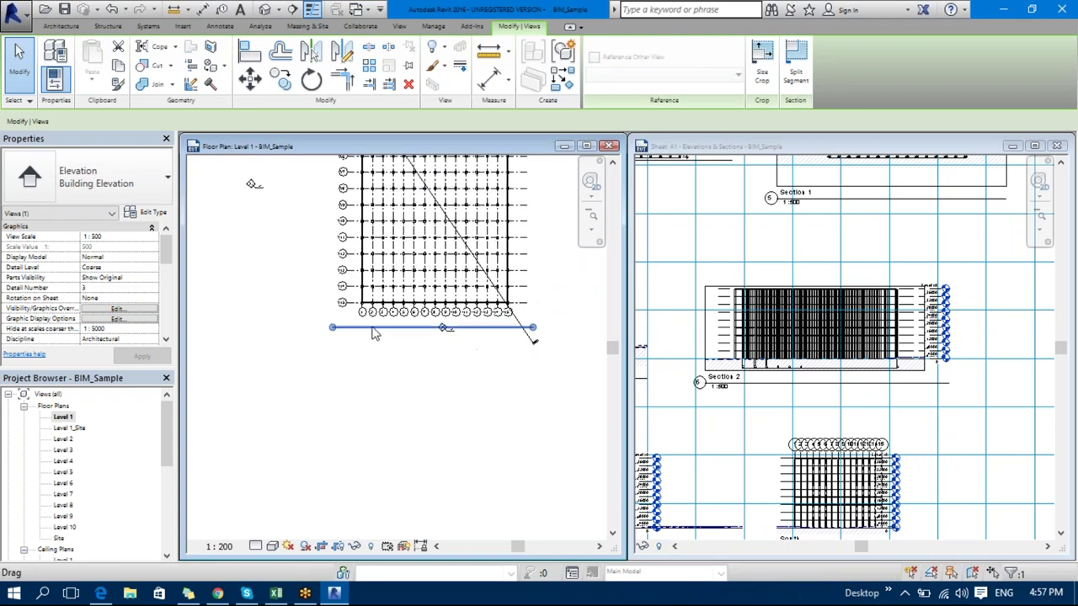
{"action": "middle_click_drag", "start_coordinate": [368, 334], "coordinate": [375, 355]}
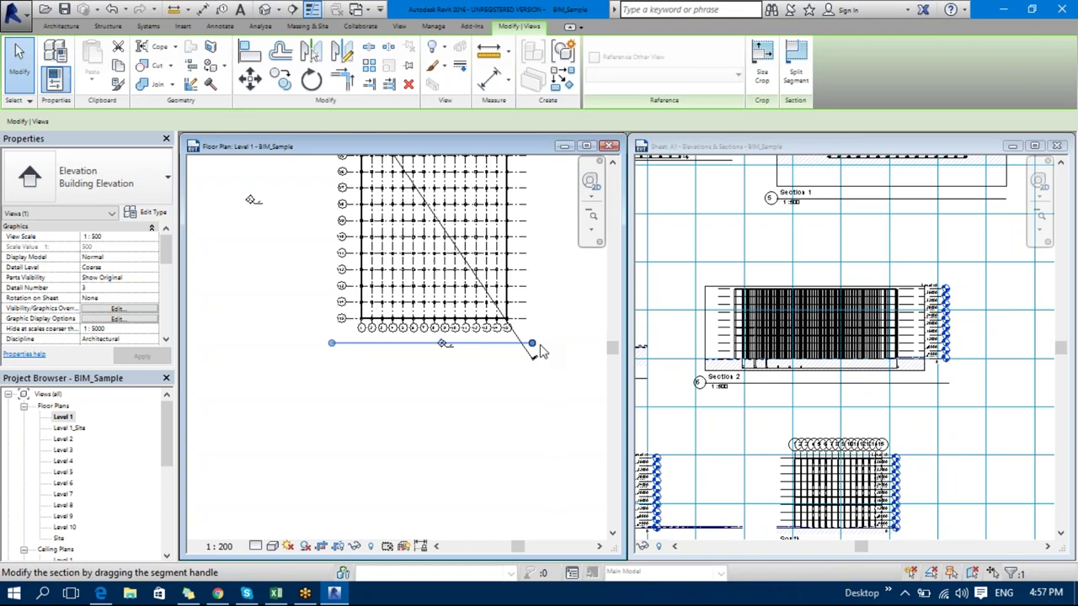
{"action": "scroll", "coordinate": [522, 345], "scroll_direction": "down", "scroll_amount": 2}
{"action": "middle_click_drag", "start_coordinate": [454, 210], "coordinate": [461, 287]}
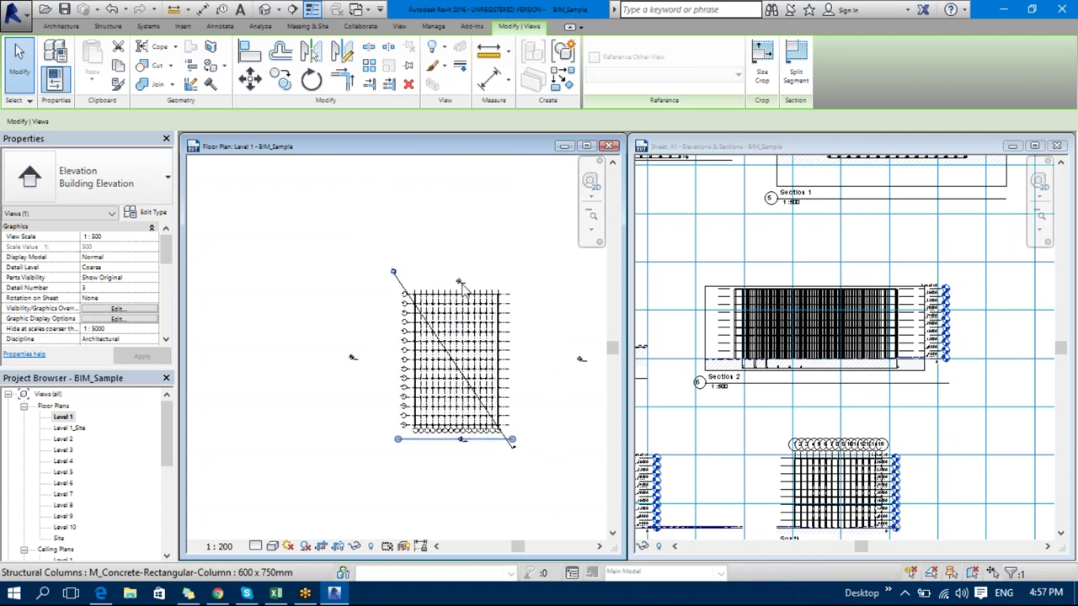
- Select the restyled elevation marker and close the A1 sheet window
{"action": "key", "text": "Escape"}
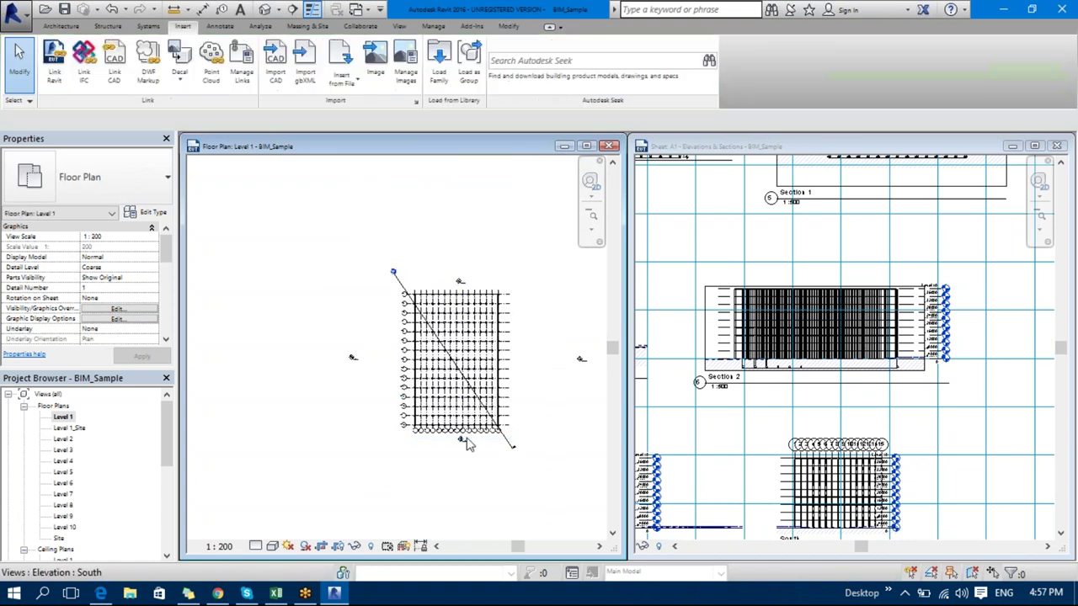
{"action": "scroll", "coordinate": [458, 439], "scroll_direction": "up", "scroll_amount": 3}
{"action": "left_click", "coordinate": [446, 441]}
{"action": "scroll", "coordinate": [471, 436], "scroll_direction": "up", "scroll_amount": 1}
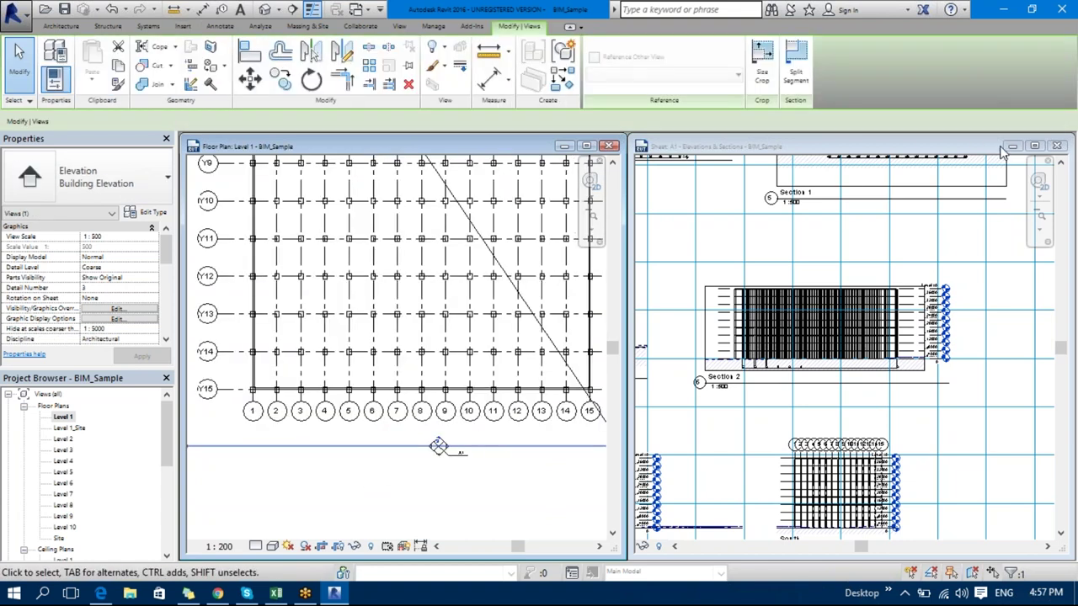
{"action": "left_click", "coordinate": [1056, 146]}
{"action": "scroll", "coordinate": [440, 455], "scroll_direction": "up", "scroll_amount": 3}
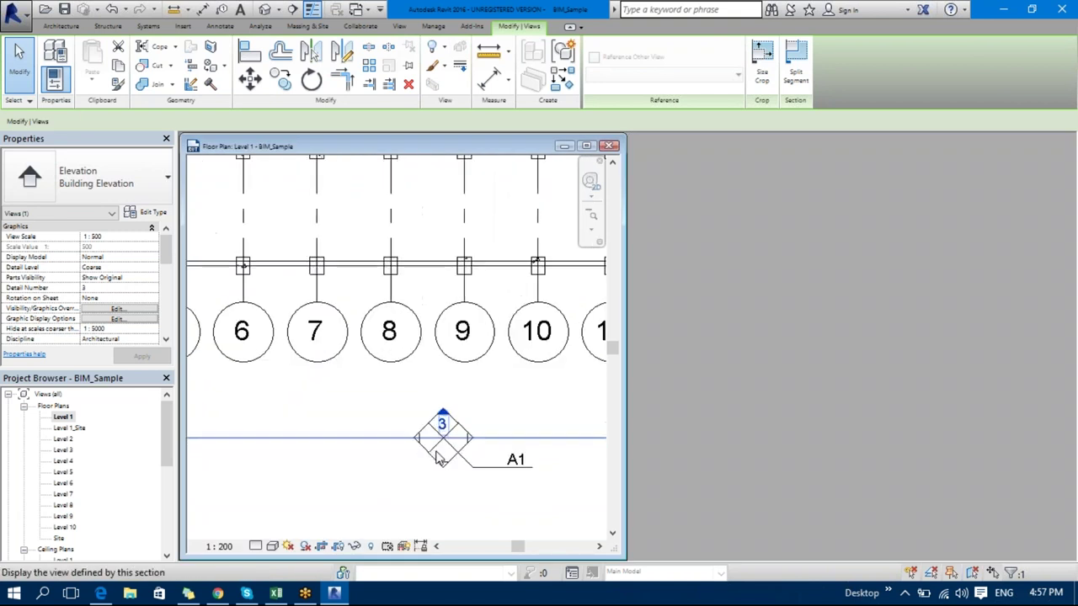
{"action": "scroll", "coordinate": [440, 455], "scroll_direction": "up", "scroll_amount": 2}
- Open the South elevation and tile it beside the Level 1 plan with WT
{"action": "left_click_drag", "start_coordinate": [164, 424], "coordinate": [166, 485]}
{"action": "left_click", "coordinate": [61, 471]}
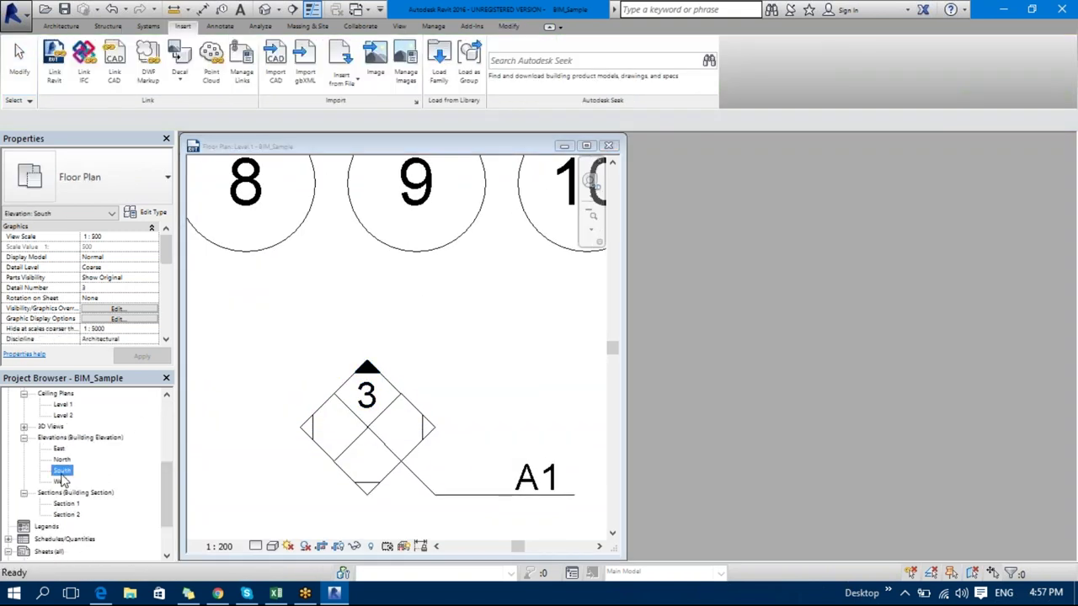
{"action": "double_click", "coordinate": [61, 473]}
{"action": "key", "text": "w"}
{"action": "key", "text": "t"}
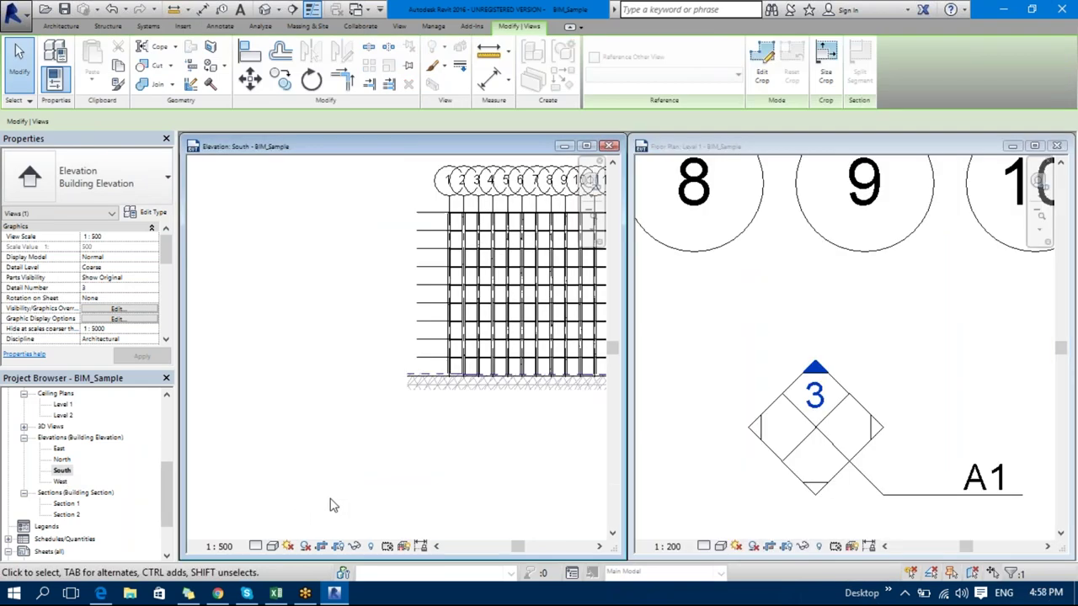
- Turn off cropping on the South elevation so the whole building shows
{"action": "left_click", "coordinate": [320, 528]}
{"action": "middle_click_drag", "start_coordinate": [409, 432], "coordinate": [305, 438]}
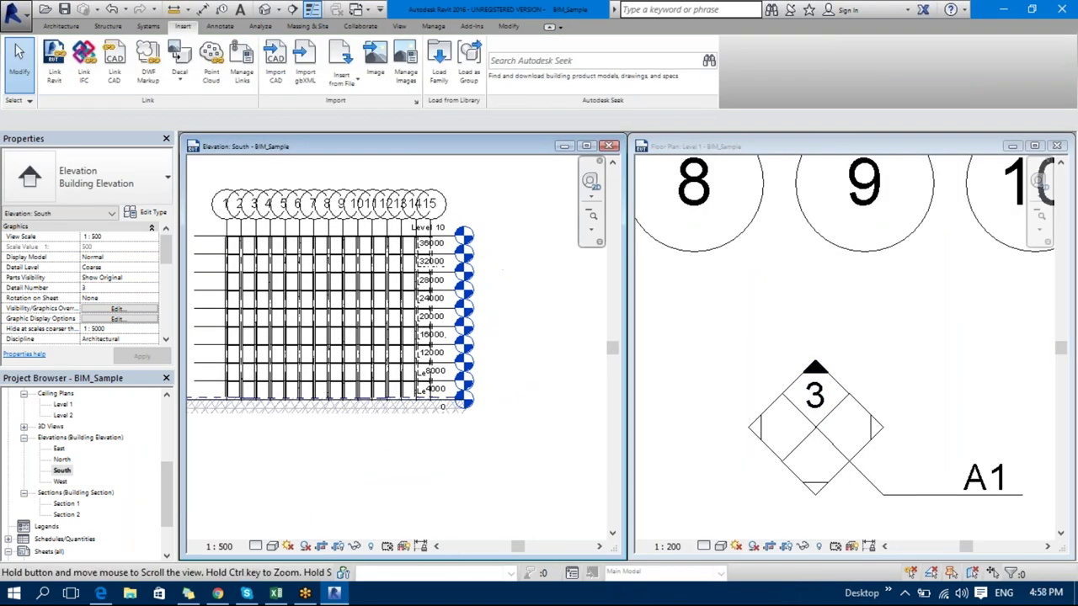
{"action": "scroll", "coordinate": [515, 387], "scroll_direction": "down", "scroll_amount": 2}
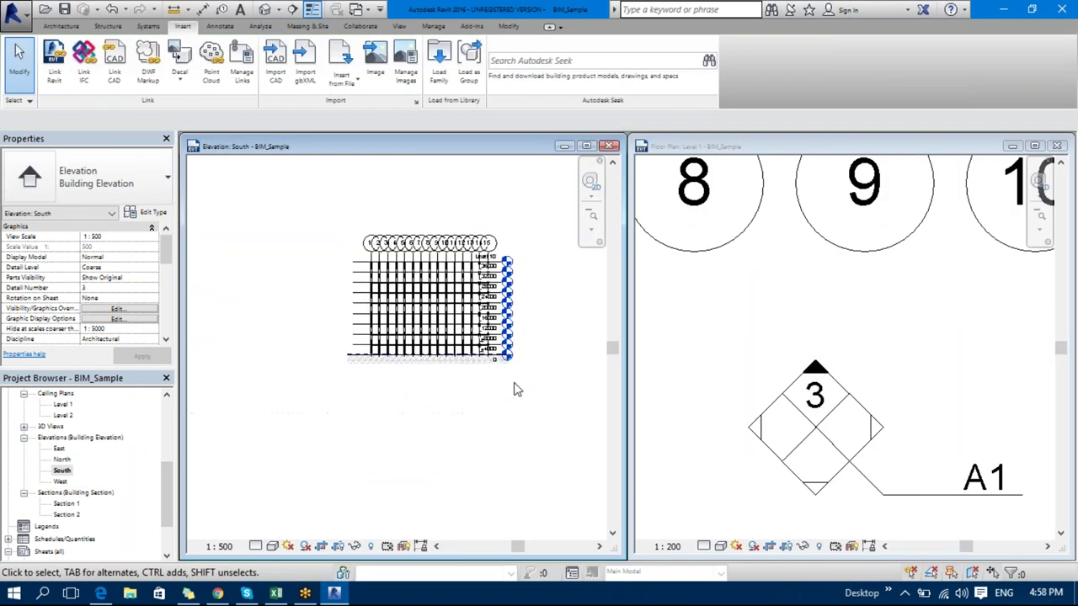
{"action": "left_click", "coordinate": [324, 551]}
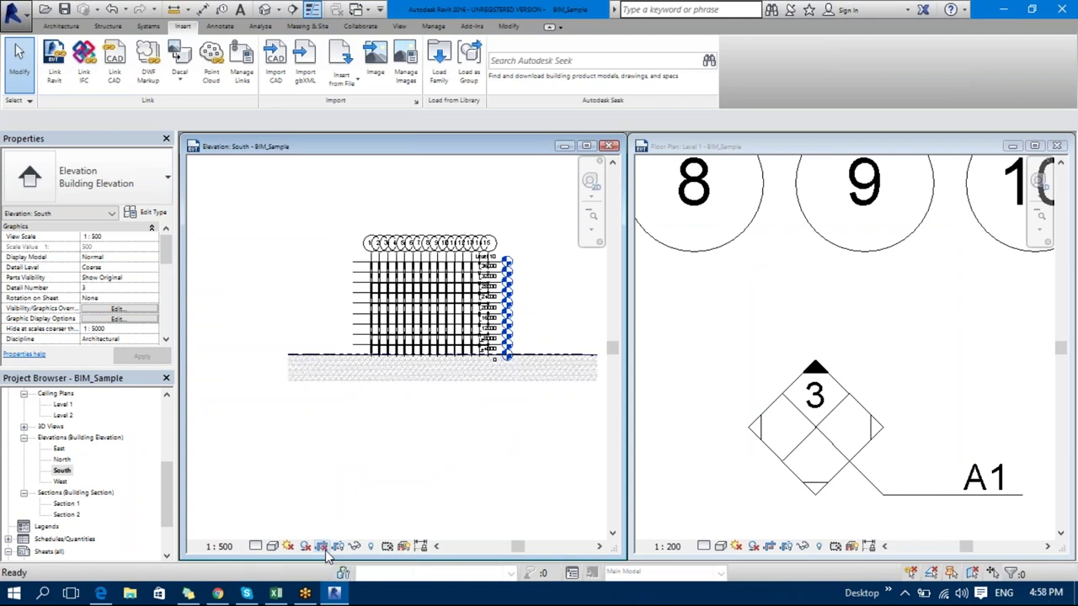
{"action": "scroll", "coordinate": [337, 451], "scroll_direction": "down", "scroll_amount": 2}
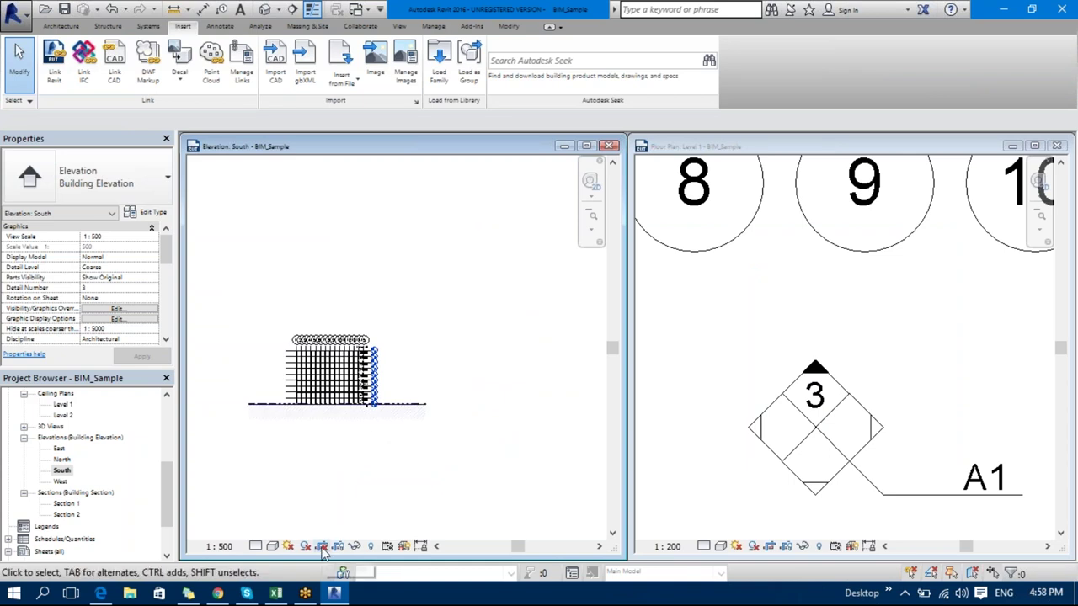
- Select the South elevation marker in the Level 1 plan, frame the whole grid, and show its Extents properties
{"action": "left_click", "coordinate": [800, 272]}
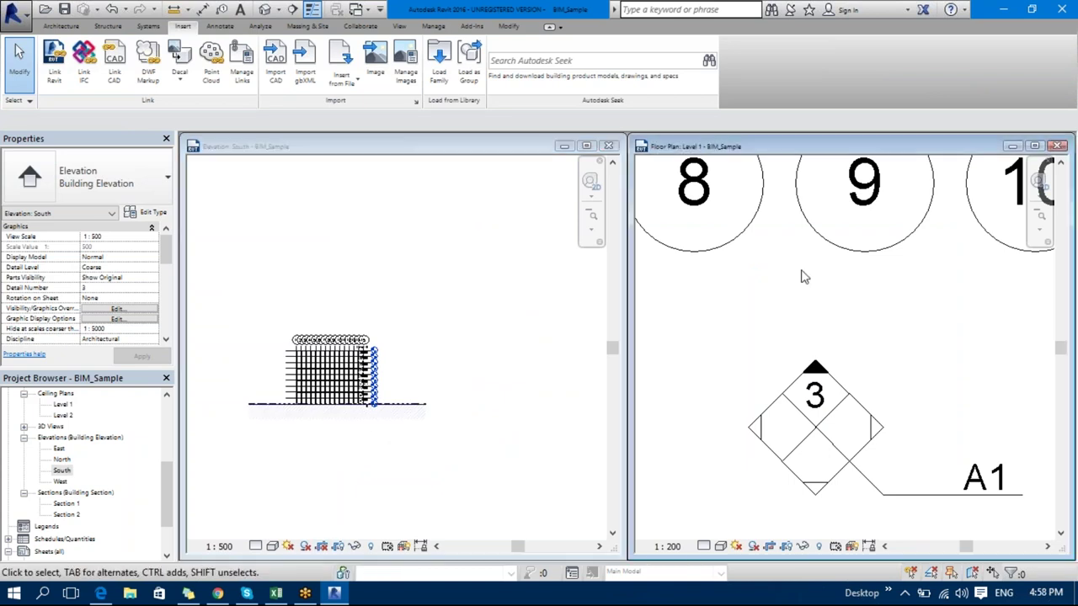
{"action": "scroll", "coordinate": [801, 286], "scroll_direction": "down", "scroll_amount": 2}
{"action": "scroll", "coordinate": [804, 308], "scroll_direction": "up", "scroll_amount": 1}
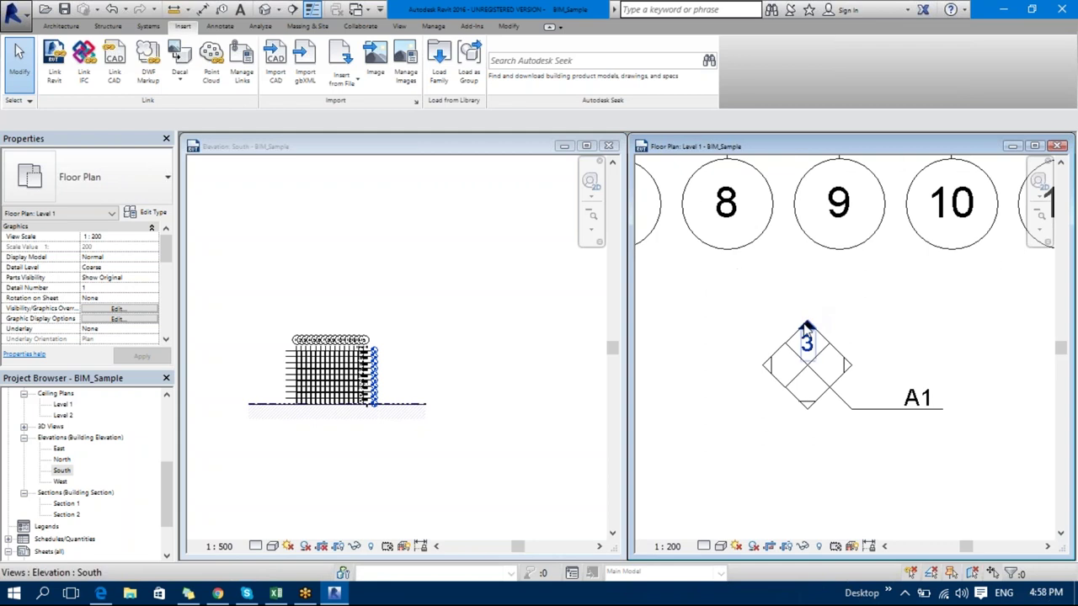
{"action": "left_click", "coordinate": [806, 329]}
{"action": "scroll", "coordinate": [804, 336], "scroll_direction": "down", "scroll_amount": 3}
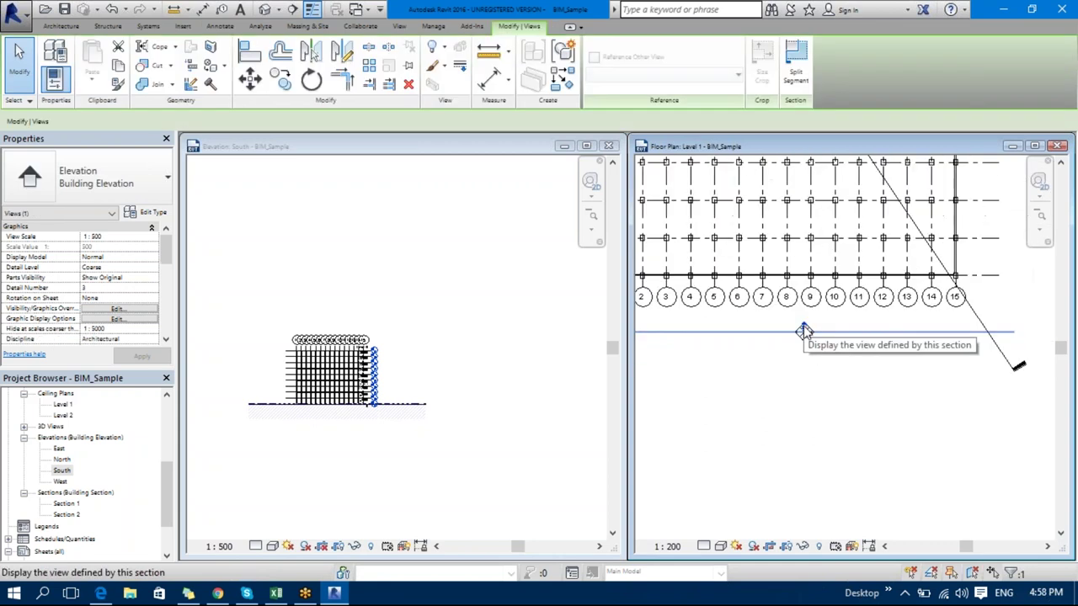
{"action": "scroll", "coordinate": [784, 381], "scroll_direction": "down", "scroll_amount": 1}
{"action": "middle_click_drag", "start_coordinate": [784, 382], "coordinate": [847, 428]}
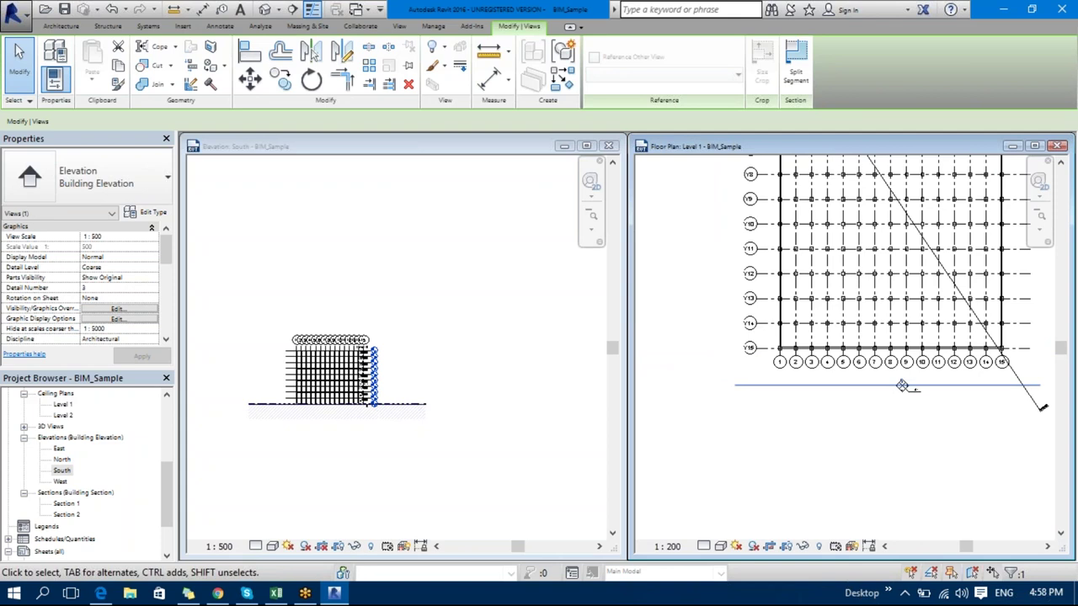
{"action": "scroll", "coordinate": [909, 395], "scroll_direction": "down", "scroll_amount": 3}
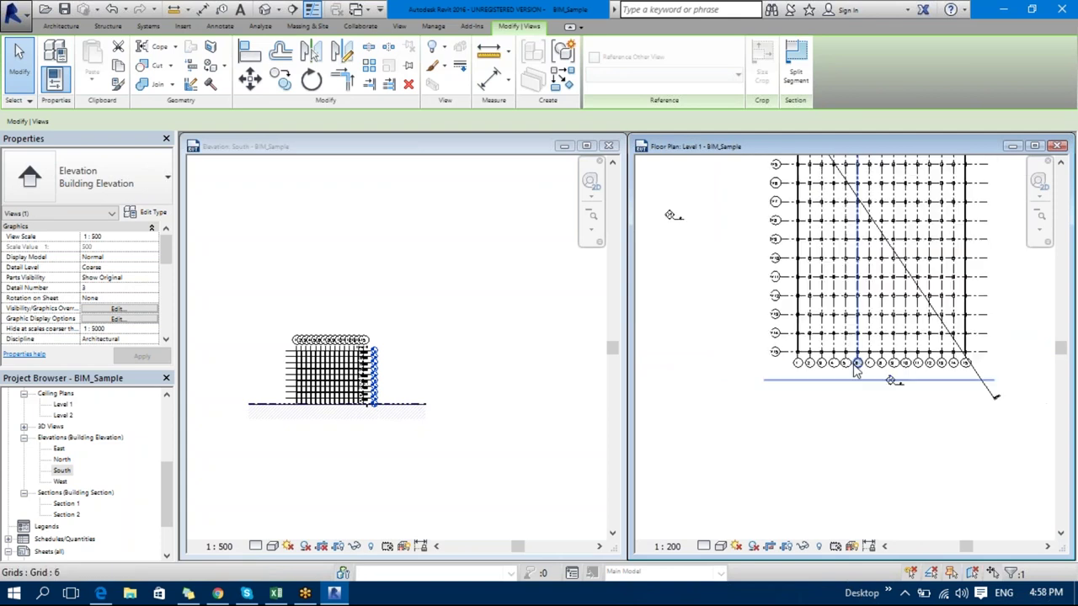
{"action": "middle_click_drag", "start_coordinate": [926, 420], "coordinate": [872, 421]}
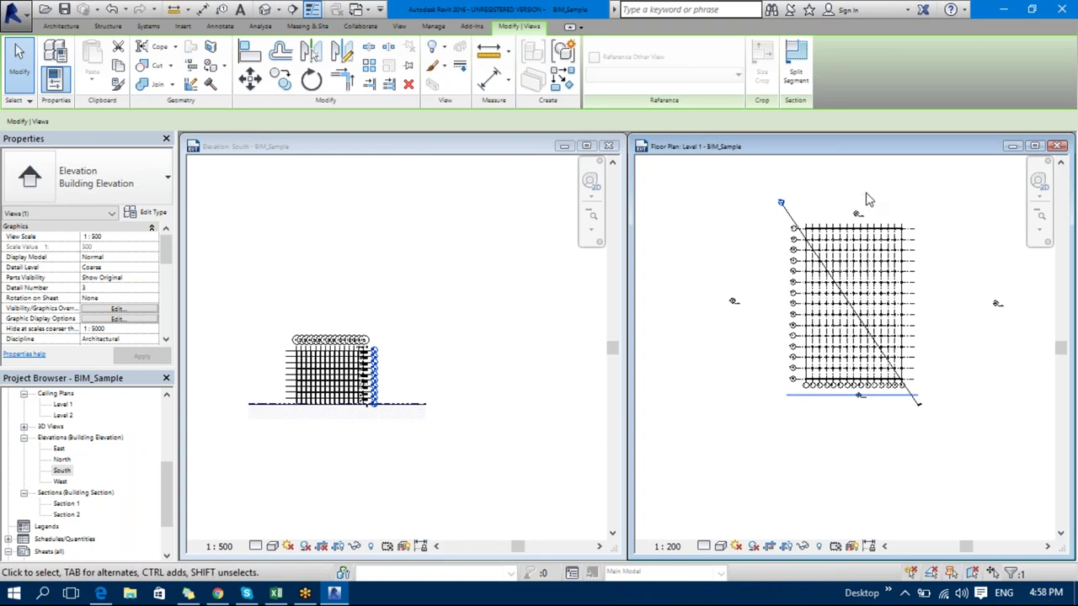
{"action": "scroll", "coordinate": [868, 200], "scroll_direction": "down", "scroll_amount": 2}
{"action": "middle_click_drag", "start_coordinate": [829, 189], "coordinate": [773, 281]}
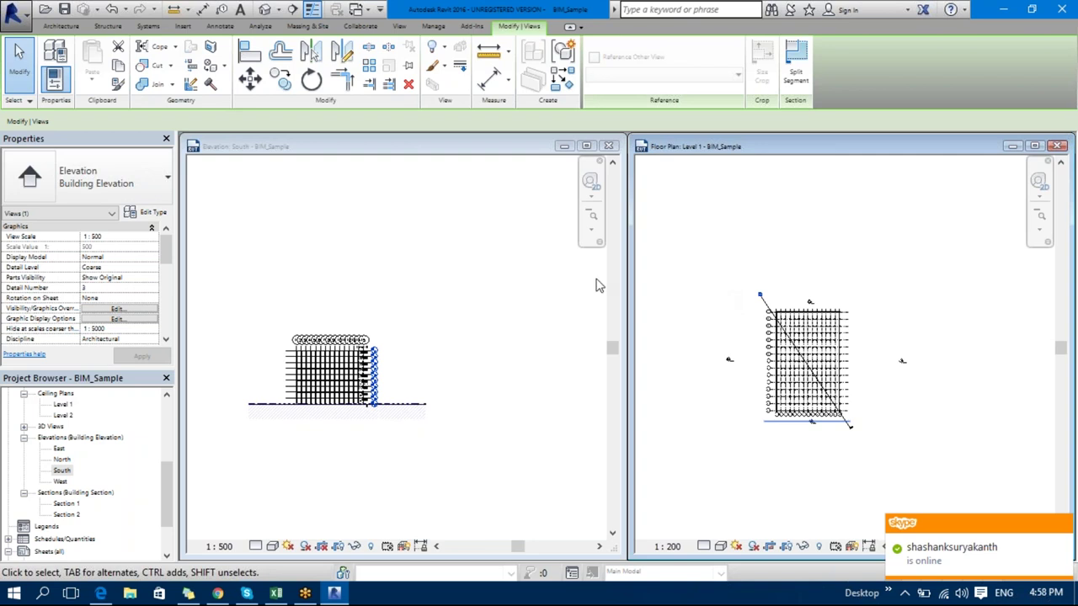
{"action": "left_click", "coordinate": [462, 271]}
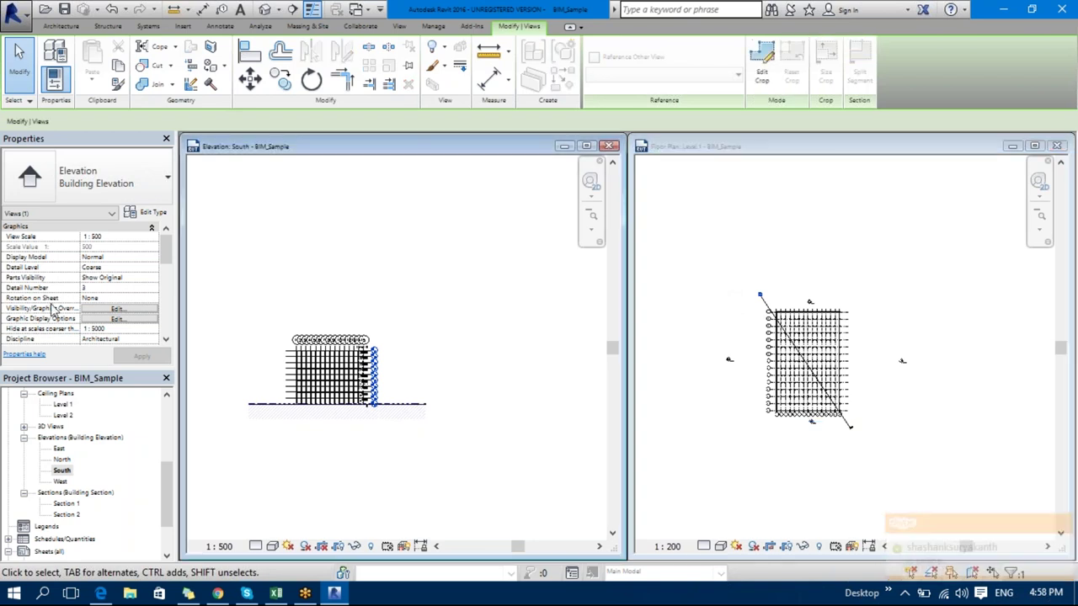
{"action": "left_click_drag", "start_coordinate": [165, 244], "coordinate": [164, 283]}
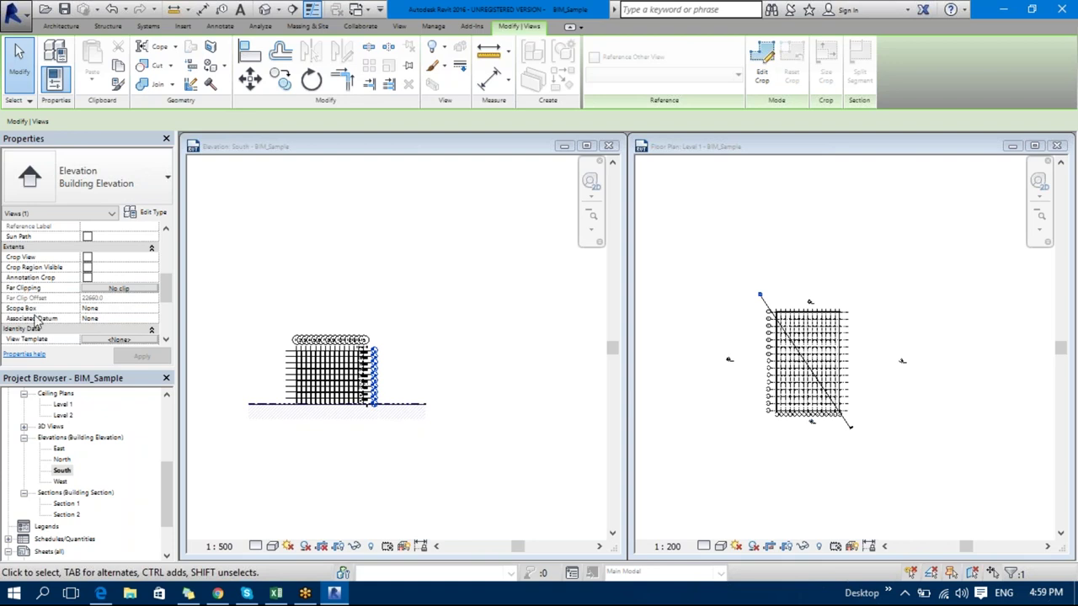
- Set the South elevation's Far Clipping to Clip with line
{"action": "left_click", "coordinate": [122, 290]}
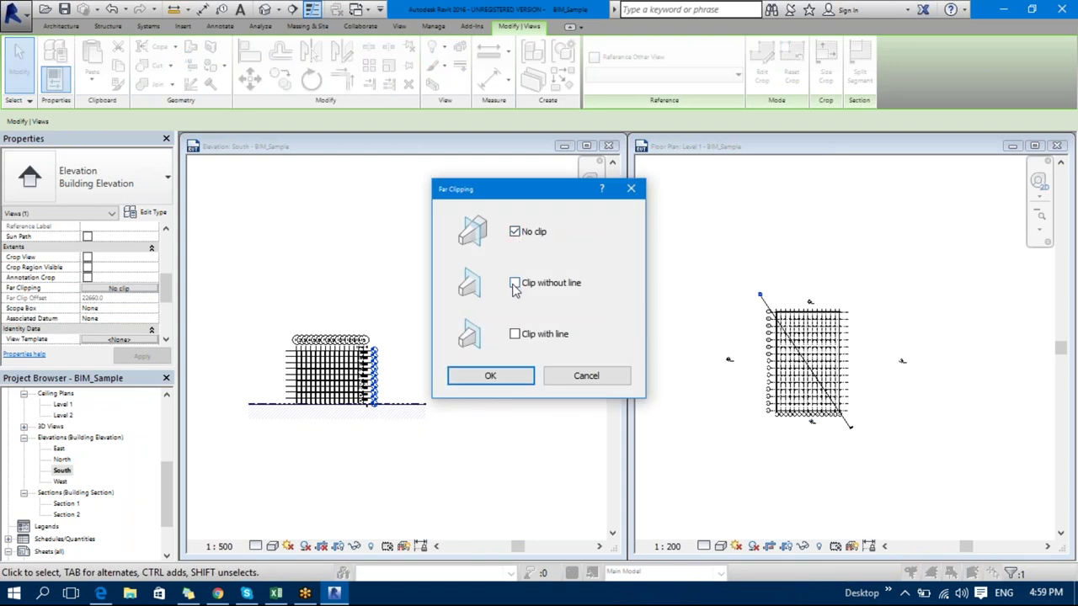
{"action": "left_click", "coordinate": [514, 334]}
{"action": "left_click", "coordinate": [490, 376]}
{"action": "left_click", "coordinate": [410, 480]}
{"action": "scroll", "coordinate": [328, 394], "scroll_direction": "up", "scroll_amount": 4}
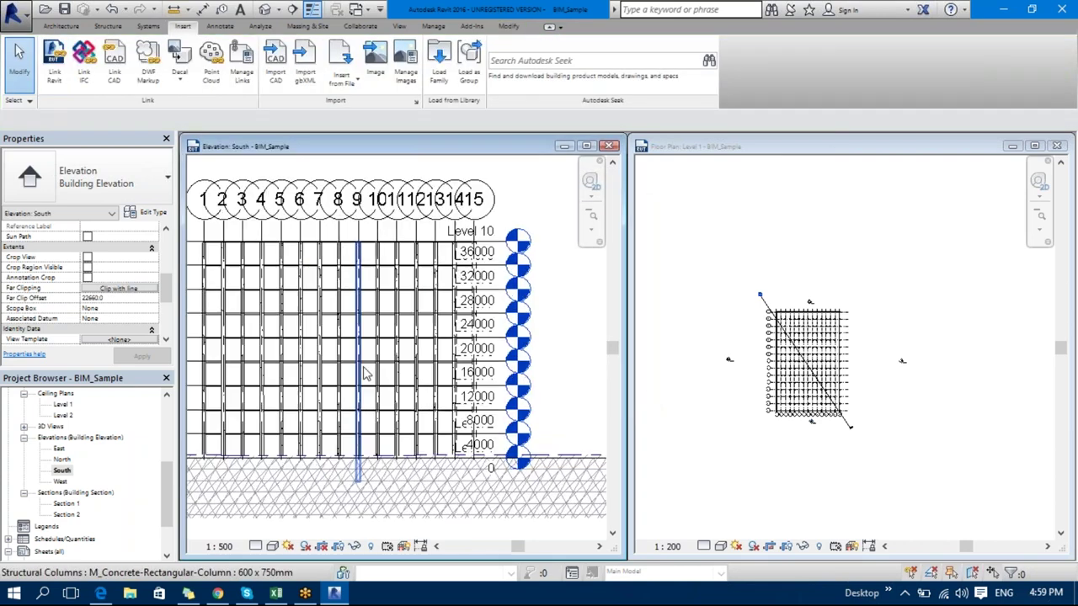
{"action": "scroll", "coordinate": [366, 374], "scroll_direction": "up", "scroll_amount": 5}
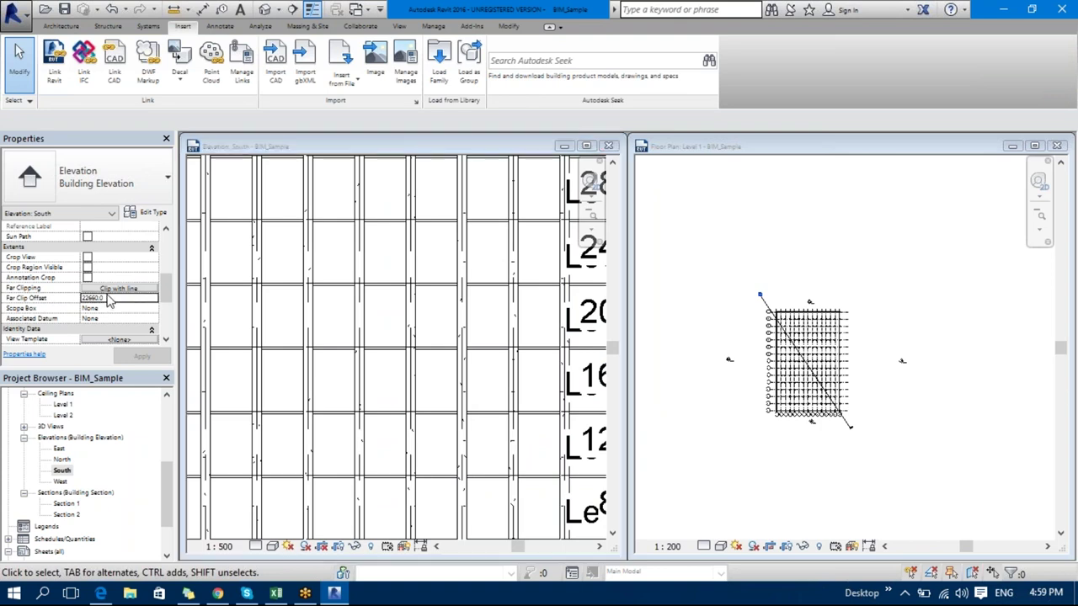
- Switch the elevation's Far Clipping back to No clip and pan across the columns
{"action": "left_click", "coordinate": [153, 288]}
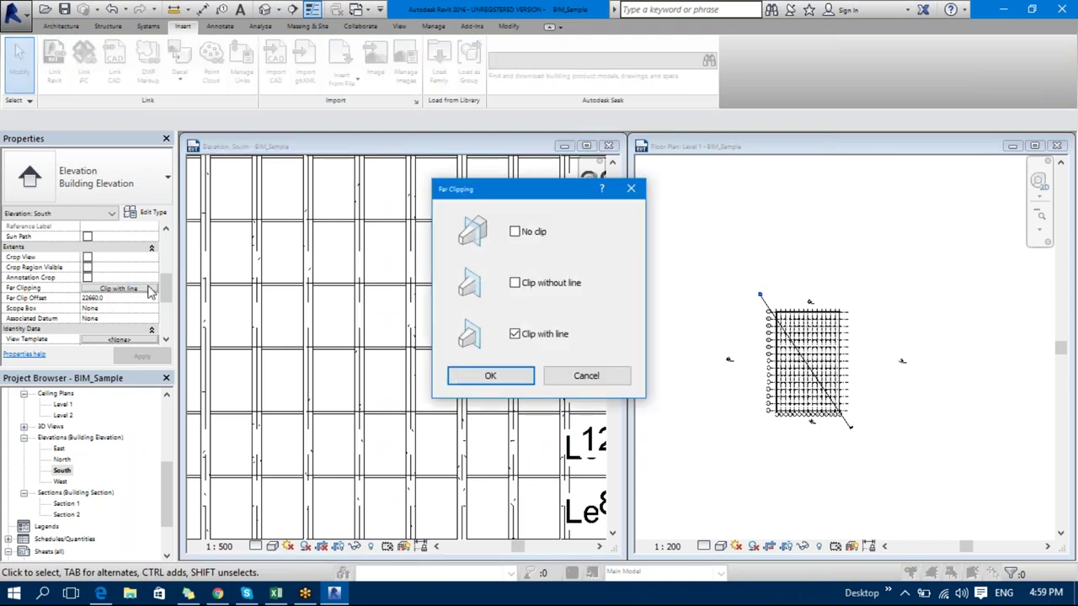
{"action": "left_click", "coordinate": [515, 232]}
{"action": "left_click", "coordinate": [502, 381]}
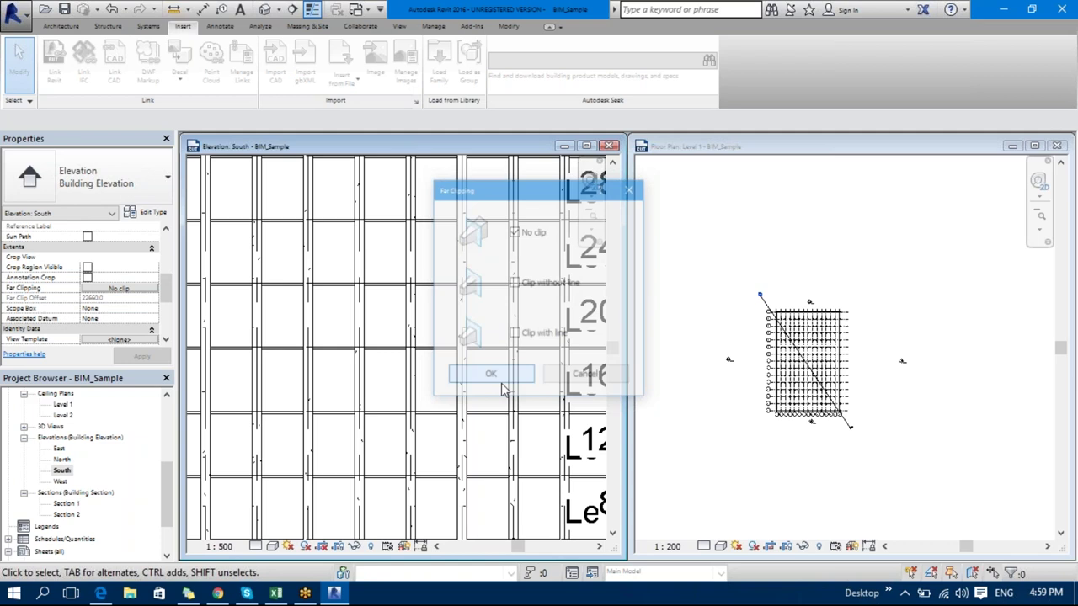
{"action": "scroll", "coordinate": [440, 421], "scroll_direction": "down", "scroll_amount": 4}
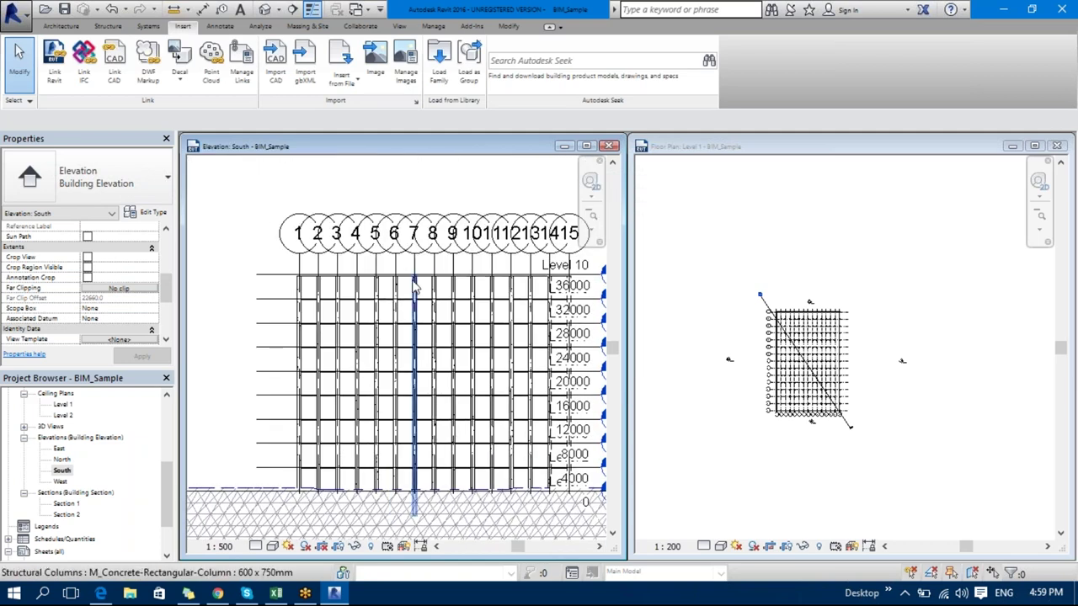
{"action": "scroll", "coordinate": [455, 372], "scroll_direction": "up", "scroll_amount": 3}
{"action": "middle_click_drag", "start_coordinate": [454, 372], "coordinate": [455, 272]}
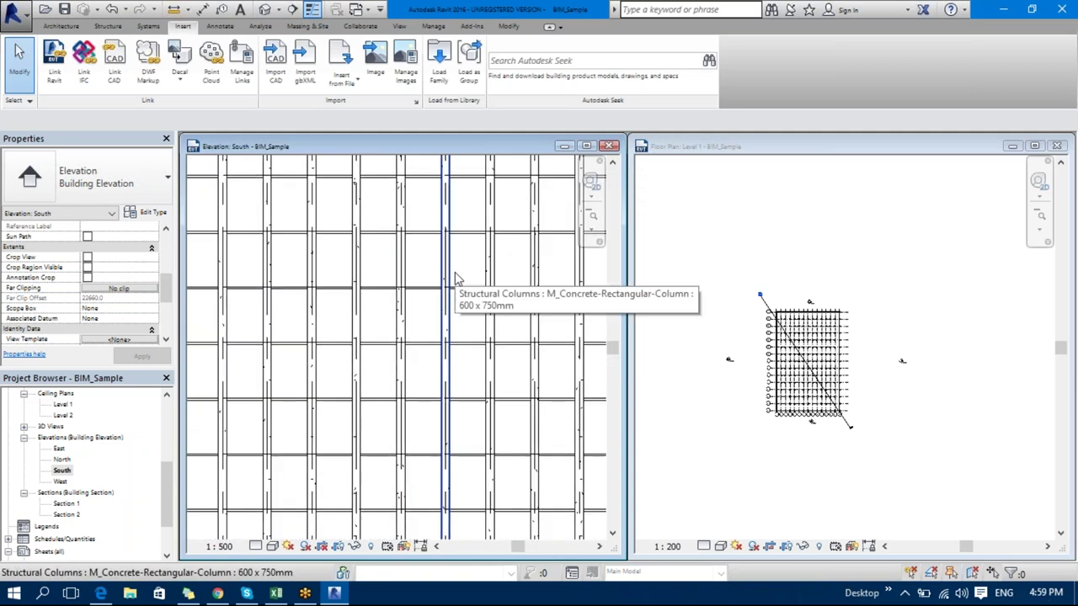
- Reapply Clip with line far clipping and set the Far Clip Offset to 22660.0
{"action": "left_click", "coordinate": [118, 289]}
{"action": "left_click", "coordinate": [515, 334]}
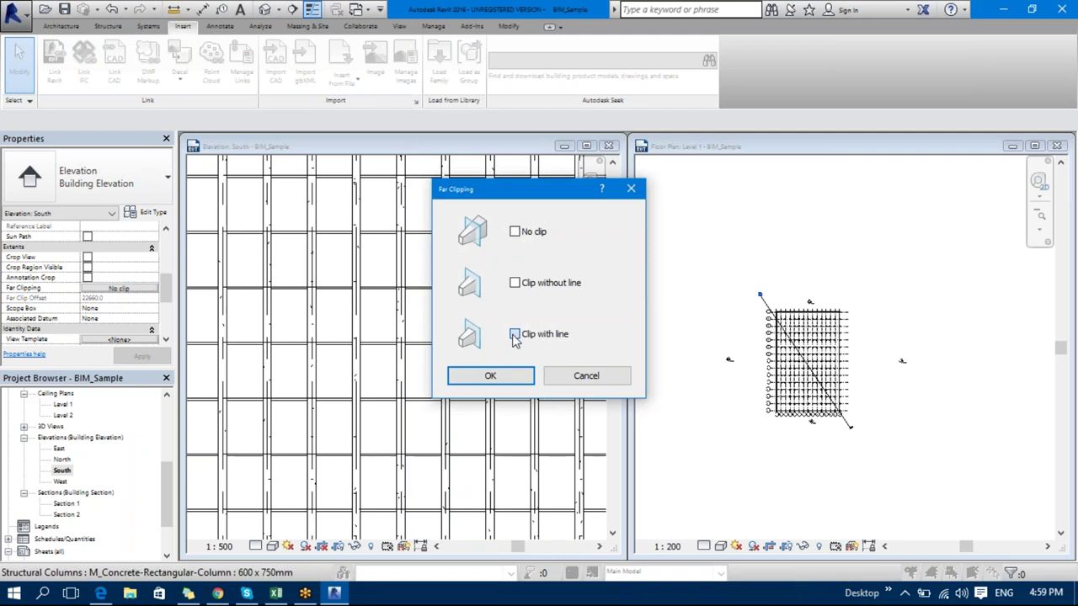
{"action": "left_click", "coordinate": [509, 375]}
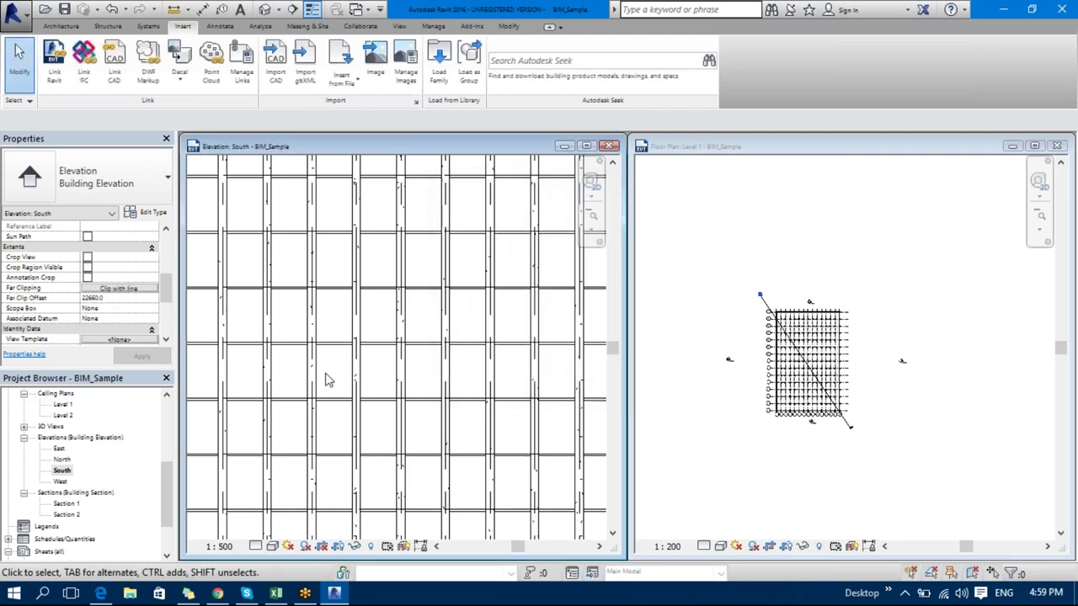
{"action": "left_click", "coordinate": [104, 299]}
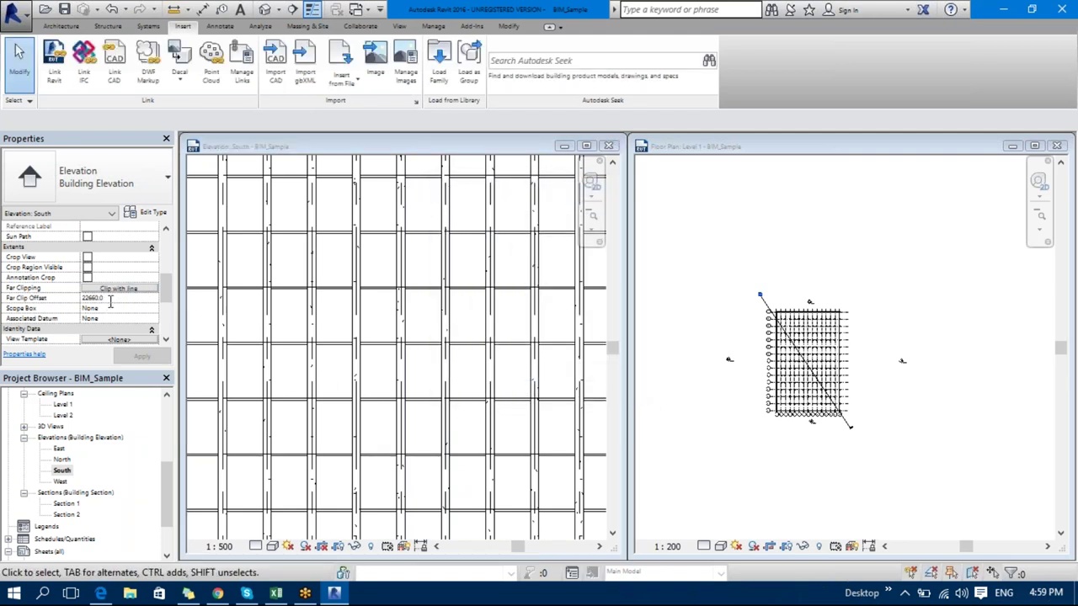
{"action": "scroll", "coordinate": [505, 337], "scroll_direction": "down", "scroll_amount": 4}
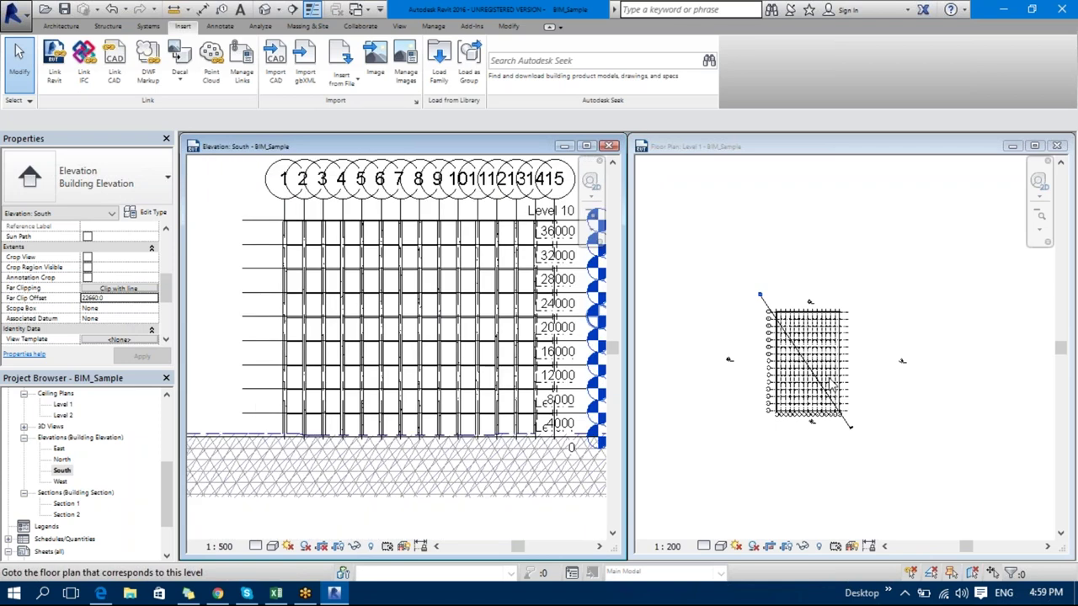
- Switch between the Level 1 plan and South elevation, then select the elevation marker in the plan
{"action": "left_click", "coordinate": [749, 379]}
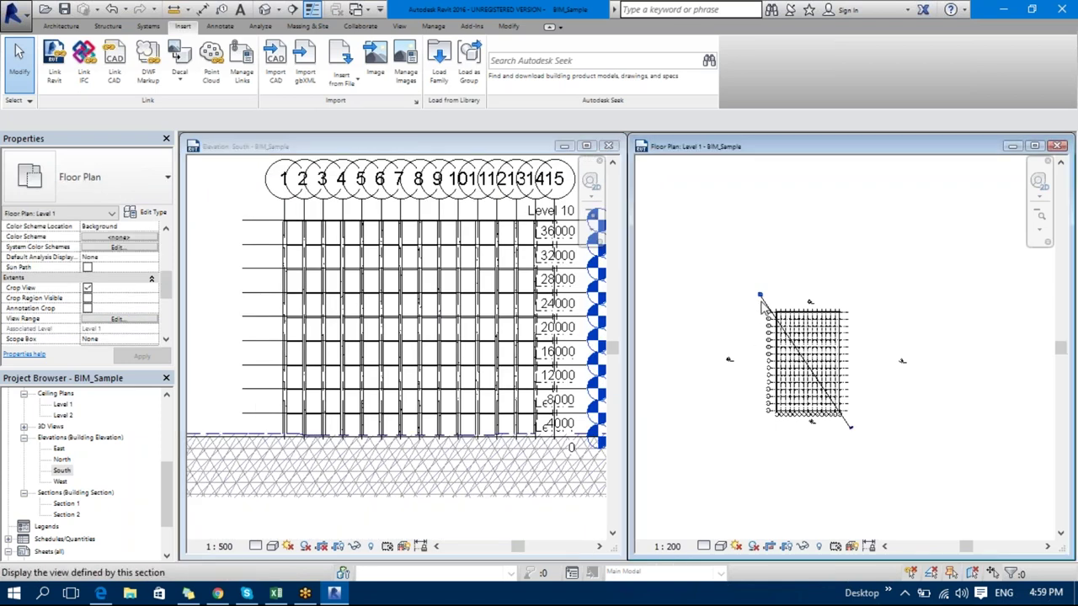
{"action": "left_click", "coordinate": [418, 419]}
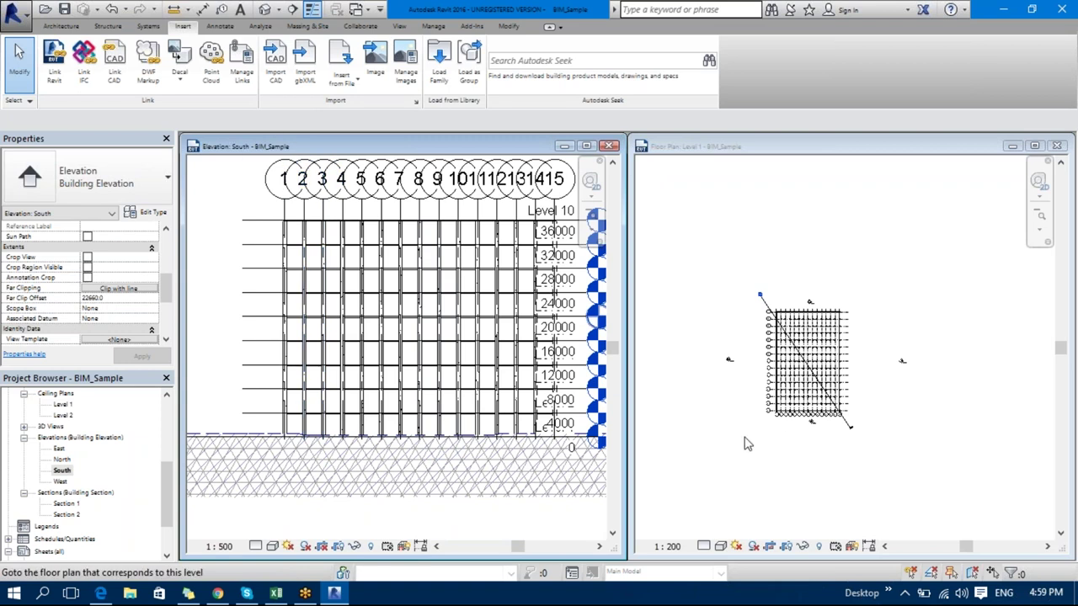
{"action": "left_click", "coordinate": [825, 426]}
{"action": "scroll", "coordinate": [825, 427], "scroll_direction": "up", "scroll_amount": 5}
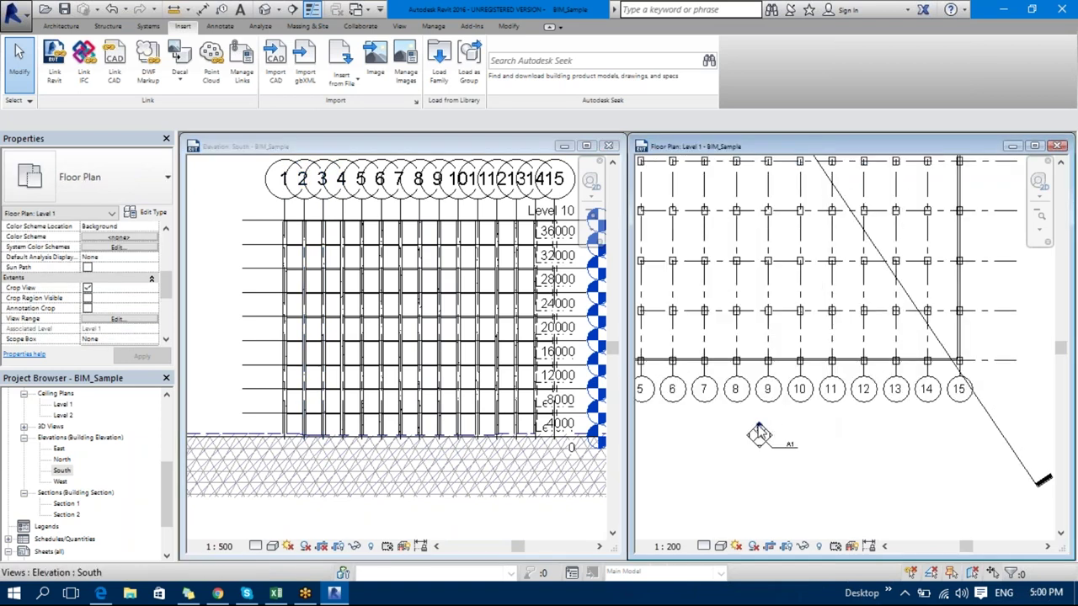
{"action": "left_click", "coordinate": [763, 432]}
{"action": "scroll", "coordinate": [766, 430], "scroll_direction": "down", "scroll_amount": 3}
{"action": "scroll", "coordinate": [752, 472], "scroll_direction": "up", "scroll_amount": 2}
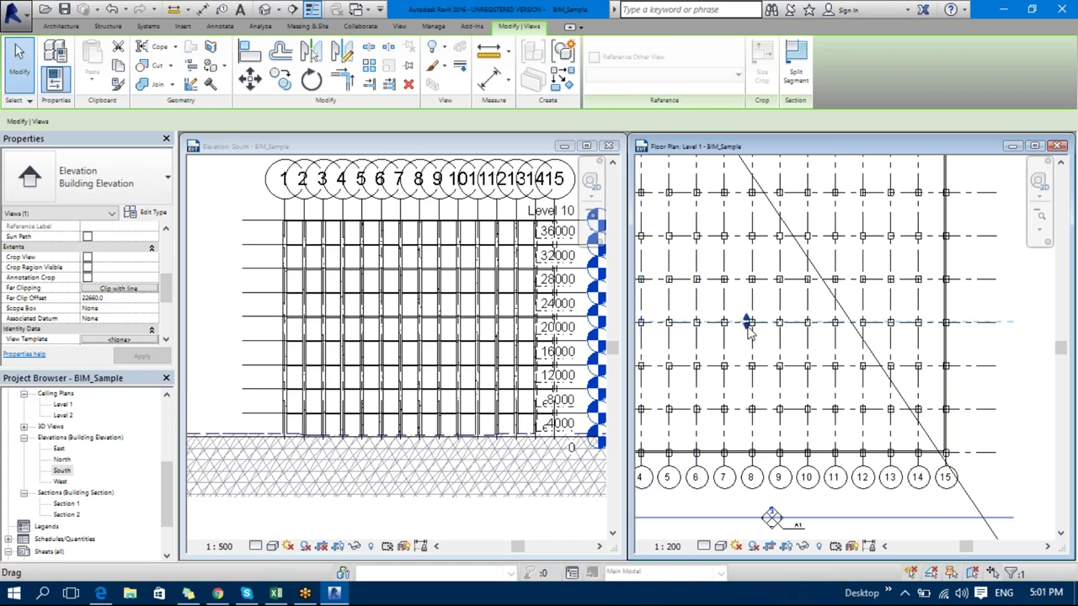
- Drag the grid 8 column upward and select grid line Y11 in the Level 1 plan
{"action": "left_click_drag", "start_coordinate": [748, 330], "coordinate": [747, 225]}
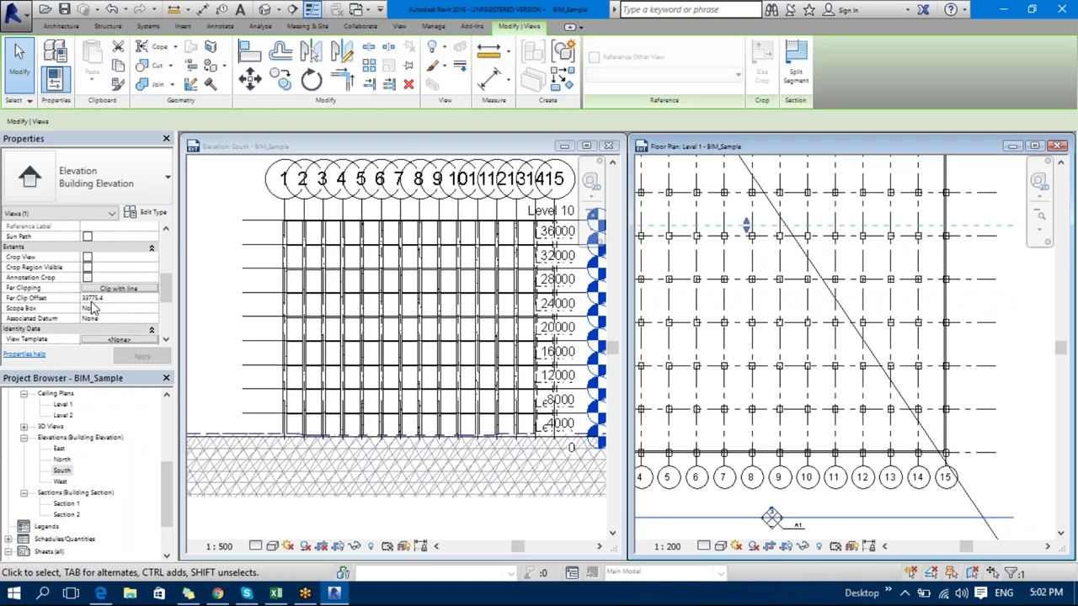
{"action": "left_click", "coordinate": [773, 284]}
{"action": "scroll", "coordinate": [773, 284], "scroll_direction": "down", "scroll_amount": 3}
{"action": "middle_click_drag", "start_coordinate": [775, 287], "coordinate": [815, 302]}
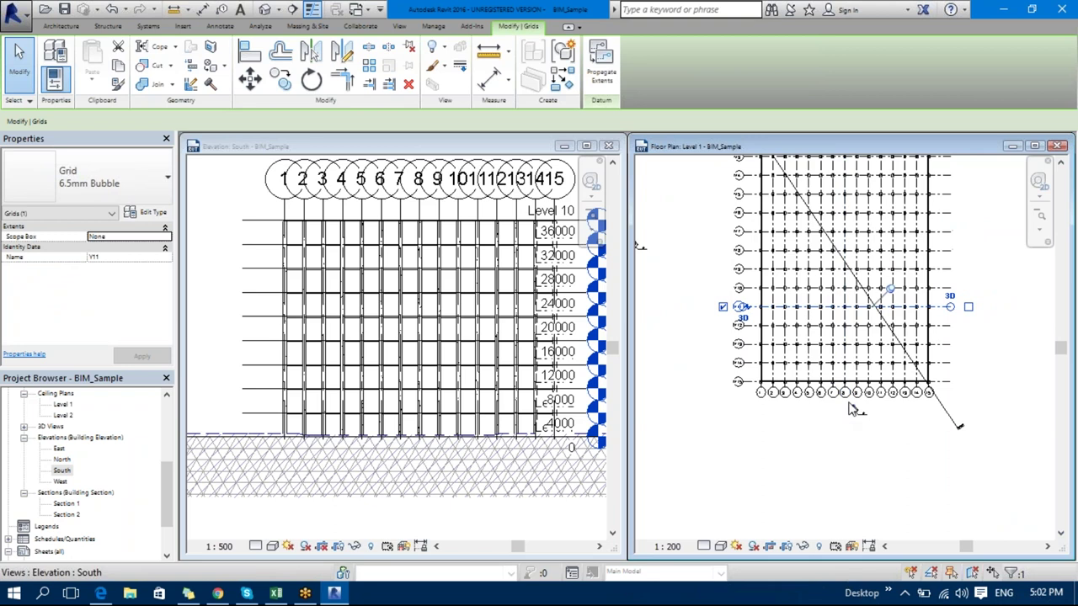
- Select the South elevation marker, zoom out to the full grid and its extent, then deselect
{"action": "left_click", "coordinate": [852, 409]}
{"action": "scroll", "coordinate": [846, 236], "scroll_direction": "down", "scroll_amount": 2}
{"action": "middle_click_drag", "start_coordinate": [842, 176], "coordinate": [829, 237]}
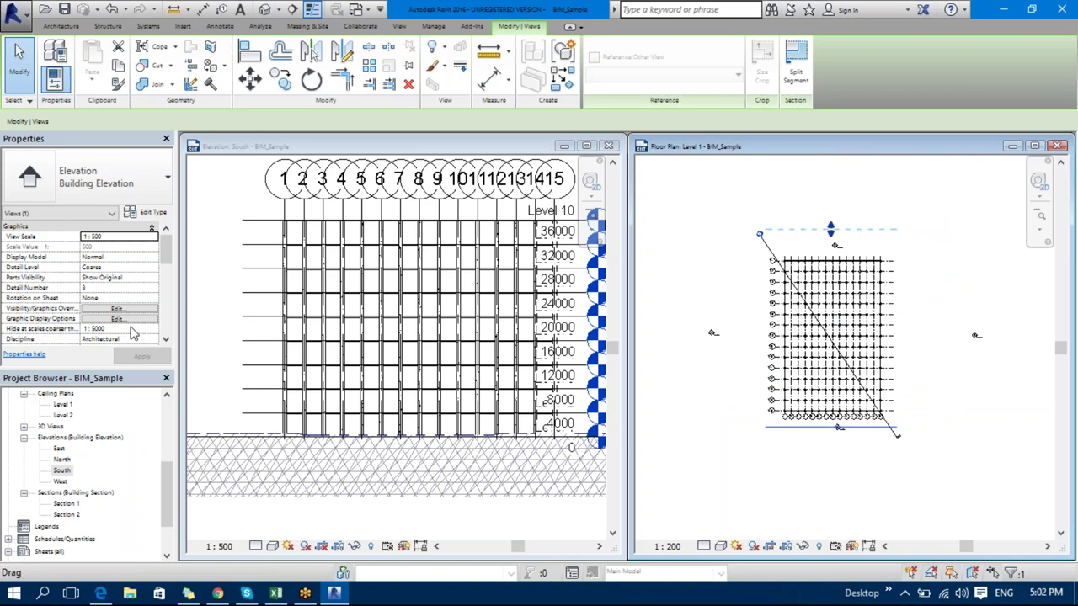
{"action": "left_click_drag", "start_coordinate": [165, 246], "coordinate": [172, 305]}
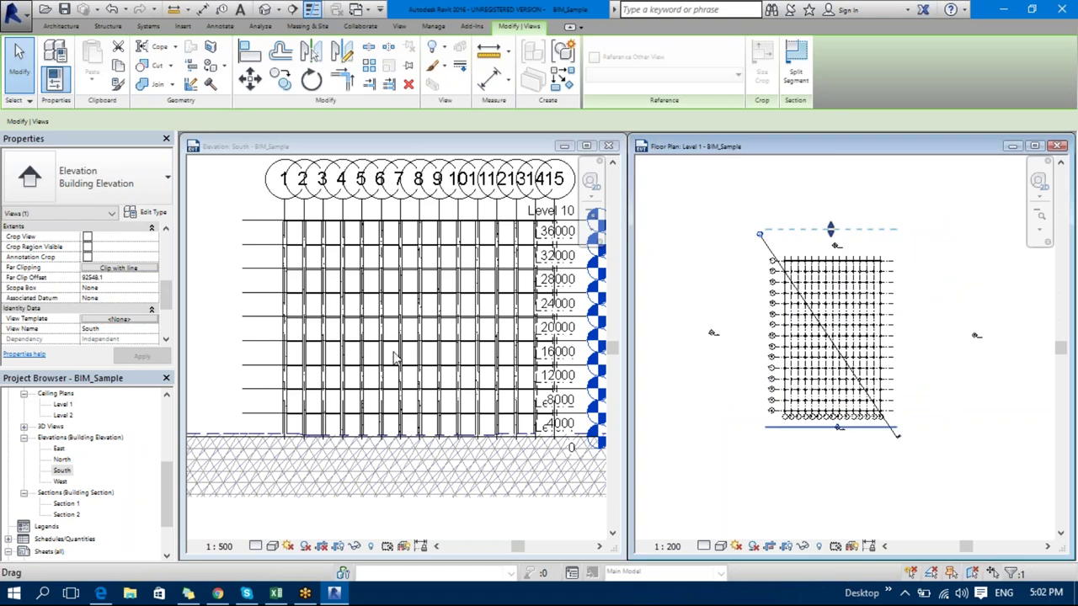
{"action": "left_click", "coordinate": [737, 468]}
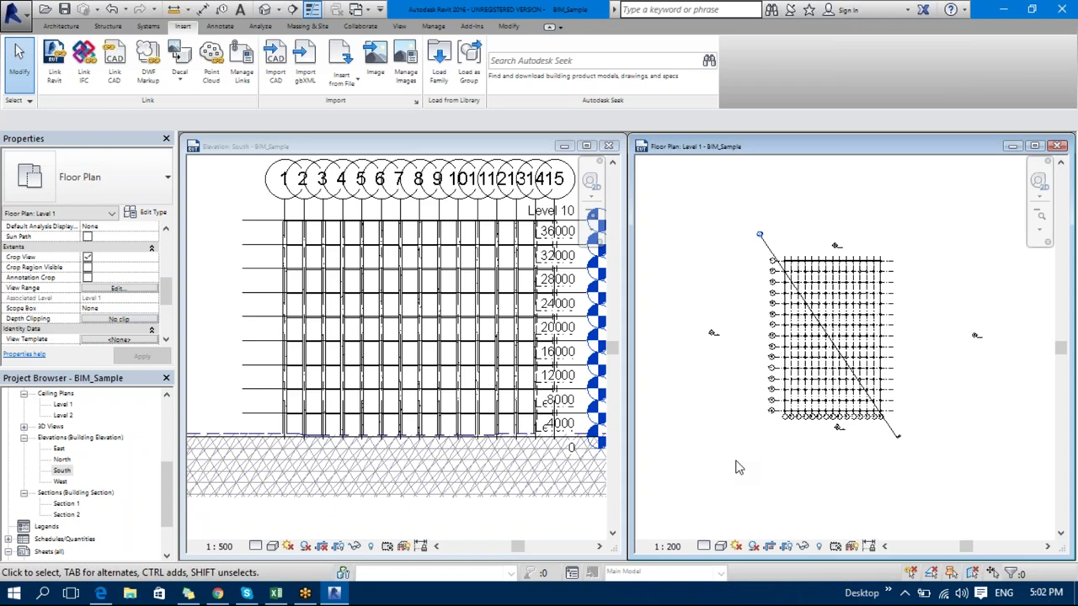
- Place a camera in the Level 1 plan aimed at the building, creating and maximizing 3D View 1
{"action": "left_click", "coordinate": [279, 14]}
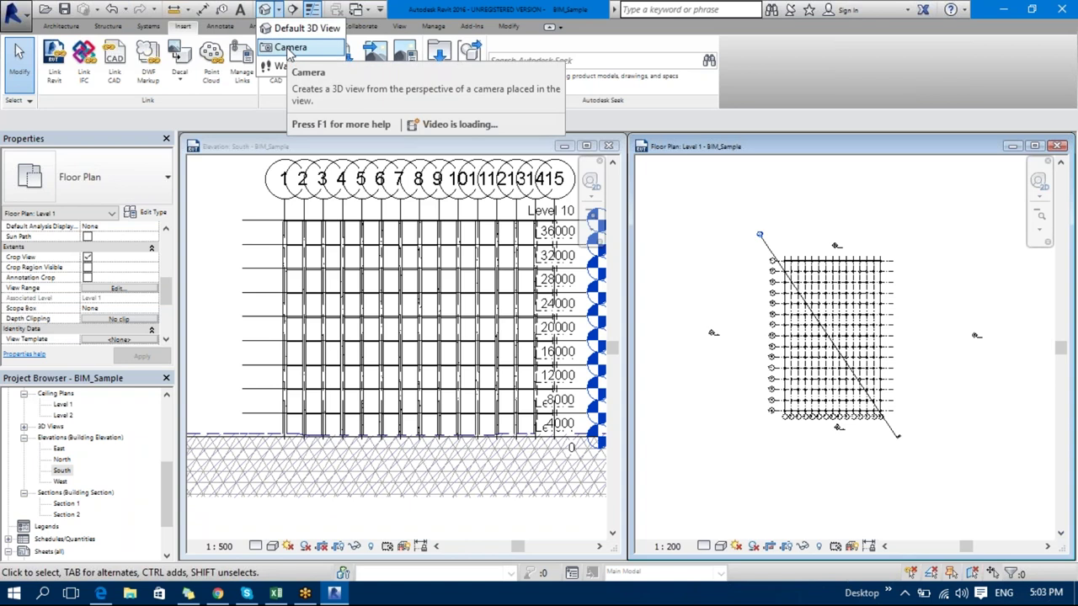
{"action": "left_click", "coordinate": [289, 49]}
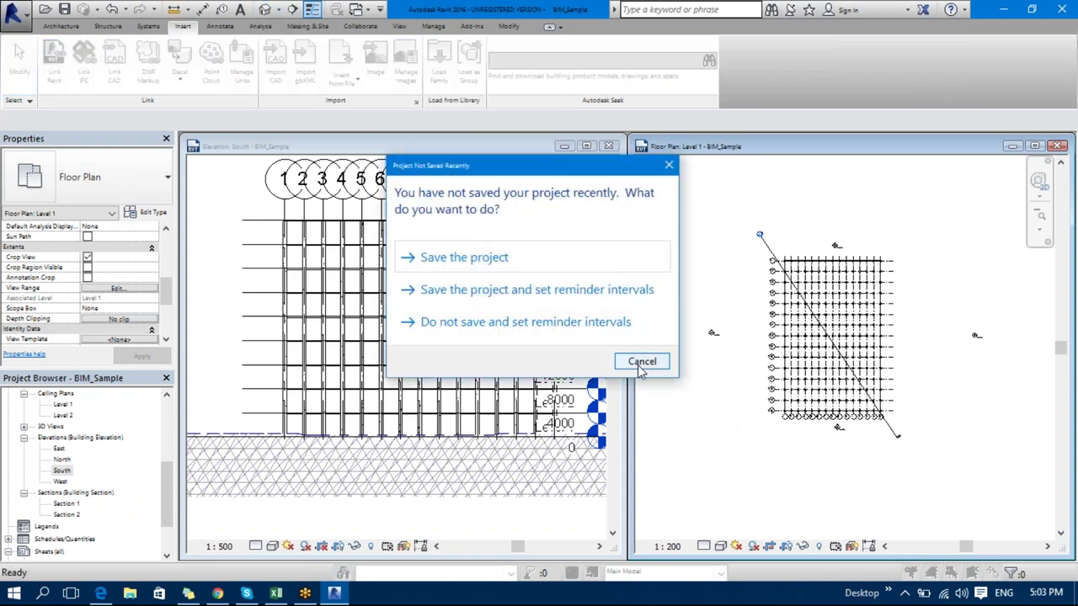
{"action": "left_click", "coordinate": [641, 363]}
{"action": "left_click", "coordinate": [728, 433]}
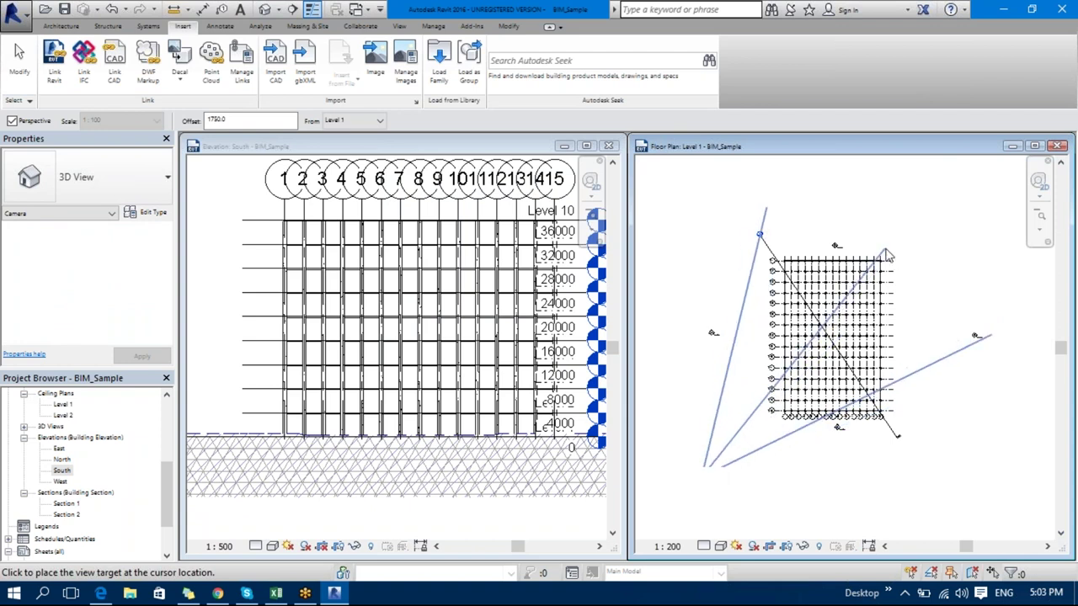
{"action": "left_click", "coordinate": [769, 427]}
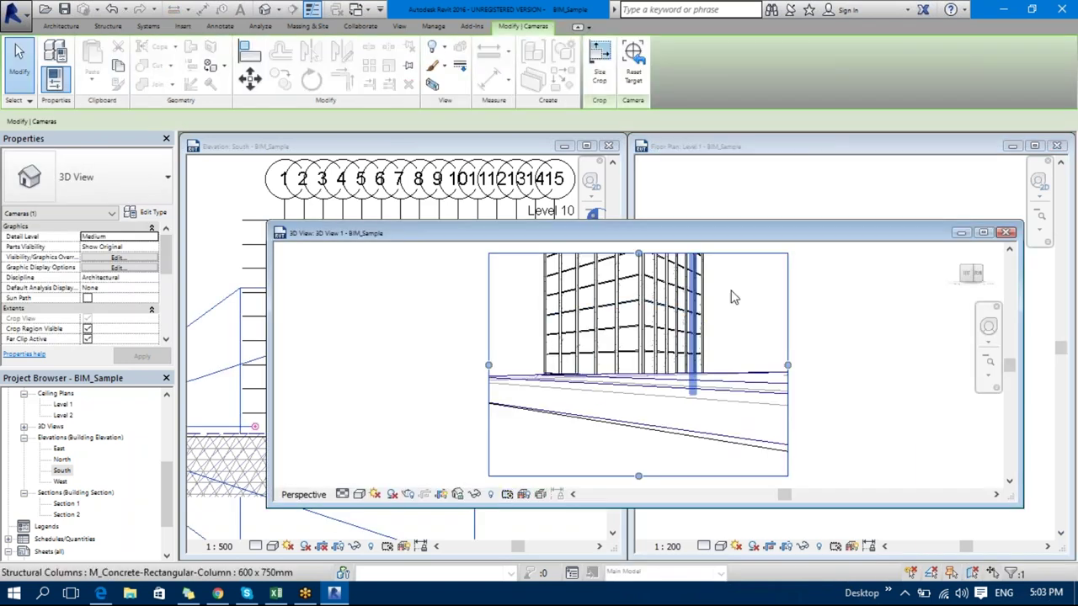
{"action": "left_click", "coordinate": [983, 232]}
- Drag 3D View 1's crop frame top, right and left edges outward to frame the full tower
{"action": "middle_click_drag", "start_coordinate": [587, 236], "coordinate": [594, 360]}
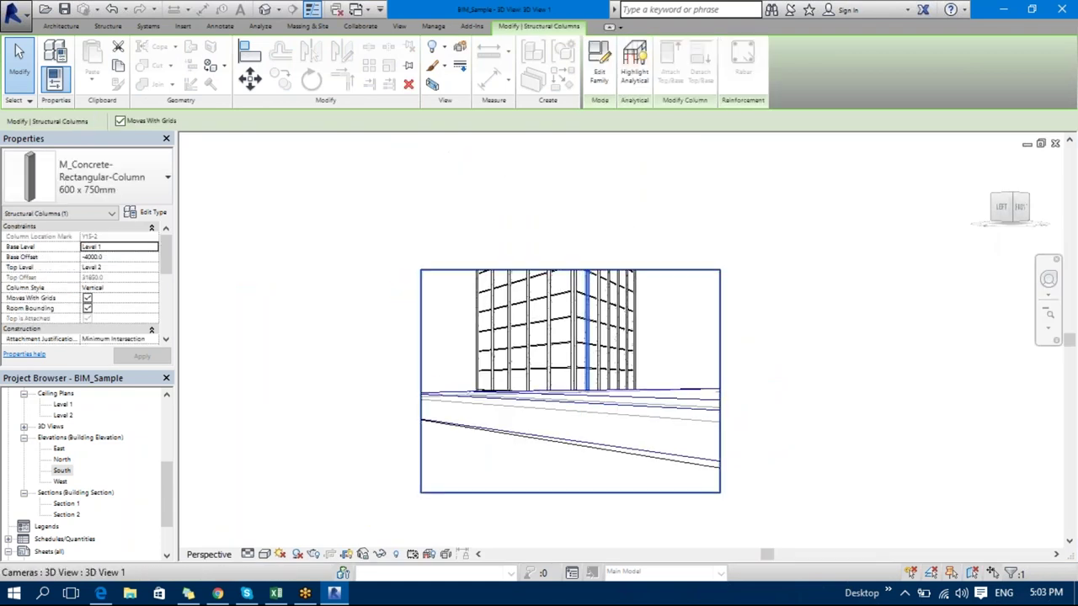
{"action": "left_click", "coordinate": [570, 270]}
{"action": "left_click_drag", "start_coordinate": [569, 270], "coordinate": [570, 153]}
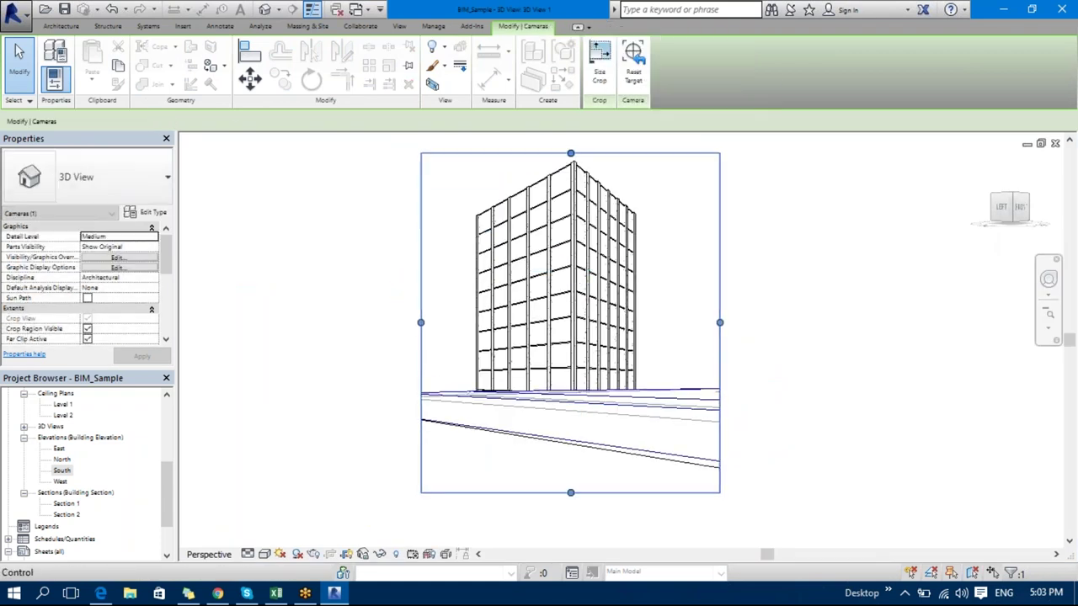
{"action": "left_click_drag", "start_coordinate": [720, 321], "coordinate": [836, 323]}
{"action": "middle_click_drag", "start_coordinate": [421, 332], "coordinate": [502, 404]}
{"action": "left_click_drag", "start_coordinate": [500, 394], "coordinate": [321, 393]}
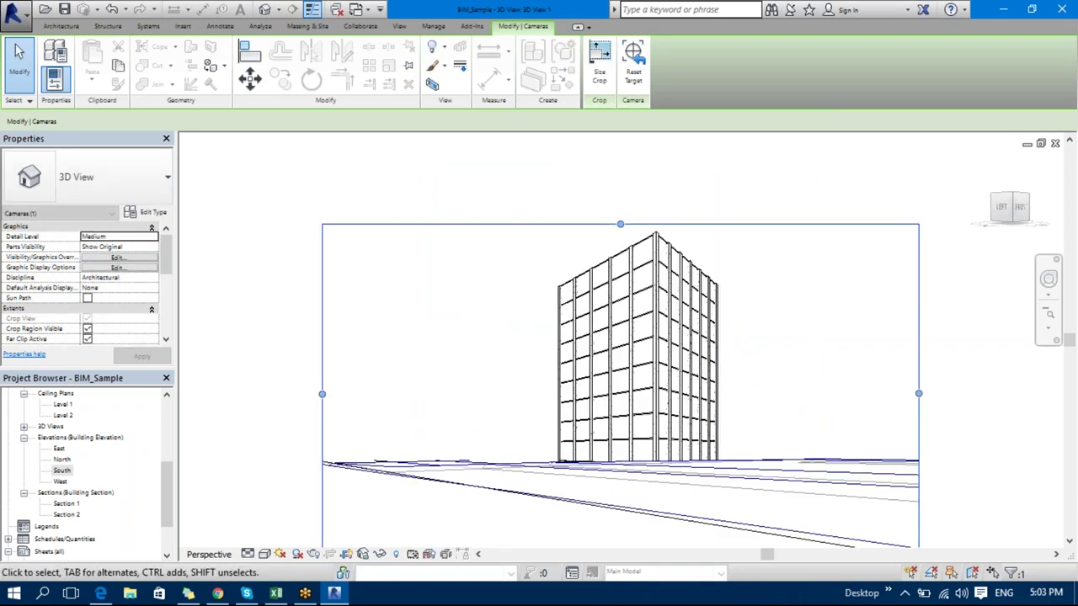
{"action": "left_click_drag", "start_coordinate": [620, 225], "coordinate": [620, 169]}
{"action": "middle_click_drag", "start_coordinate": [619, 169], "coordinate": [596, 137]}
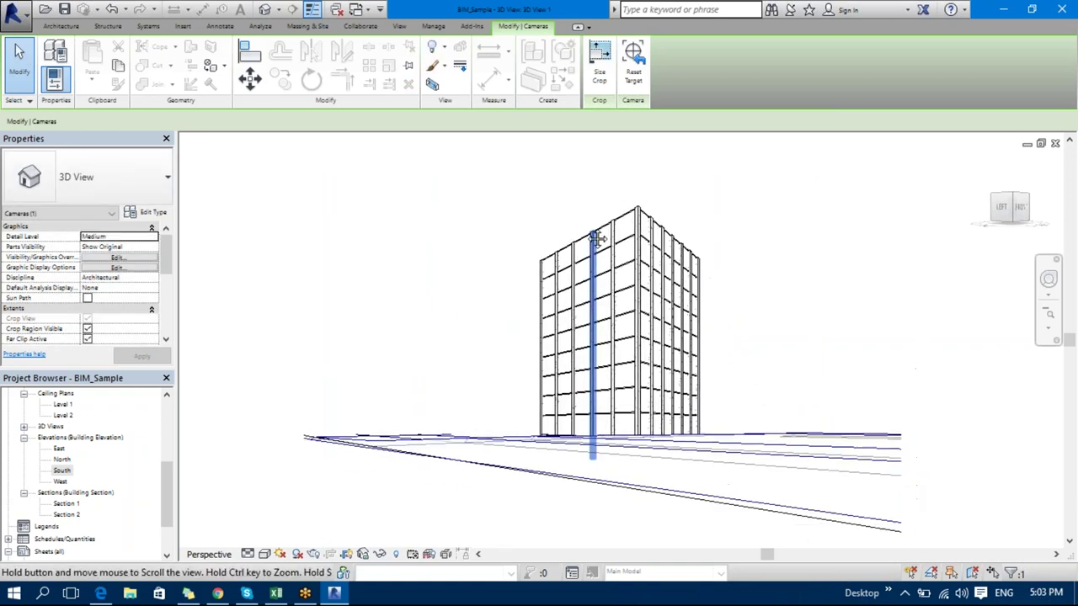
{"action": "scroll", "coordinate": [167, 276], "scroll_direction": "down", "scroll_amount": 1}
{"action": "left_click_drag", "start_coordinate": [167, 275], "coordinate": [167, 308]}
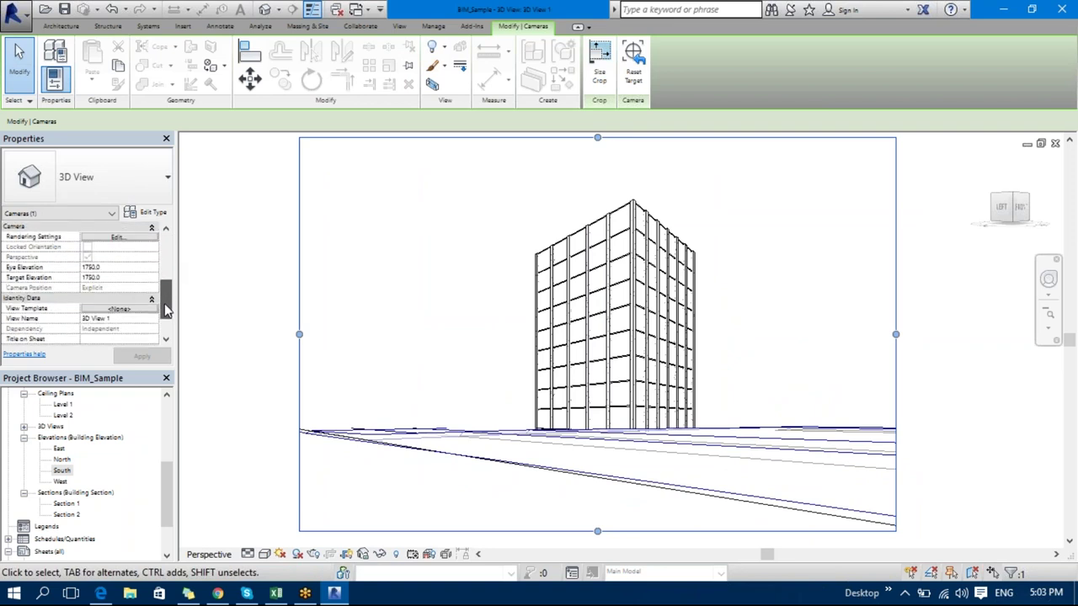
{"action": "mouse_move", "coordinate": [167, 310]}
{"action": "left_mouse_down"}
{"action": "mouse_move", "coordinate": [166, 331]}
{"action": "mouse_move", "coordinate": [169, 313]}
{"action": "left_mouse_up"}
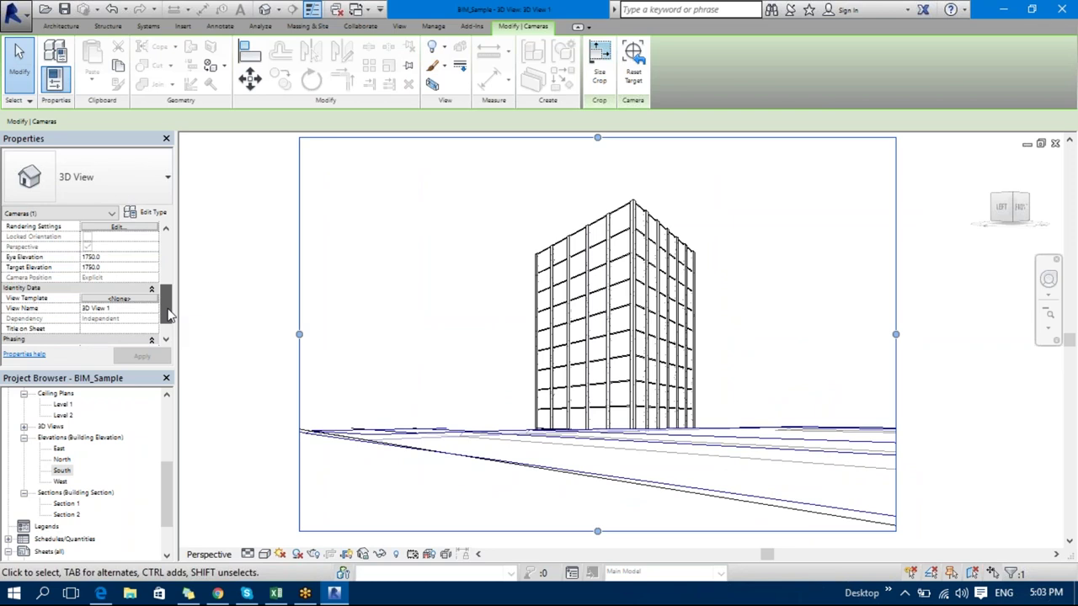
{"action": "scroll", "coordinate": [169, 313], "scroll_direction": "up", "scroll_amount": 3}
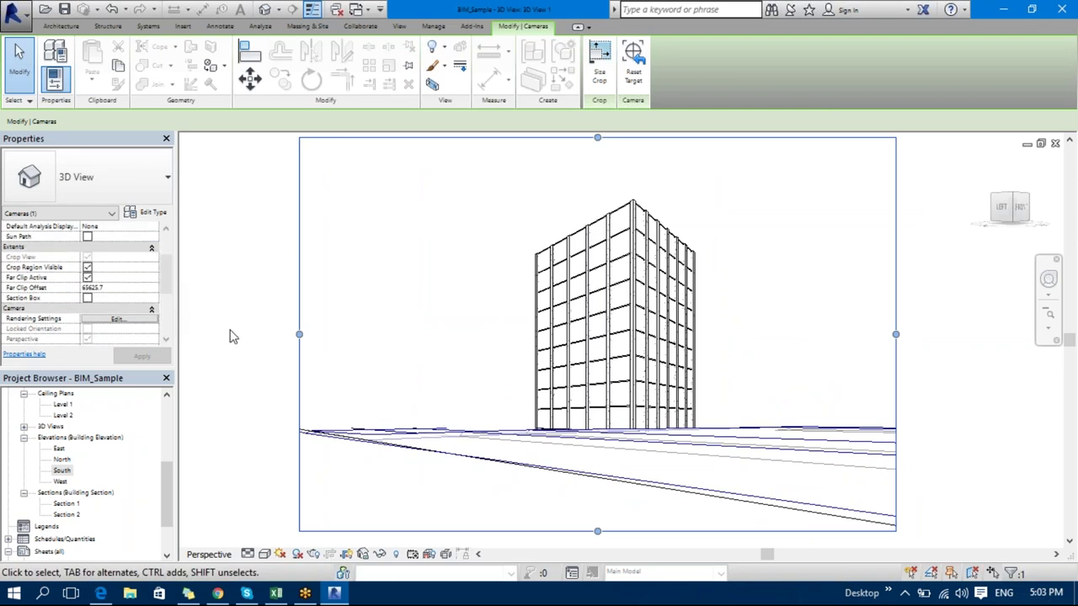
{"action": "left_click", "coordinate": [238, 328]}
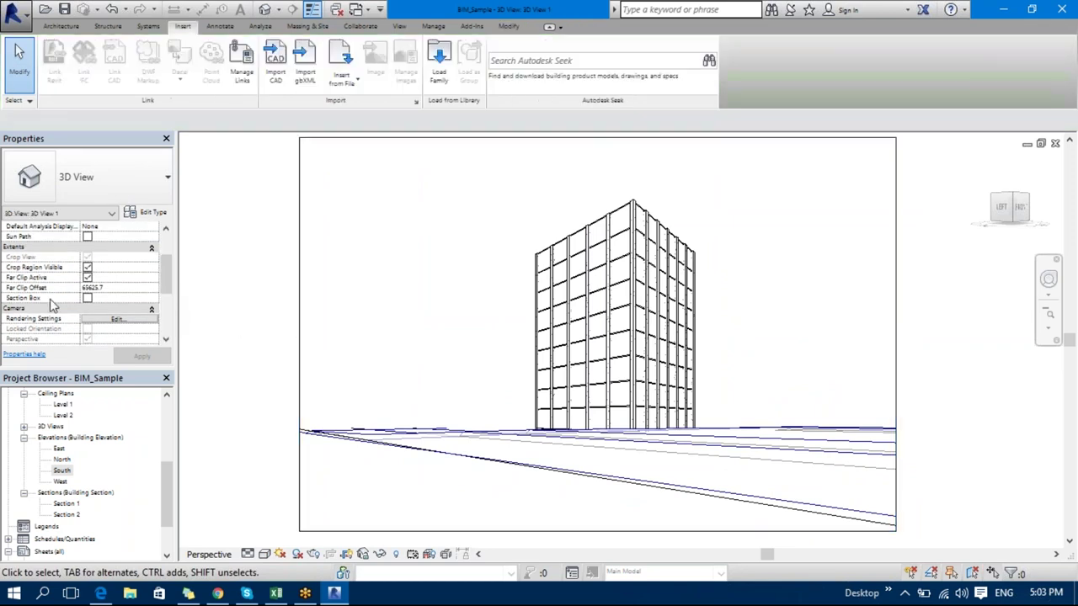
- Try Far Clip Offset values of 20000, 120000 and 90000 for 3D View 1
{"action": "left_click", "coordinate": [116, 289]}
{"action": "type", "text": "20000"}
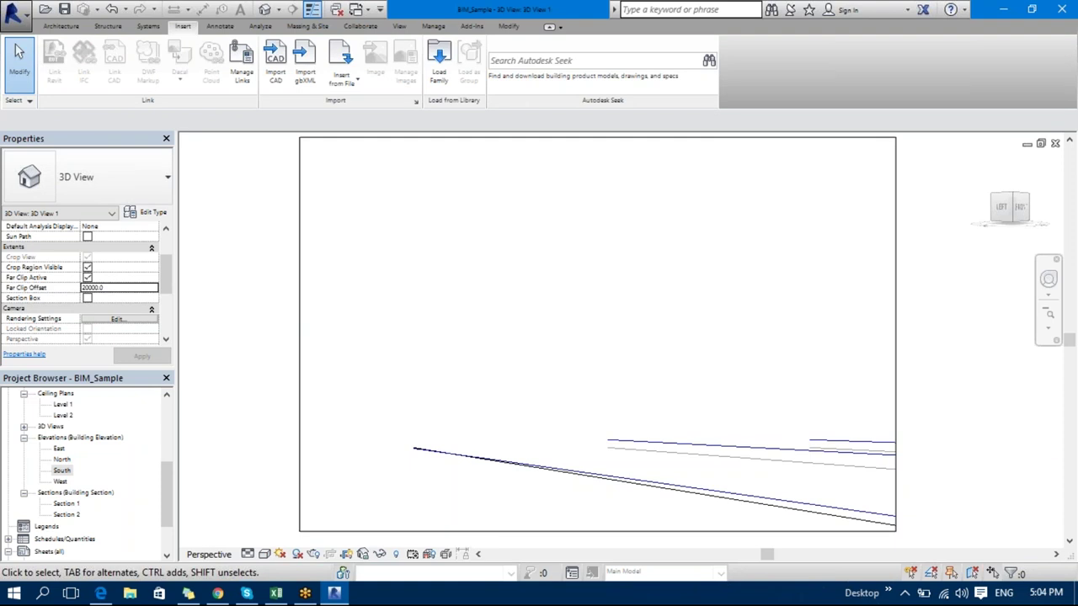
{"action": "double_click", "coordinate": [126, 287]}
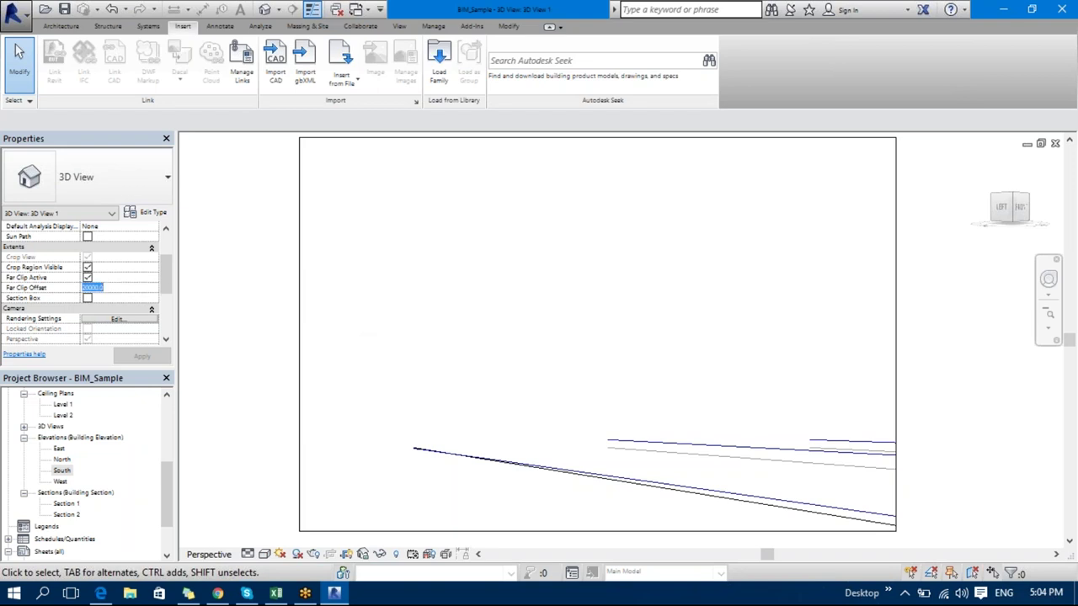
{"action": "type", "text": "120000"}
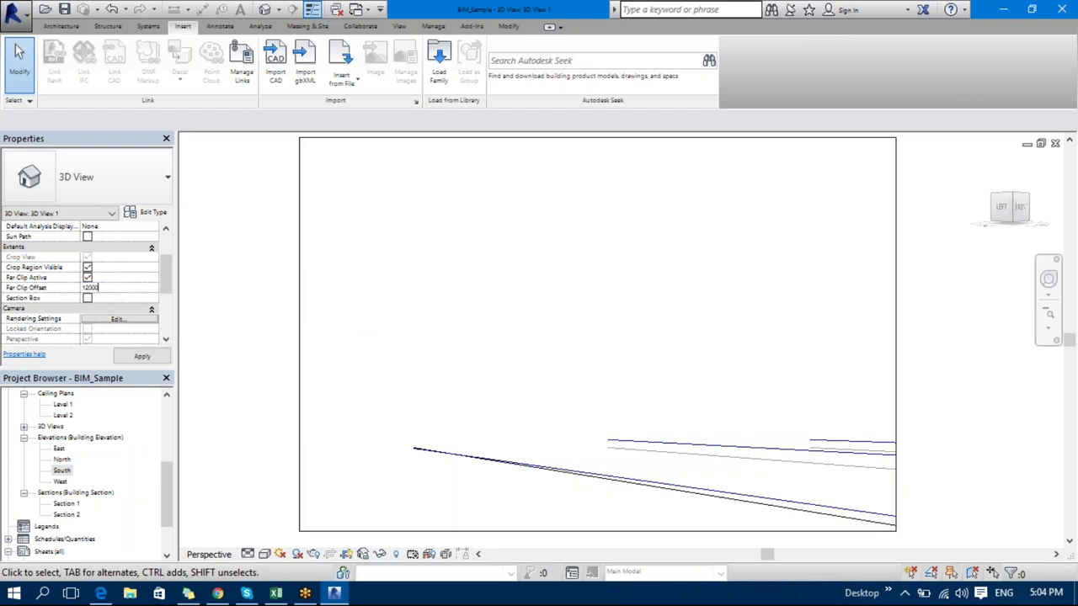
{"action": "key", "text": "Return"}
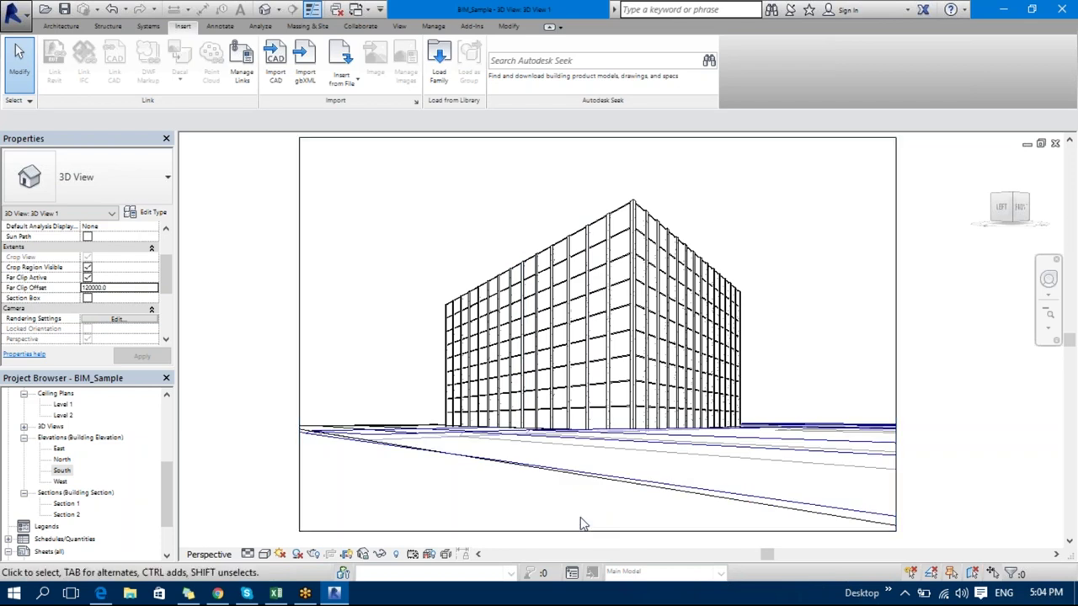
{"action": "double_click", "coordinate": [130, 287]}
{"action": "type", "text": "90000"}
{"action": "key", "text": "Return"}
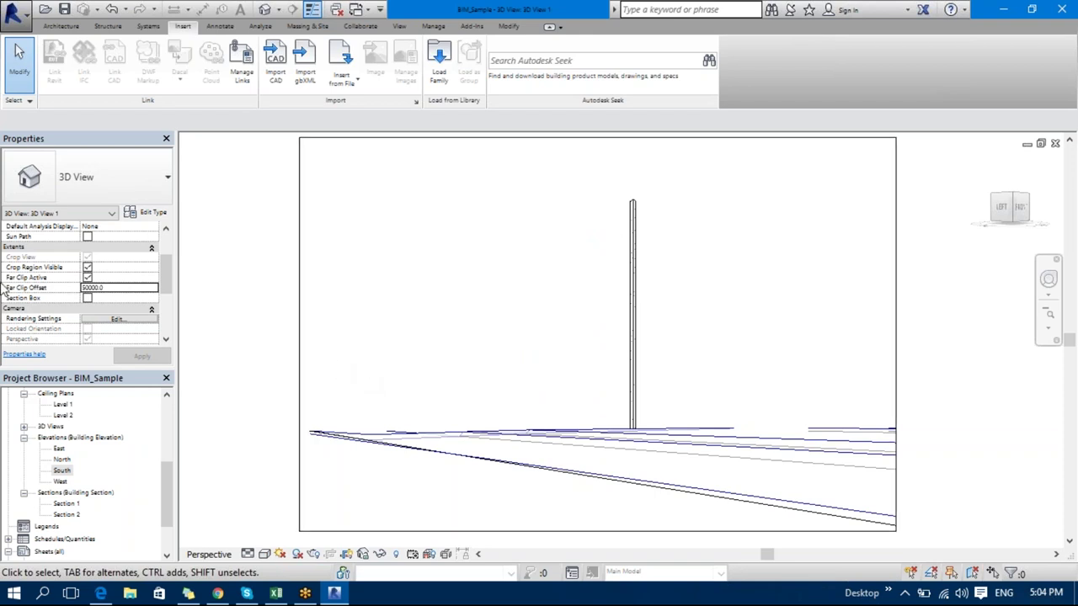
- Set the Far Clip Offset to 78000, then finally to 150000
{"action": "double_click", "coordinate": [108, 287]}
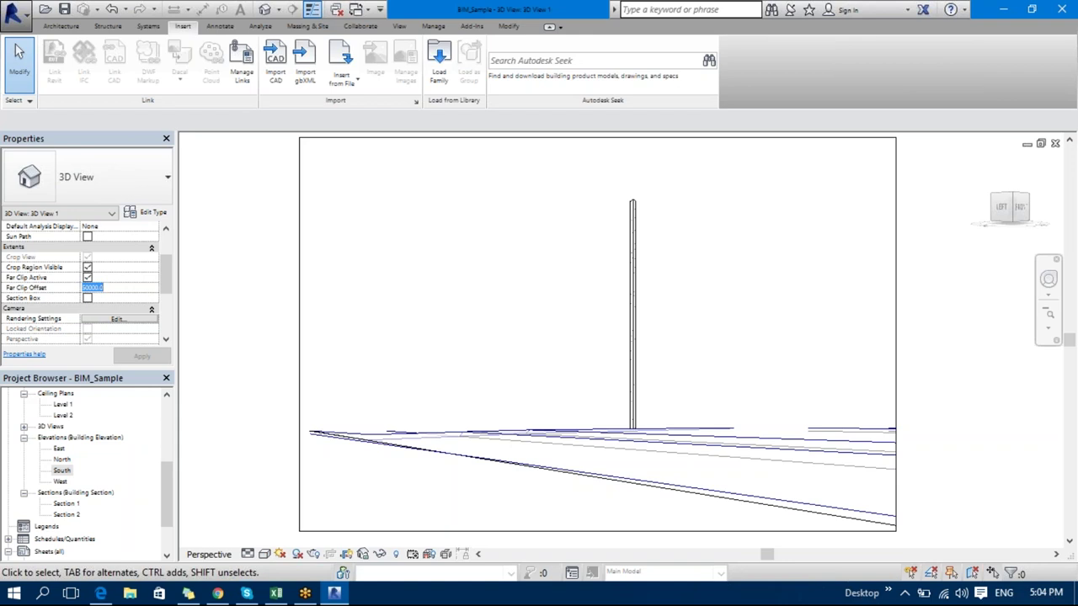
{"action": "type", "text": "78000"}
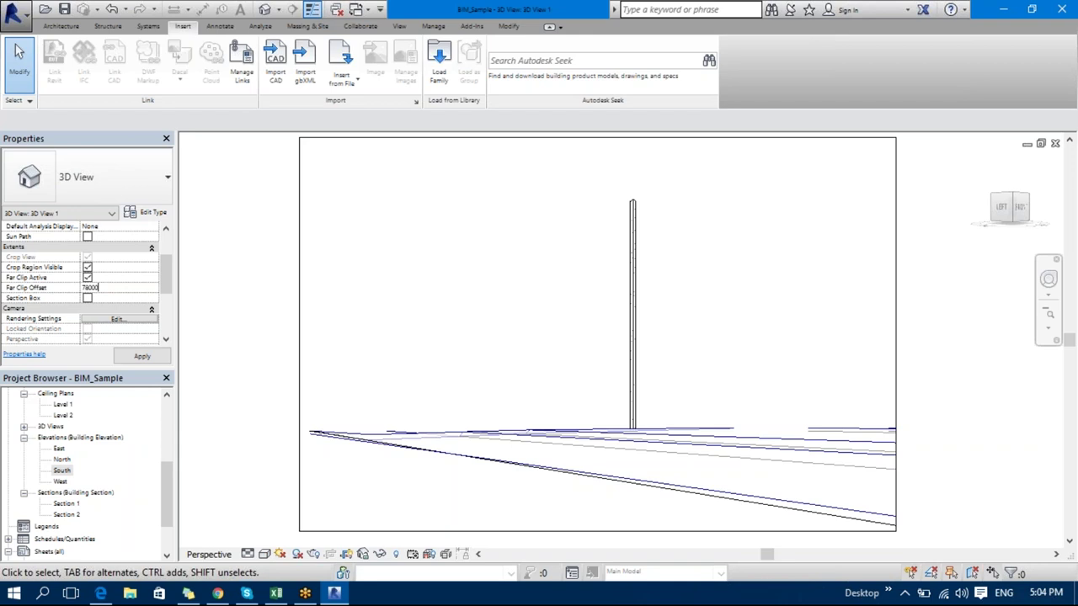
{"action": "key", "text": "Return"}
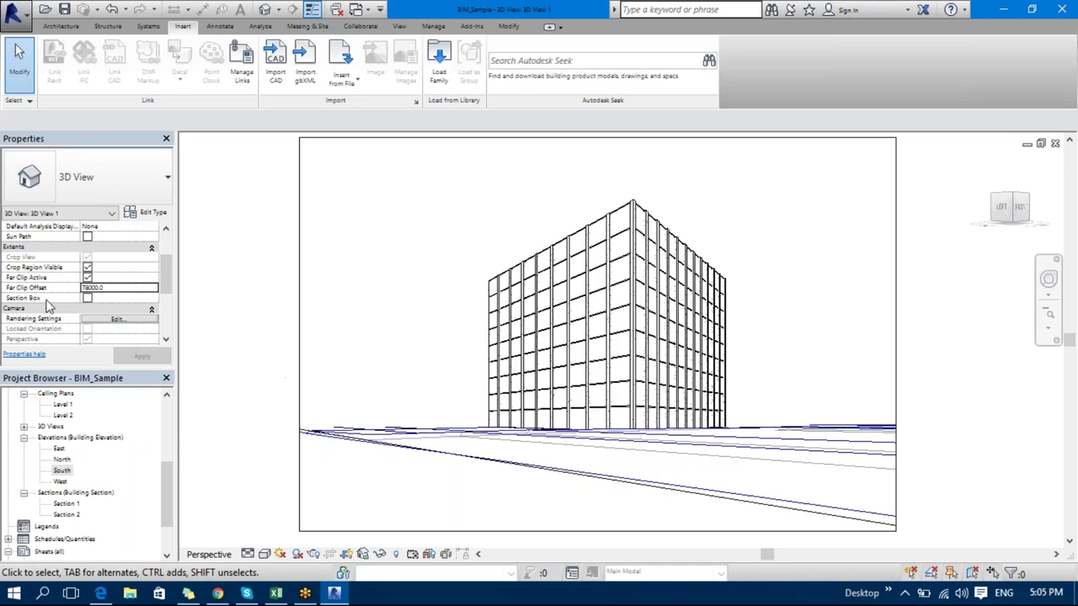
{"action": "double_click", "coordinate": [115, 287]}
{"action": "type", "text": "15"}
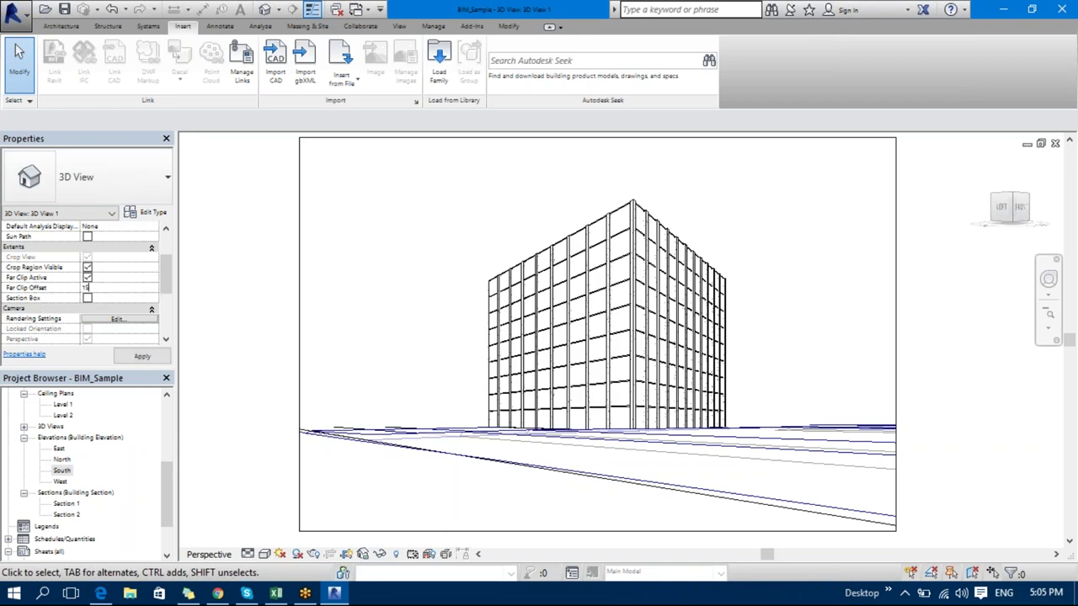
{"action": "type", "text": "0000"}
{"action": "key", "text": "Return"}
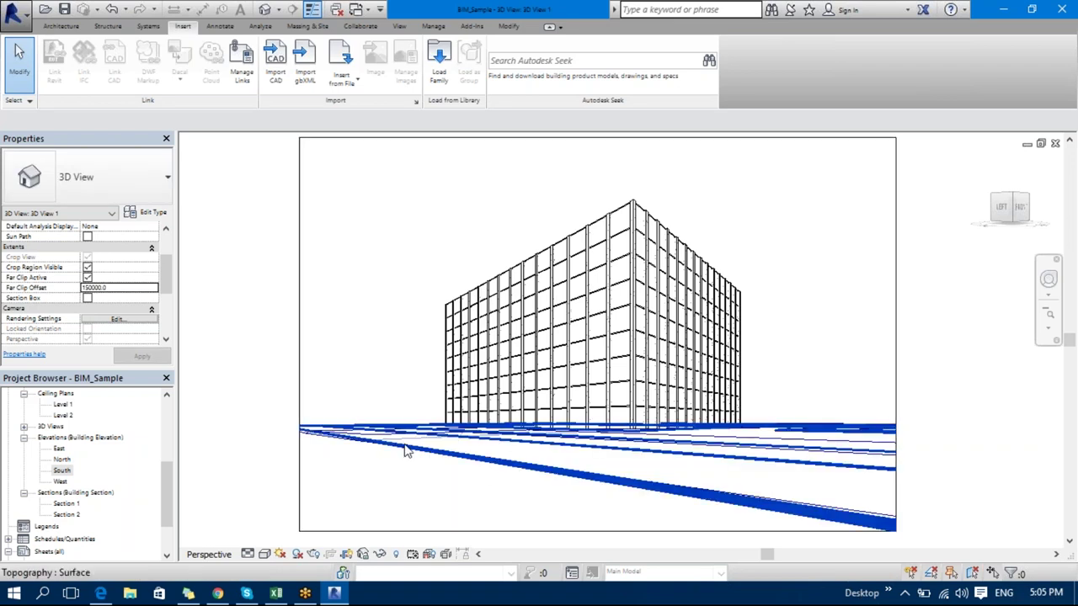
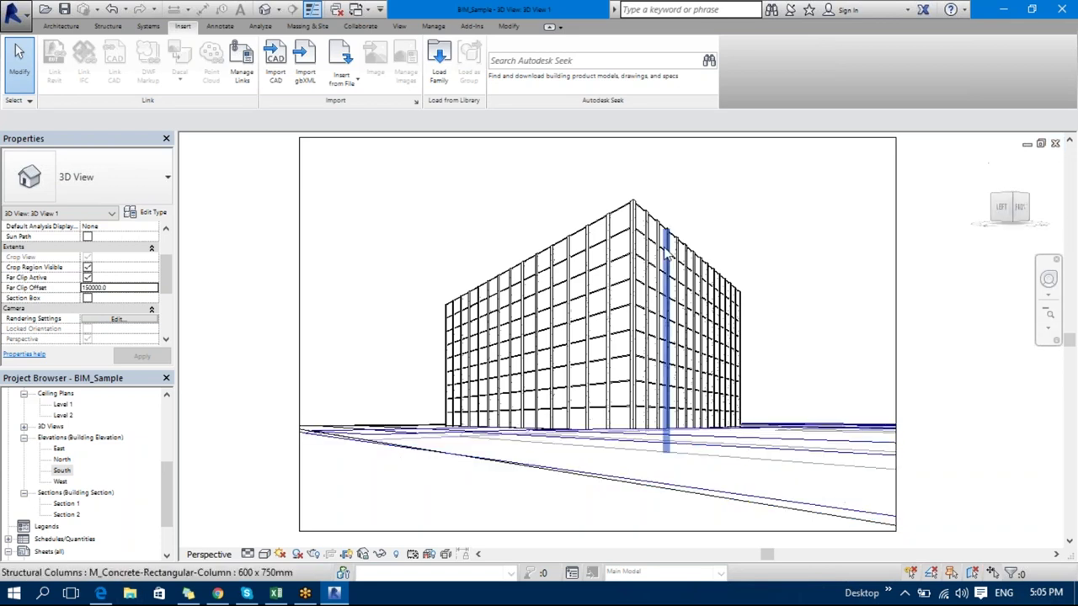
- Expand 3D Views, then open the A1 - Elevations & Sections sheet from the Sheets list
{"action": "left_click_drag", "start_coordinate": [163, 493], "coordinate": [168, 516]}
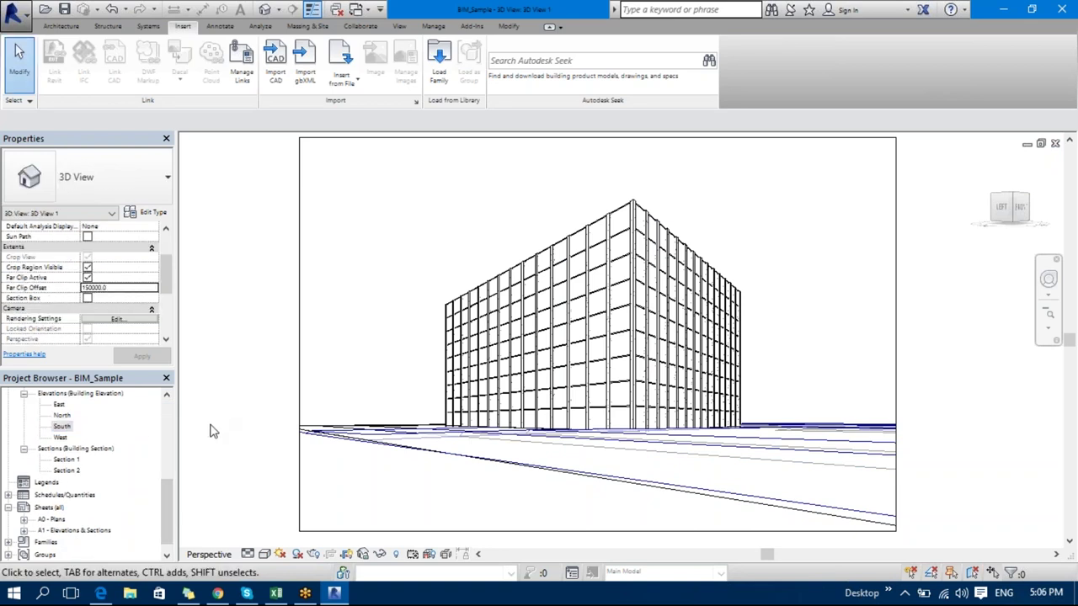
{"action": "left_click", "coordinate": [166, 515]}
{"action": "left_click_drag", "start_coordinate": [165, 515], "coordinate": [161, 475]}
{"action": "left_click", "coordinate": [24, 481]}
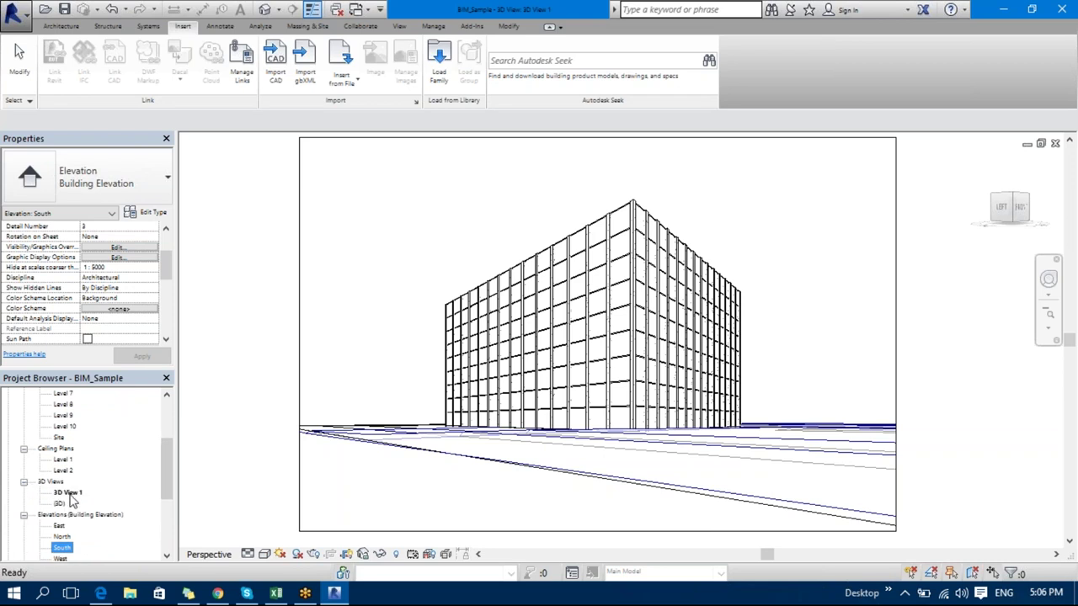
{"action": "left_click_drag", "start_coordinate": [162, 477], "coordinate": [164, 509]}
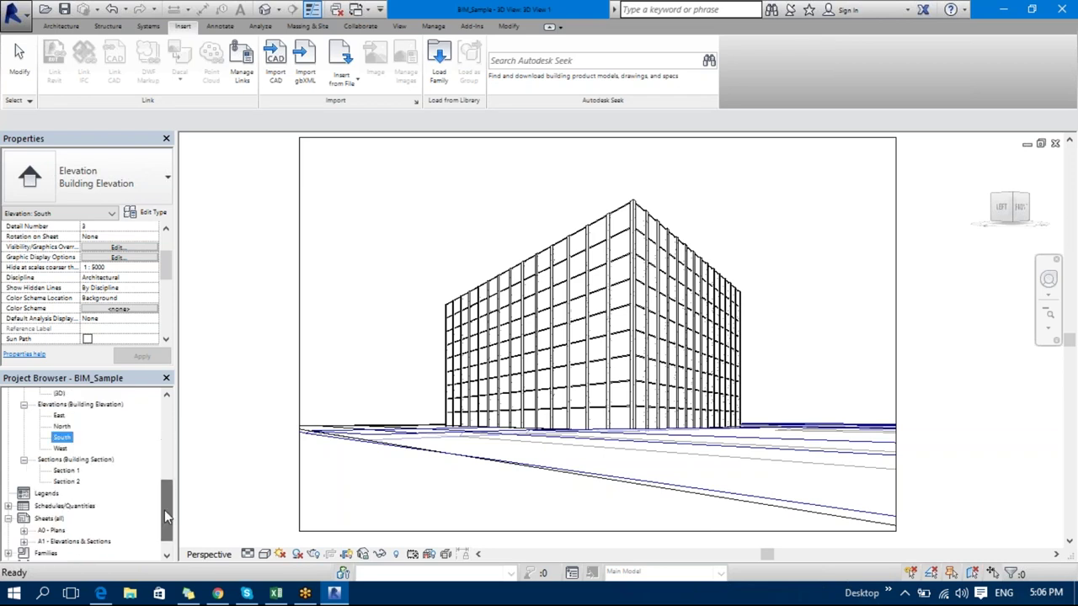
{"action": "double_click", "coordinate": [57, 542]}
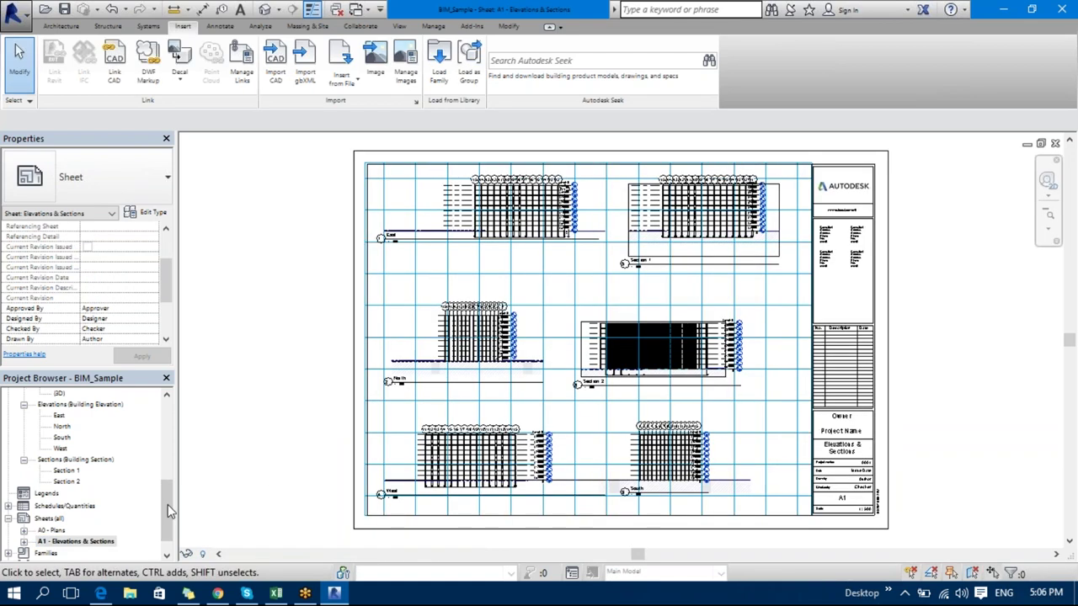
- Place 3D View 1 onto the A1 sheet, temporarily beside the sheet
{"action": "left_click_drag", "start_coordinate": [164, 510], "coordinate": [168, 487]}
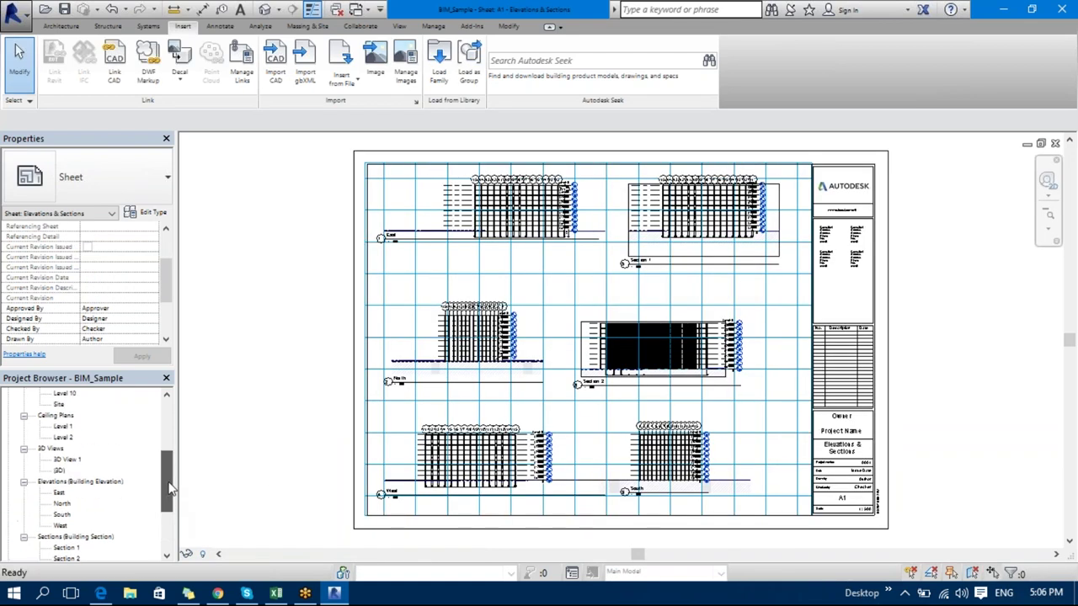
{"action": "left_click", "coordinate": [67, 459]}
{"action": "left_click_drag", "start_coordinate": [623, 383], "coordinate": [624, 381]}
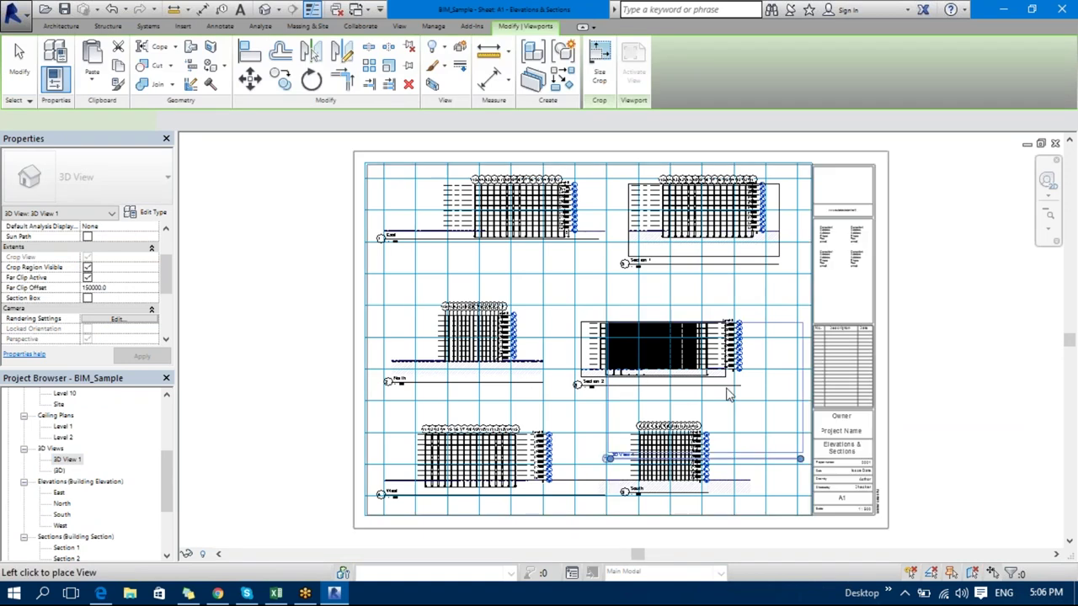
{"action": "scroll", "coordinate": [834, 364], "scroll_direction": "down", "scroll_amount": 2}
{"action": "scroll", "coordinate": [425, 252], "scroll_direction": "down", "scroll_amount": 1}
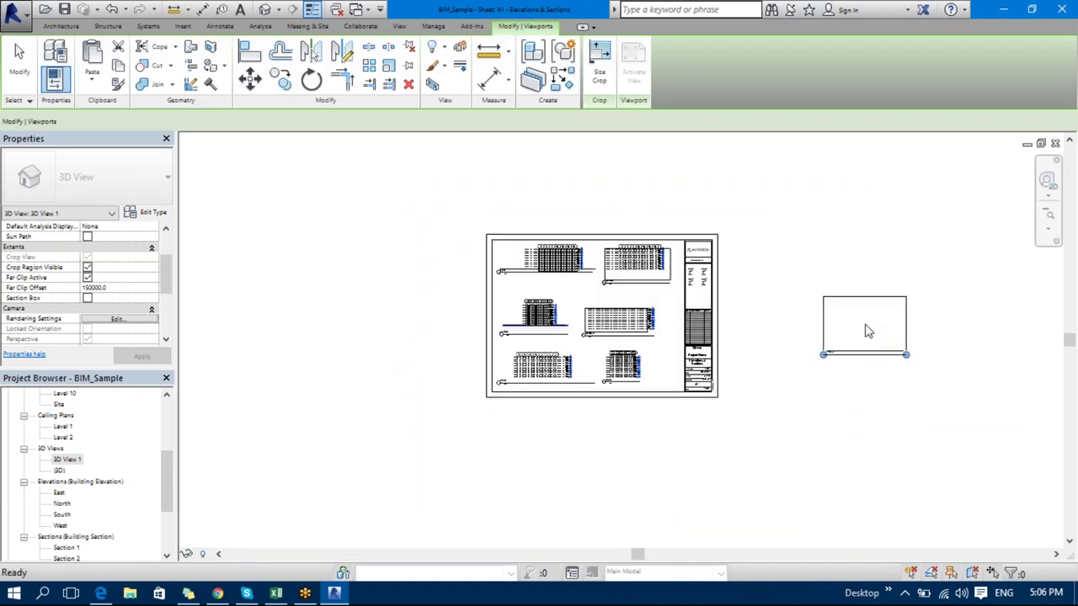
{"action": "left_click", "coordinate": [865, 324]}
{"action": "left_click", "coordinate": [834, 432]}
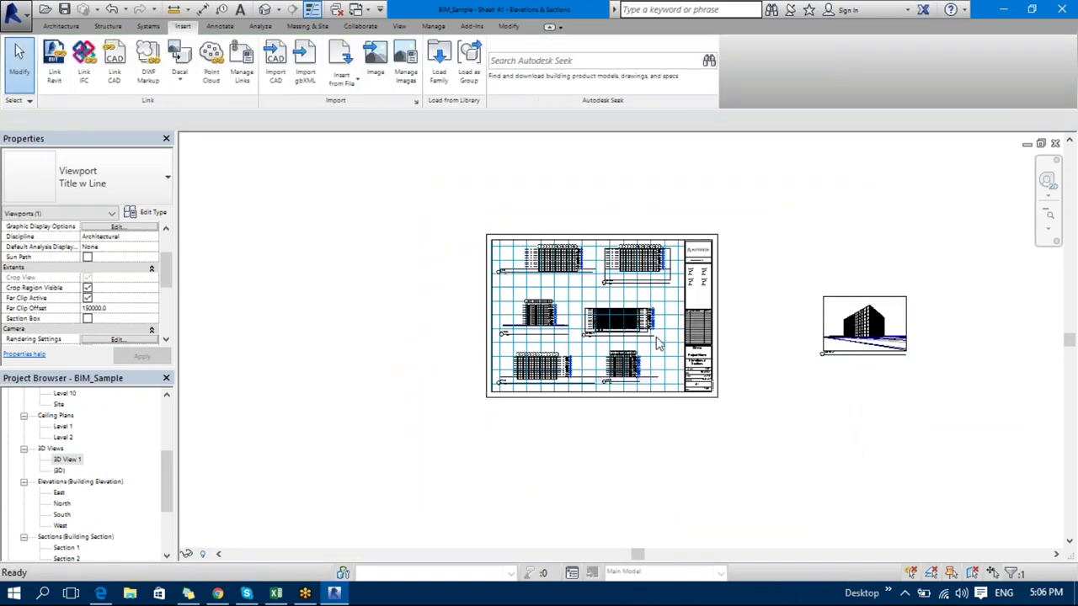
{"action": "scroll", "coordinate": [644, 329], "scroll_direction": "up", "scroll_amount": 1}
{"action": "scroll", "coordinate": [641, 329], "scroll_direction": "up", "scroll_amount": 2}
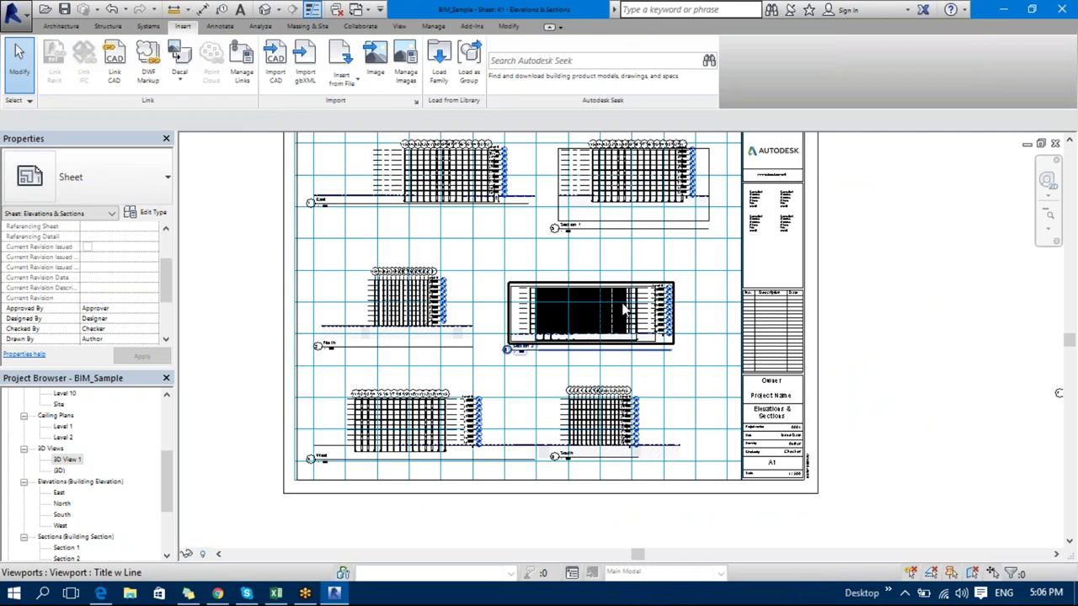
- Move the Section 2 and North viewports up and right, and the West viewport upward
{"action": "left_click", "coordinate": [582, 278]}
{"action": "left_click_drag", "start_coordinate": [582, 278], "coordinate": [635, 250]}
{"action": "left_click", "coordinate": [592, 387]}
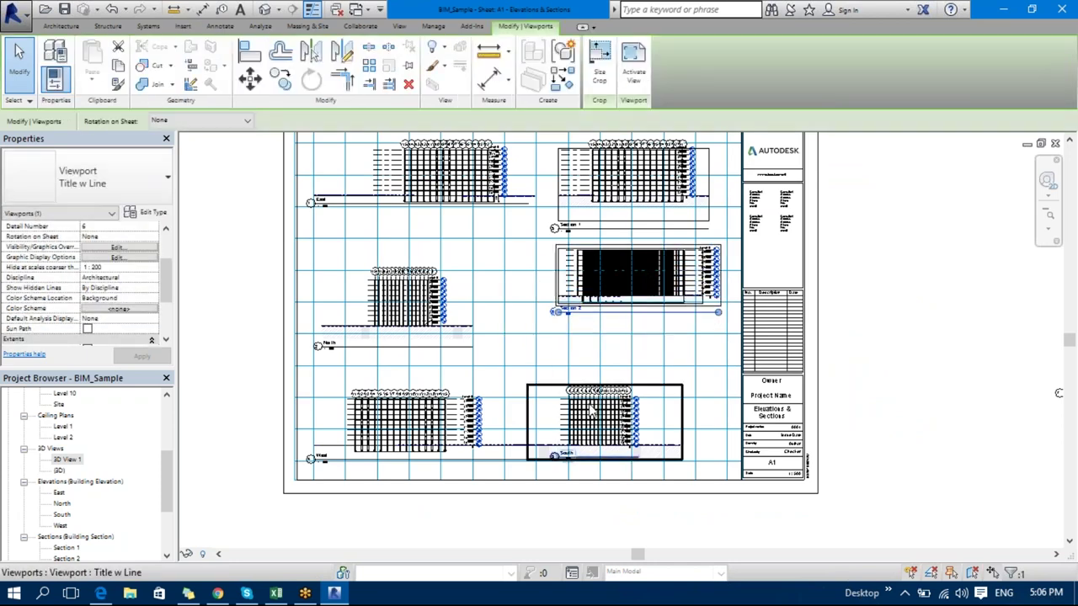
{"action": "left_click", "coordinate": [320, 346]}
{"action": "left_click_drag", "start_coordinate": [423, 269], "coordinate": [474, 226]}
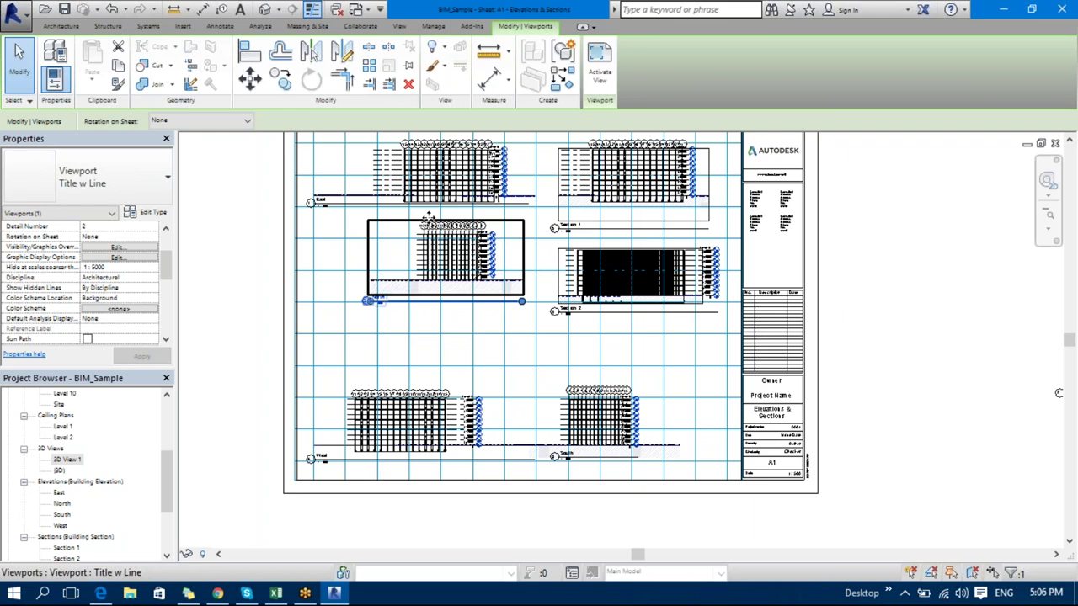
{"action": "left_click_drag", "start_coordinate": [433, 222], "coordinate": [461, 225]}
{"action": "left_click", "coordinate": [419, 417]}
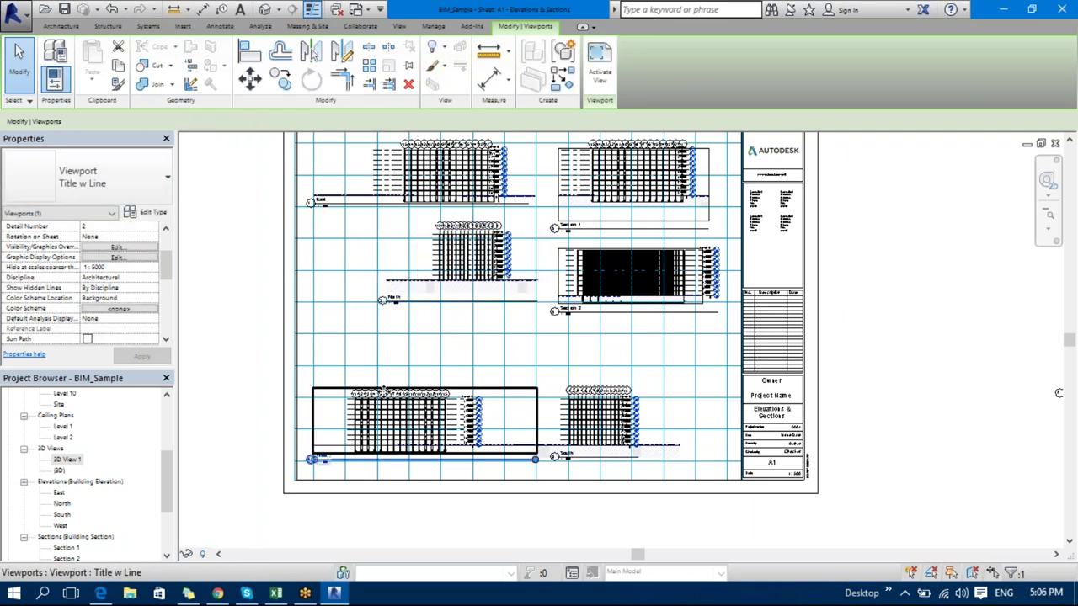
{"action": "left_click_drag", "start_coordinate": [383, 391], "coordinate": [402, 311]}
- Shift the South viewport left and put the 3D viewport in the sheet's lower right
{"action": "left_click", "coordinate": [594, 394]}
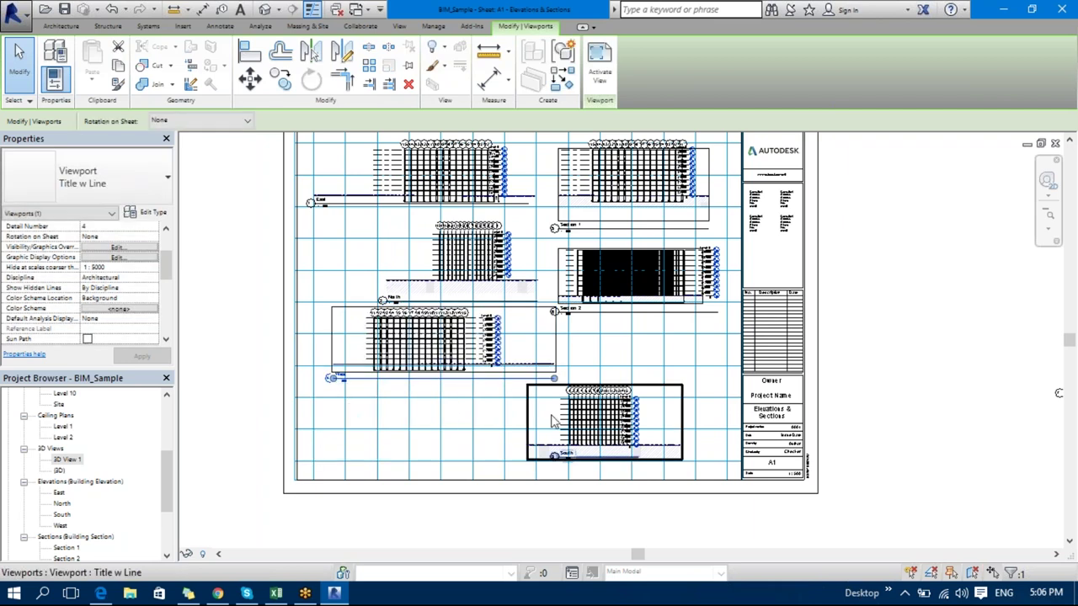
{"action": "left_click_drag", "start_coordinate": [593, 394], "coordinate": [419, 395]}
{"action": "scroll", "coordinate": [530, 421], "scroll_direction": "down", "scroll_amount": 2}
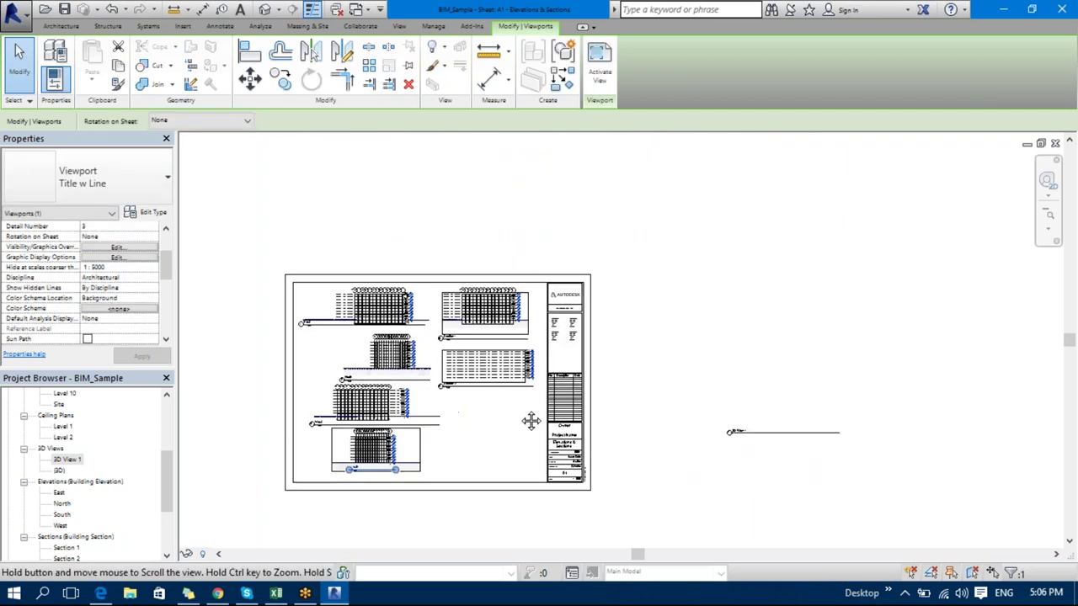
{"action": "left_click", "coordinate": [785, 391]}
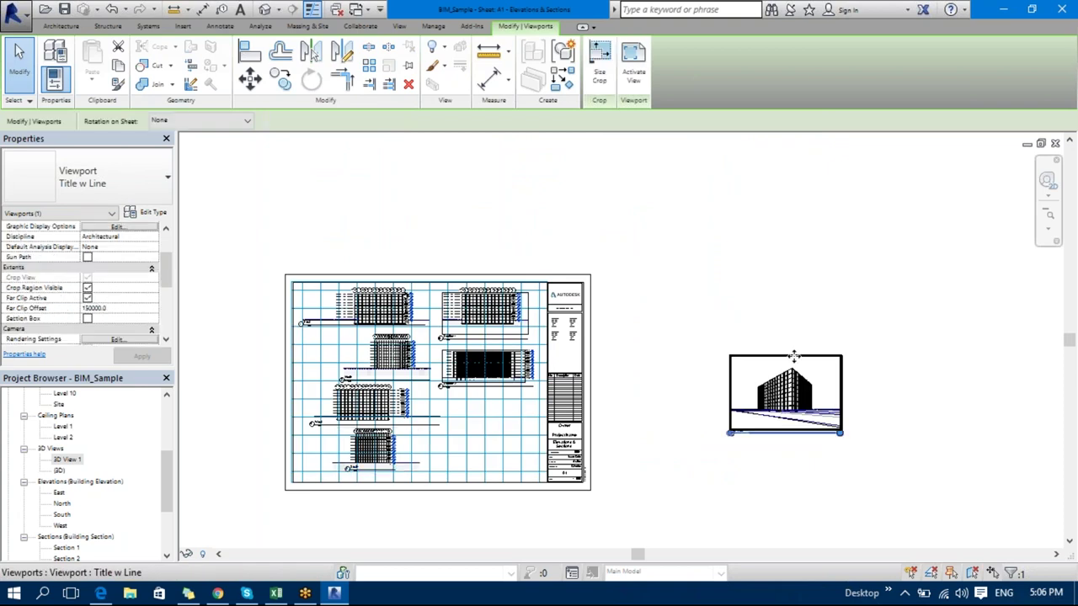
{"action": "left_click_drag", "start_coordinate": [760, 356], "coordinate": [495, 400]}
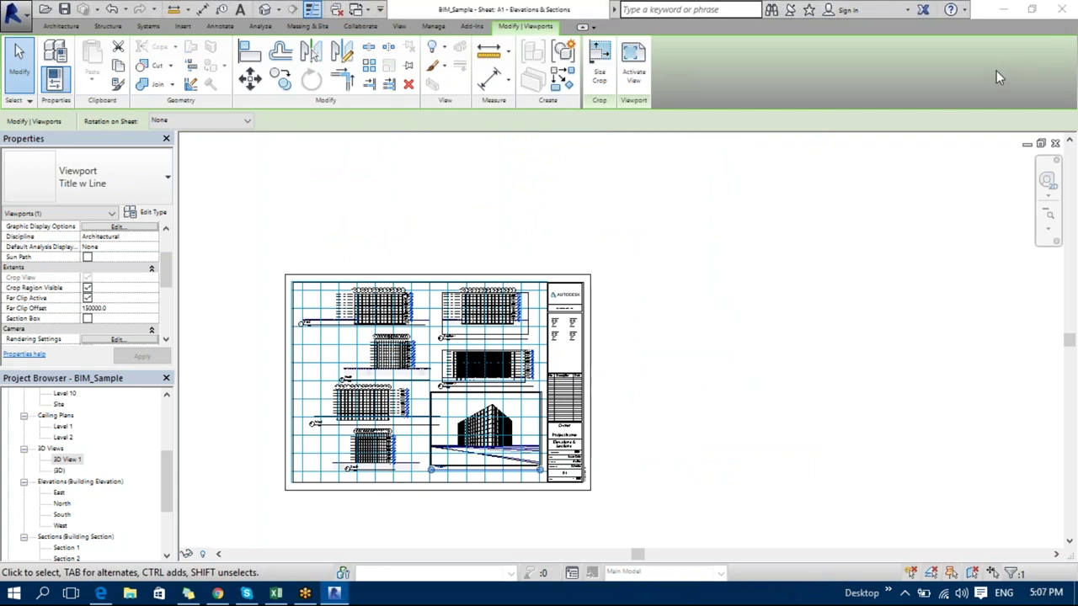
{"action": "left_click", "coordinate": [784, 392]}
{"action": "middle_click_drag", "start_coordinate": [629, 471], "coordinate": [688, 409]}
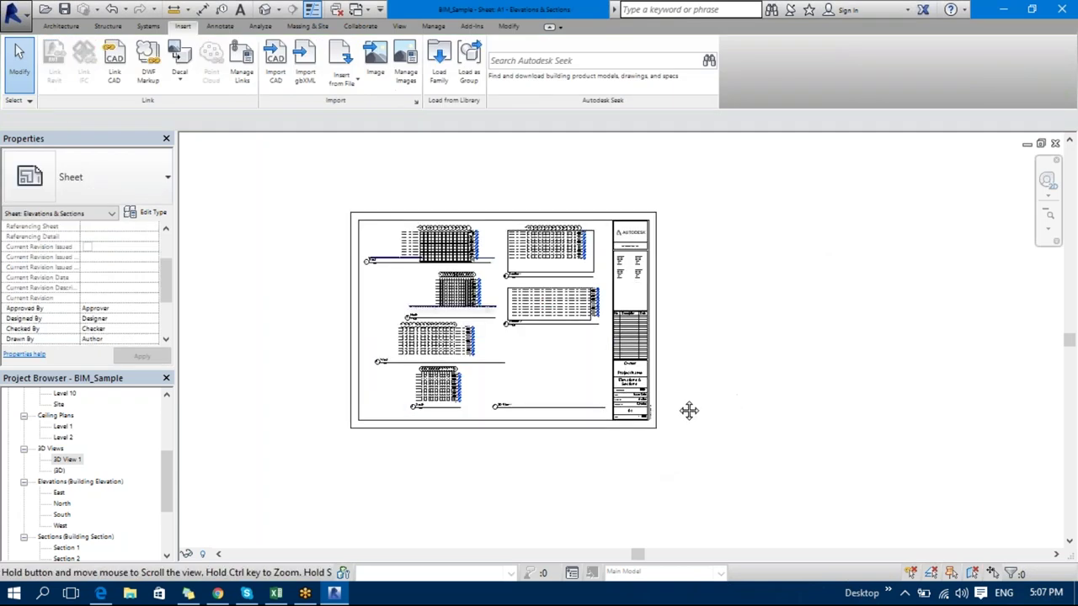
{"action": "scroll", "coordinate": [720, 430], "scroll_direction": "up", "scroll_amount": 2}
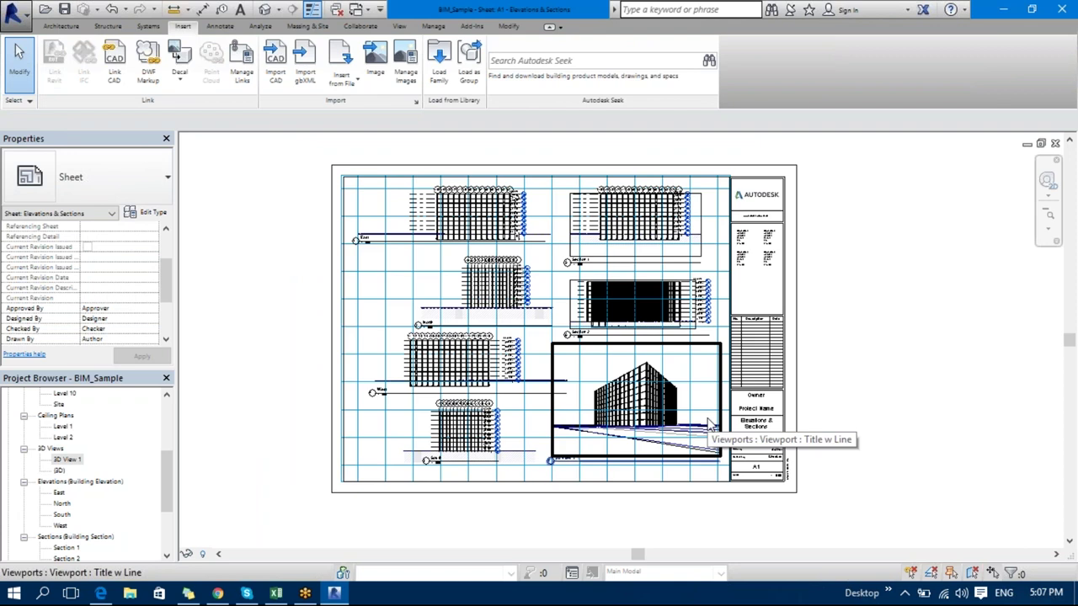
{"action": "key", "text": "ctrl+p"}
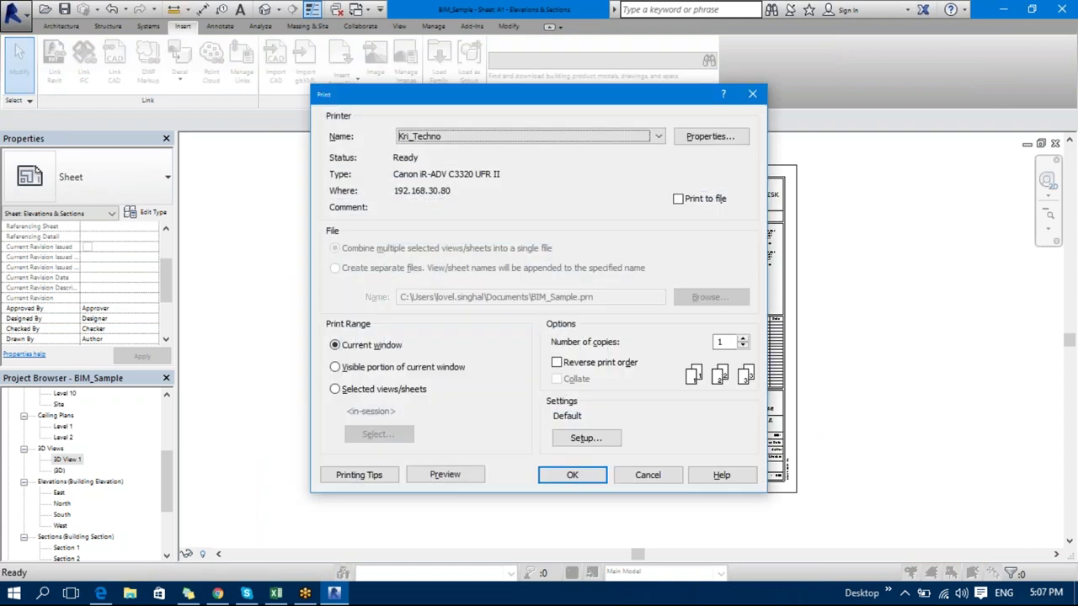
{"action": "left_click", "coordinate": [446, 474]}
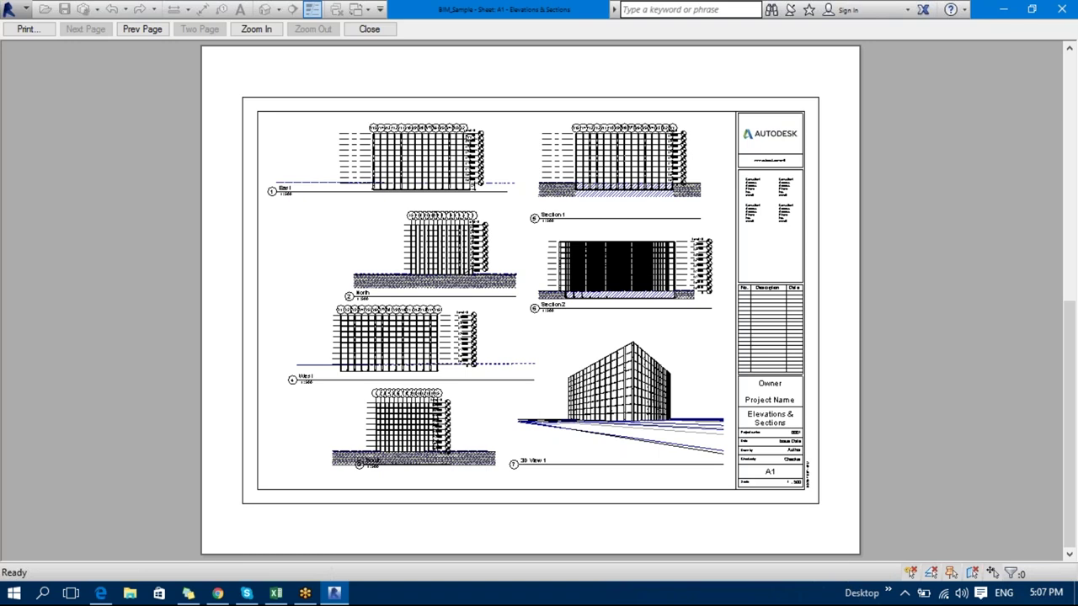
{"action": "key", "text": "Escape"}
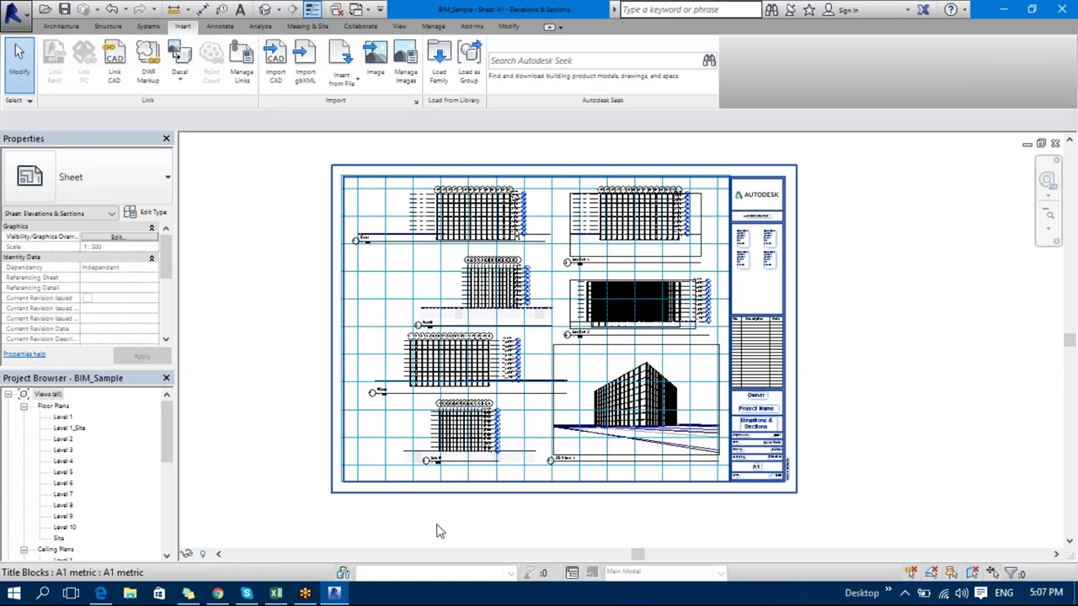
{"action": "left_click", "coordinate": [248, 593]}
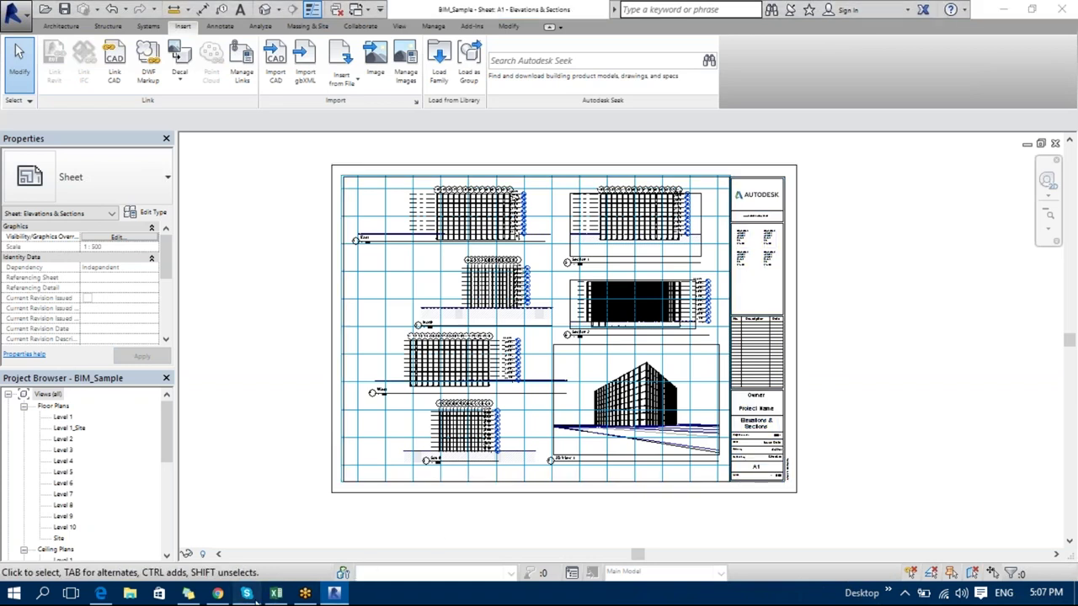
{"action": "left_click", "coordinate": [276, 594]}
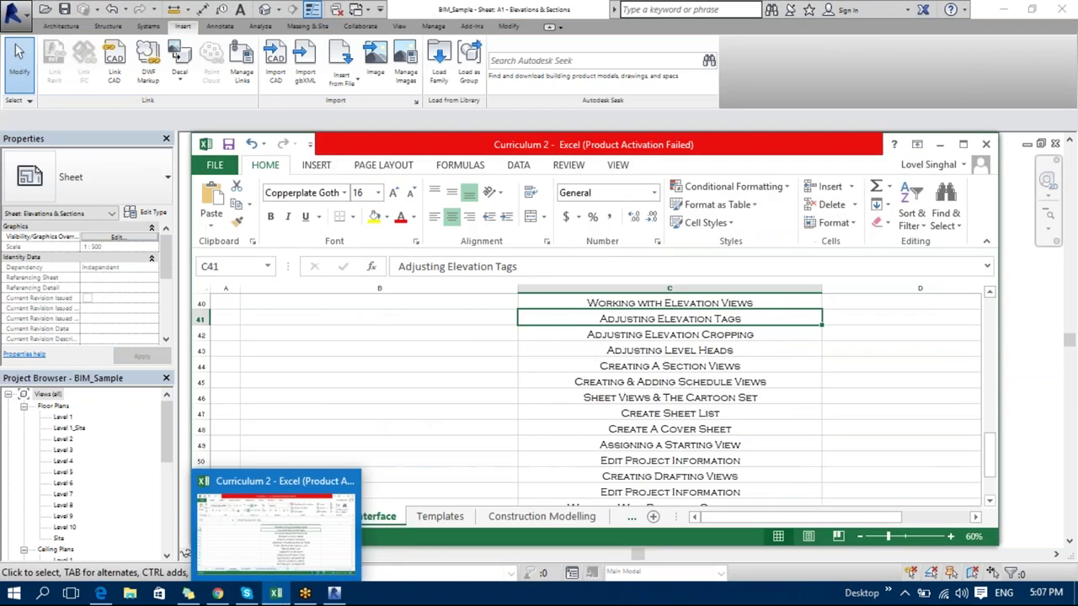
{"action": "left_click", "coordinate": [671, 338]}
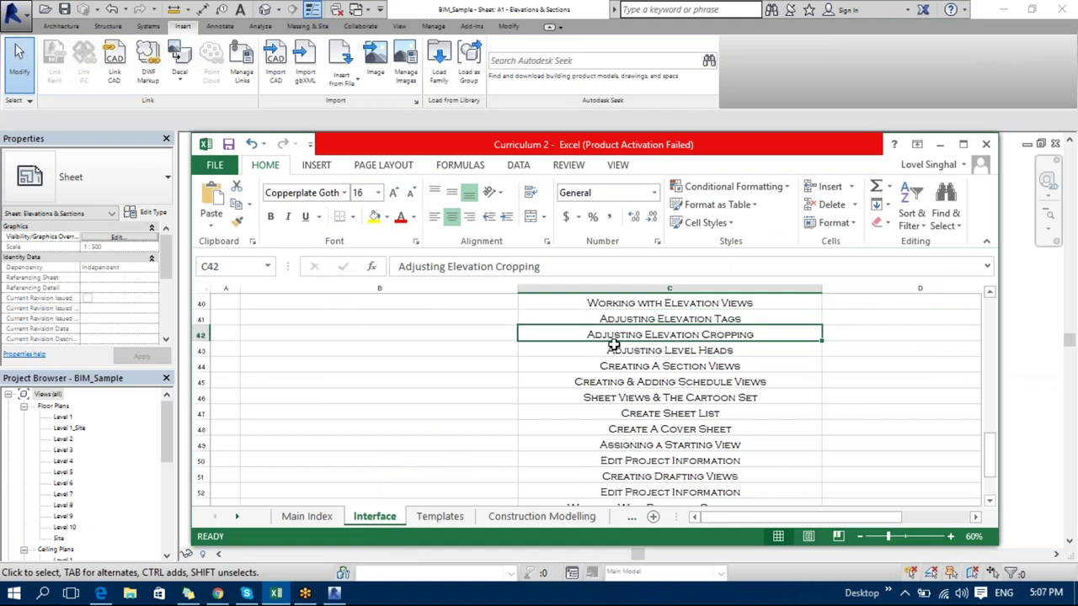
{"action": "left_click", "coordinate": [750, 351]}
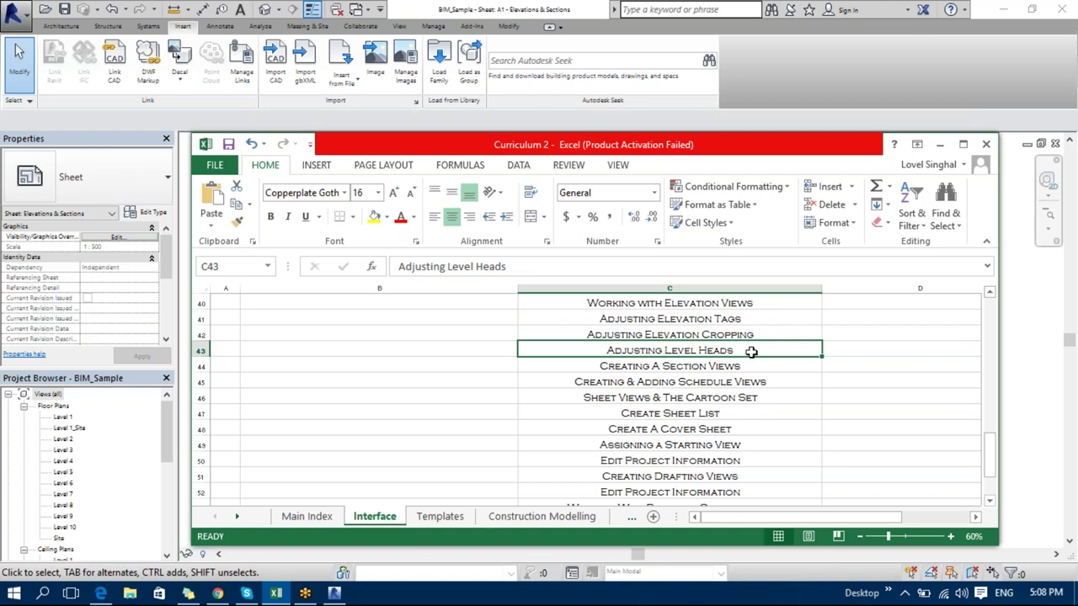
{"action": "left_click", "coordinate": [940, 144]}
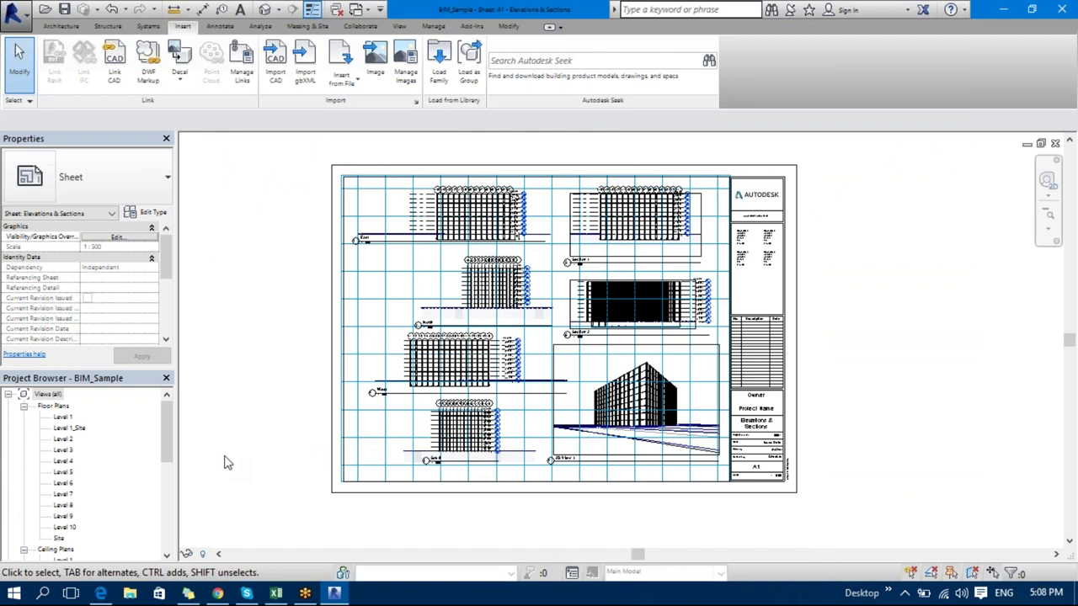
- Set the North elevation view scale to 1 : 100
{"action": "left_click_drag", "start_coordinate": [166, 436], "coordinate": [165, 526]}
{"action": "double_click", "coordinate": [61, 448]}
{"action": "scroll", "coordinate": [645, 424], "scroll_direction": "up", "scroll_amount": 5}
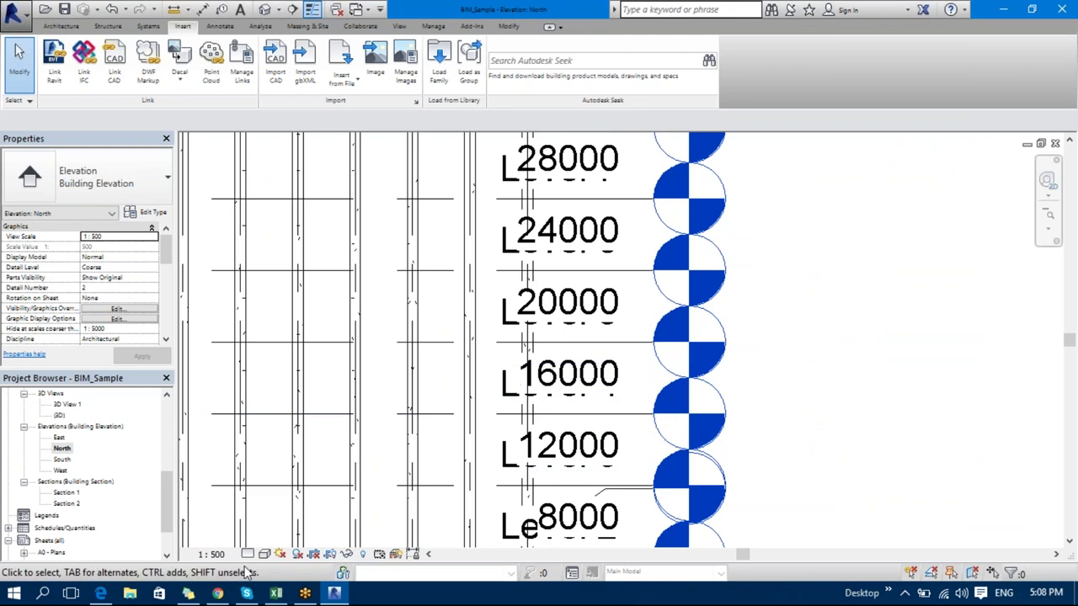
{"action": "left_click", "coordinate": [210, 554]}
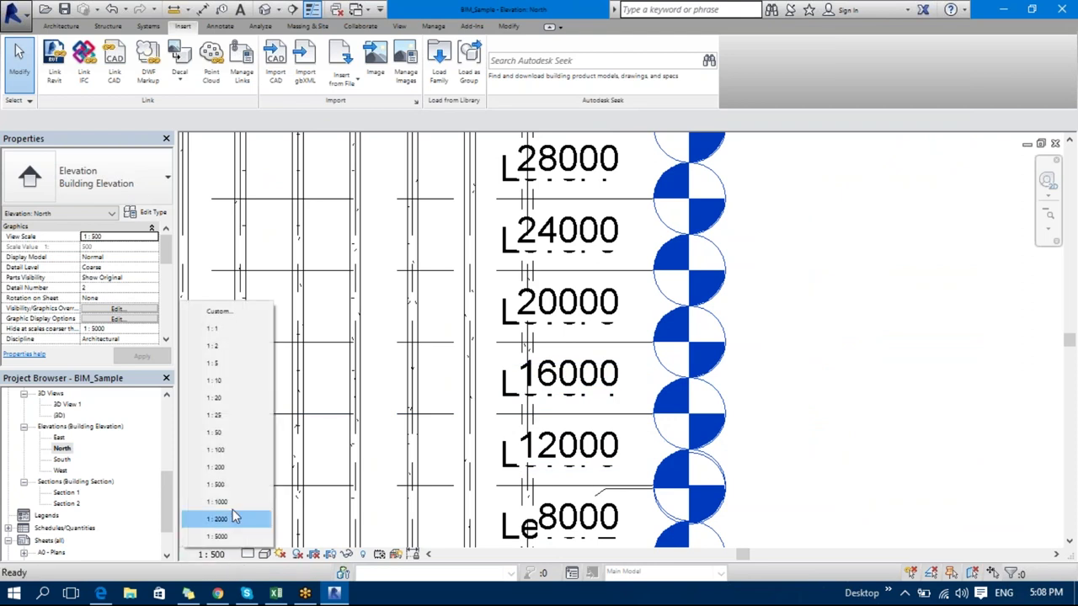
{"action": "left_click", "coordinate": [242, 452]}
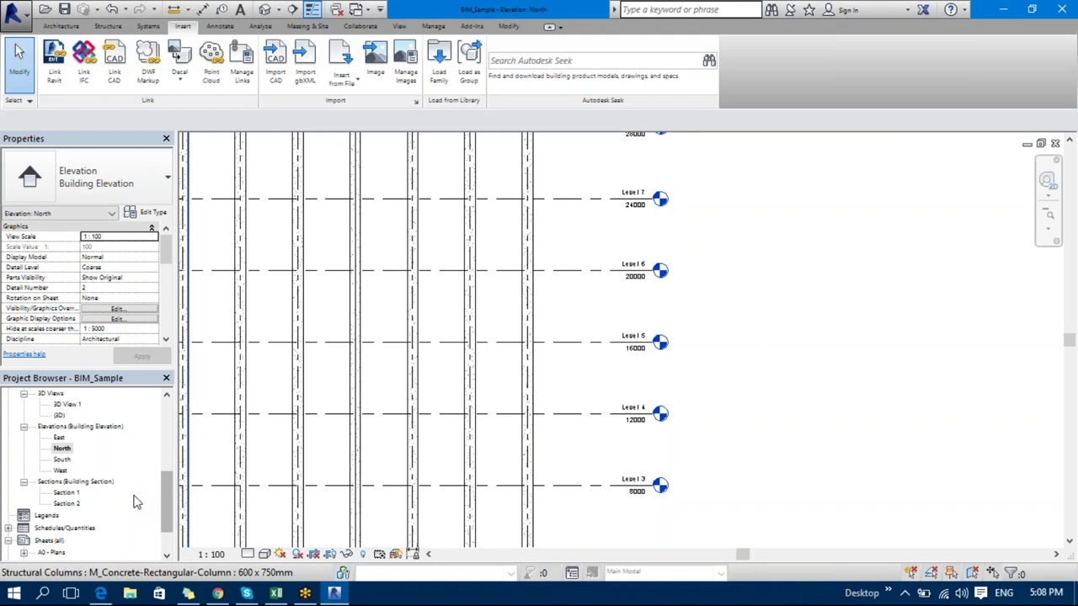
- Reopen the A1 - Elevations & Sections sheet and zoom out to the whole sheet
{"action": "scroll", "coordinate": [93, 514], "scroll_direction": "down", "scroll_amount": 2}
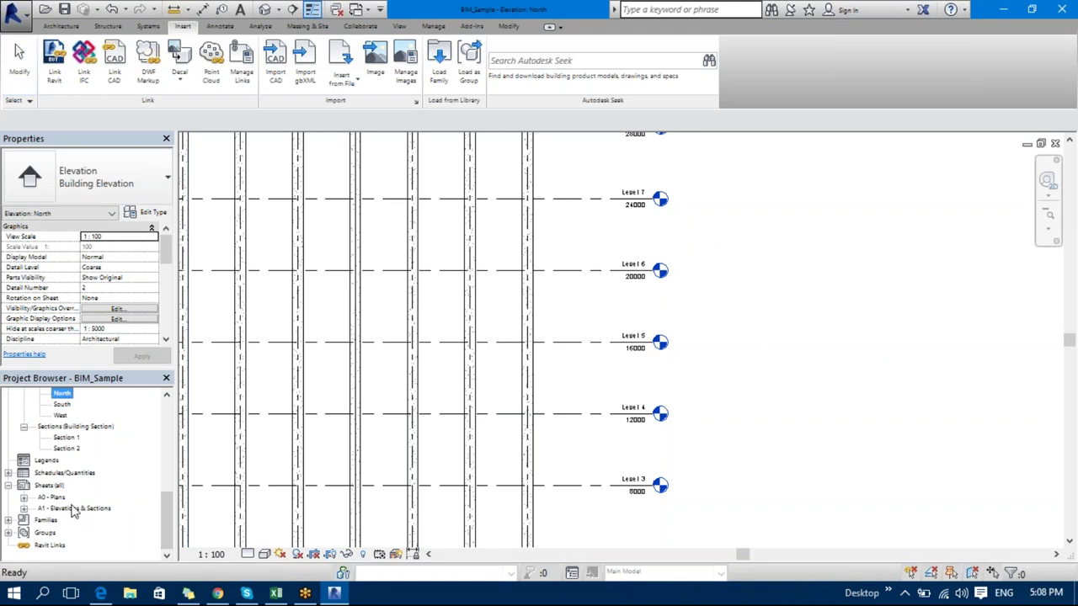
{"action": "double_click", "coordinate": [74, 509]}
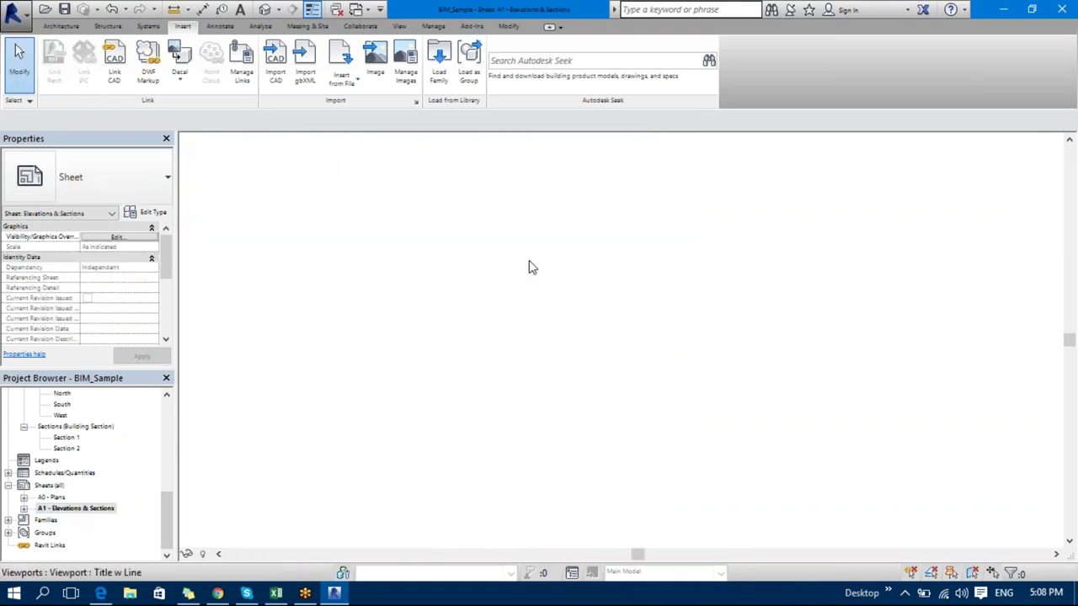
{"action": "scroll", "coordinate": [531, 266], "scroll_direction": "down", "scroll_amount": 3}
{"action": "middle_click_drag", "start_coordinate": [555, 303], "coordinate": [563, 331]}
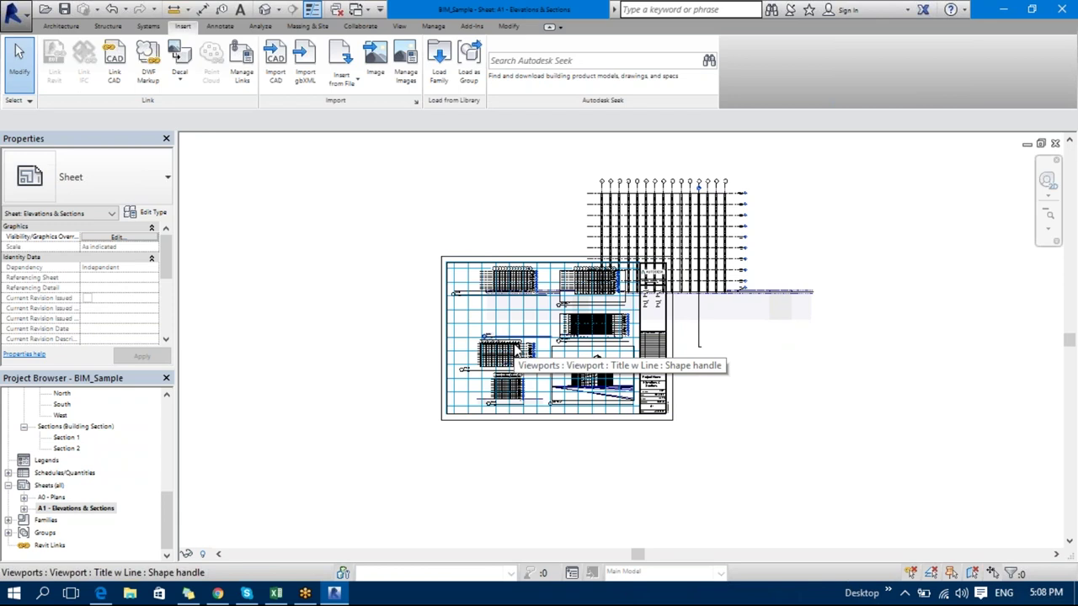
- Open the East, South, then North elevation views
{"action": "left_click", "coordinate": [172, 511]}
{"action": "left_click_drag", "start_coordinate": [171, 512], "coordinate": [172, 476]}
{"action": "double_click", "coordinate": [59, 471]}
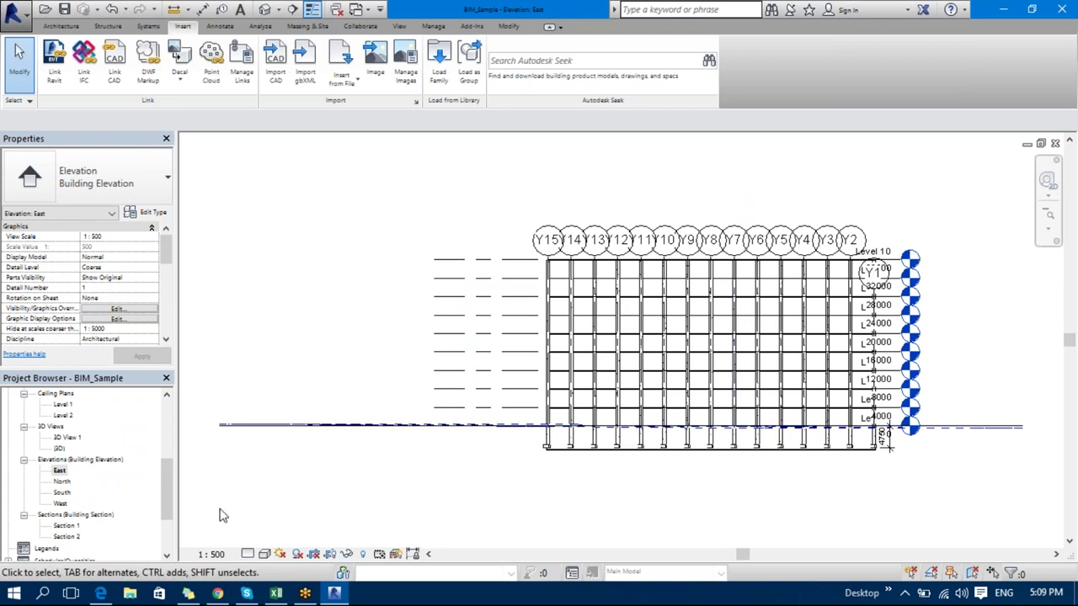
{"action": "double_click", "coordinate": [59, 494]}
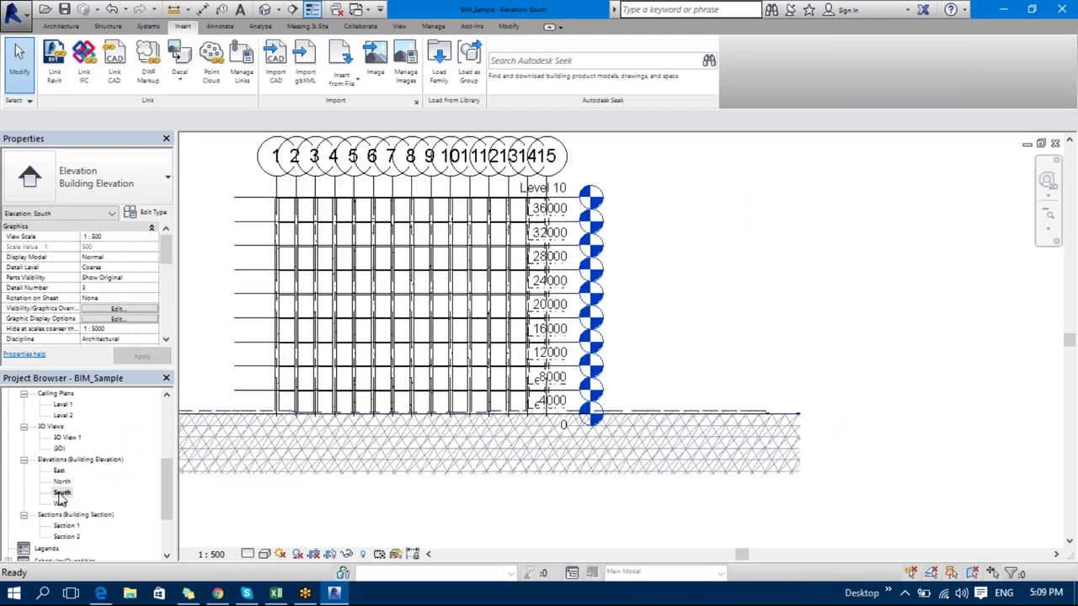
{"action": "double_click", "coordinate": [61, 481]}
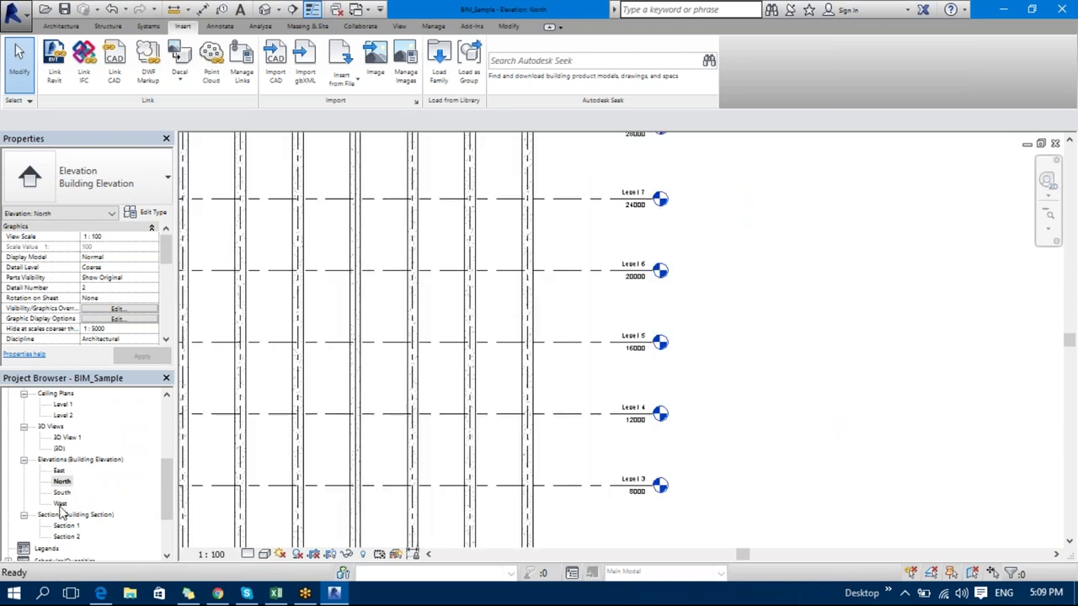
- Toggle Hide Bubble off and on for Level 4, framing its 12000 head
{"action": "scroll", "coordinate": [695, 389], "scroll_direction": "up", "scroll_amount": 3}
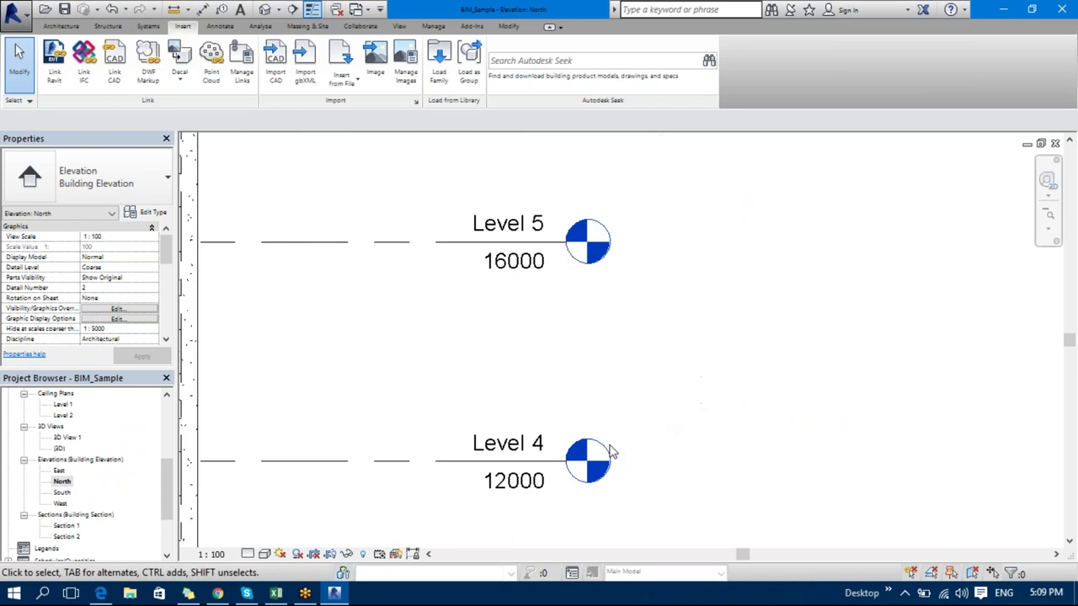
{"action": "left_click", "coordinate": [563, 462]}
{"action": "scroll", "coordinate": [552, 463], "scroll_direction": "up", "scroll_amount": 3}
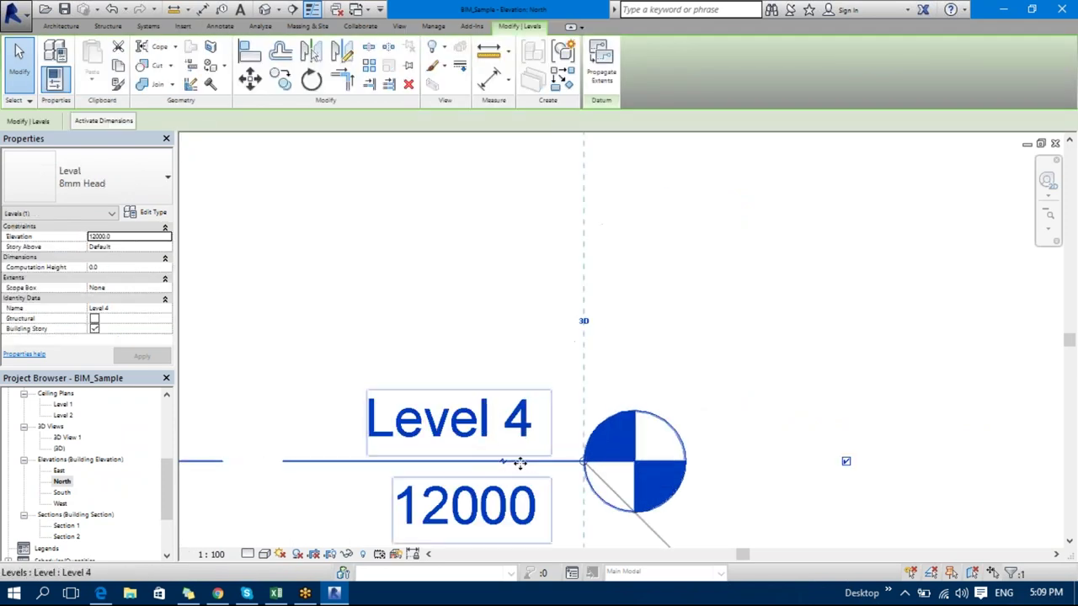
{"action": "middle_click_drag", "start_coordinate": [518, 459], "coordinate": [542, 308]}
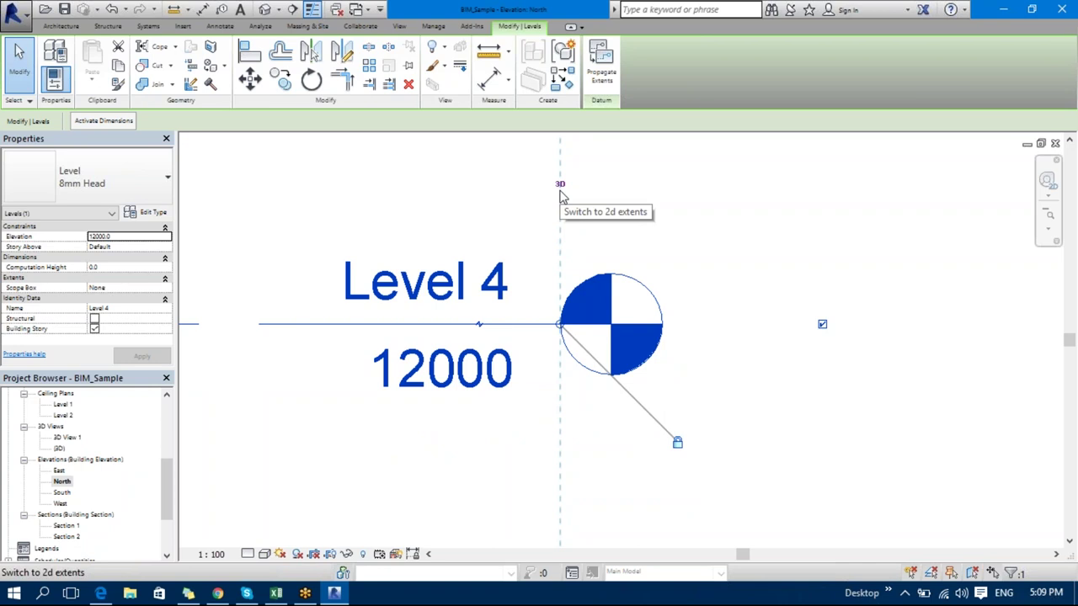
{"action": "scroll", "coordinate": [561, 195], "scroll_direction": "down", "scroll_amount": 3}
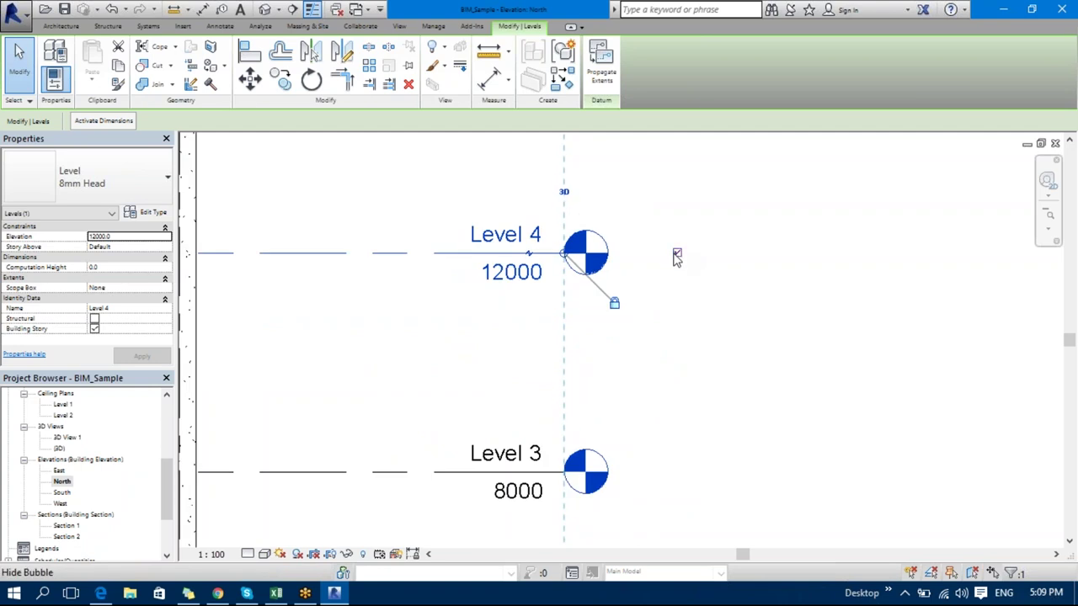
{"action": "left_click", "coordinate": [677, 254]}
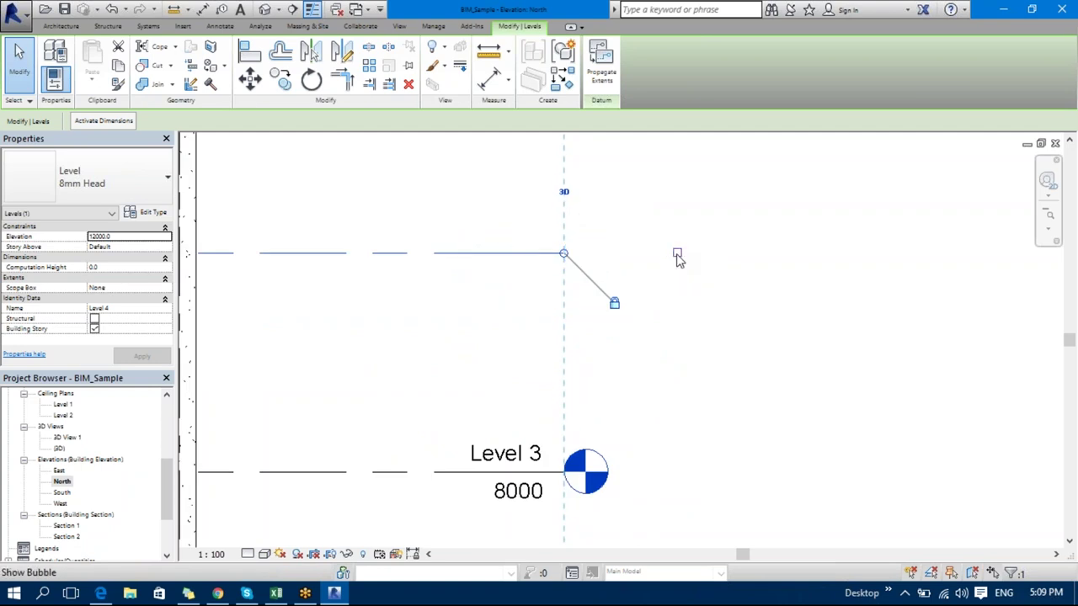
{"action": "left_click", "coordinate": [676, 254]}
{"action": "middle_click_drag", "start_coordinate": [677, 254], "coordinate": [691, 303]}
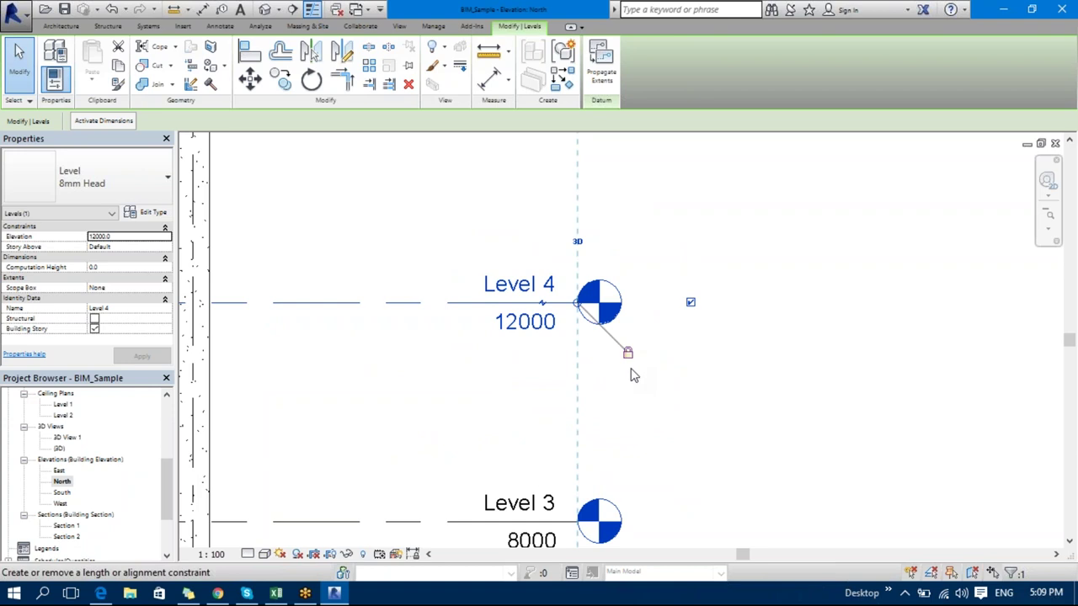
{"action": "middle_click_drag", "start_coordinate": [628, 348], "coordinate": [705, 434]}
{"action": "scroll", "coordinate": [571, 316], "scroll_direction": "up", "scroll_amount": 2}
{"action": "middle_click_drag", "start_coordinate": [594, 371], "coordinate": [592, 344]}
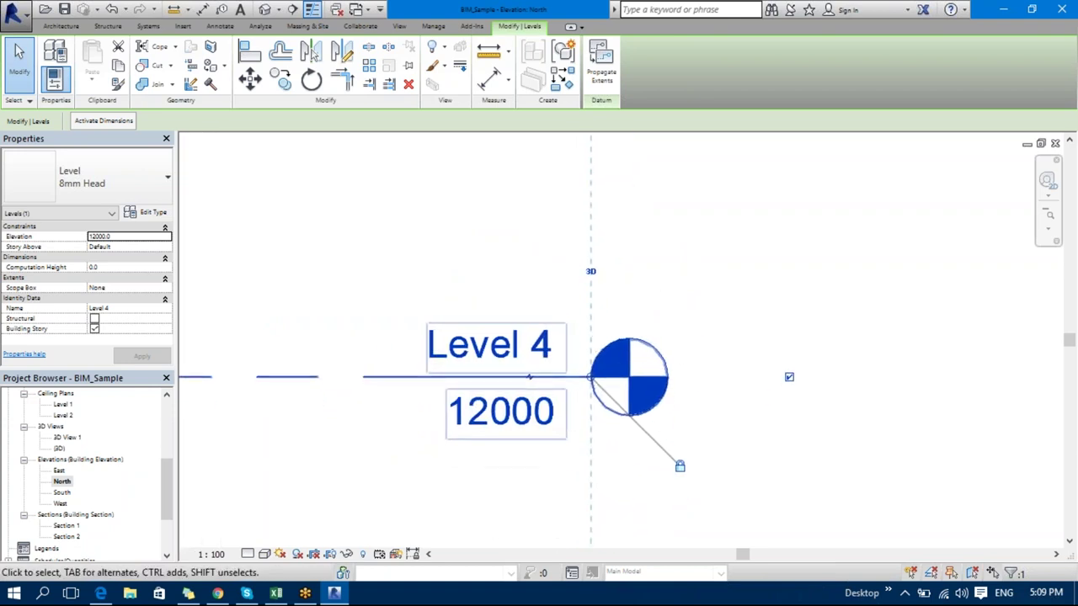
{"action": "left_click", "coordinate": [688, 220]}
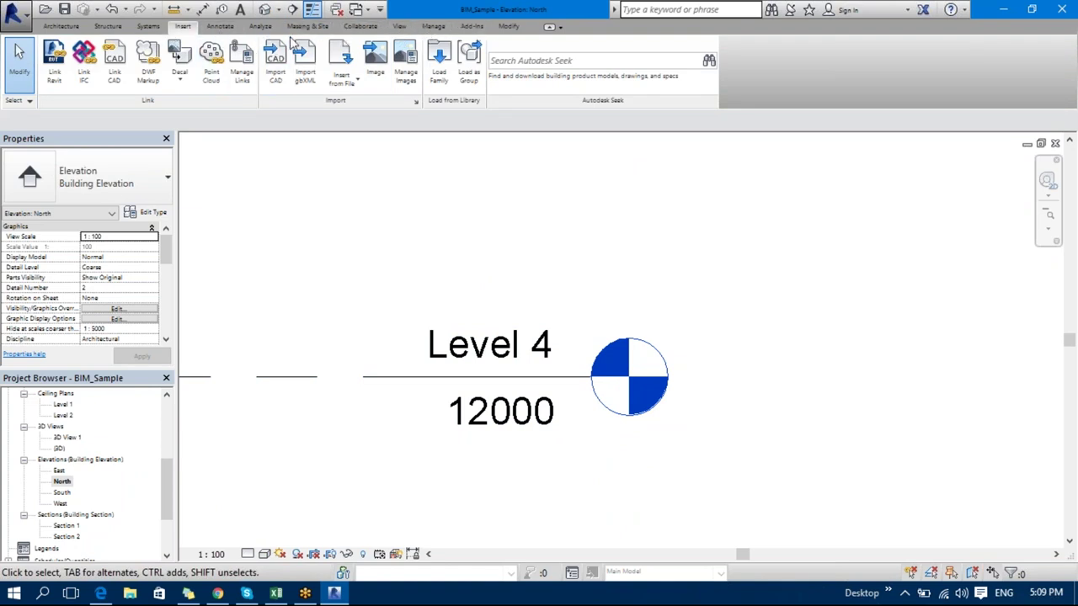
- Load the M_Level Head - Triangle family from the Annotations library folder
{"action": "left_click", "coordinate": [451, 80]}
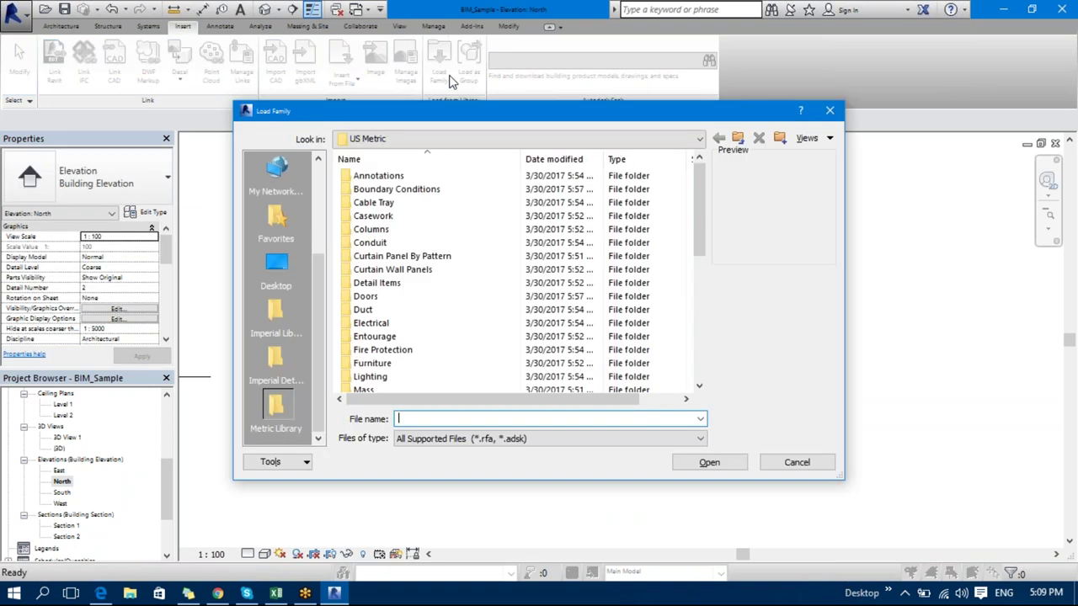
{"action": "left_click", "coordinate": [385, 176]}
{"action": "double_click", "coordinate": [378, 175]}
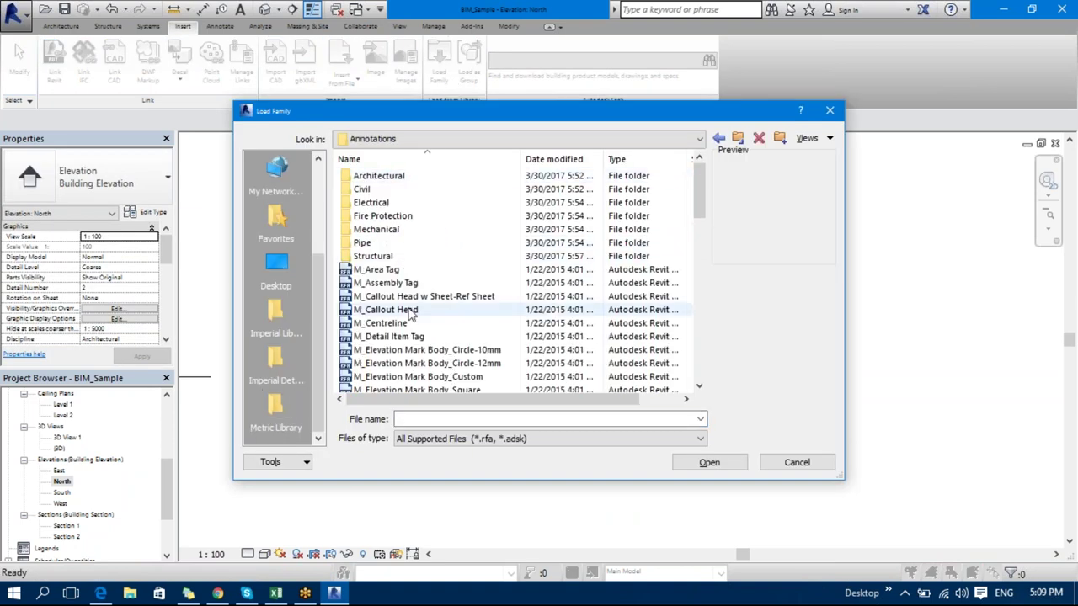
{"action": "left_click", "coordinate": [396, 282]}
{"action": "scroll", "coordinate": [396, 282], "scroll_direction": "down", "scroll_amount": 4}
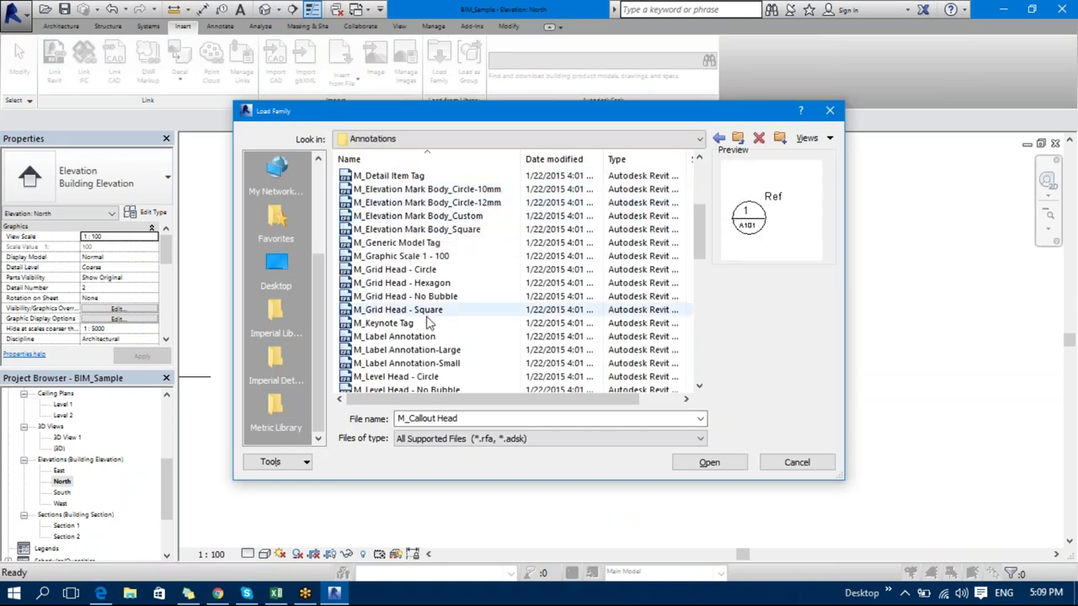
{"action": "left_click", "coordinate": [395, 336]}
{"action": "scroll", "coordinate": [396, 336], "scroll_direction": "down", "scroll_amount": 2}
{"action": "left_click", "coordinate": [404, 283]}
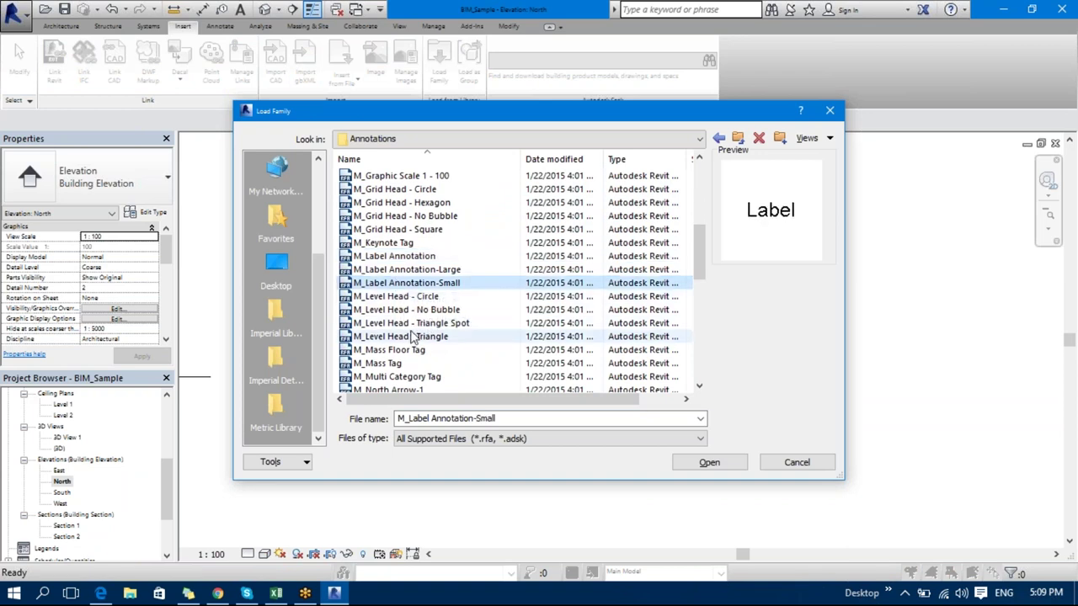
{"action": "left_click", "coordinate": [412, 337]}
{"action": "key", "text": "Up"}
{"action": "left_click", "coordinate": [413, 336]}
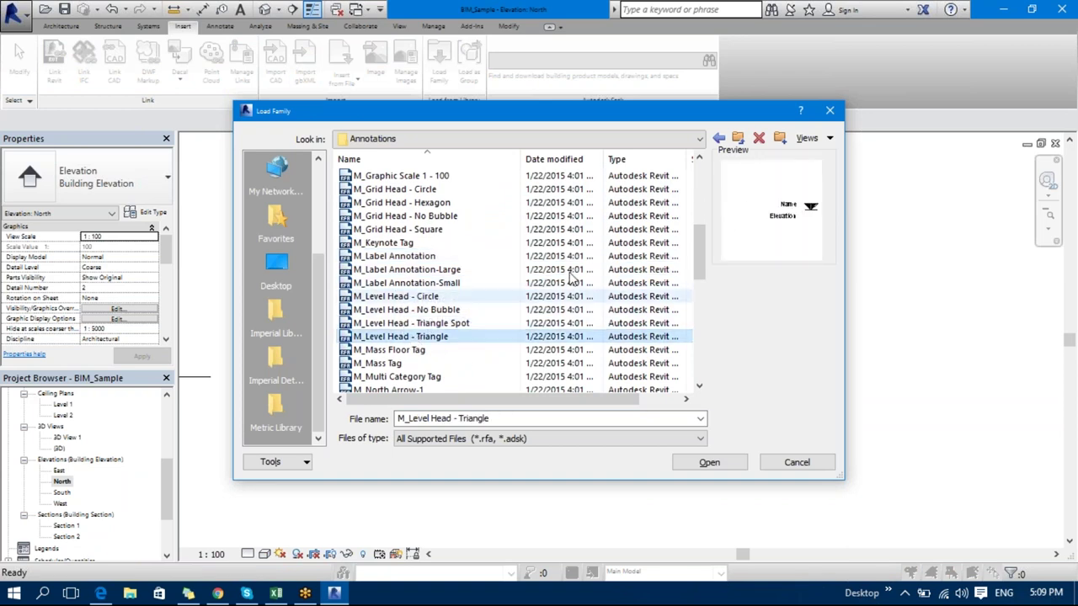
{"action": "left_click", "coordinate": [695, 467]}
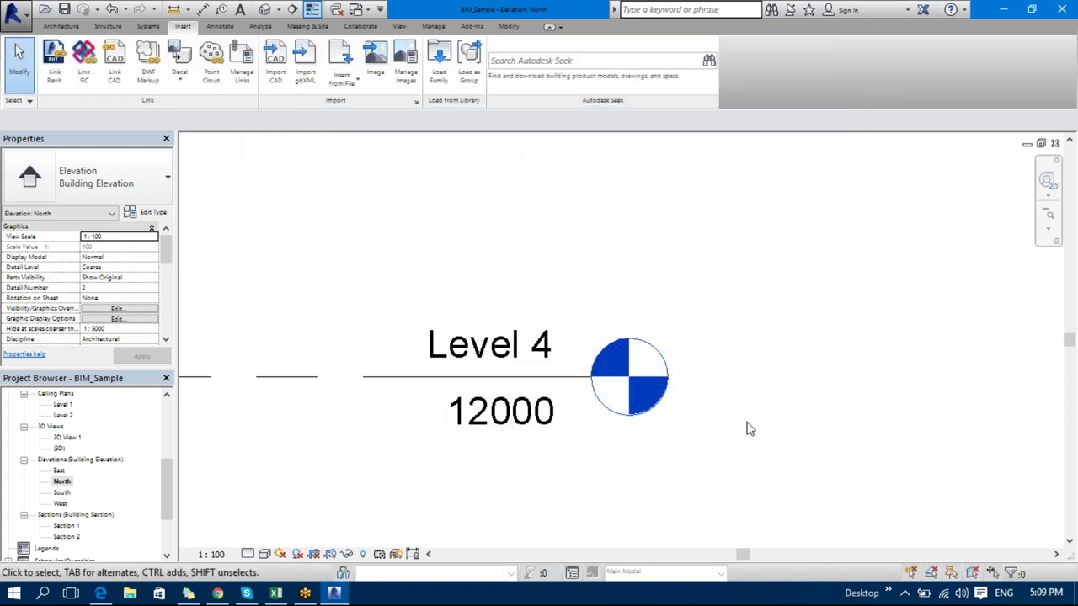
- Set the 8mm Head level type's Symbol to M_Level Head - Triangle via Level 4
{"action": "left_click", "coordinate": [568, 382]}
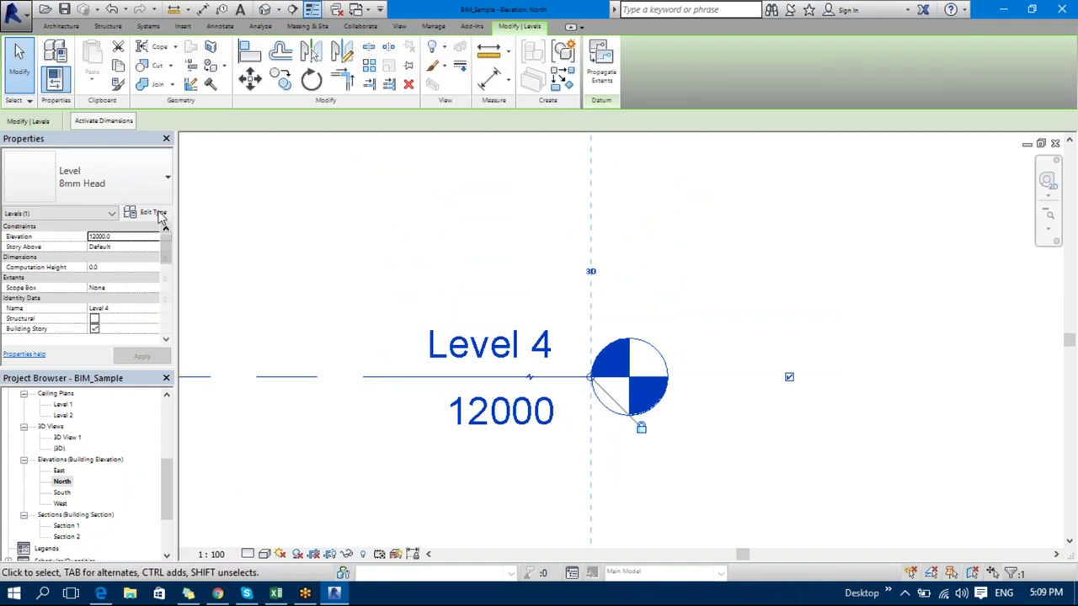
{"action": "left_click", "coordinate": [149, 212]}
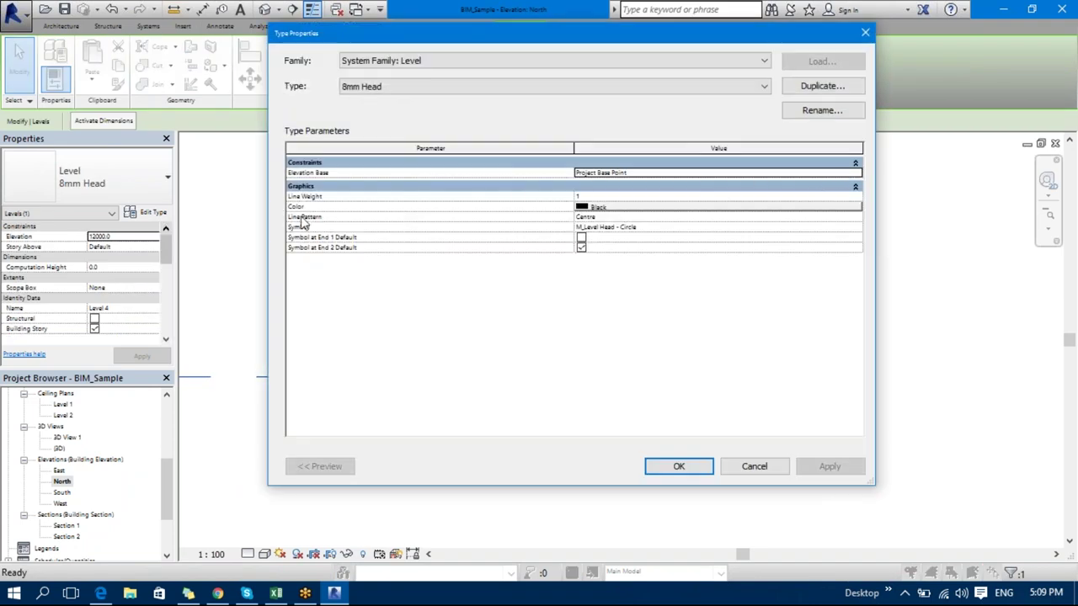
{"action": "left_click", "coordinate": [855, 227]}
{"action": "left_click", "coordinate": [854, 228]}
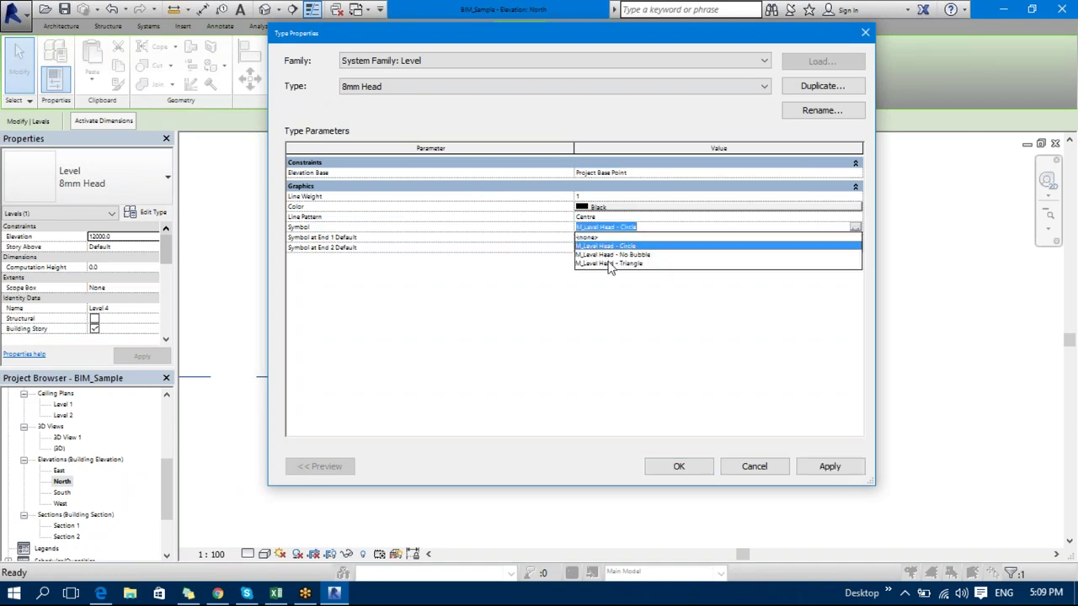
{"action": "left_click", "coordinate": [610, 263]}
{"action": "left_click", "coordinate": [662, 468]}
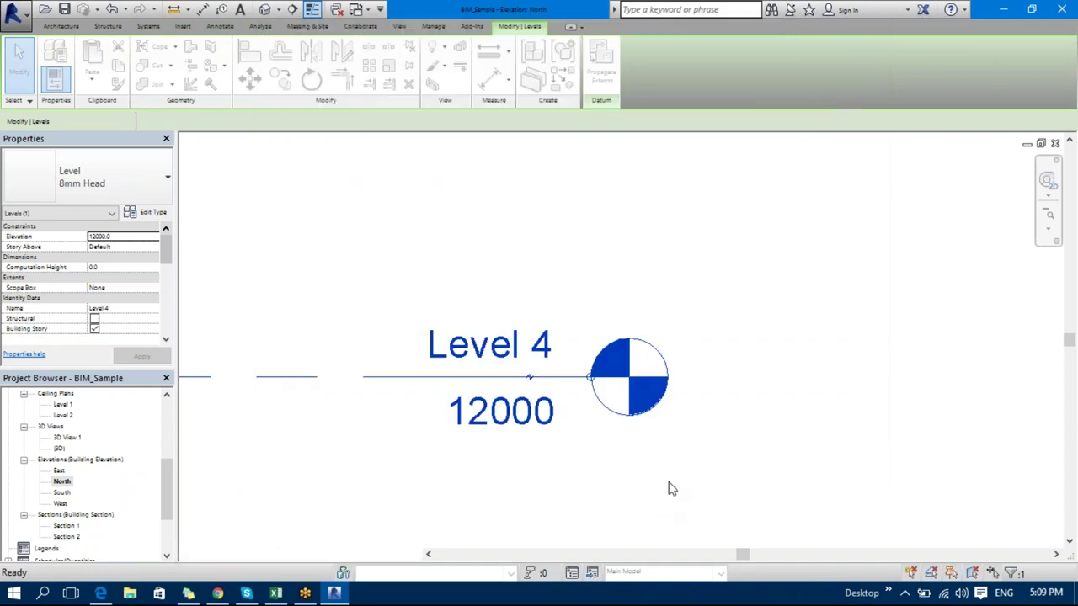
{"action": "left_click", "coordinate": [714, 464]}
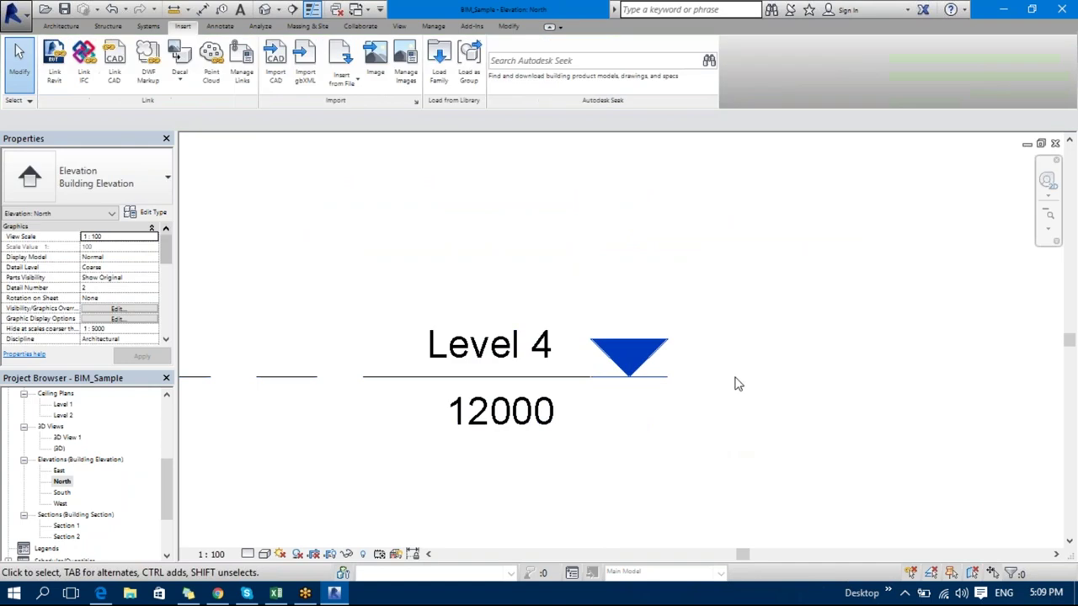
{"action": "scroll", "coordinate": [745, 366], "scroll_direction": "down", "scroll_amount": 5}
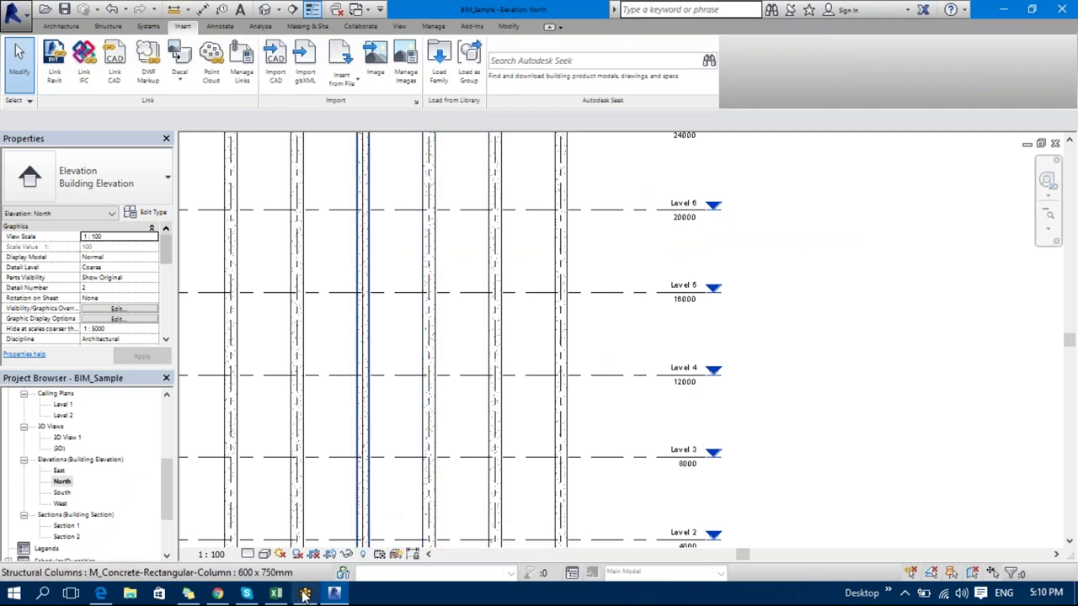
{"action": "left_click", "coordinate": [275, 594]}
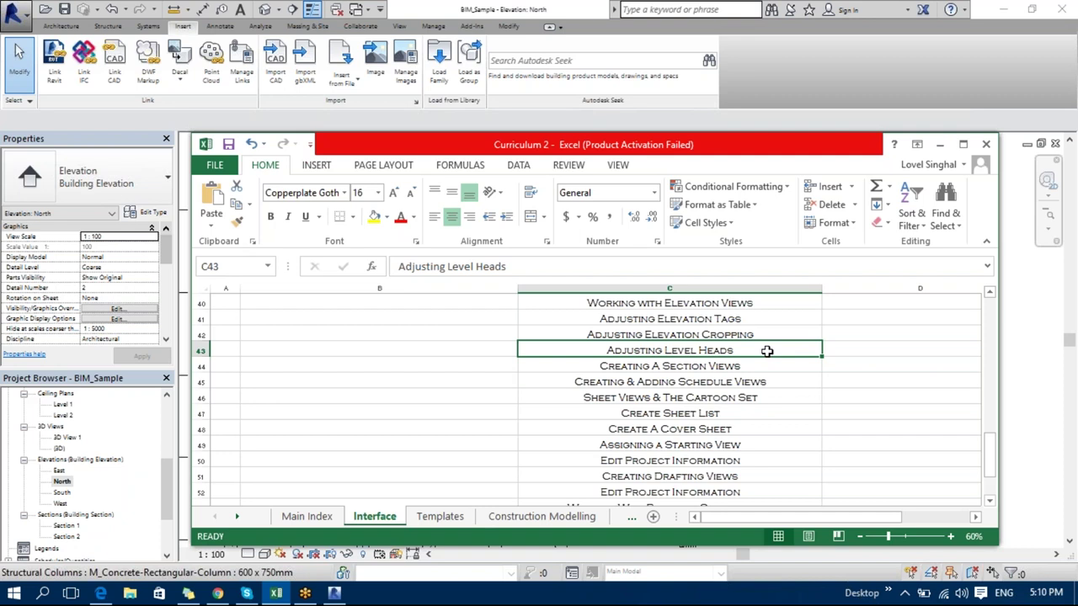
{"action": "left_click", "coordinate": [767, 363]}
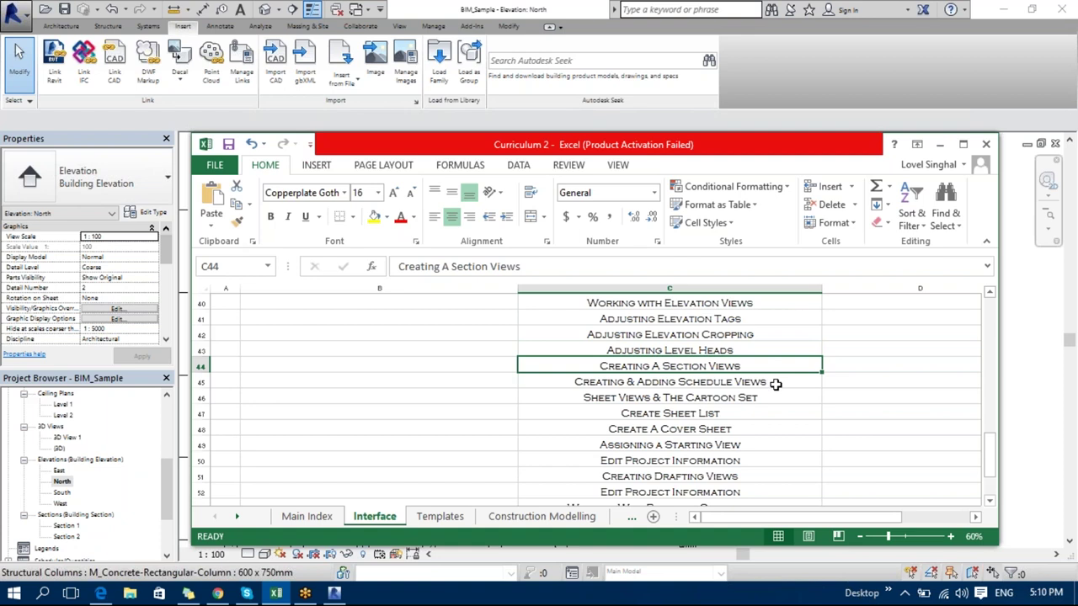
{"action": "left_click", "coordinate": [786, 393]}
{"action": "left_click", "coordinate": [786, 380]}
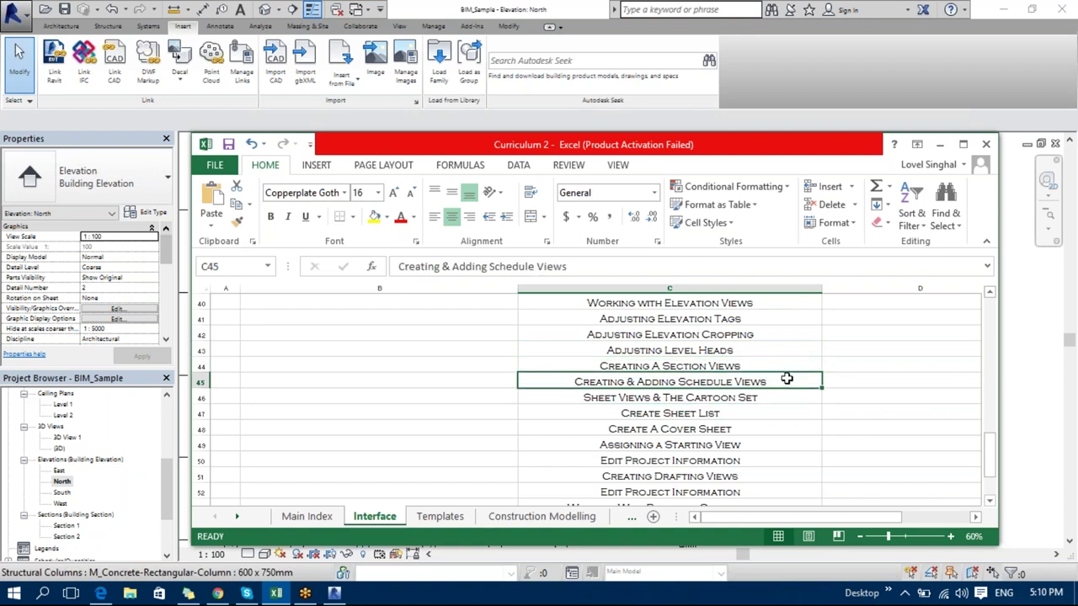
{"action": "left_click", "coordinate": [940, 144]}
{"action": "scroll", "coordinate": [476, 400], "scroll_direction": "down", "scroll_amount": 4}
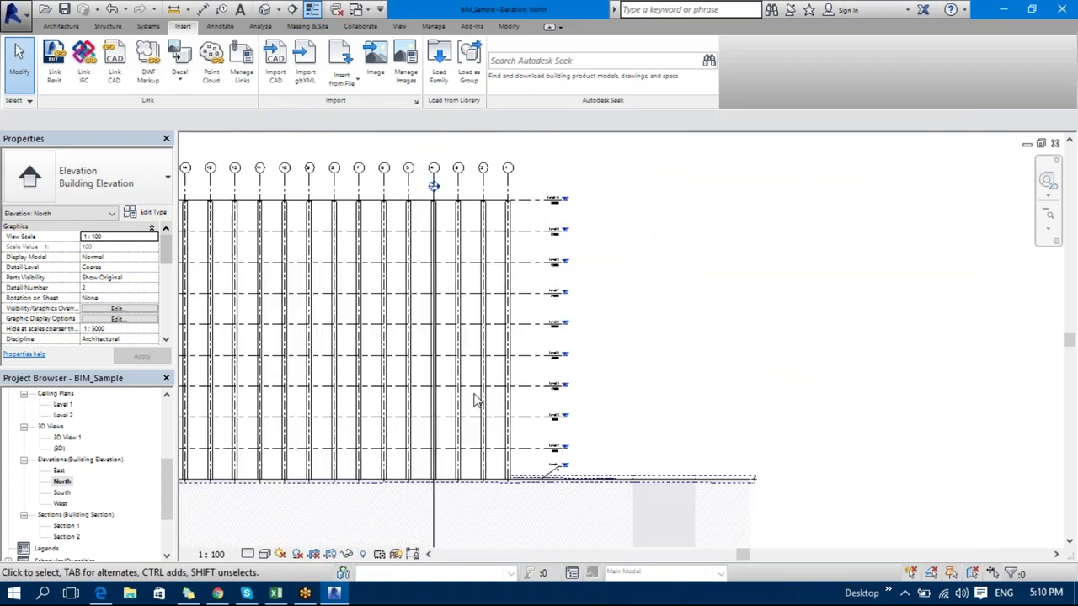
- Expand Schedules/Quantities and open the A0 - Plans sheet
{"action": "left_click_drag", "start_coordinate": [164, 492], "coordinate": [168, 515]}
{"action": "scroll", "coordinate": [168, 515], "scroll_direction": "down", "scroll_amount": 1}
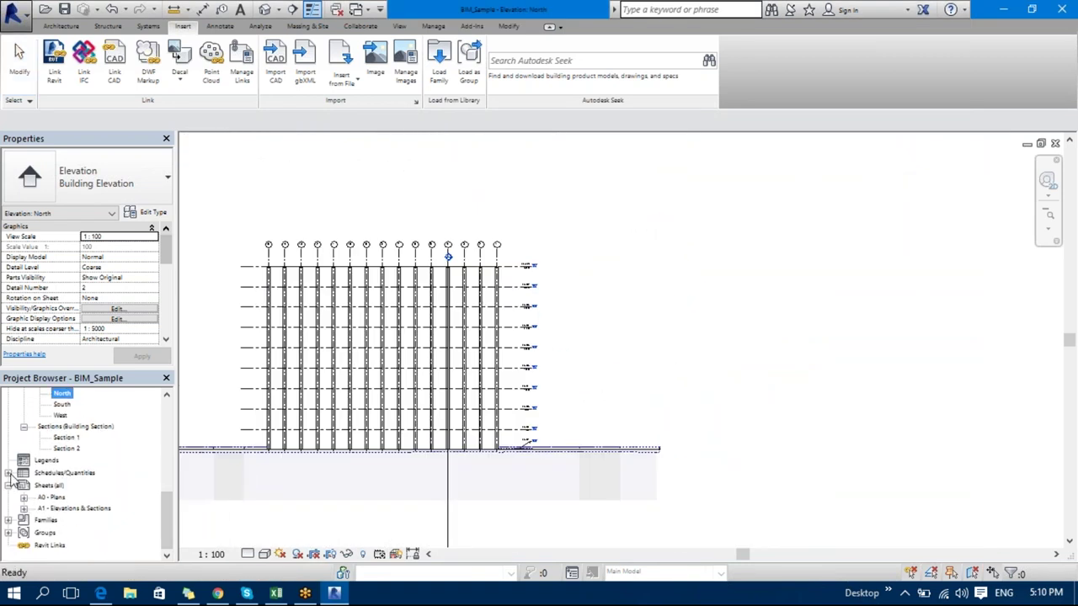
{"action": "left_click", "coordinate": [7, 473]}
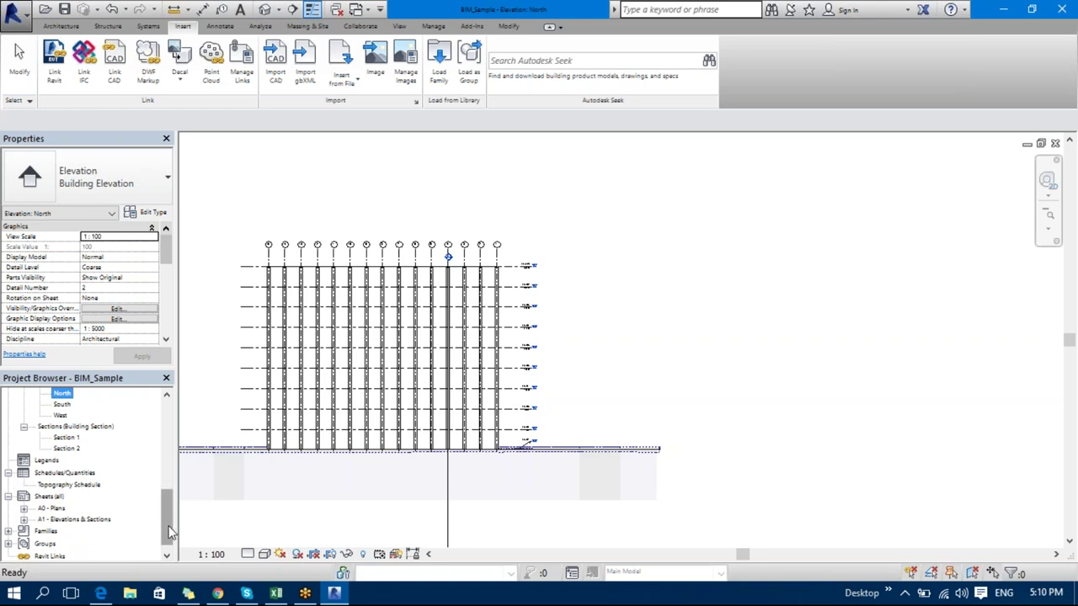
{"action": "double_click", "coordinate": [74, 519]}
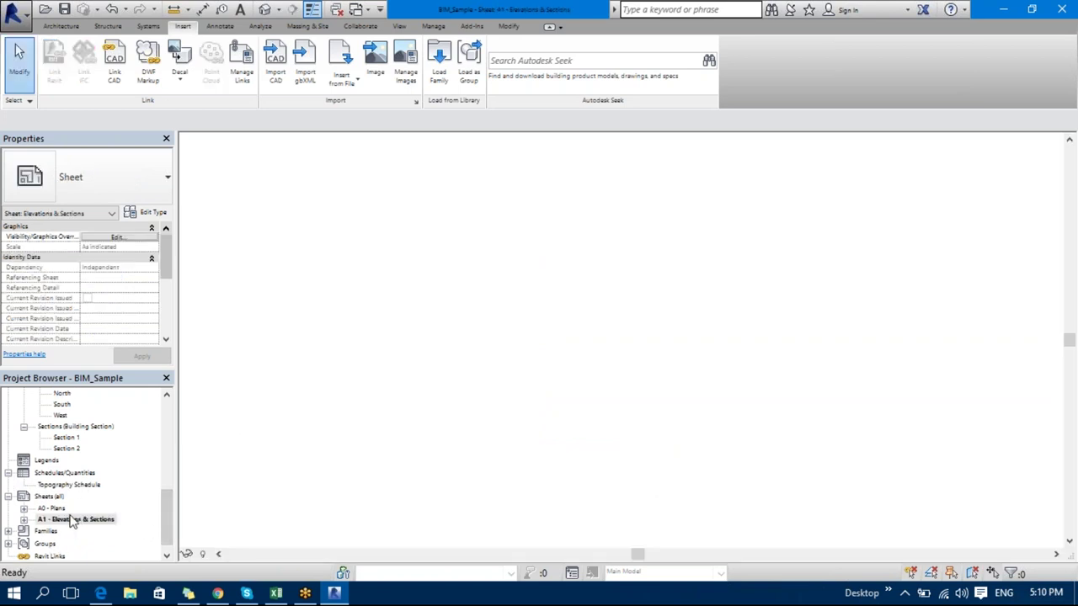
{"action": "left_click", "coordinate": [55, 510]}
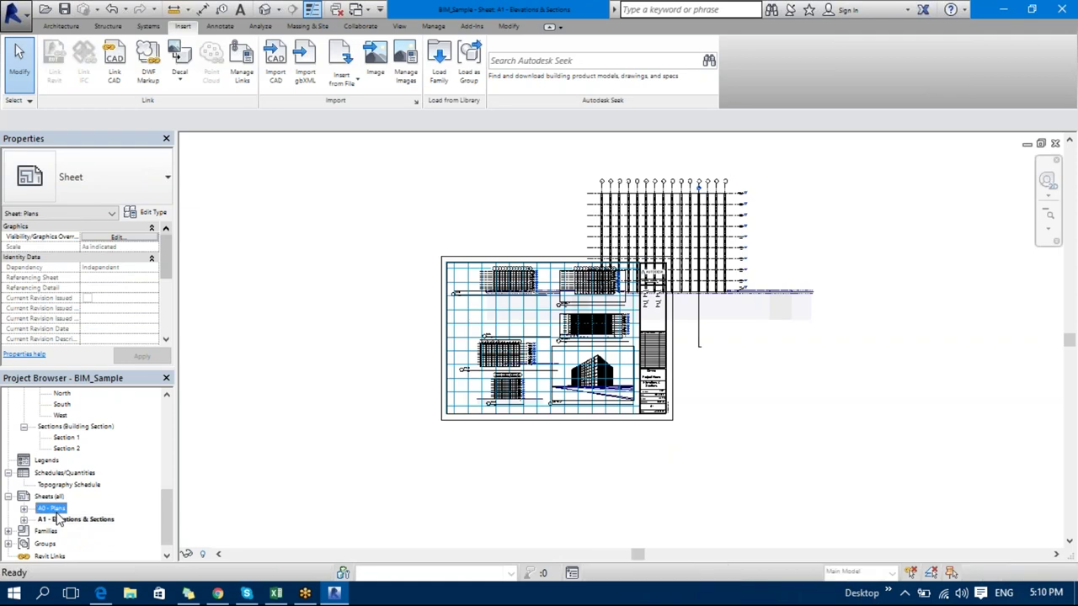
{"action": "double_click", "coordinate": [52, 510]}
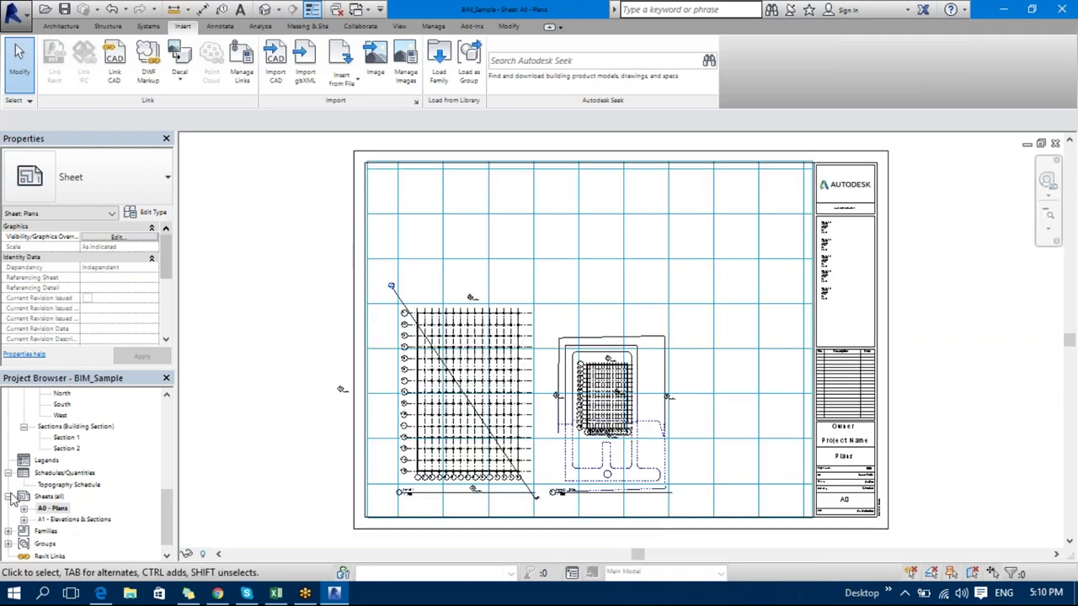
- Place the Topography Schedule at the lower right of the A0 - Plans drawing area
{"action": "left_click", "coordinate": [57, 485]}
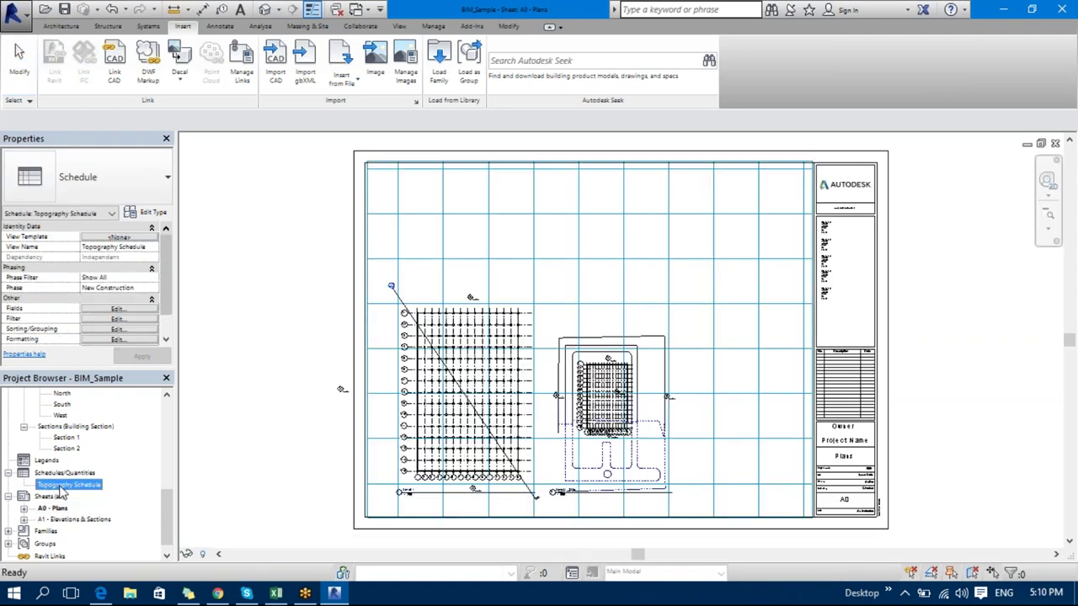
{"action": "left_click_drag", "start_coordinate": [57, 485], "coordinate": [677, 252]}
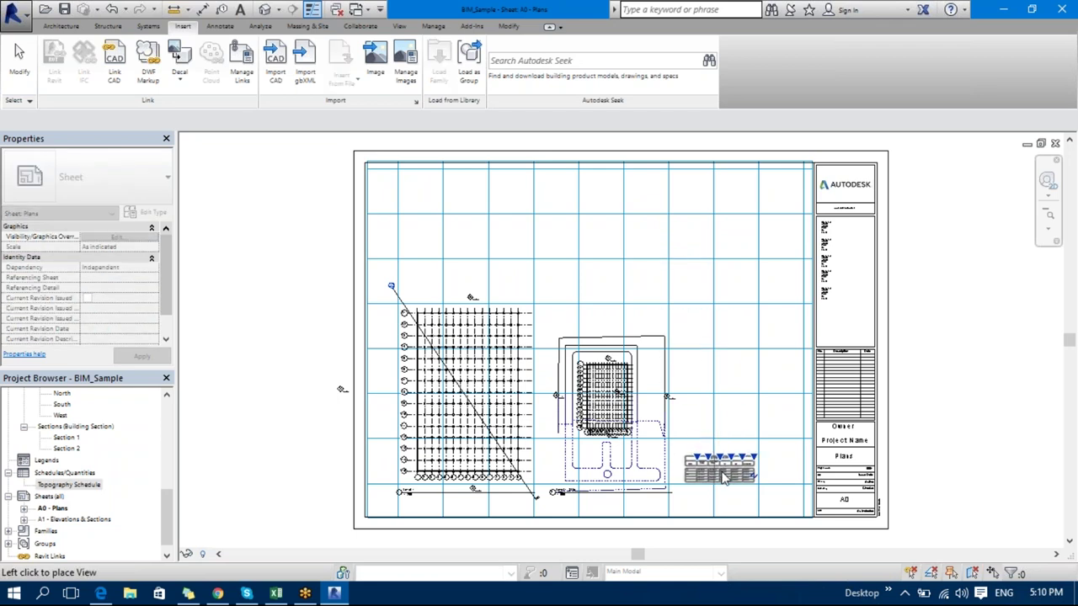
{"action": "left_click", "coordinate": [726, 478]}
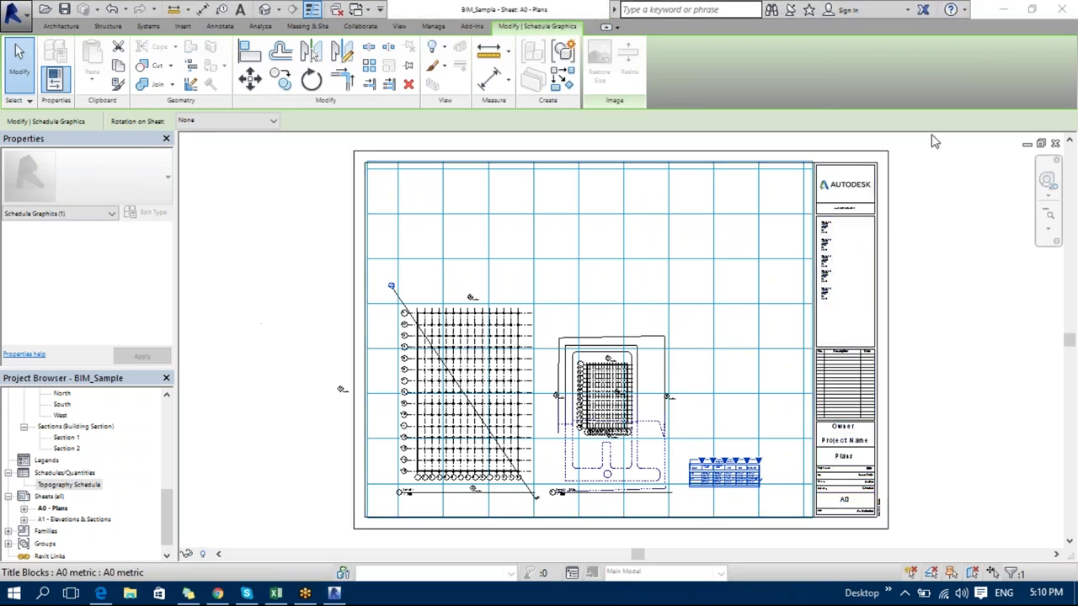
{"action": "left_click", "coordinate": [999, 73]}
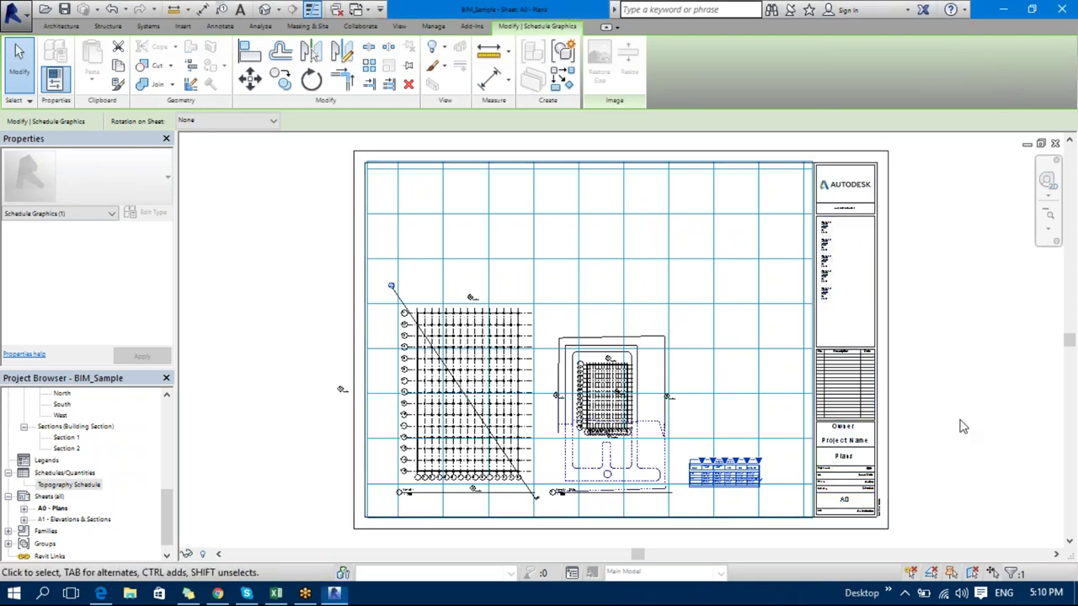
{"action": "scroll", "coordinate": [785, 368], "scroll_direction": "up", "scroll_amount": 4}
{"action": "scroll", "coordinate": [690, 378], "scroll_direction": "up", "scroll_amount": 3}
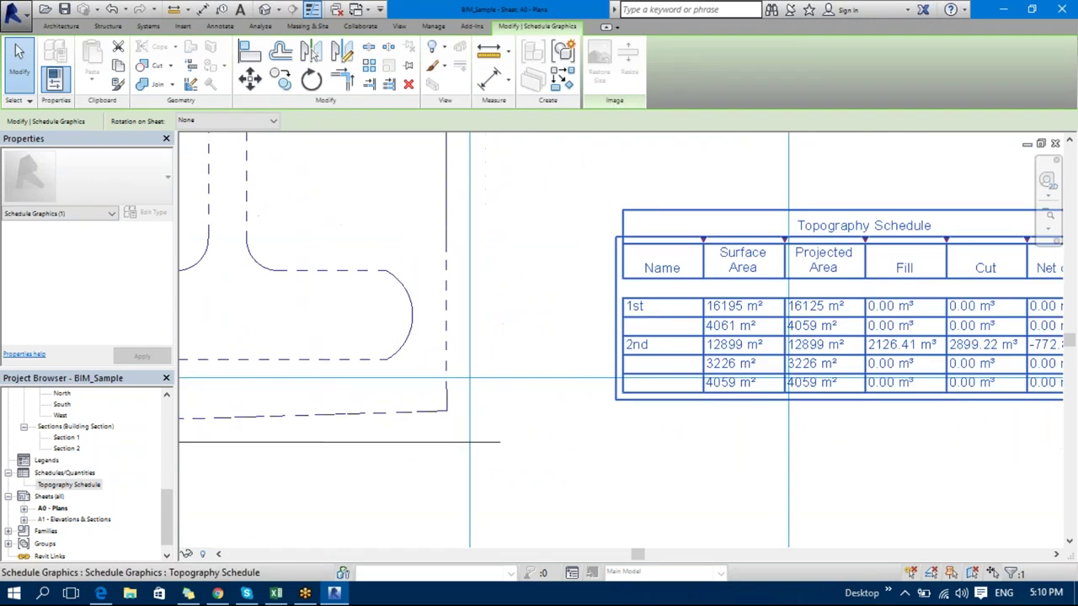
{"action": "scroll", "coordinate": [707, 495], "scroll_direction": "up", "scroll_amount": 1}
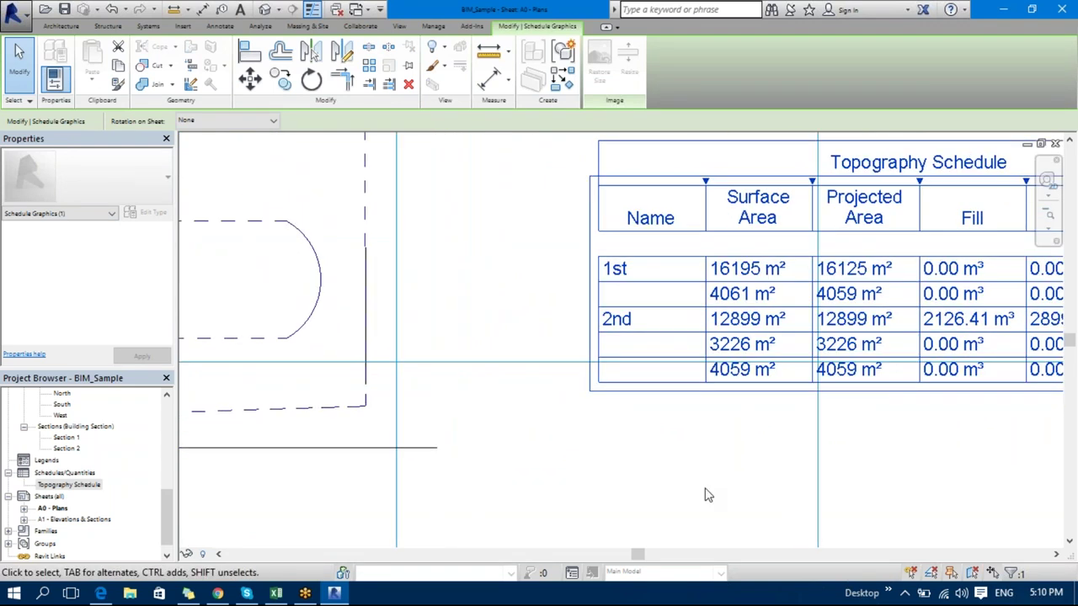
{"action": "scroll", "coordinate": [708, 495], "scroll_direction": "down", "scroll_amount": 3}
{"action": "scroll", "coordinate": [713, 497], "scroll_direction": "up", "scroll_amount": 1}
{"action": "scroll", "coordinate": [712, 506], "scroll_direction": "down", "scroll_amount": 3}
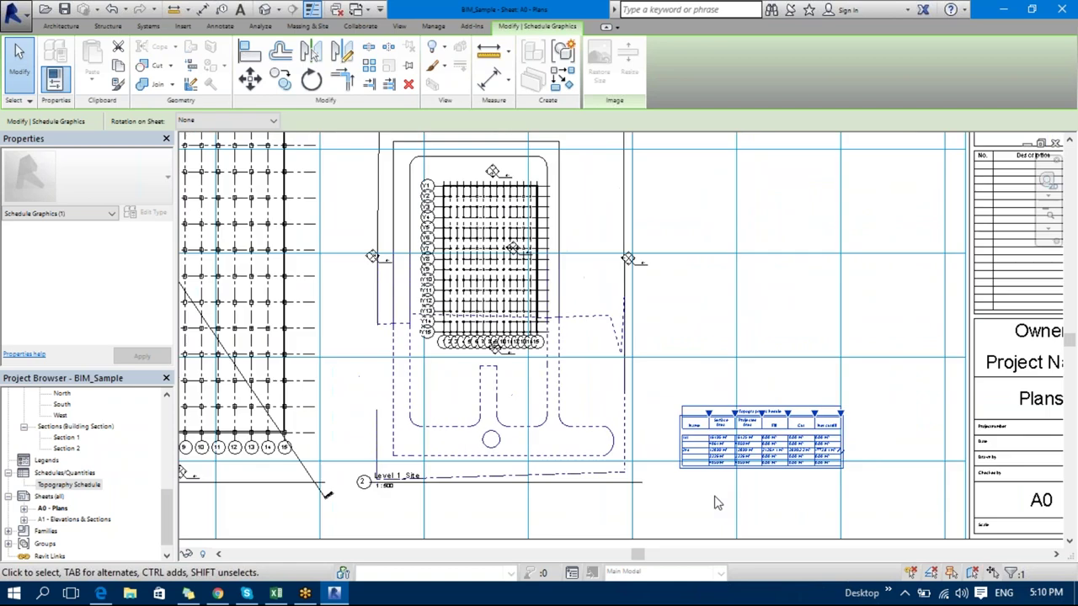
{"action": "middle_click_drag", "start_coordinate": [714, 503], "coordinate": [570, 531]}
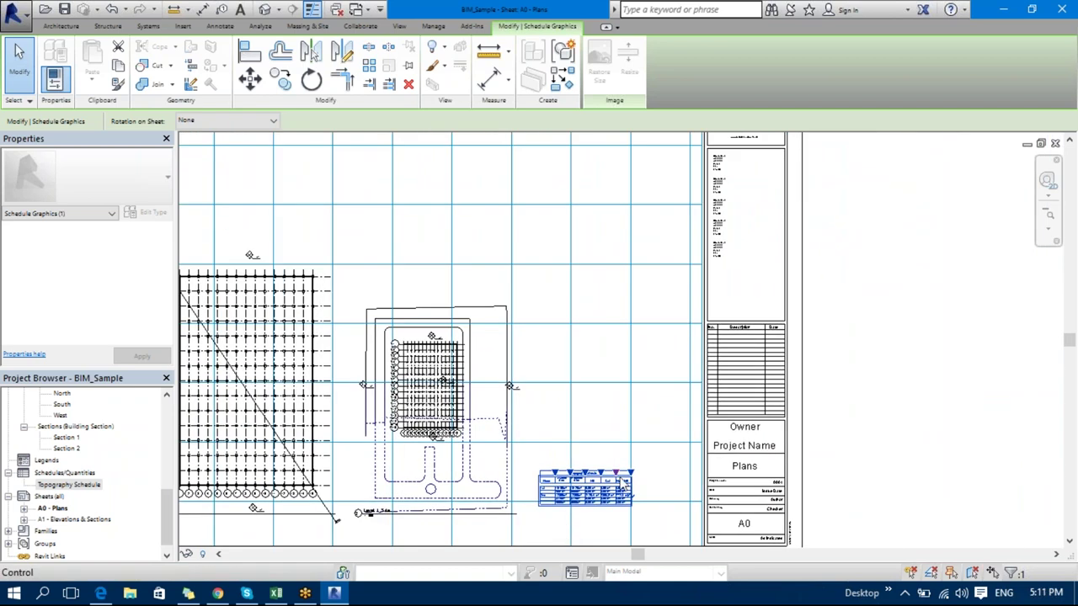
- Move the Topography Schedule up into the title block column
{"action": "left_click", "coordinate": [660, 494]}
{"action": "left_click", "coordinate": [617, 488]}
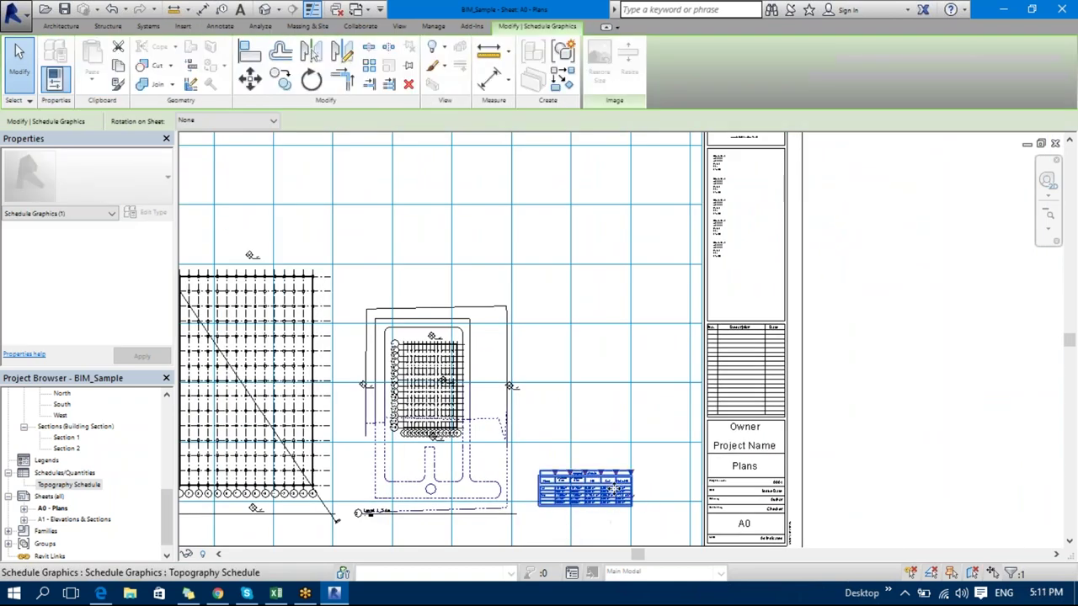
{"action": "left_click_drag", "start_coordinate": [619, 487], "coordinate": [789, 286]}
- Widen the Fill column, split the Topography Schedule, and move it below the title block
{"action": "scroll", "coordinate": [789, 287], "scroll_direction": "up", "scroll_amount": 5}
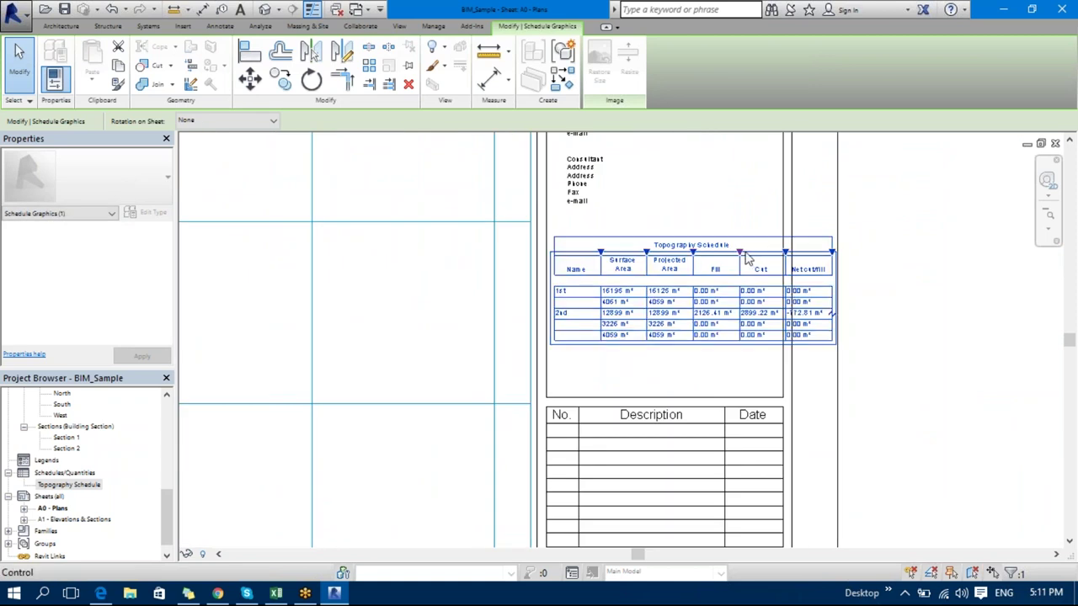
{"action": "left_click_drag", "start_coordinate": [744, 255], "coordinate": [755, 253]}
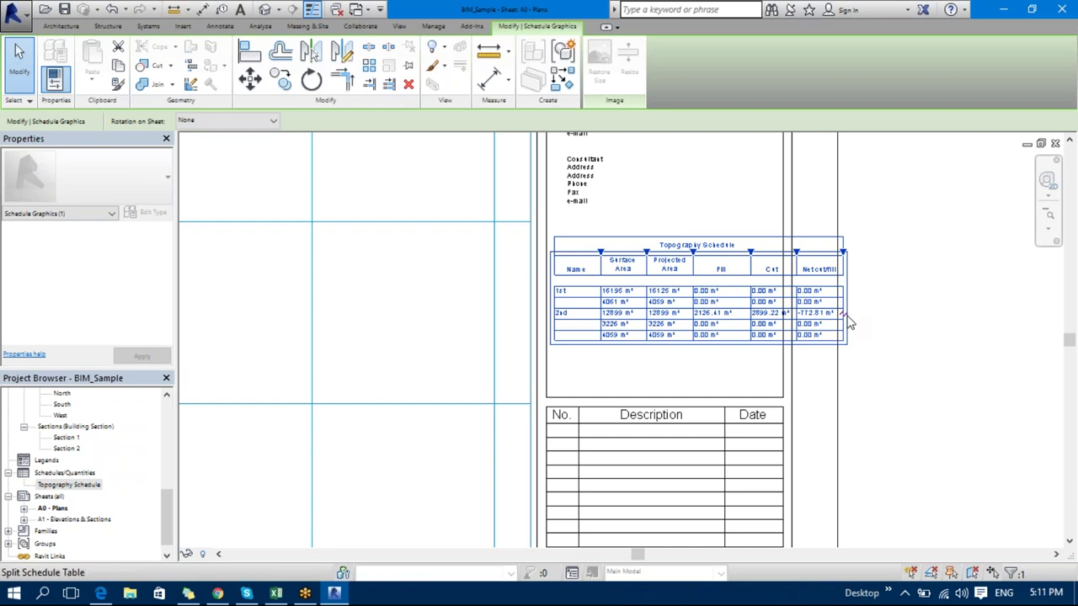
{"action": "left_click", "coordinate": [844, 318]}
{"action": "middle_click_drag", "start_coordinate": [820, 315], "coordinate": [755, 368]}
{"action": "mouse_move", "coordinate": [638, 379]}
{"action": "left_mouse_down"}
{"action": "mouse_move", "coordinate": [630, 432]}
{"action": "mouse_move", "coordinate": [642, 379]}
{"action": "left_mouse_up"}
{"action": "scroll", "coordinate": [673, 370], "scroll_direction": "down", "scroll_amount": 4}
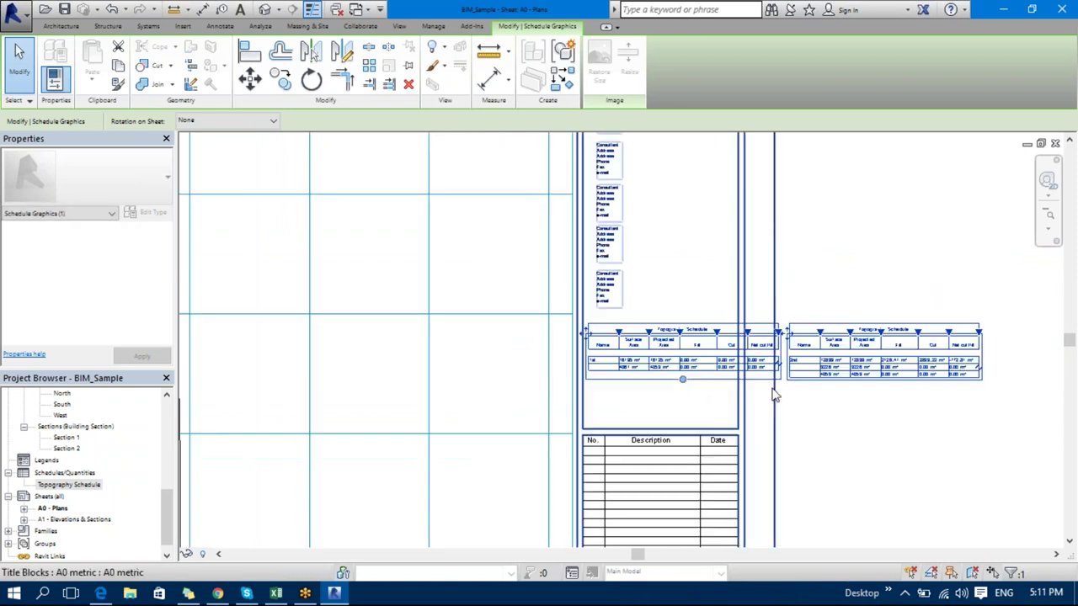
{"action": "left_click_drag", "start_coordinate": [729, 353], "coordinate": [517, 474]}
{"action": "scroll", "coordinate": [482, 443], "scroll_direction": "up", "scroll_amount": 2}
{"action": "left_click", "coordinate": [575, 436]}
- Drag the second table back onto the first to rejoin the schedule and reposition it
{"action": "scroll", "coordinate": [571, 430], "scroll_direction": "down", "scroll_amount": 3}
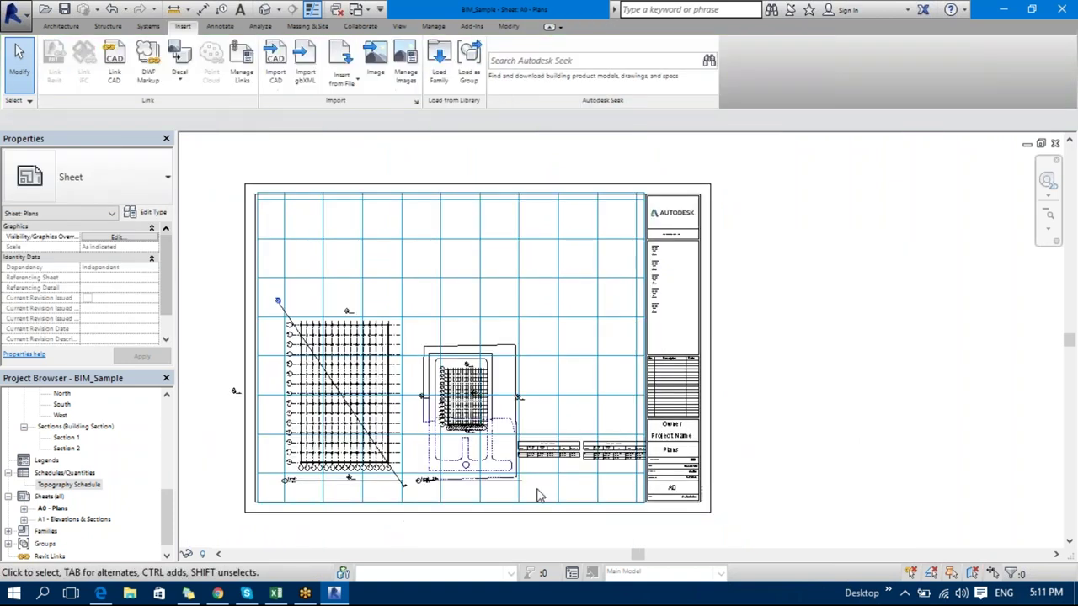
{"action": "scroll", "coordinate": [553, 477], "scroll_direction": "up", "scroll_amount": 5}
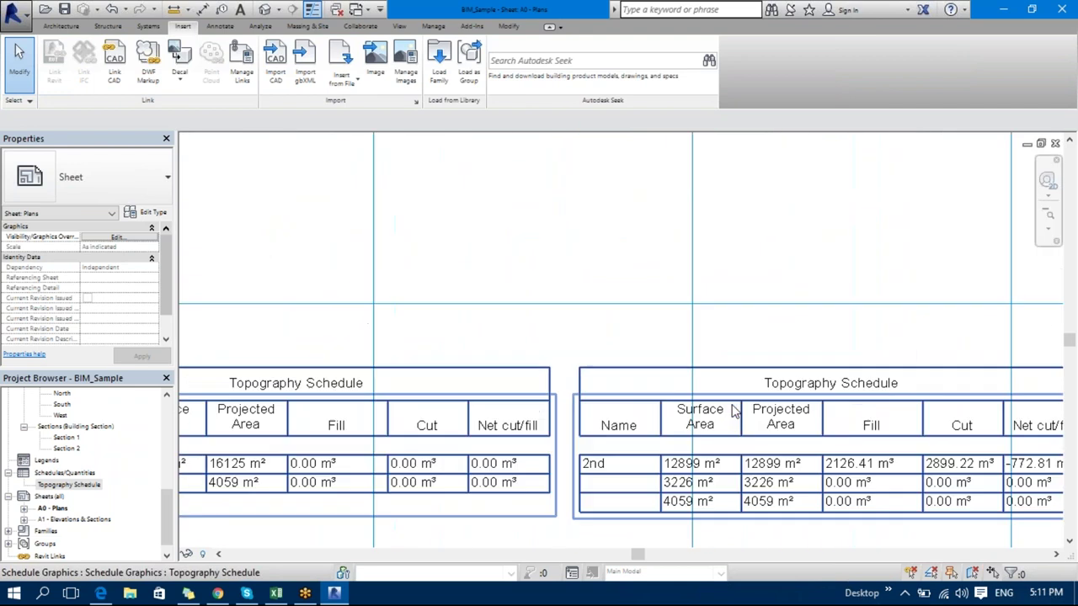
{"action": "left_click", "coordinate": [572, 394]}
{"action": "scroll", "coordinate": [838, 491], "scroll_direction": "down", "scroll_amount": 3}
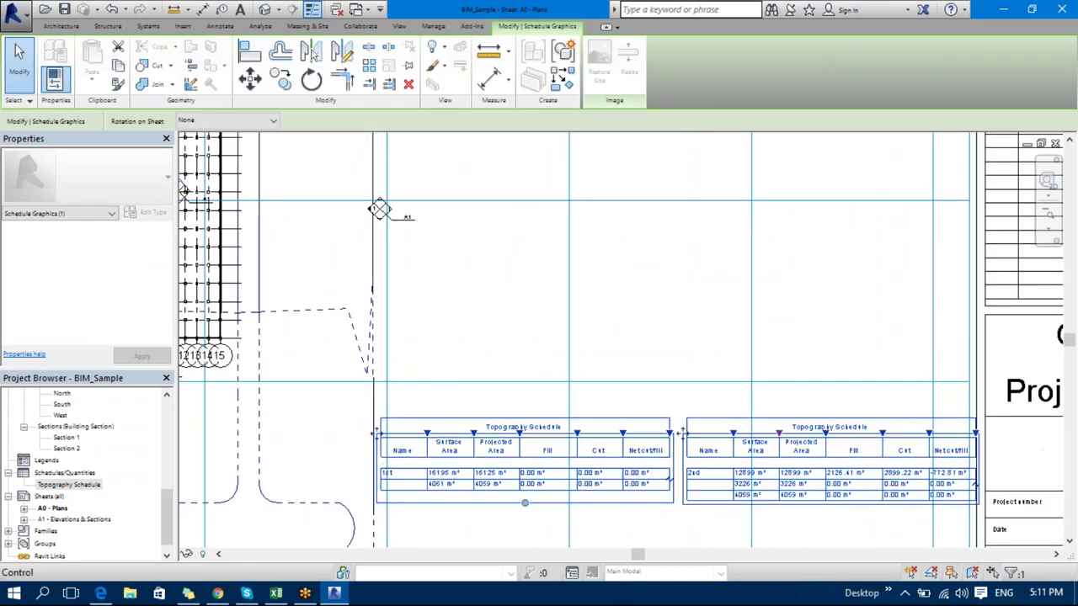
{"action": "scroll", "coordinate": [677, 447], "scroll_direction": "up", "scroll_amount": 4}
{"action": "left_click_drag", "start_coordinate": [683, 428], "coordinate": [415, 405]}
{"action": "scroll", "coordinate": [645, 413], "scroll_direction": "down", "scroll_amount": 4}
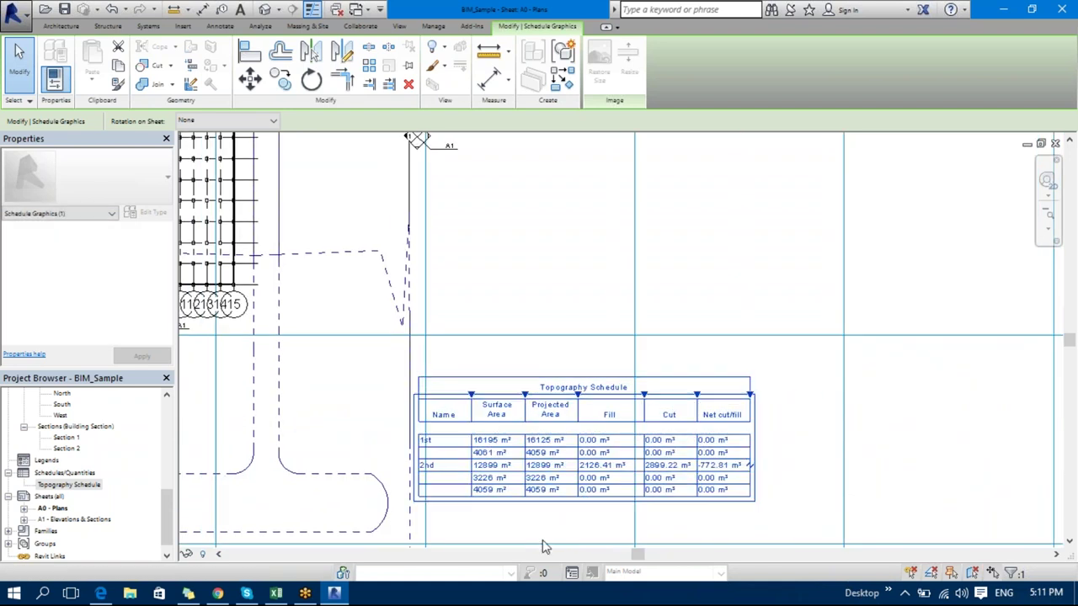
{"action": "left_click_drag", "start_coordinate": [483, 385], "coordinate": [503, 415]}
{"action": "middle_click_drag", "start_coordinate": [522, 382], "coordinate": [549, 300]}
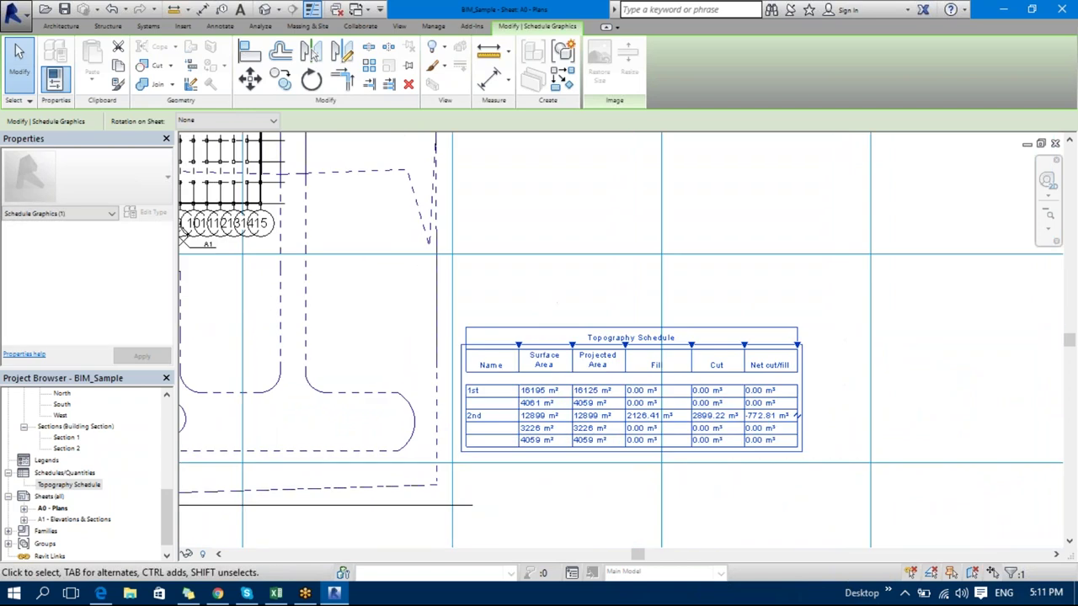
{"action": "left_click", "coordinate": [550, 300]}
{"action": "left_click", "coordinate": [273, 593]}
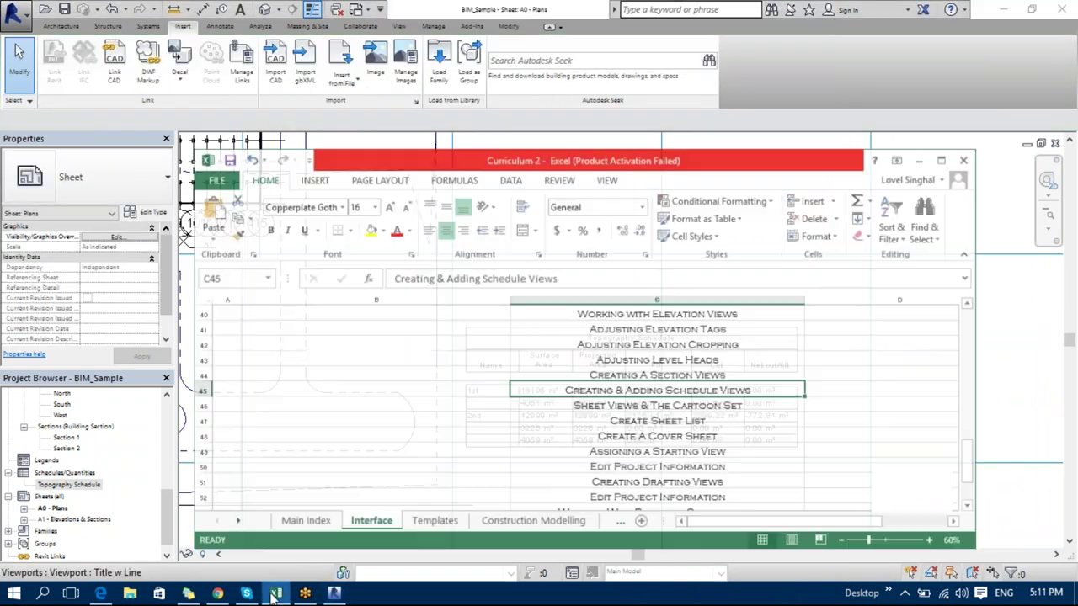
- Move down column C to the 'Create Sheet List' topic in C47, then minimise Excel
{"action": "left_click", "coordinate": [568, 399]}
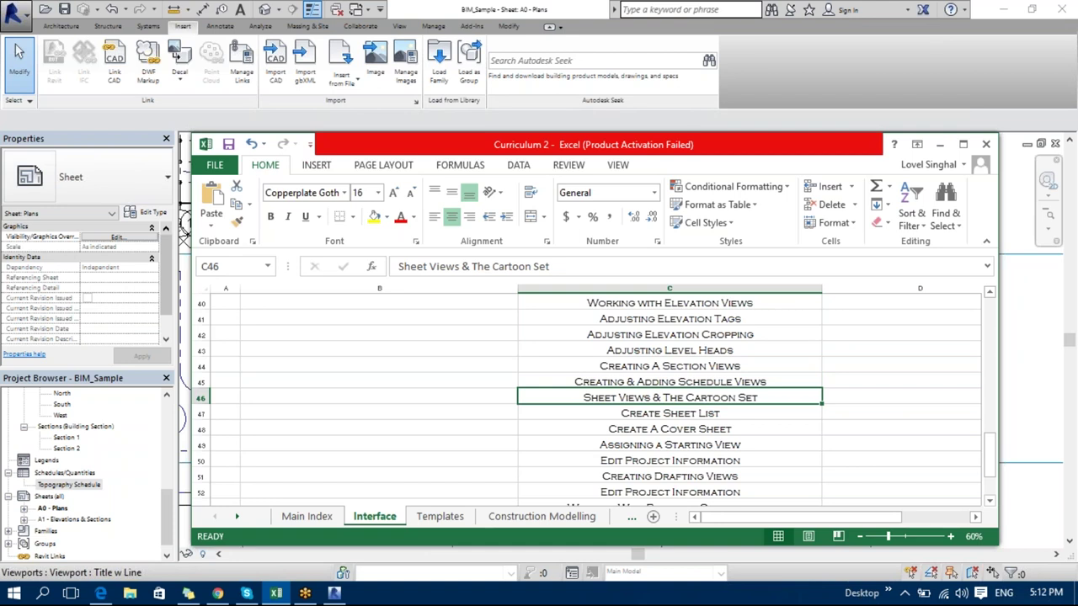
{"action": "left_click", "coordinate": [526, 426]}
{"action": "left_click", "coordinate": [536, 412]}
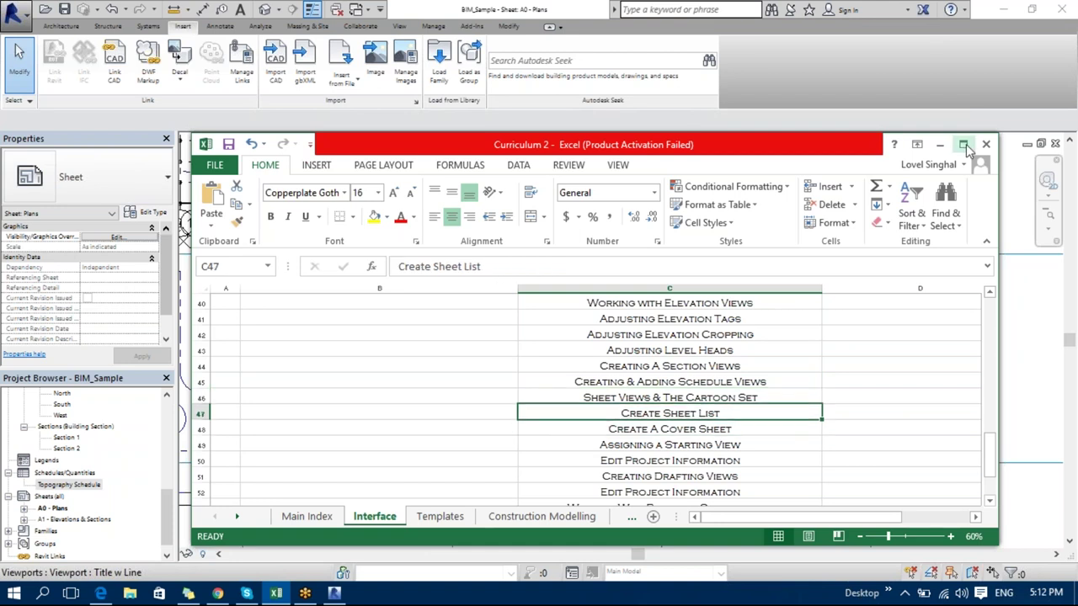
{"action": "left_click", "coordinate": [941, 145]}
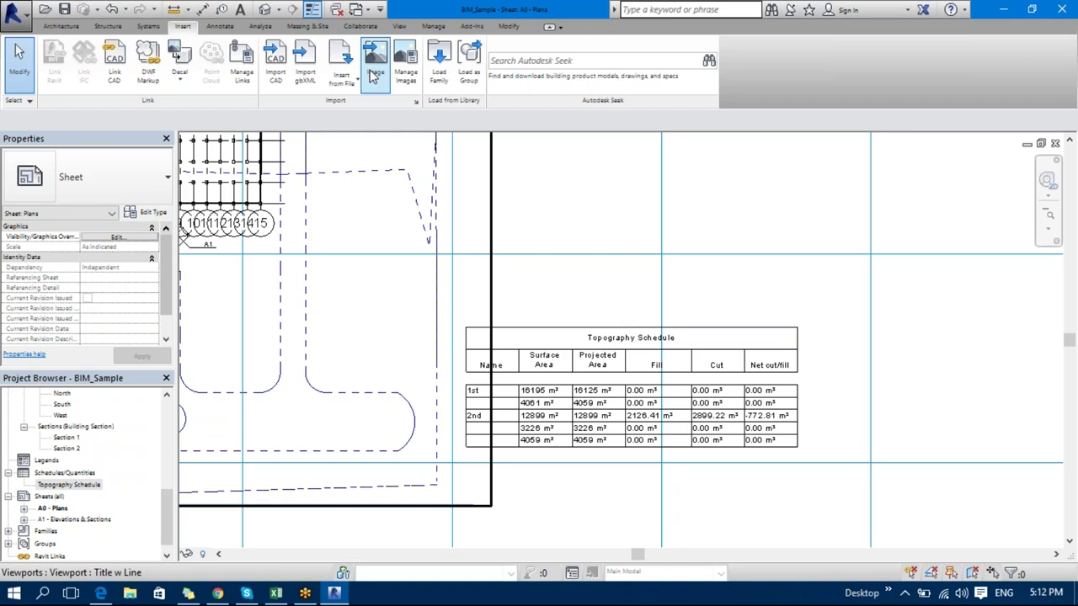
- Start a new Sheet List schedule from the View schedule types
{"action": "left_click", "coordinate": [401, 27]}
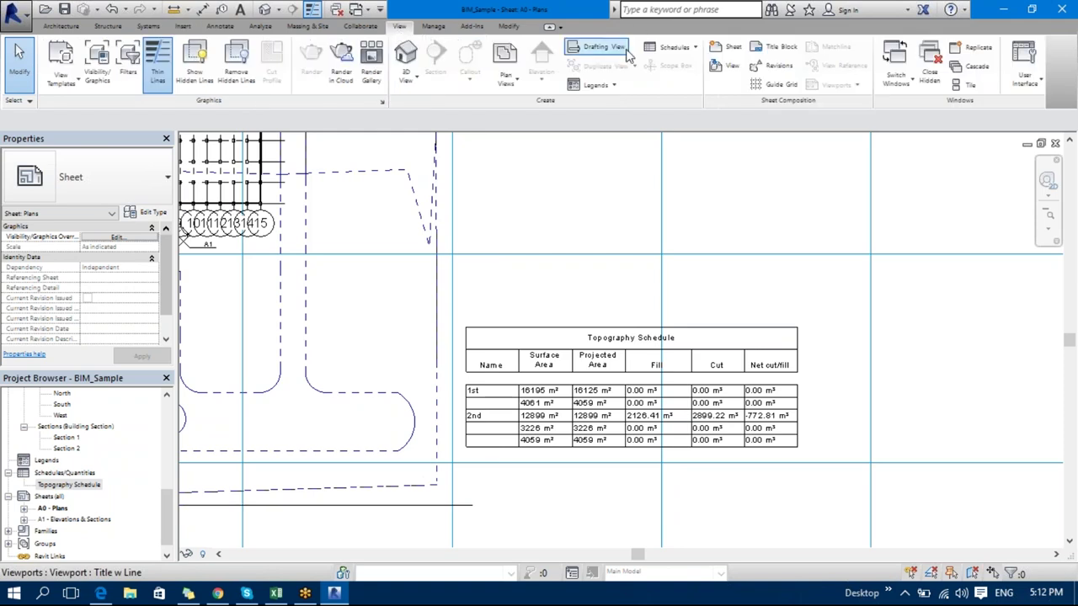
{"action": "left_click", "coordinate": [695, 51]}
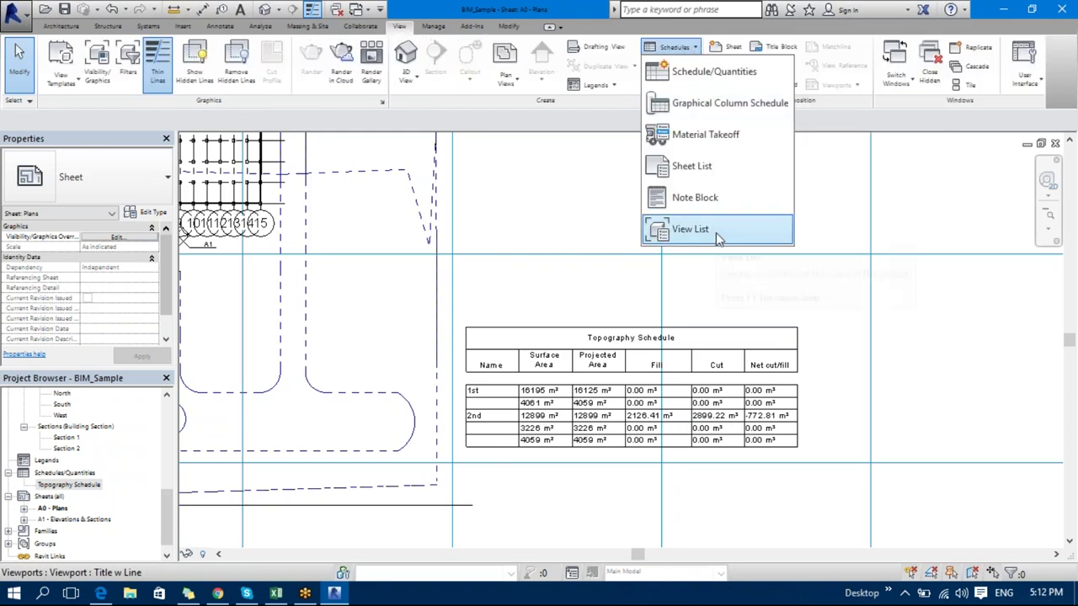
{"action": "left_click", "coordinate": [712, 165]}
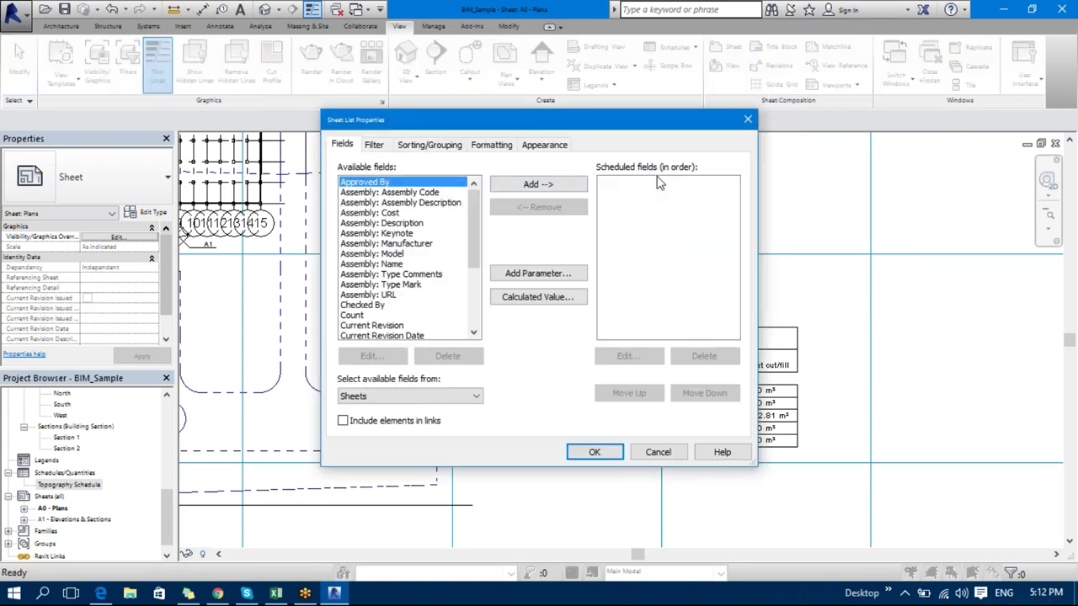
{"action": "left_click_drag", "start_coordinate": [458, 122], "coordinate": [488, 125]}
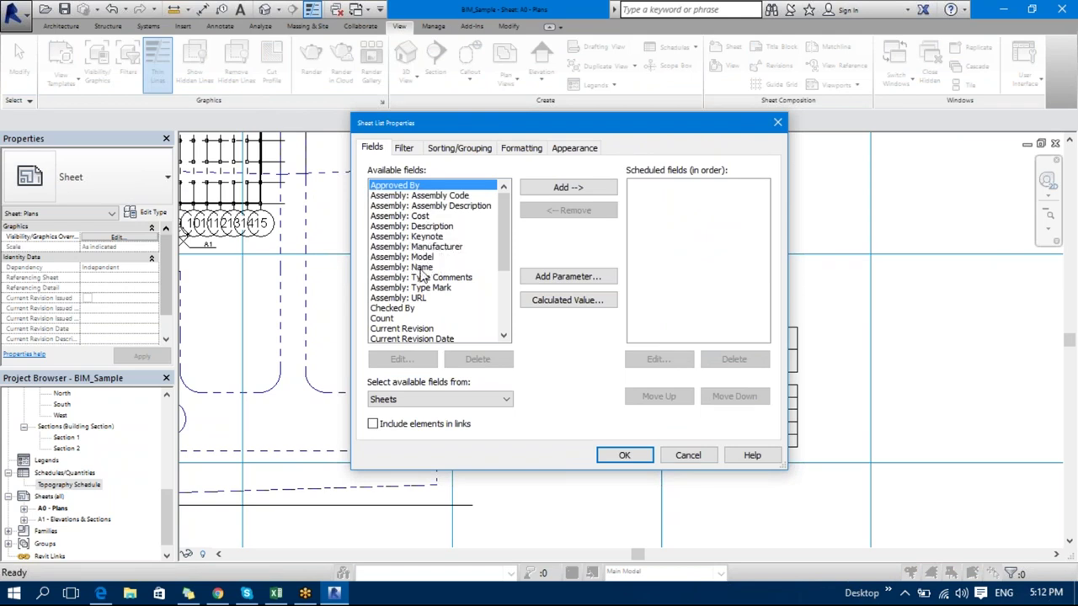
- Add Assembly: Name to the scheduled fields
{"action": "left_click", "coordinate": [419, 267]}
{"action": "left_click", "coordinate": [558, 192]}
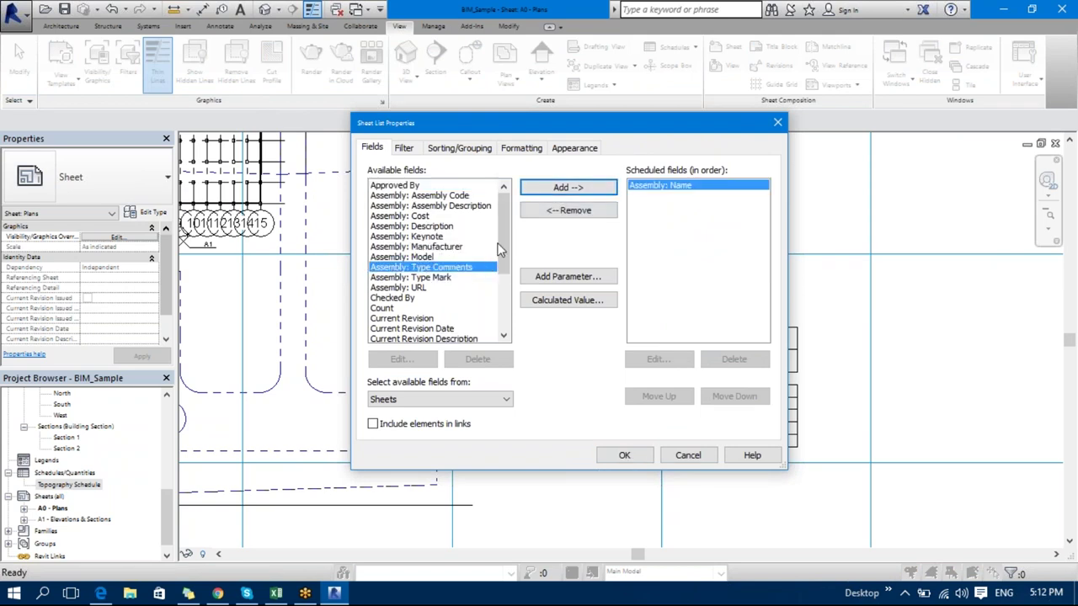
{"action": "left_click_drag", "start_coordinate": [504, 248], "coordinate": [502, 287]}
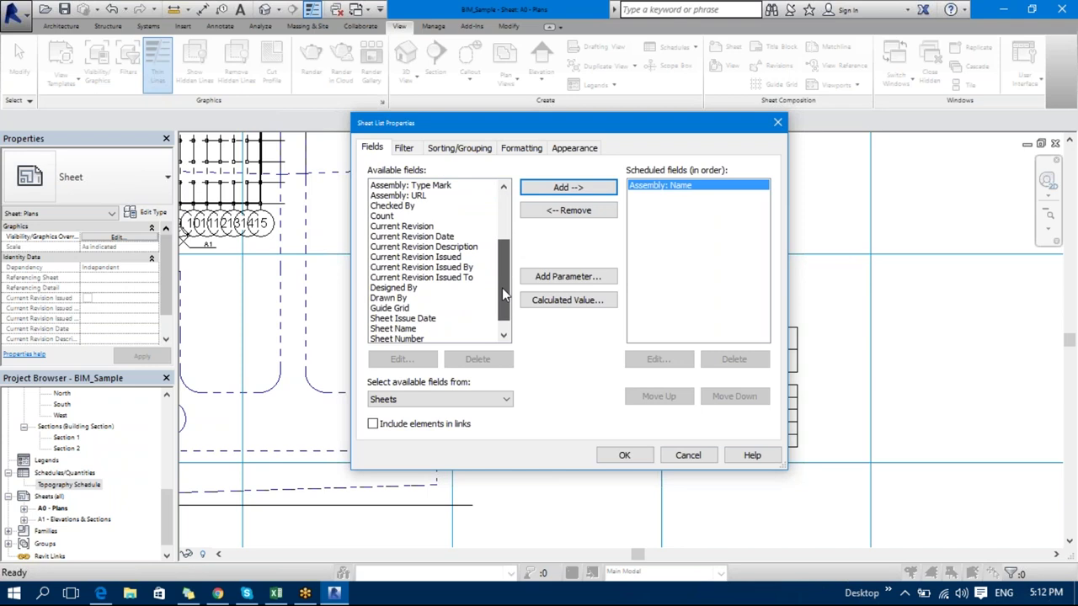
{"action": "left_click", "coordinate": [409, 299]}
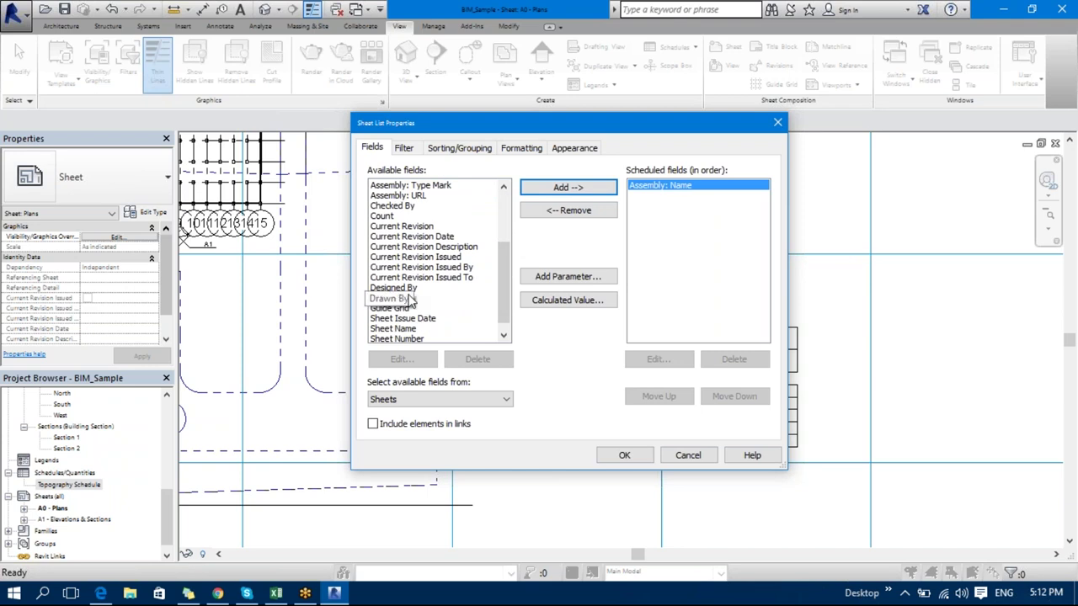
{"action": "mouse_move", "coordinate": [410, 301]}
{"action": "left_mouse_down"}
{"action": "mouse_move", "coordinate": [500, 264]}
{"action": "mouse_move", "coordinate": [503, 298]}
{"action": "left_mouse_up"}
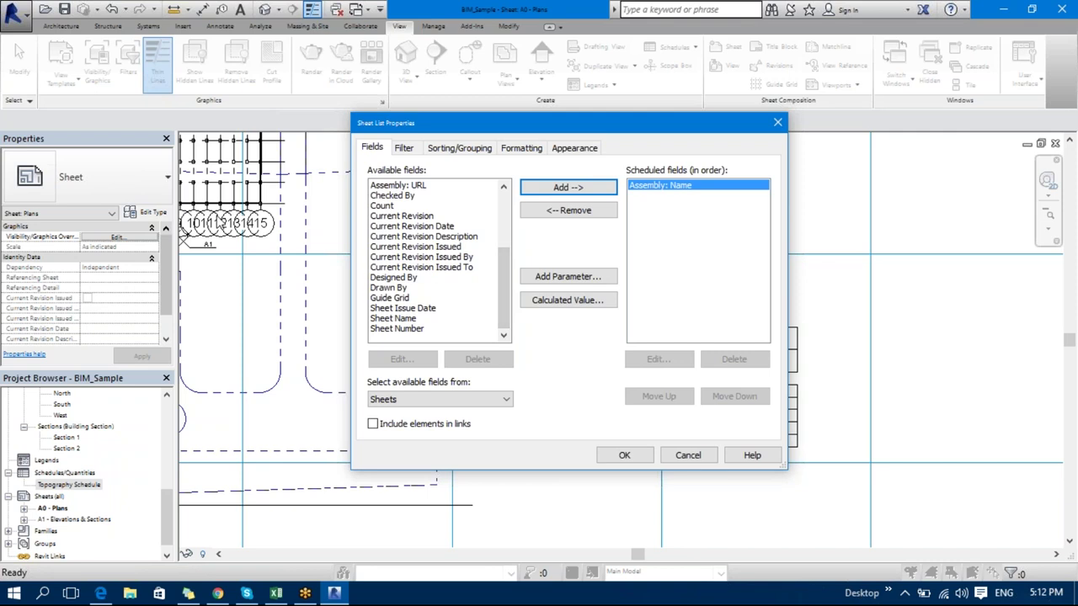
- Add Sheet Name, Sheet Number and Guide Grid fields, then confirm the Sheet List
{"action": "left_click", "coordinate": [393, 319]}
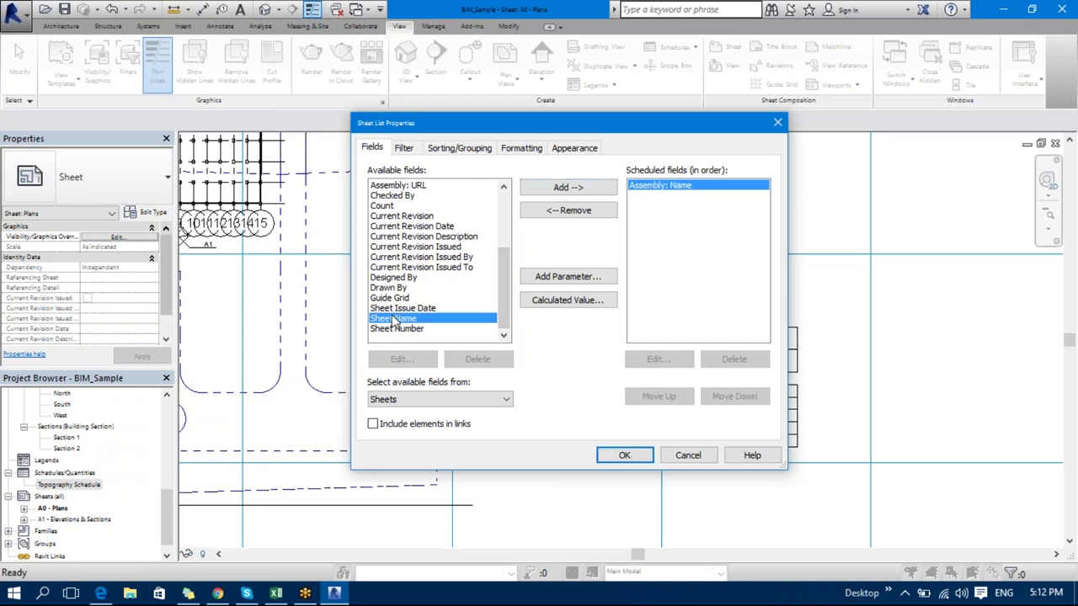
{"action": "left_click", "coordinate": [571, 190]}
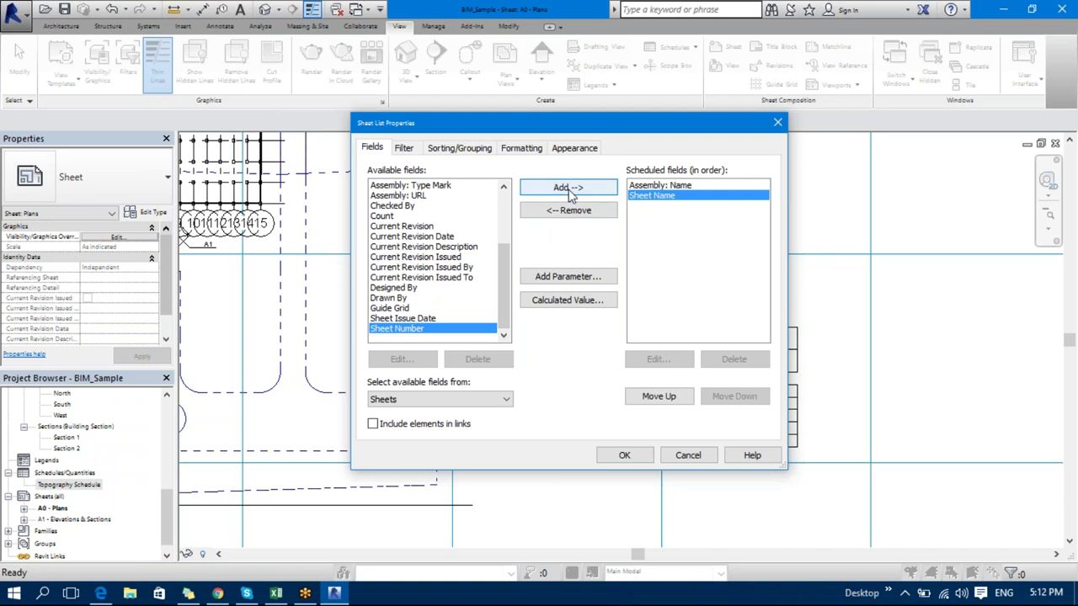
{"action": "left_click", "coordinate": [571, 190]}
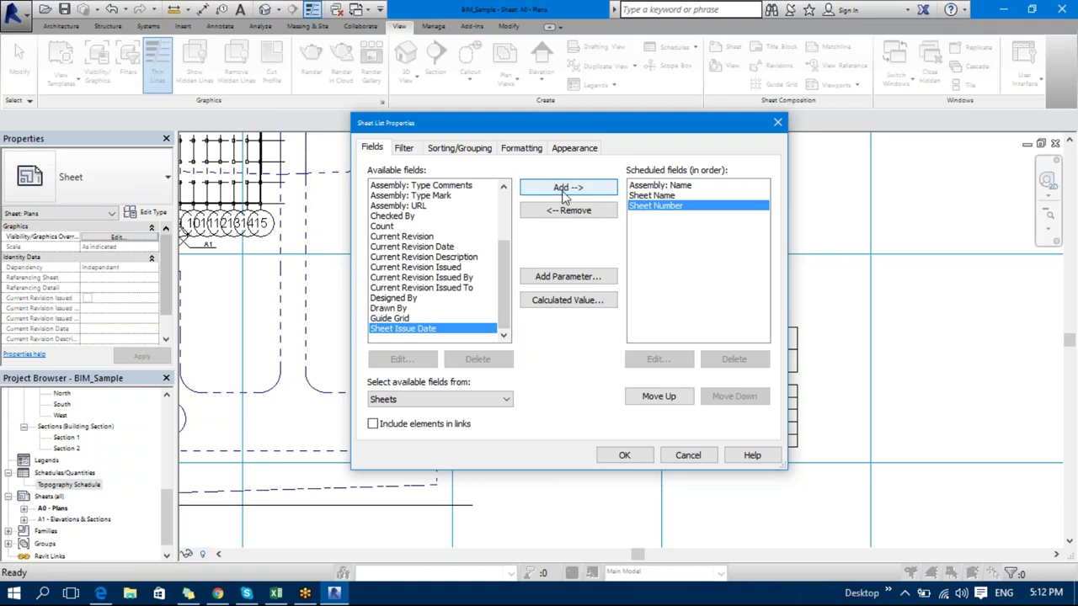
{"action": "left_click", "coordinate": [395, 318]}
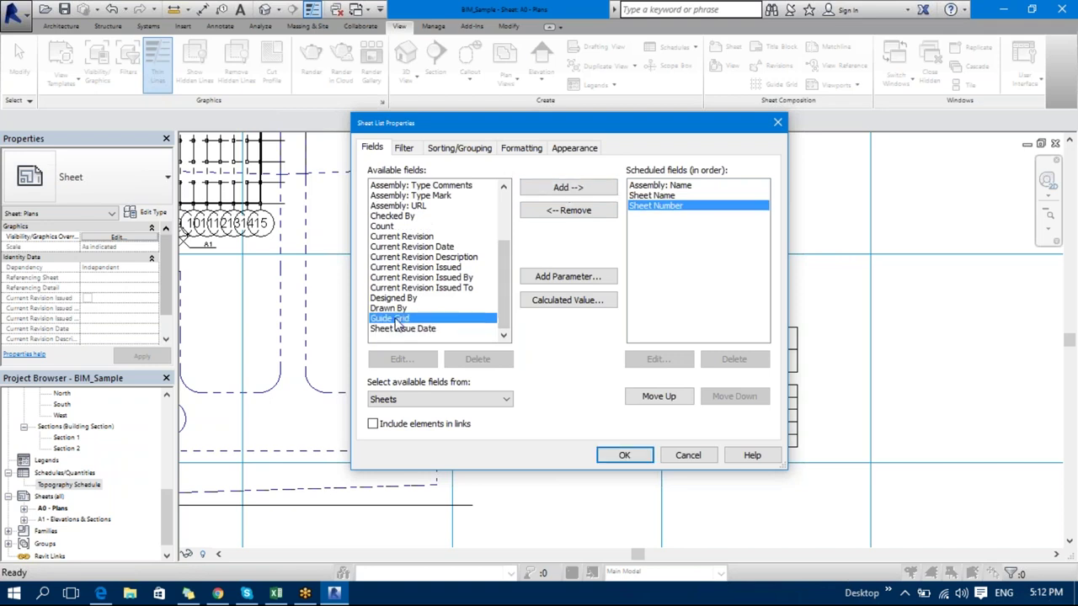
{"action": "left_click", "coordinate": [568, 191]}
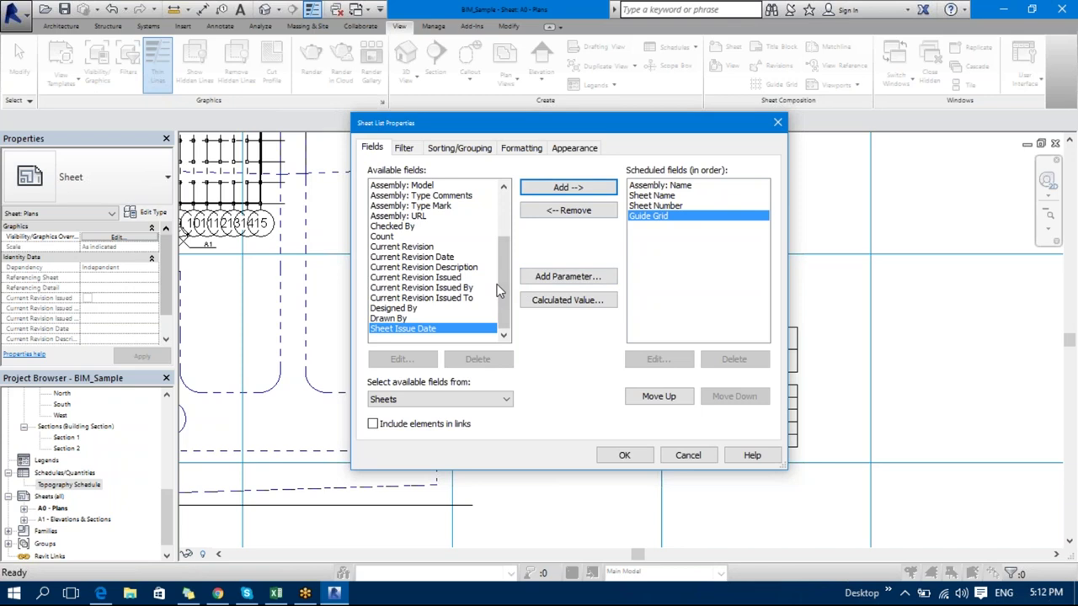
{"action": "left_click", "coordinate": [389, 318]}
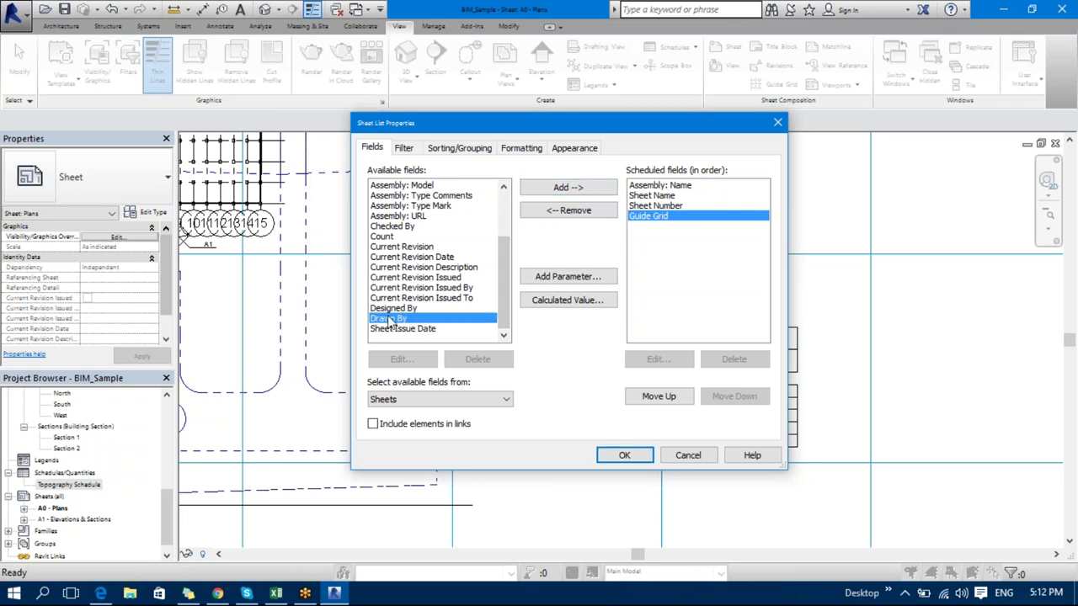
{"action": "scroll", "coordinate": [499, 253], "scroll_direction": "up", "scroll_amount": 3}
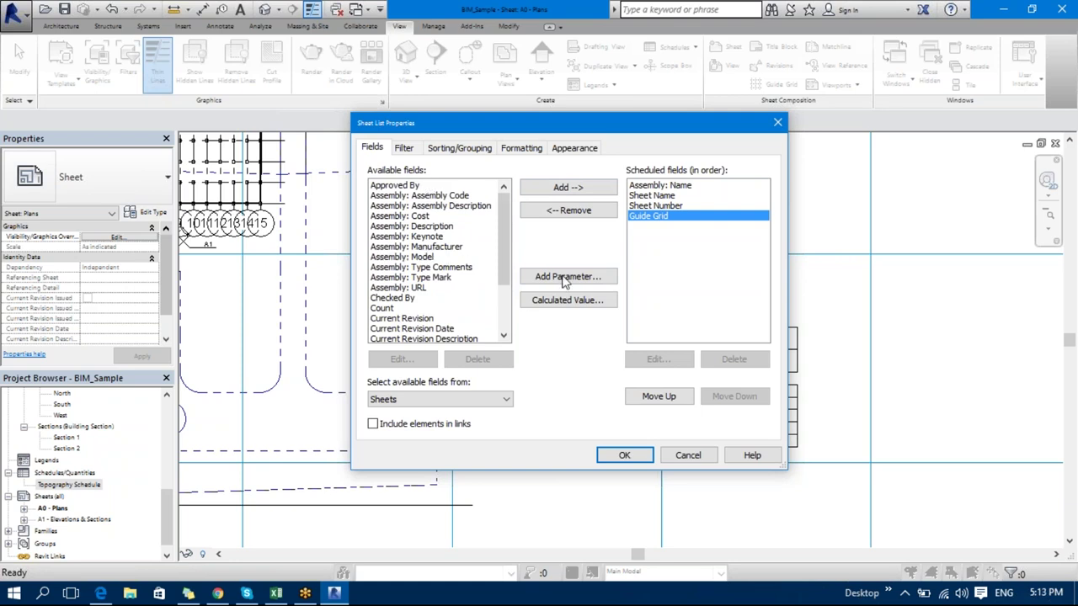
{"action": "left_click", "coordinate": [623, 456]}
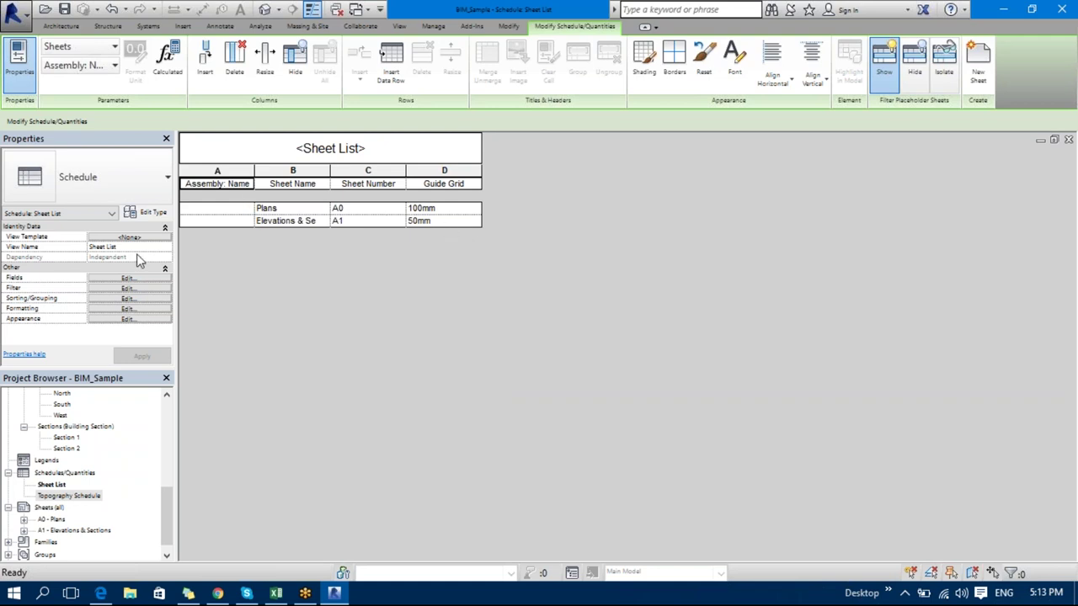
- Add a Sheet Issue Date column to the Sheet List schedule, showing 05/03/17 for both sheets
{"action": "left_click", "coordinate": [123, 277]}
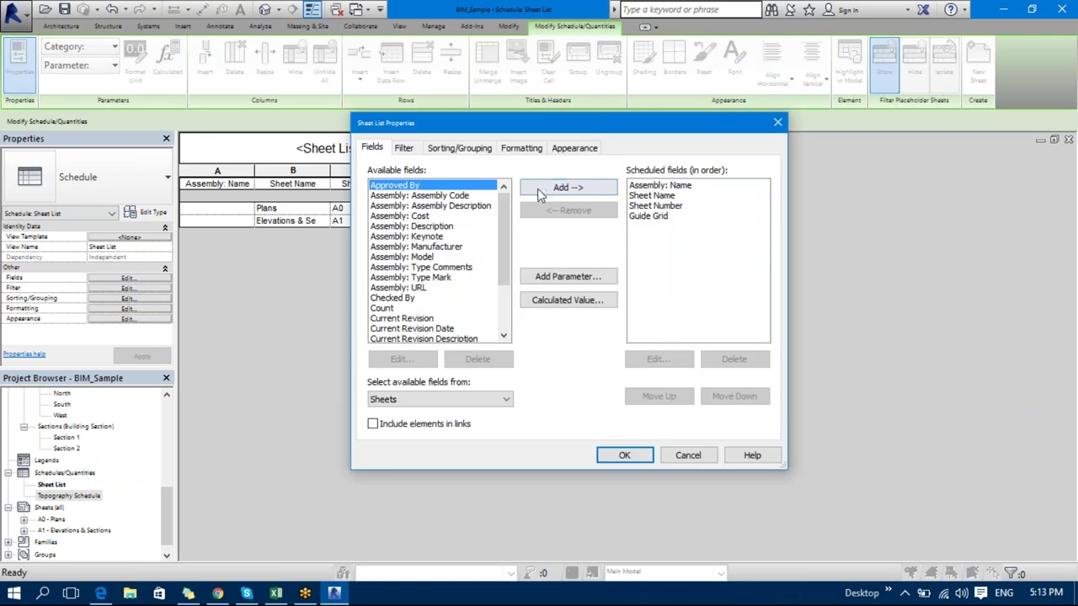
{"action": "scroll", "coordinate": [506, 221], "scroll_direction": "down", "scroll_amount": 1}
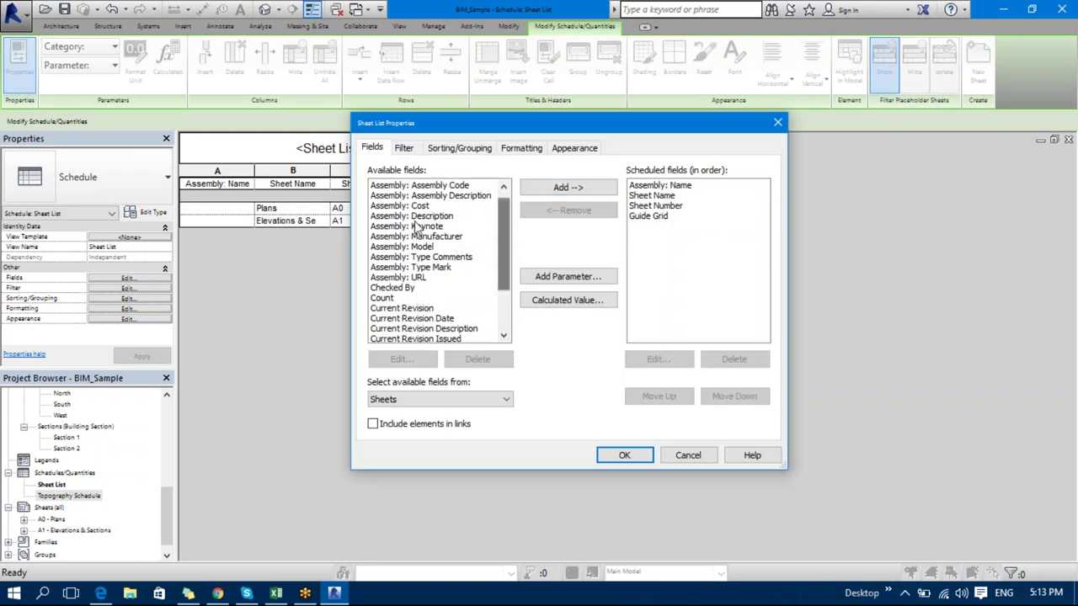
{"action": "left_click", "coordinate": [444, 218]}
{"action": "left_click_drag", "start_coordinate": [444, 219], "coordinate": [438, 283]}
{"action": "left_click_drag", "start_coordinate": [501, 241], "coordinate": [507, 263]}
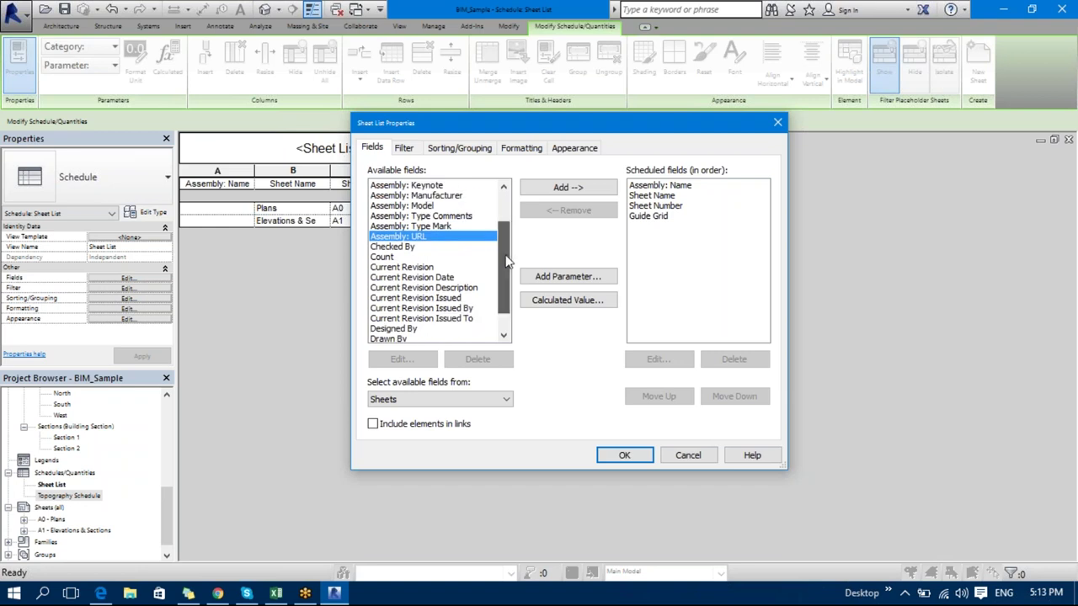
{"action": "left_click", "coordinate": [413, 249]}
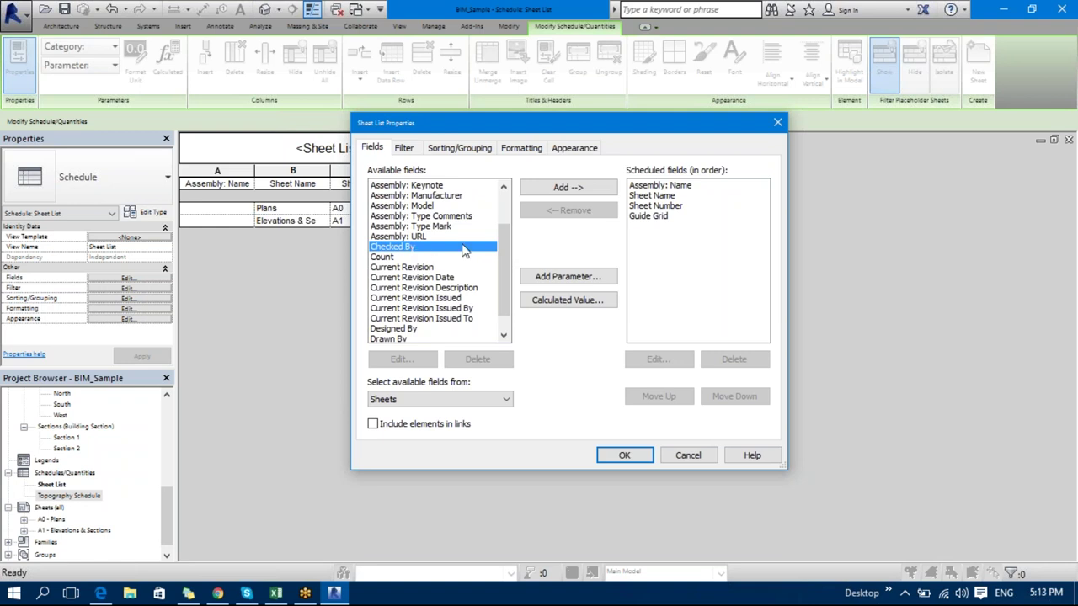
{"action": "scroll", "coordinate": [505, 290], "scroll_direction": "down", "scroll_amount": 1}
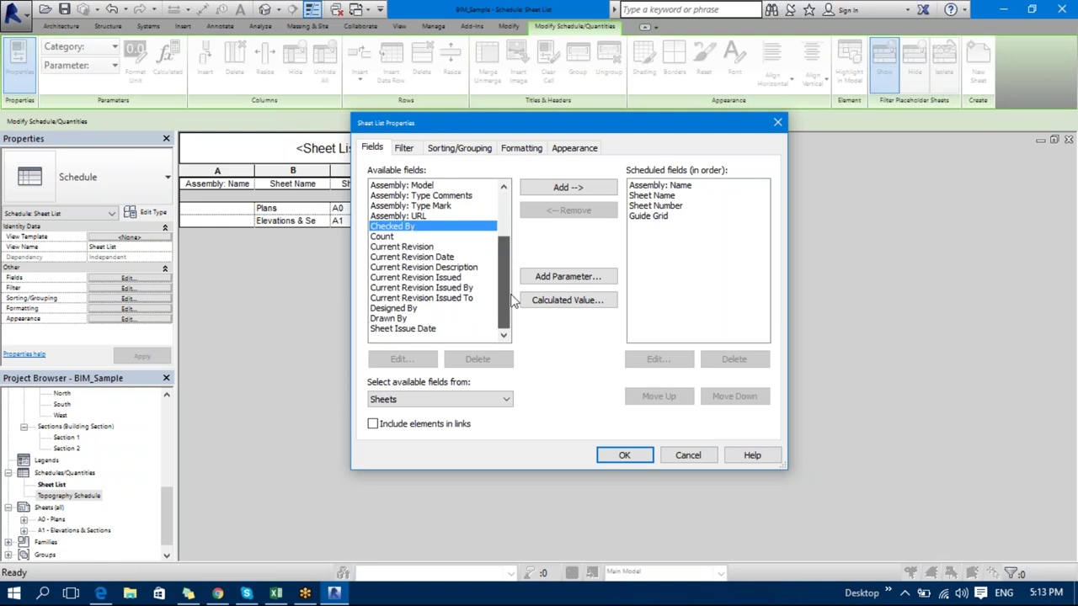
{"action": "left_click", "coordinate": [401, 330]}
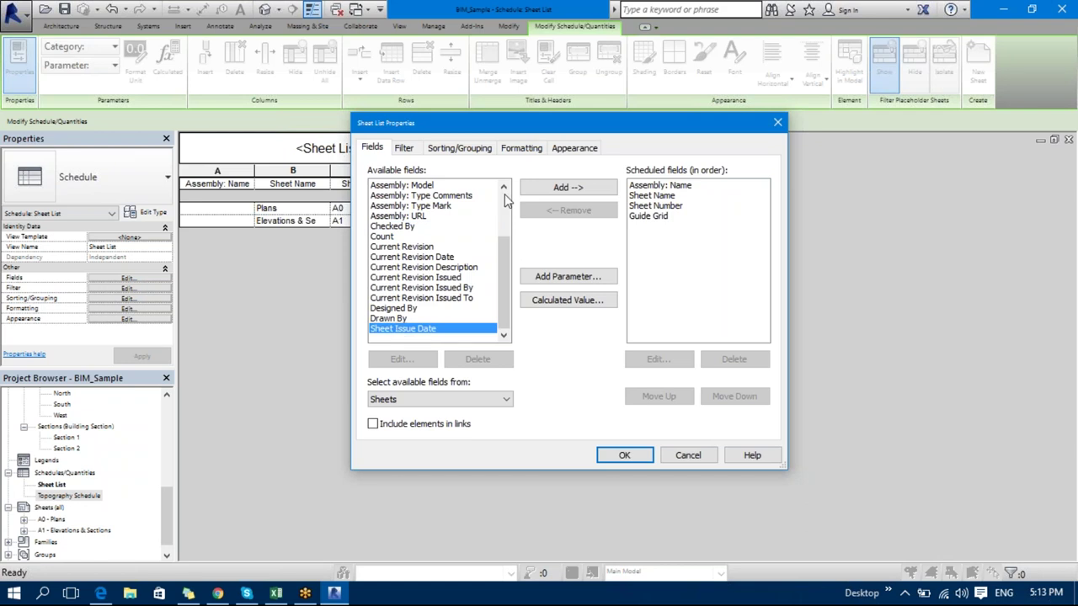
{"action": "left_click", "coordinate": [544, 189]}
{"action": "left_click", "coordinate": [627, 455]}
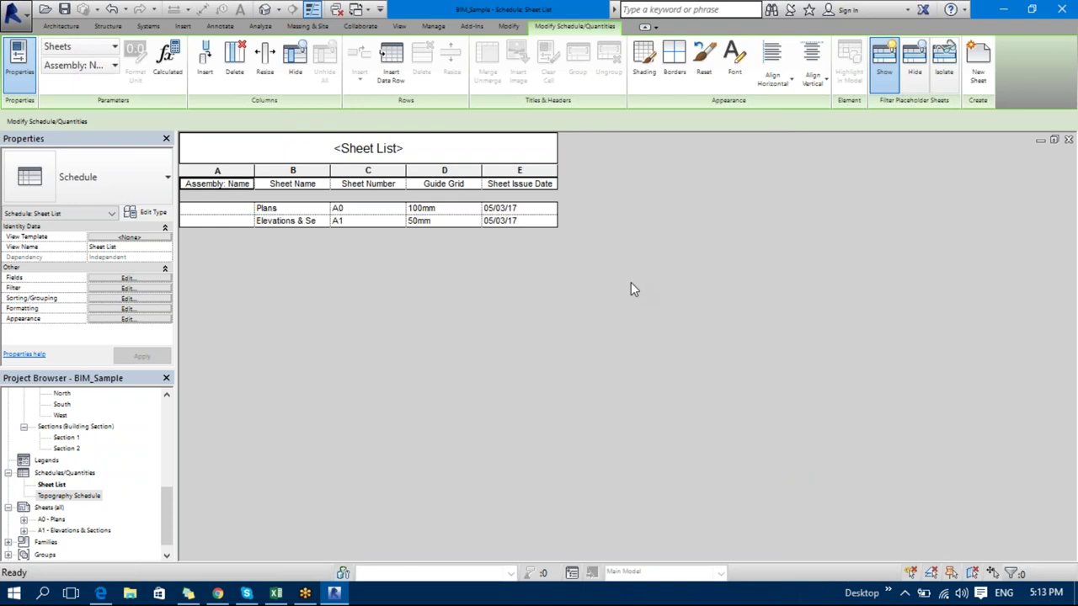
{"action": "mouse_move", "coordinate": [163, 522]}
{"action": "left_mouse_down"}
{"action": "mouse_move", "coordinate": [163, 477]}
{"action": "mouse_move", "coordinate": [154, 539]}
{"action": "left_mouse_up"}
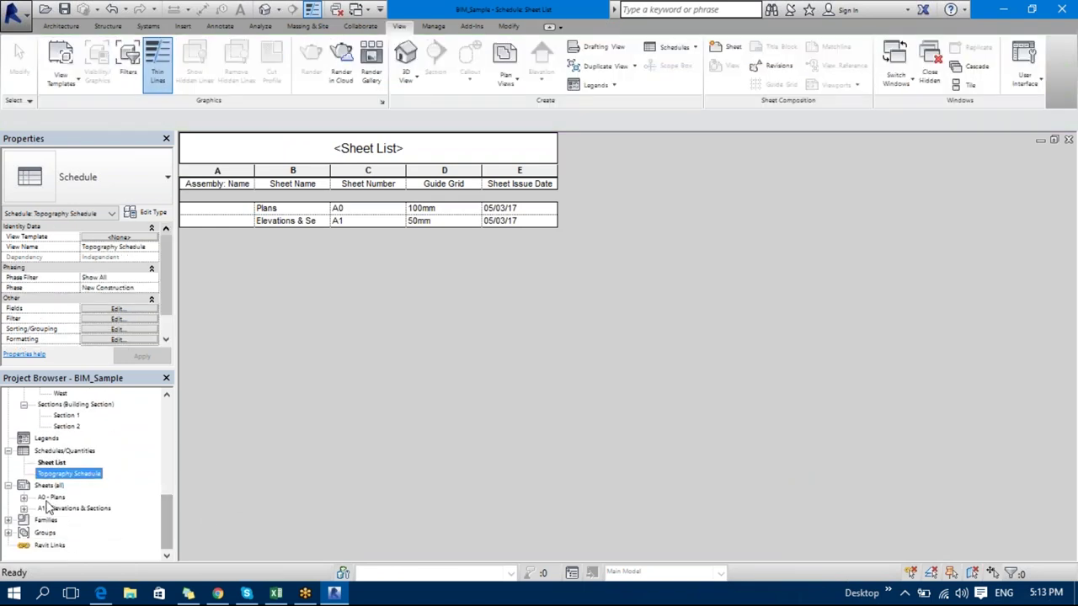
- Open sheet A0 - Plans and drop the Sheet List schedule into its title block
{"action": "double_click", "coordinate": [52, 497]}
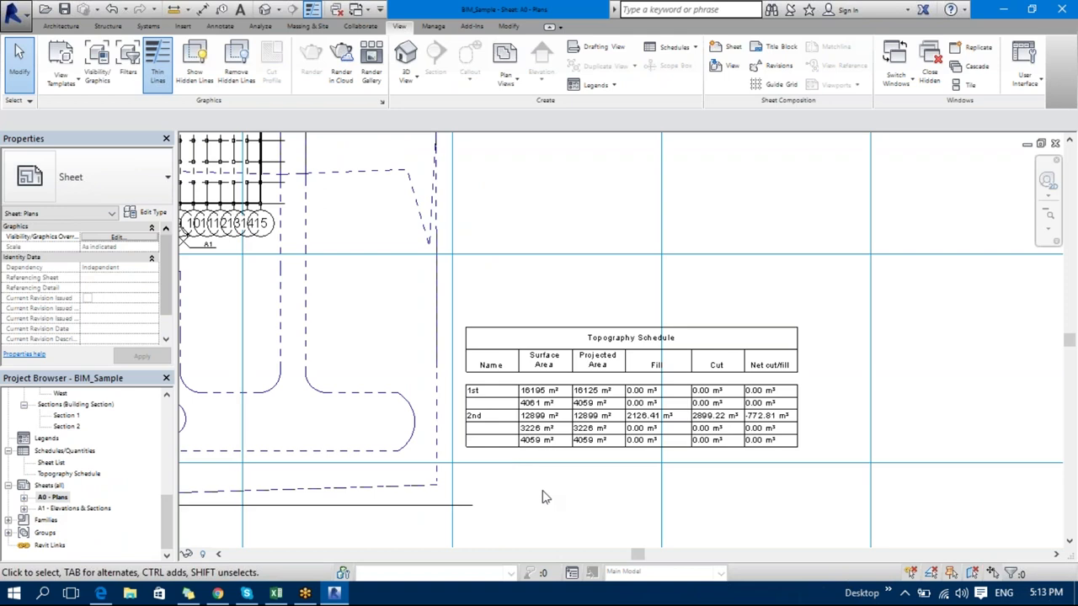
{"action": "scroll", "coordinate": [542, 497], "scroll_direction": "down", "scroll_amount": 5}
{"action": "scroll", "coordinate": [553, 463], "scroll_direction": "down", "scroll_amount": 2}
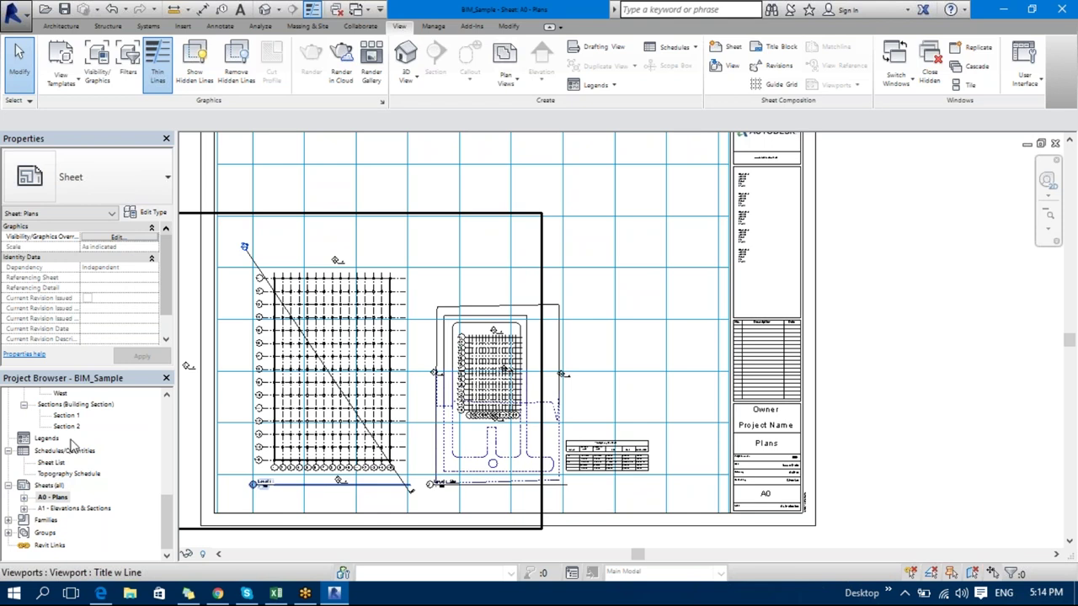
{"action": "left_click", "coordinate": [49, 463]}
{"action": "left_click_drag", "start_coordinate": [50, 465], "coordinate": [614, 246]}
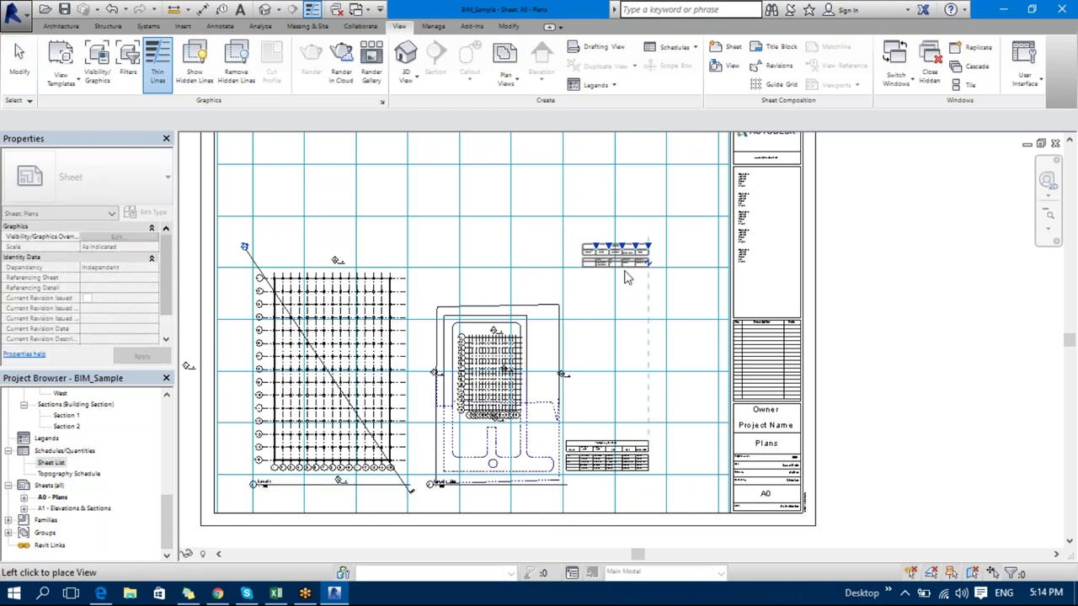
{"action": "left_click", "coordinate": [650, 352]}
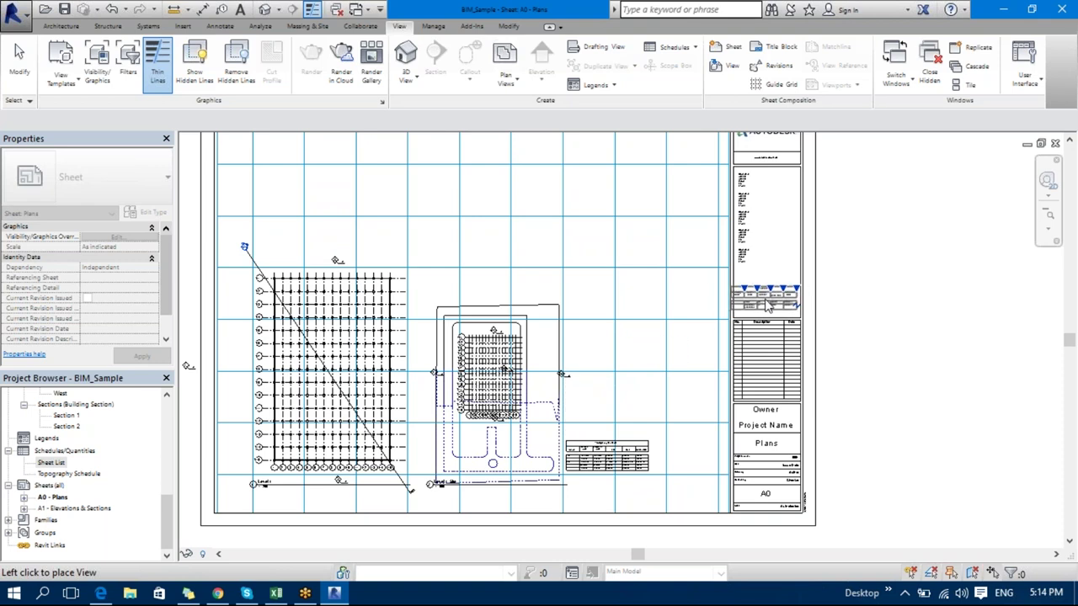
{"action": "left_click", "coordinate": [766, 305]}
- Reposition the Sheet List to fit the title block column above the revision table
{"action": "scroll", "coordinate": [768, 308], "scroll_direction": "up", "scroll_amount": 5}
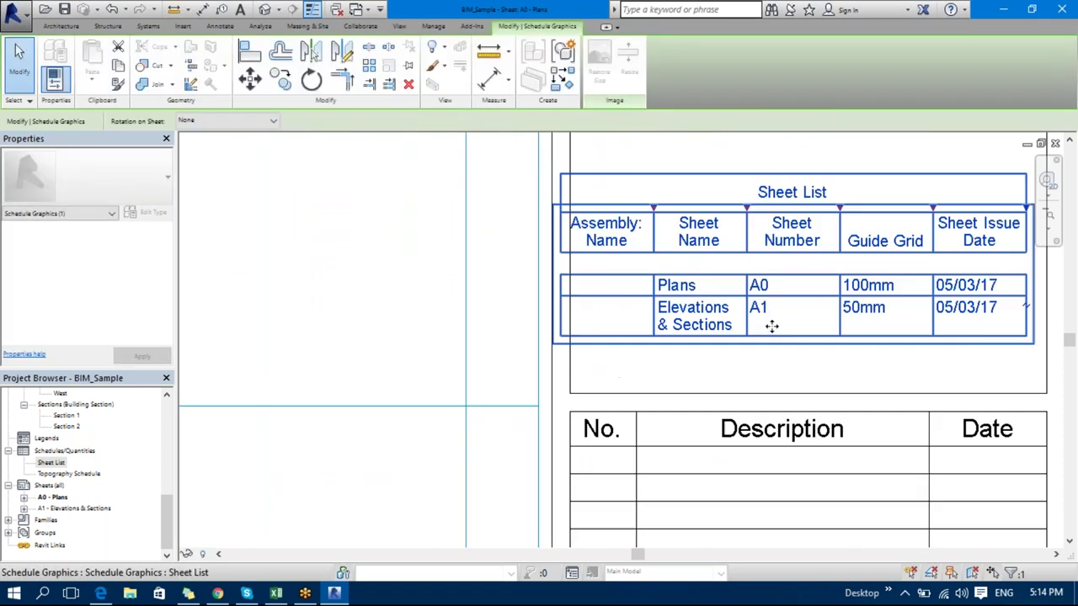
{"action": "left_click", "coordinate": [705, 390]}
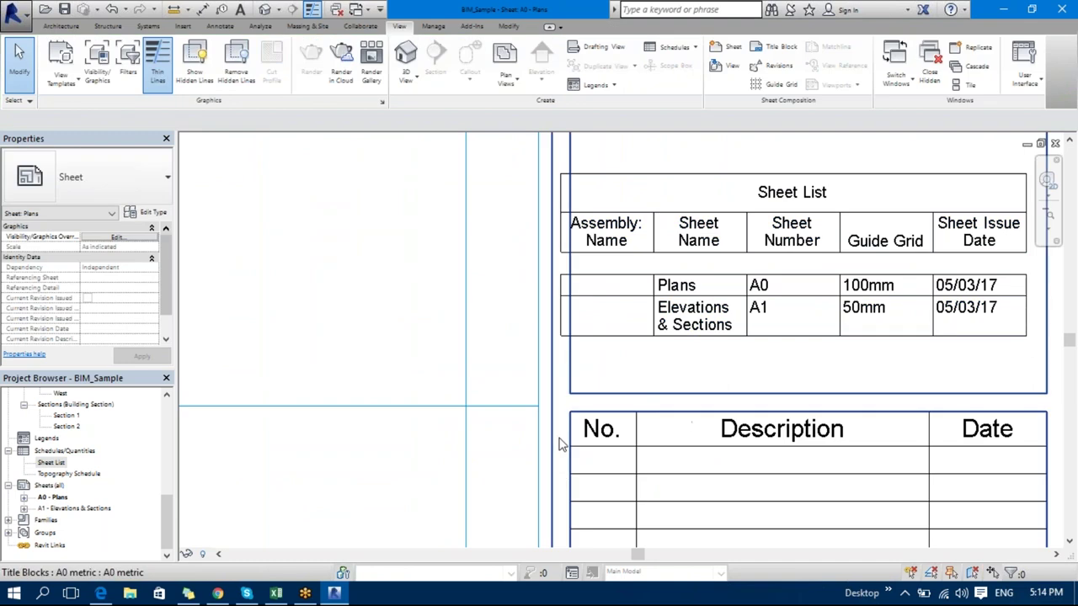
{"action": "left_click", "coordinate": [678, 265]}
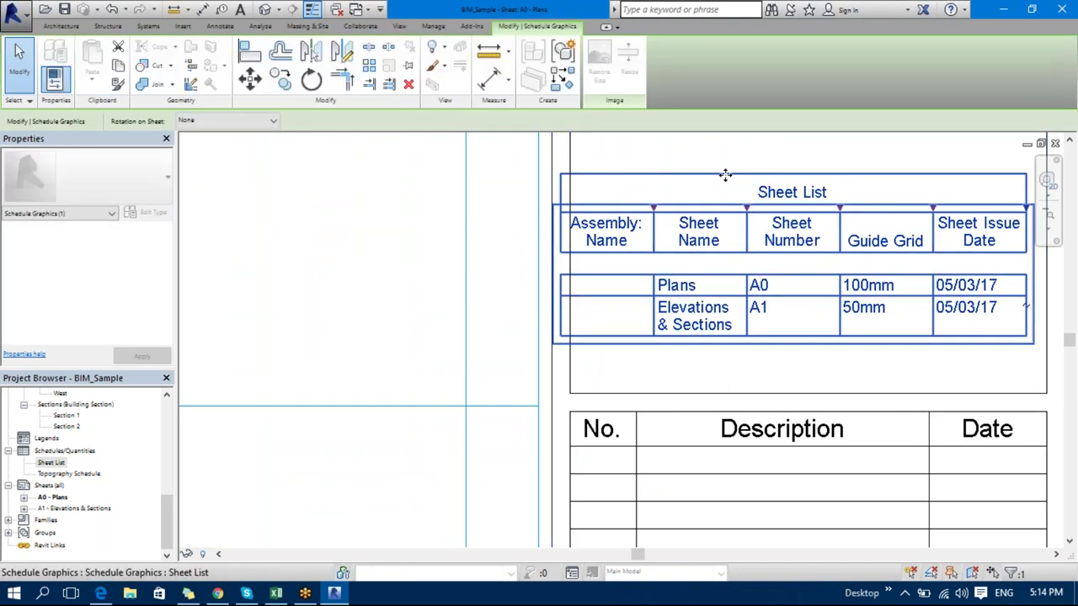
{"action": "mouse_move", "coordinate": [729, 174]}
{"action": "left_mouse_down"}
{"action": "mouse_move", "coordinate": [756, 180]}
{"action": "mouse_move", "coordinate": [740, 177]}
{"action": "left_mouse_up"}
{"action": "scroll", "coordinate": [740, 177], "scroll_direction": "down", "scroll_amount": 1}
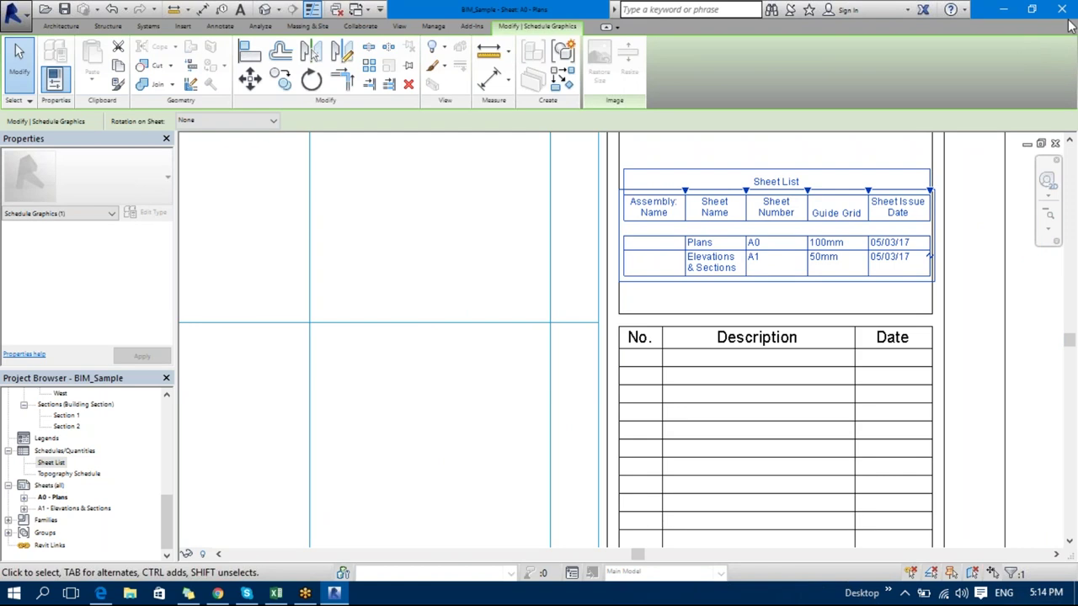